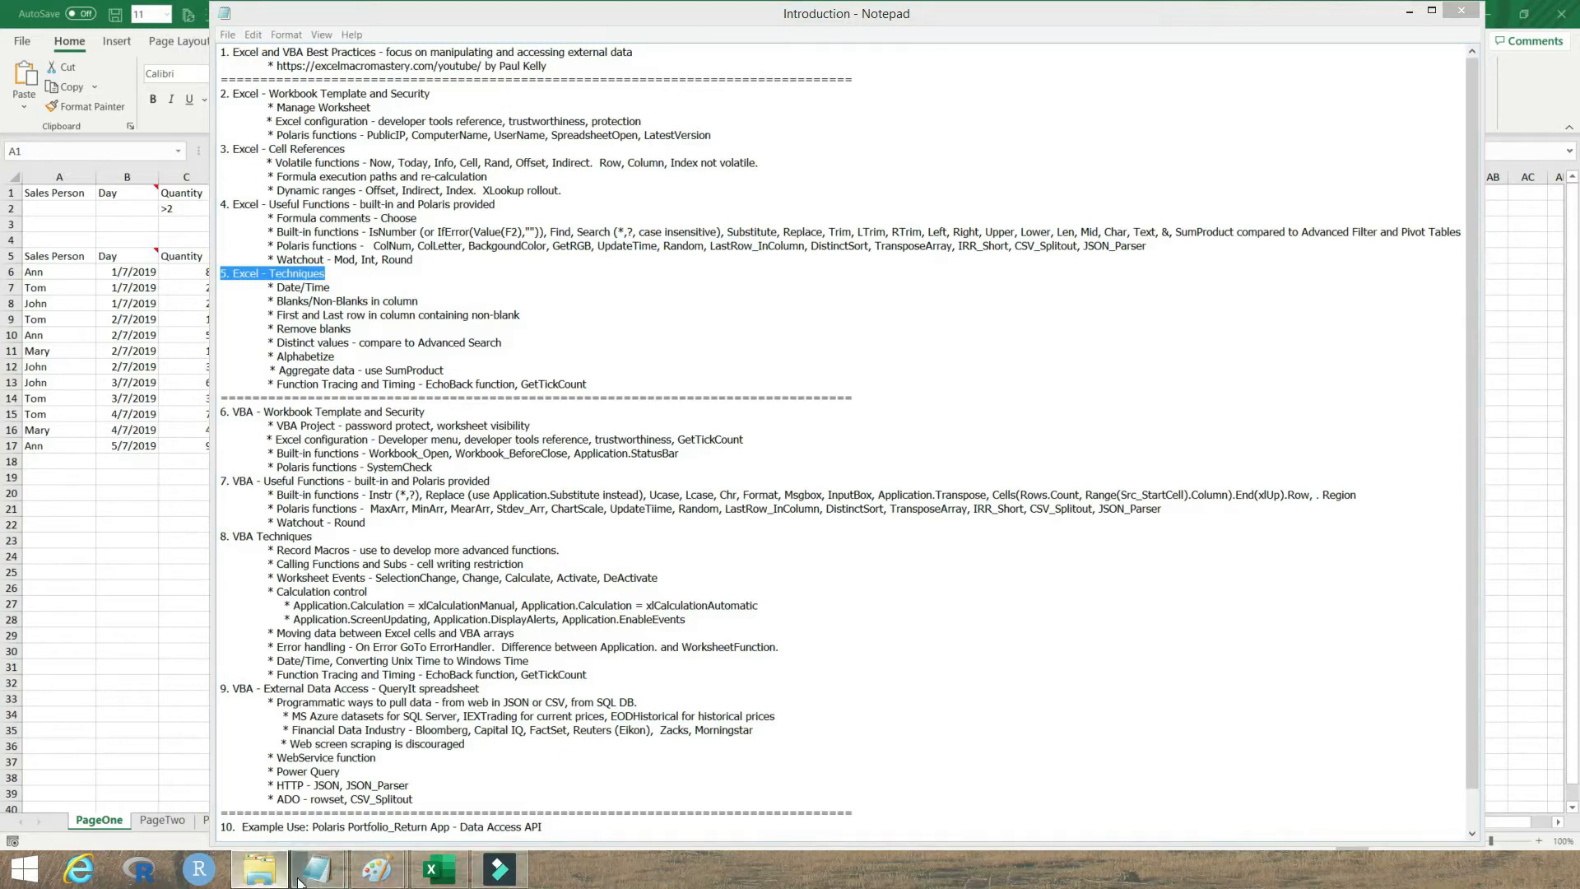
View the Scoreboard picture in Paint with its window enlarged to show both photos, and return to the Introduction notes
mouse_move(363, 875)
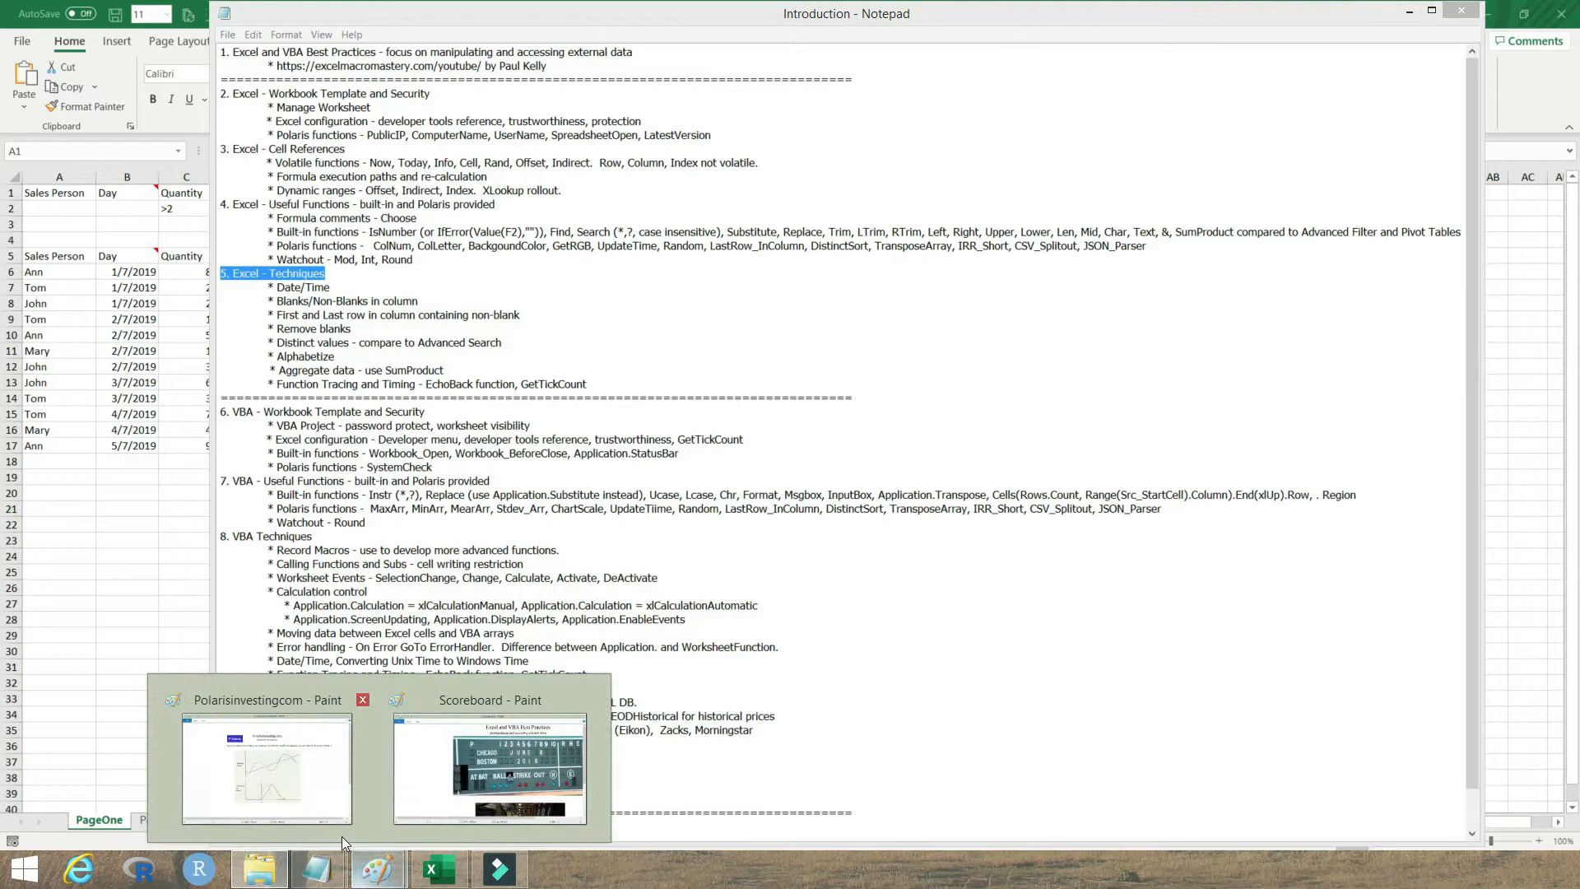
left_click(319, 780)
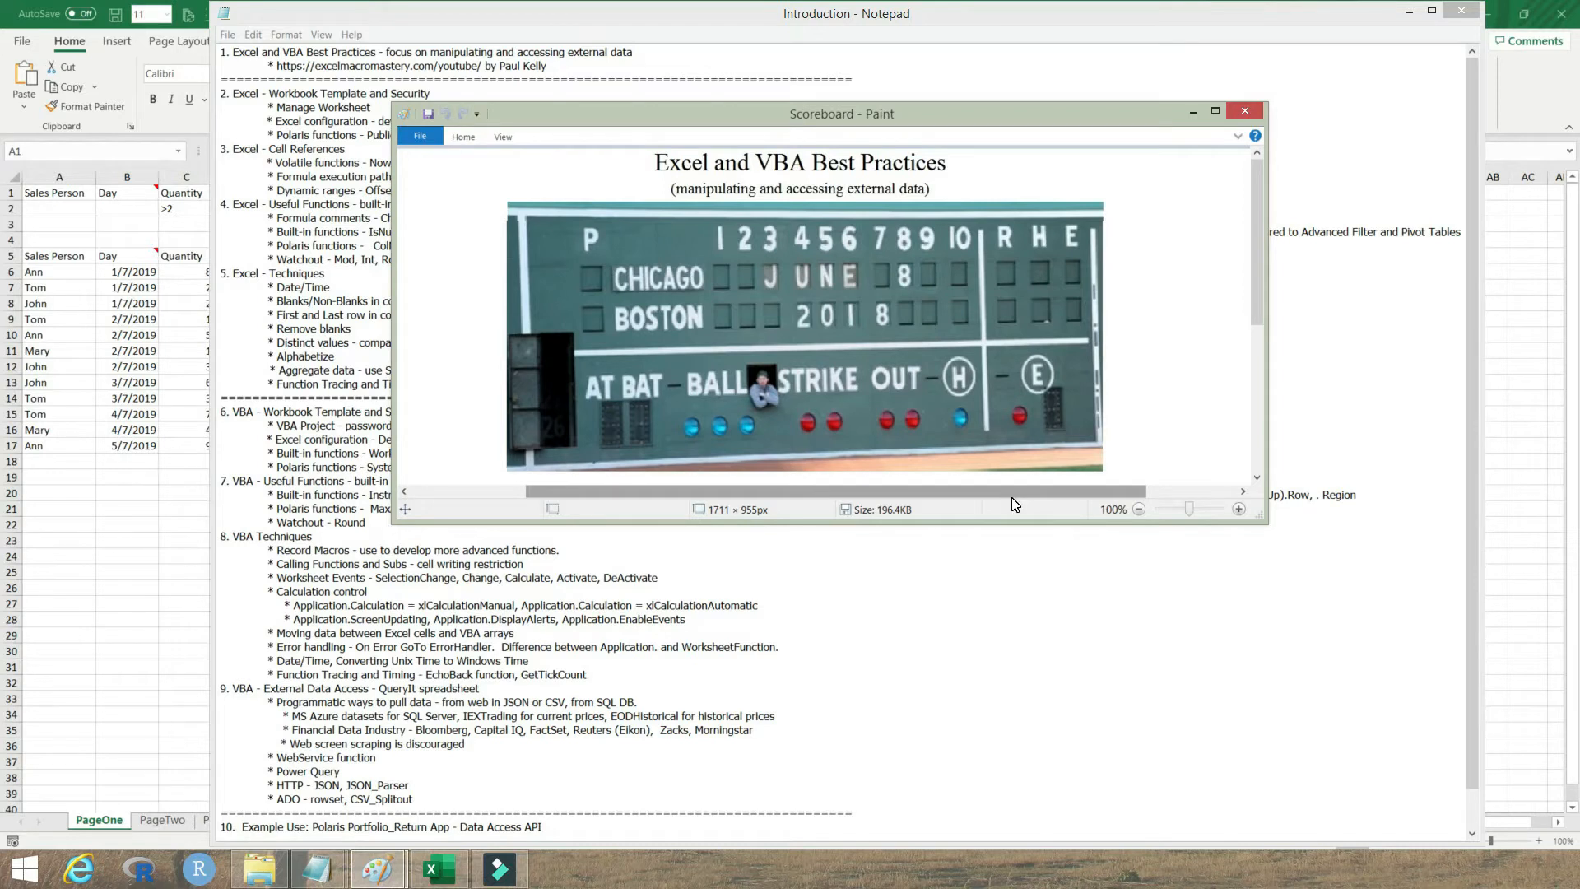
left_click_drag(975, 525, 999, 781)
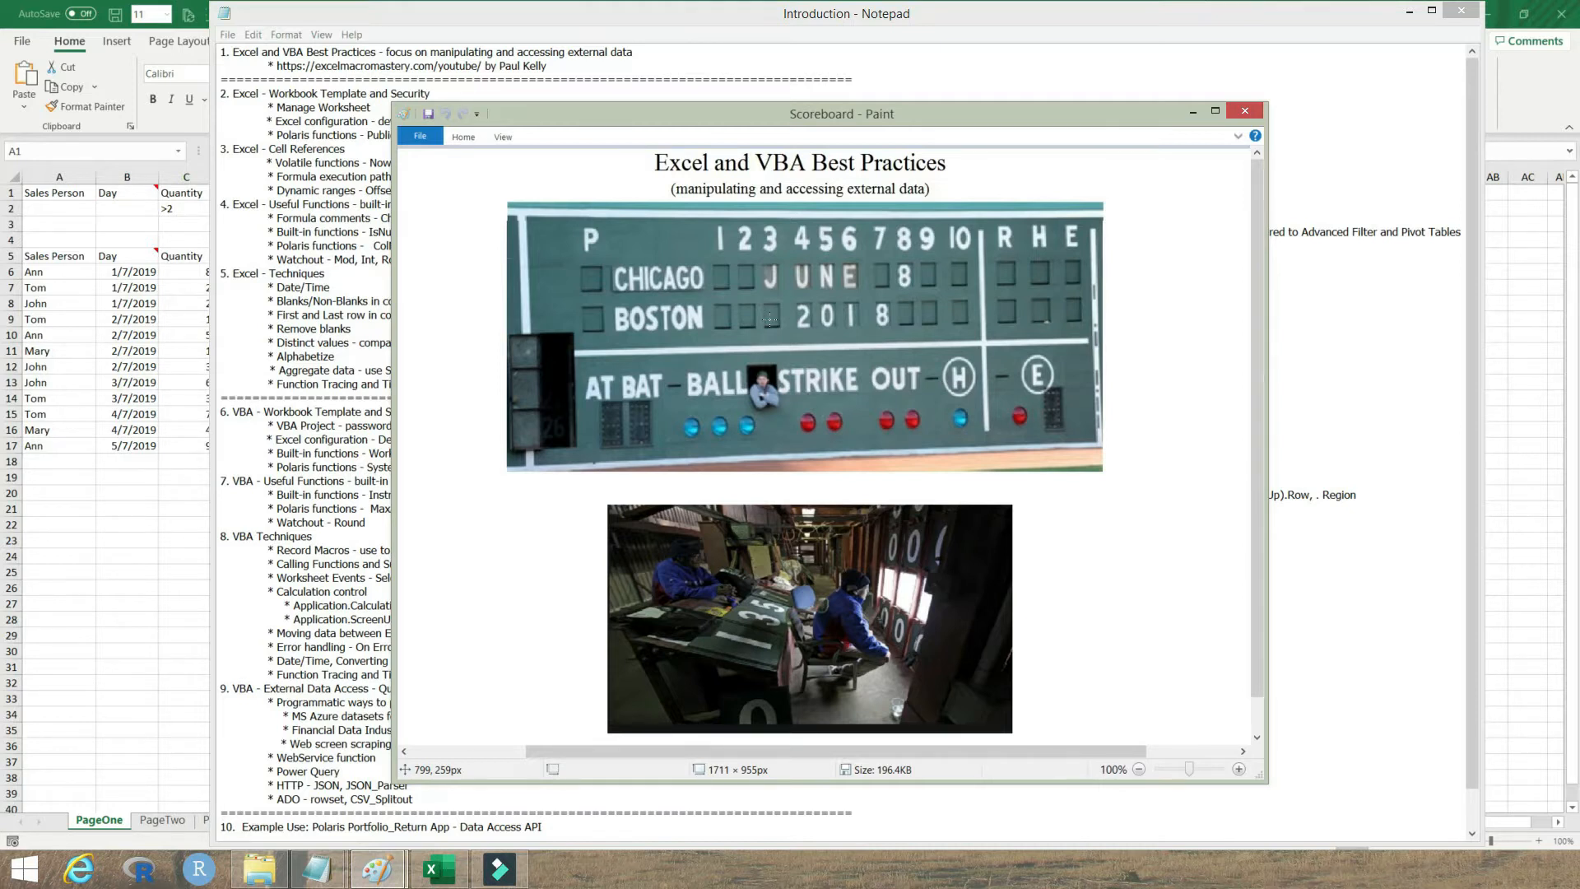
key("alt+Tab")
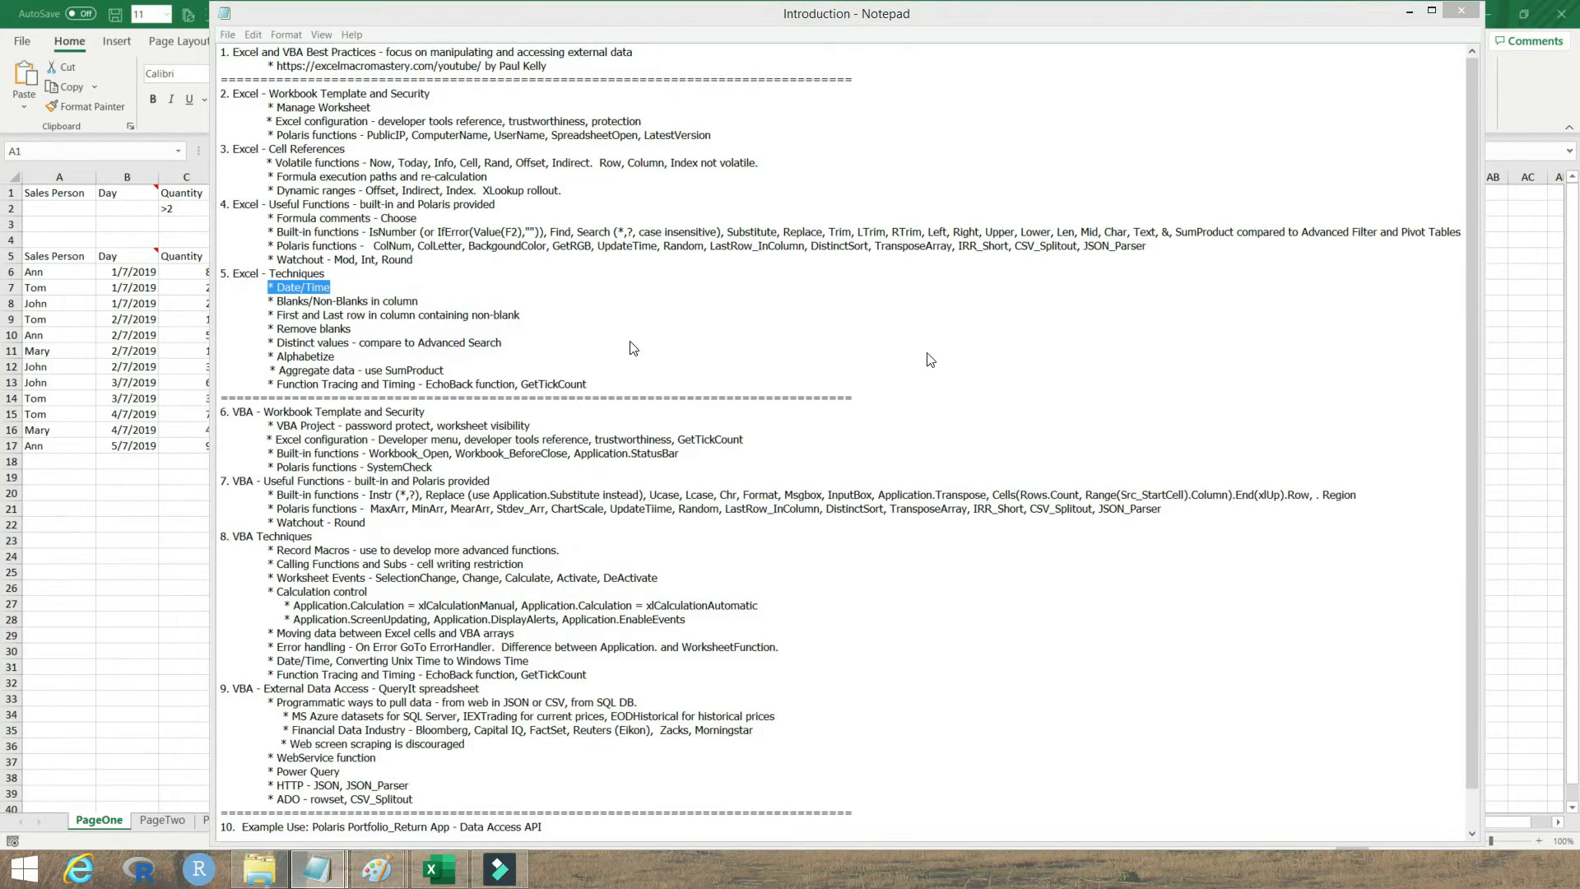
Highlight the Trunc and Int date expressions and the two time formulas in the Teachings_Excel notes
left_click_drag(671, 362, 604, 289)
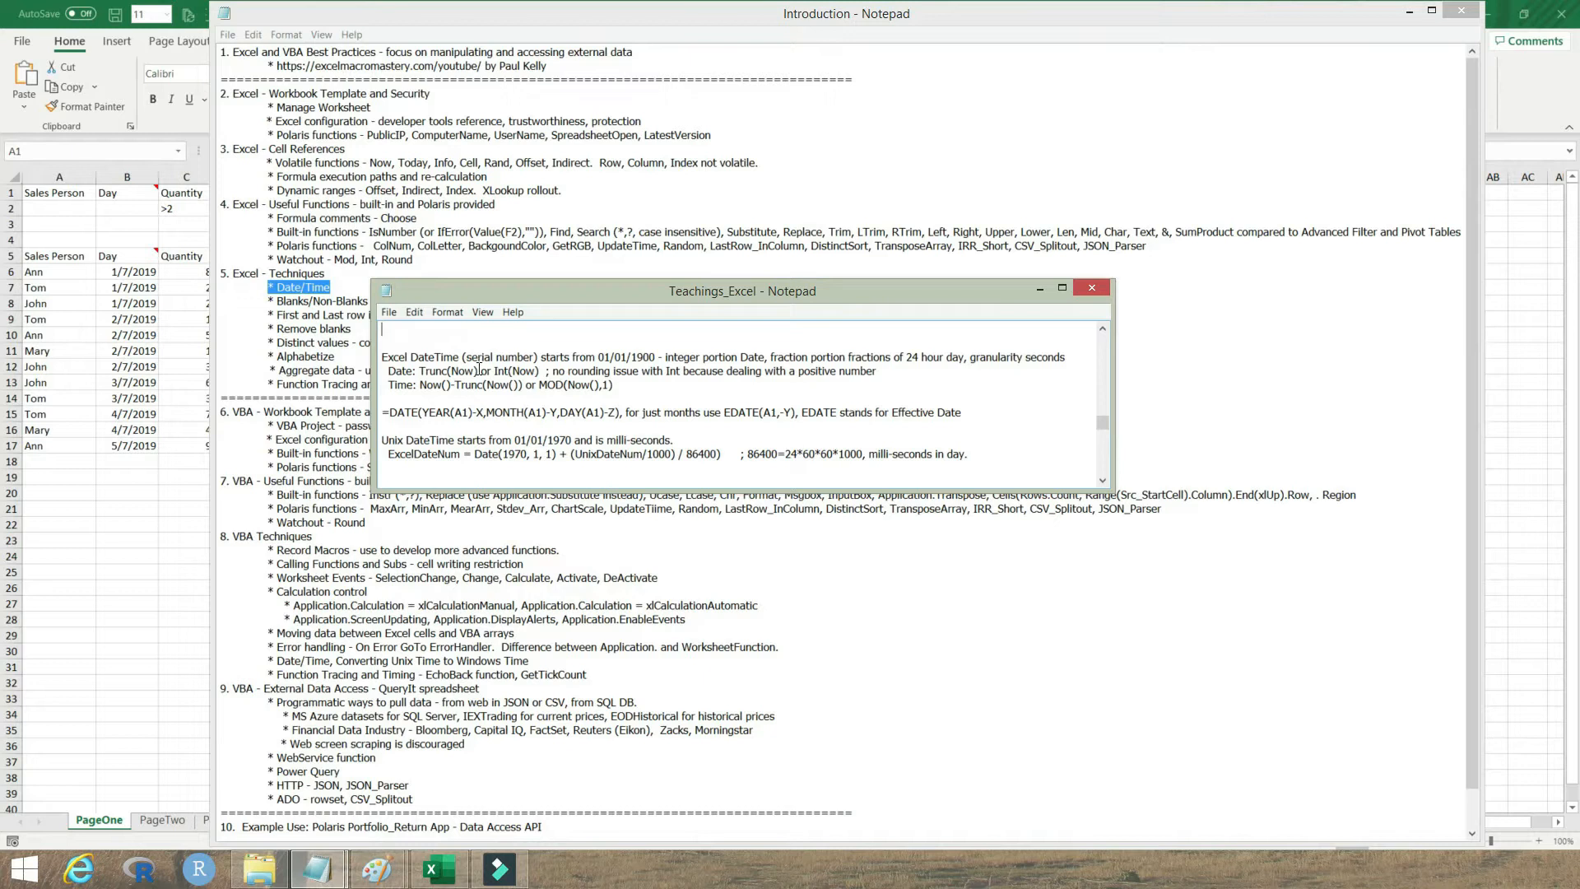
left_click_drag(479, 371, 422, 371)
left_click_drag(495, 371, 543, 370)
left_click_drag(419, 372, 510, 371)
left_click_drag(420, 384, 523, 384)
left_click_drag(539, 385, 615, 384)
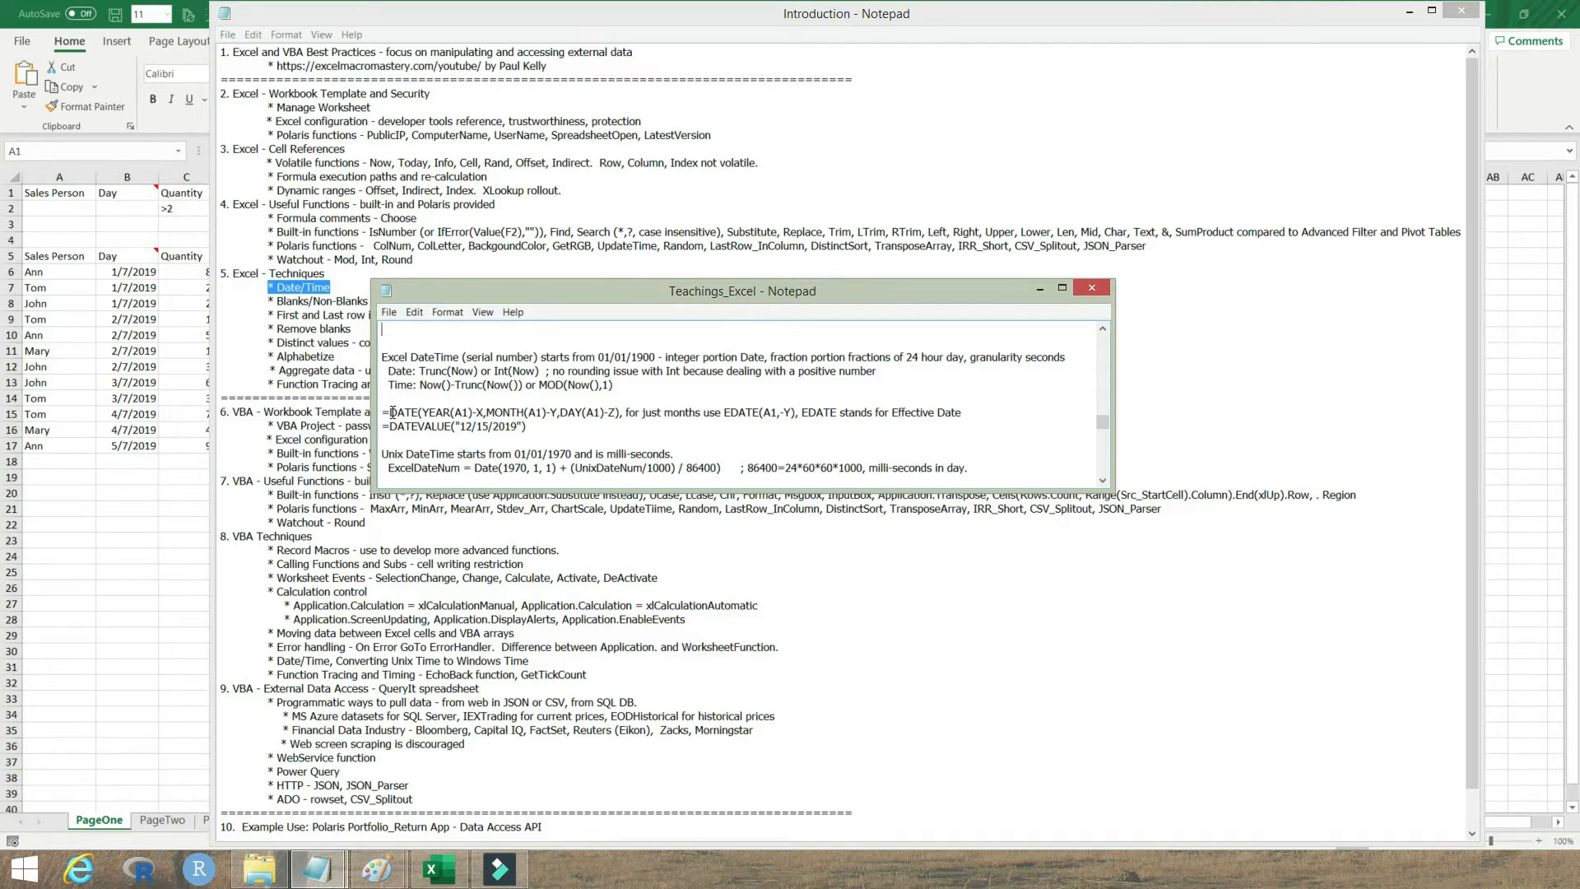
Highlight the YEAR, MONTH and DAY parts of the DATE(YEAR(A1)-X,MONTH(A1)-Y,DAY(A1)-Z) formula, finishing with the whole expression
left_click_drag(389, 412, 418, 412)
left_click_drag(485, 412, 424, 413)
left_click(474, 418)
left_click_drag(451, 413, 424, 415)
double_click(466, 413)
left_click_drag(485, 414, 480, 416)
double_click(536, 413)
double_click(553, 412)
left_click_drag(552, 412, 547, 414)
left_click_drag(621, 412, 393, 414)
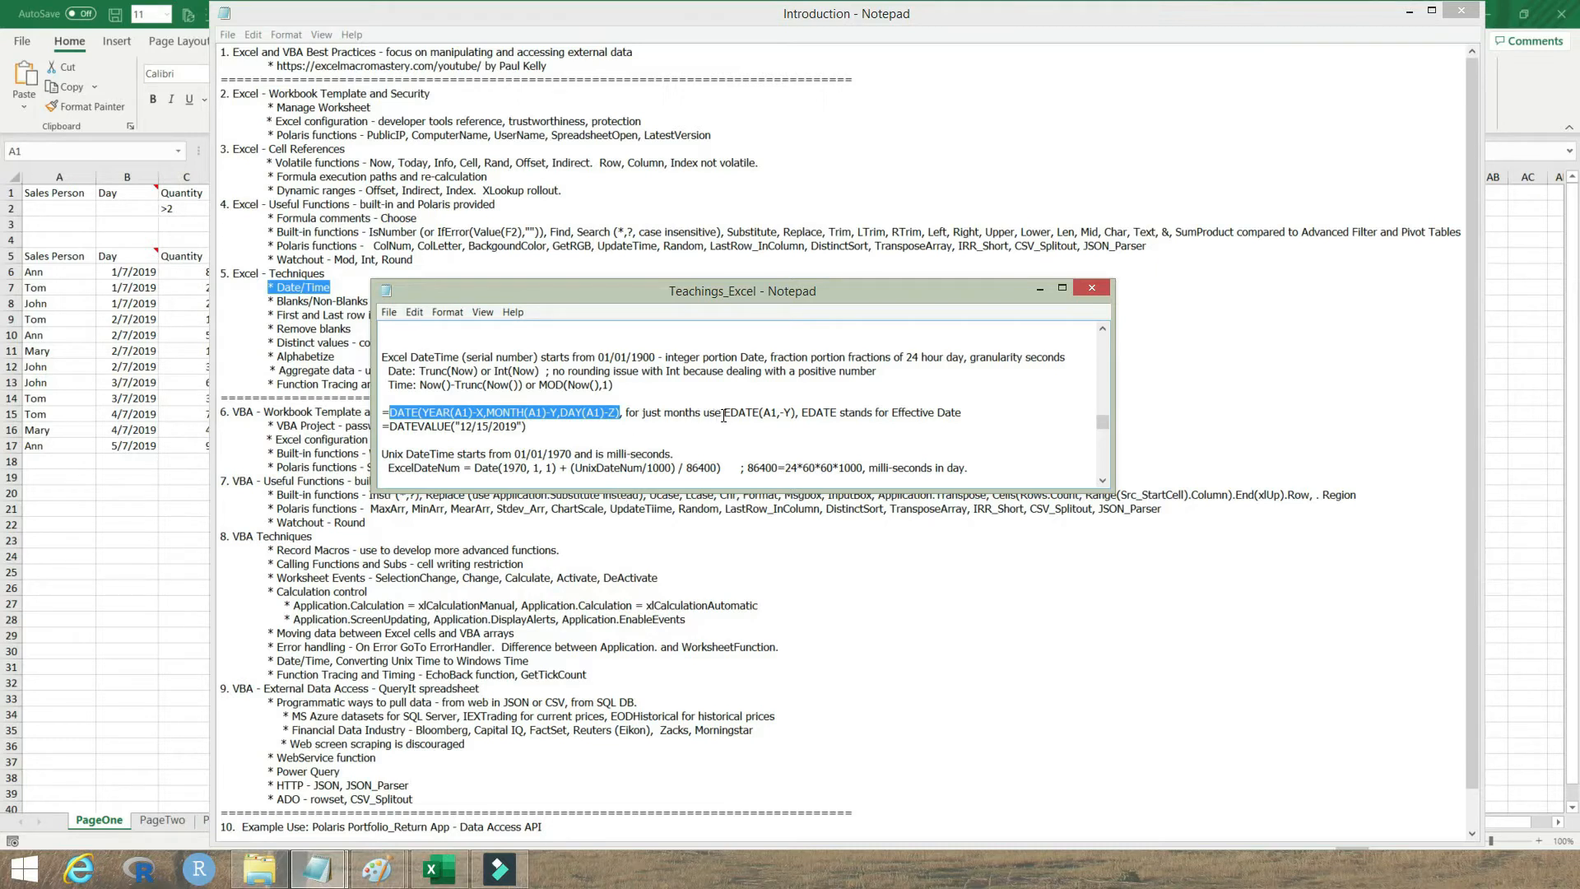
Highlight the EDATE function name and its arguments in the note about shifting a date by months only
left_click_drag(723, 416, 755, 415)
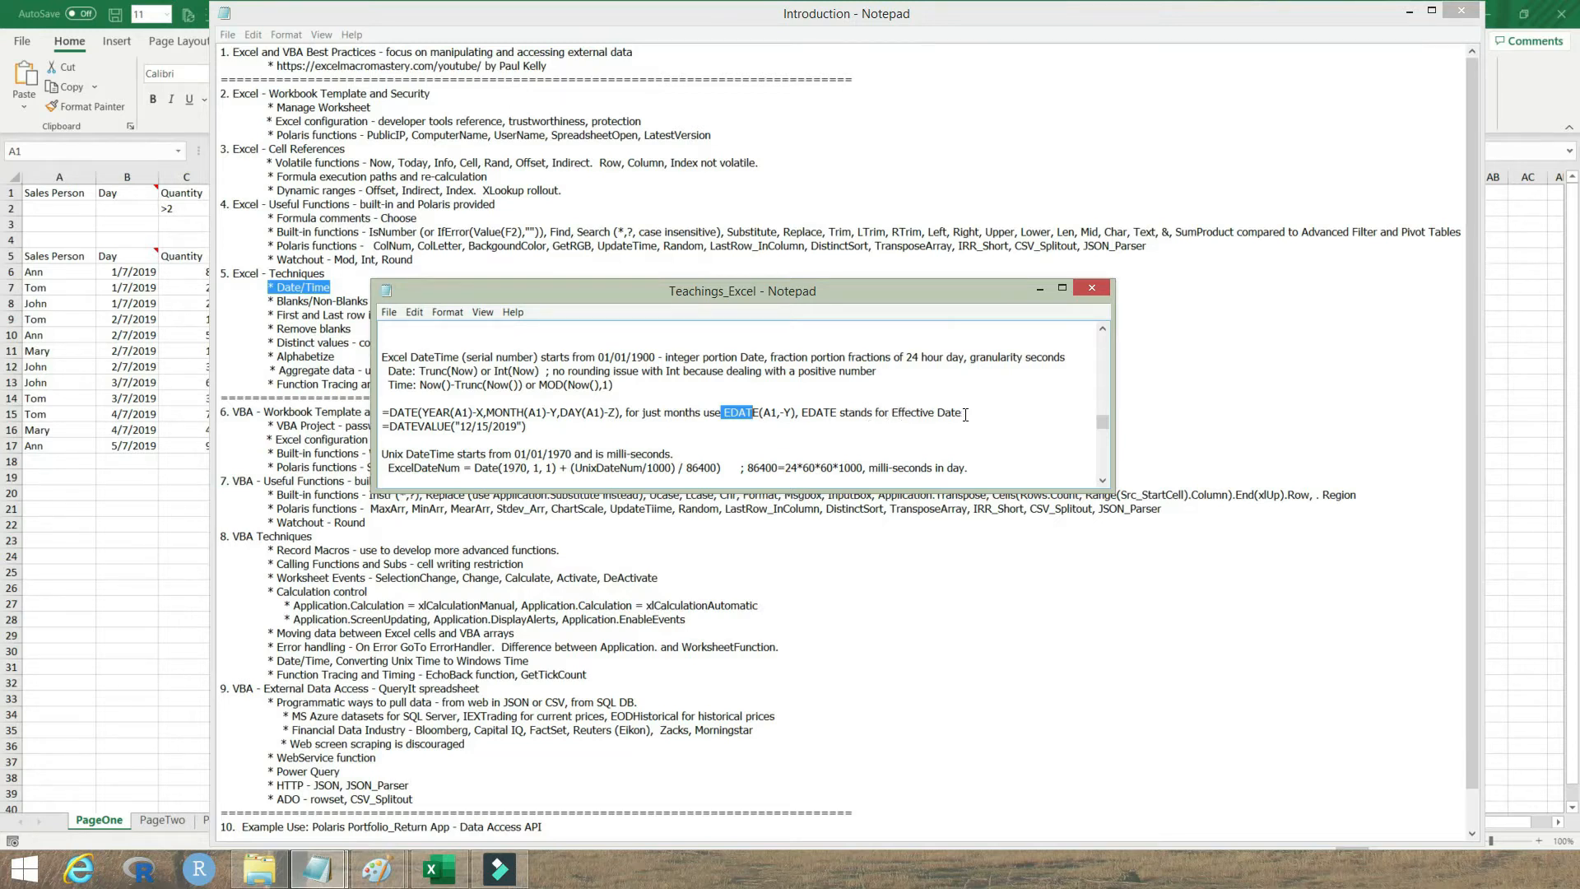
left_click_drag(758, 413, 724, 415)
left_click_drag(777, 413, 762, 413)
left_click(790, 412)
left_click_drag(789, 411, 783, 416)
Highlight the DATEVALUE function name and its "12/15/2019" text argument in the notes
left_click_drag(451, 425, 394, 430)
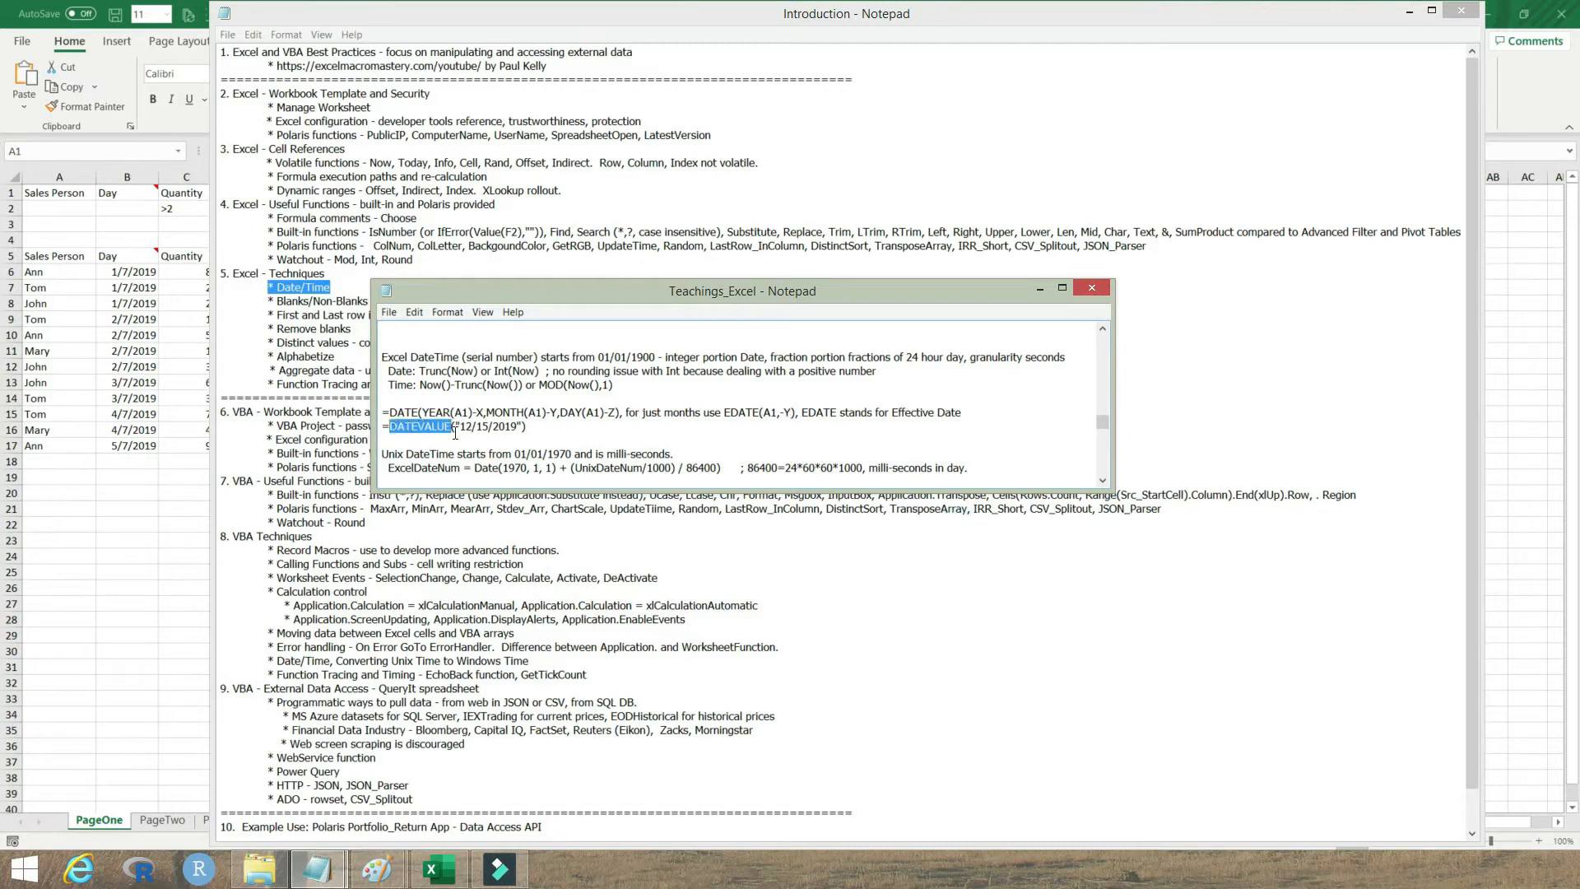
left_click_drag(523, 427, 454, 430)
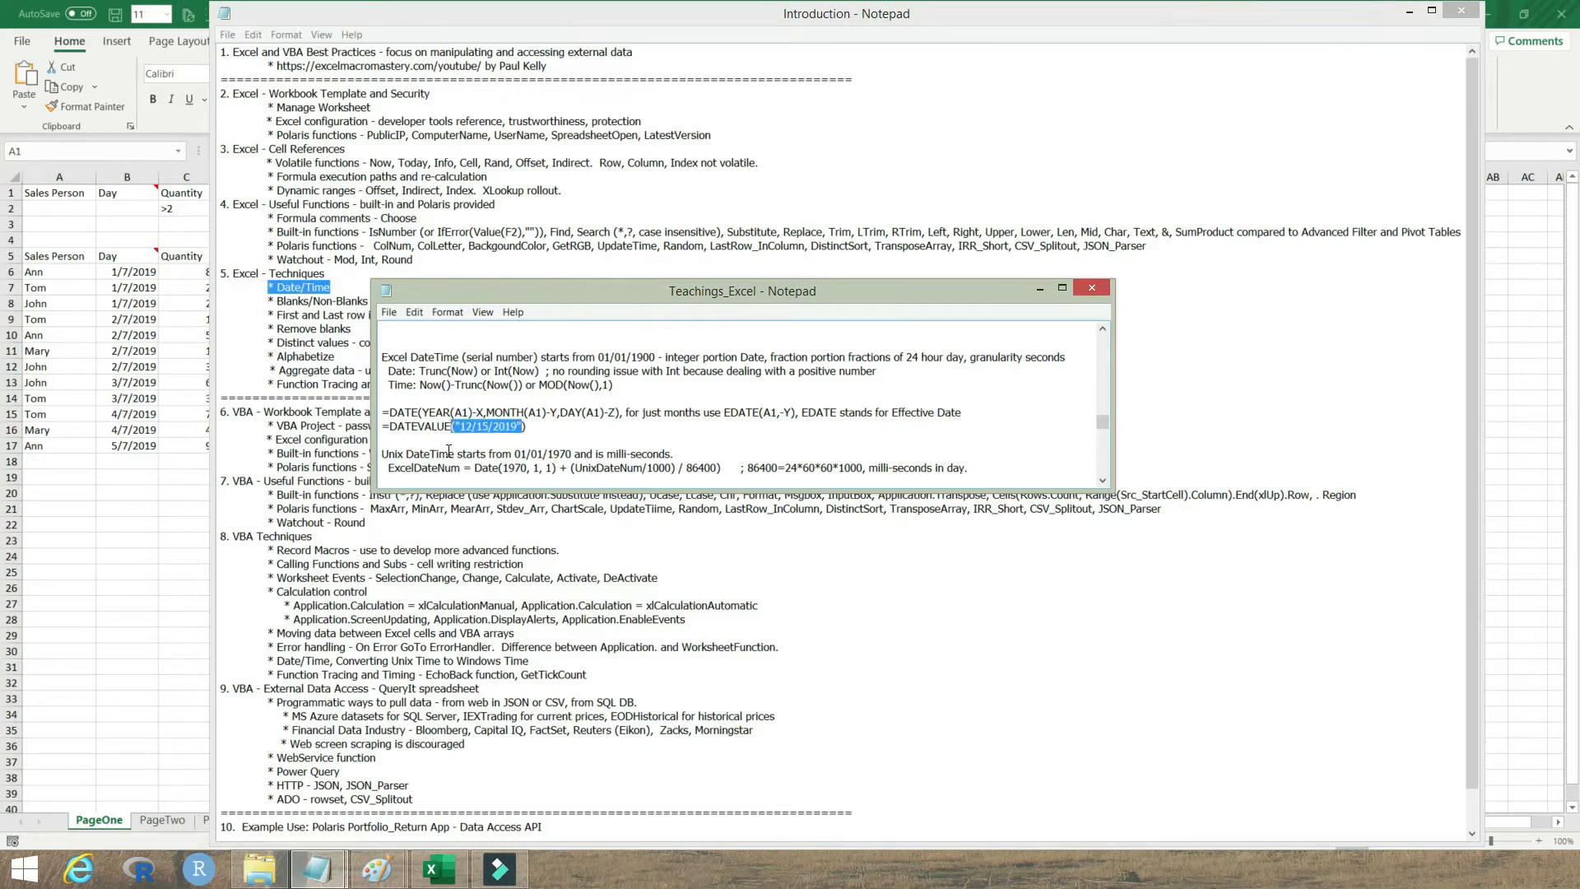
left_click(380, 455)
left_click_drag(456, 426, 521, 428)
Highlight ExcelDateNum and the Date function in the Unix-to-Excel date conversion formula
left_click_drag(461, 469, 388, 469)
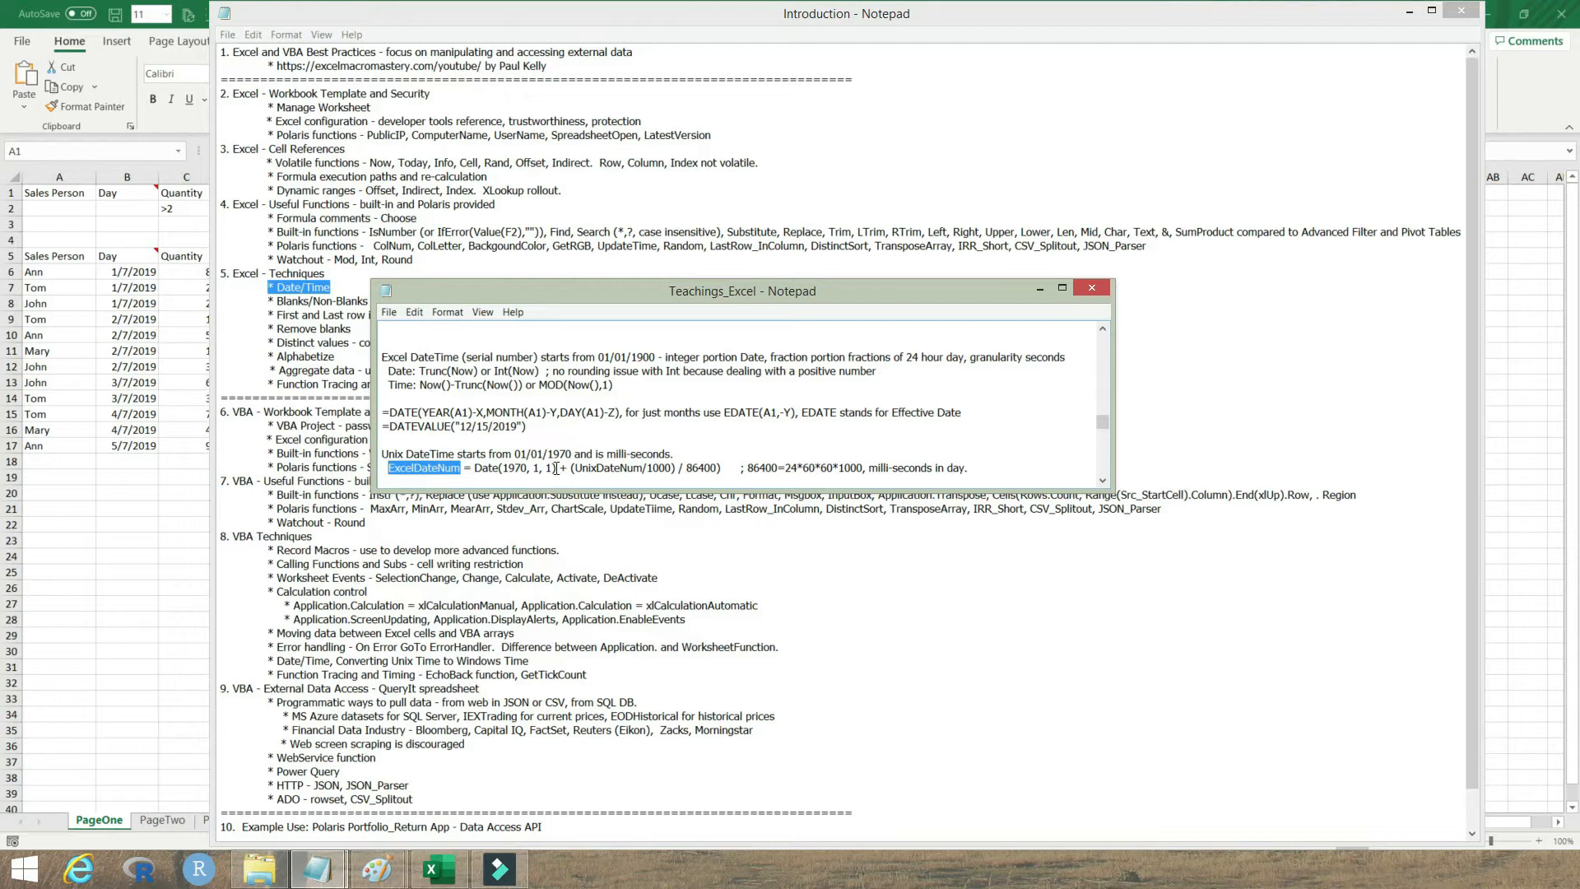
left_click_drag(502, 469, 476, 469)
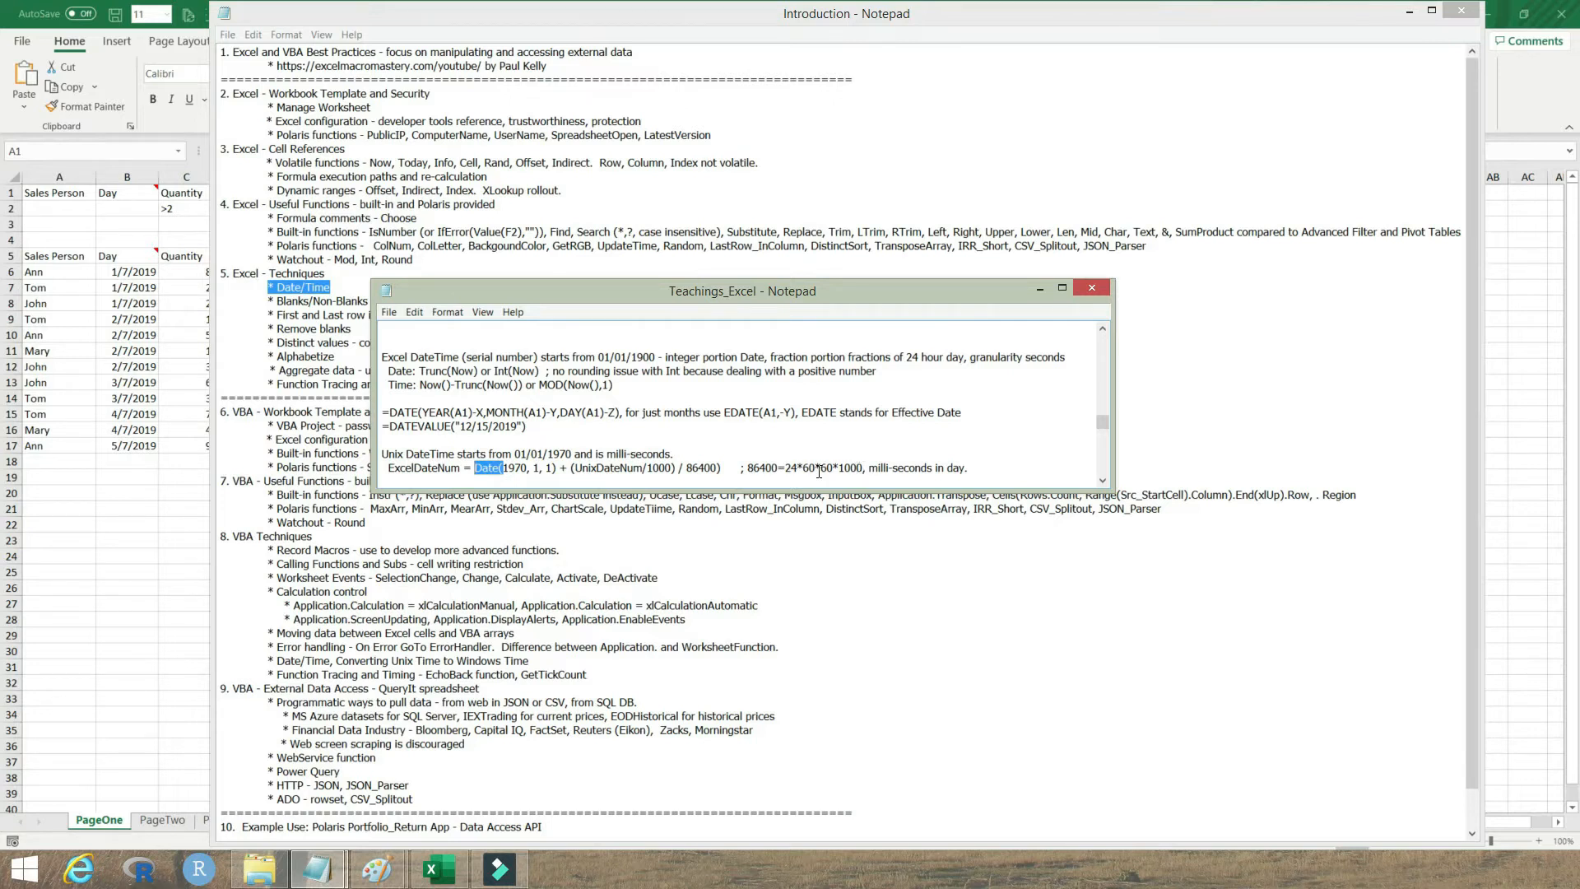
left_click_drag(460, 473, 395, 473)
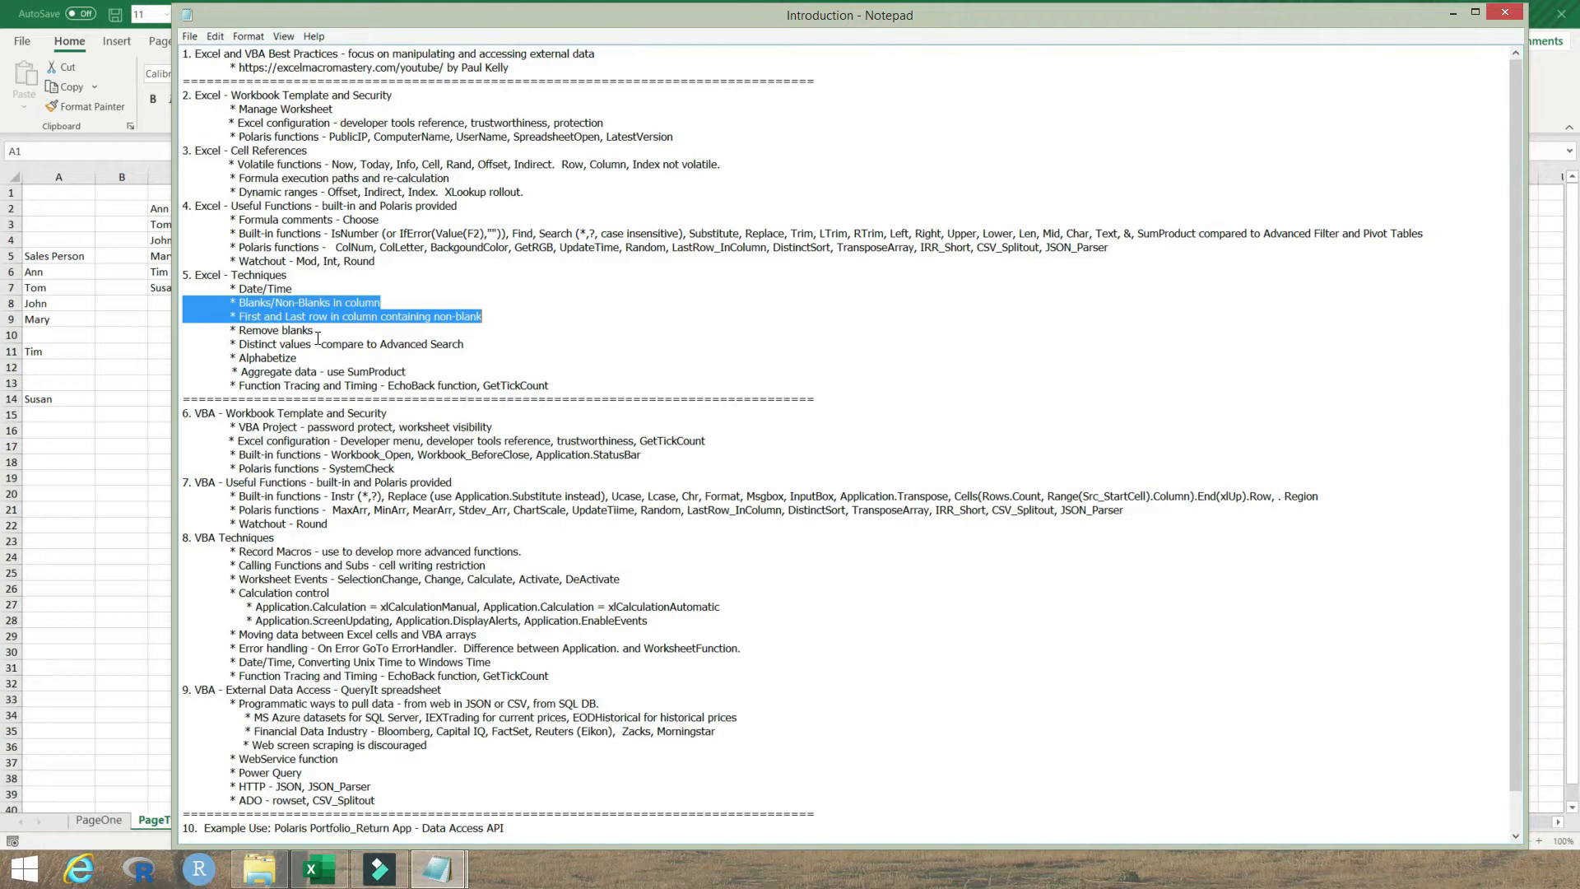
Switch to the PageTwo sheet in Excel and point out the column N data and its adjoining formula table
left_click(75, 201)
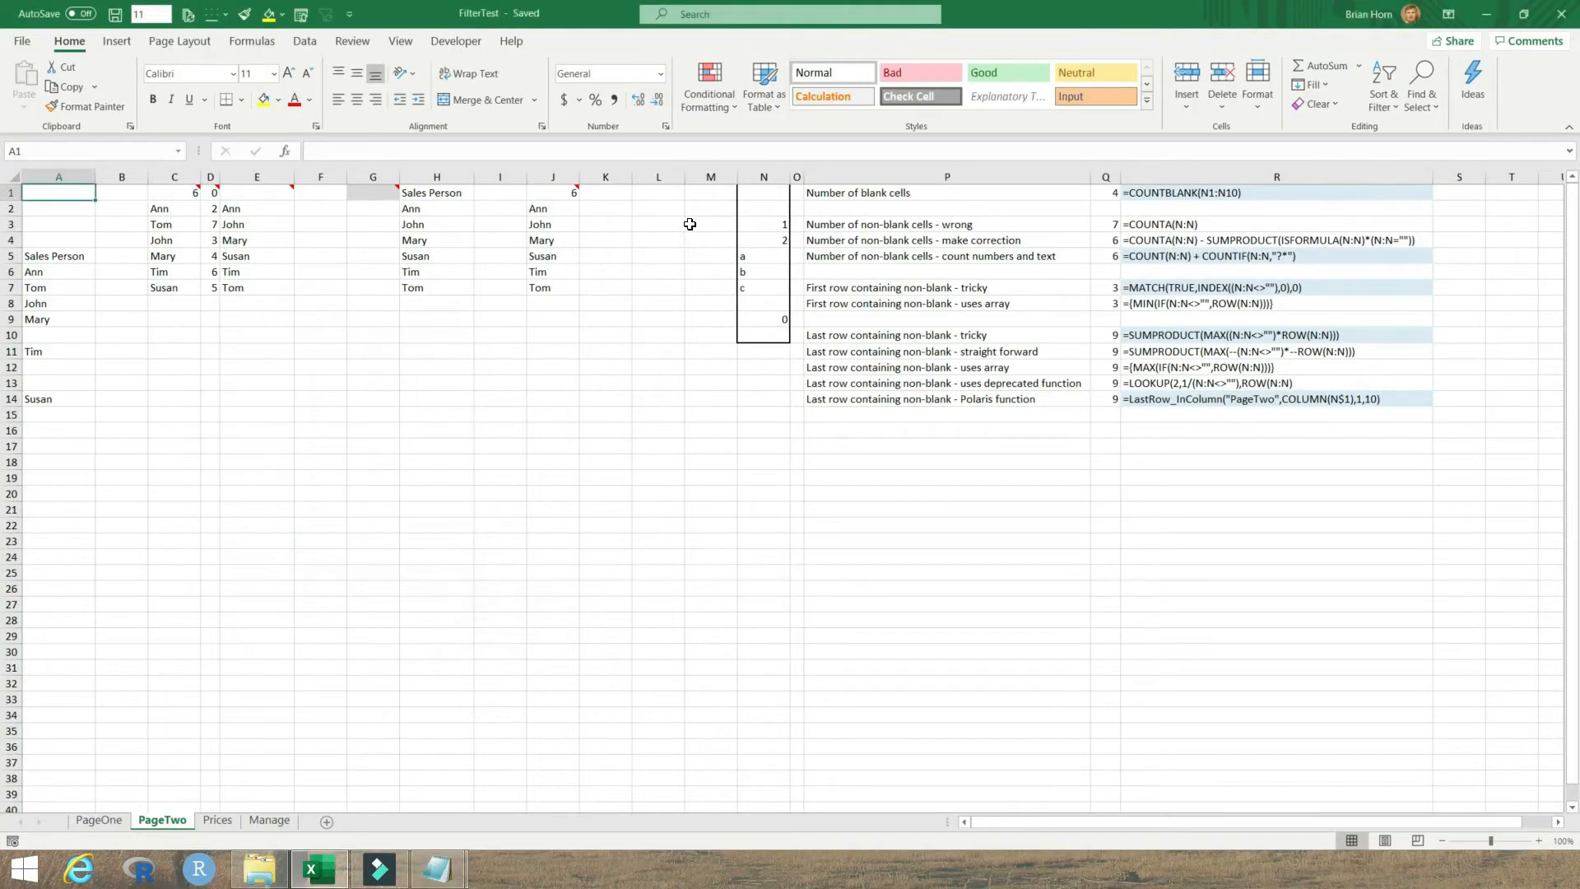
left_click_drag(765, 194, 1294, 402)
left_click(975, 508)
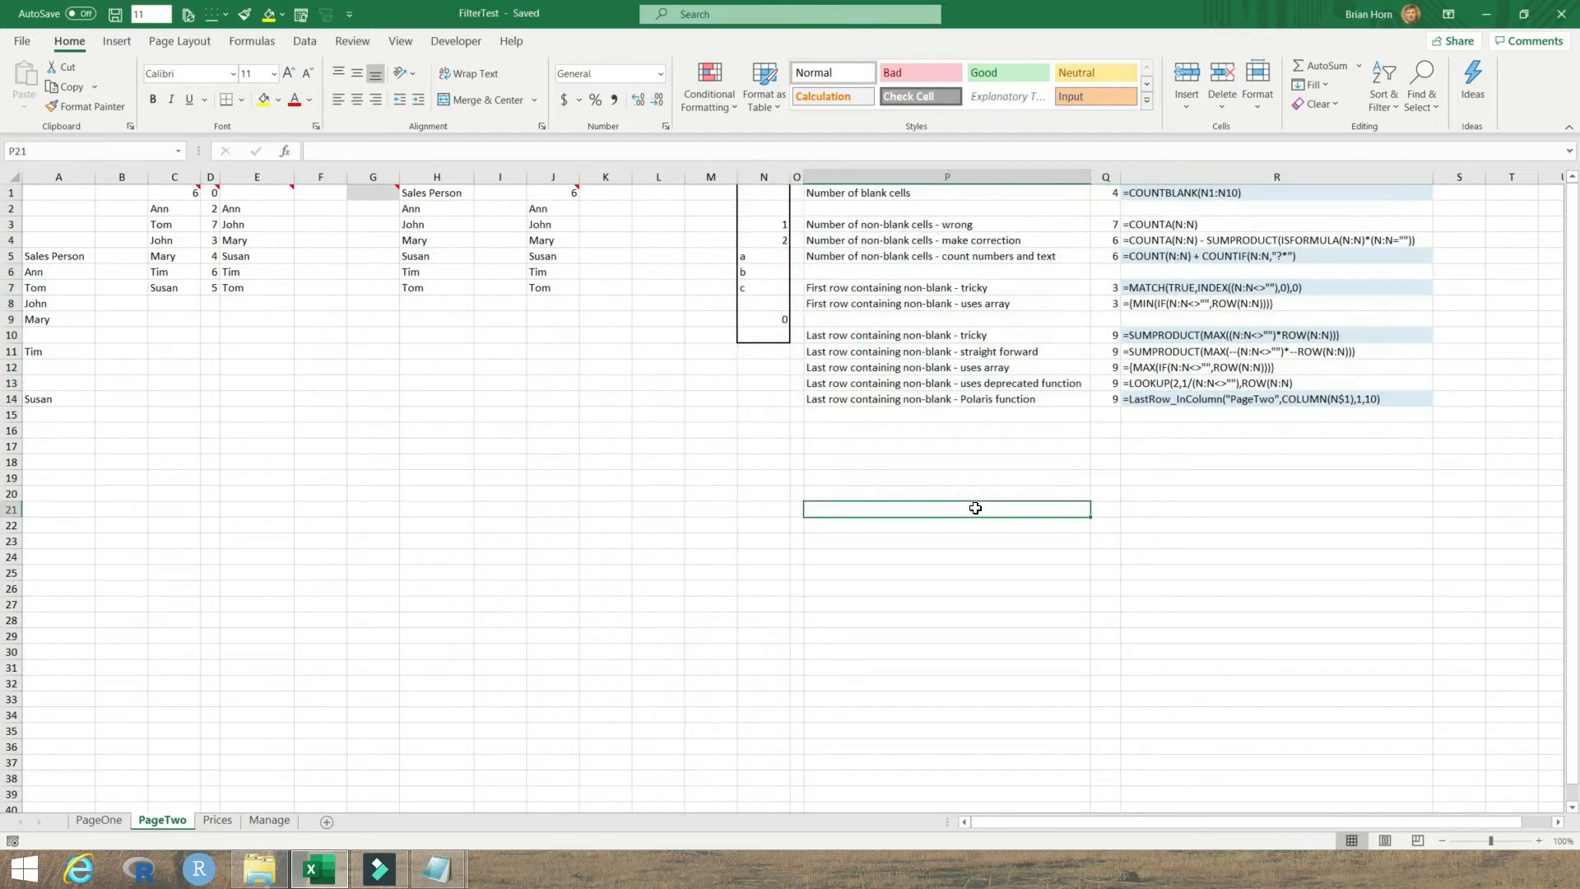
left_click(772, 177)
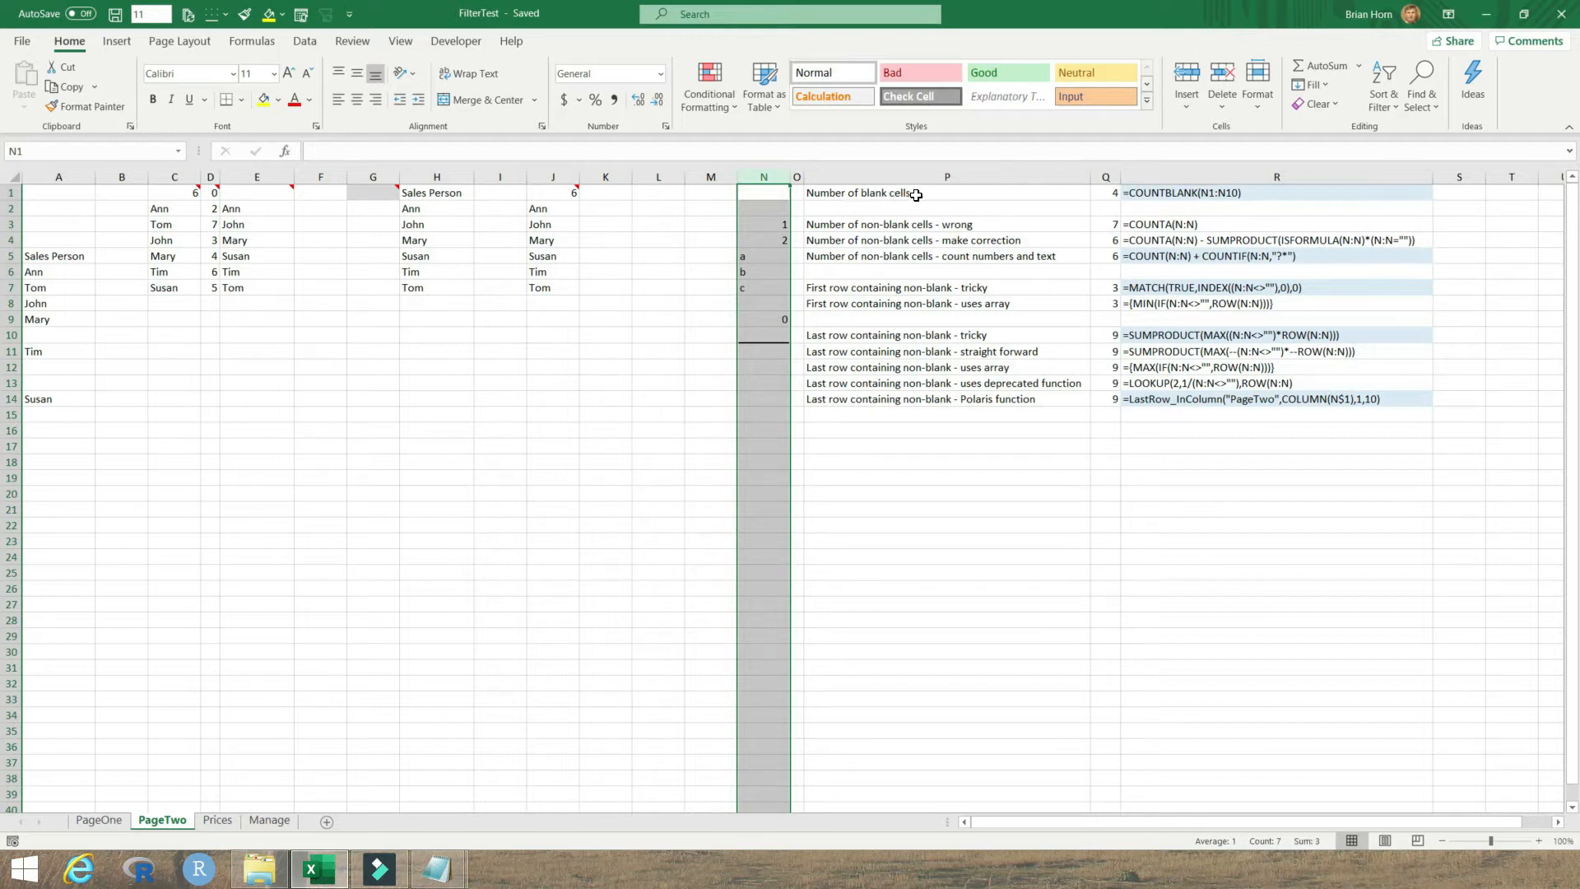
Examine the COUNTBLANK(N1:N10) formula in Q1 and R1 alongside the N1:N10 range it covers
left_click(1171, 192)
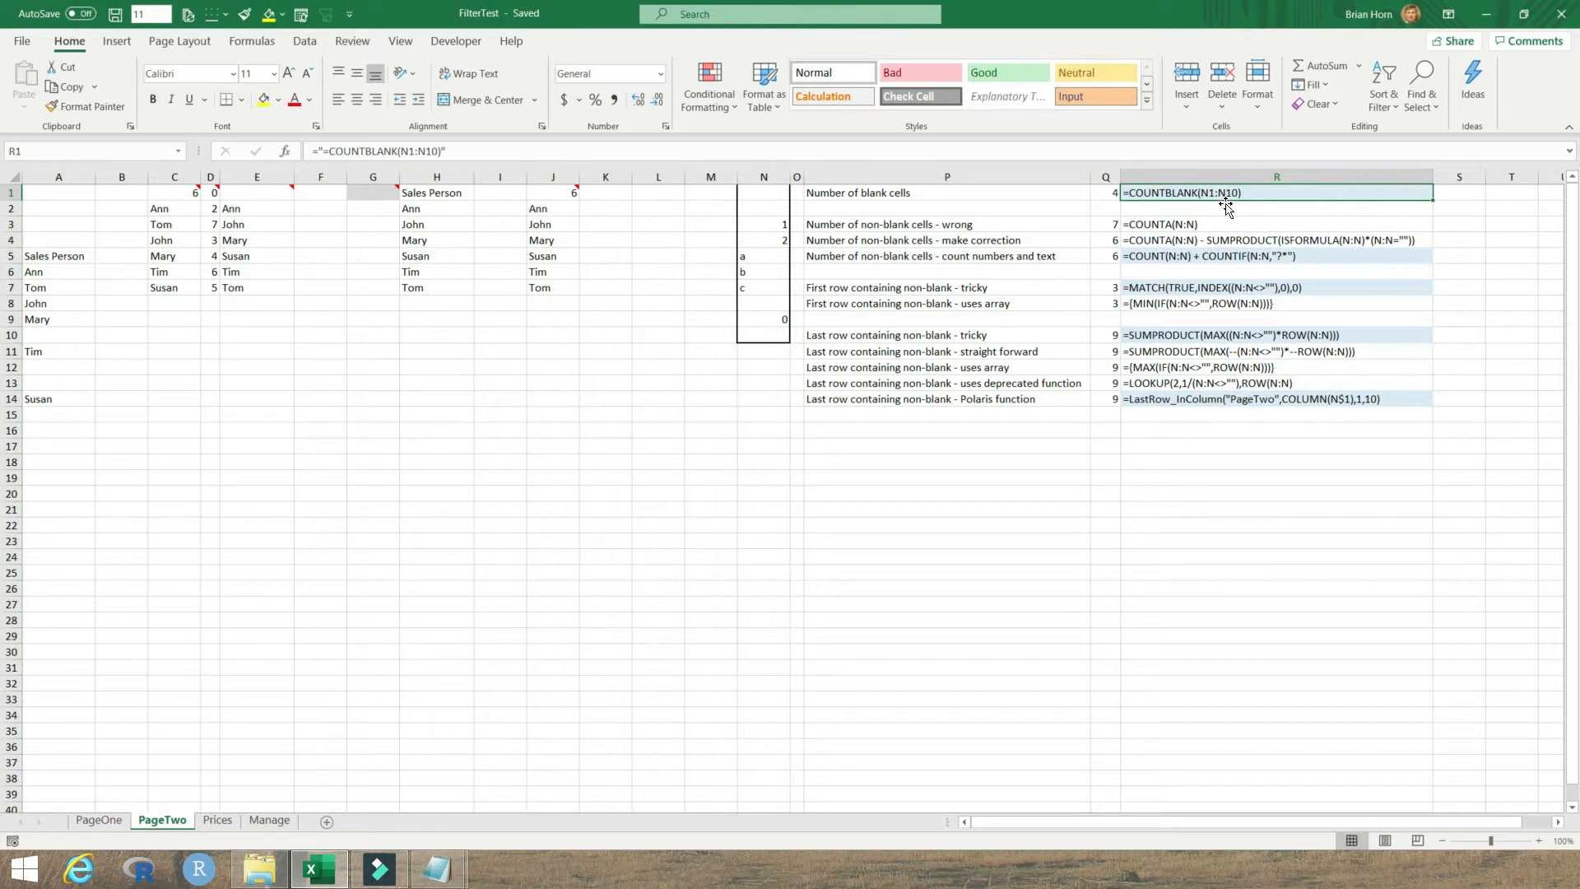
left_click(769, 175)
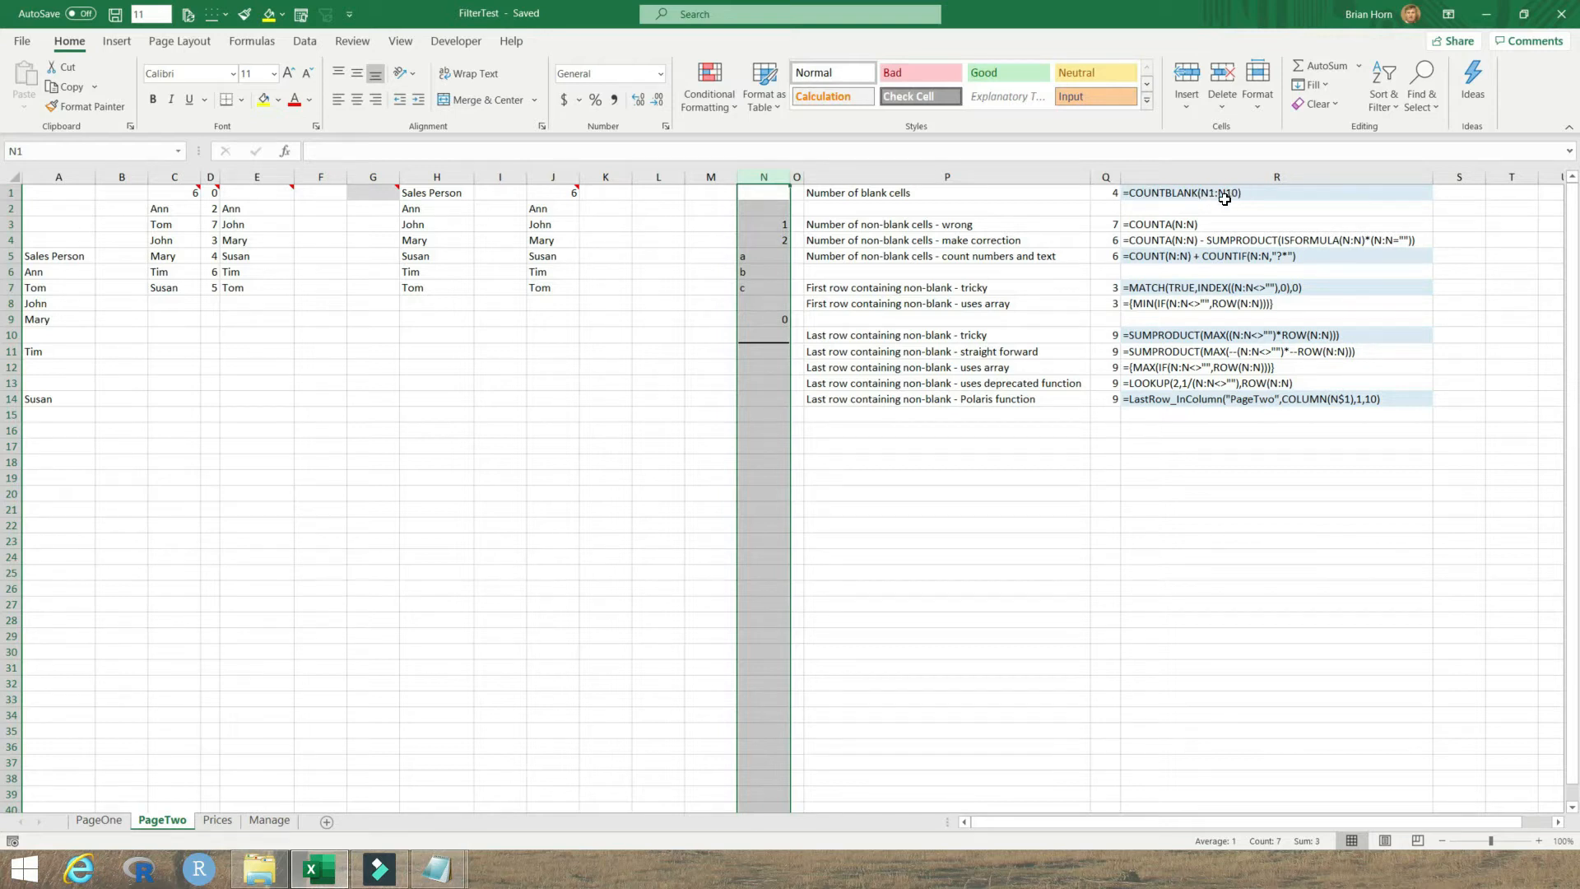
left_click(774, 192)
left_click_drag(773, 193, 765, 335)
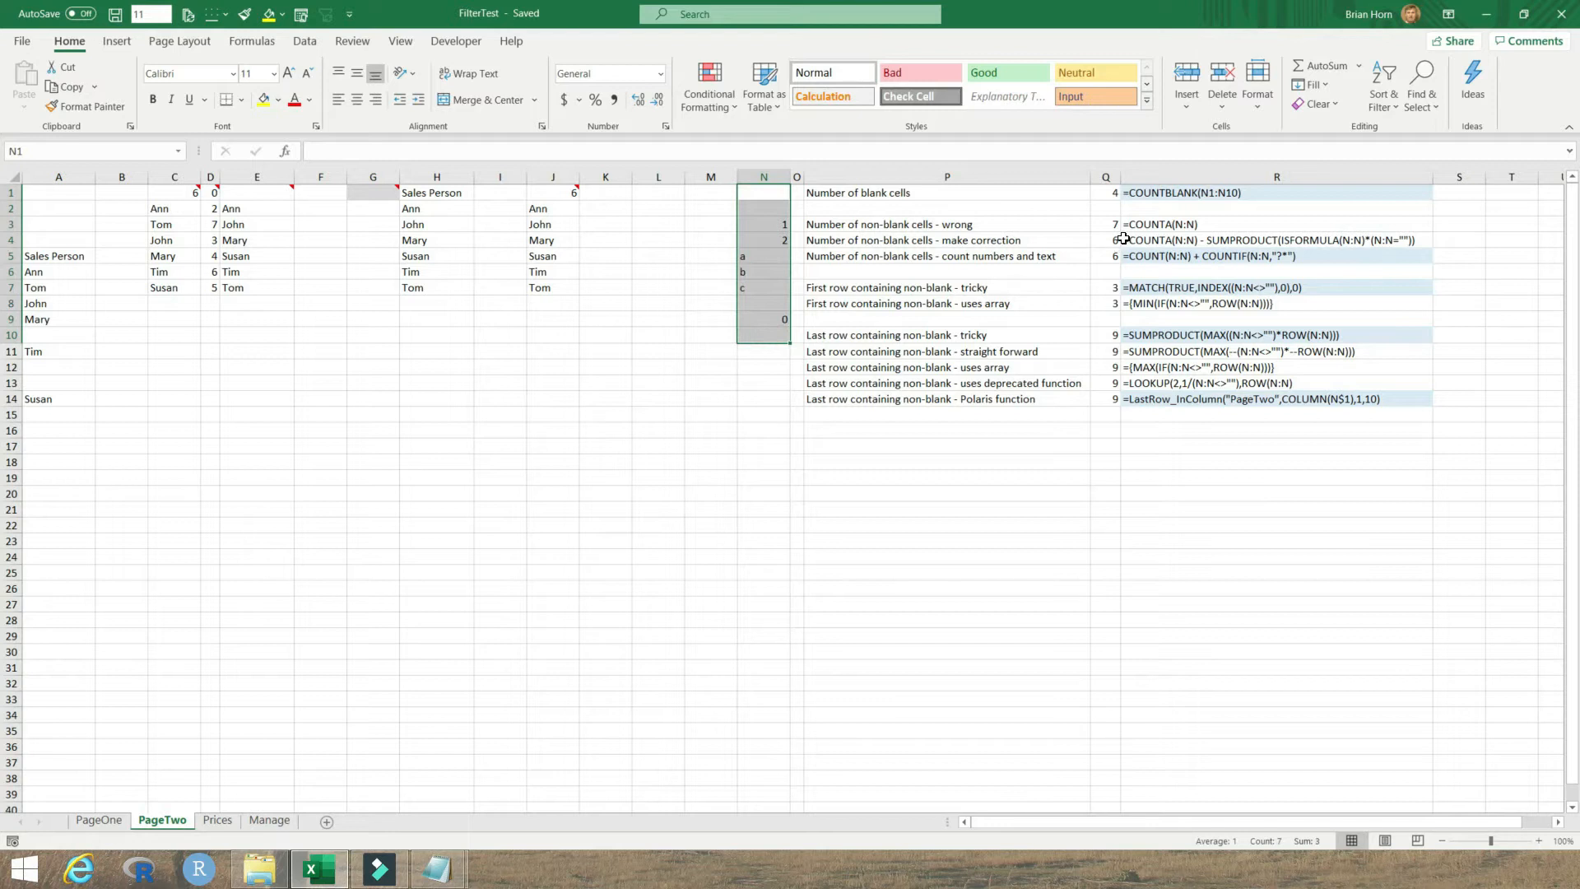
left_click(1103, 195)
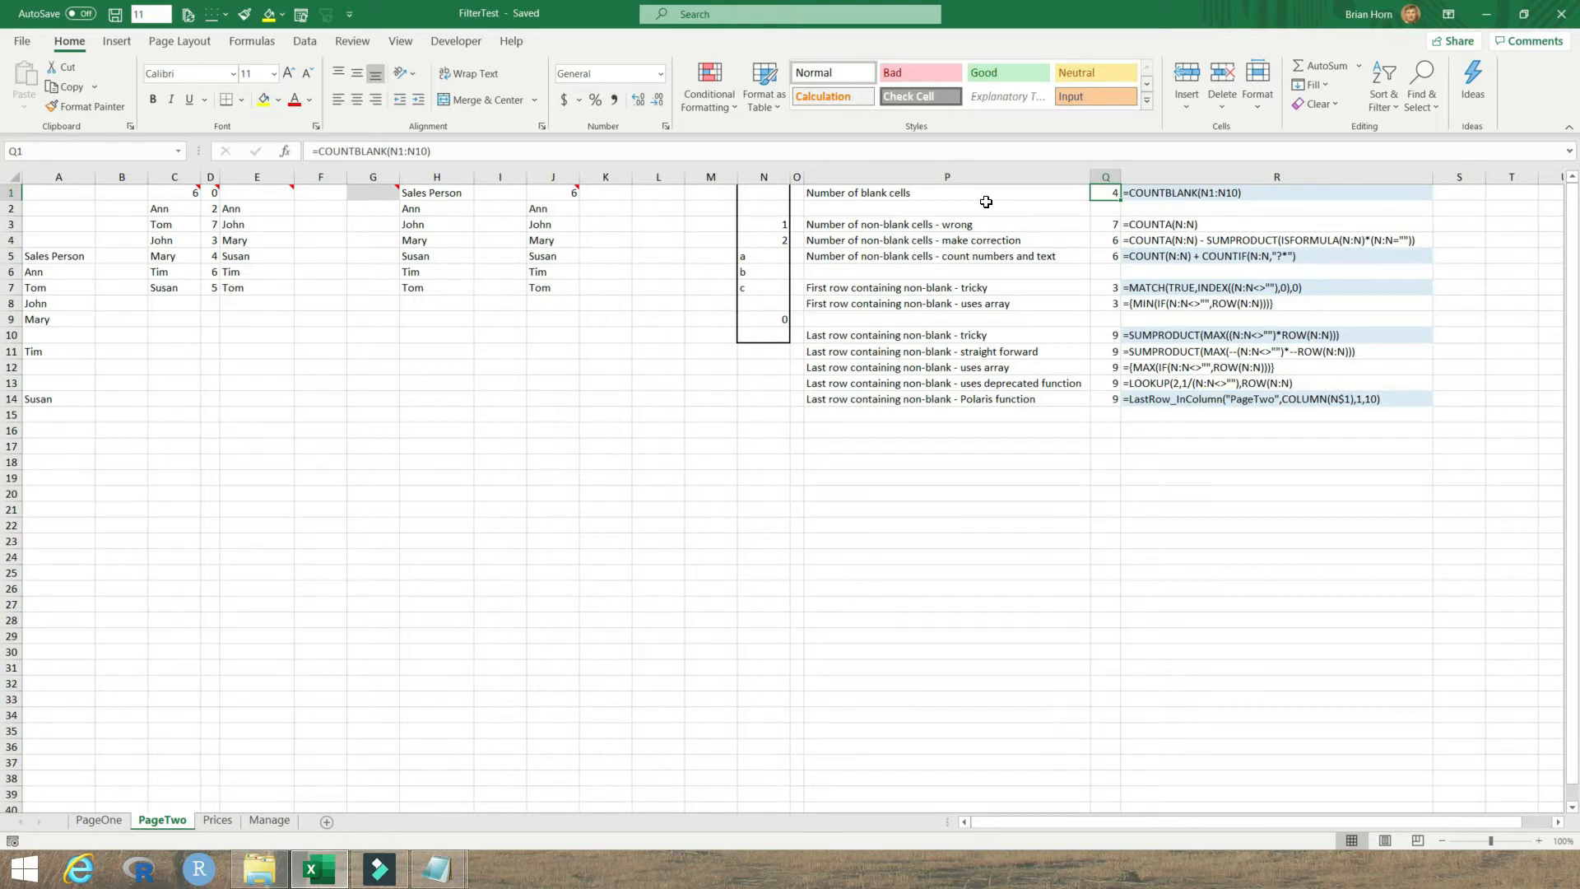
left_click(1193, 195)
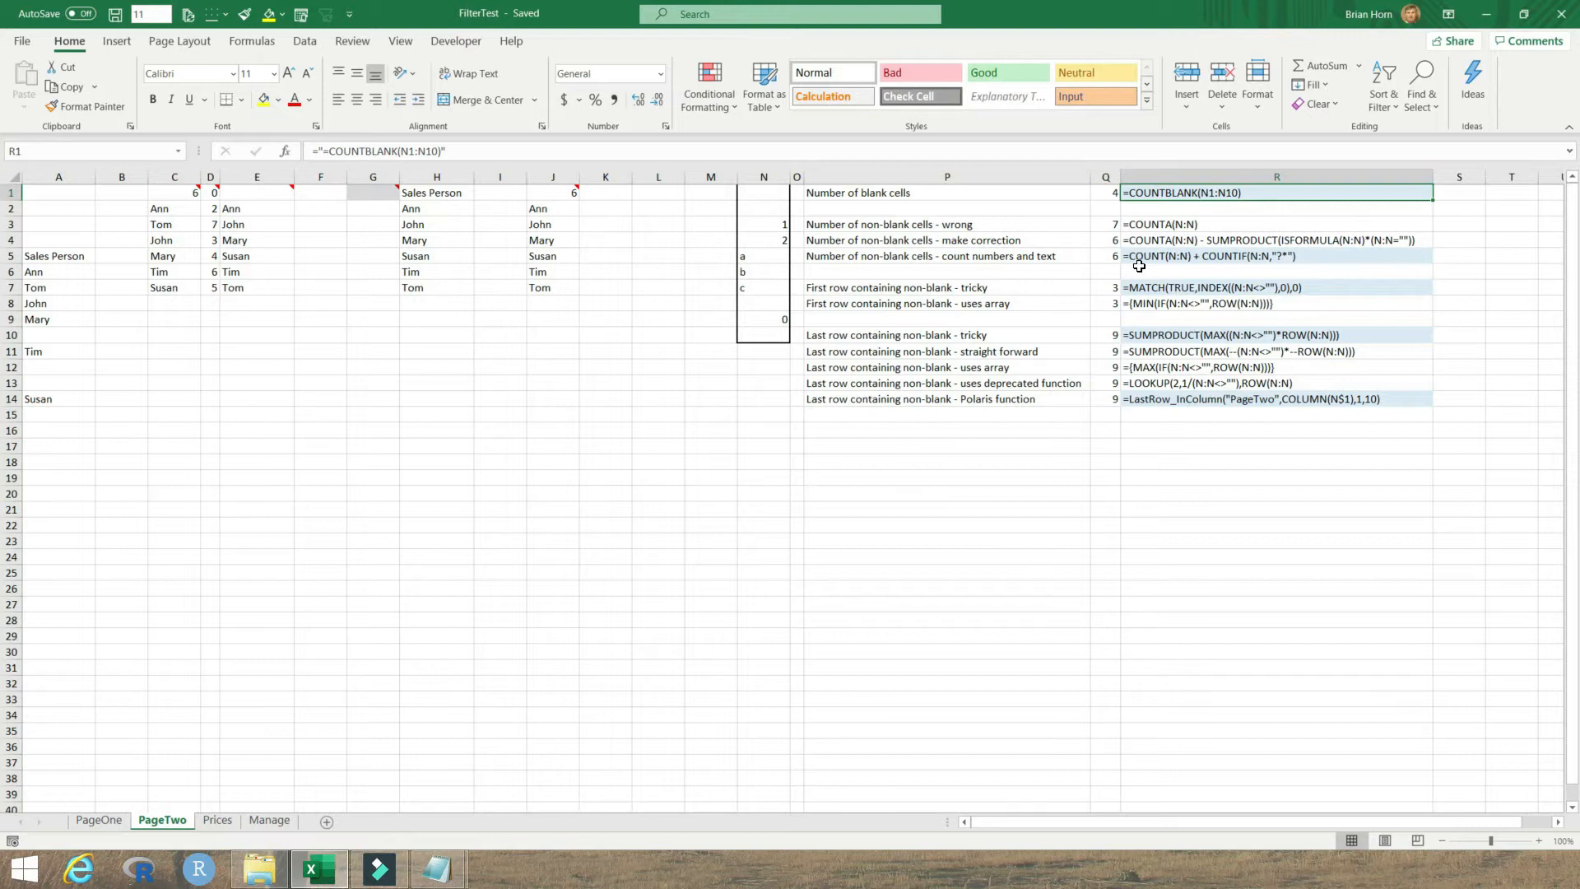
Examine the COUNTA(N:N) non-blank count in row 3 against COUNTBLANK, the N1:N10 data and the formula in N8
left_click(1153, 227)
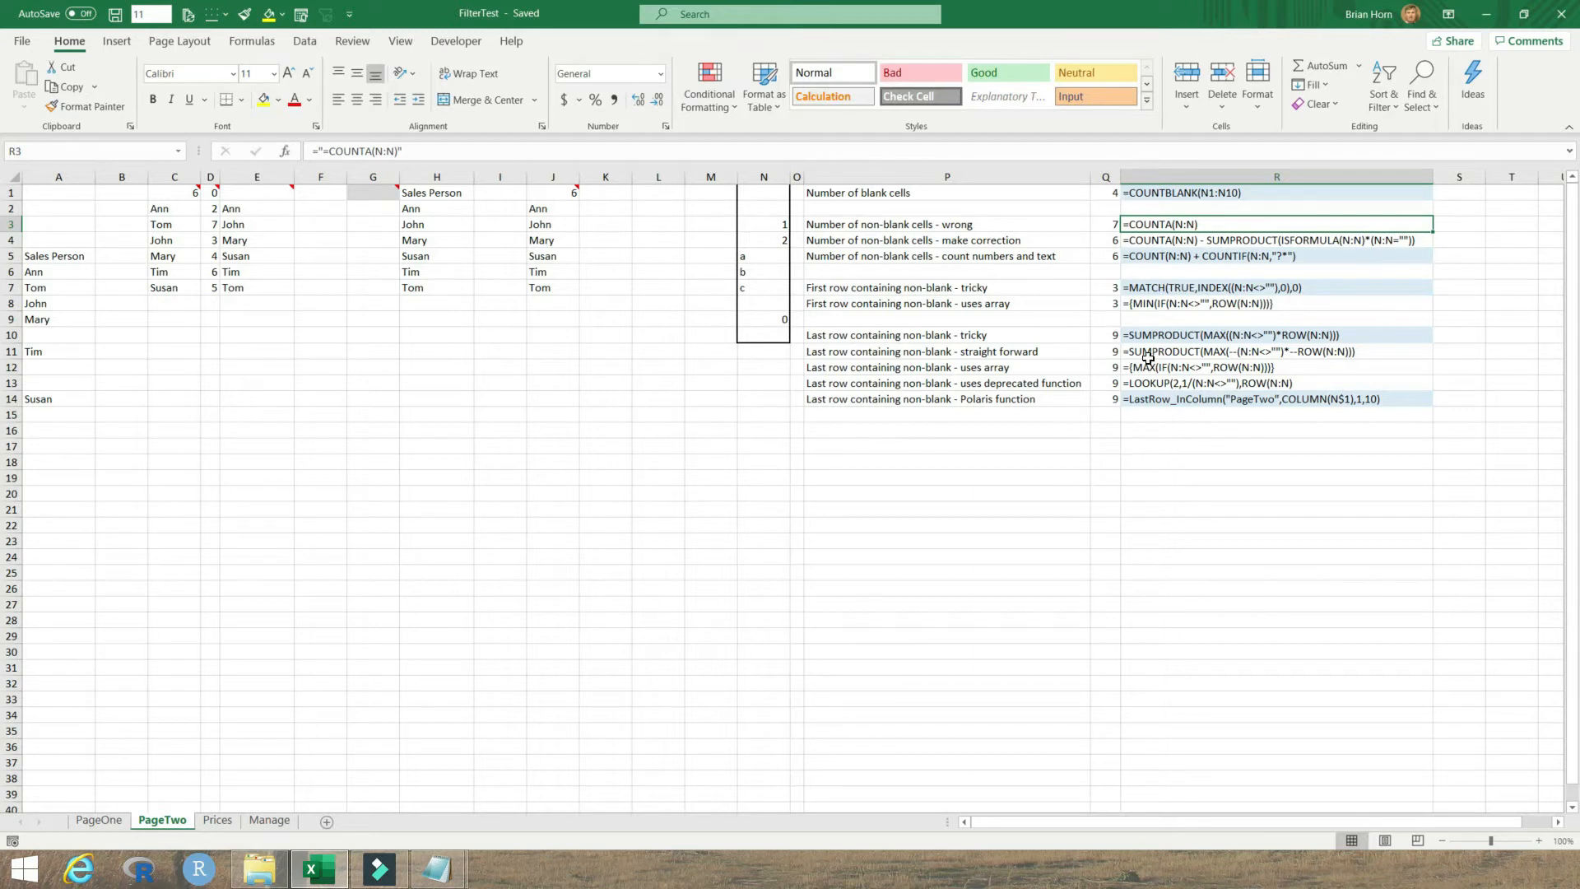
left_click(1107, 224)
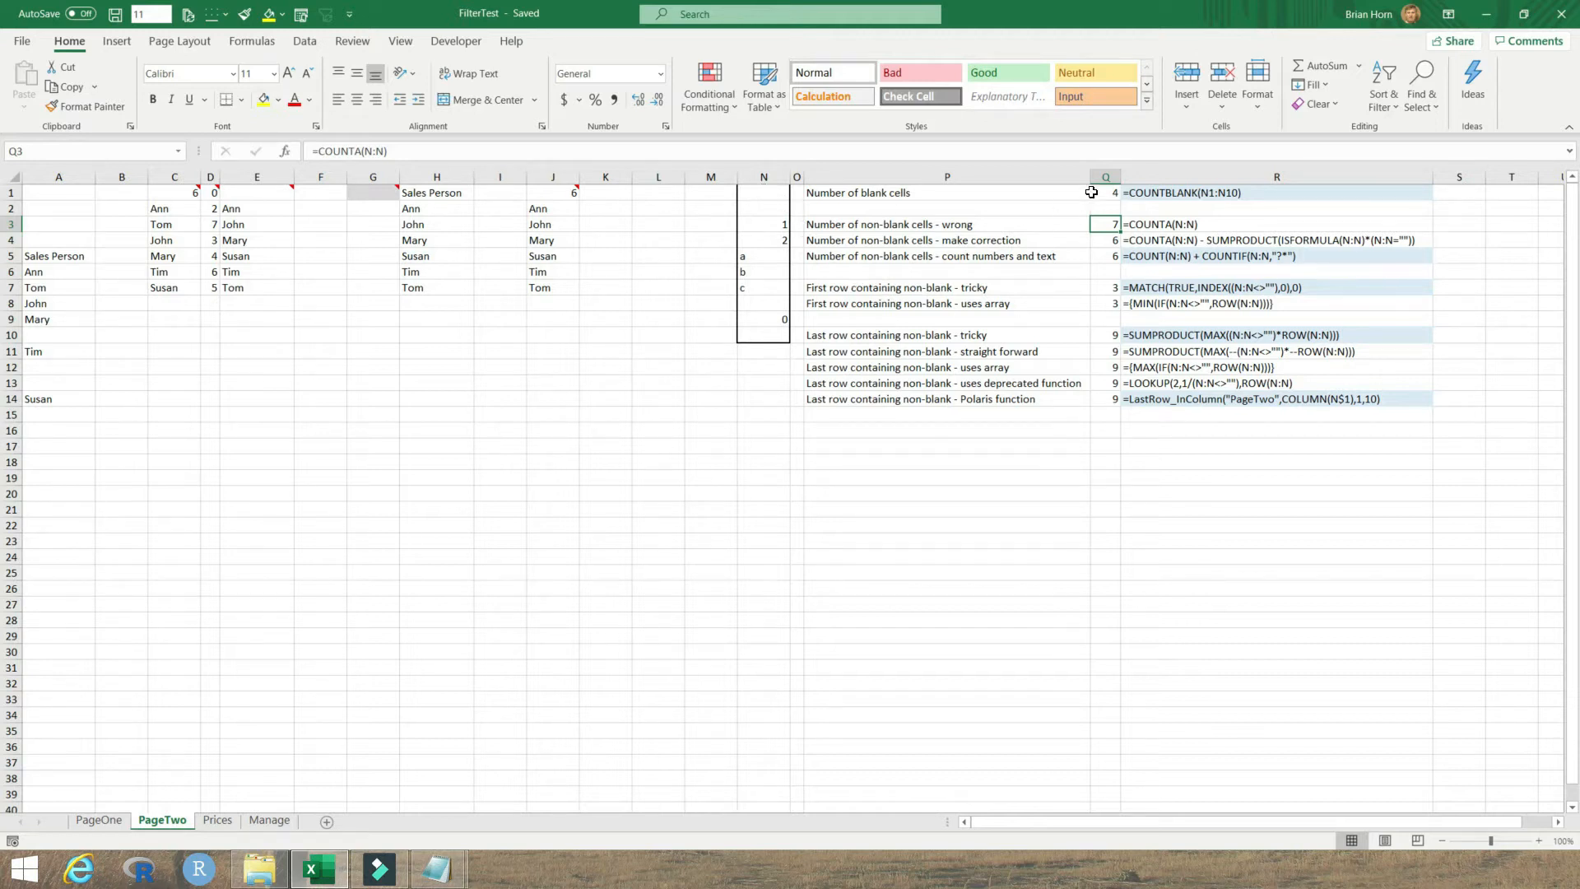
left_click(1165, 192)
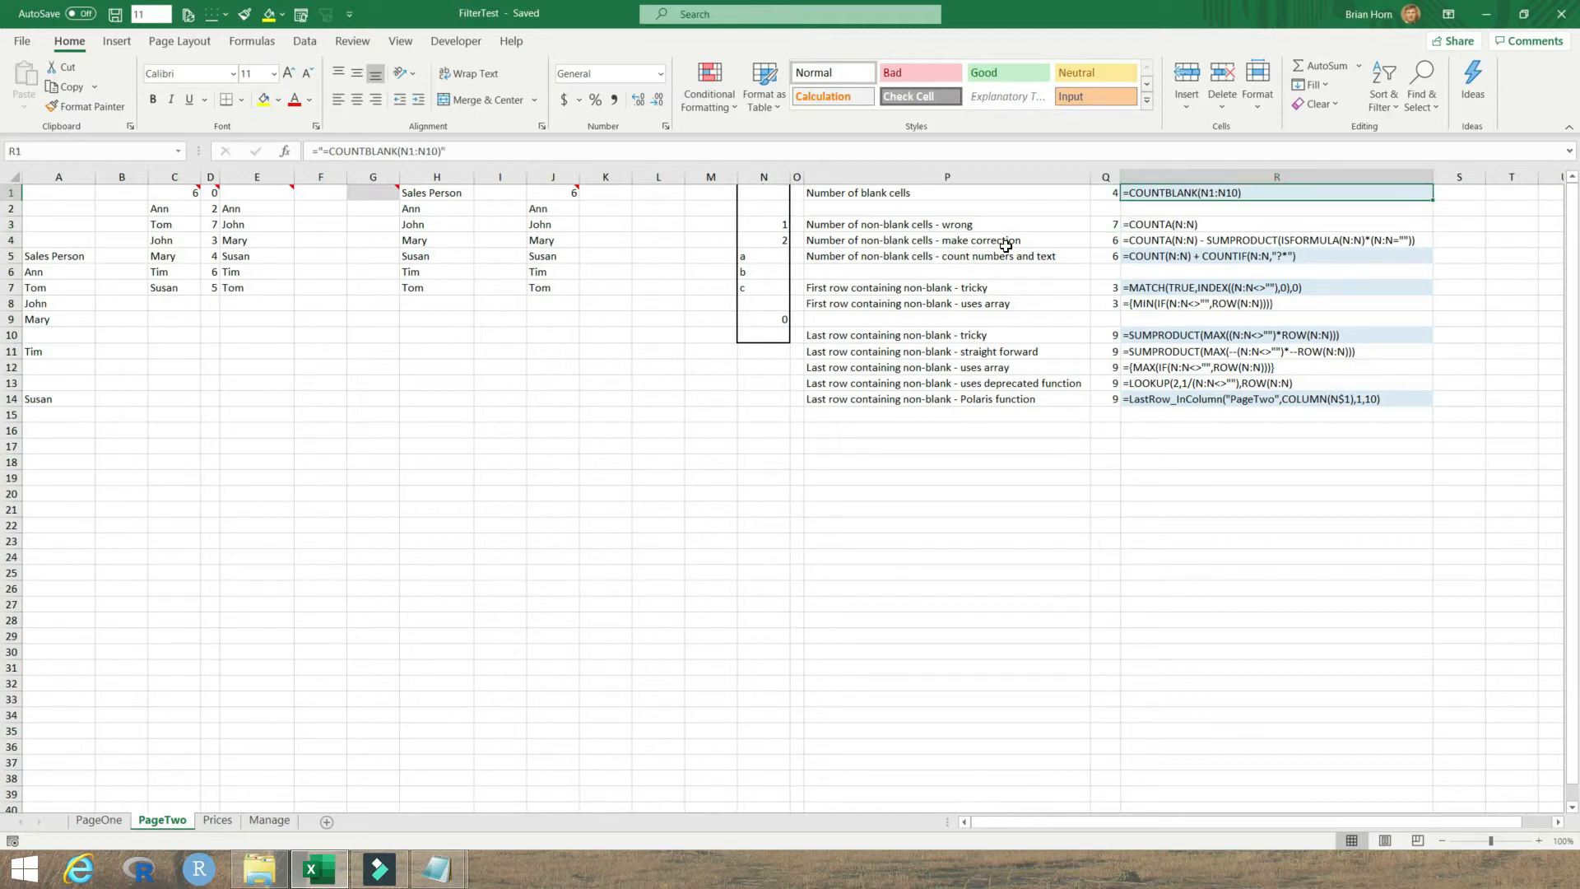
left_click_drag(767, 191, 770, 334)
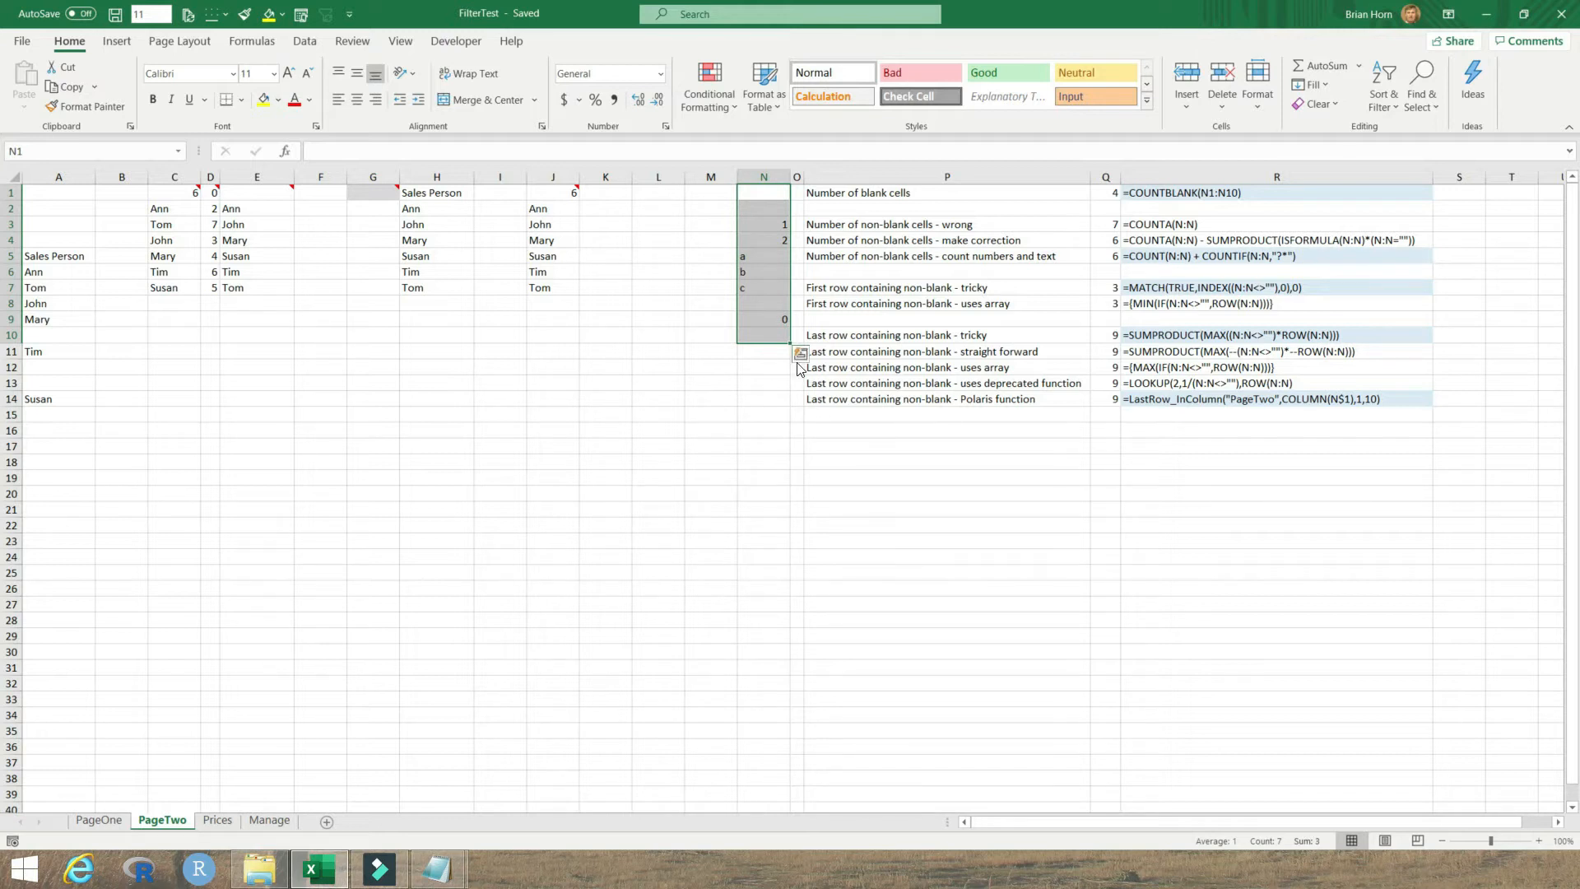
left_click(764, 304)
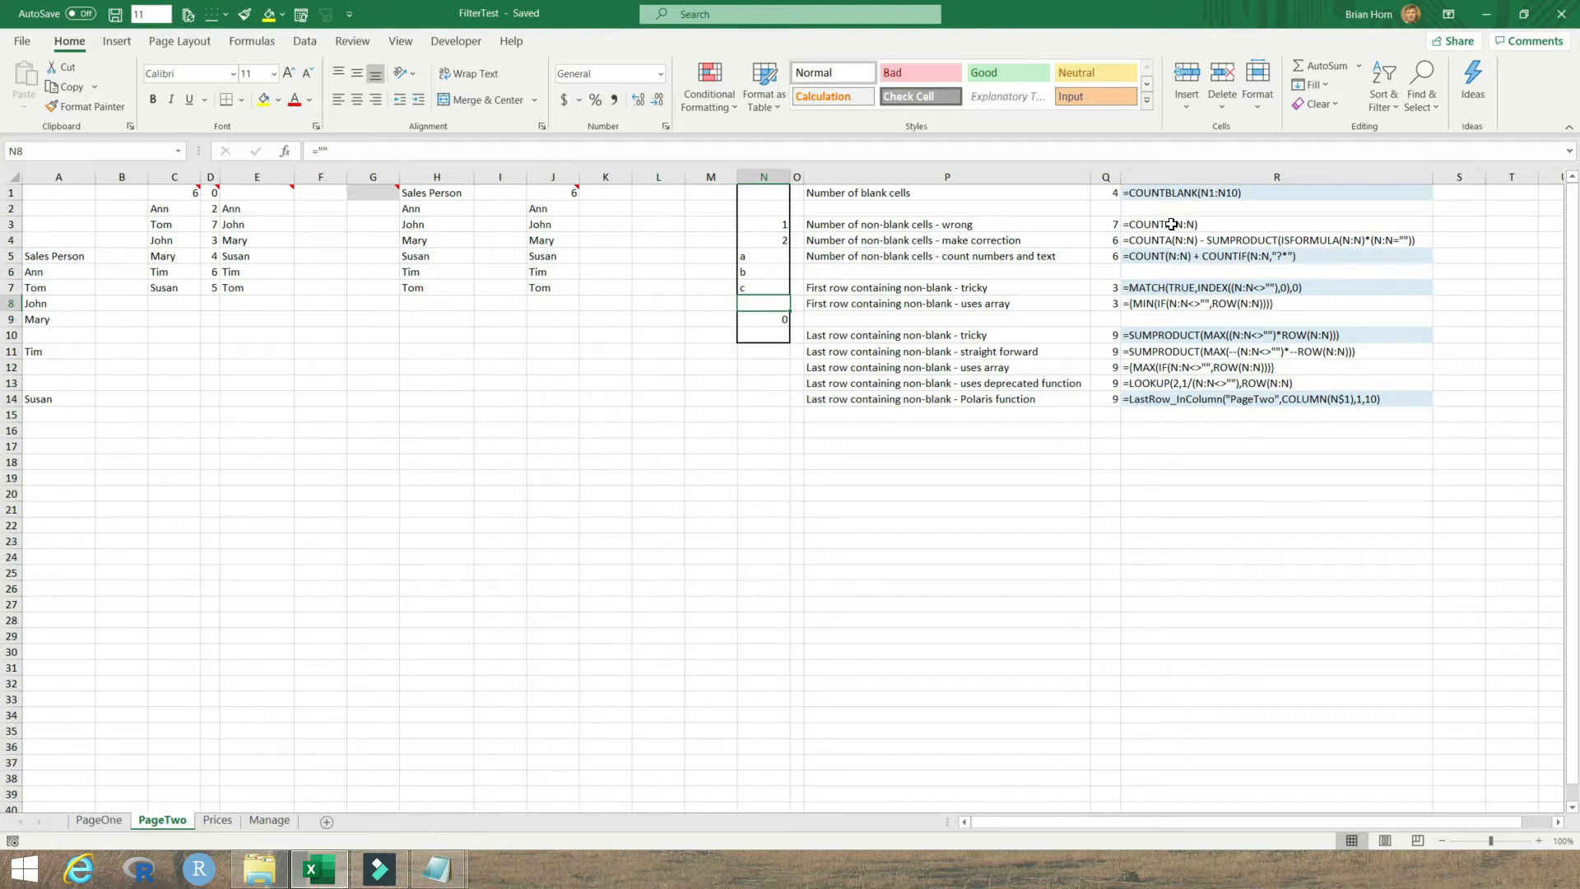
left_click(972, 227)
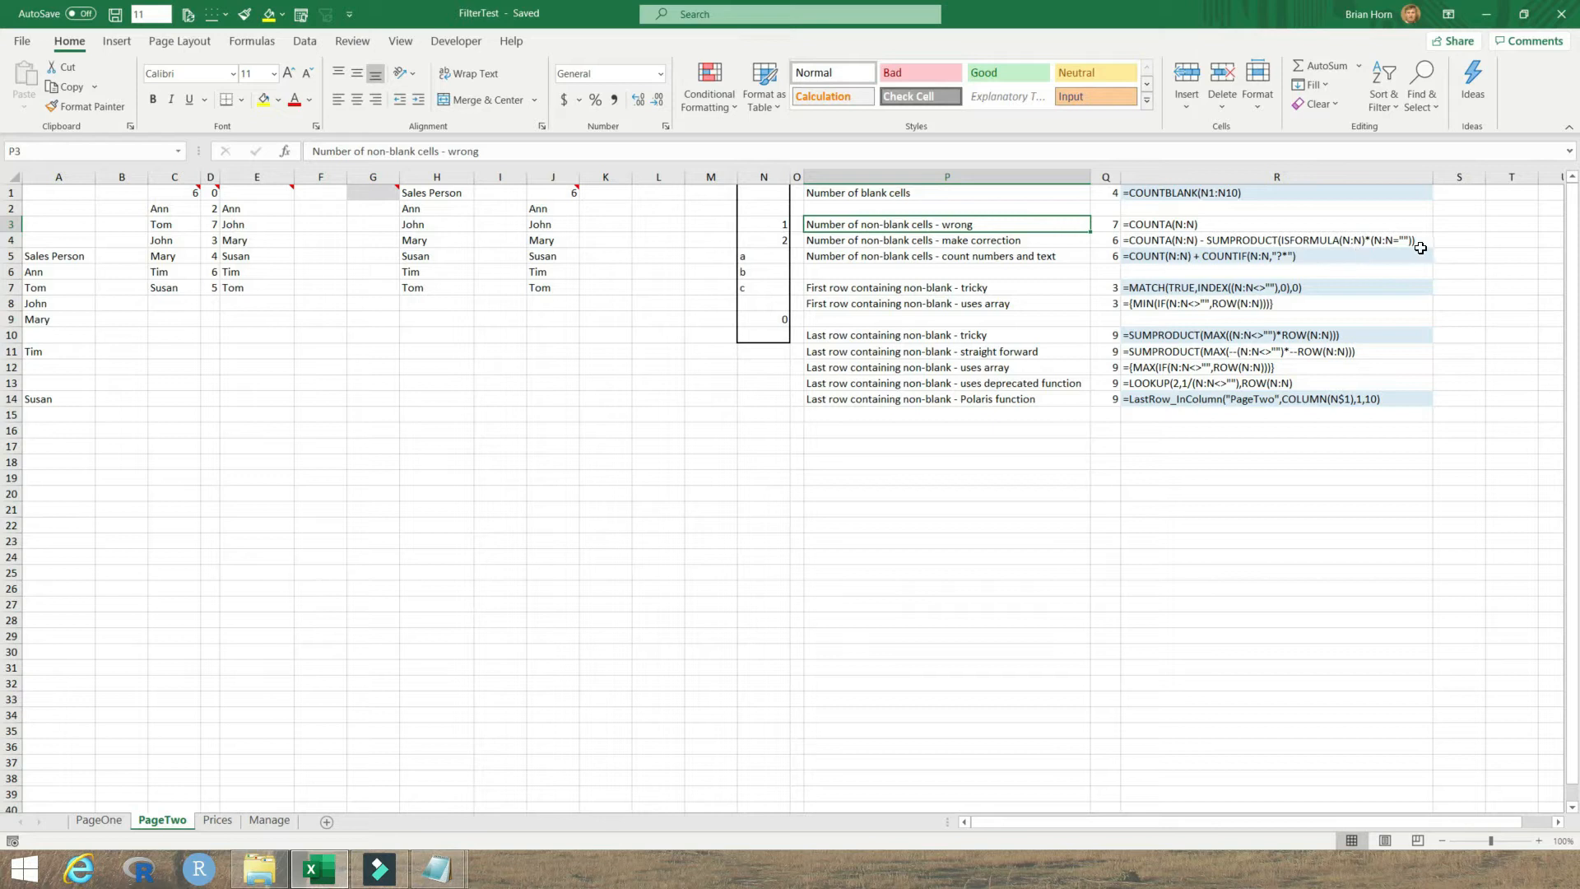
Inspect the COUNT(N:N) + COUNTIF(N:N,"?*") formula in Q5 and its text version in R5
left_click(1133, 257)
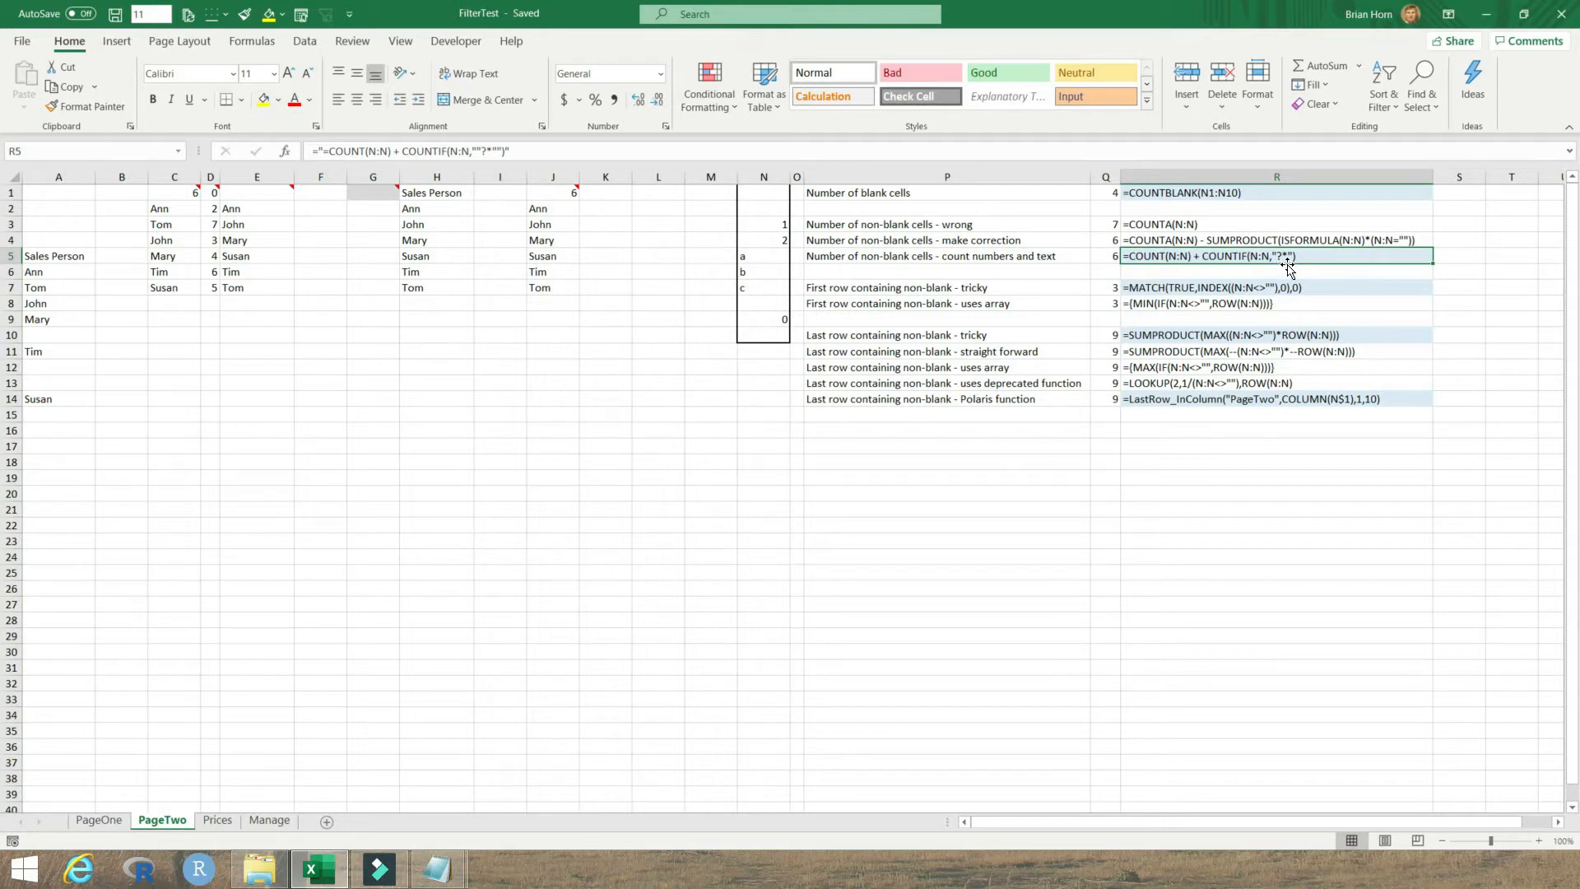
left_click(1114, 257)
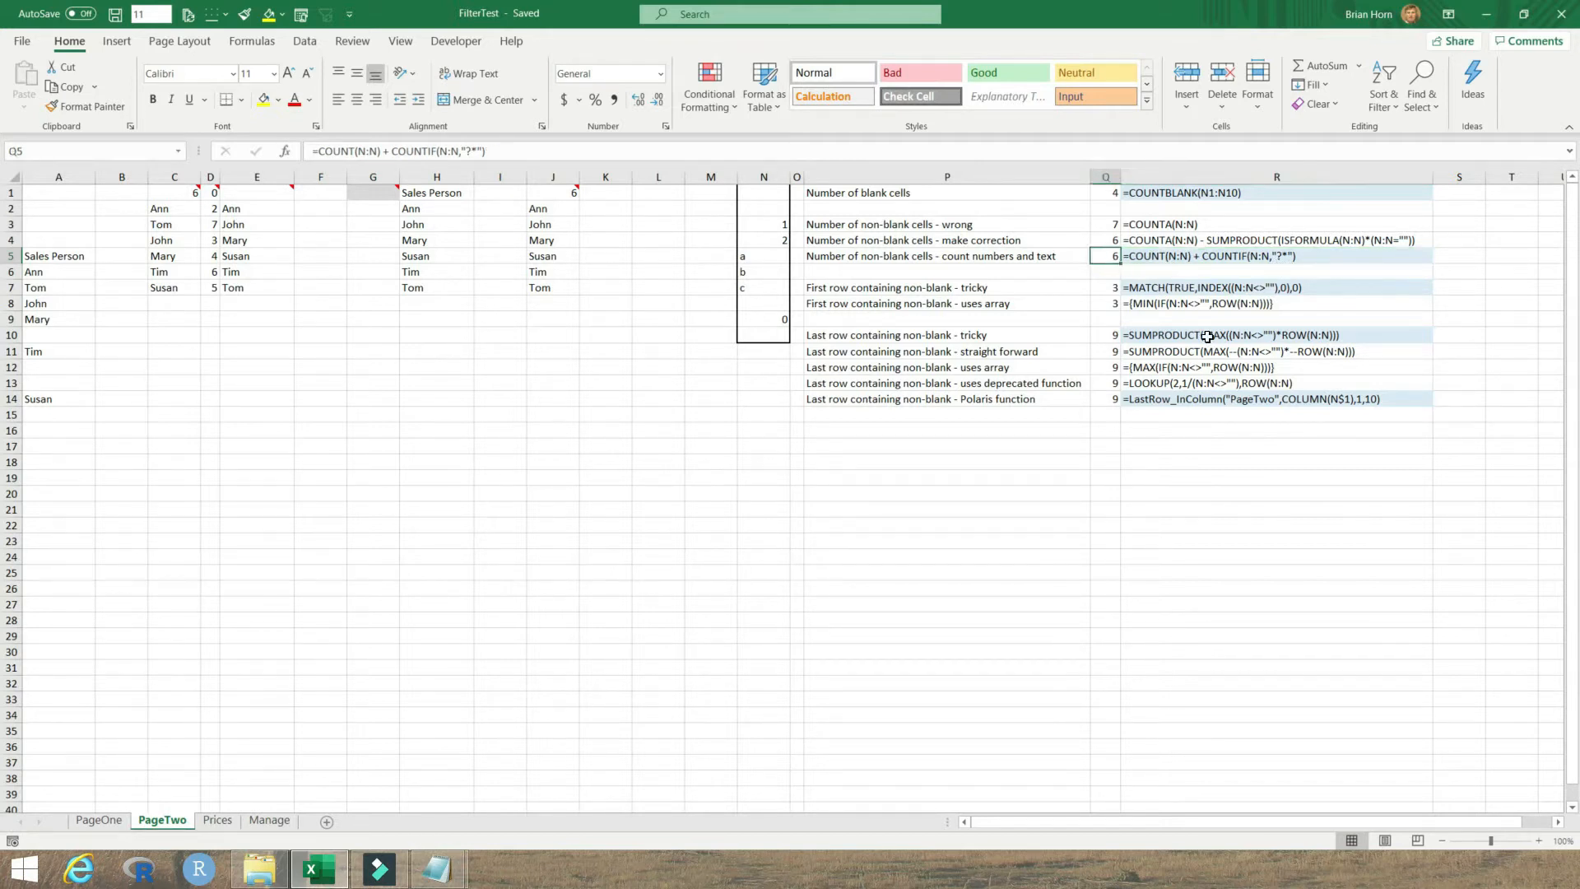
left_click(1138, 257)
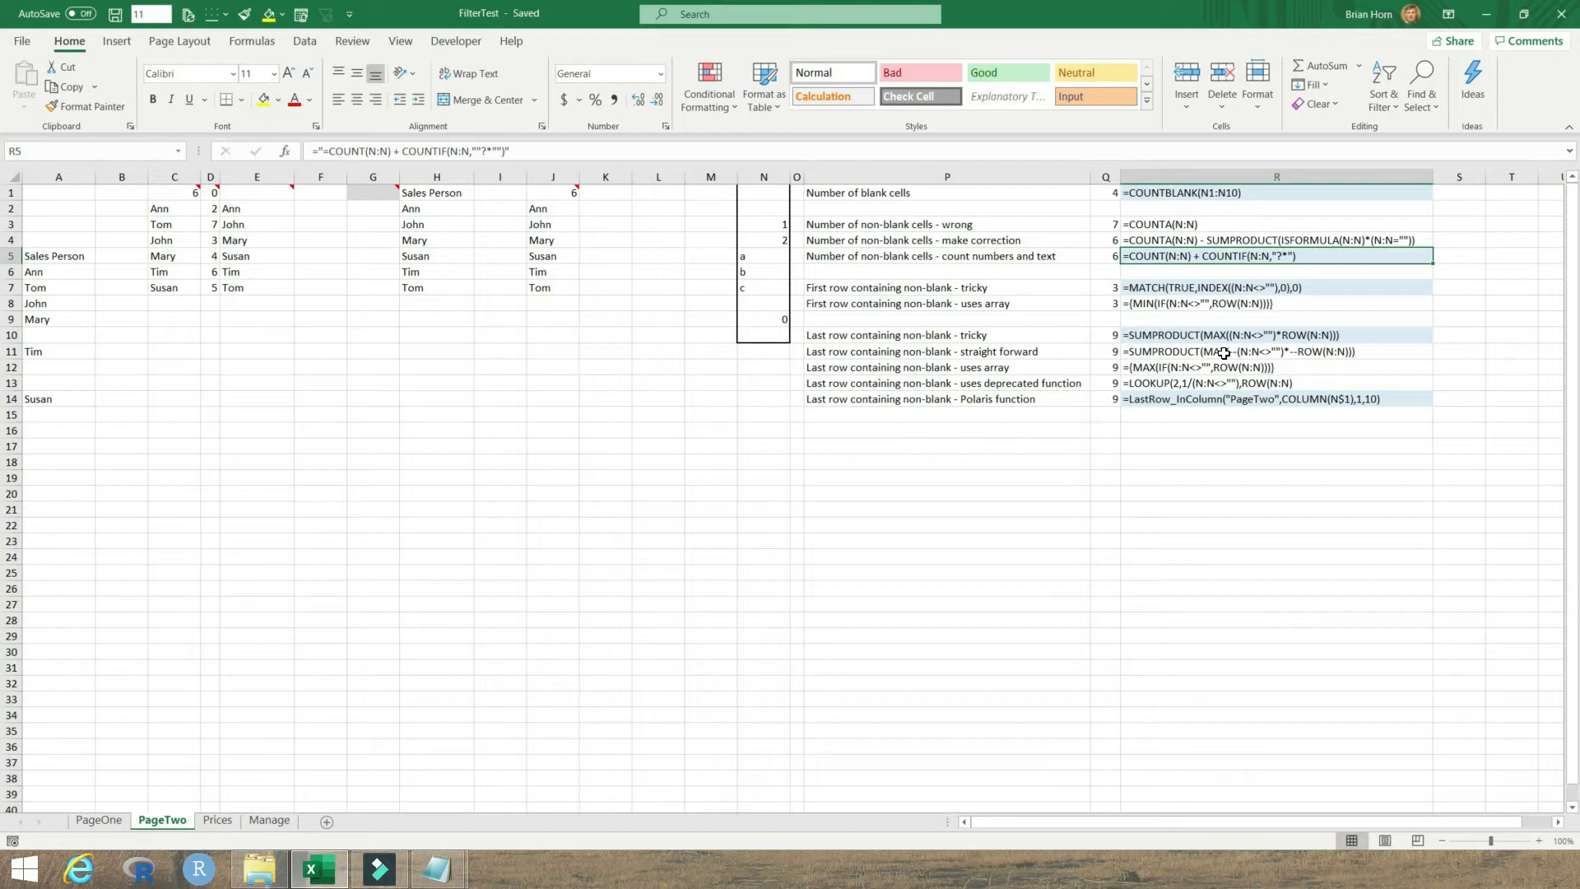
Examine the array MAX(IF) and LOOKUP formulas in R12 and R13 for finding column N's last non-blank row
key("alt+Tab")
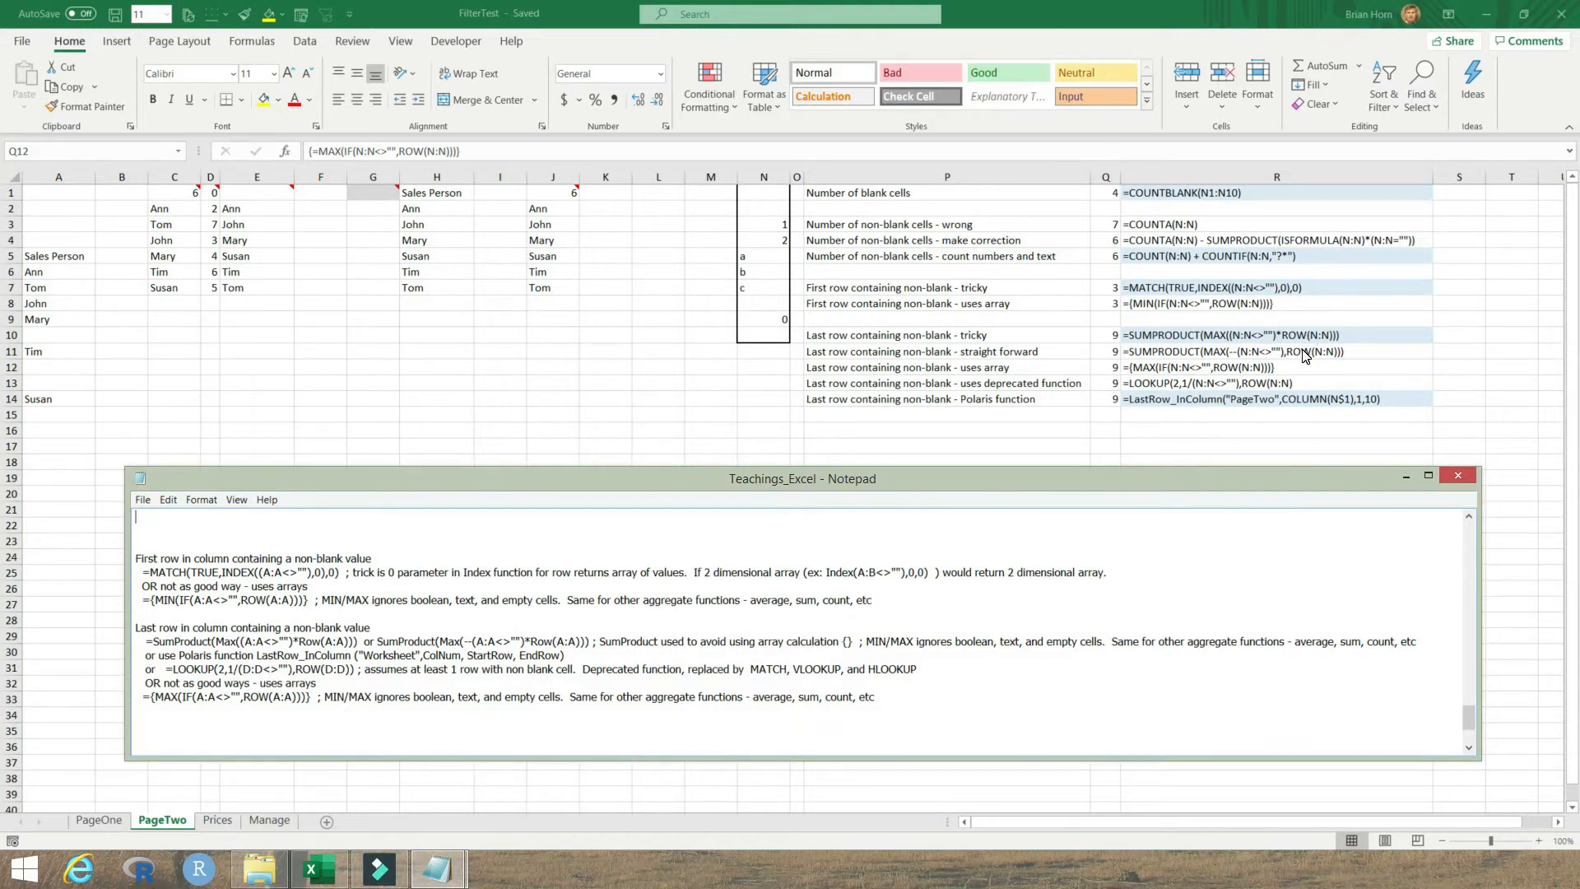
left_click(1159, 370)
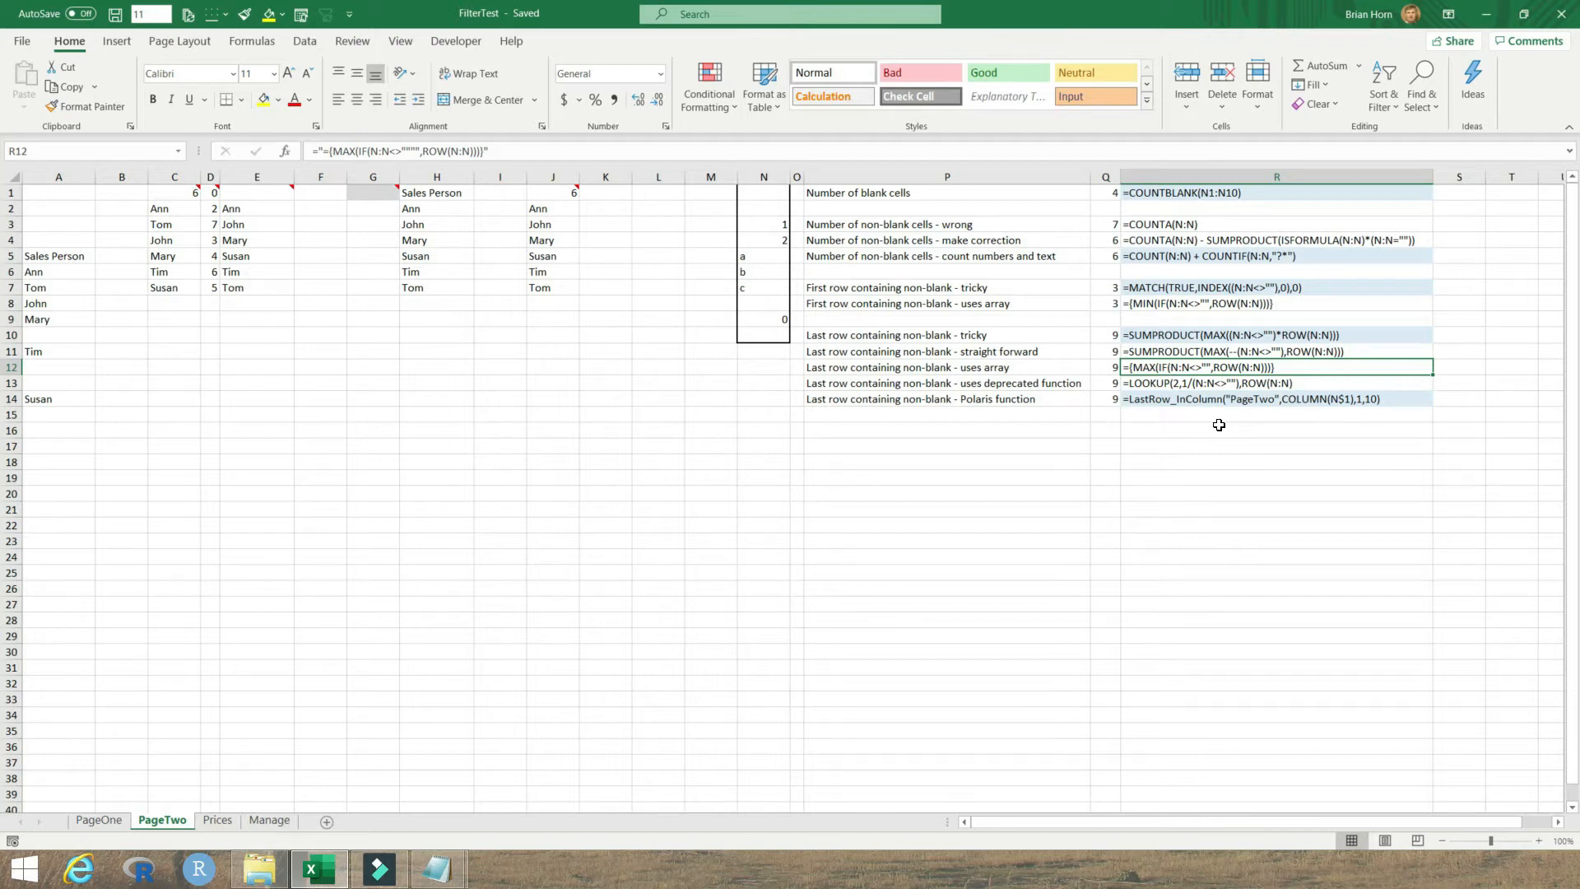
left_click(1171, 385)
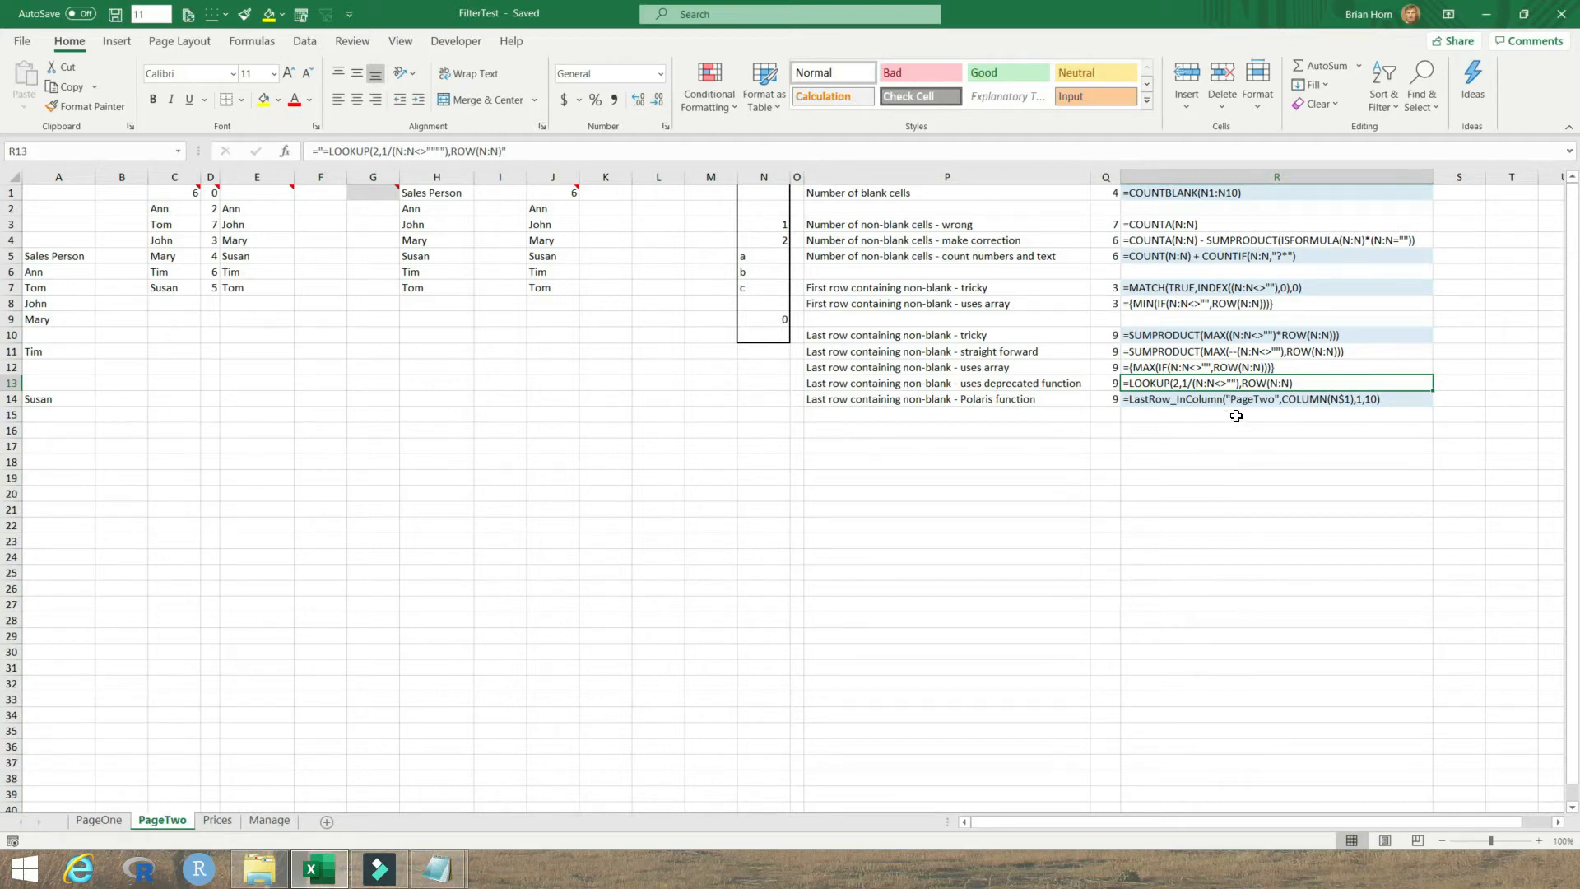
left_click(761, 176)
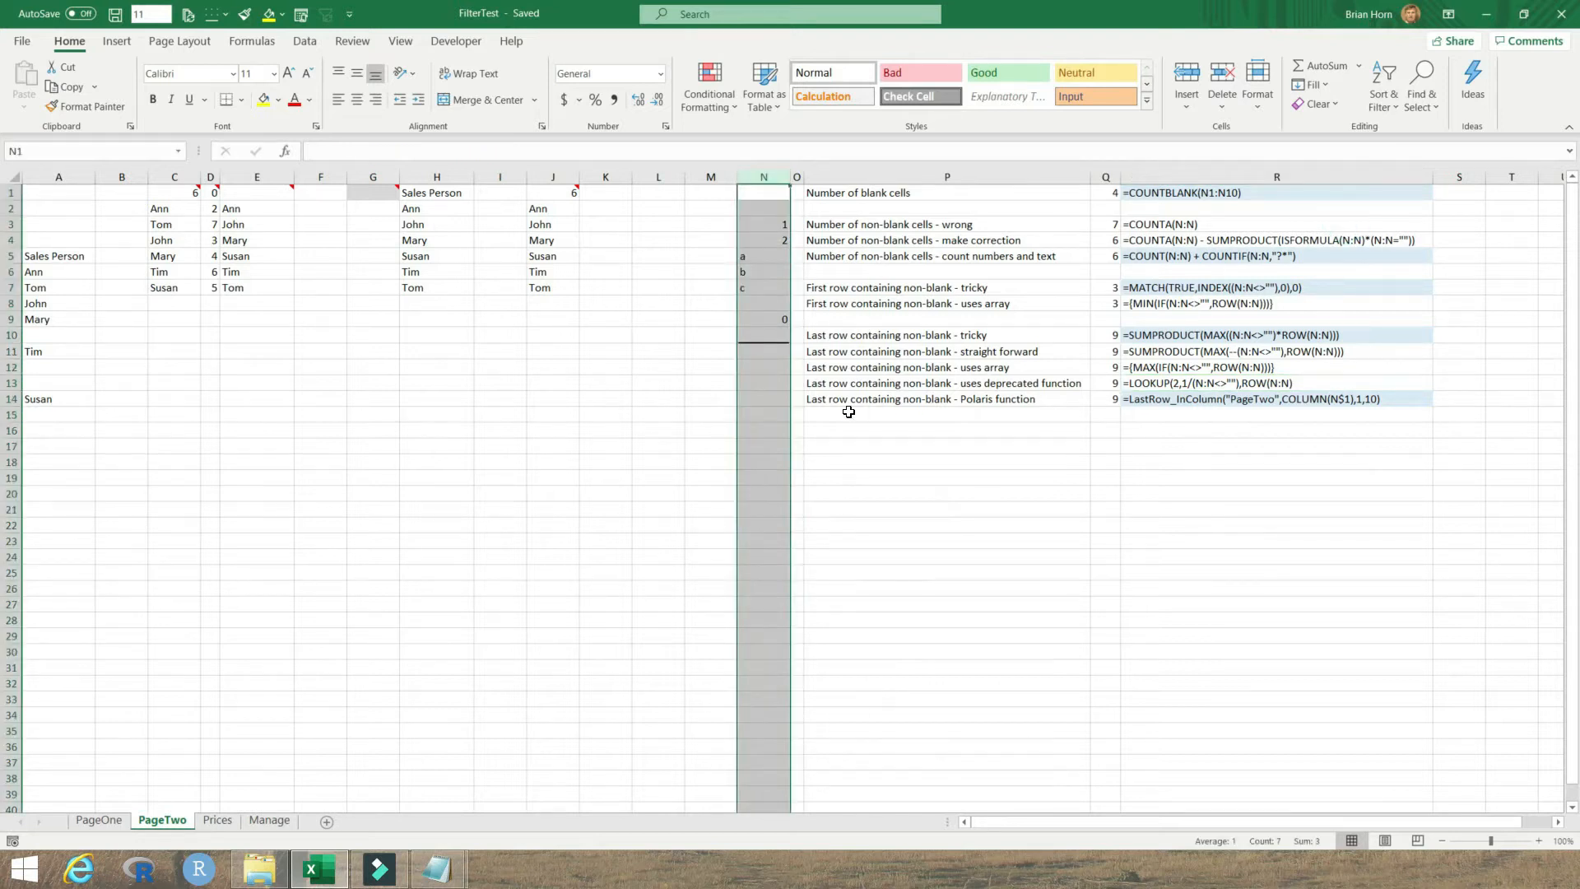
left_click(1275, 385)
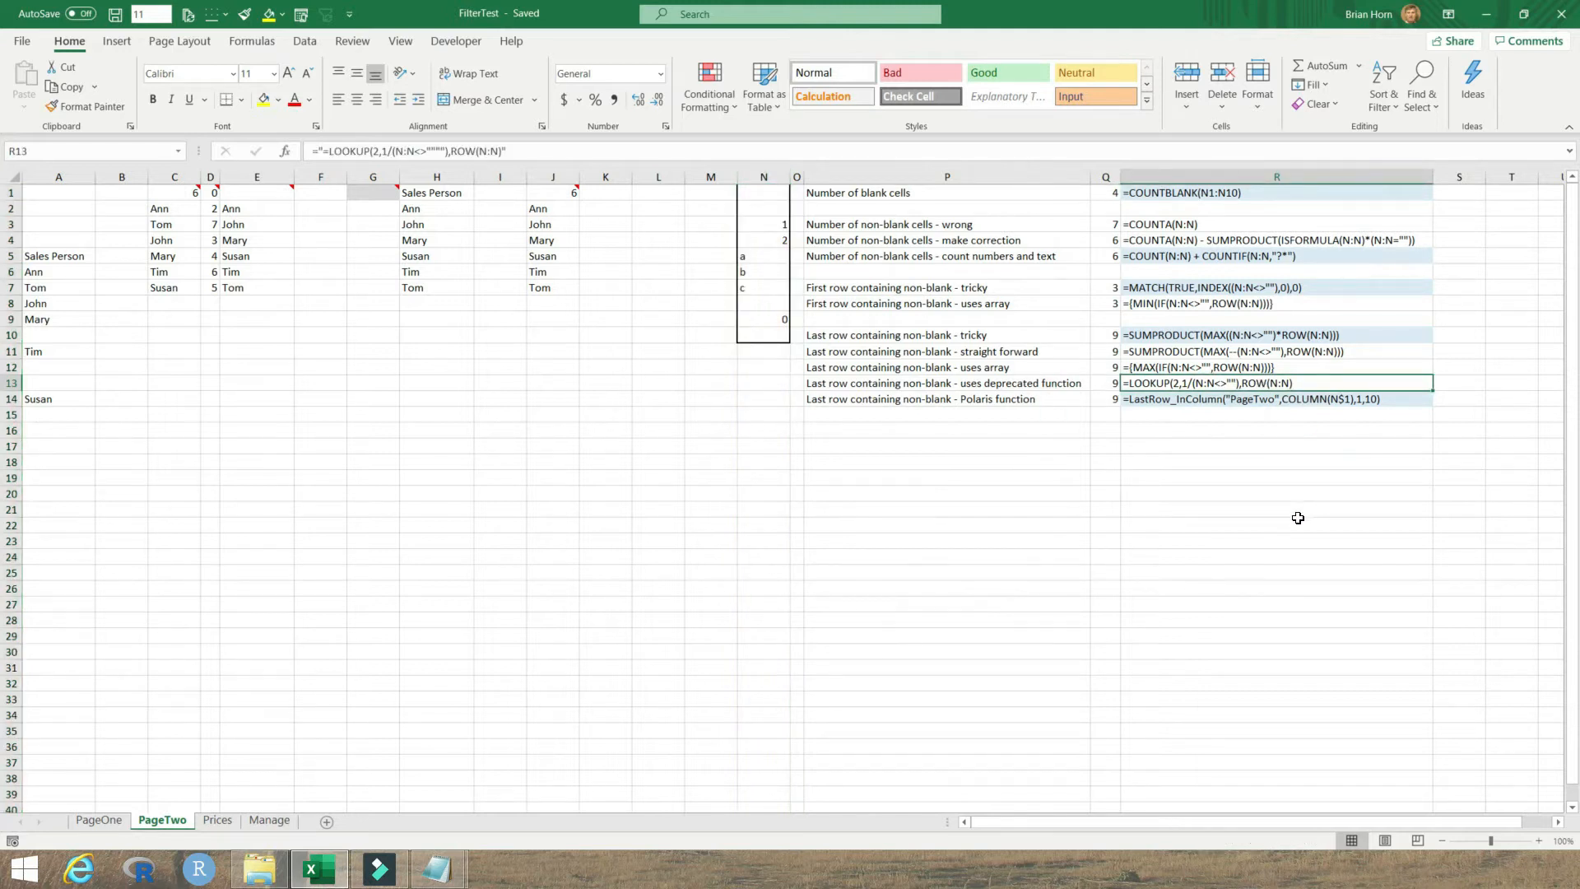
Examine the Polaris formula LastRow_InColumn("PageTwo",COLUMN(N$1),1,10) in R14 for finding the last non-blank row
left_click(1180, 400)
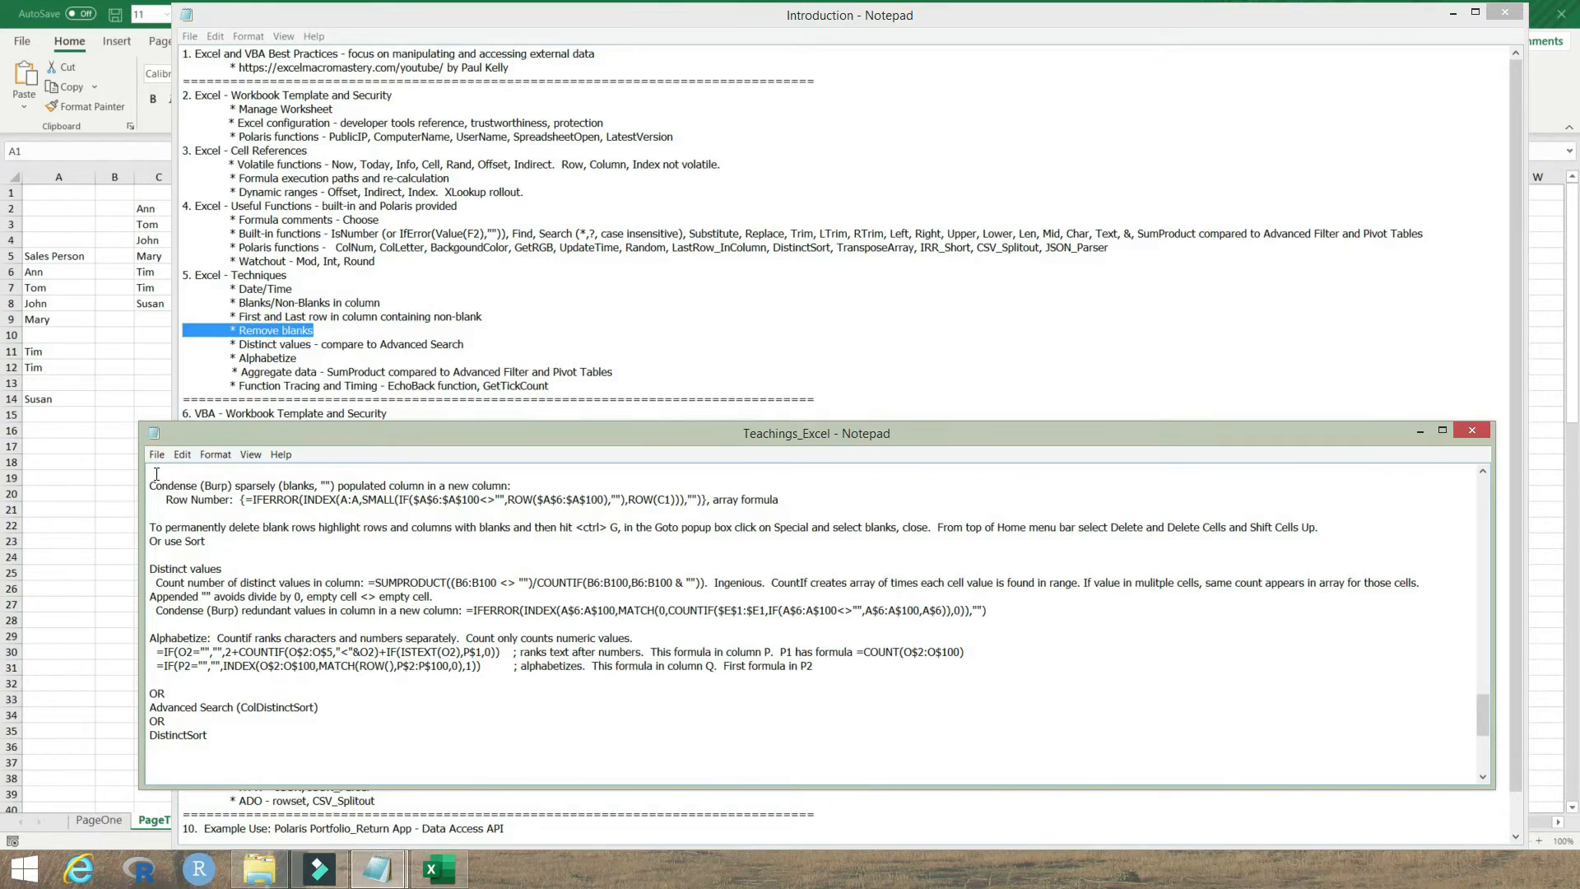
Switch back to the FilterTest workbook in Excel and examine column A's blank cells A10 and A13 and the repeated entry in A11:A12
left_click(55, 173)
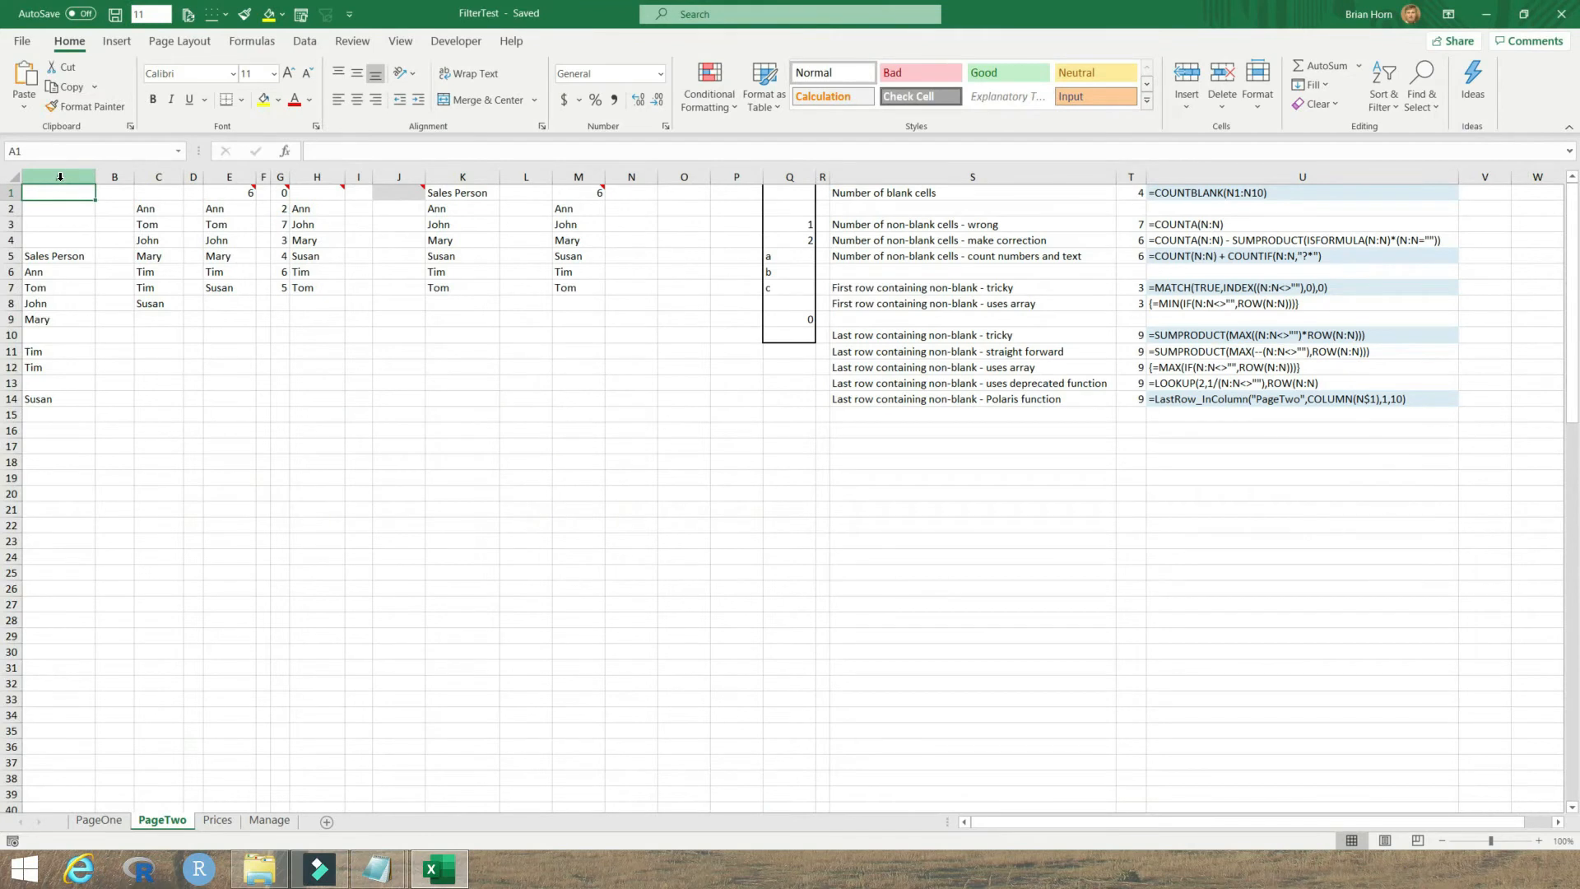
left_click(60, 176)
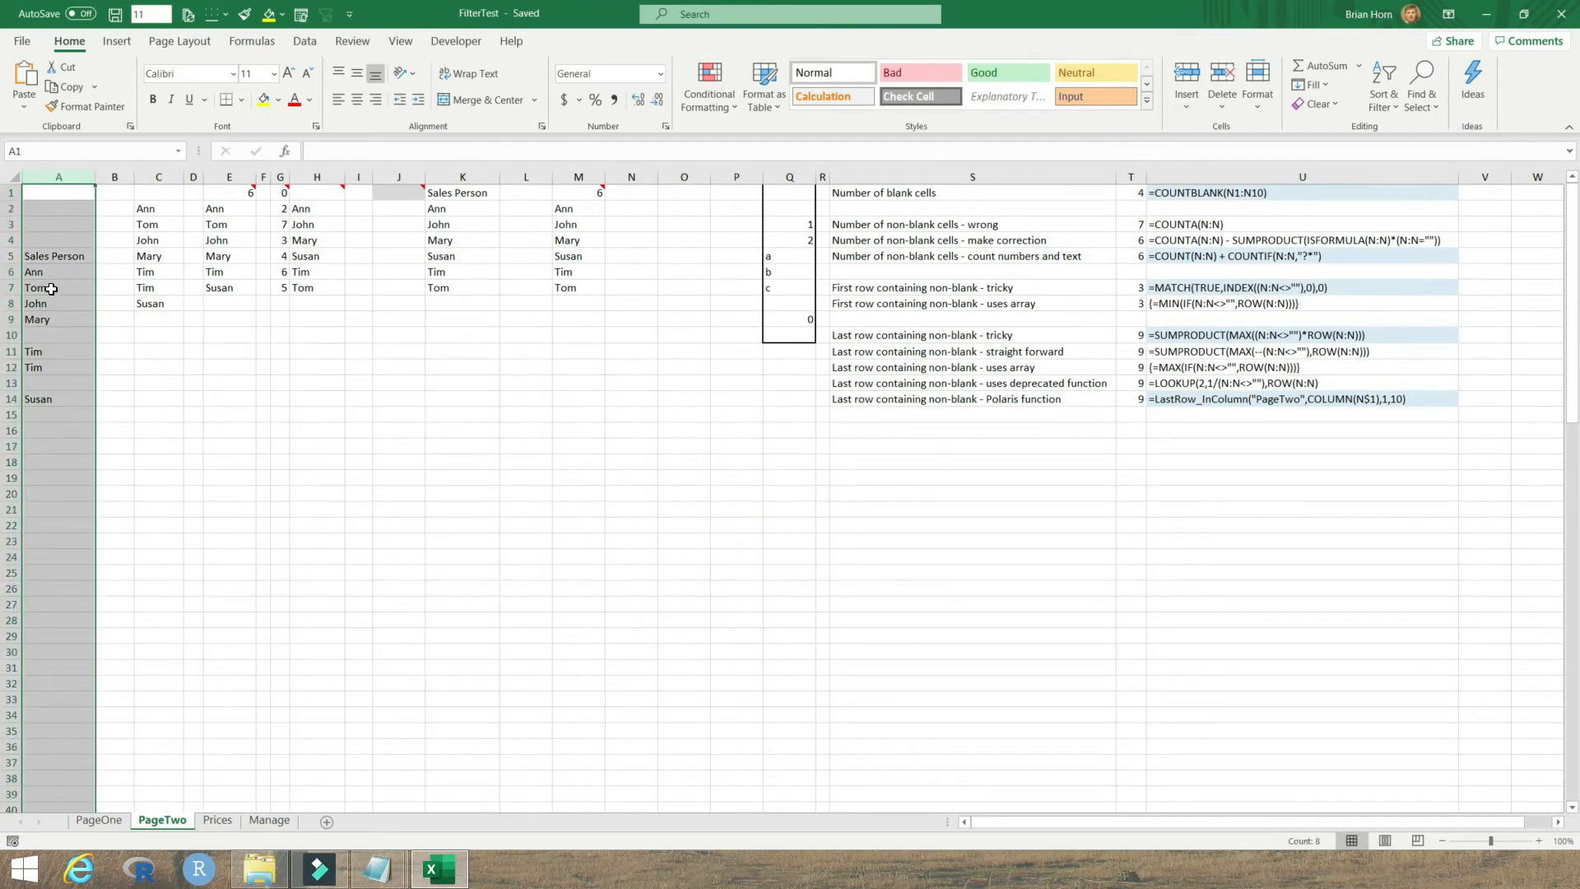
left_click(43, 335)
left_click(45, 381)
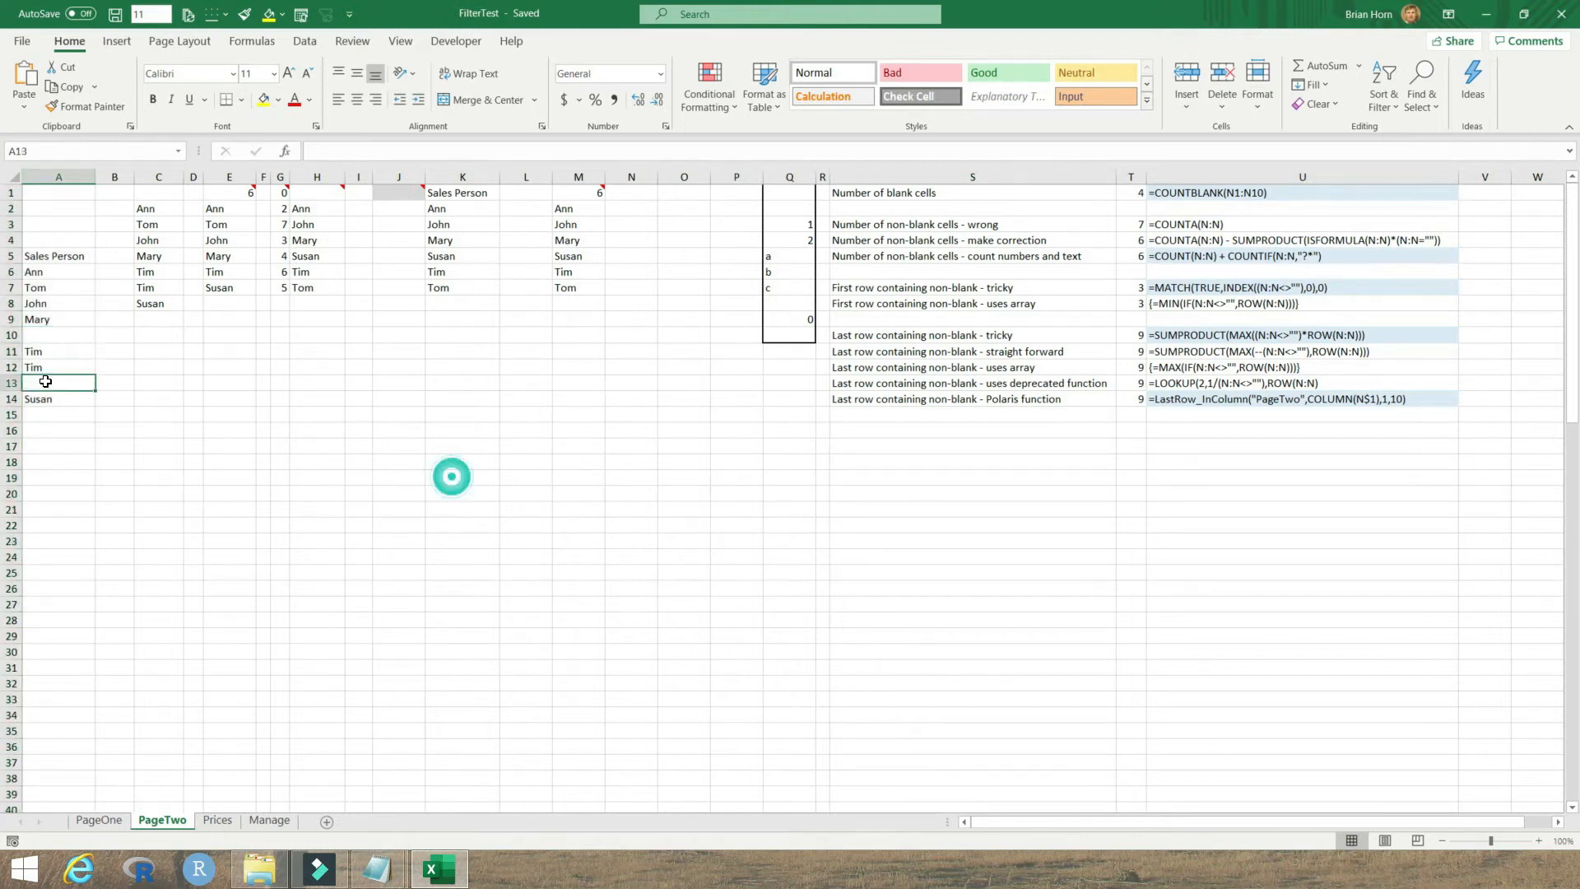
left_click_drag(47, 355, 46, 369)
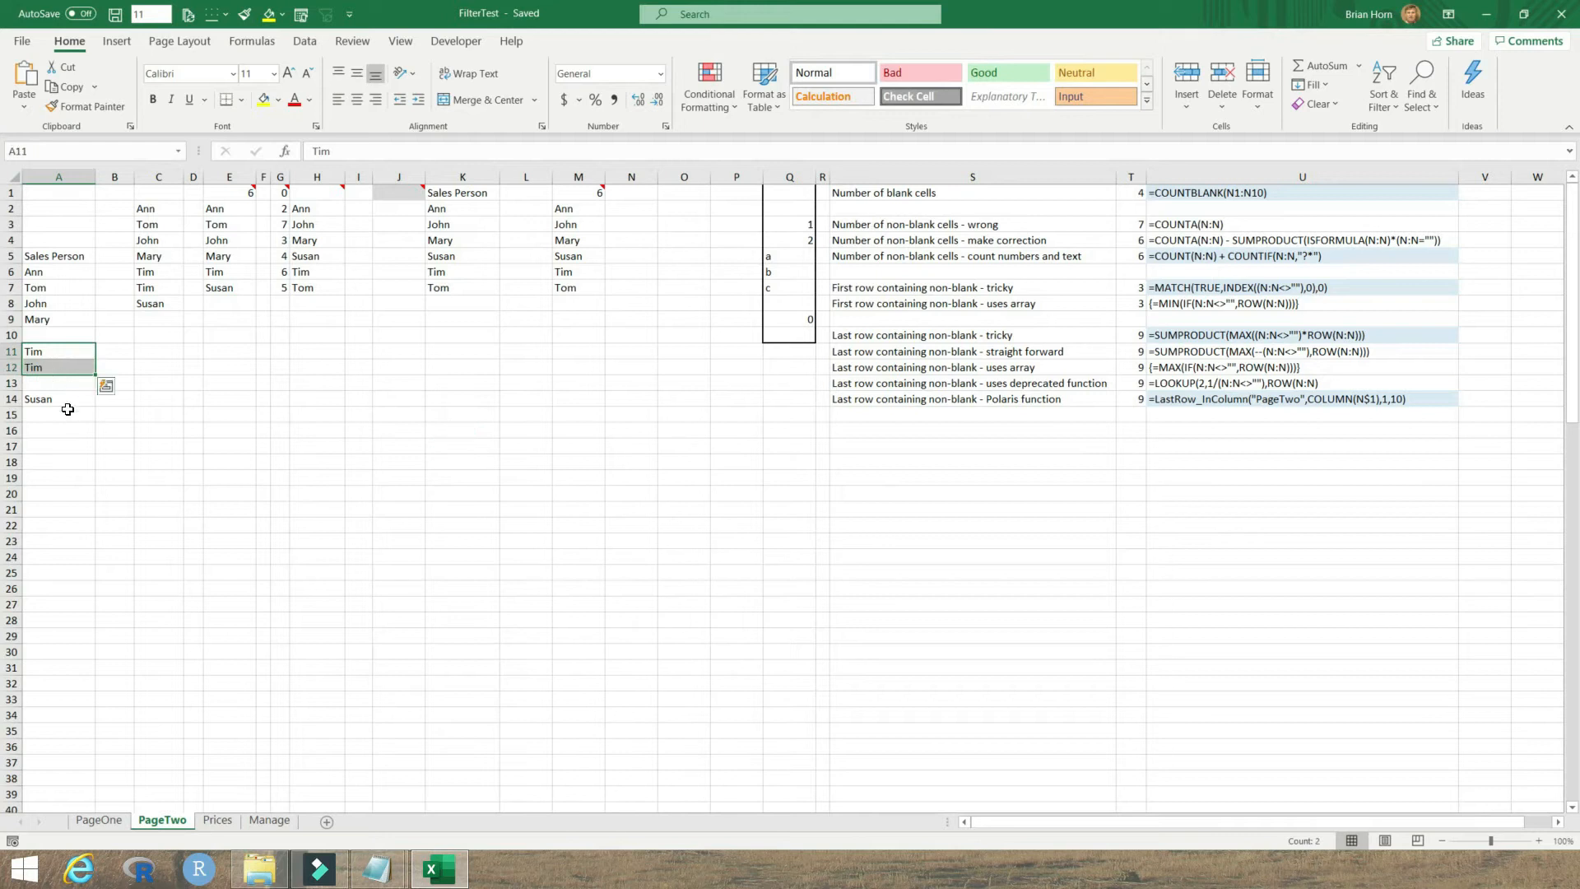
left_click(57, 385)
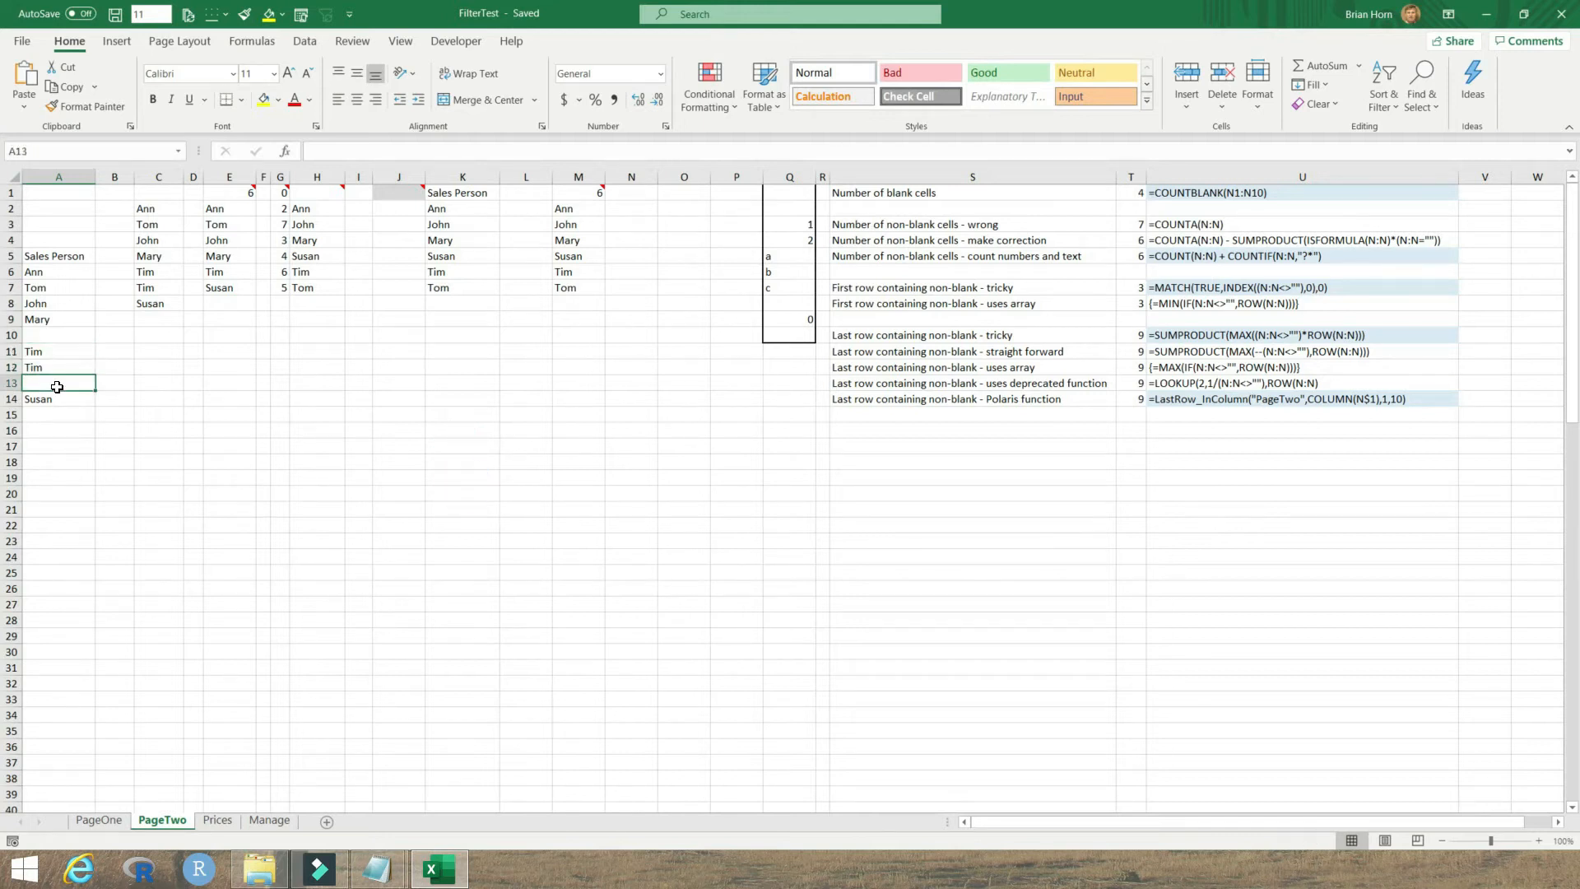
Switch to the Teachings_Excel notes in Notepad and read the IFERROR(INDEX(SMALL(IF))) array formula for condensing a sparsely populated column
mouse_move(377, 868)
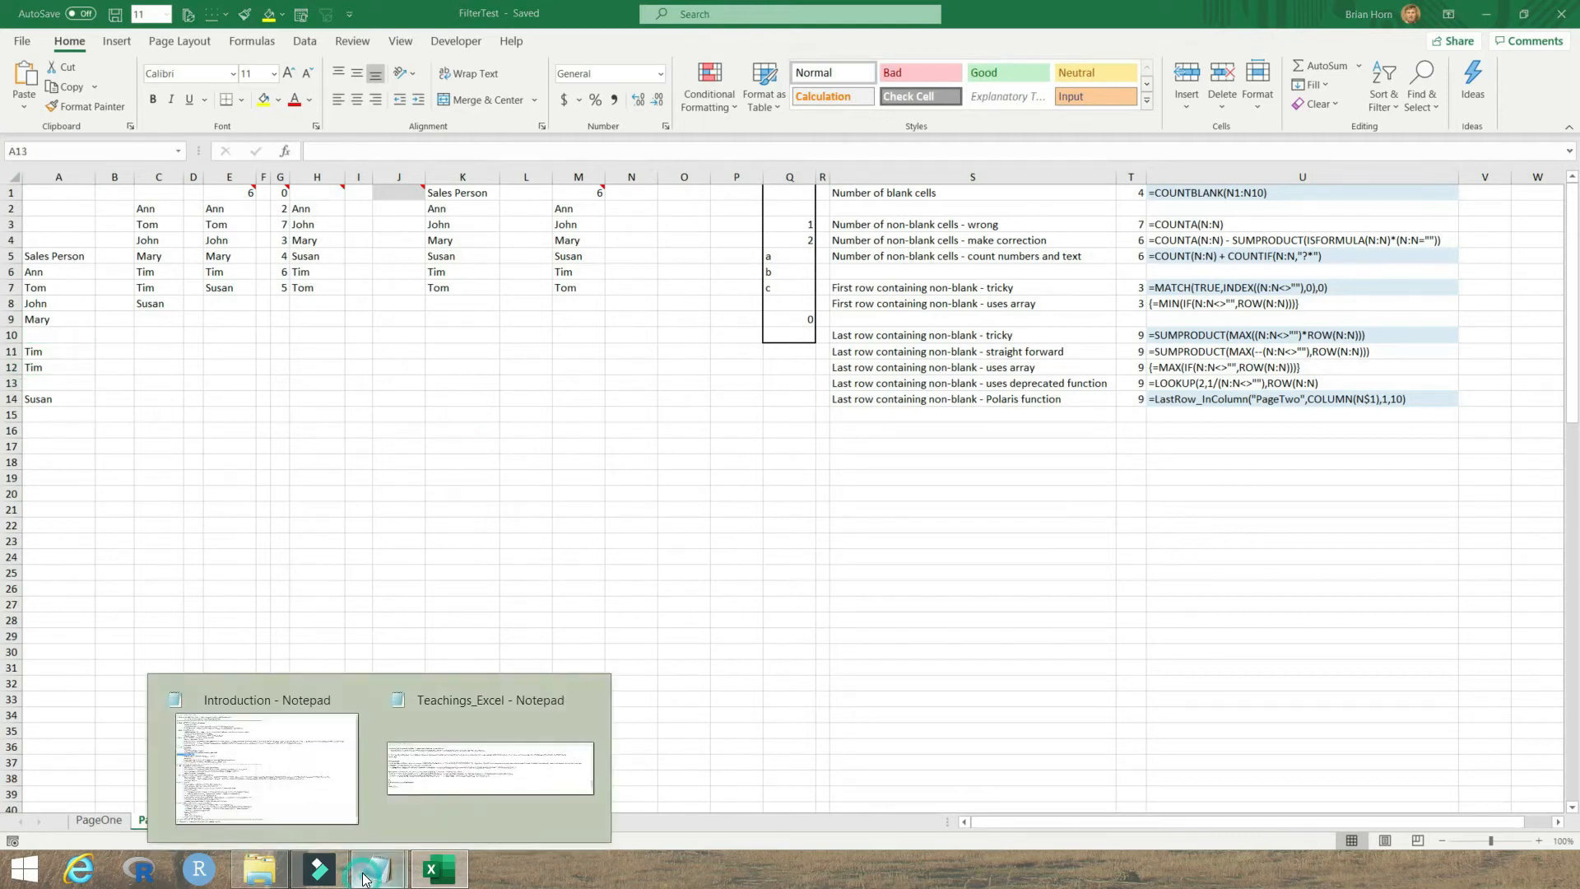
left_click(418, 776)
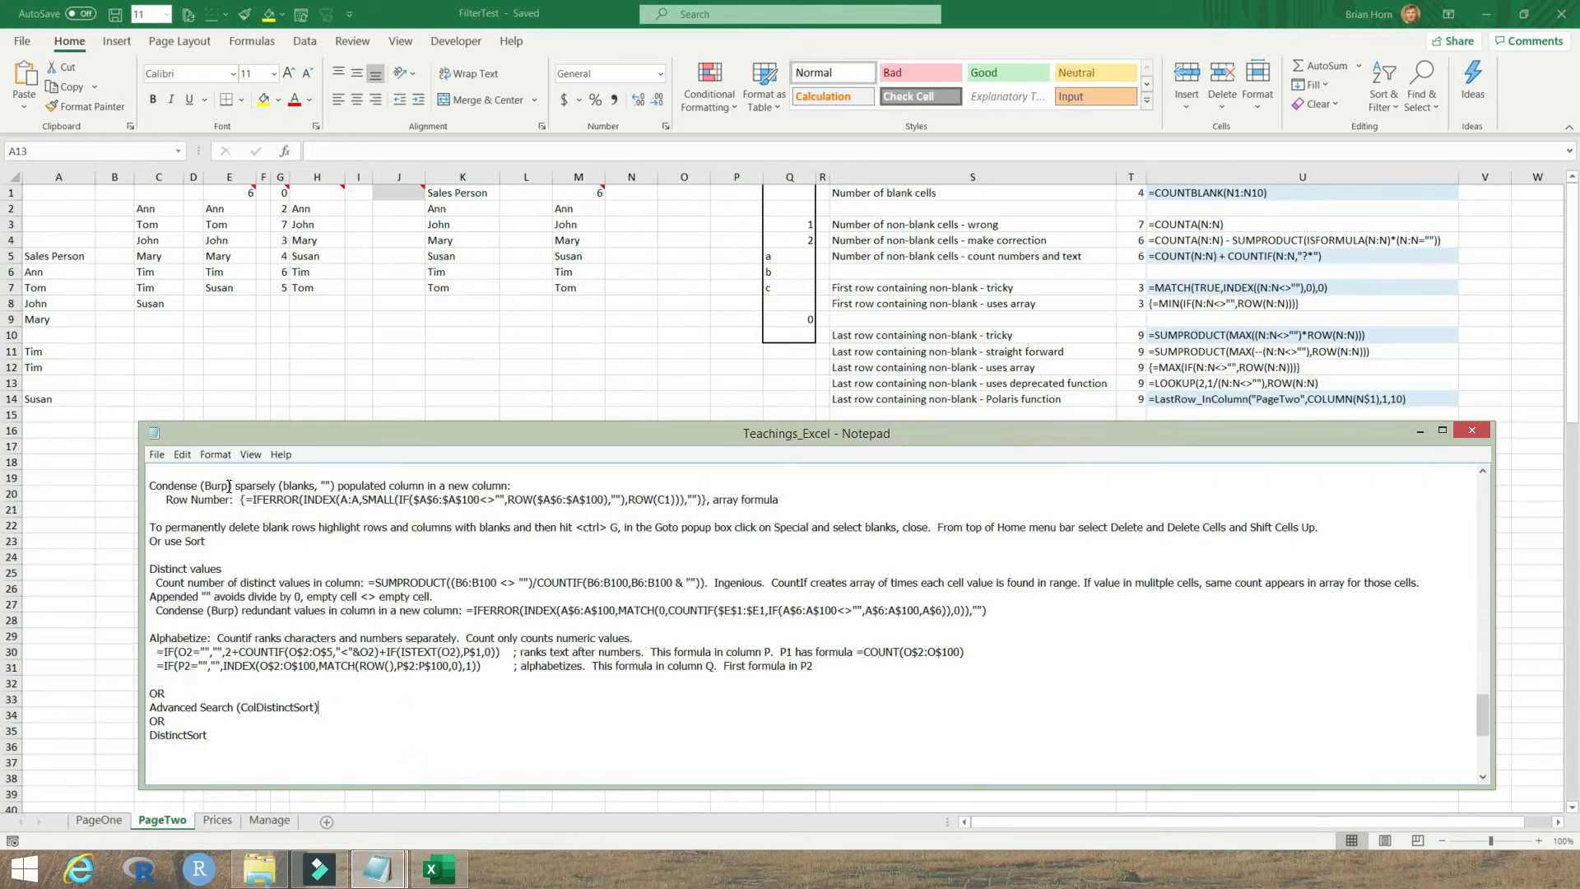
left_click_drag(229, 487, 149, 486)
left_click_drag(246, 500, 780, 501)
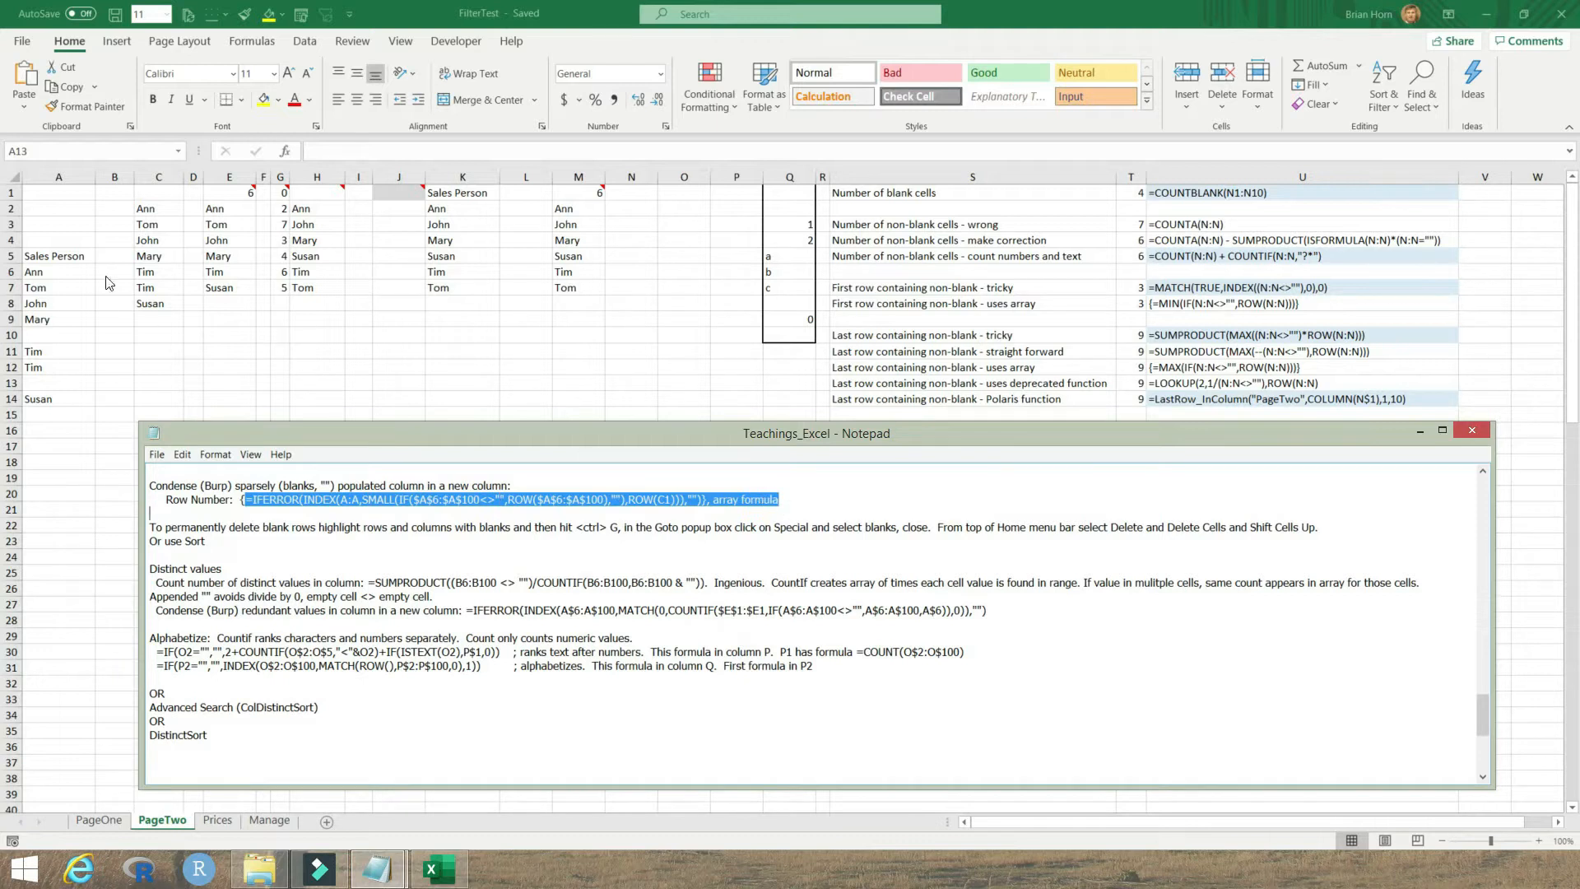
Return to Excel and inspect the condensing array formula in C2, focusing on SMALL's ROW(C1) argument, keeping it as an array formula
left_click(152, 209)
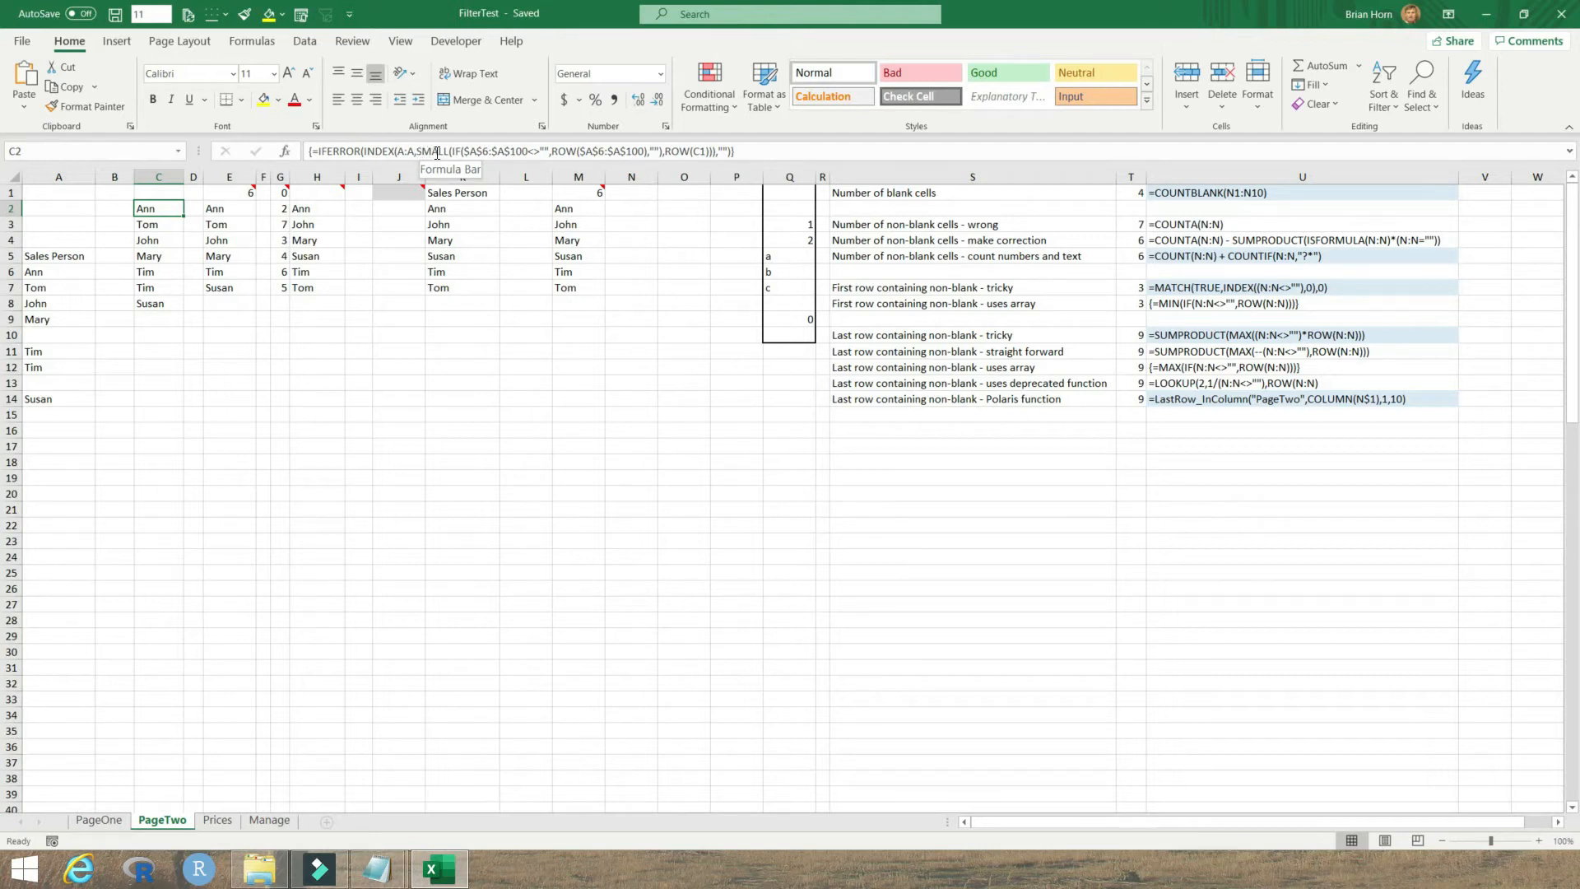
left_click(665, 151)
left_click_drag(665, 150, 711, 151)
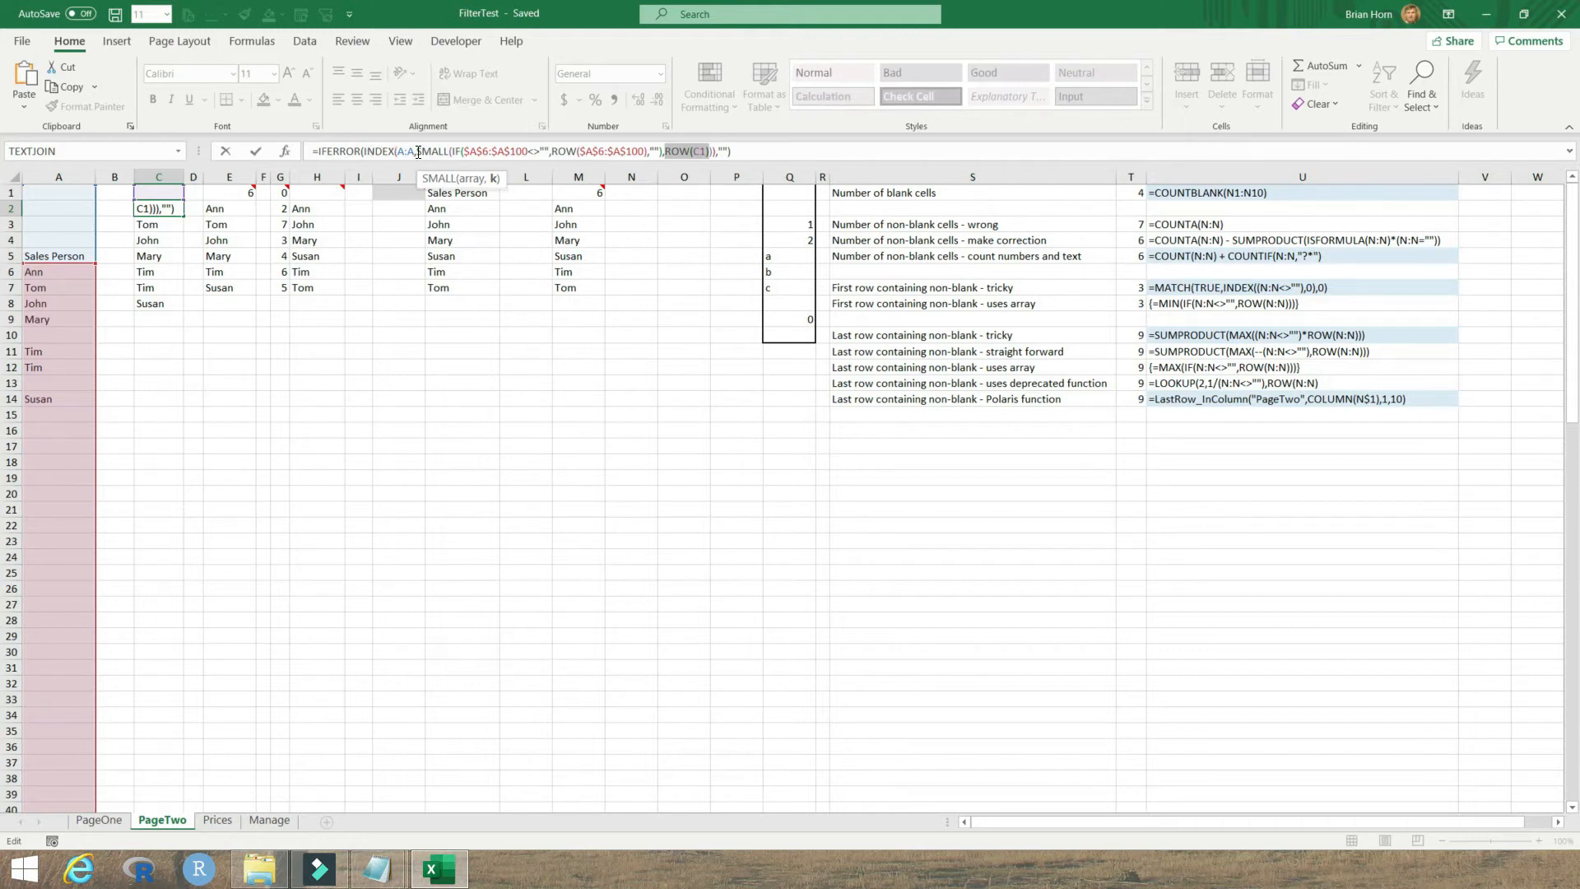
key("ctrl+shift+Return")
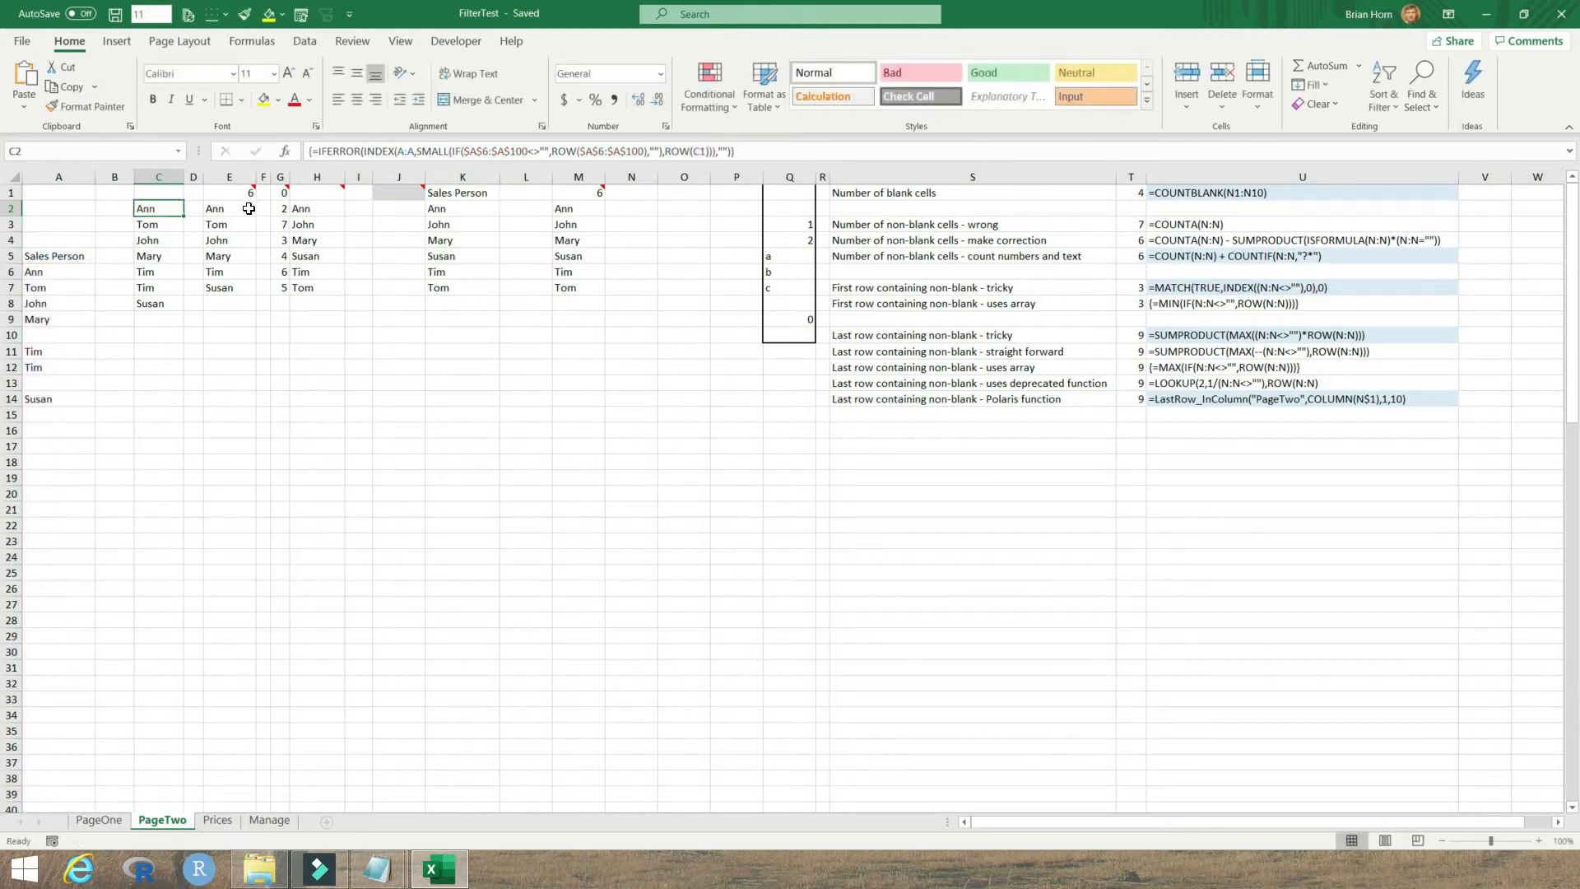
Check the copied array formulas in C3:C6 and compare column C's condensed list with the source data in column A
left_click(146, 226)
left_click(148, 240)
left_click(149, 256)
left_click(151, 269)
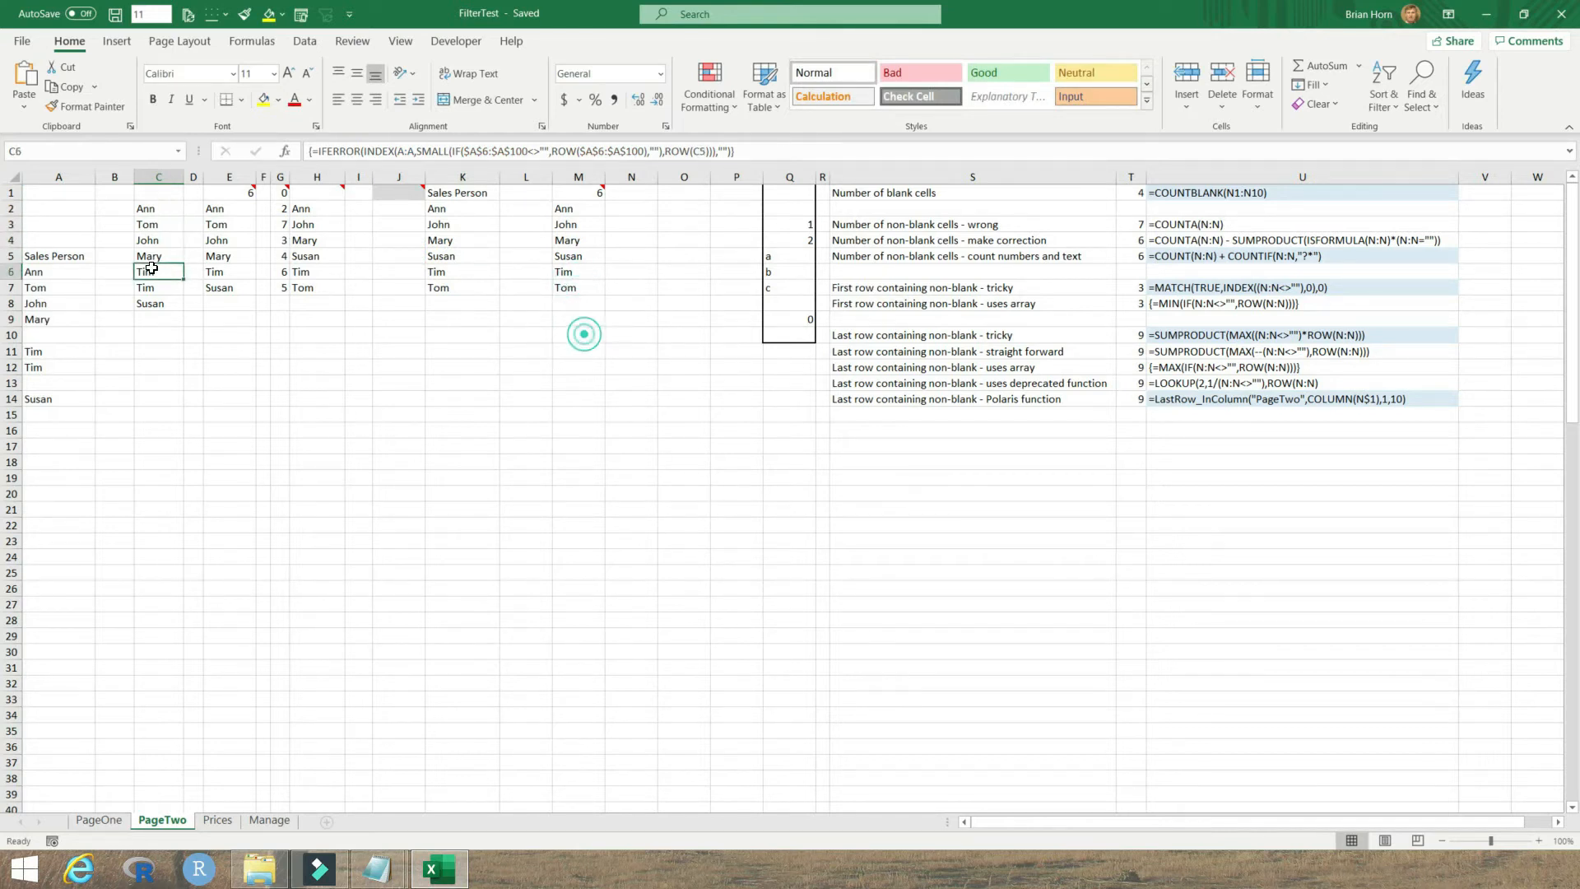
left_click(177, 368)
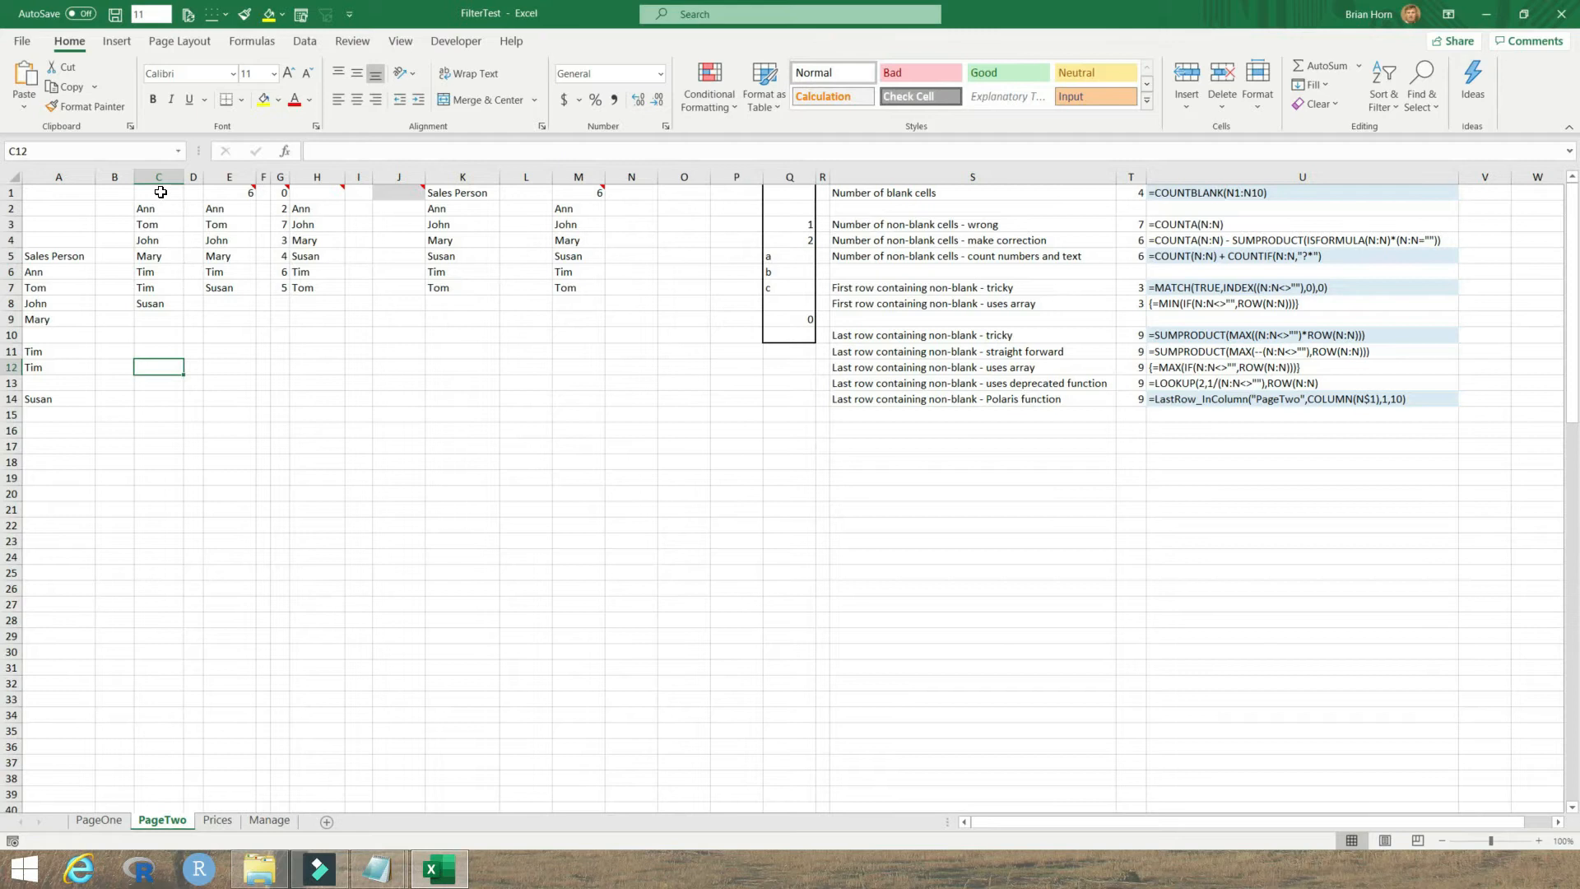
left_click(156, 174)
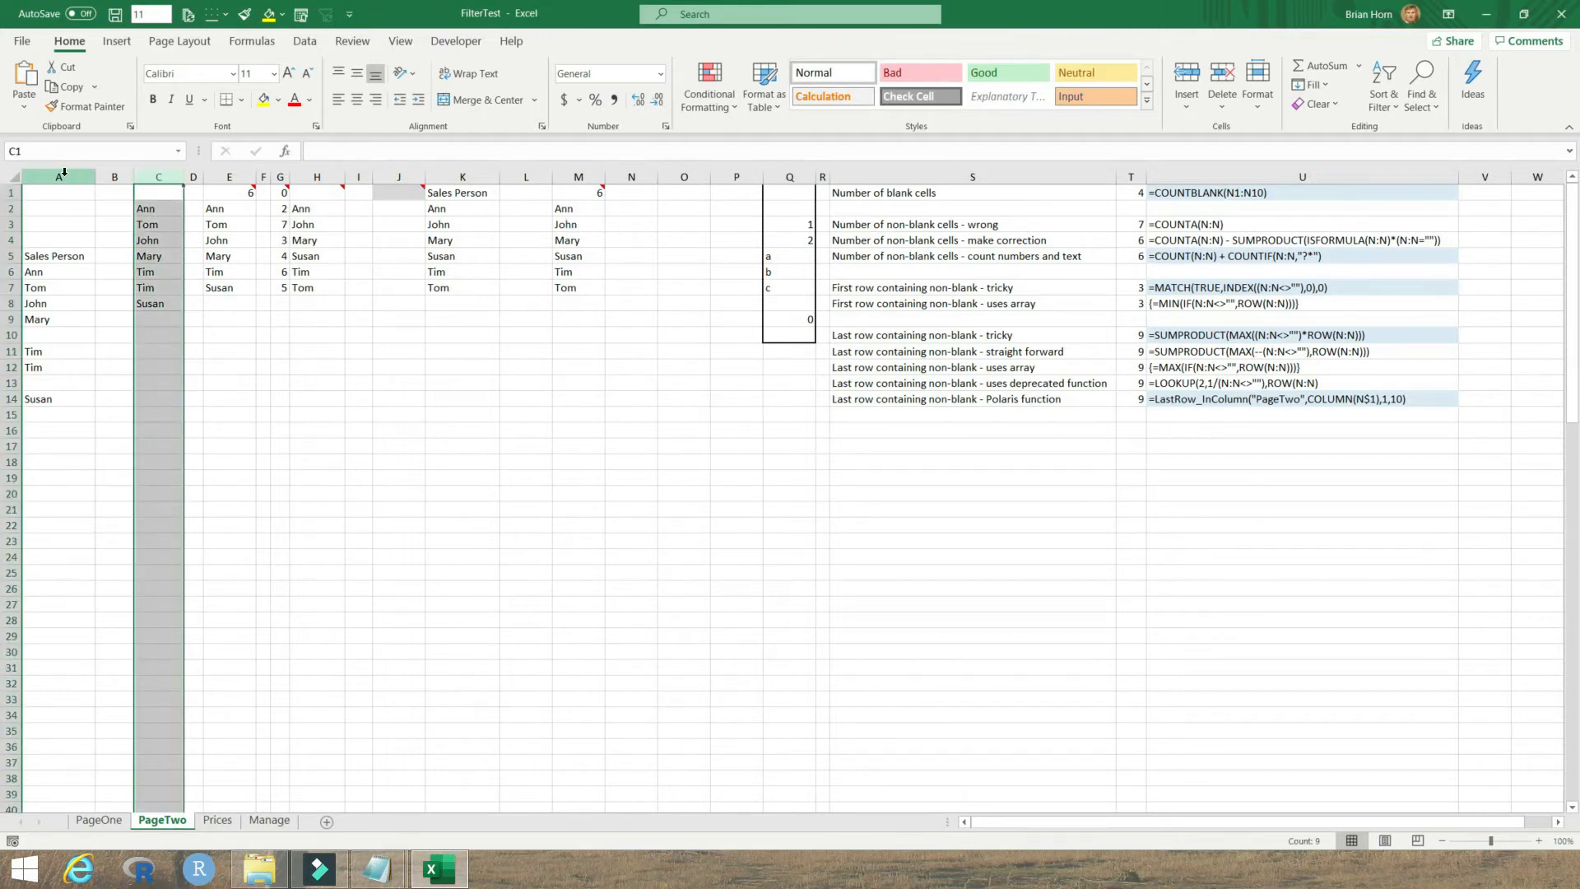
left_click(62, 174)
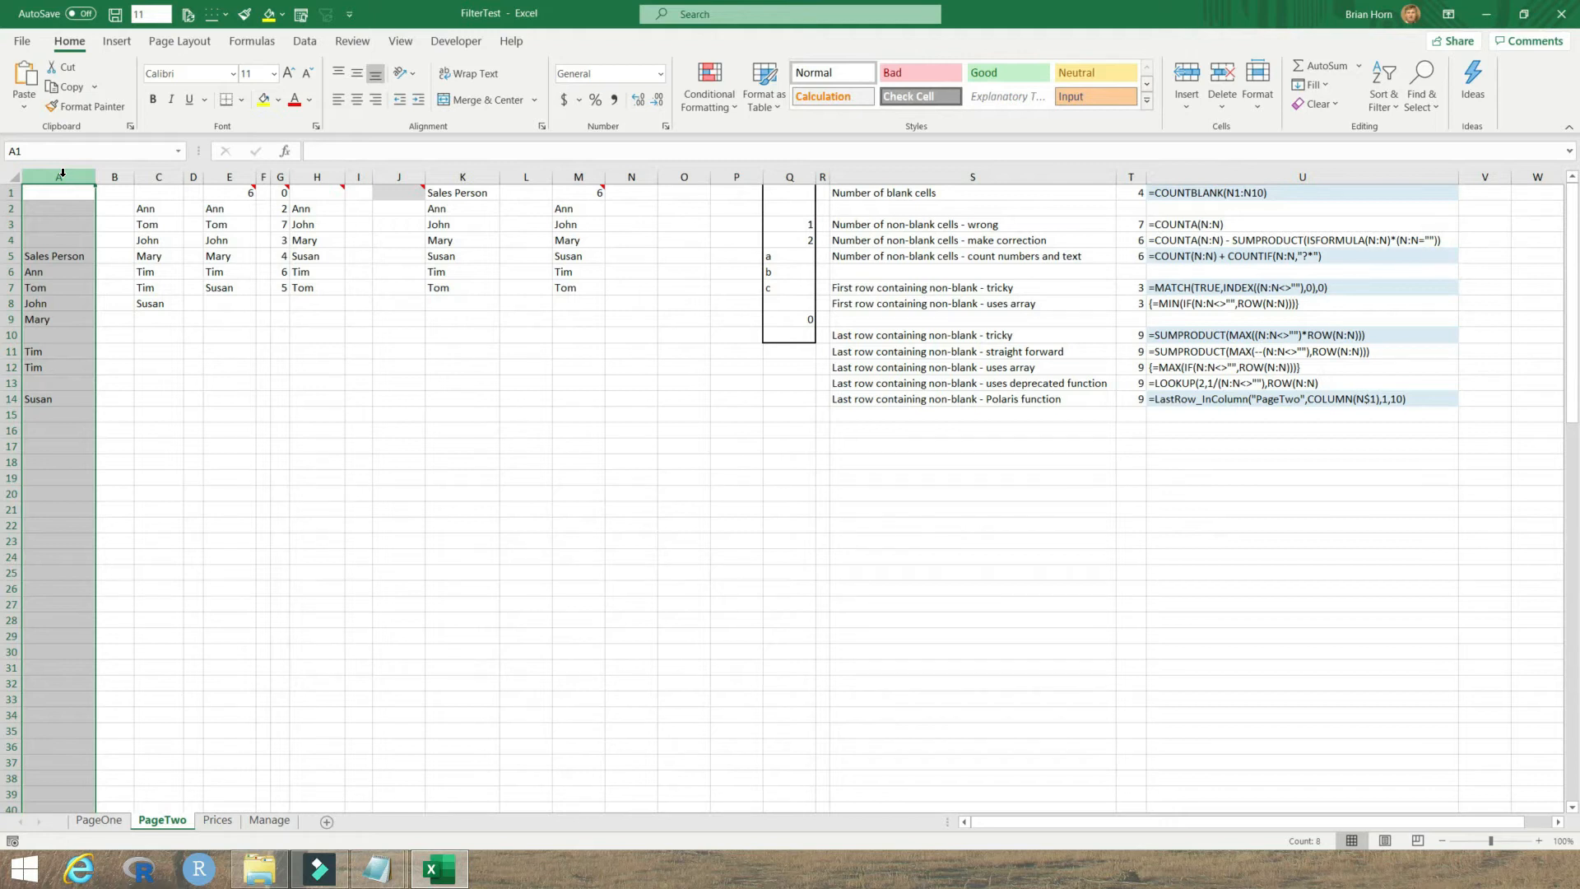
Select the blank cells within A6:A24 using Go To Special with Blanks, and delete them with Shift cells up
left_click_drag(37, 276, 47, 559)
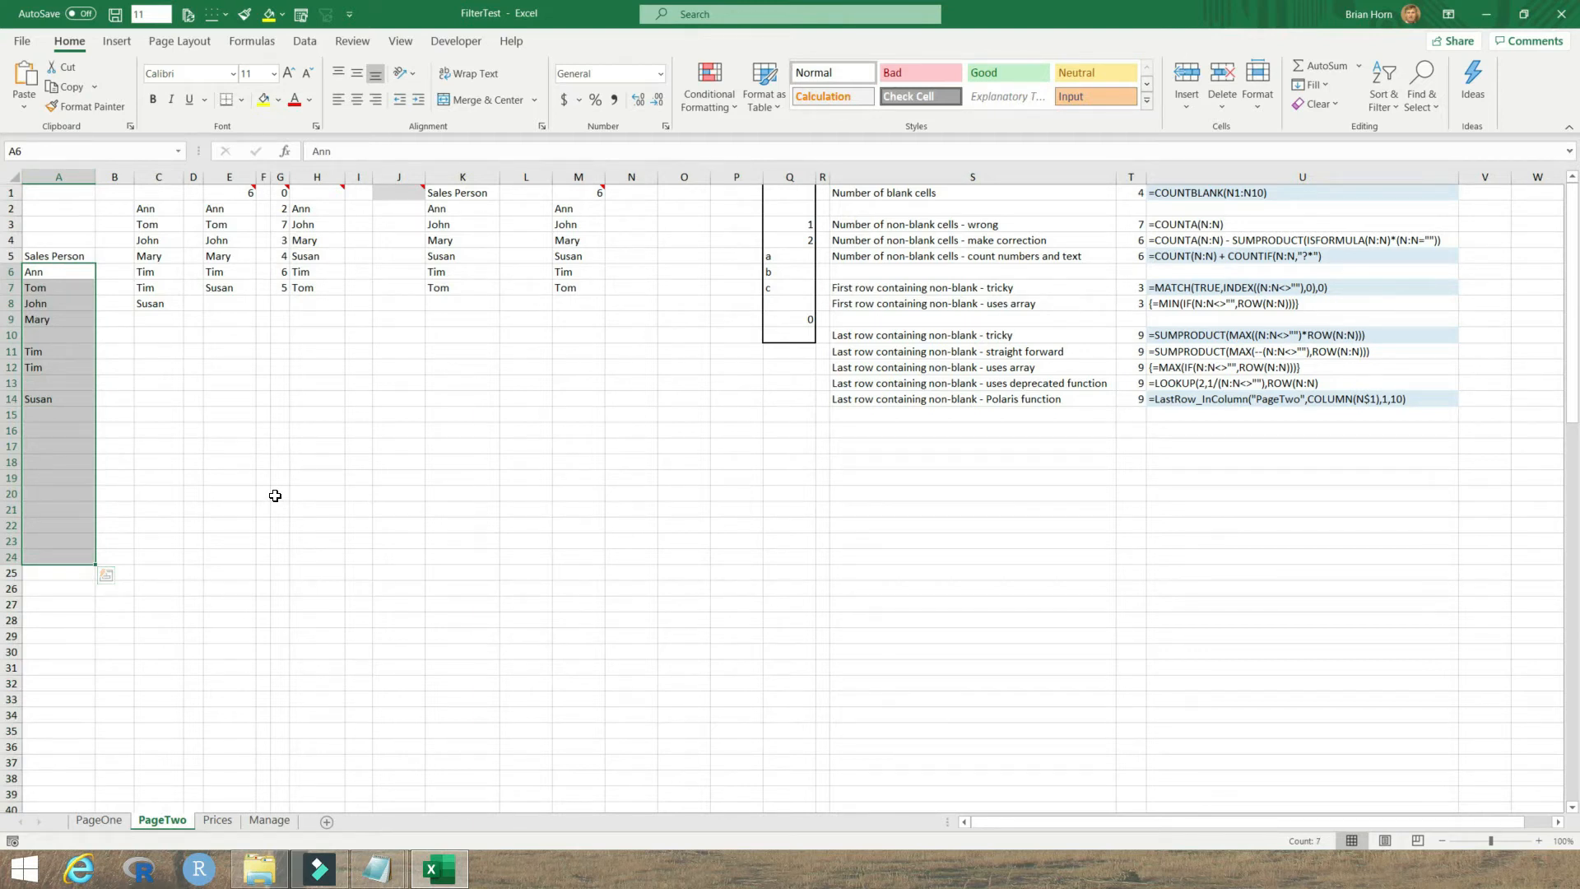
key("F5")
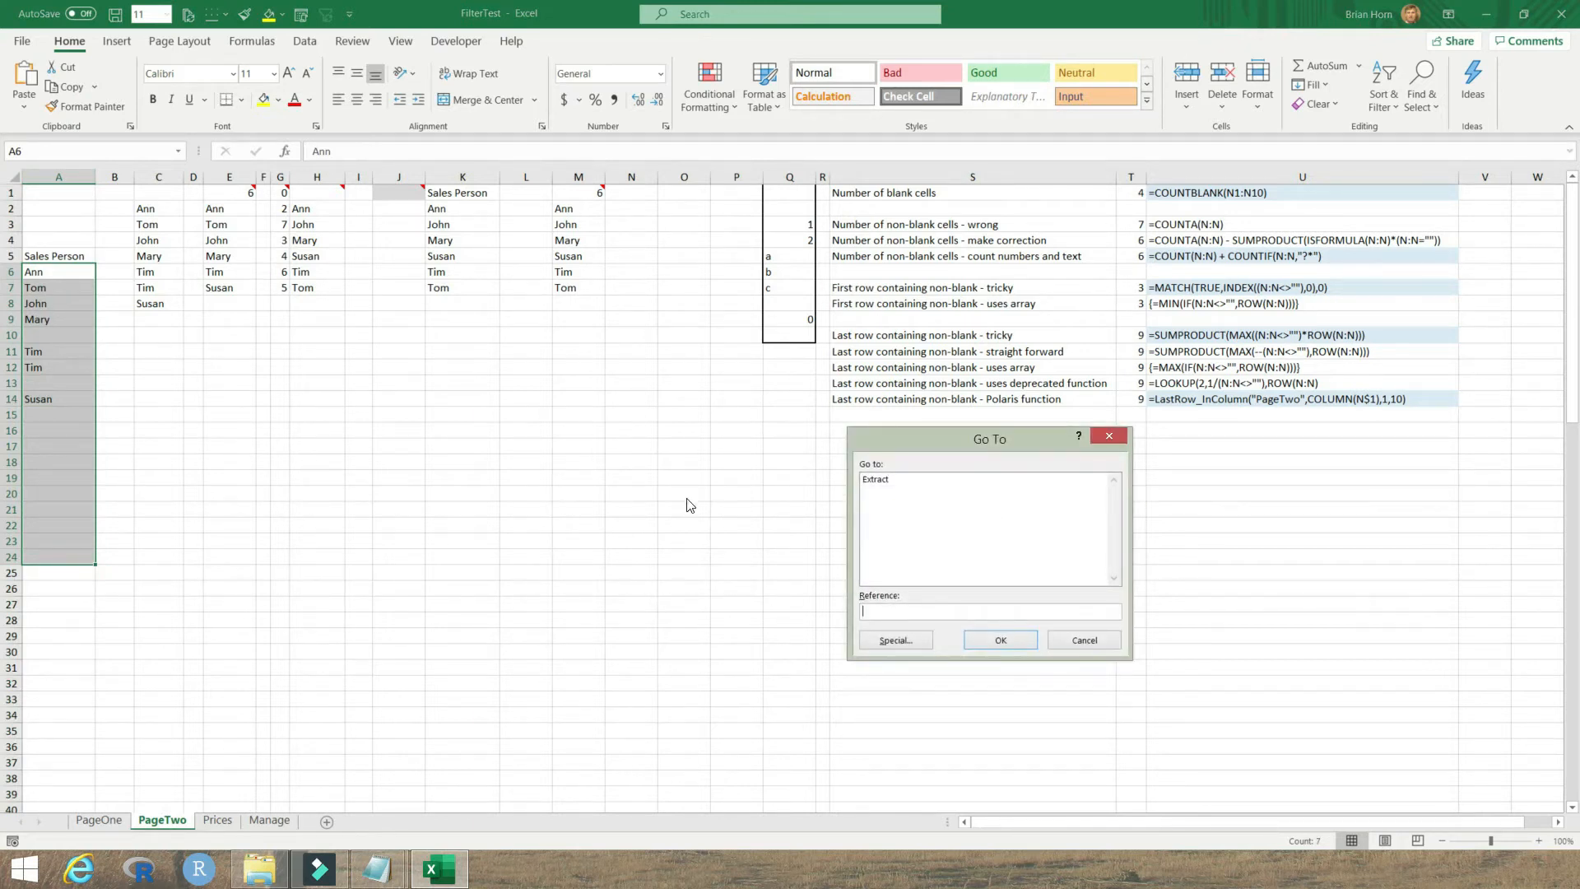
left_click(900, 644)
left_click(888, 574)
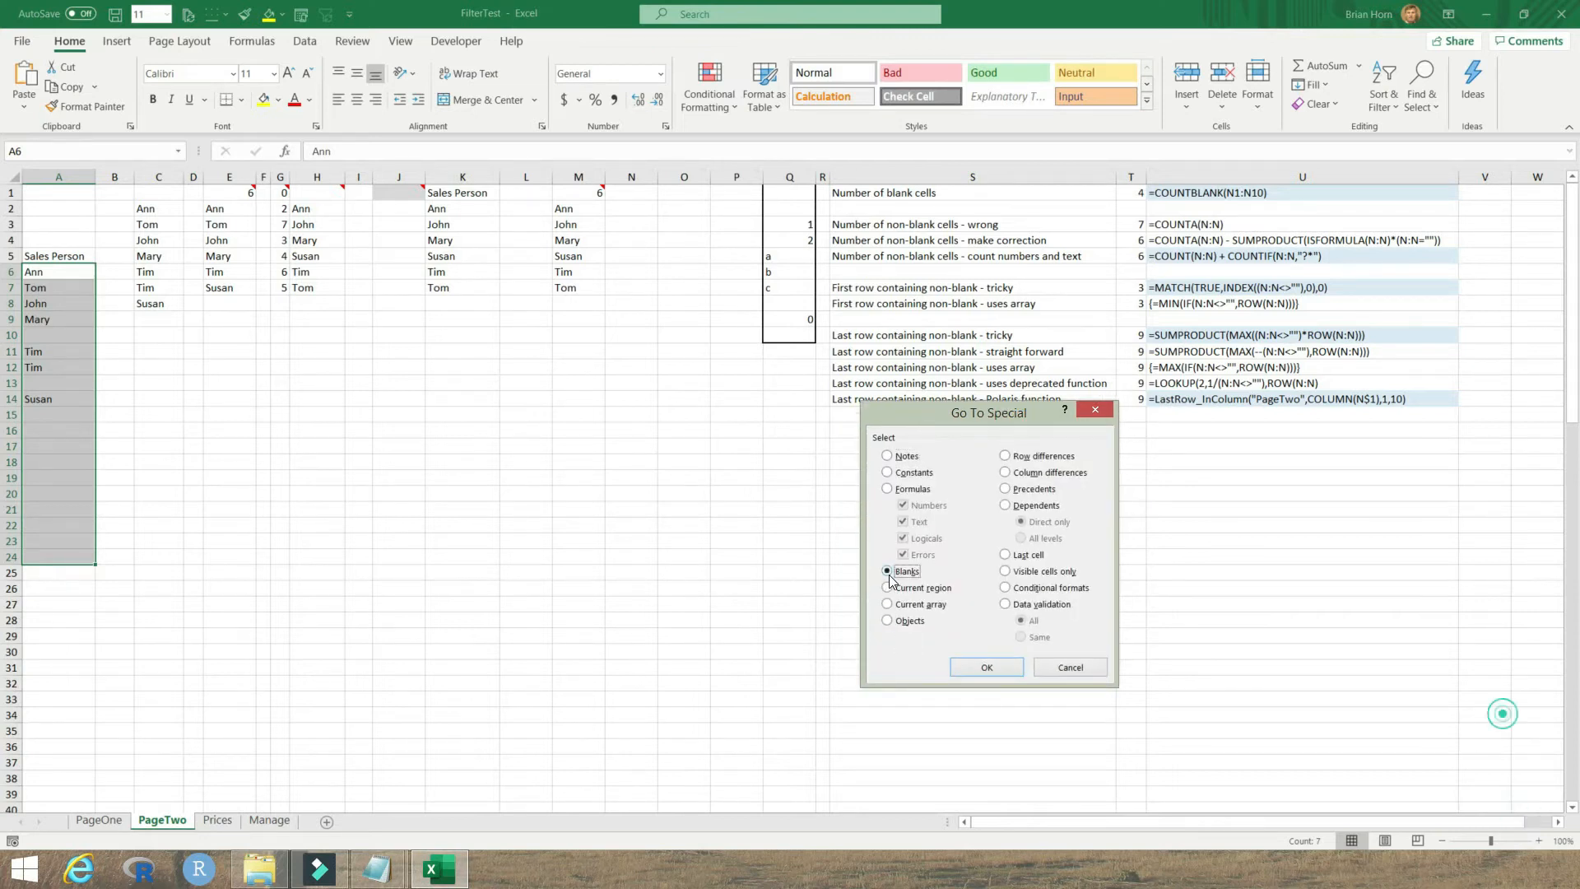
left_click(995, 669)
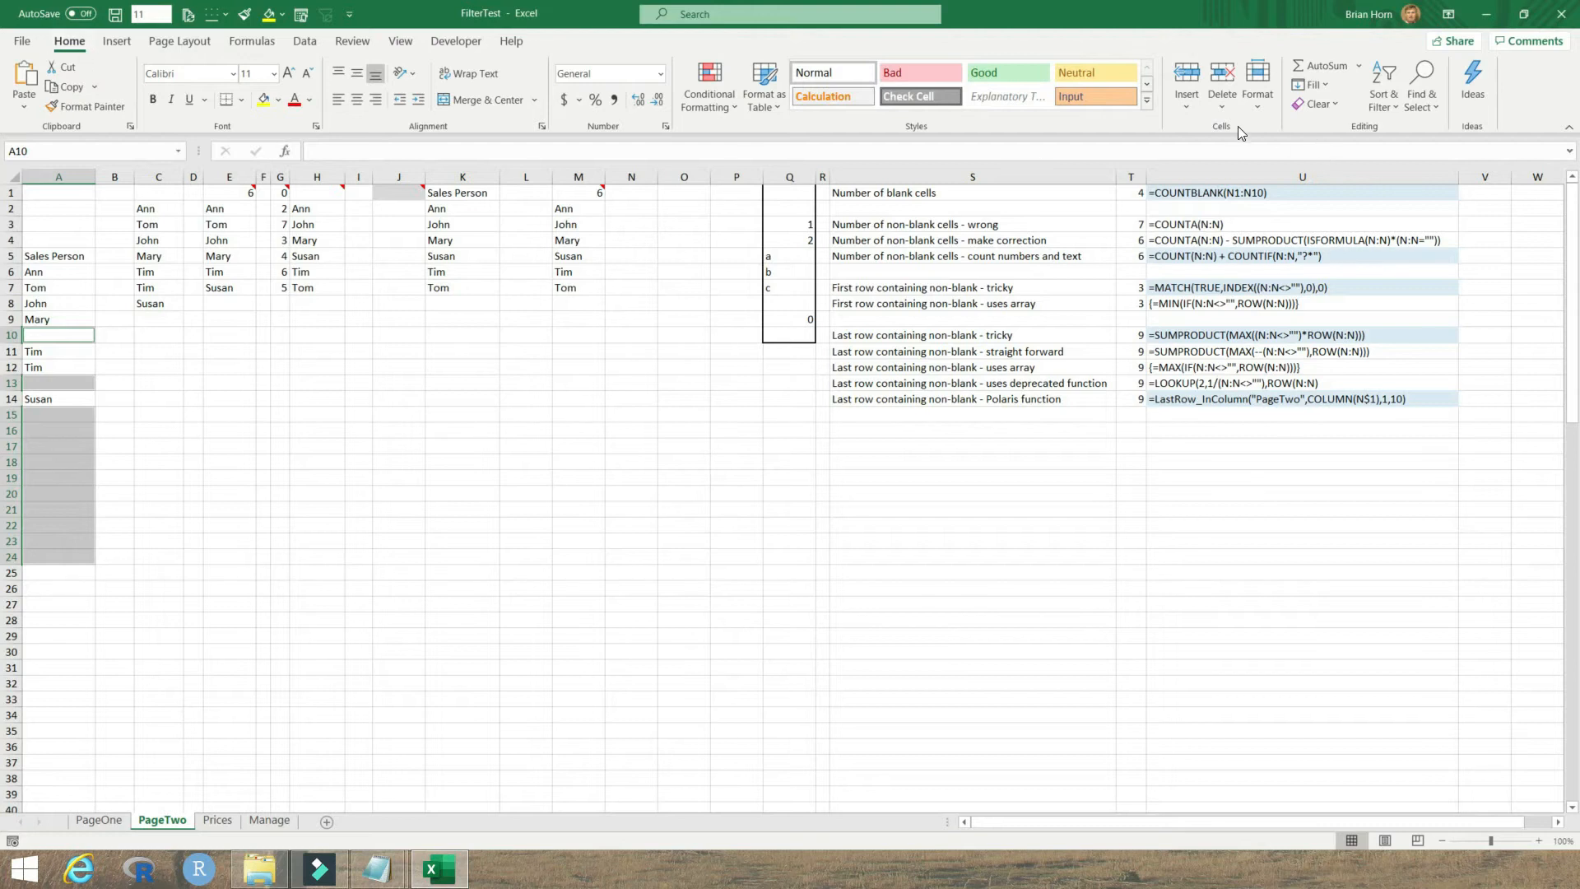
left_click(1223, 109)
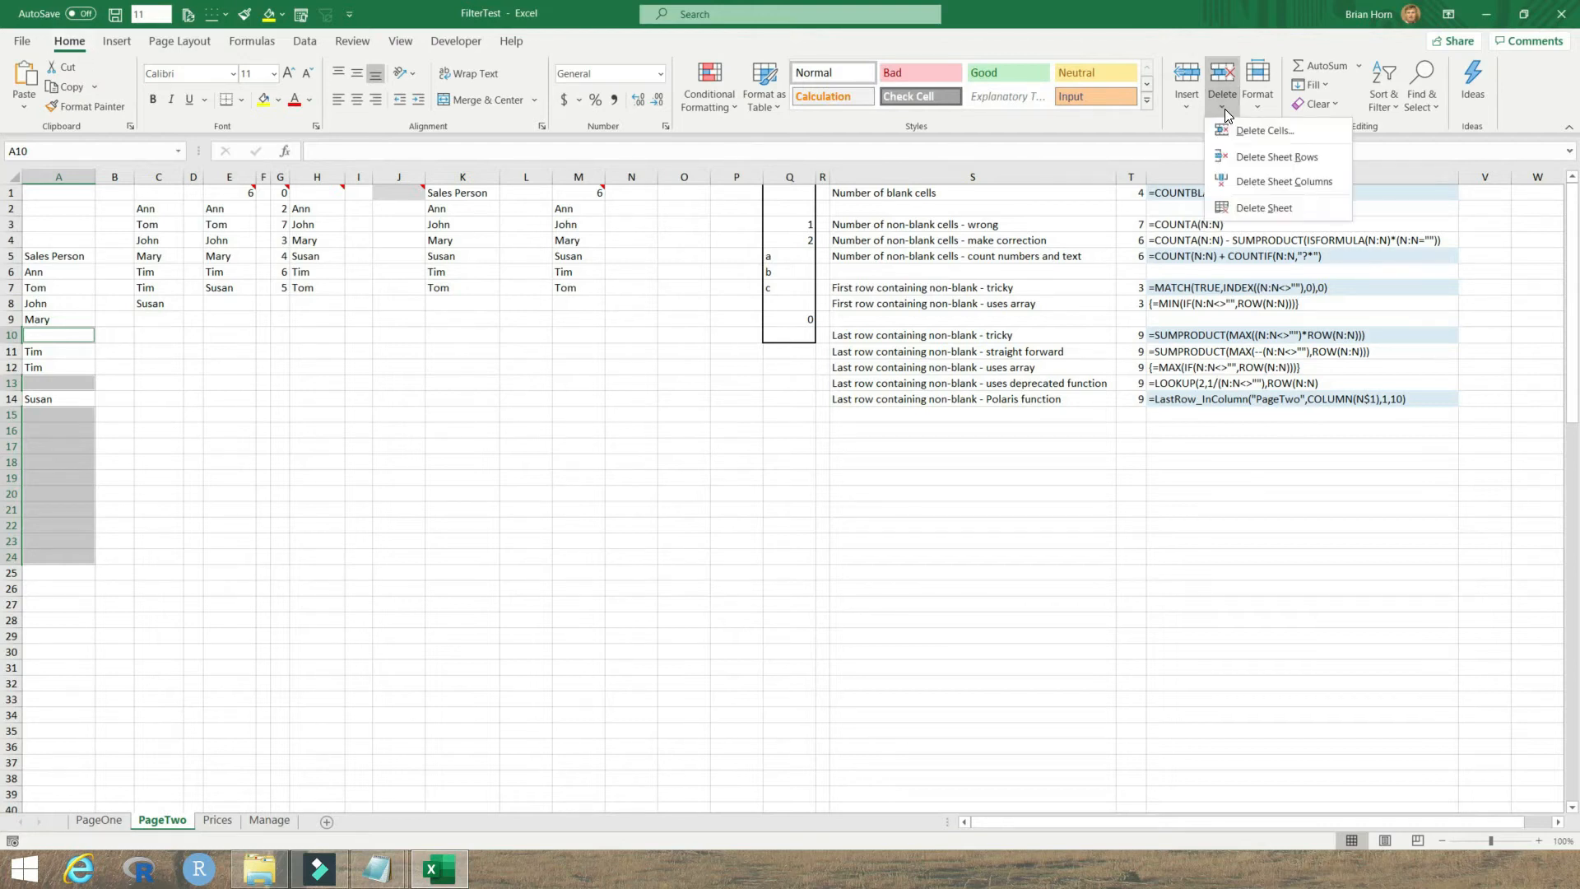
left_click(1264, 132)
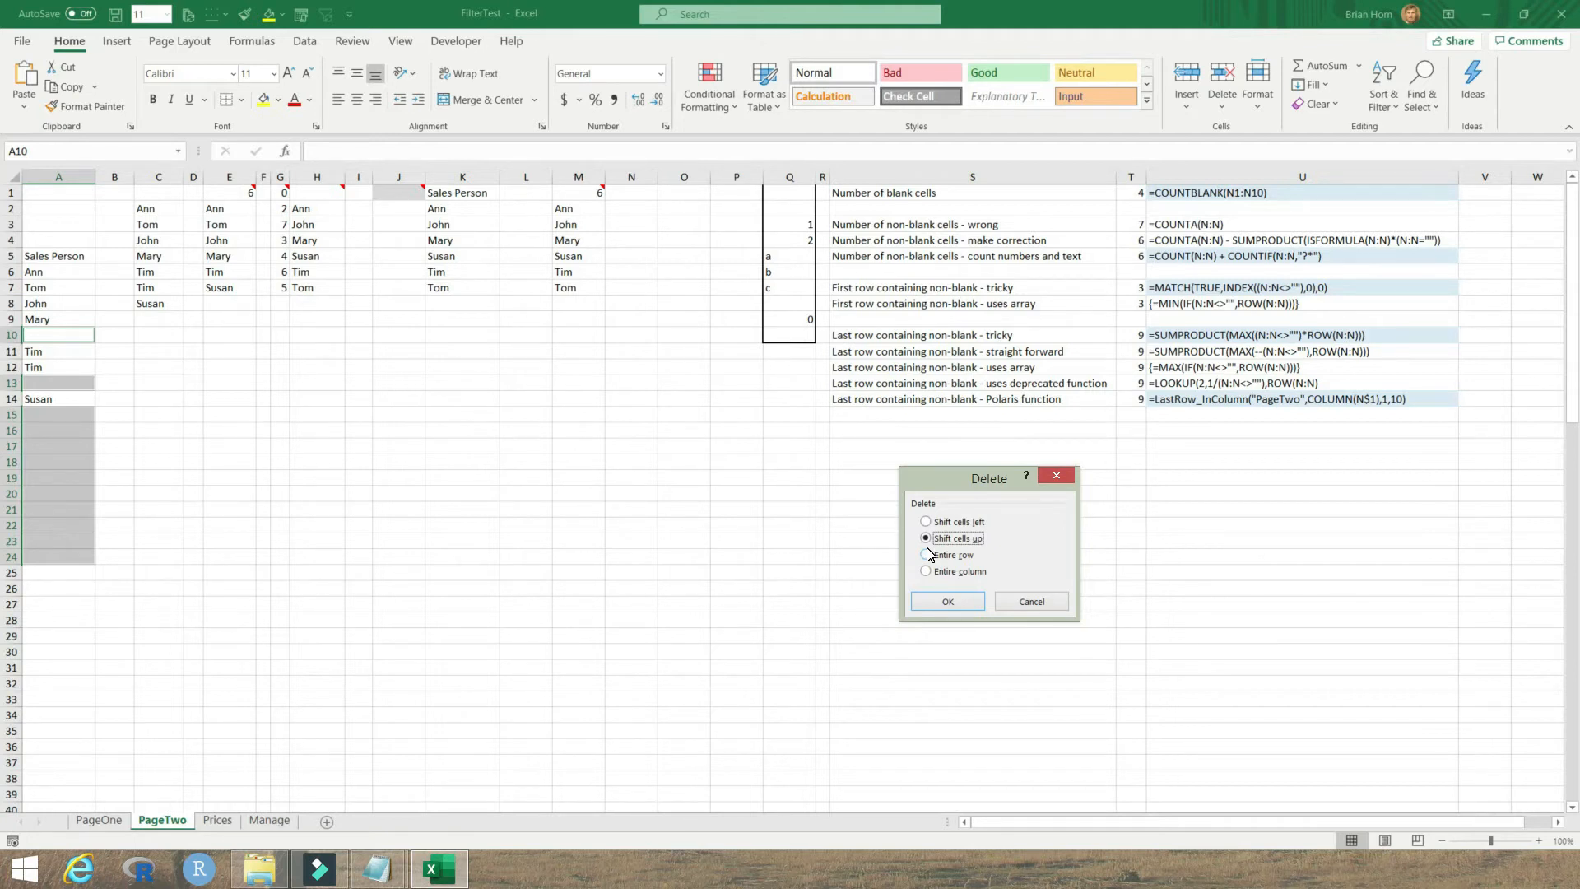
left_click(947, 603)
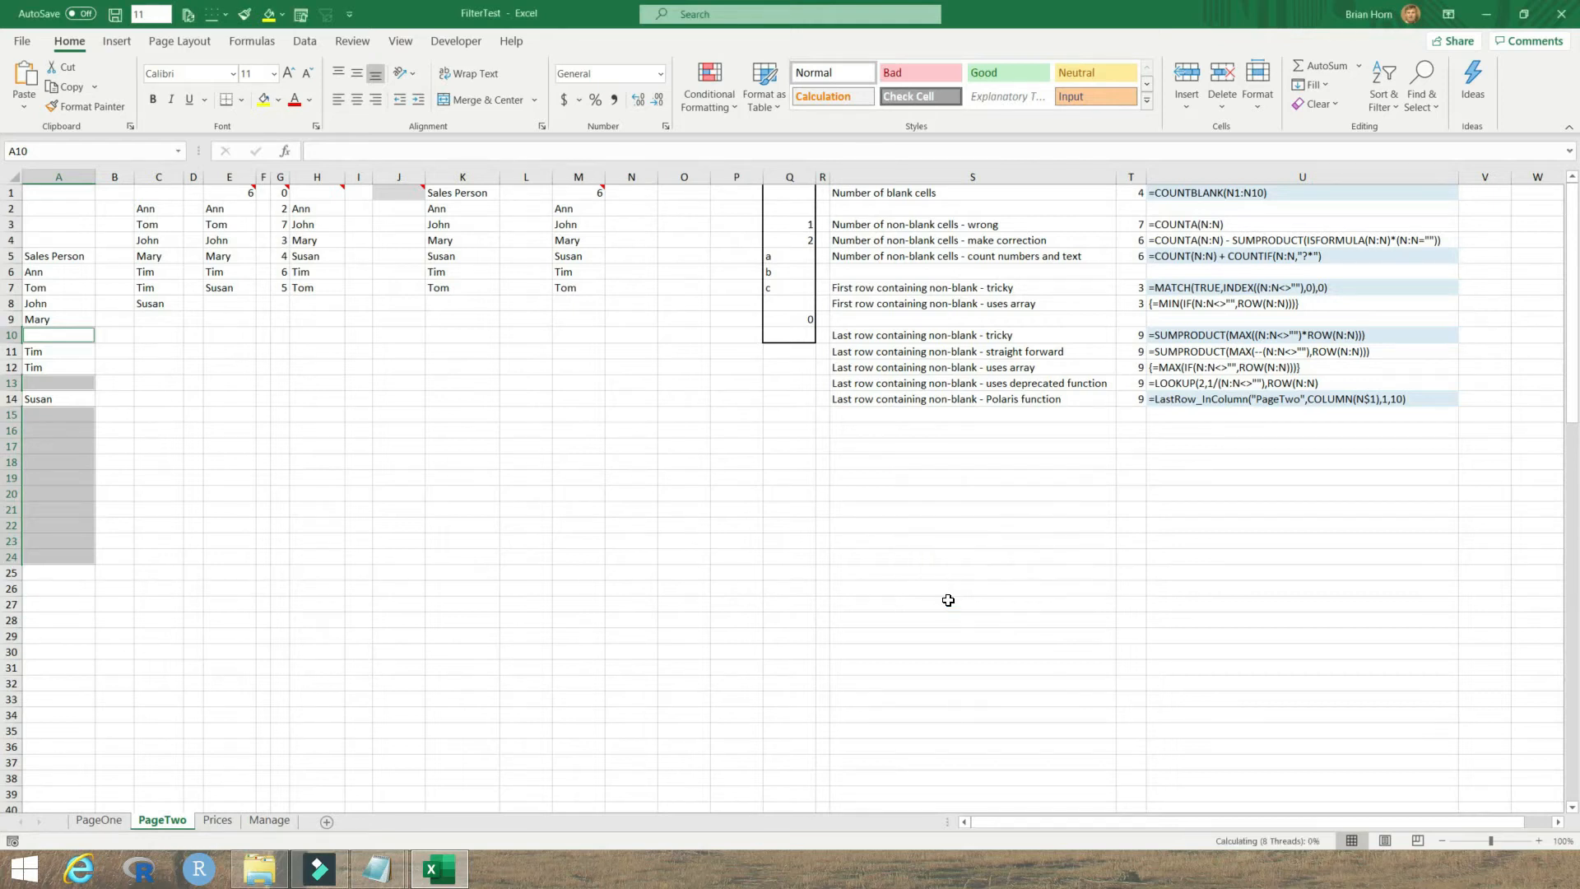
left_click(261, 413)
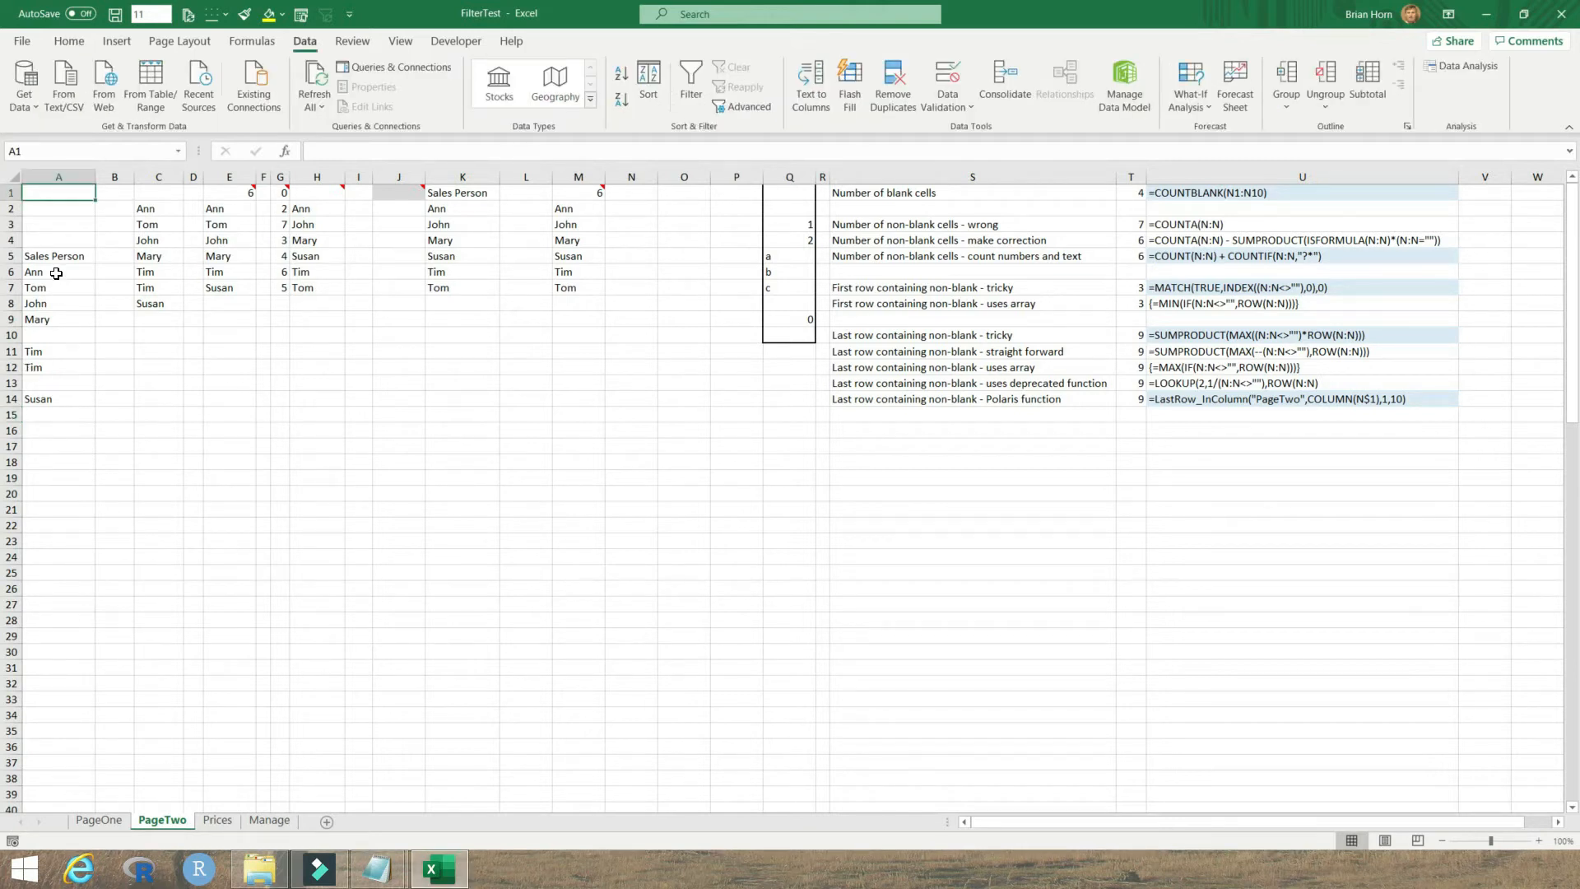
Sort A6:A22 by Column A on cell values from A to Z, without headers, and review the sorted names
left_click_drag(53, 274, 51, 528)
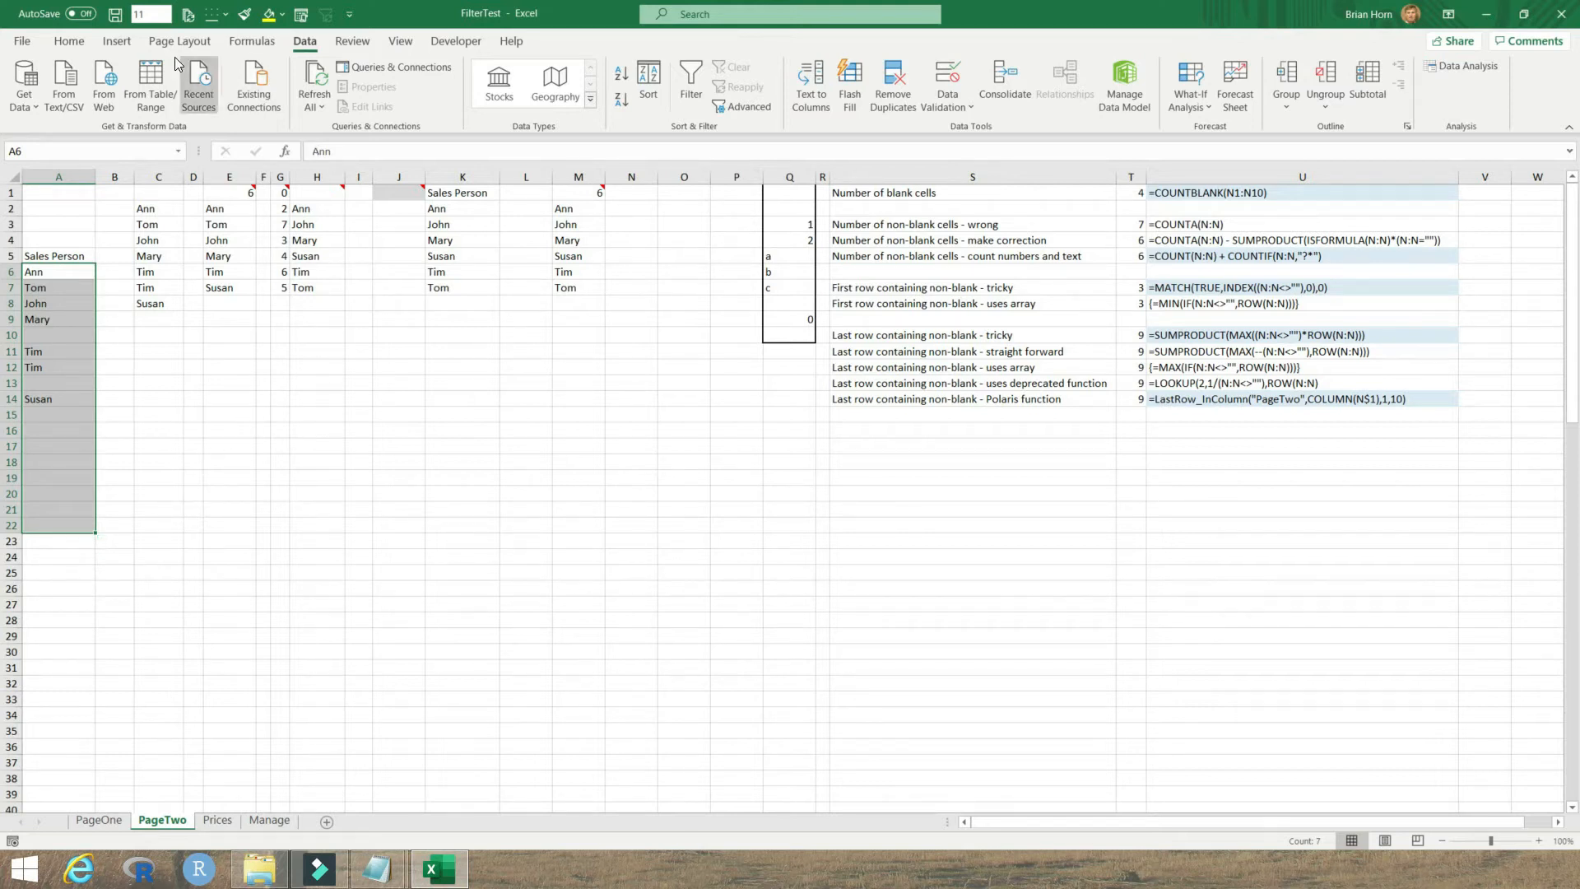
left_click(653, 79)
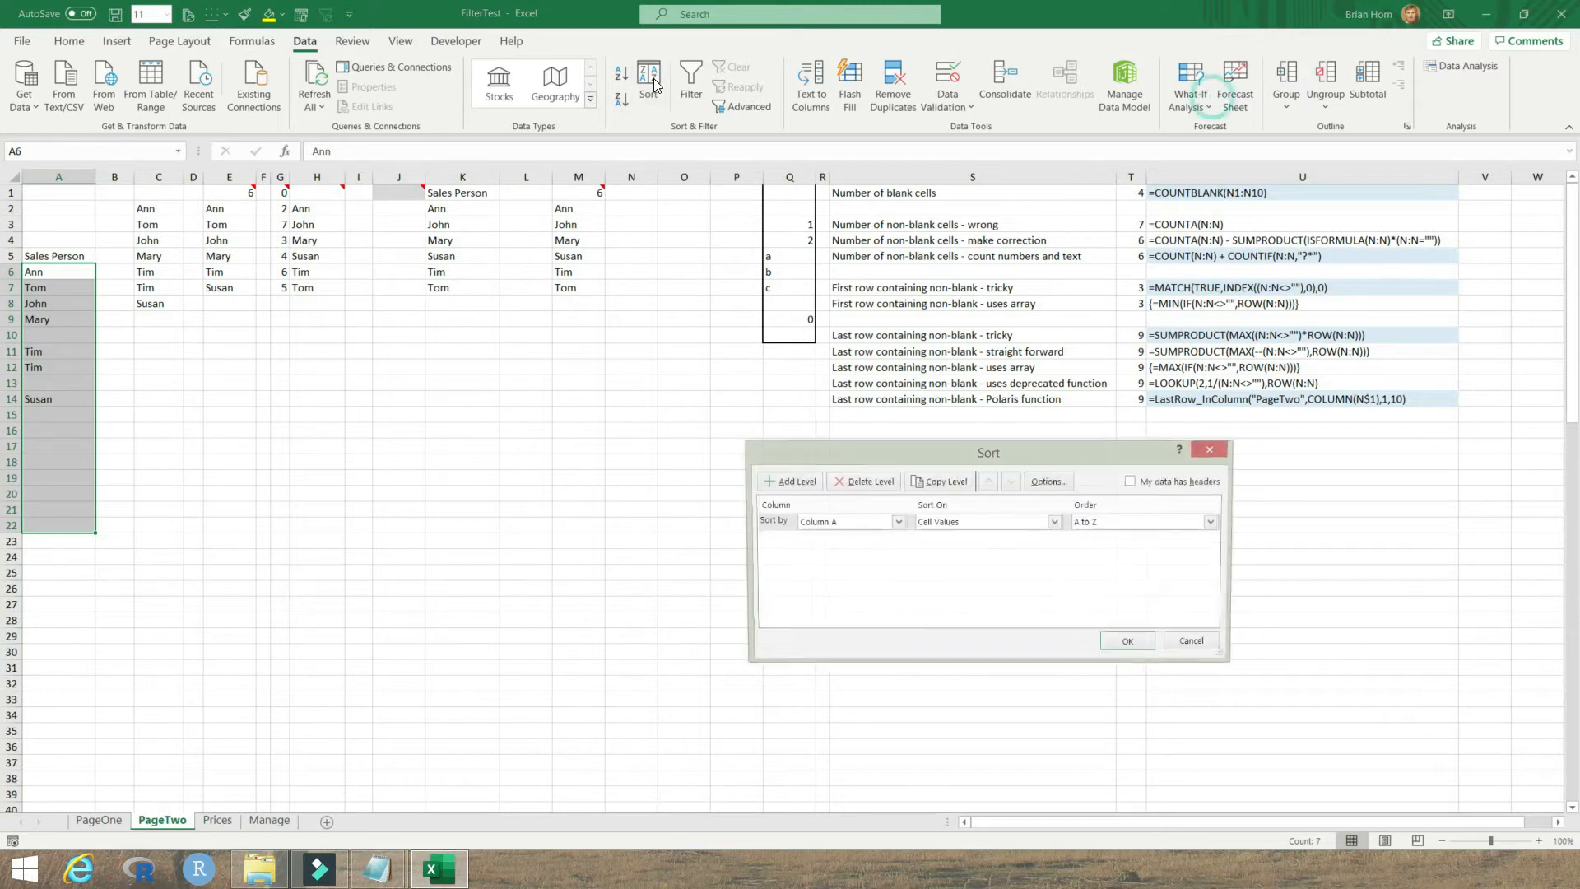
left_click(1132, 646)
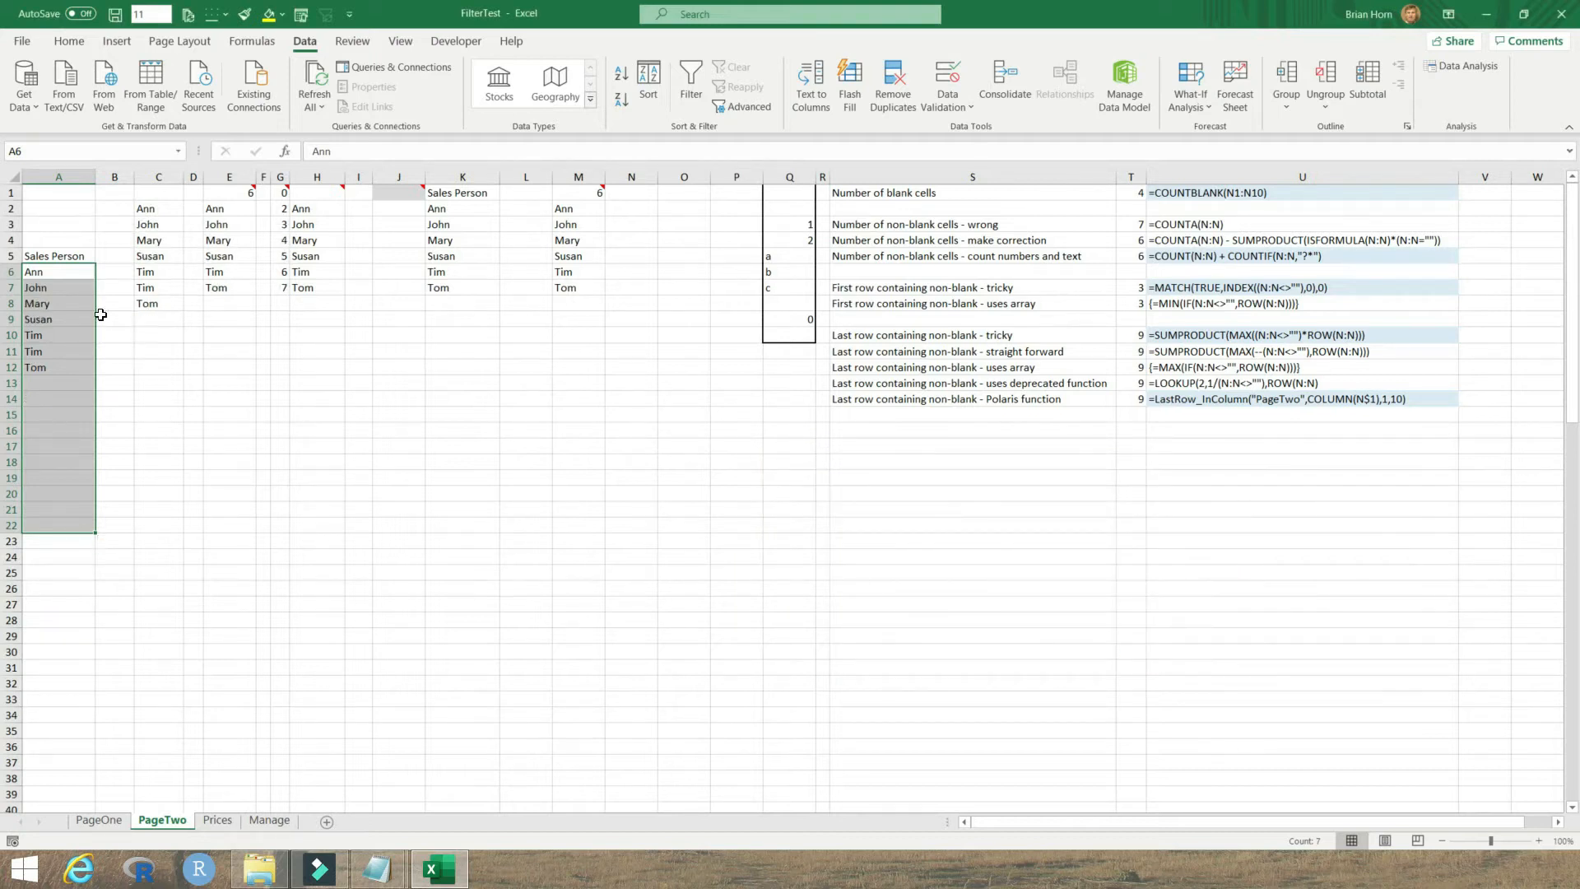
left_click_drag(47, 279, 41, 367)
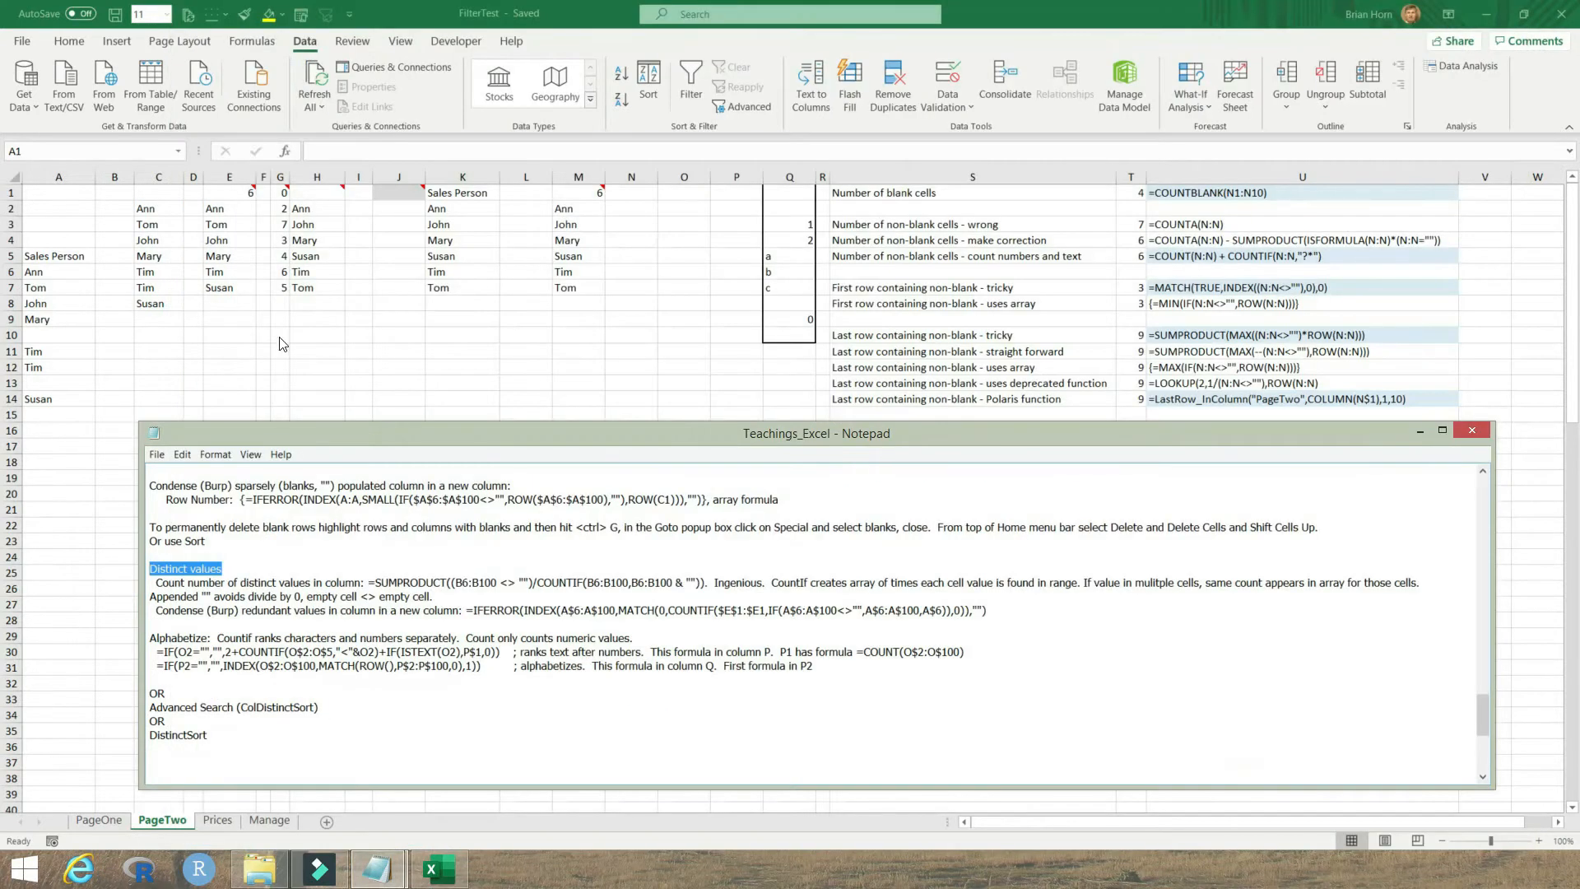
Examine the SUMPRODUCT/COUNTIF formula in E1 for counting column A's distinct values, and read the cell's note
left_click(239, 193)
left_click(236, 192)
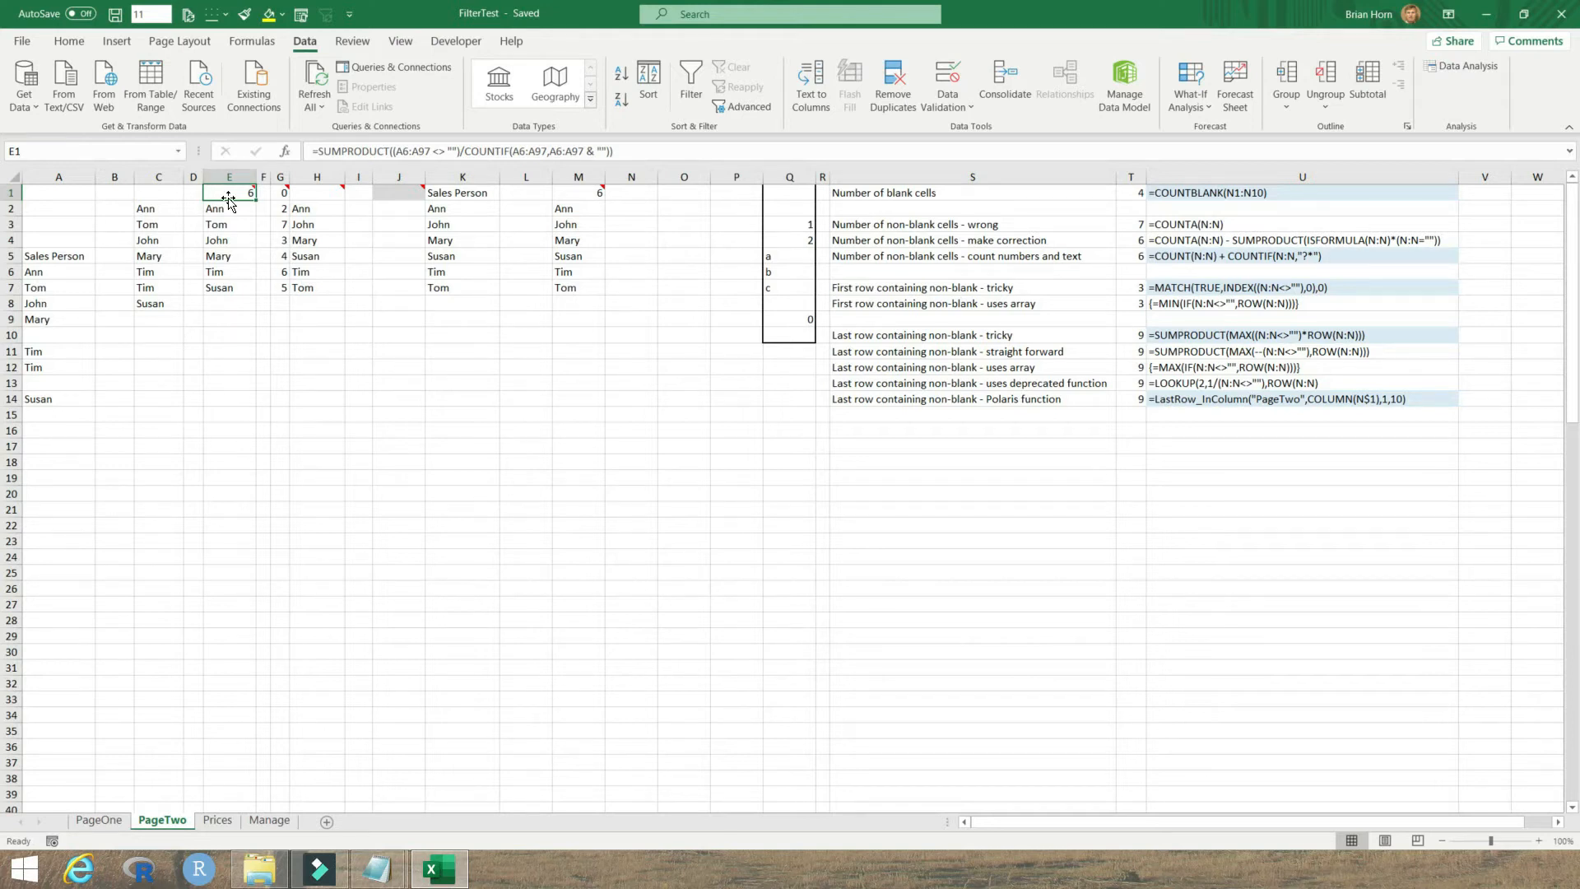
mouse_move(229, 201)
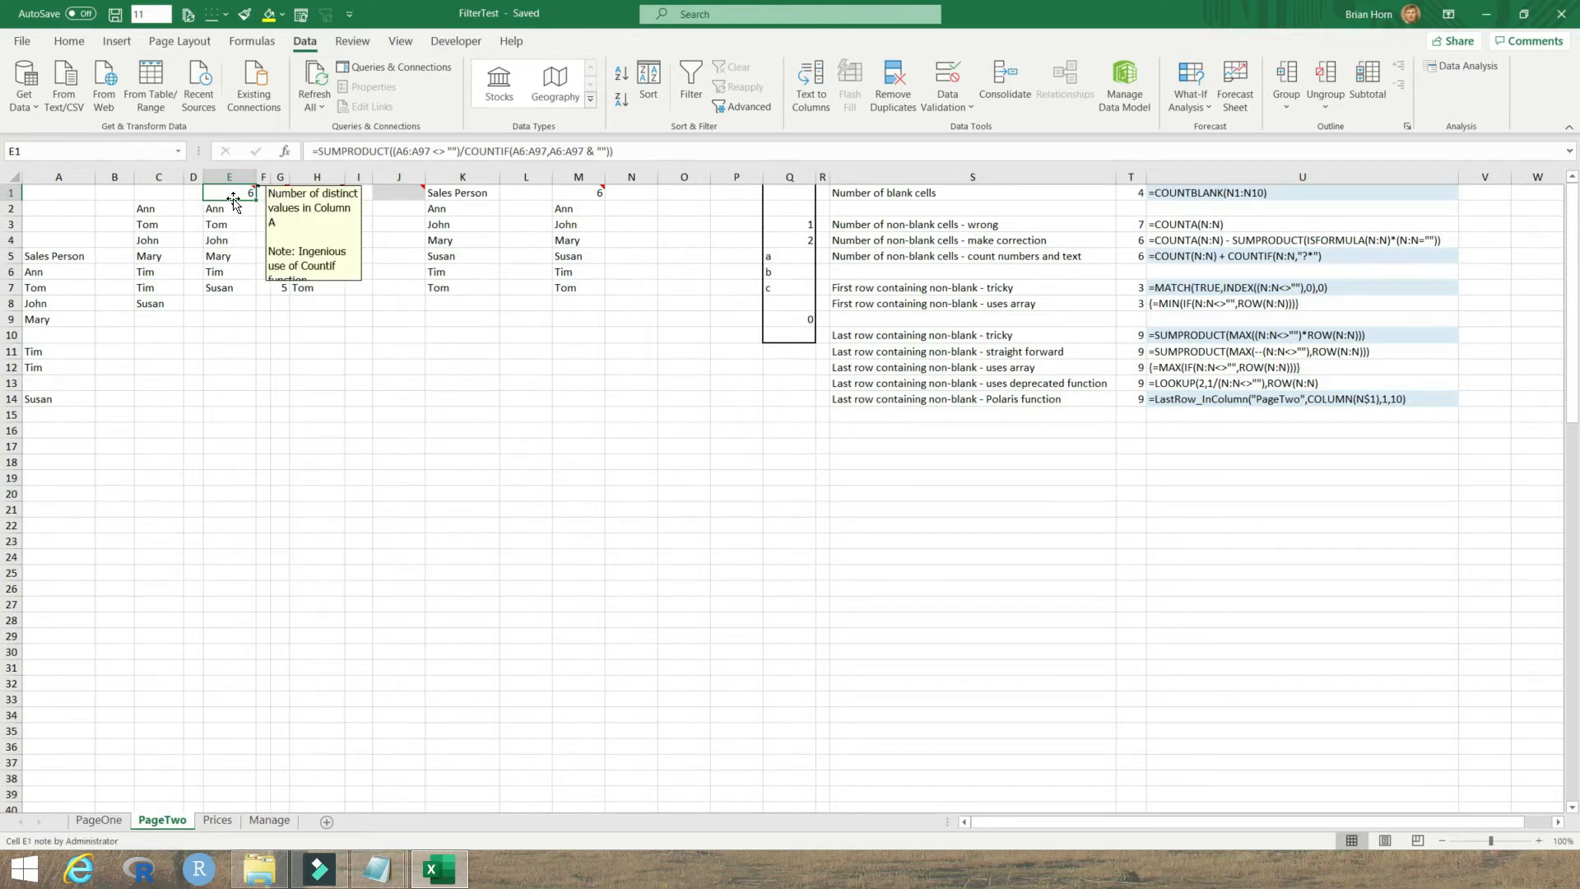
mouse_move(376, 869)
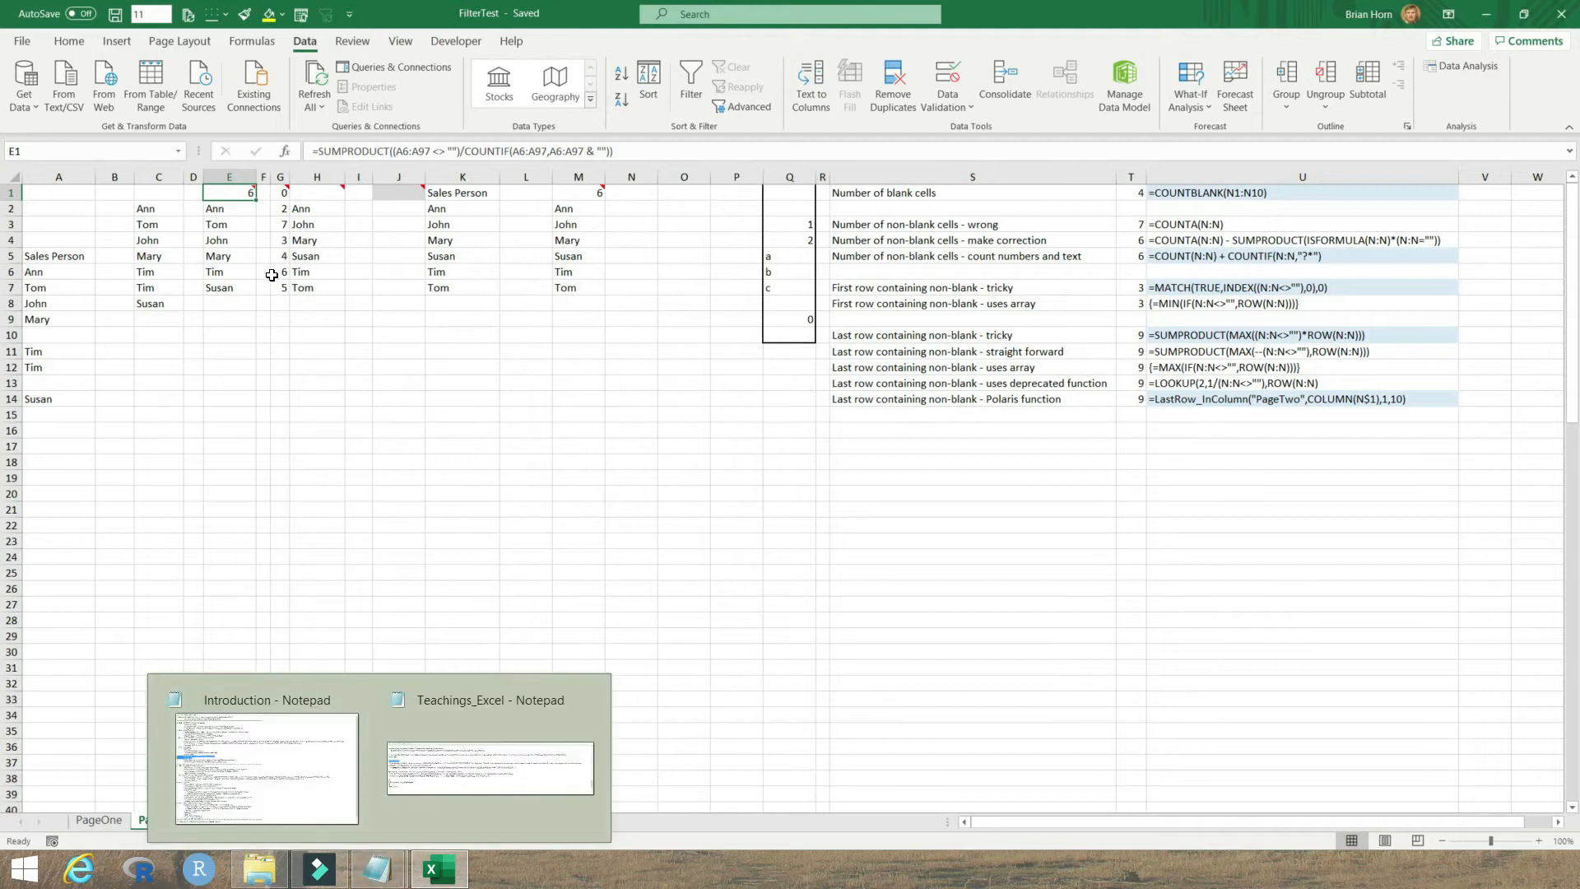
Inspect the COUNTIF range $E$1:$E1 in E2's distinct-values formula and compare it with the formula in E3
left_click(224, 212)
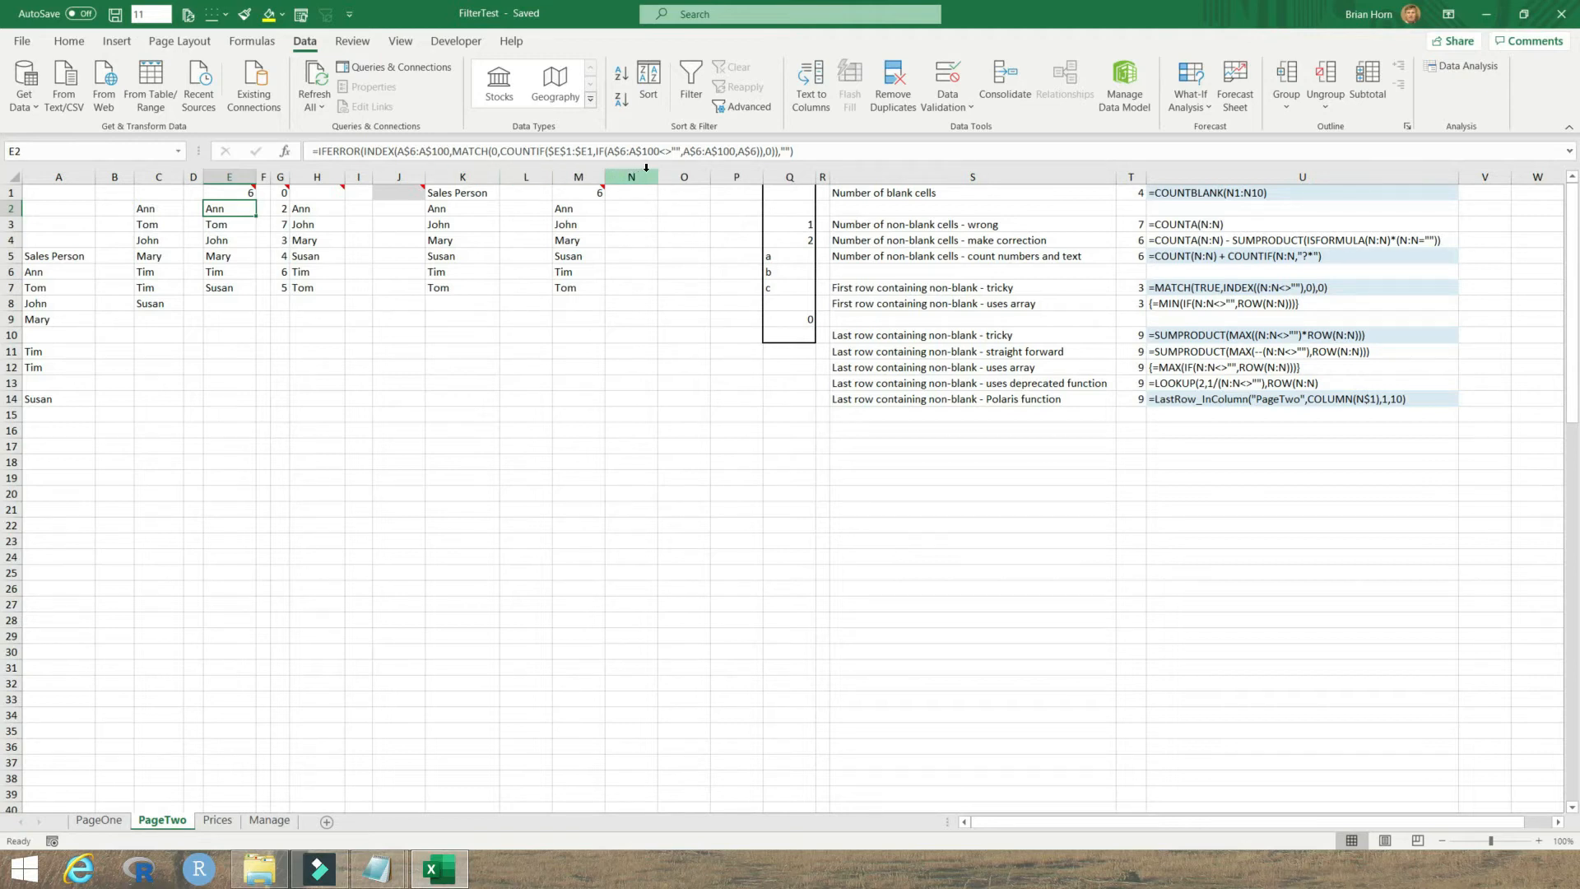
left_click(584, 150)
left_click_drag(592, 150, 546, 151)
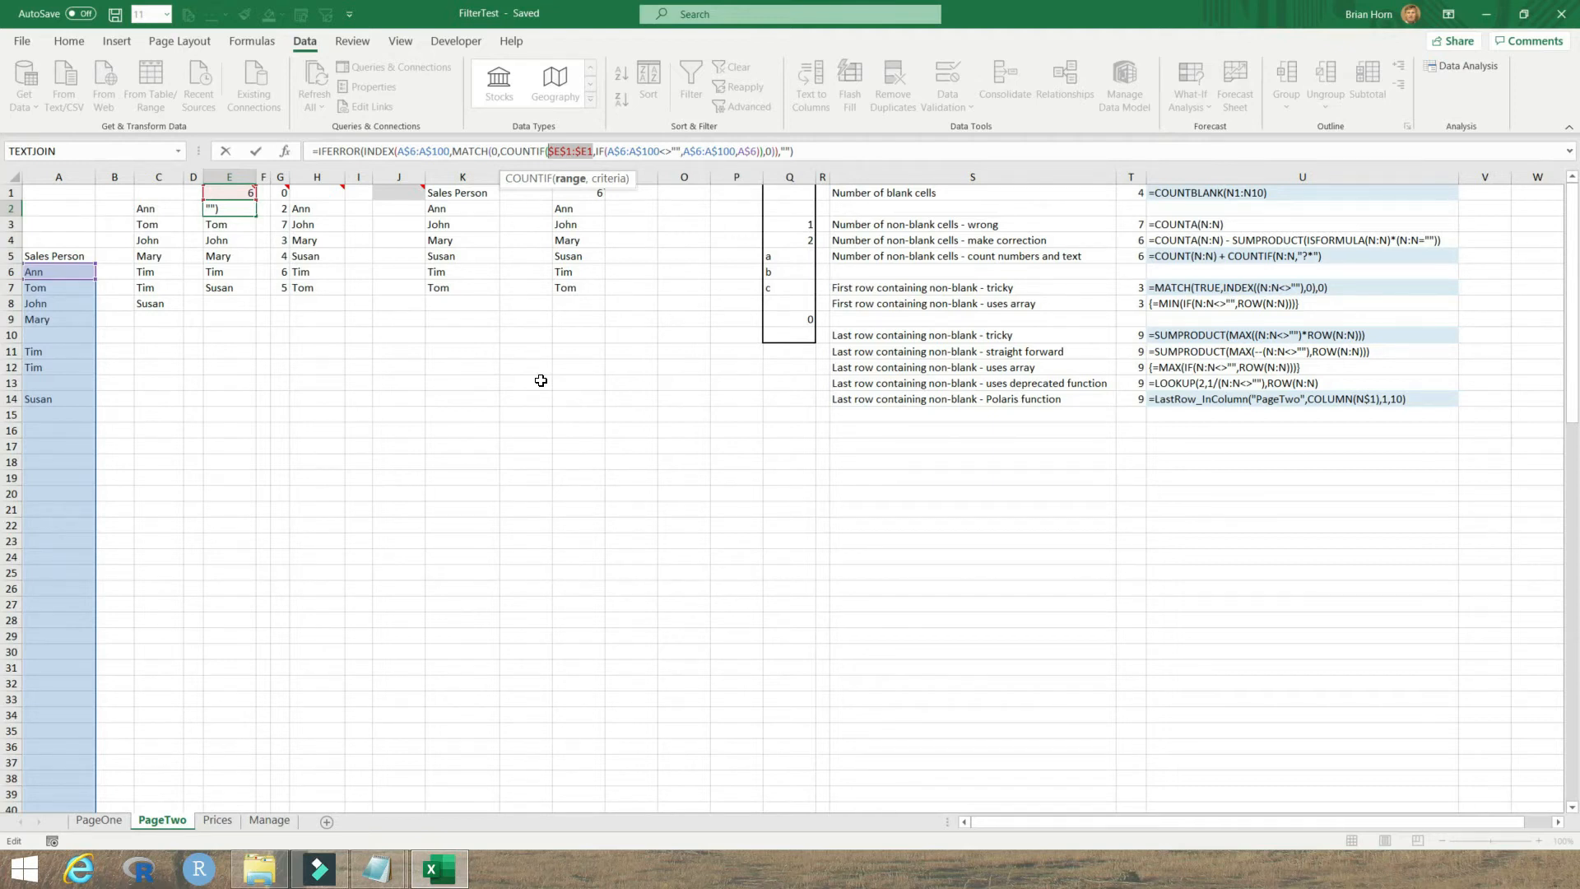
key("ctrl+Return")
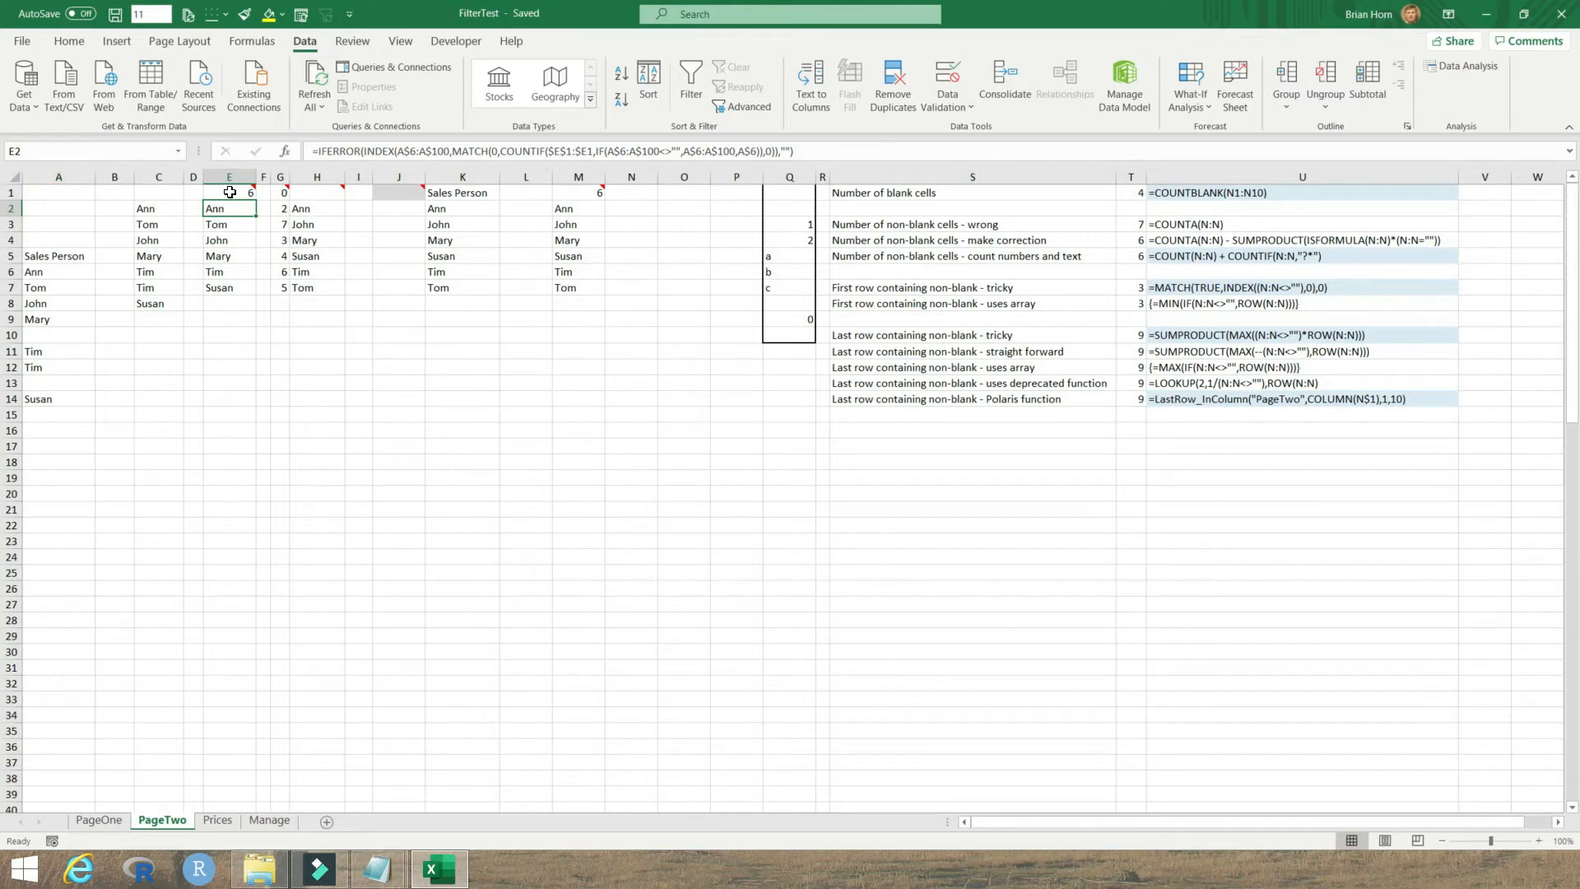
mouse_move(230, 191)
left_click(230, 224)
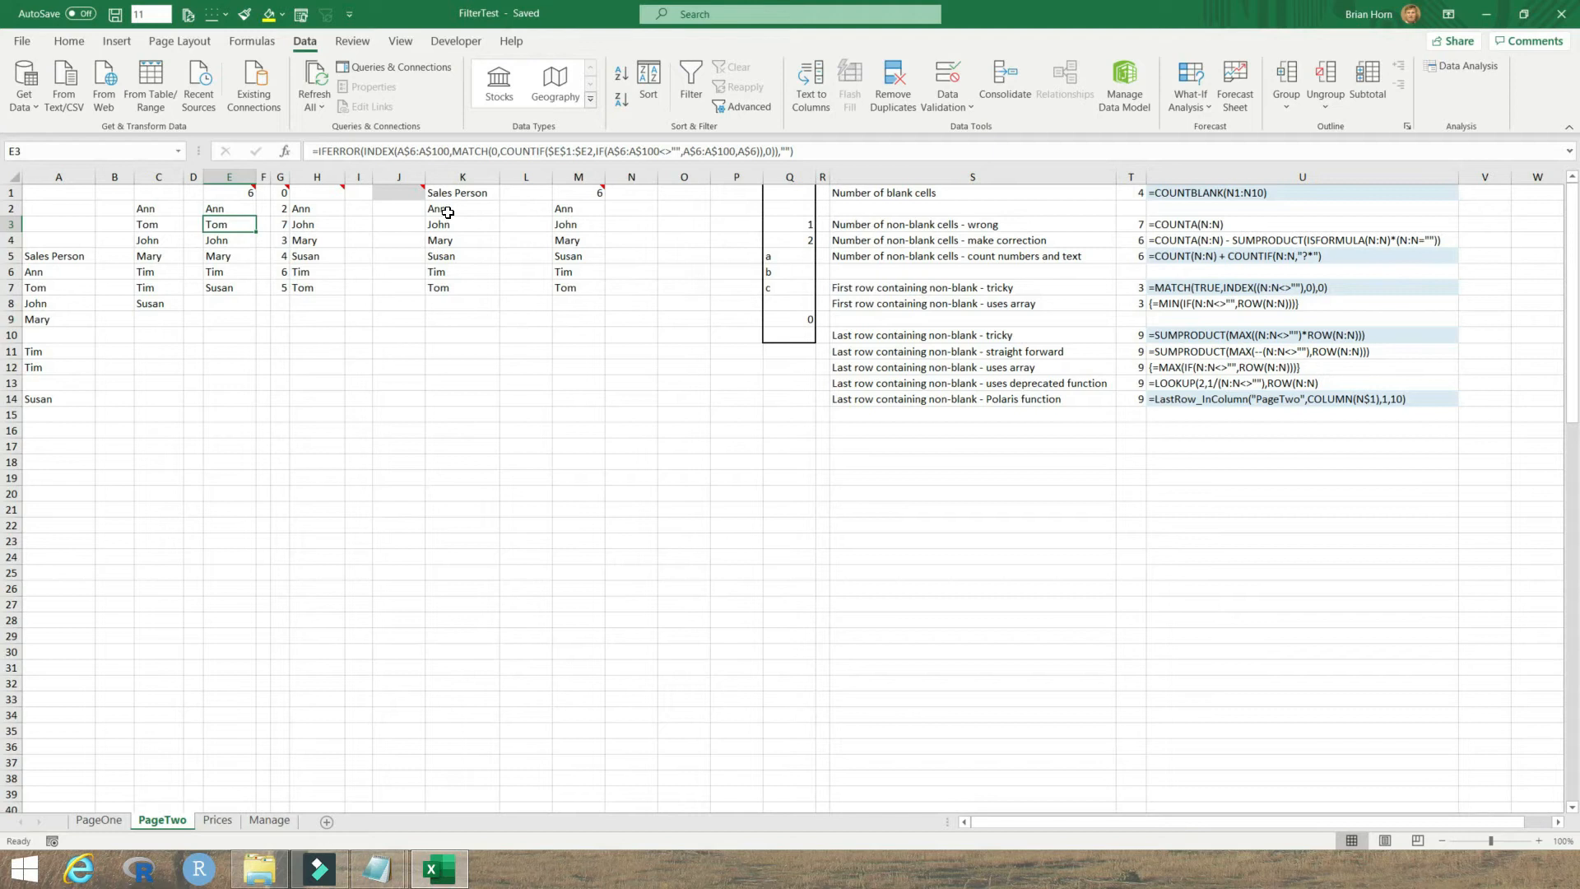
Examine the COUNTIF range $E$1:$E2 and MATCH lookup value 0 in E3's distinct-values formula, relating them to E1:E2 and A7
double_click(576, 151)
left_click_drag(575, 150, 552, 151)
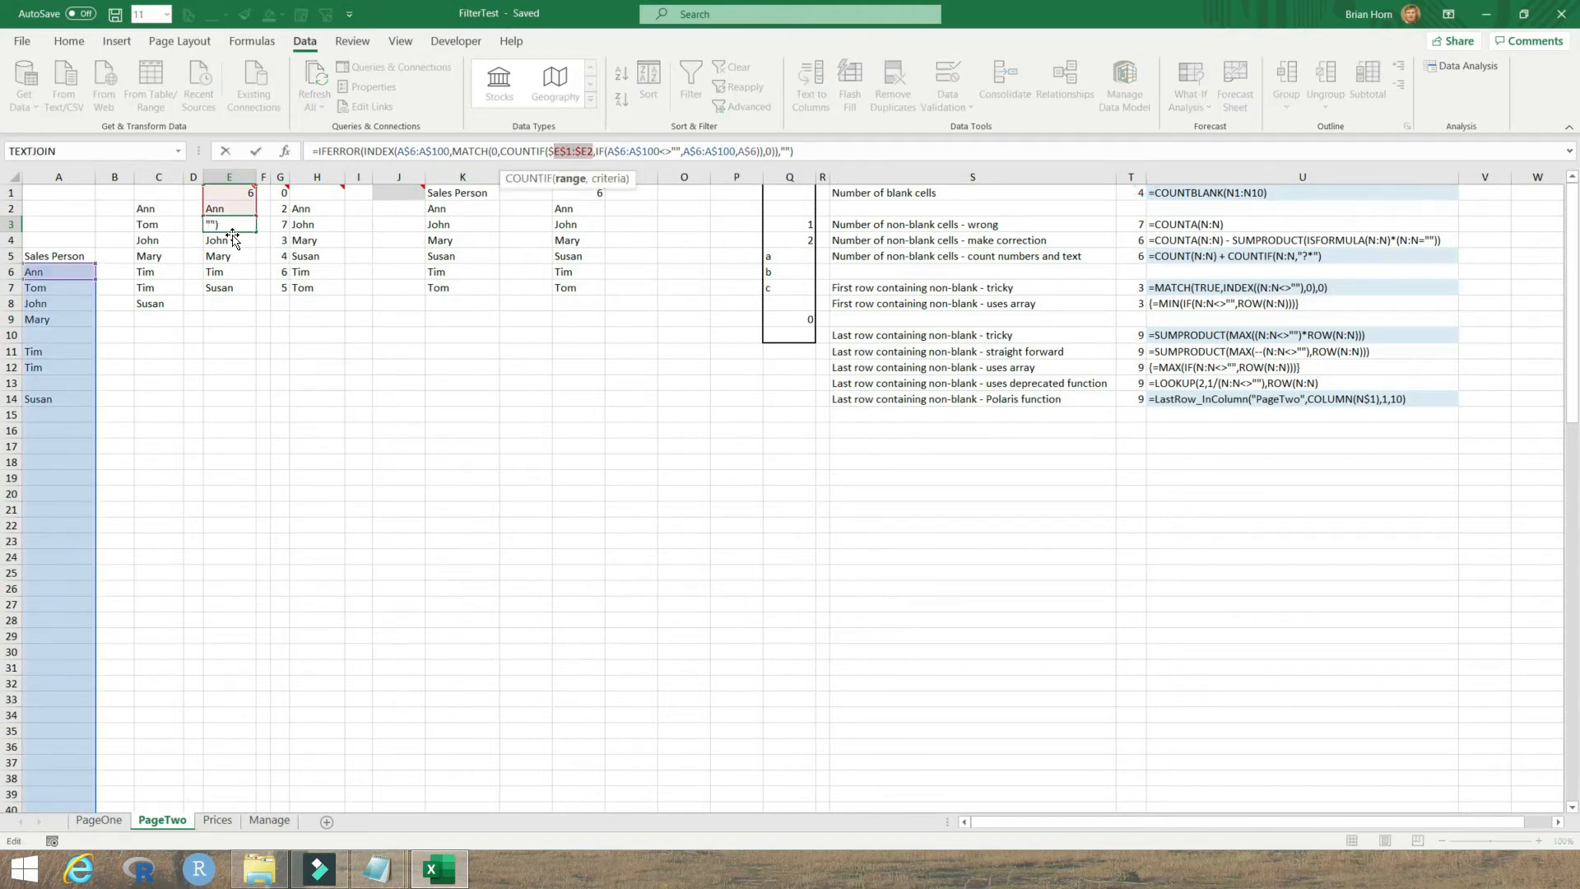
key("Escape")
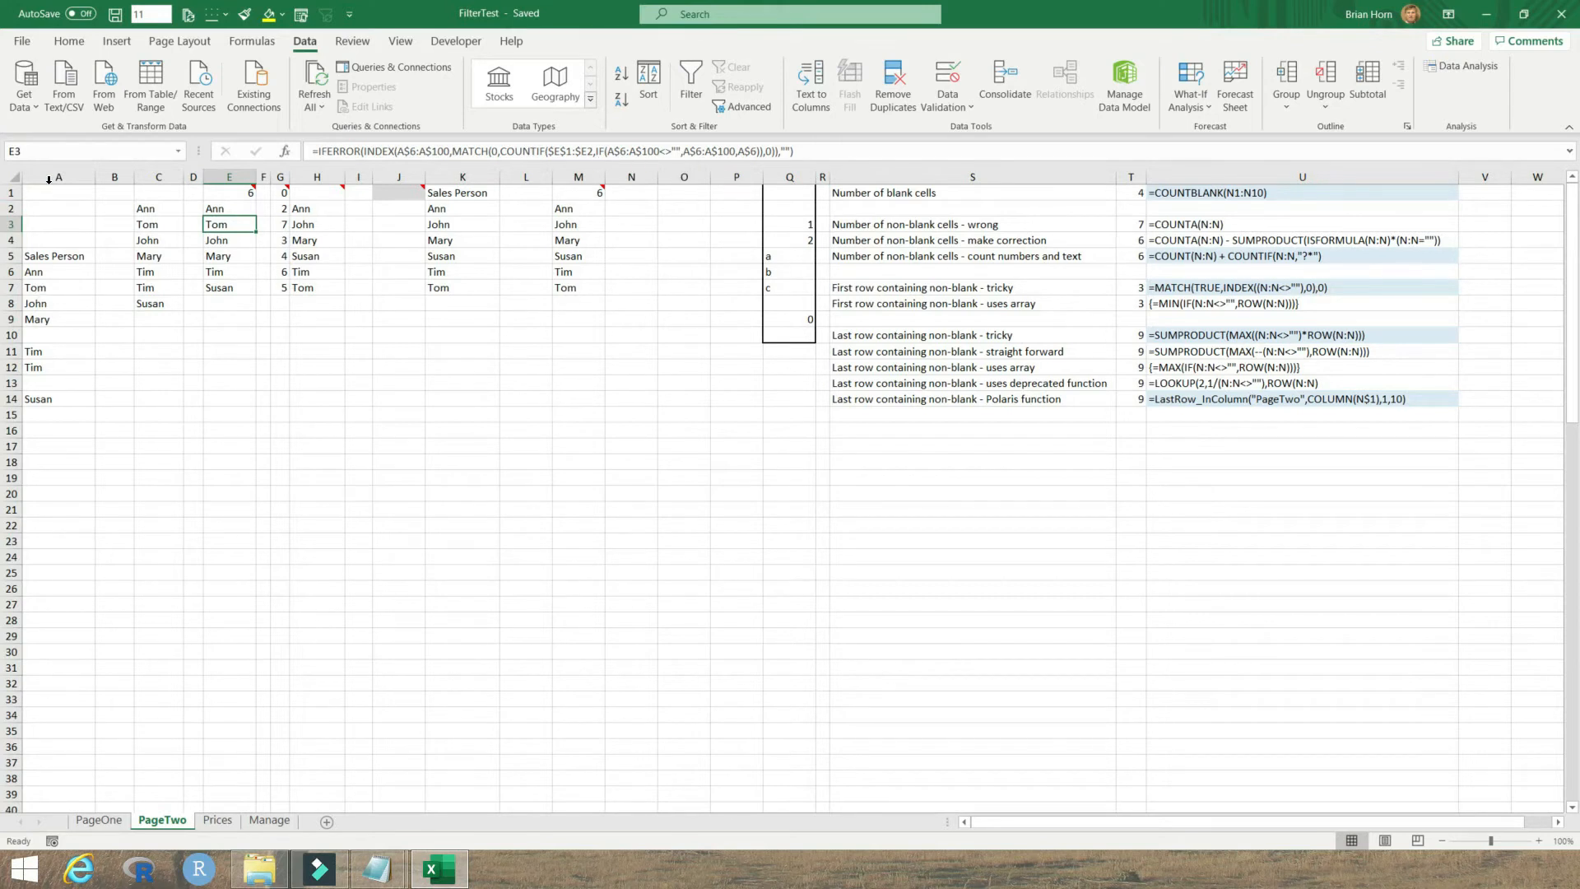
left_click(497, 151)
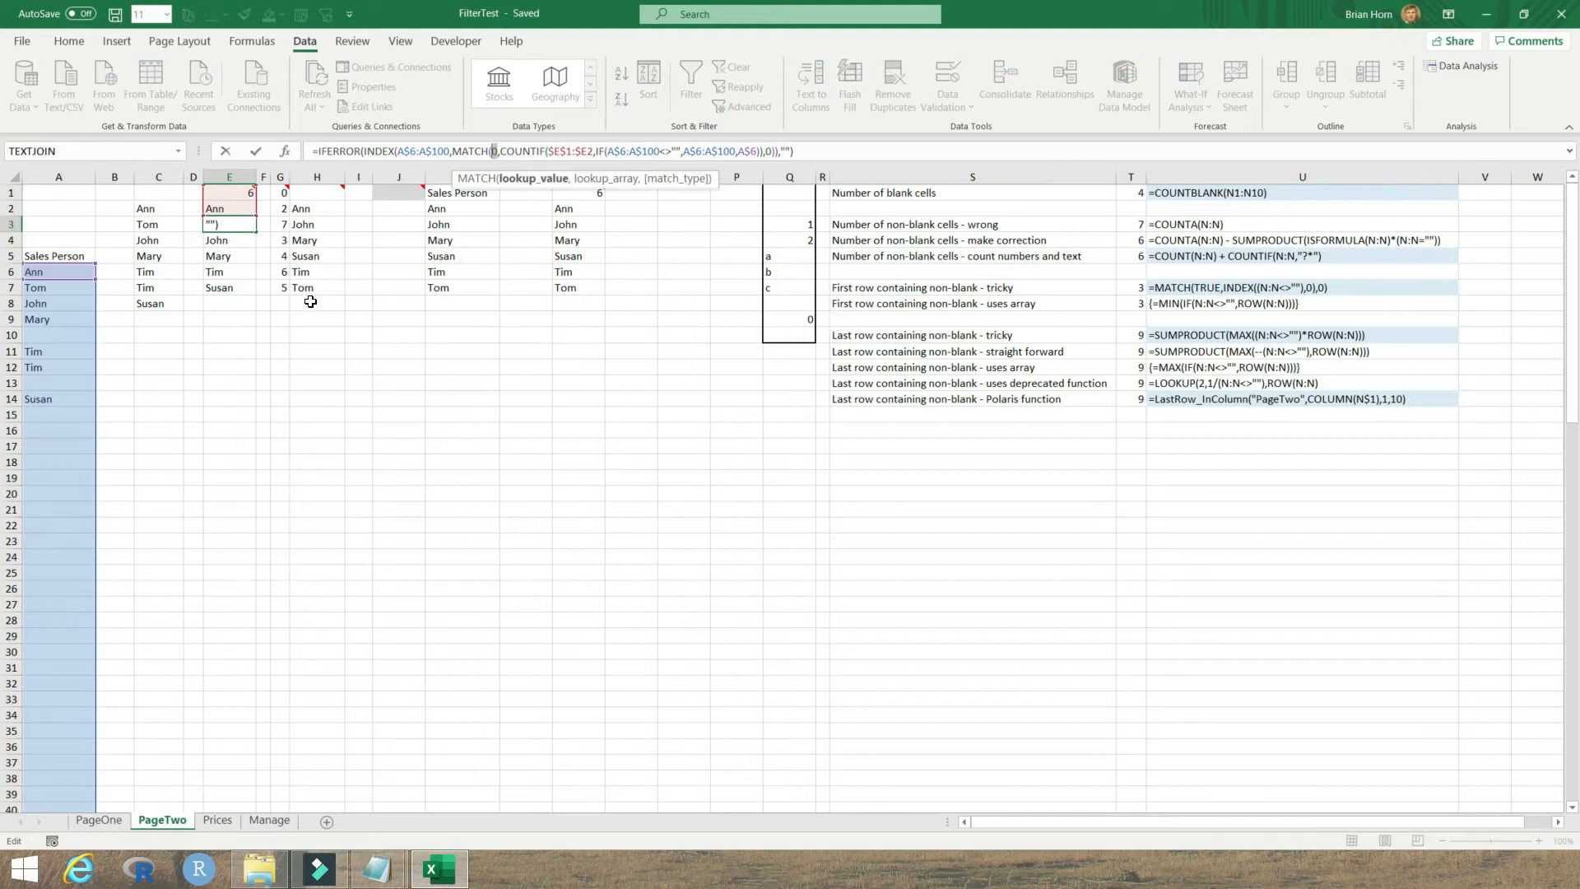
key("Escape")
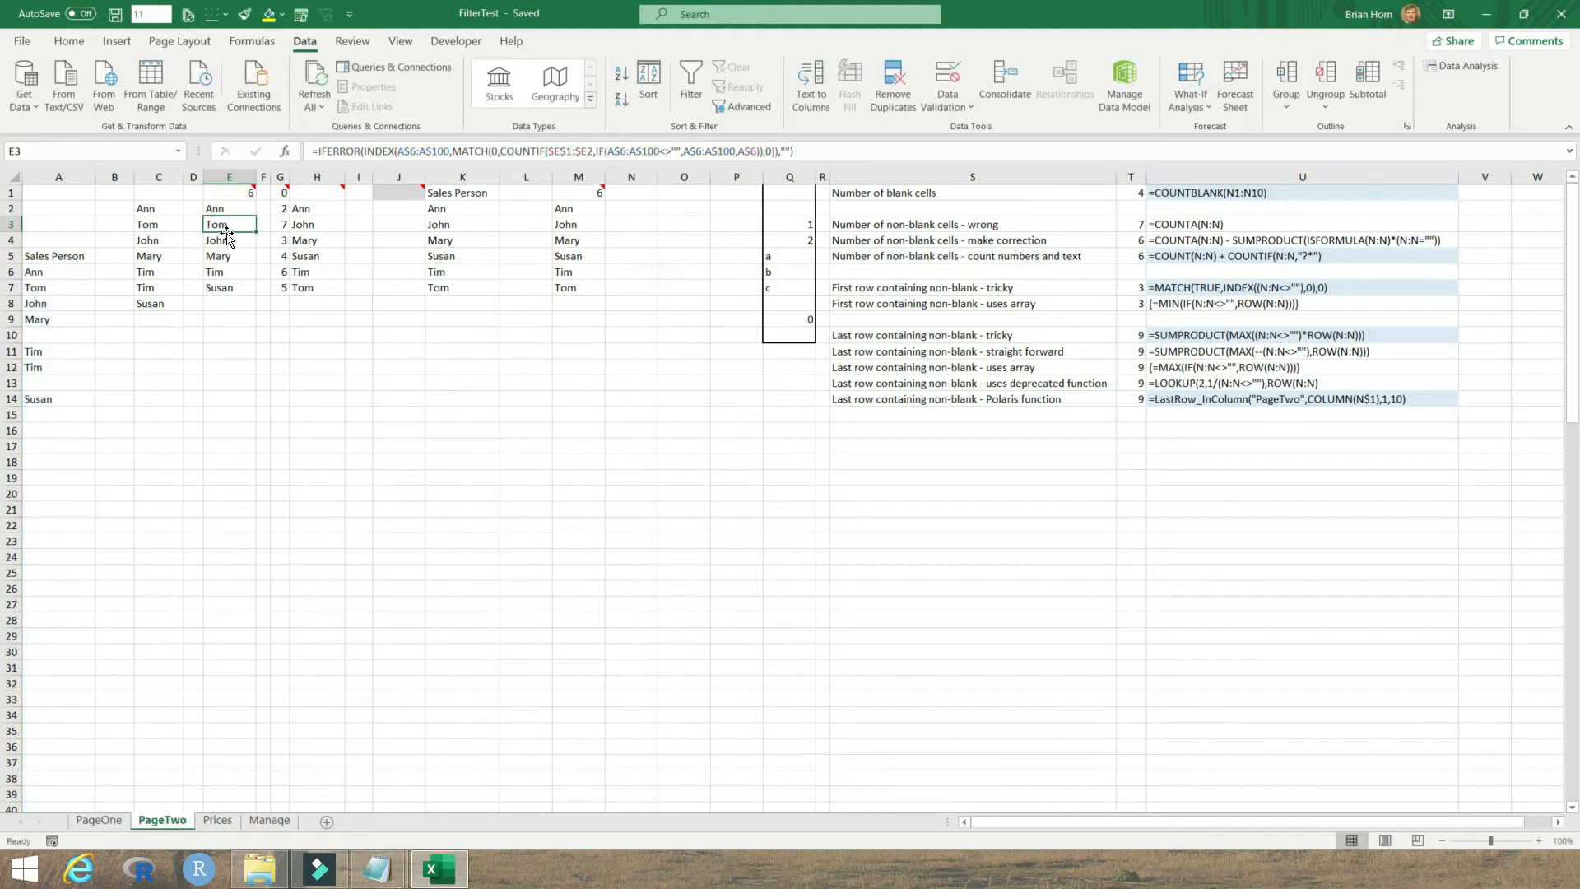
left_click(55, 288)
left_click_drag(231, 213, 230, 193)
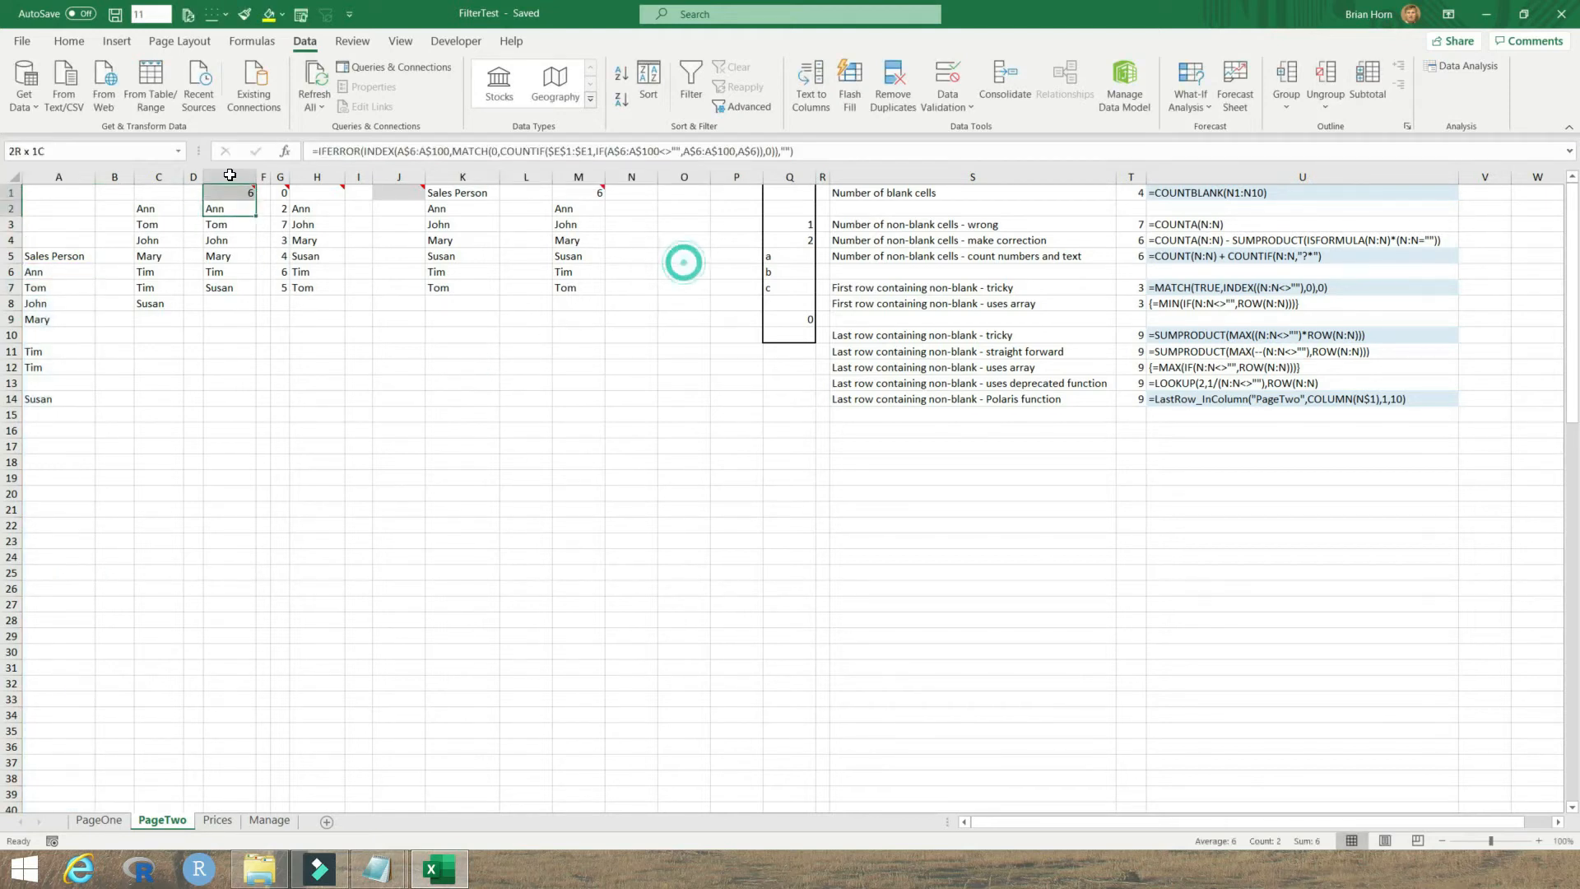
left_click(222, 228)
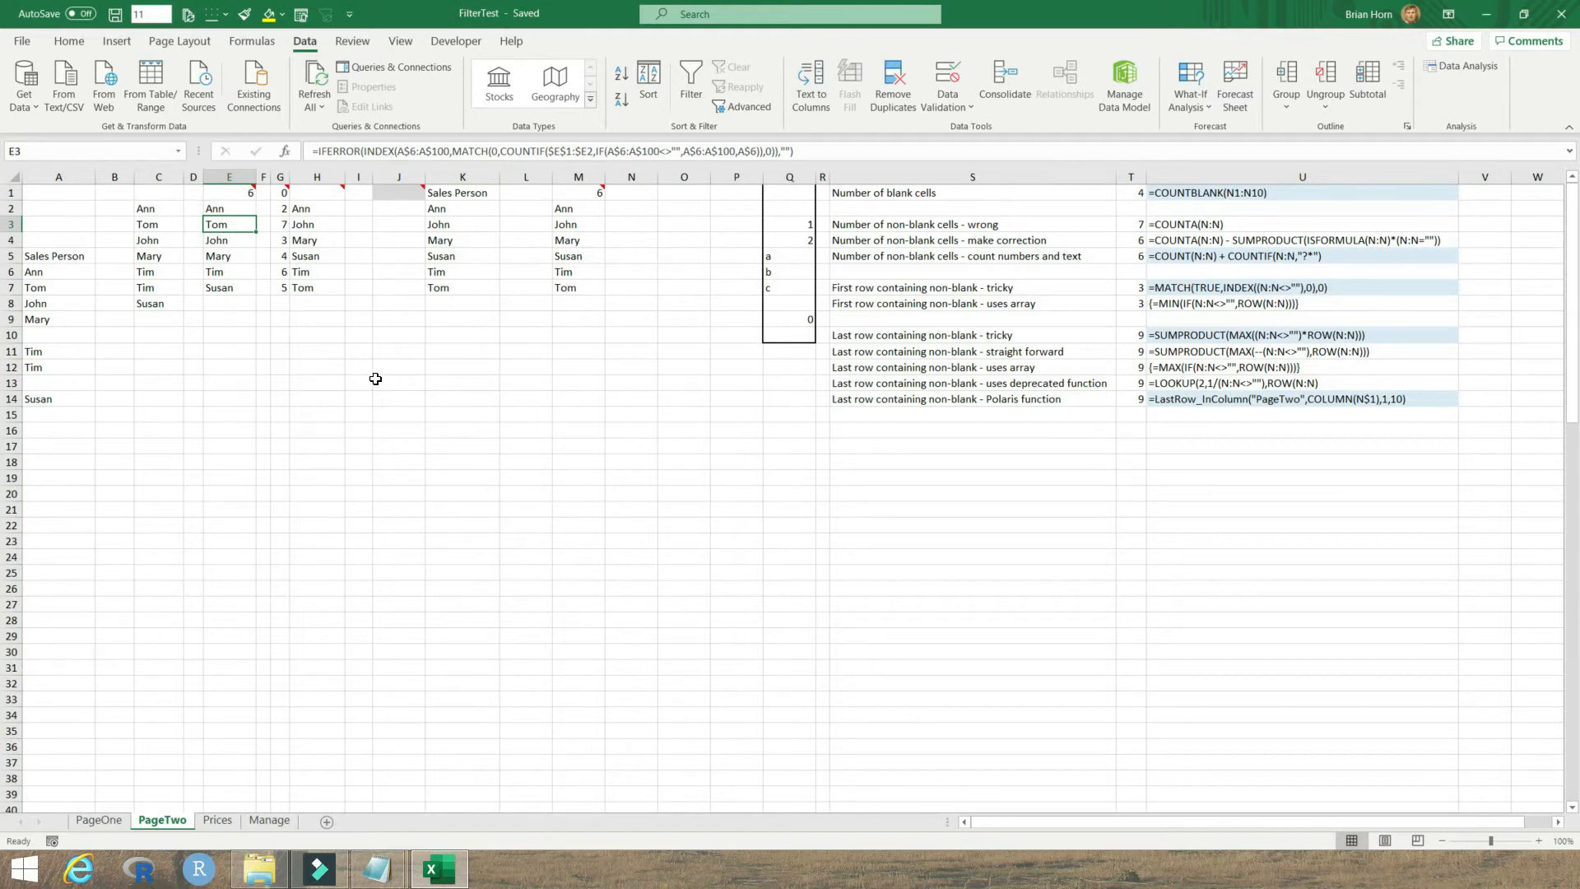
Review the distinct-values formulas in E4 through E7, and relate E7's expanding COUNTIF range to cells E1:E6
left_click(235, 242)
left_click(236, 258)
left_click(233, 272)
left_click(231, 288)
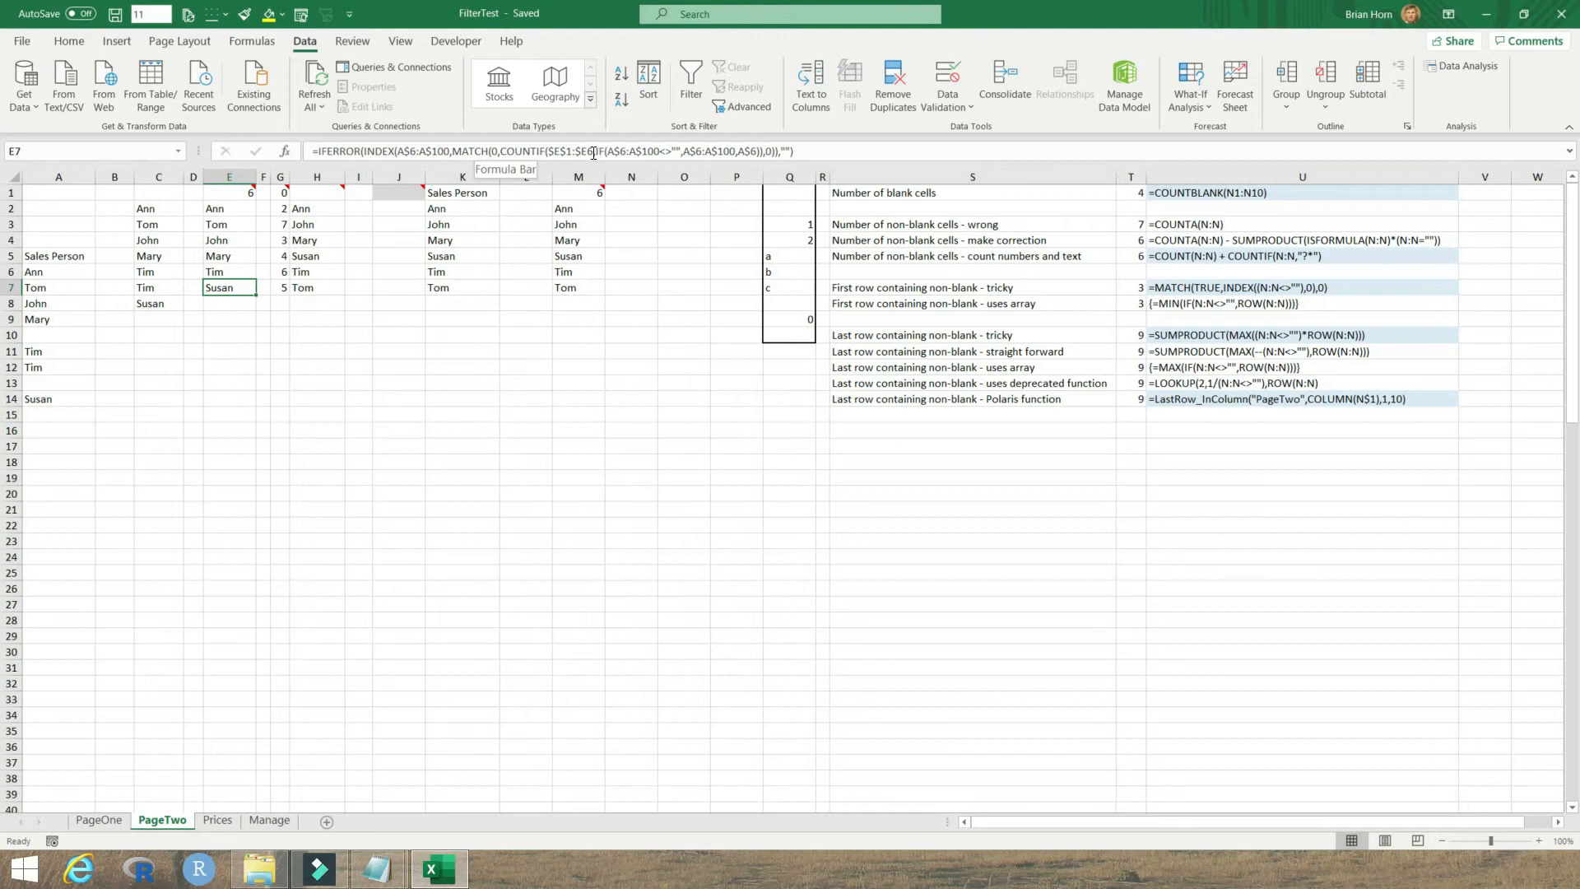
left_click_drag(594, 153, 548, 153)
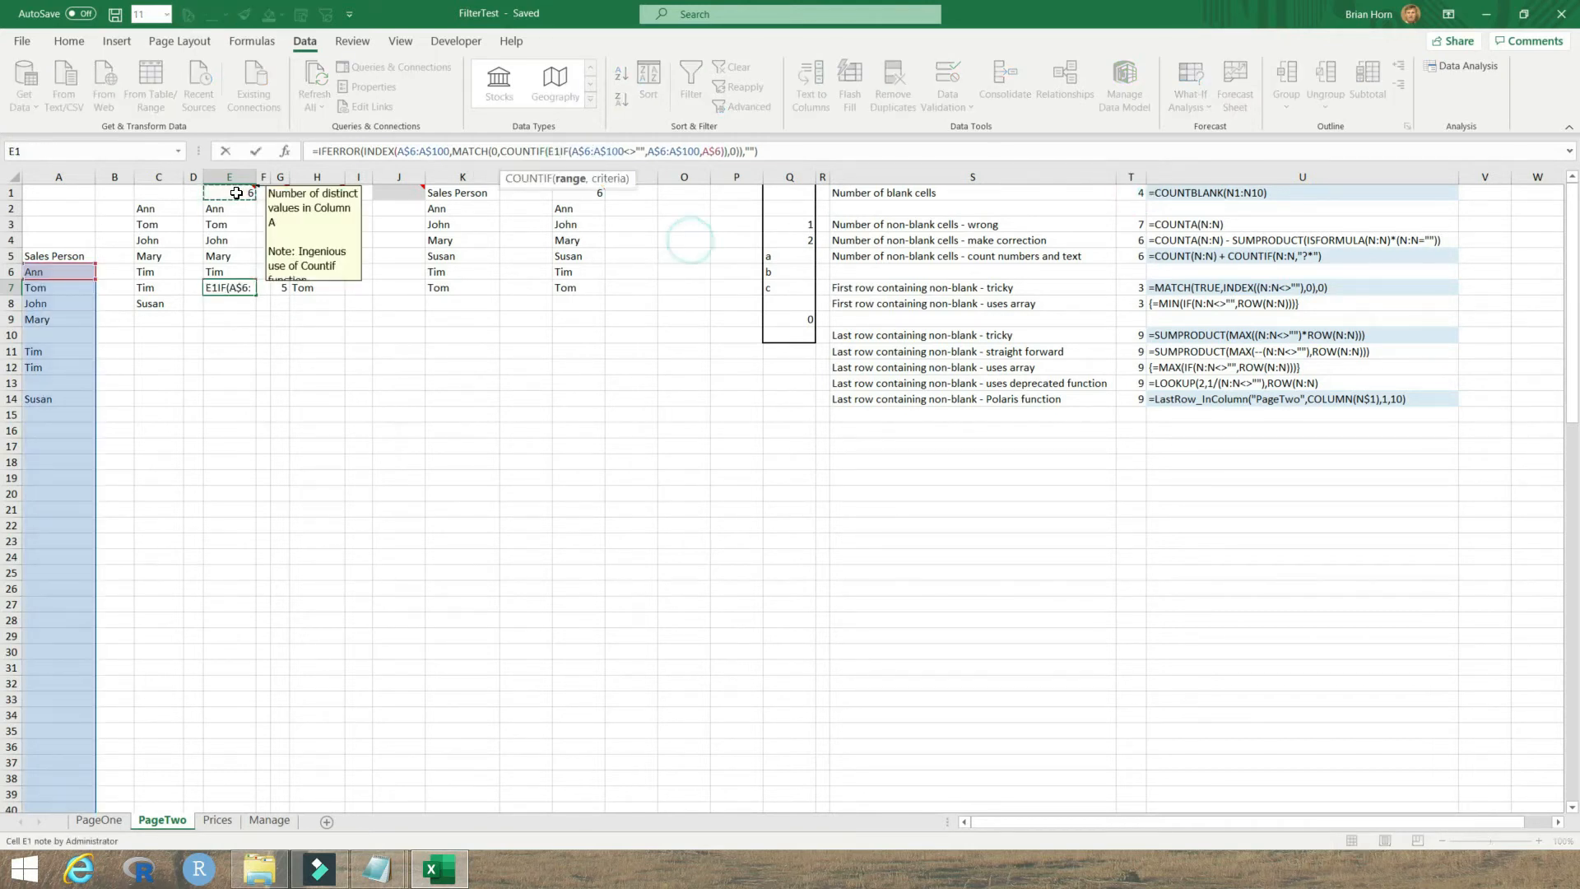
key("Escape")
left_click_drag(232, 194, 237, 275)
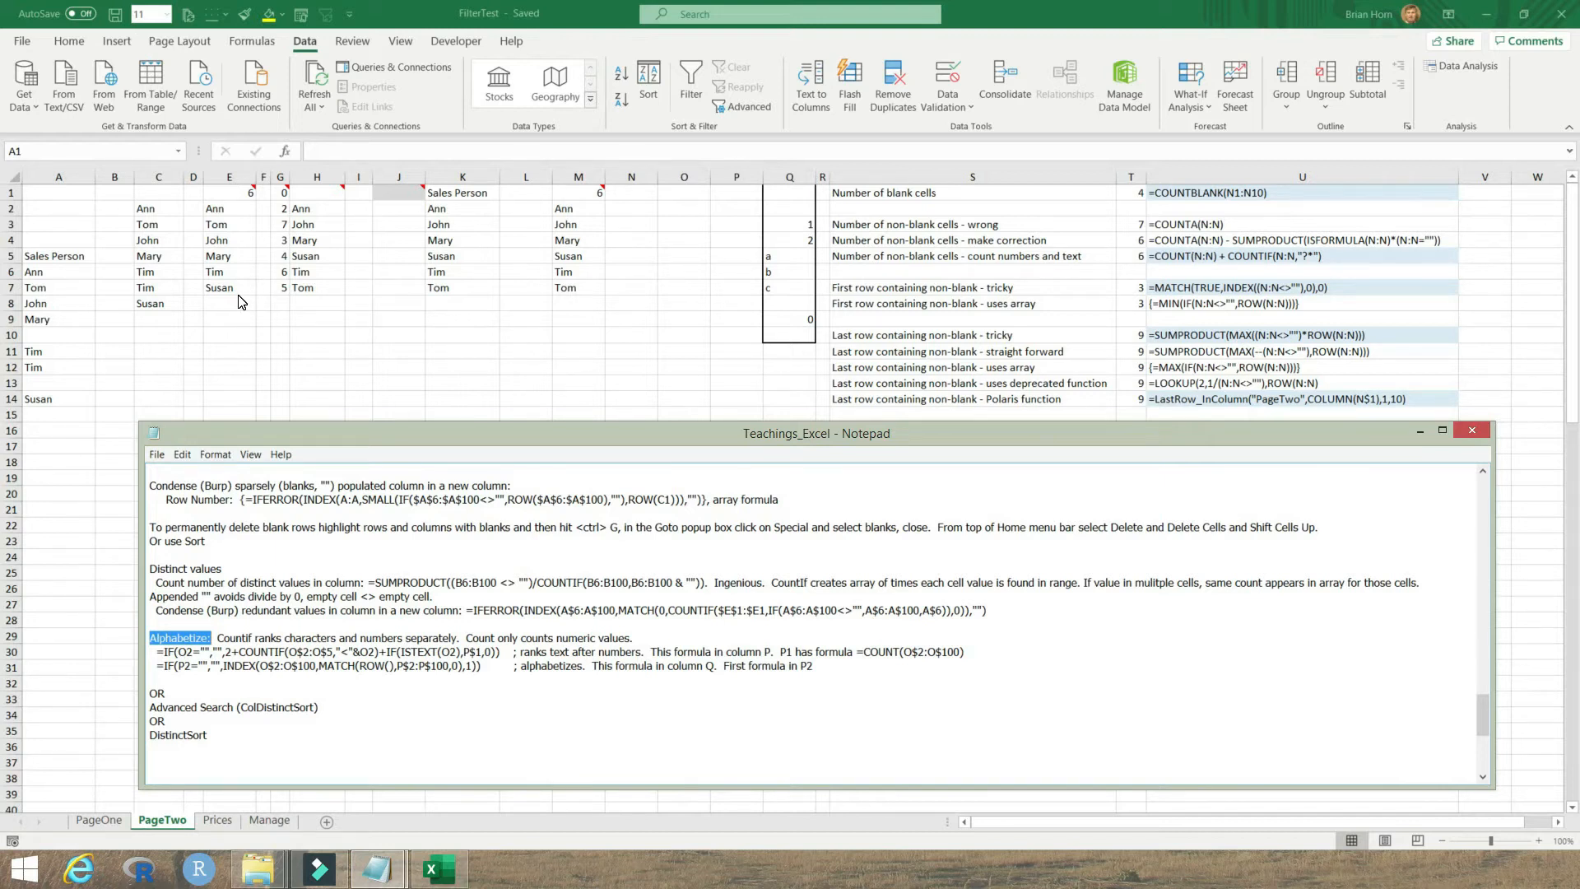
Examine the COUNTIF in G2's ranking formula, focusing on its INDEX-built column E range and its "<"&E2 criterion
left_click(284, 208)
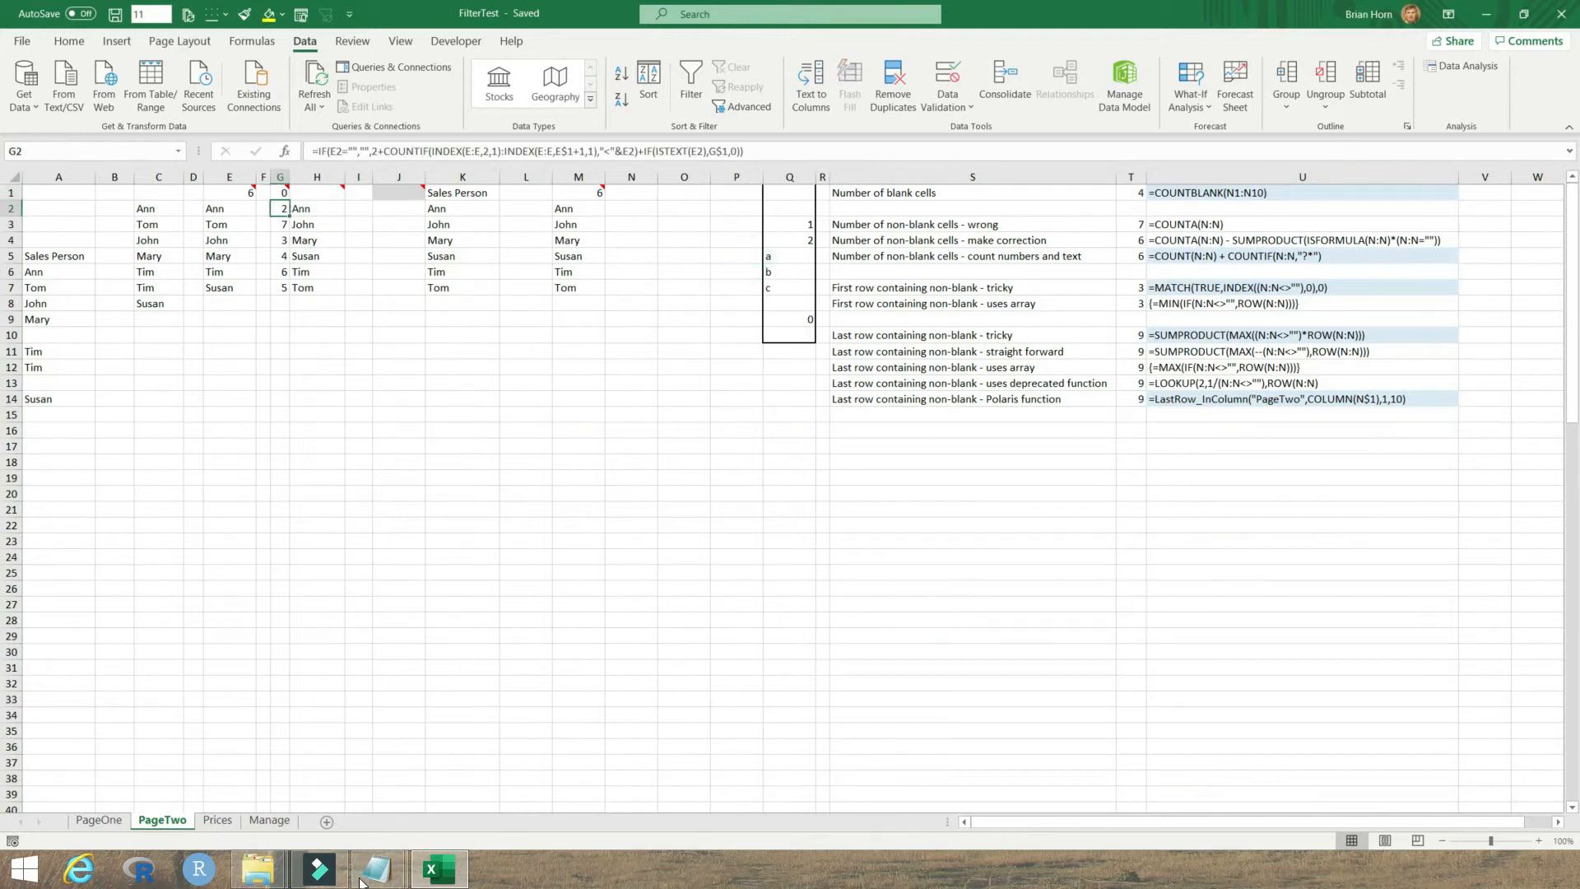
mouse_move(393, 882)
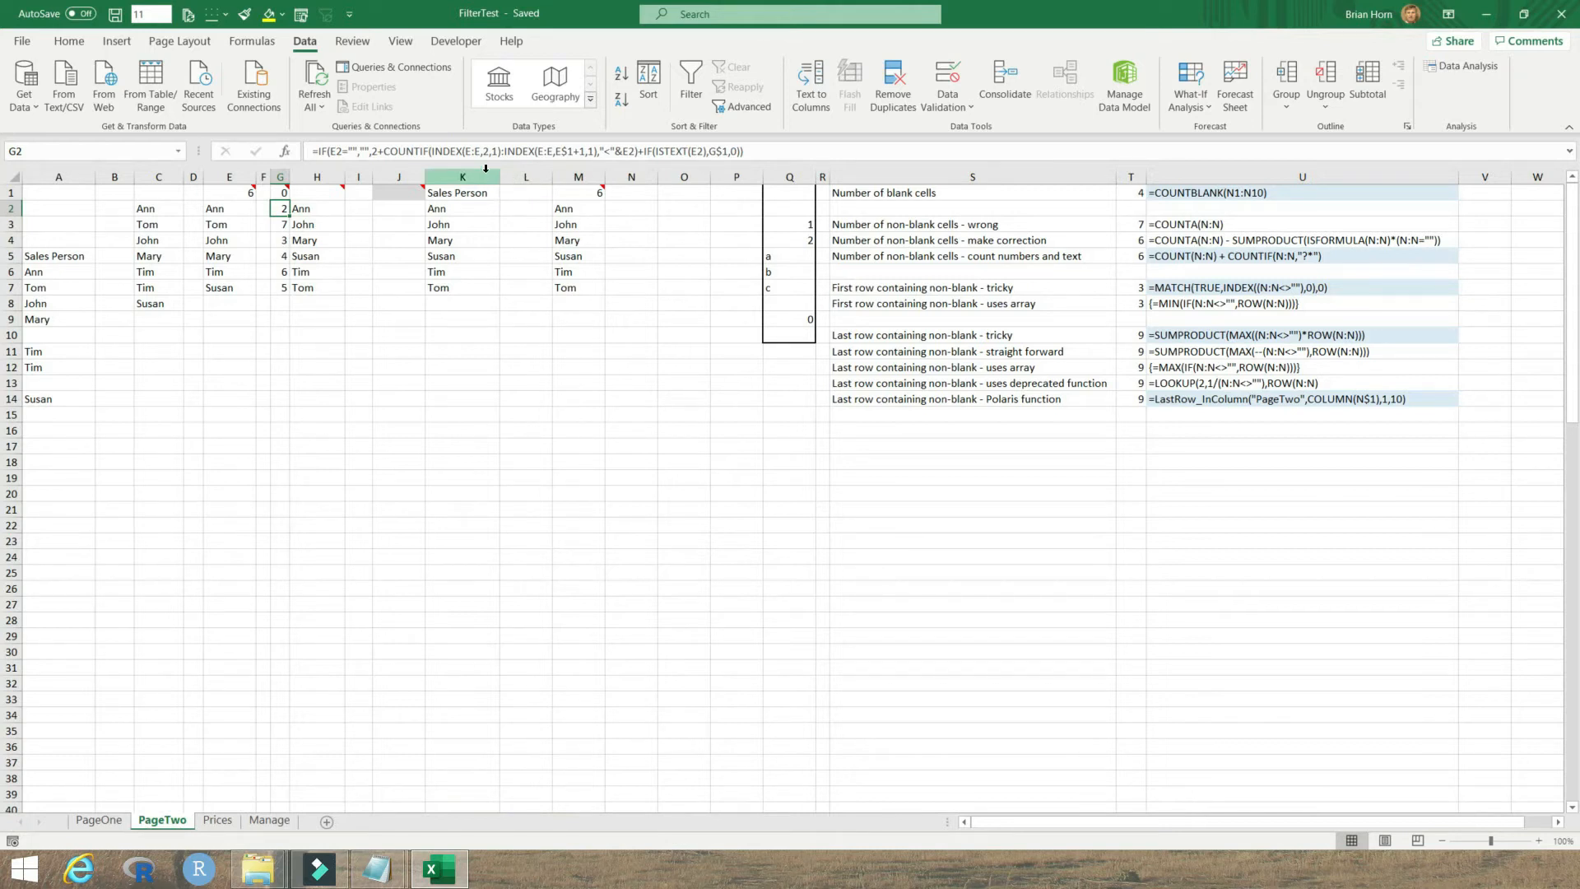
left_click_drag(436, 153, 599, 149)
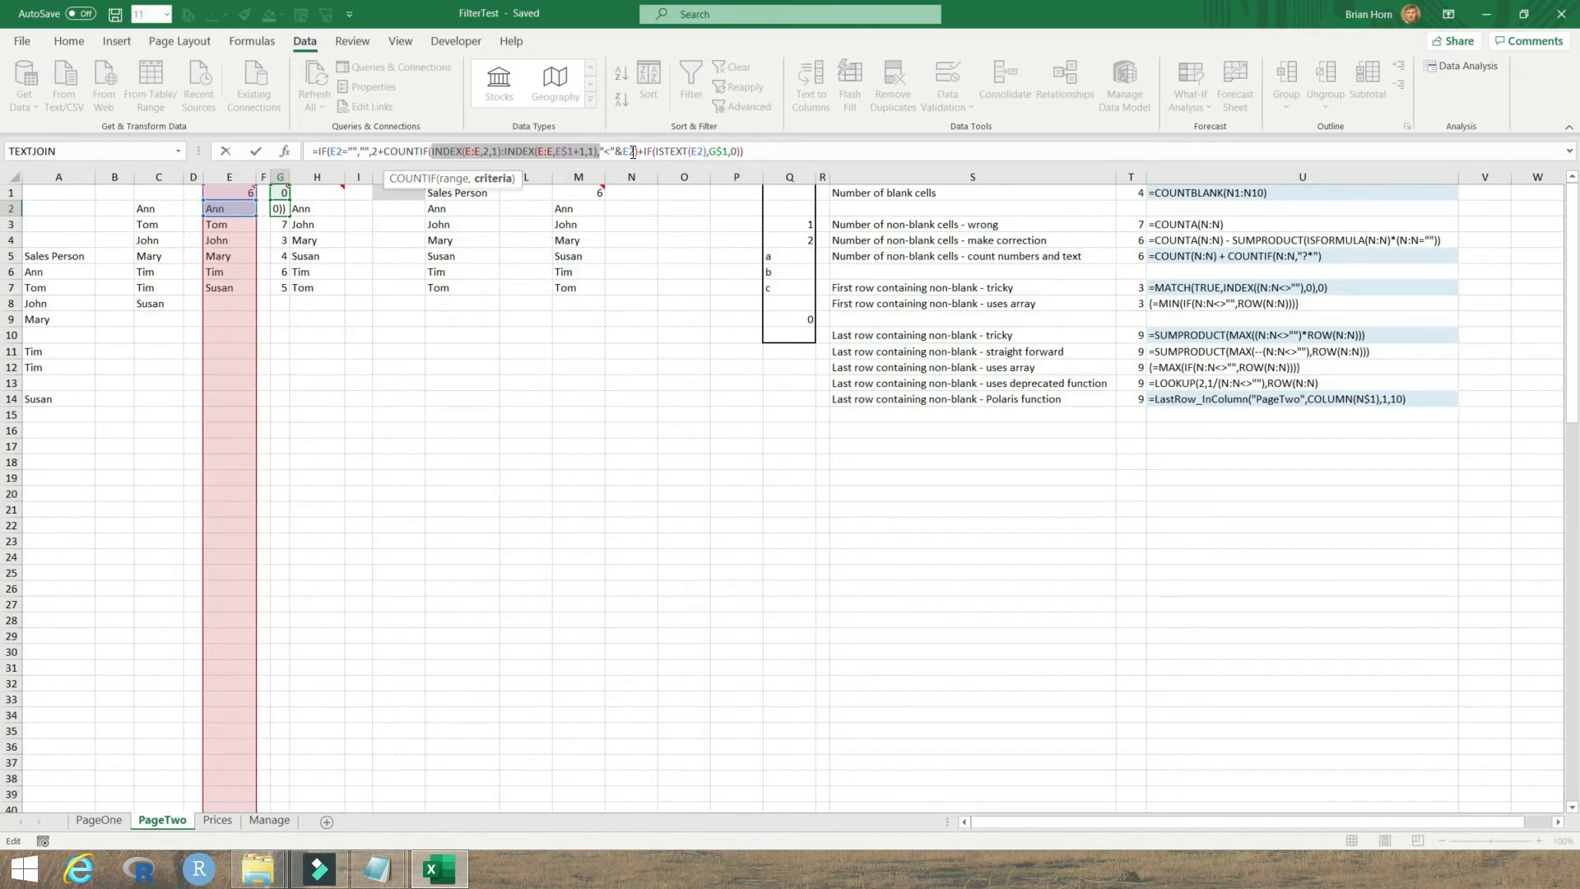
key("ctrl+Return")
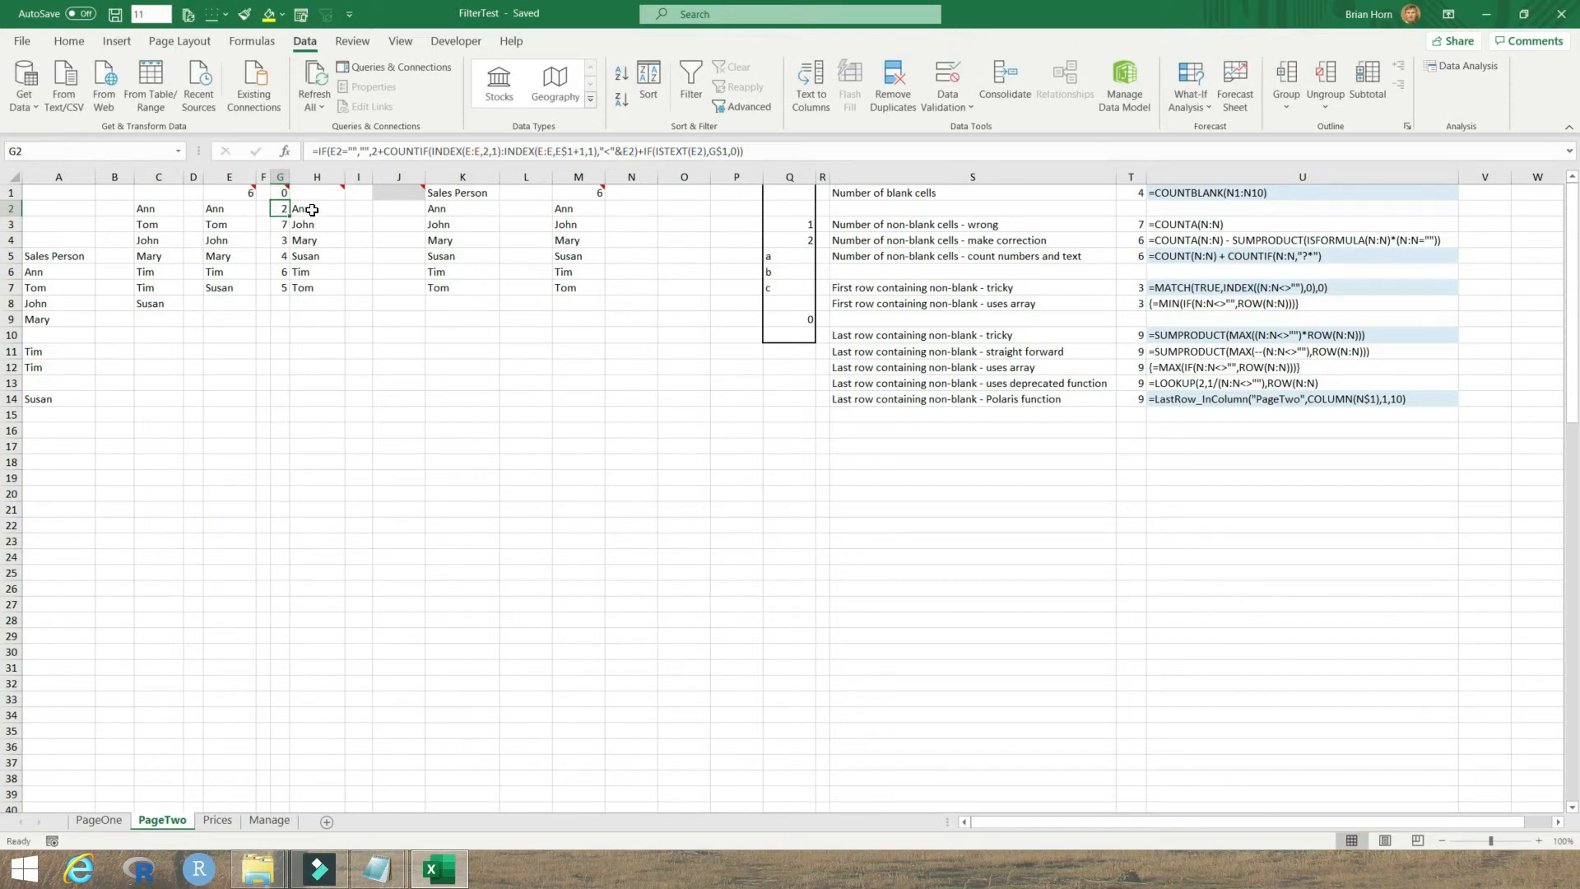
left_click(224, 212)
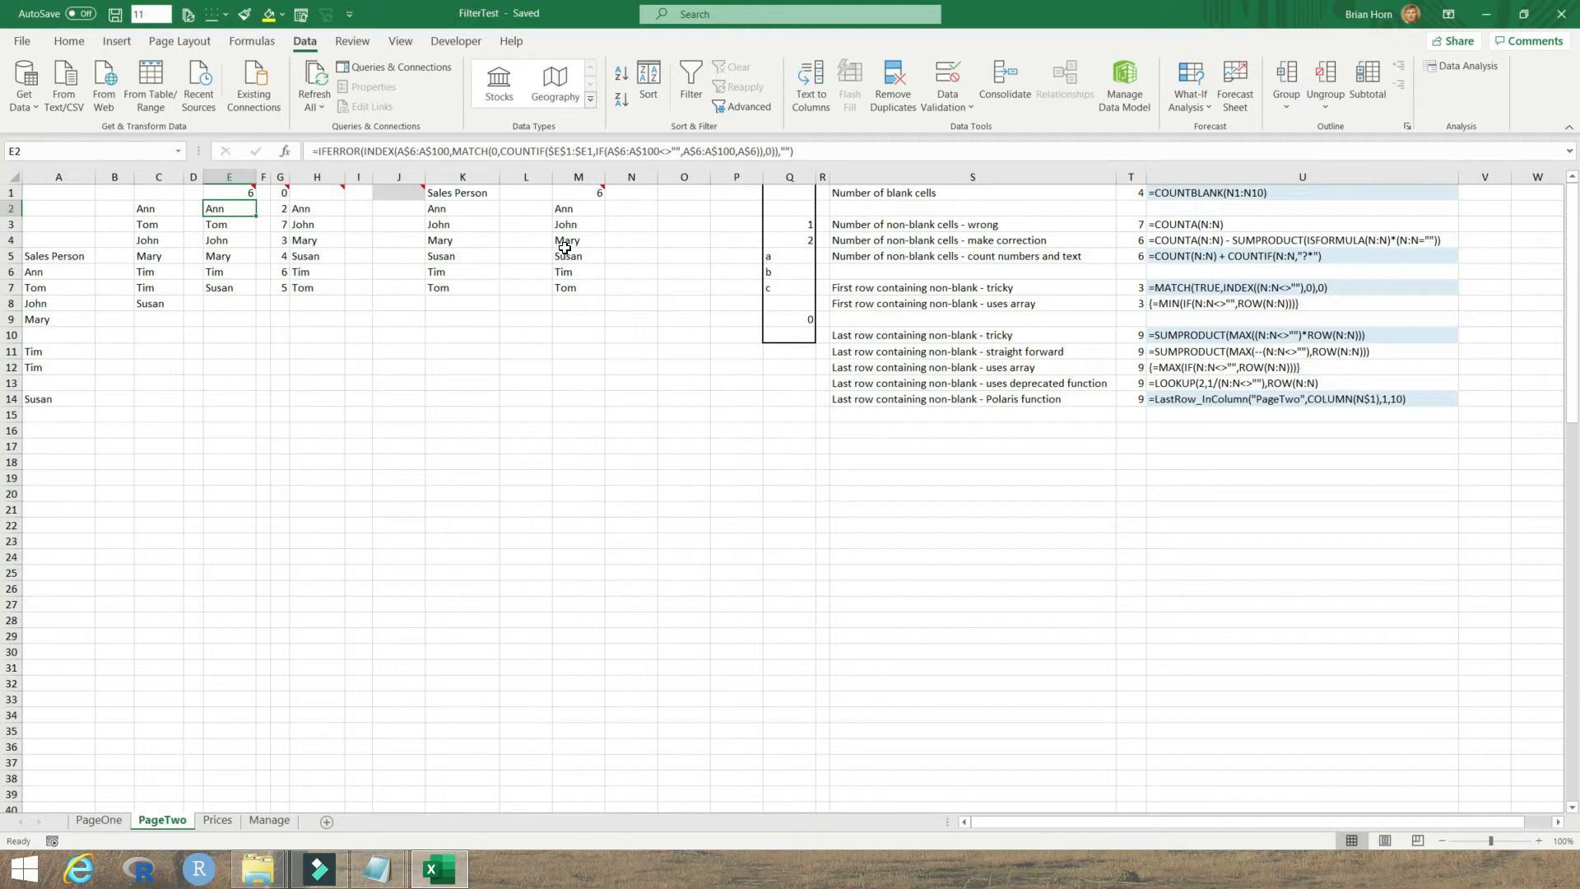
left_click(284, 211)
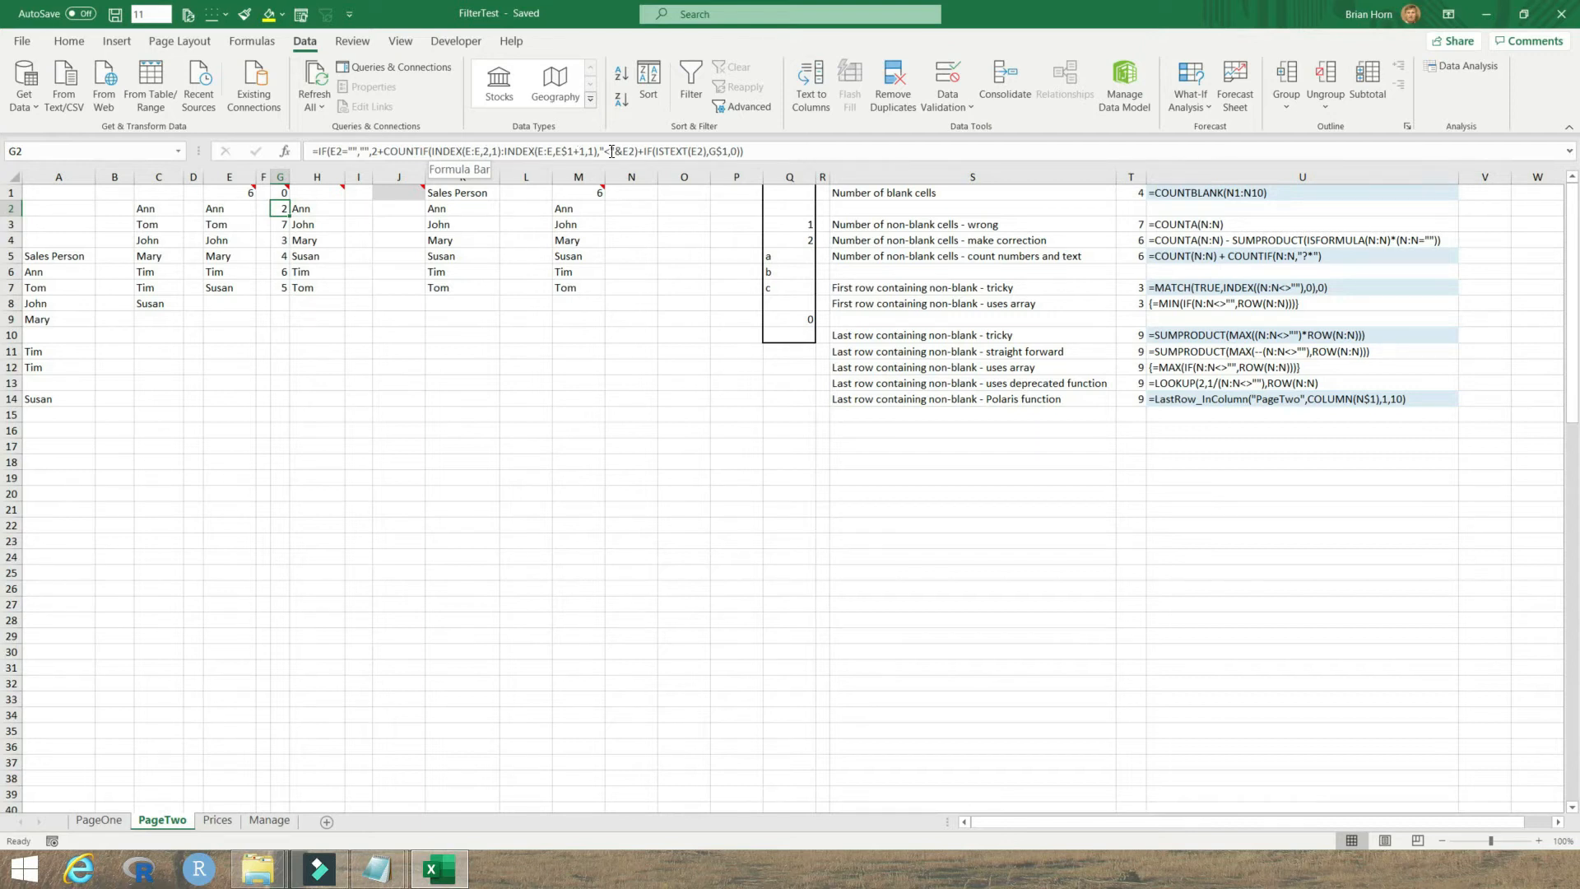
left_click_drag(635, 151, 601, 152)
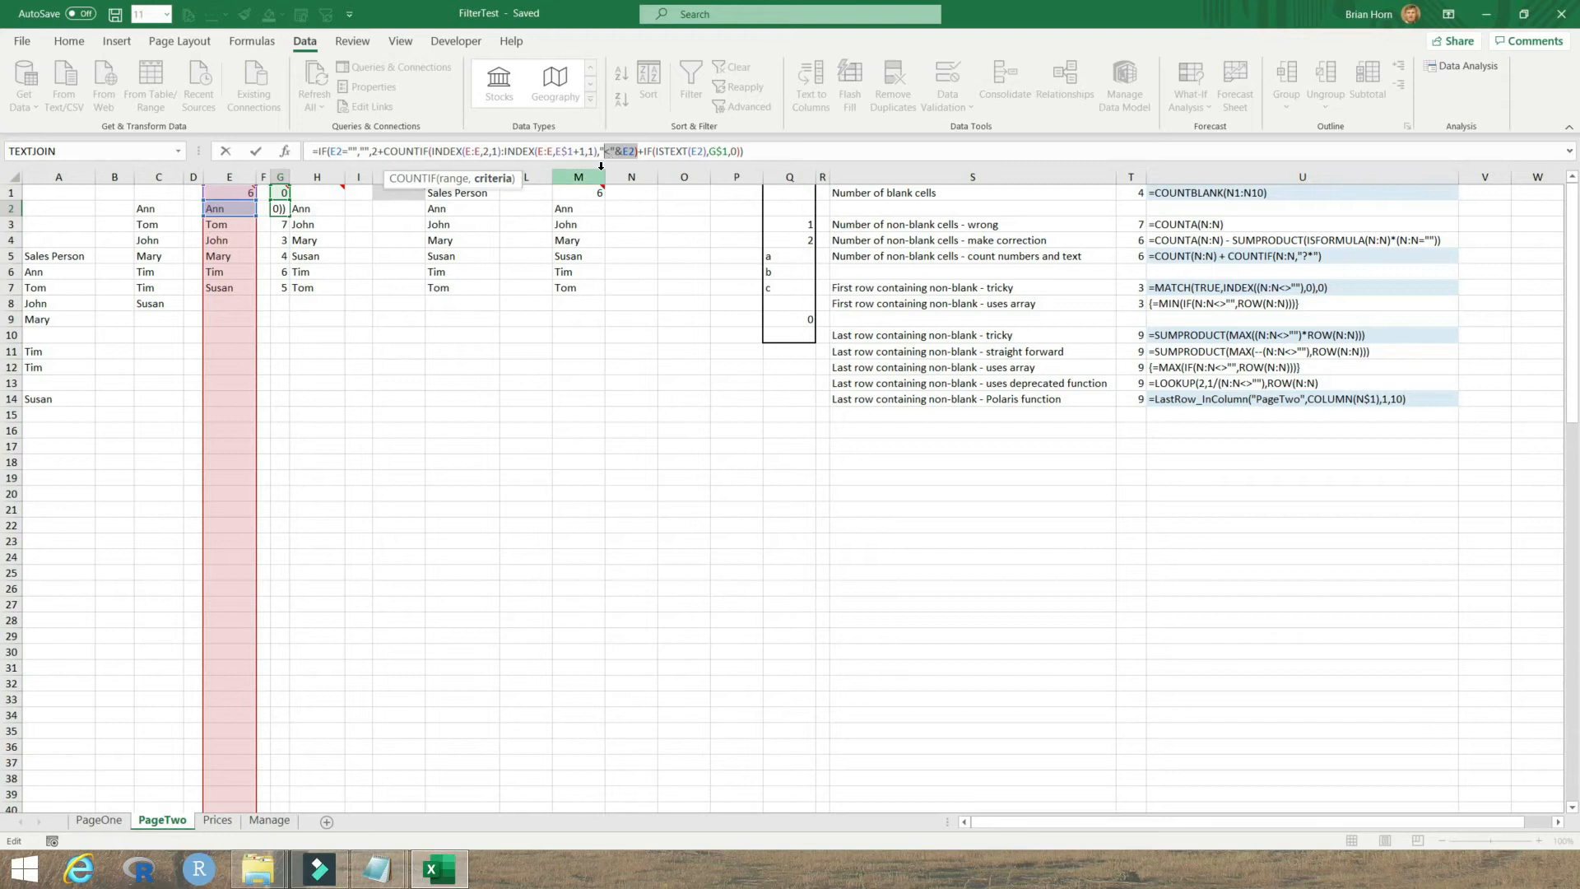
key("ctrl+Return")
left_click(222, 309)
type("7")
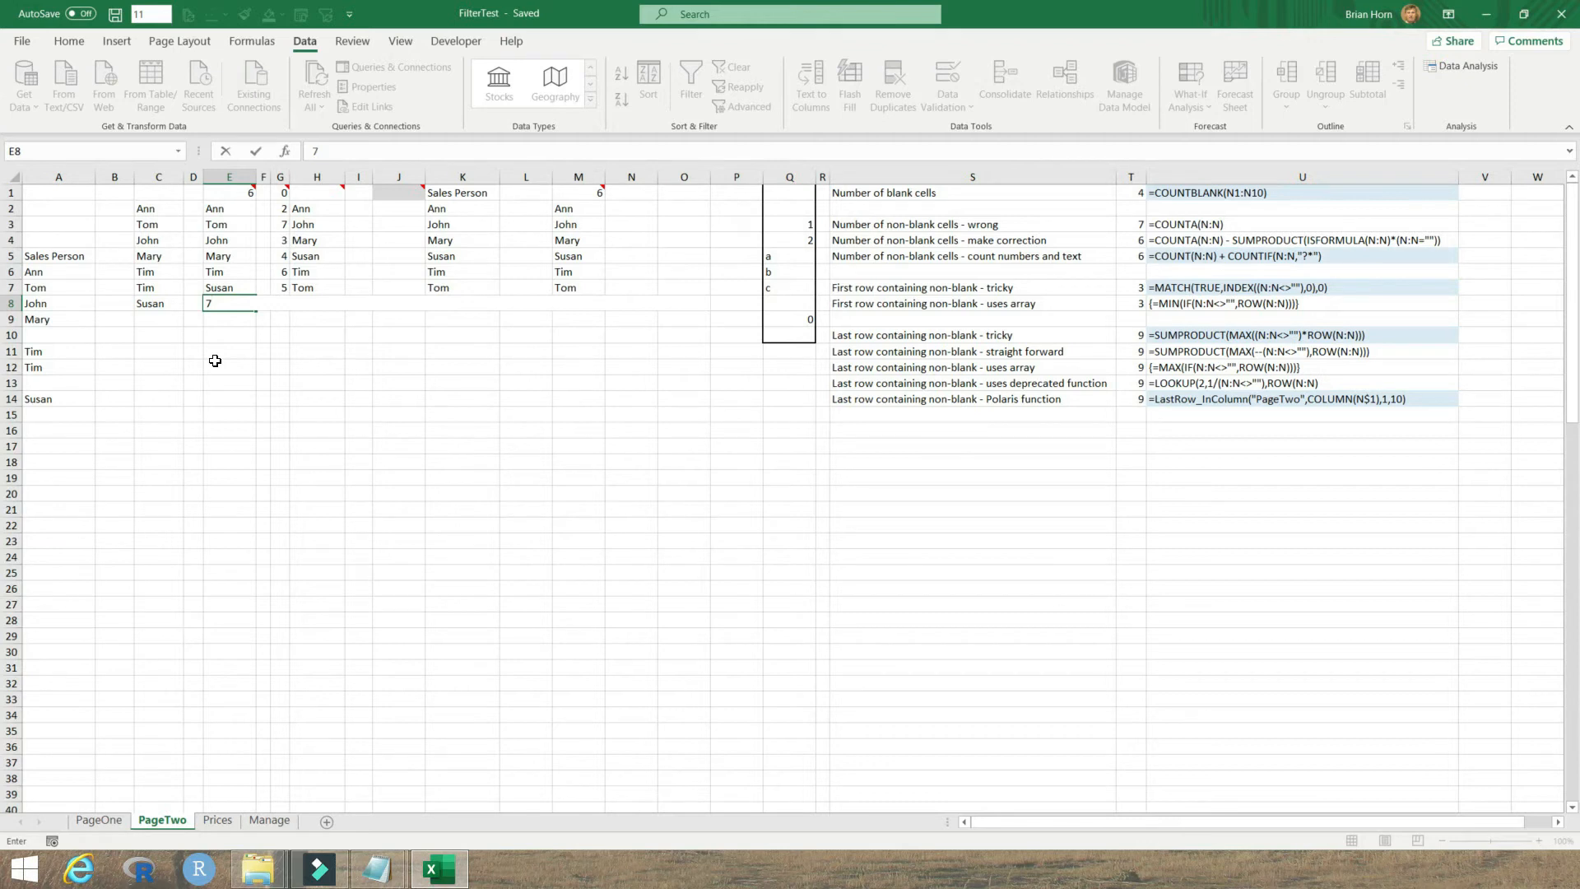
key("Escape")
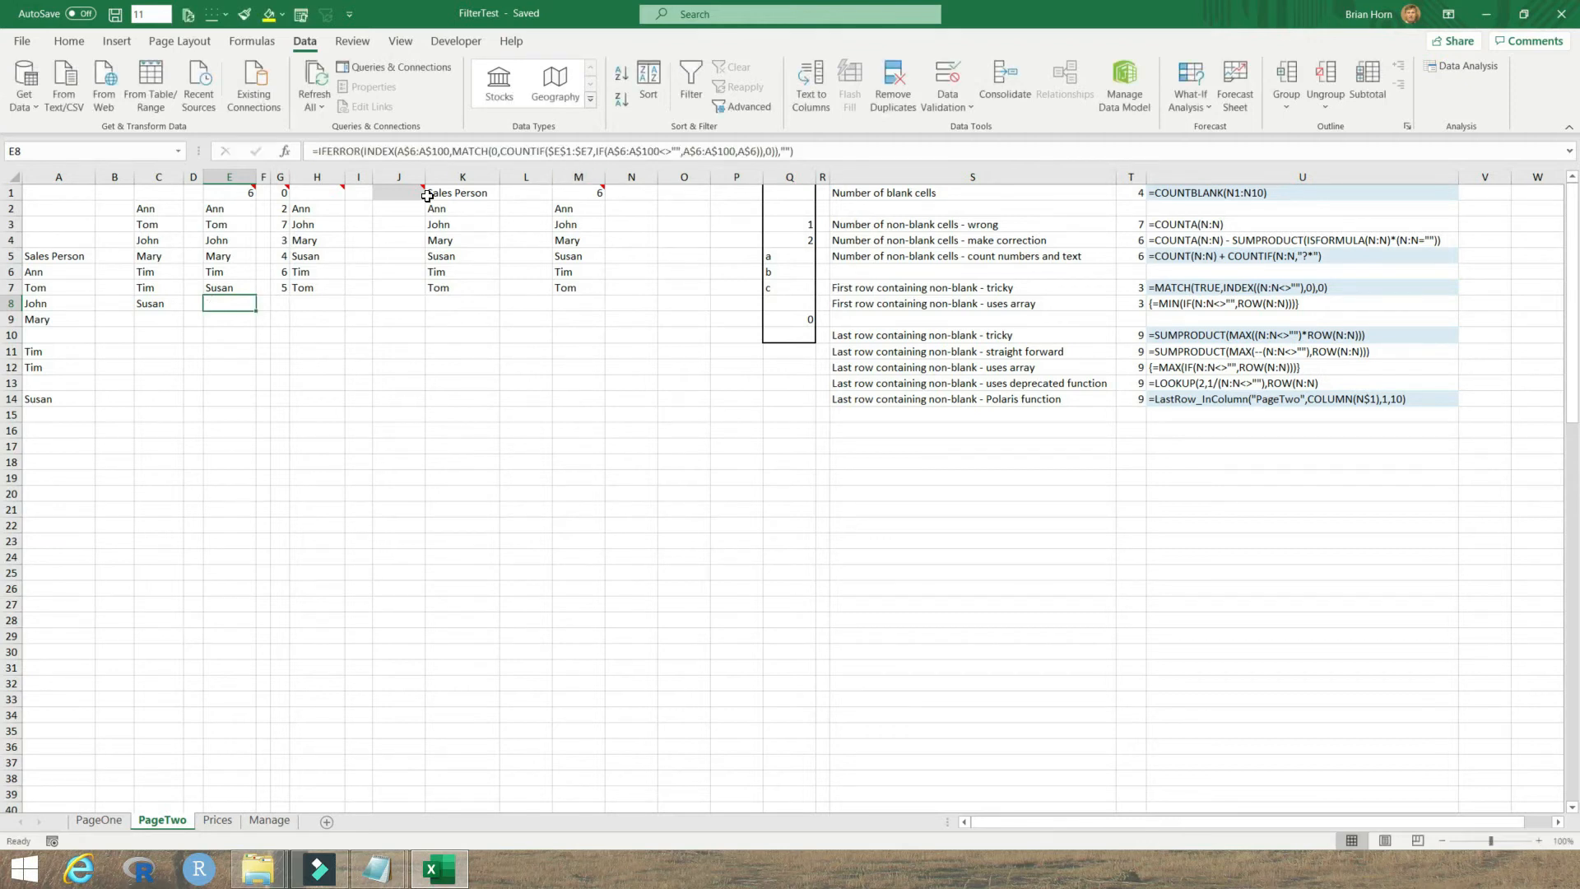
Inspect the COUNT(E$2:E$100) formula in G1 and the E2 criterion and ISTEXT adjustment in G2's ranking formula
left_click(284, 195)
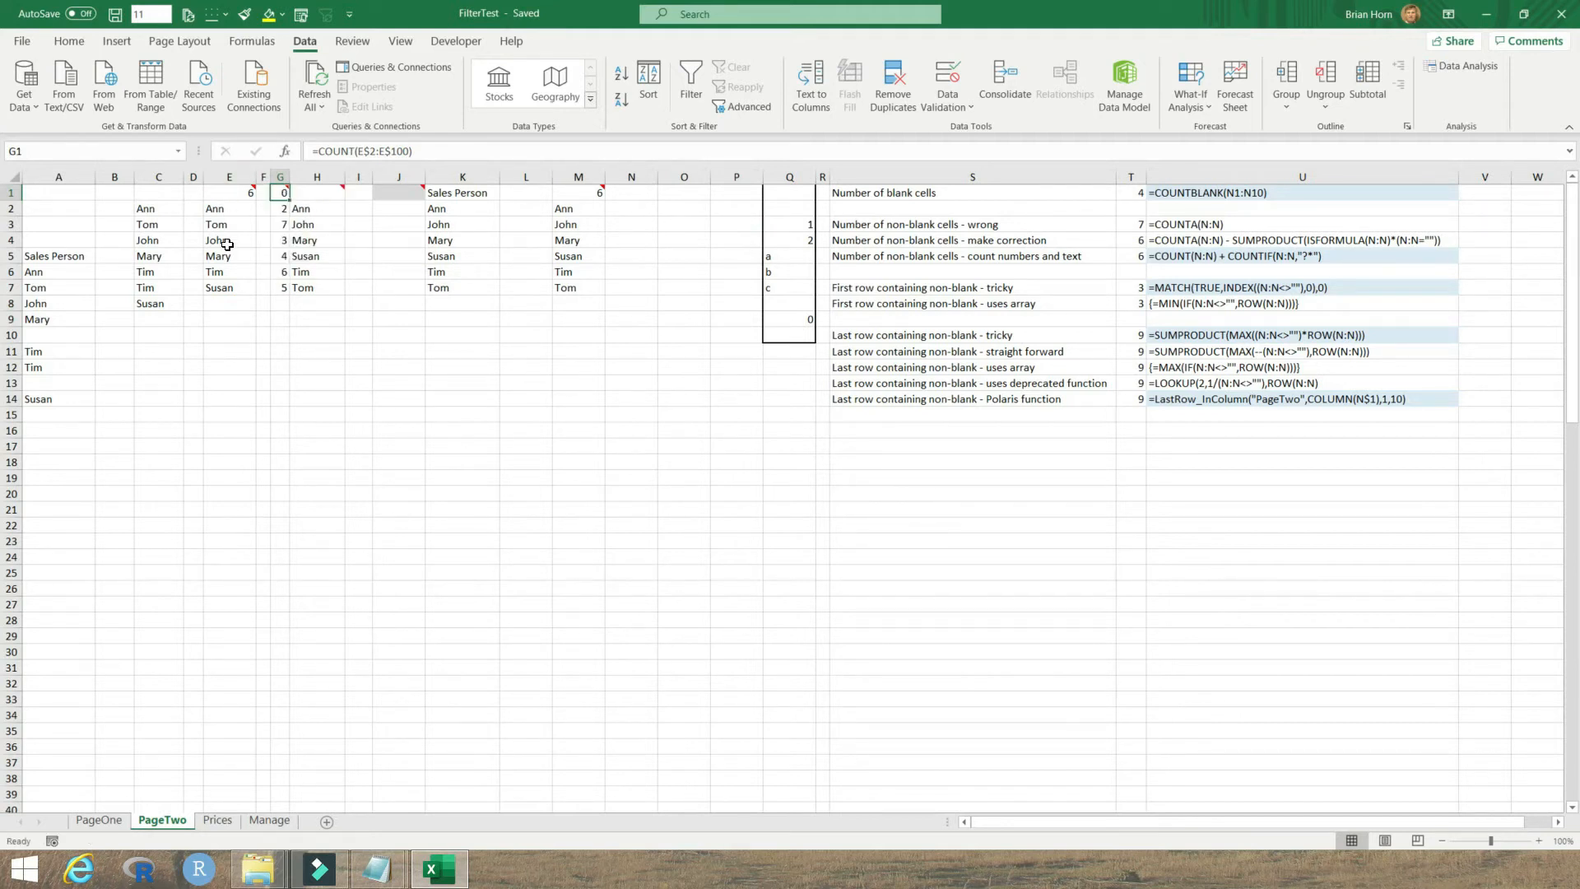
left_click(281, 209)
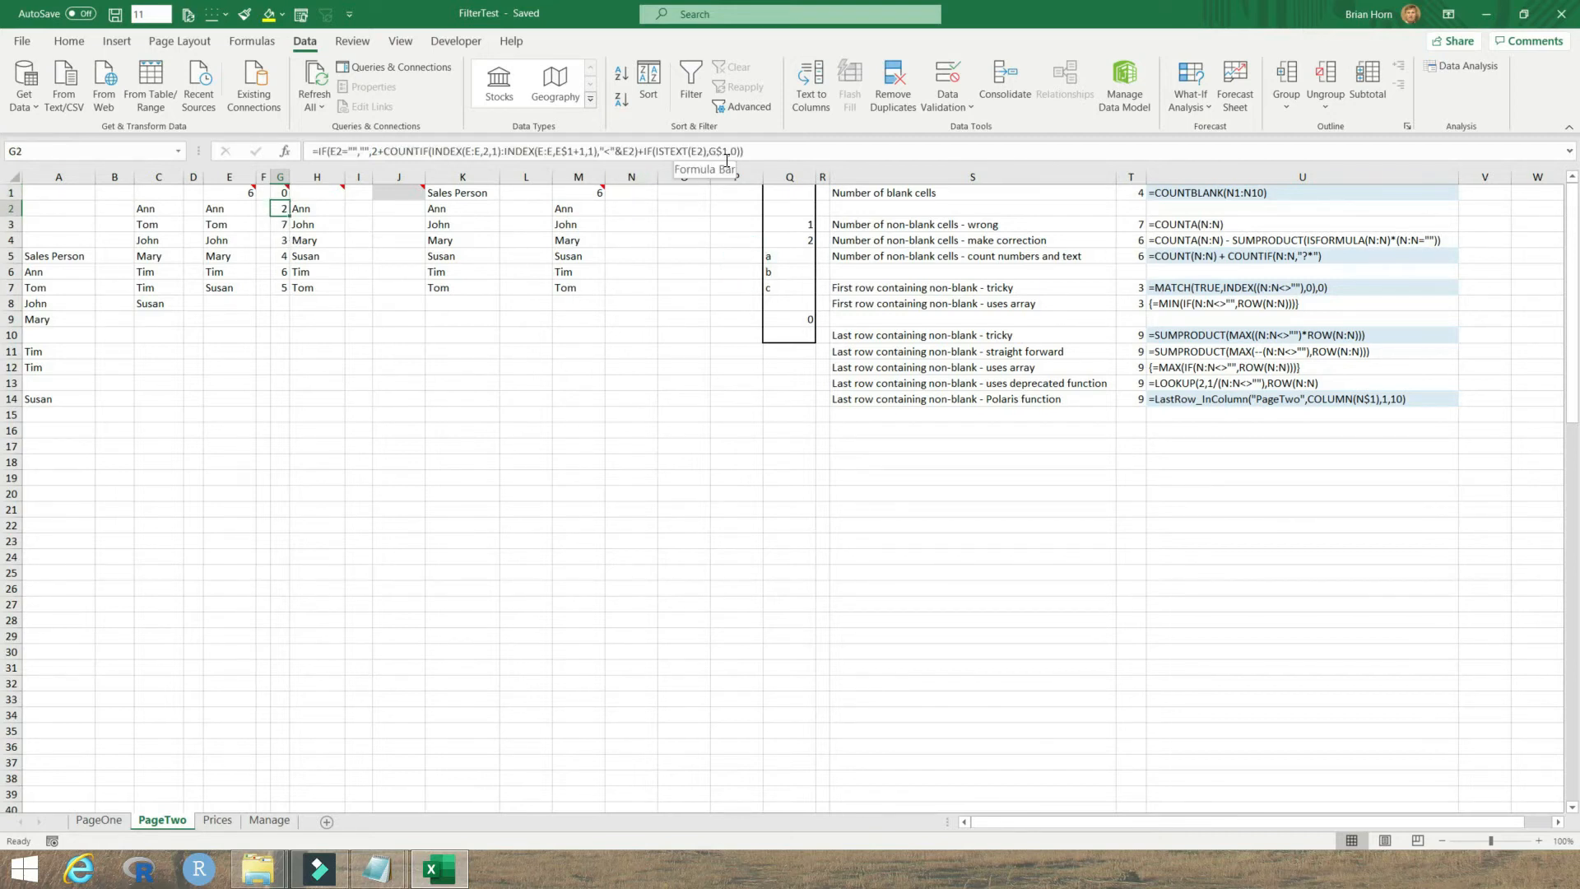
double_click(629, 152)
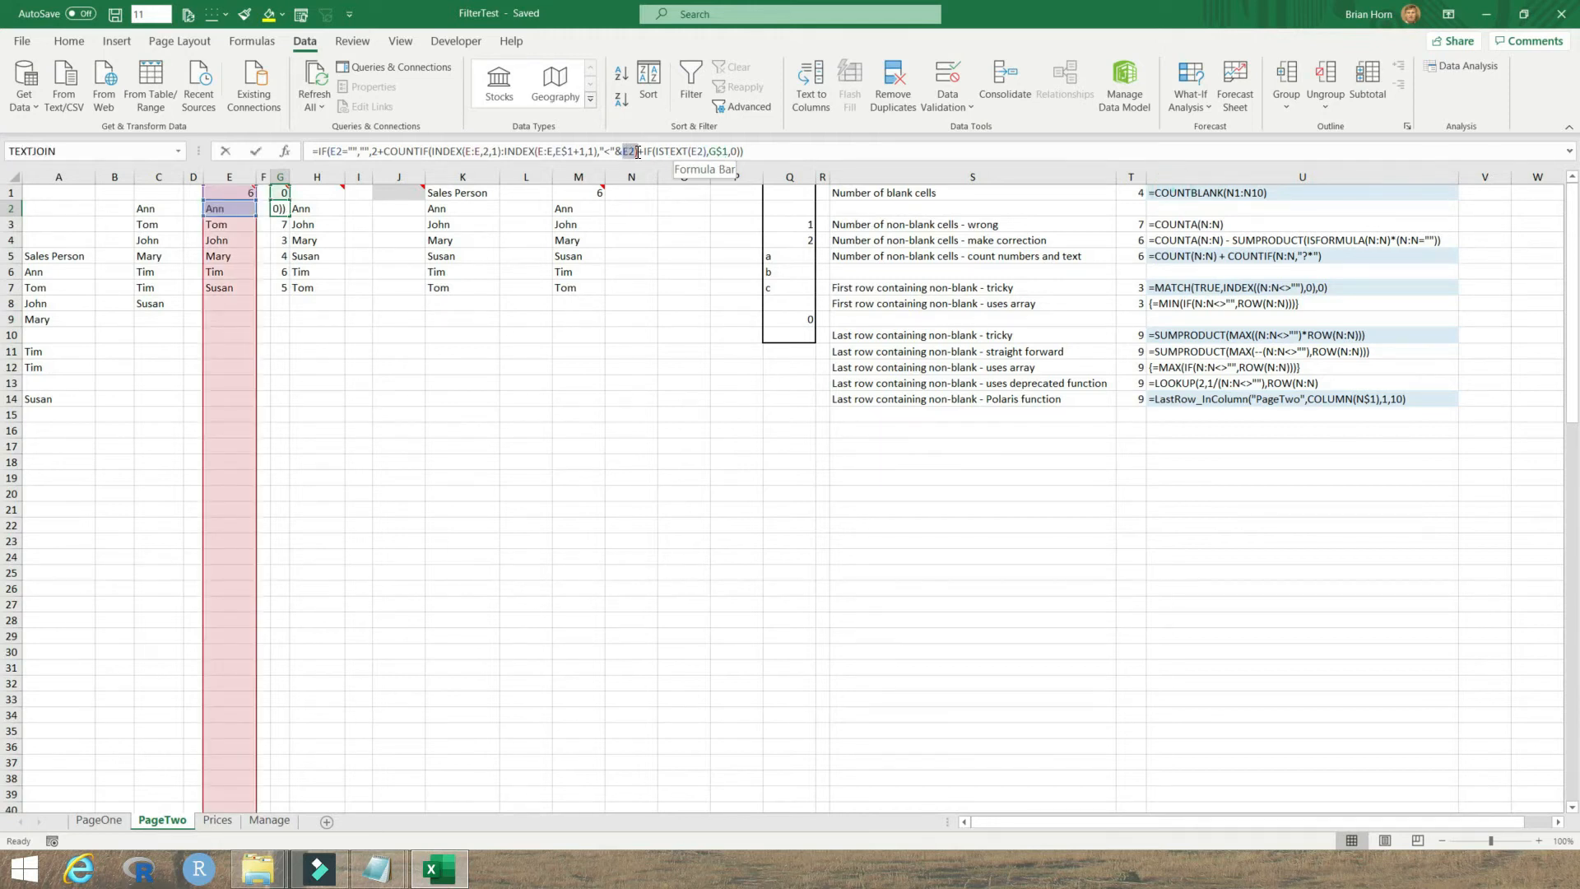
left_click_drag(637, 151, 639, 151)
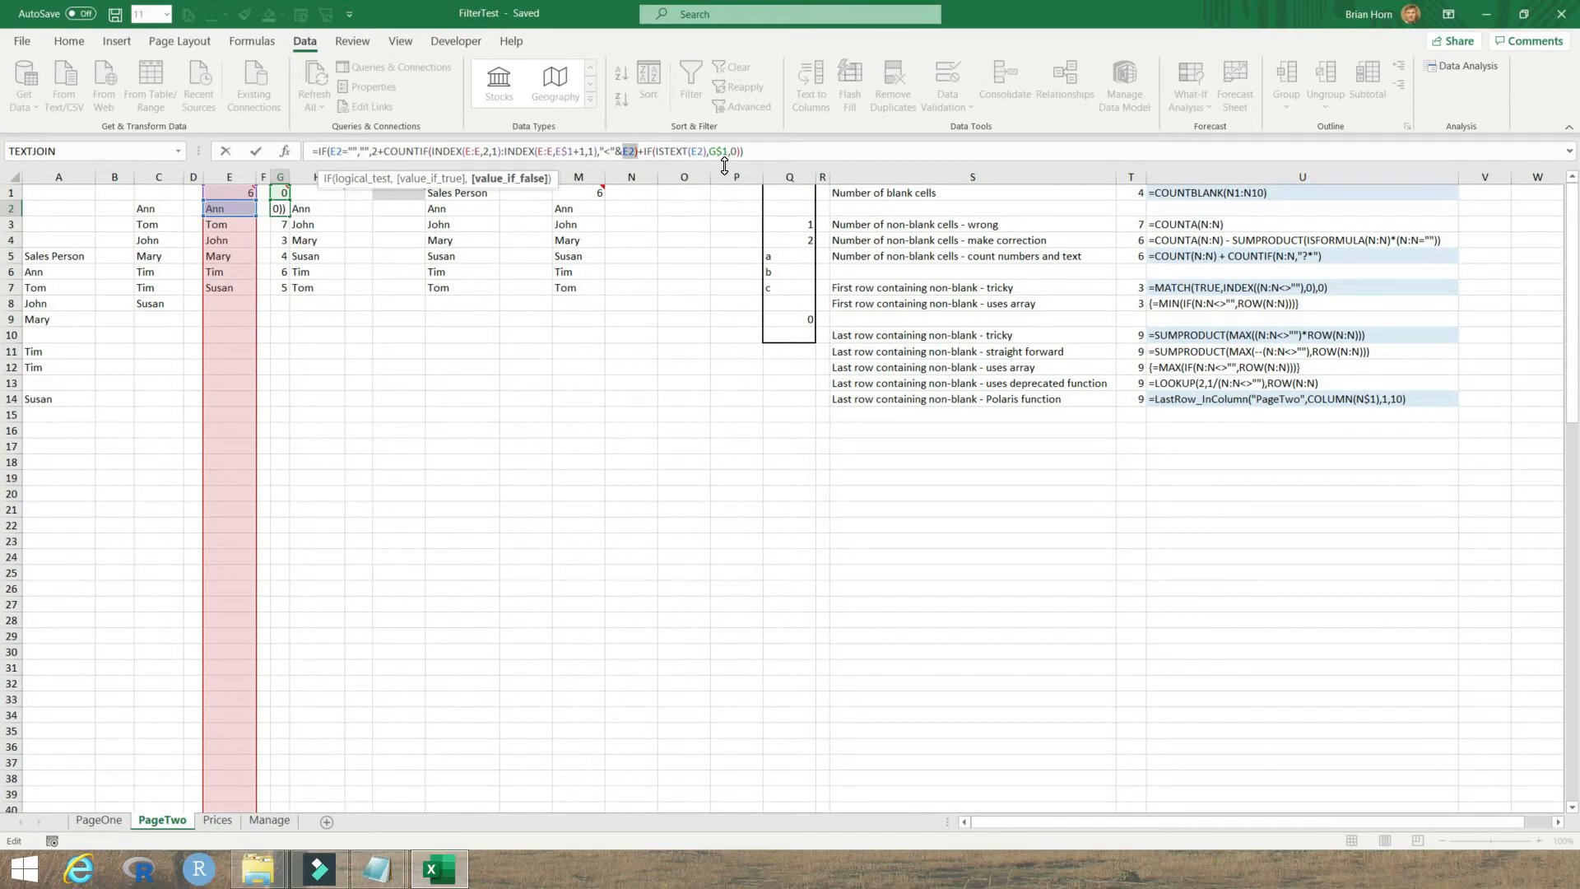
key("ctrl+Return")
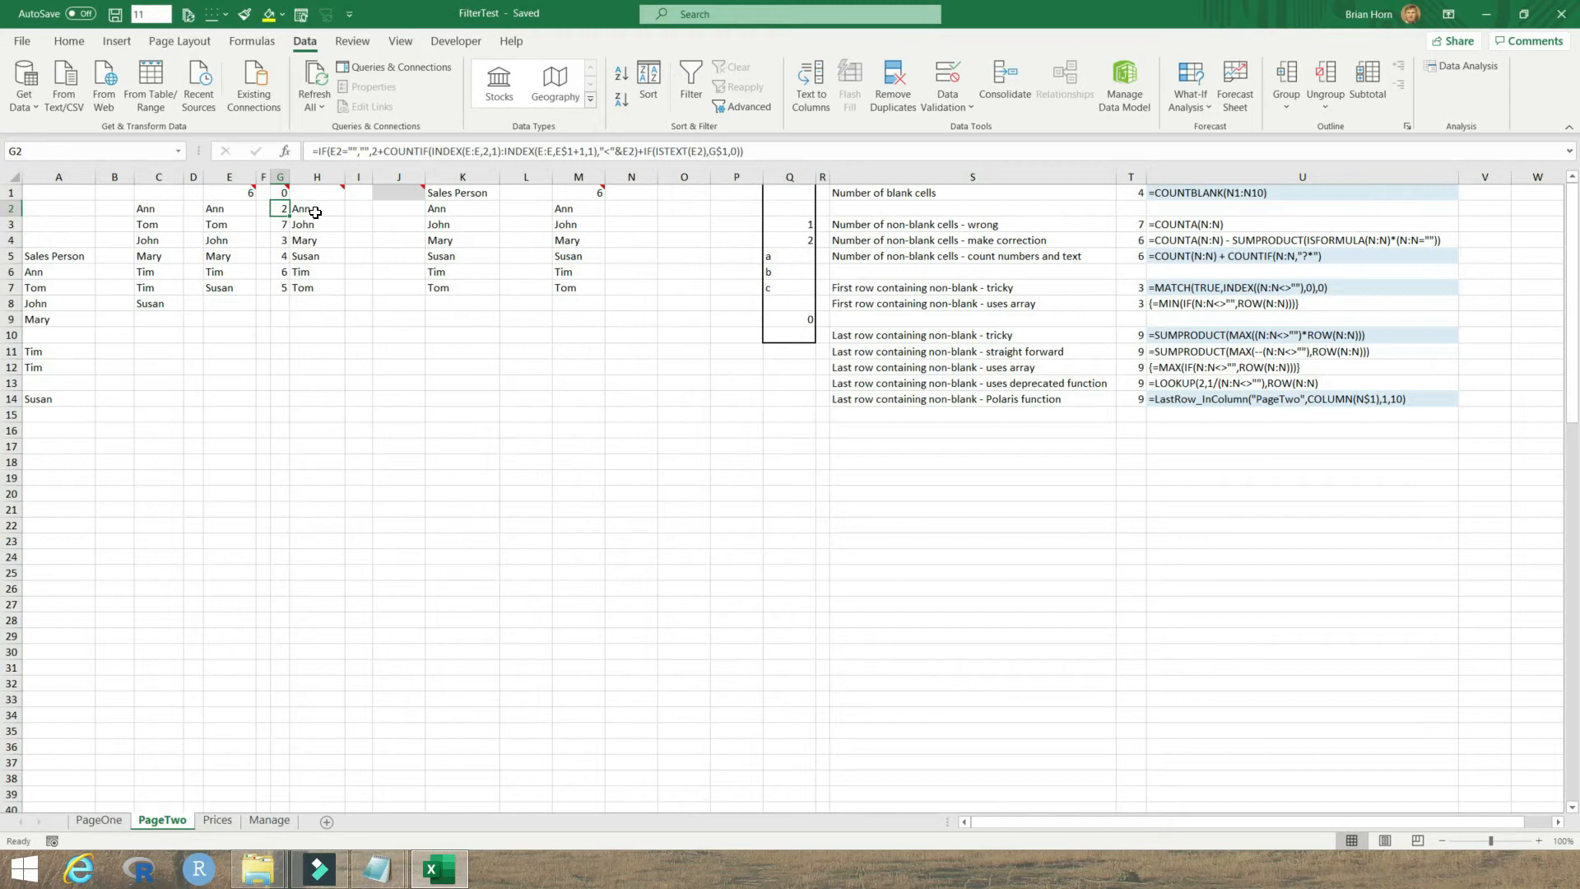
Compare the formulas in G1 and G2 with the alphabetizing formulas in H2 and H3 and the distinct-values formula in E3
left_click(280, 193)
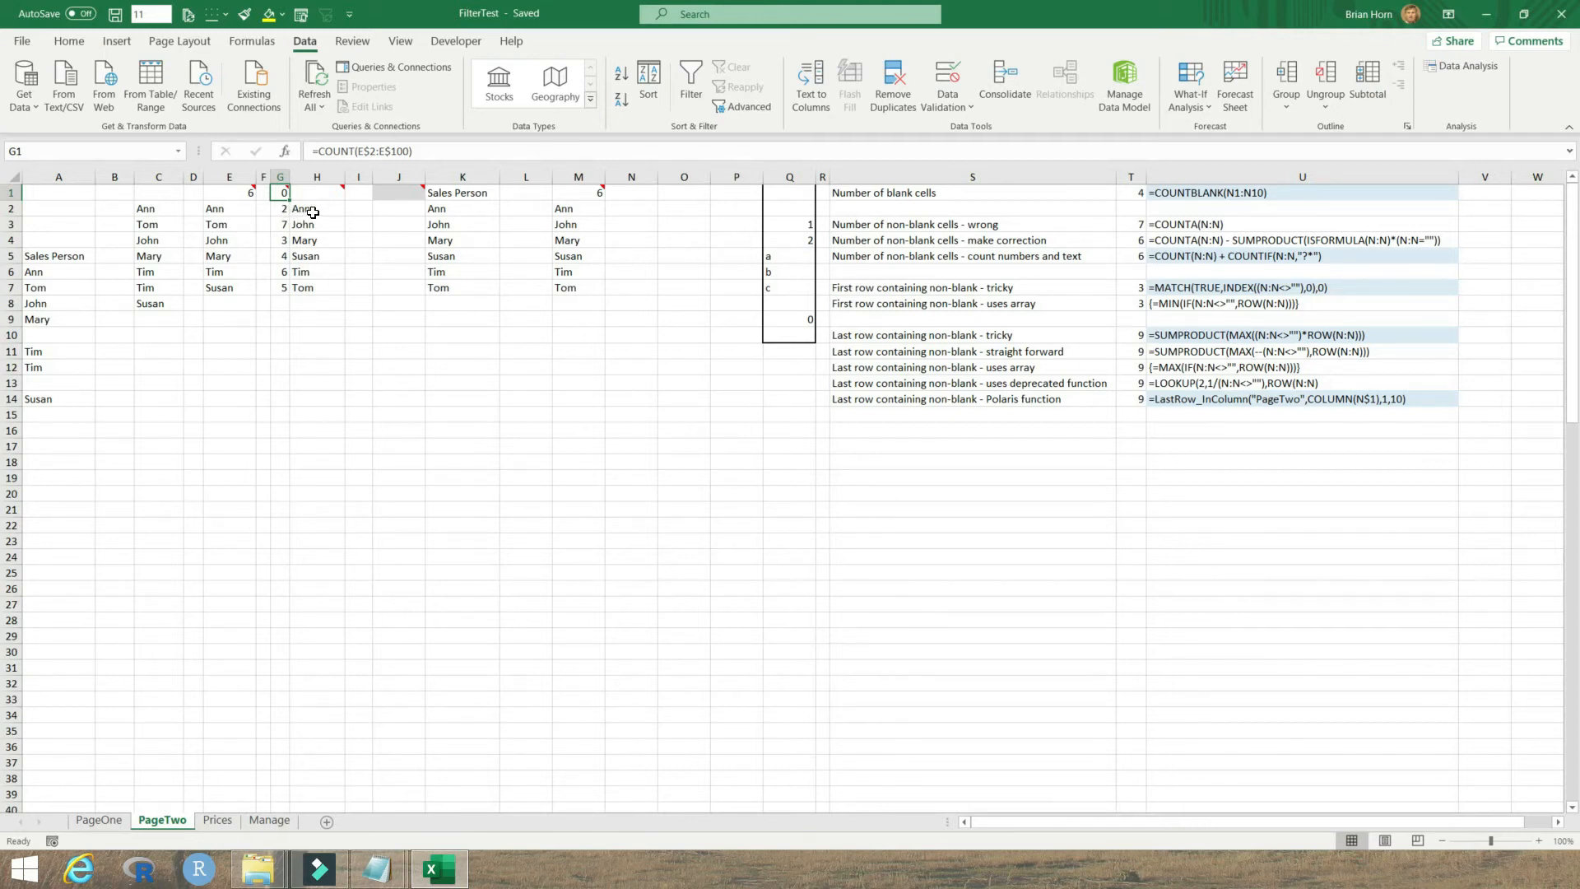
left_click(313, 213)
left_click(282, 211)
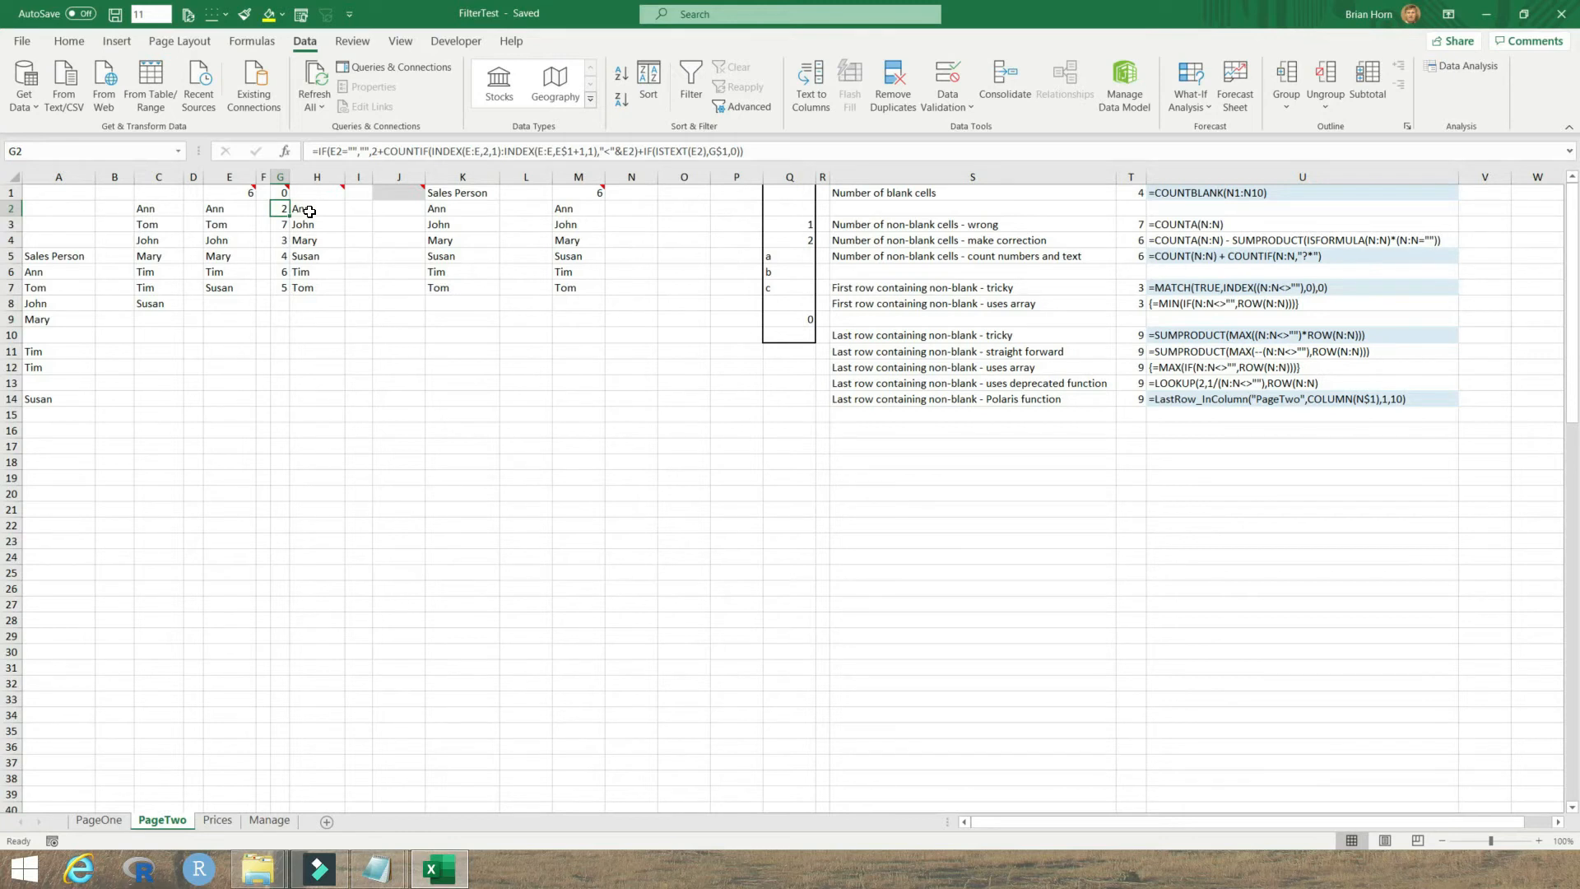
left_click(308, 224)
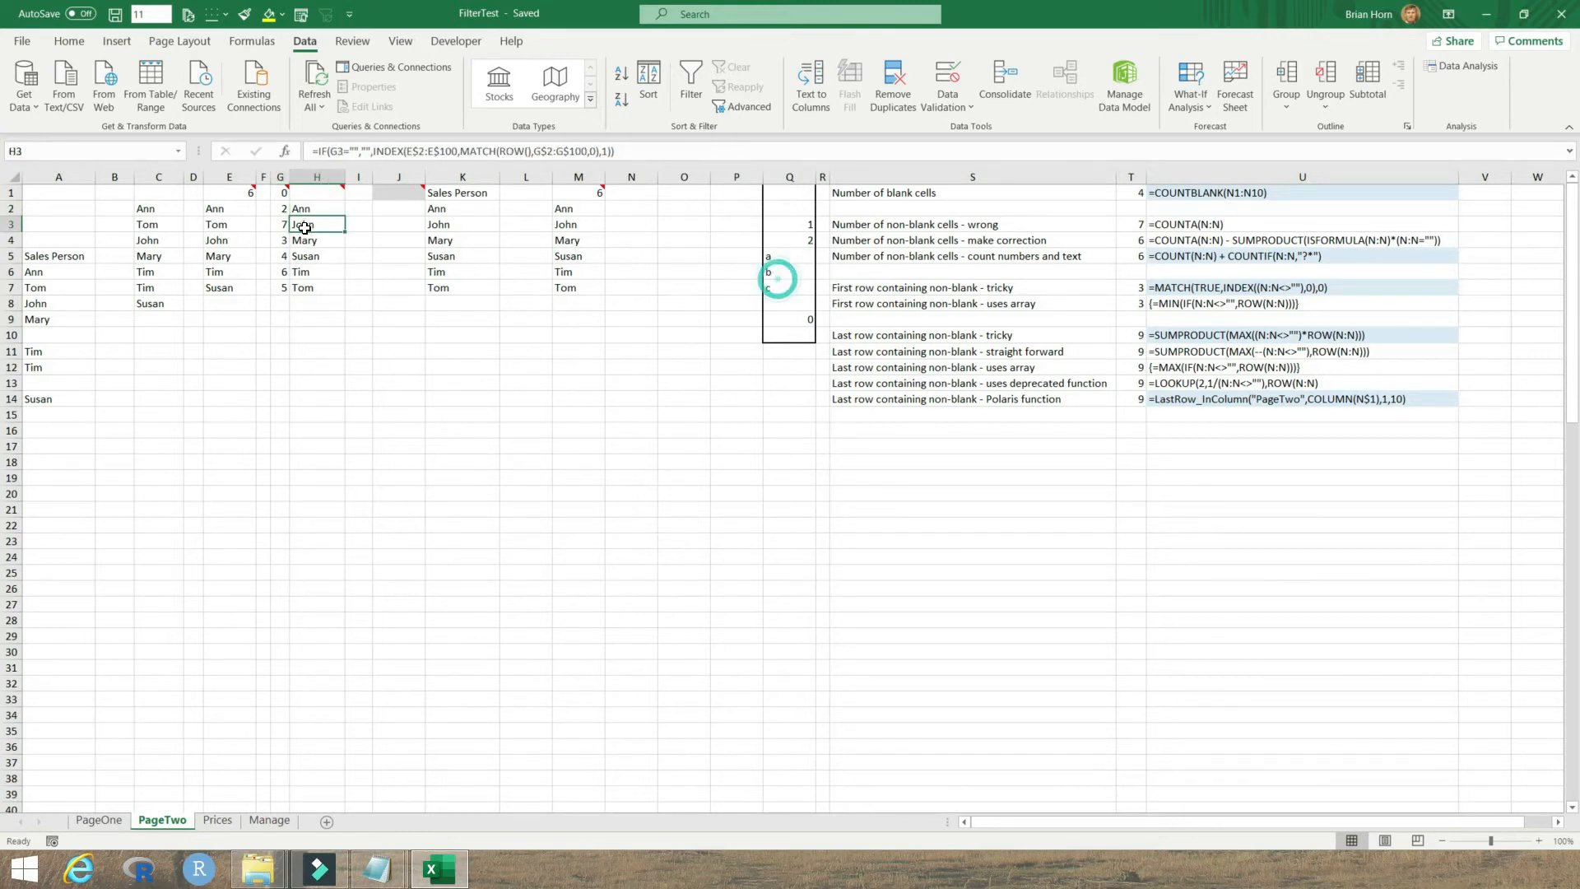
left_click(229, 227)
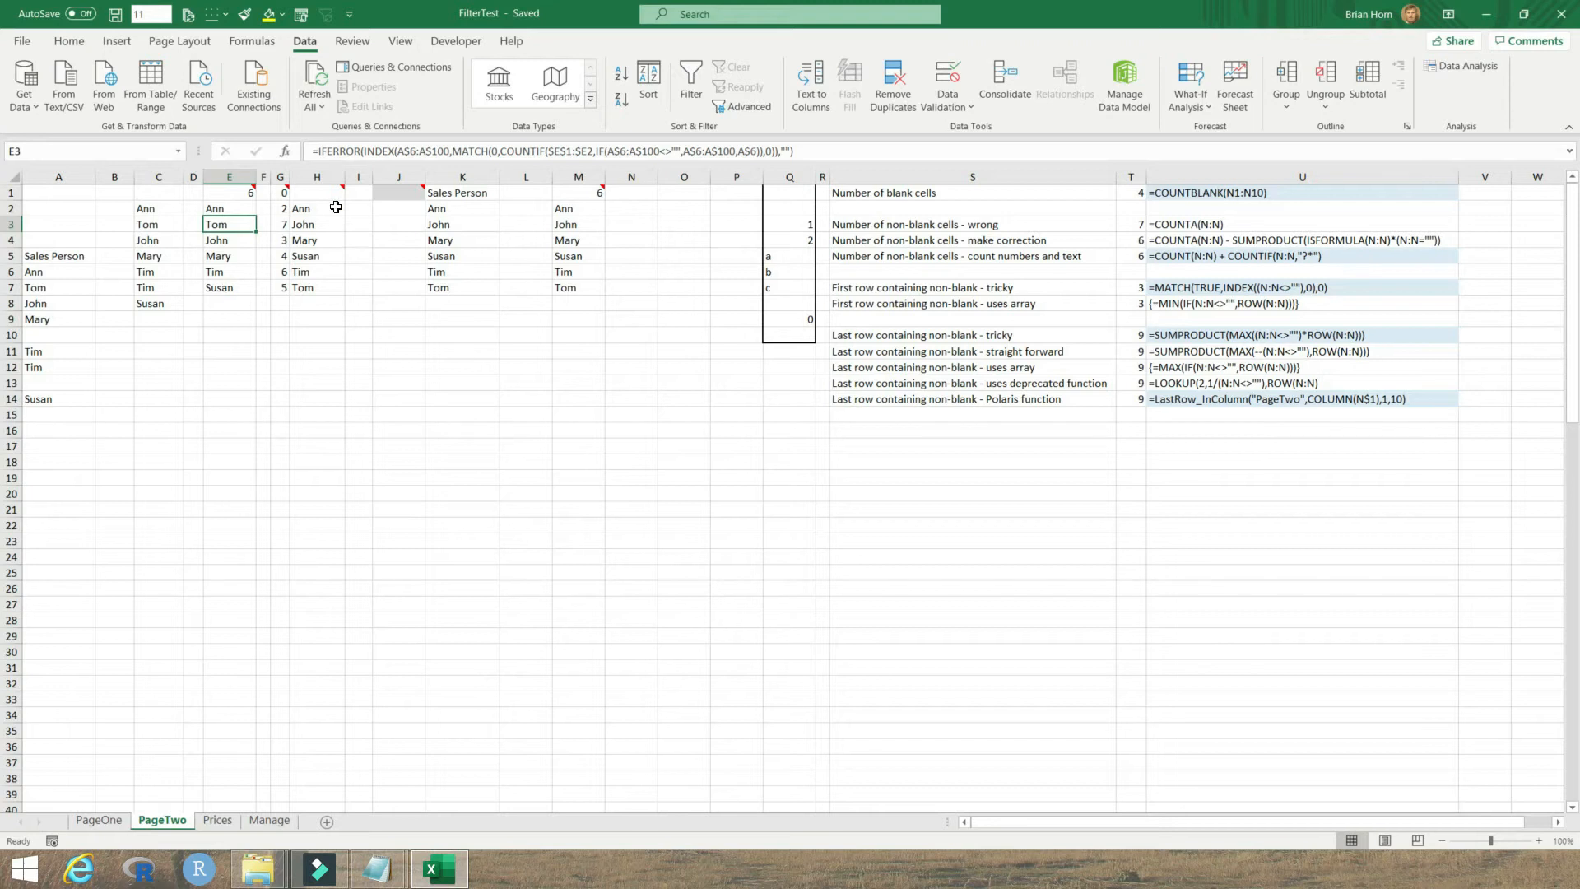
Inspect the 2+ offset in front of COUNTIF in G2's ranking formula, and view the matching formula in G3
left_click(281, 209)
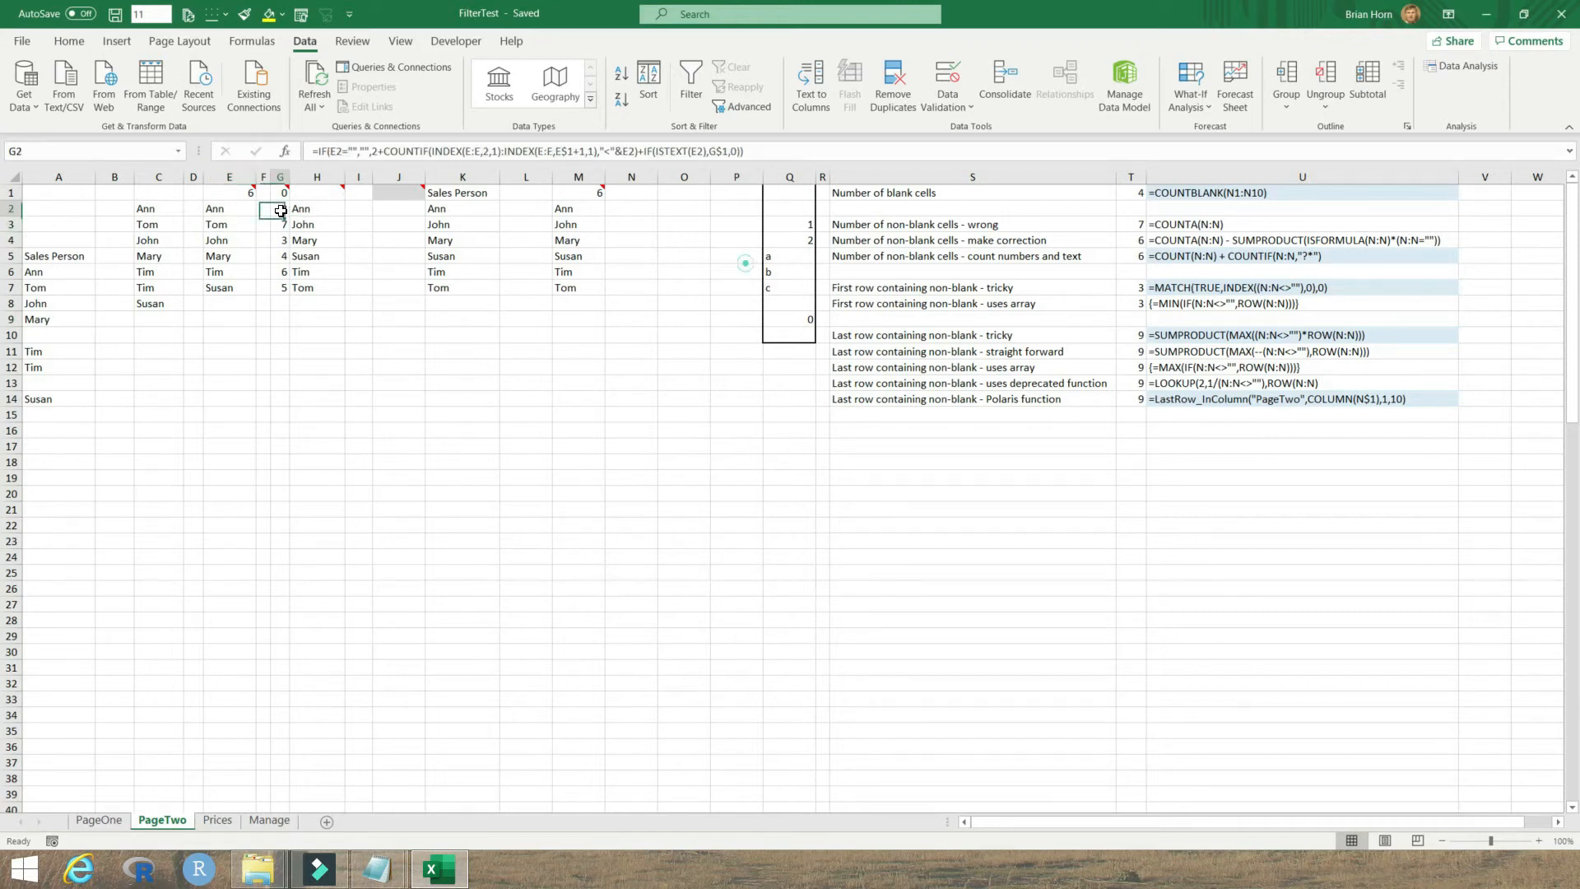
double_click(375, 153)
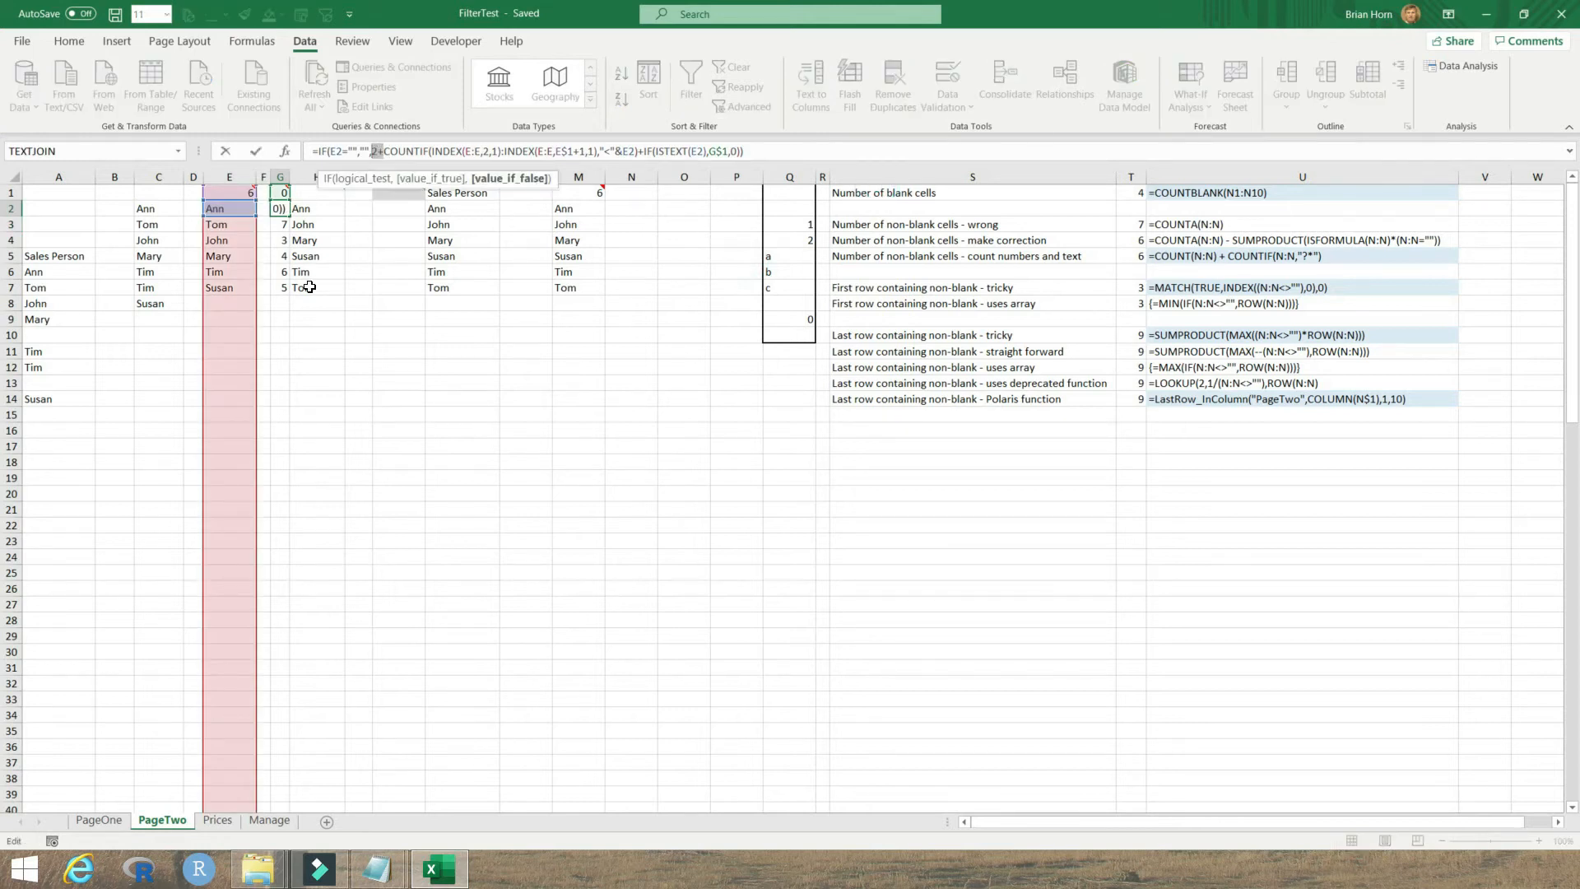
key("Return")
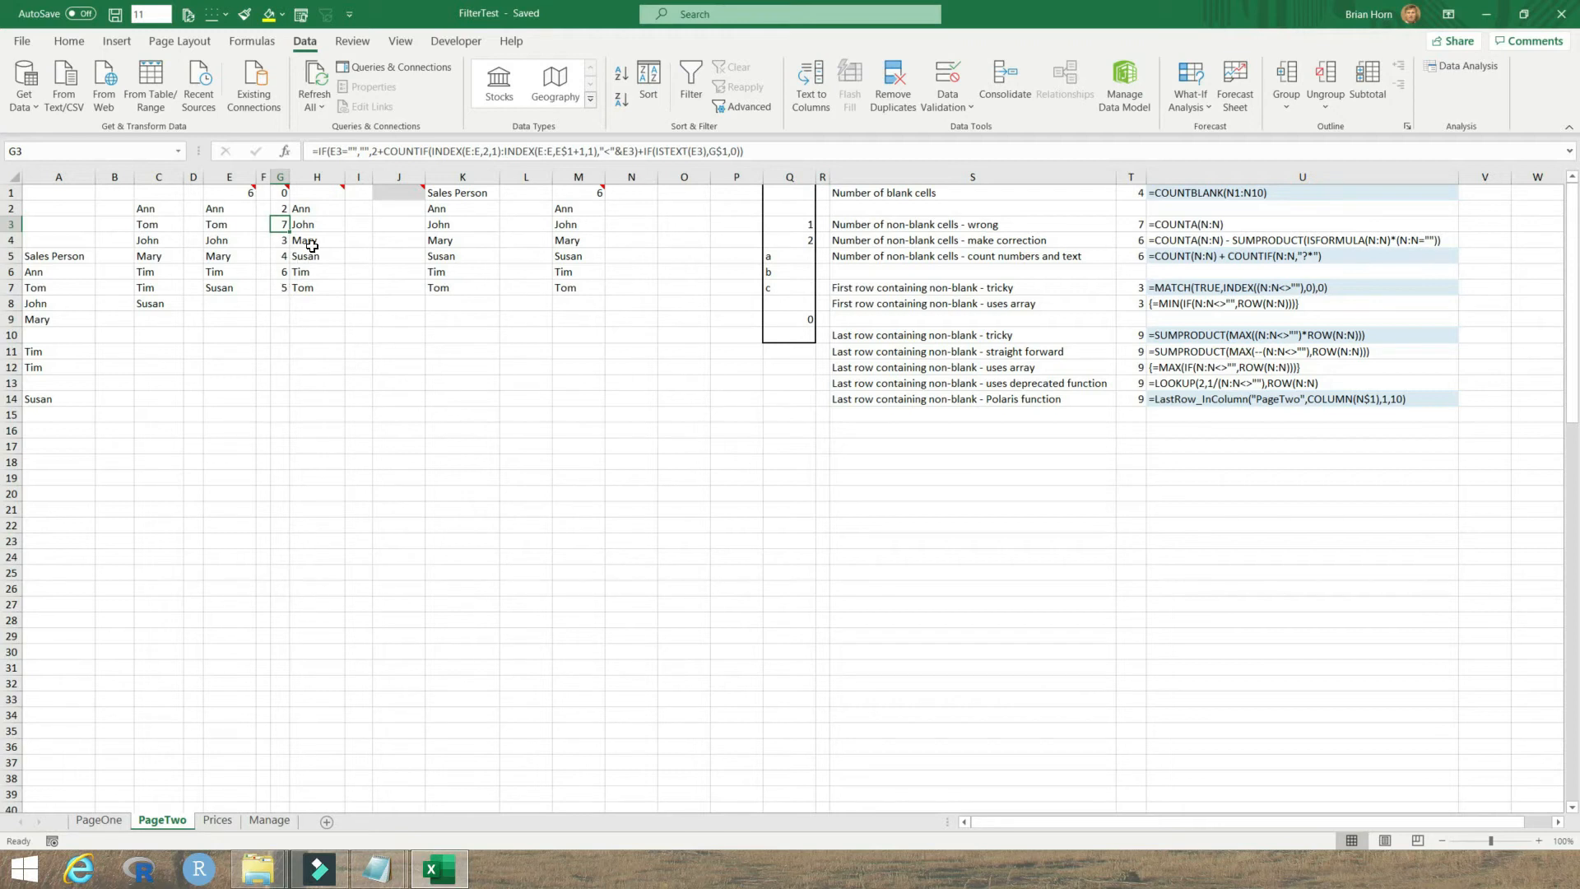
Review the INDEX/MATCH(ROW()) alphabetizing formulas in H2:H7, and highlight the distinct names in E2:E7 that they draw from
left_click(317, 211)
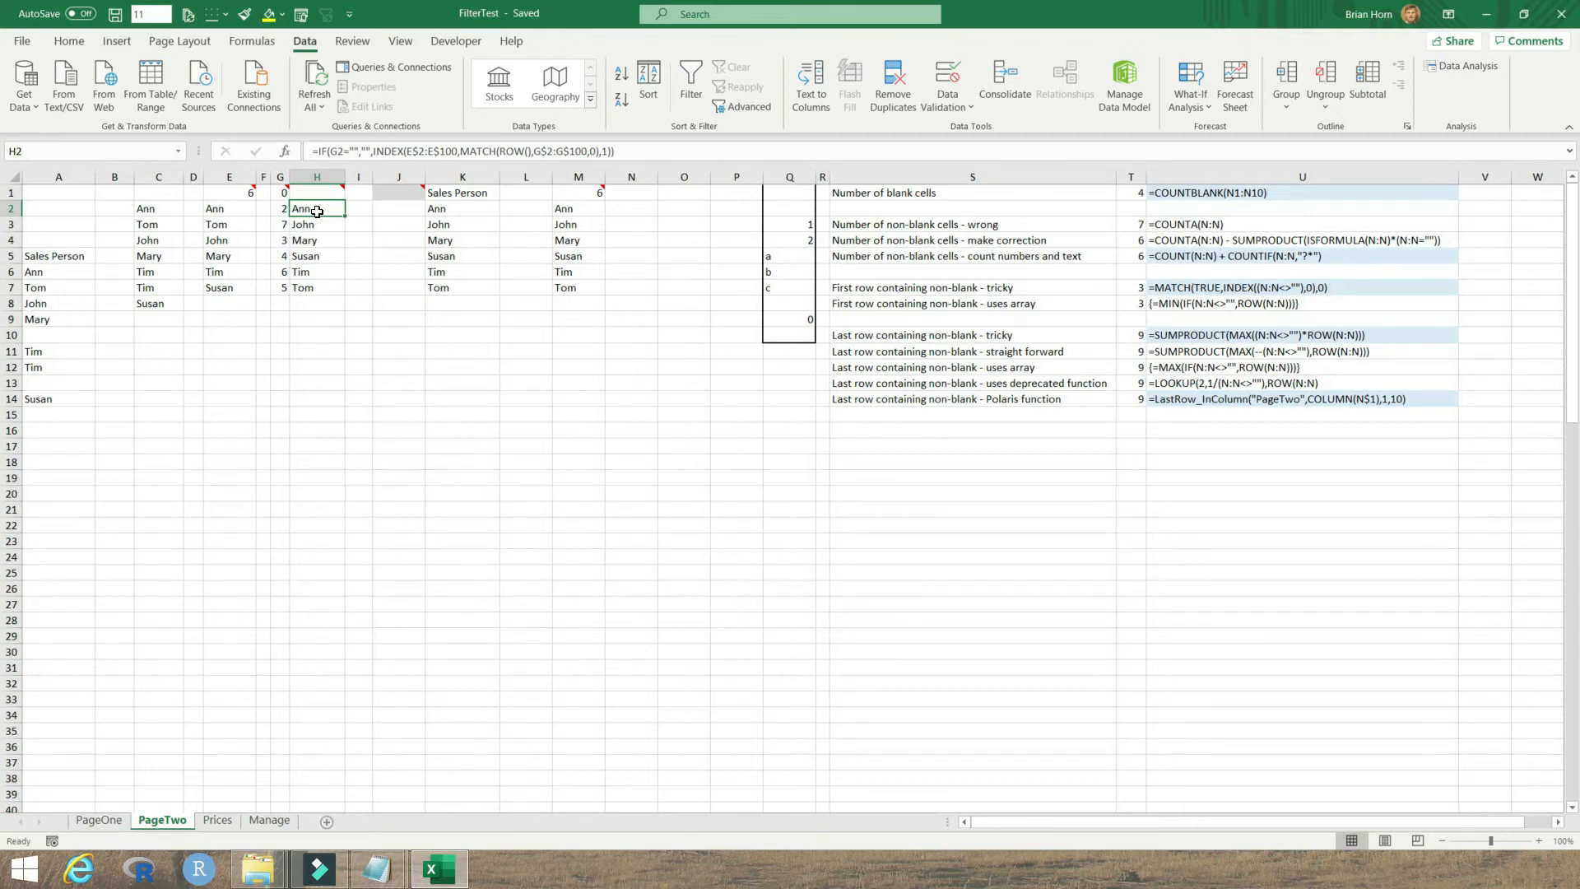
key("Down")
key("Down")
key("Down")
key("Down")
key("Down")
left_click_drag(221, 211, 220, 282)
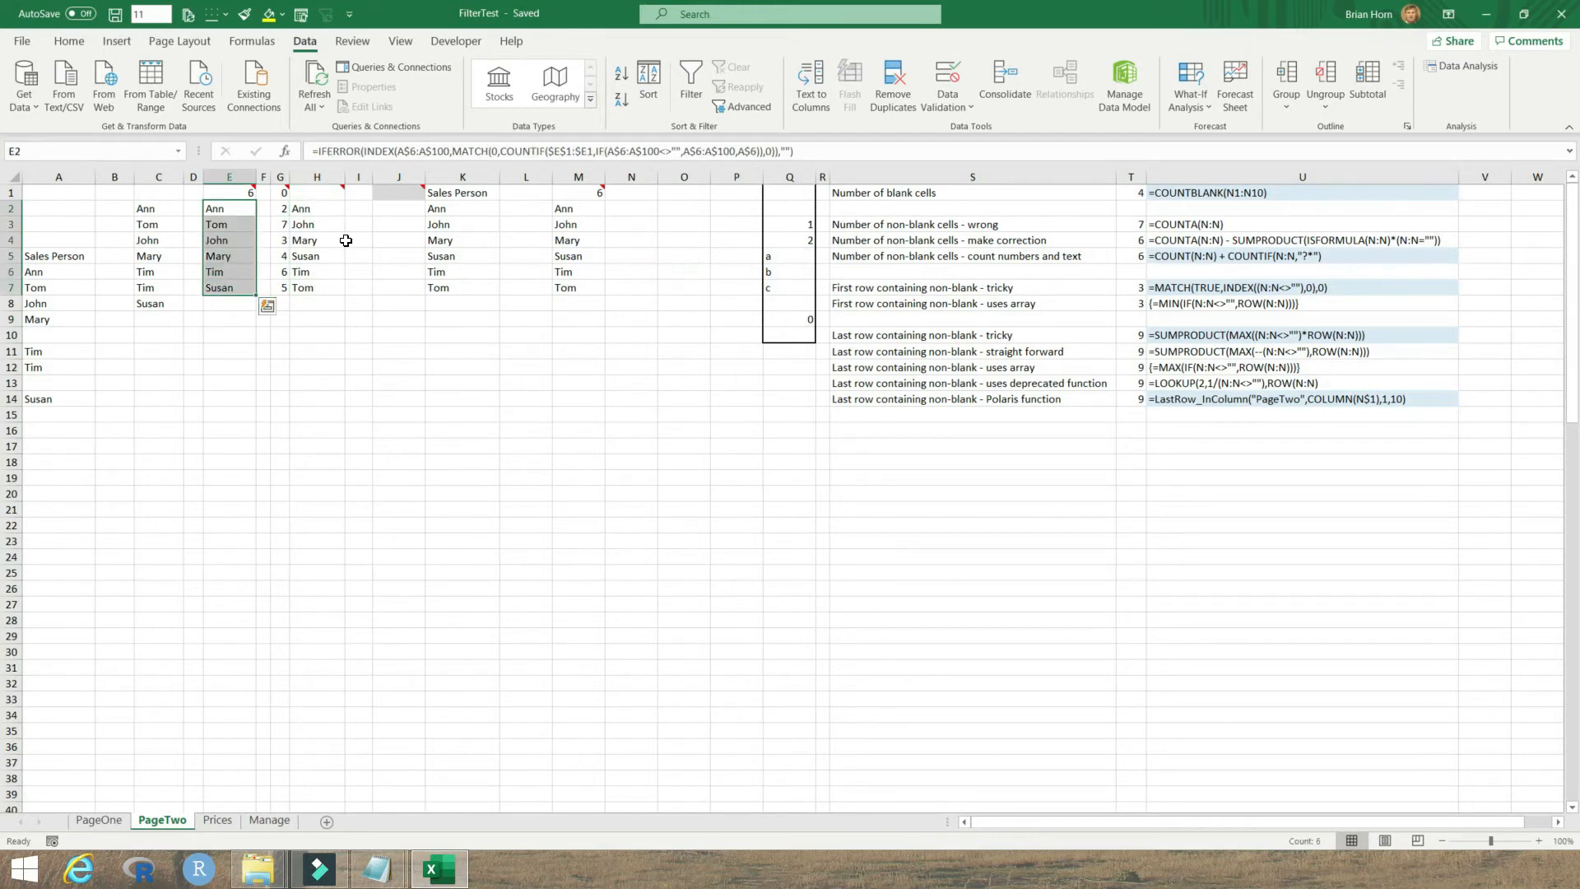
Recheck the 2+ term in G2's ranking formula against the MATCH(ROW()) lookup in H2's alphabetizing formula
left_click(283, 209)
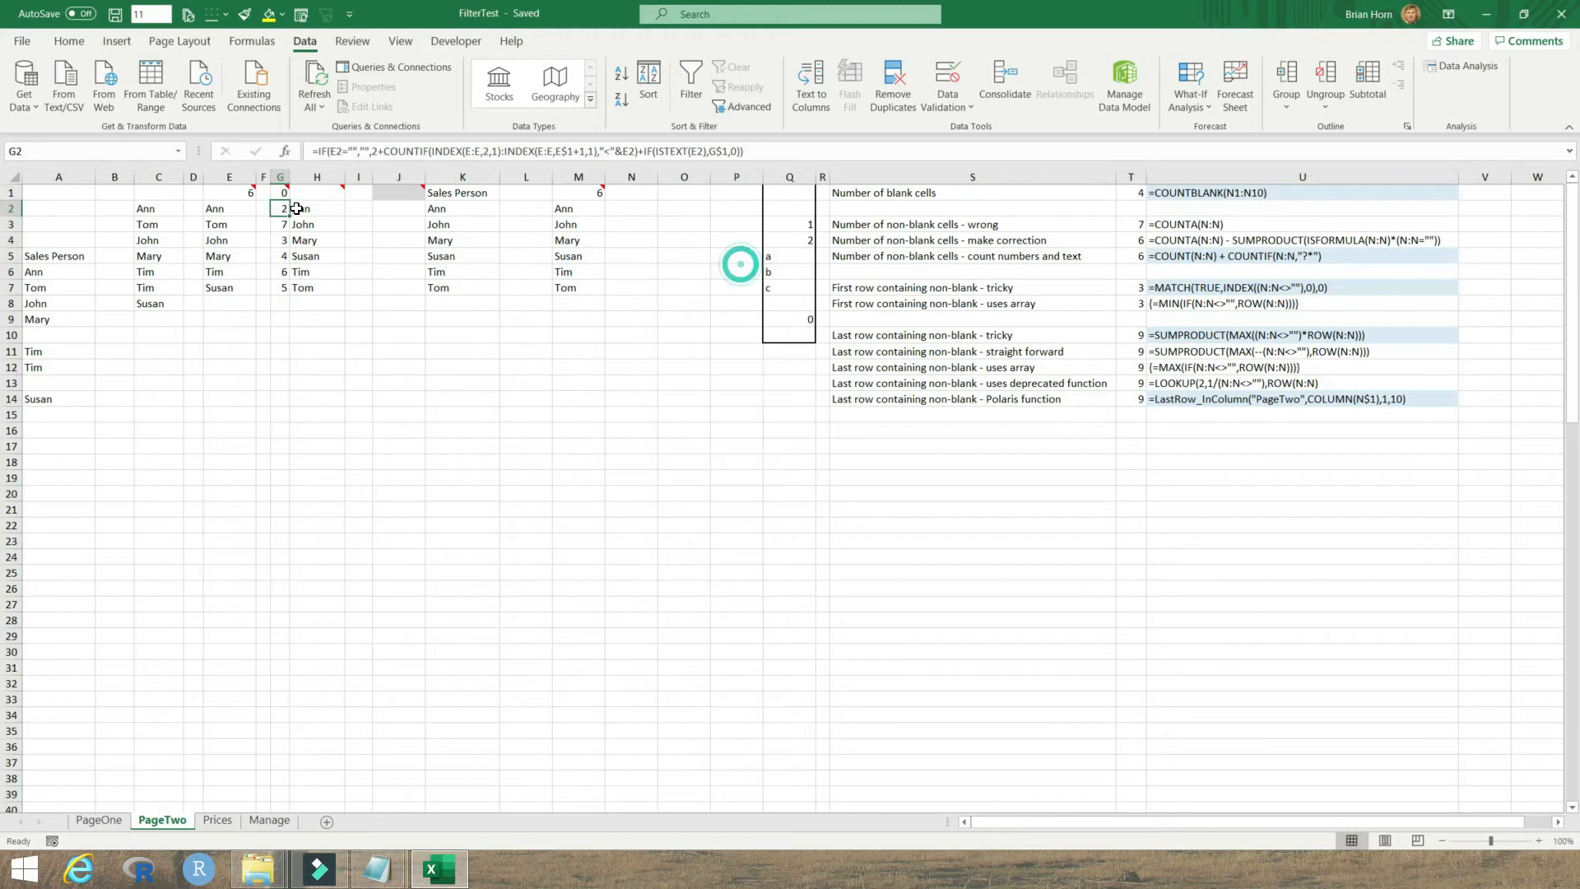
key("F2")
left_click_drag(385, 152, 371, 151)
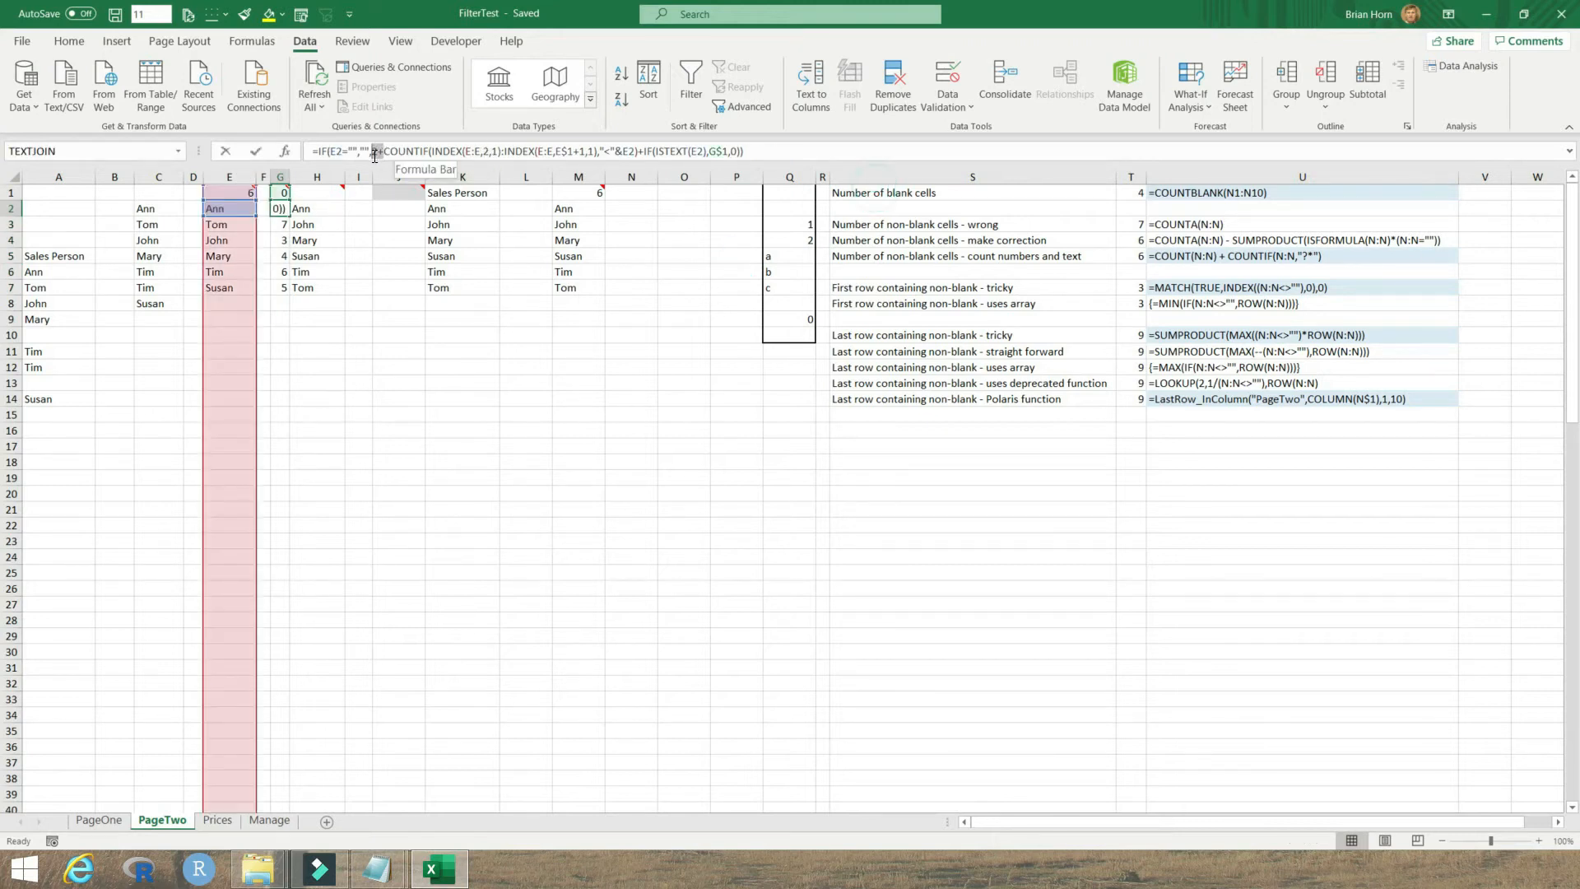
key("Escape")
left_click(322, 215)
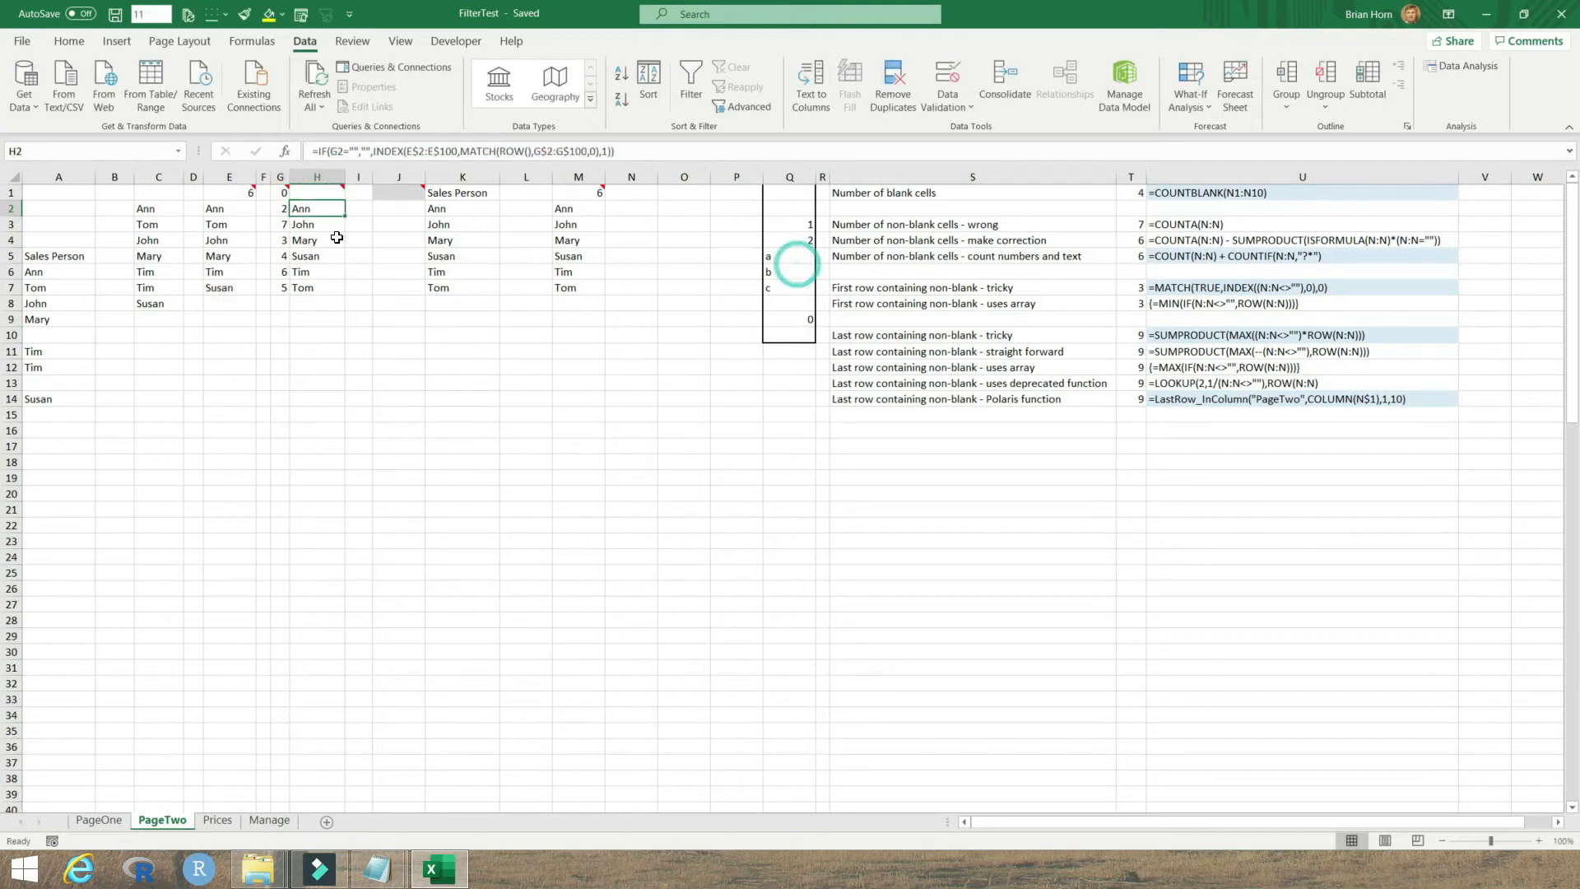
Trace the alphabetizing formulas in H2:H7 against the distinct names in column E, and highlight the sorted names in H2:H7
left_click(225, 212)
left_click(316, 211)
left_click(313, 226)
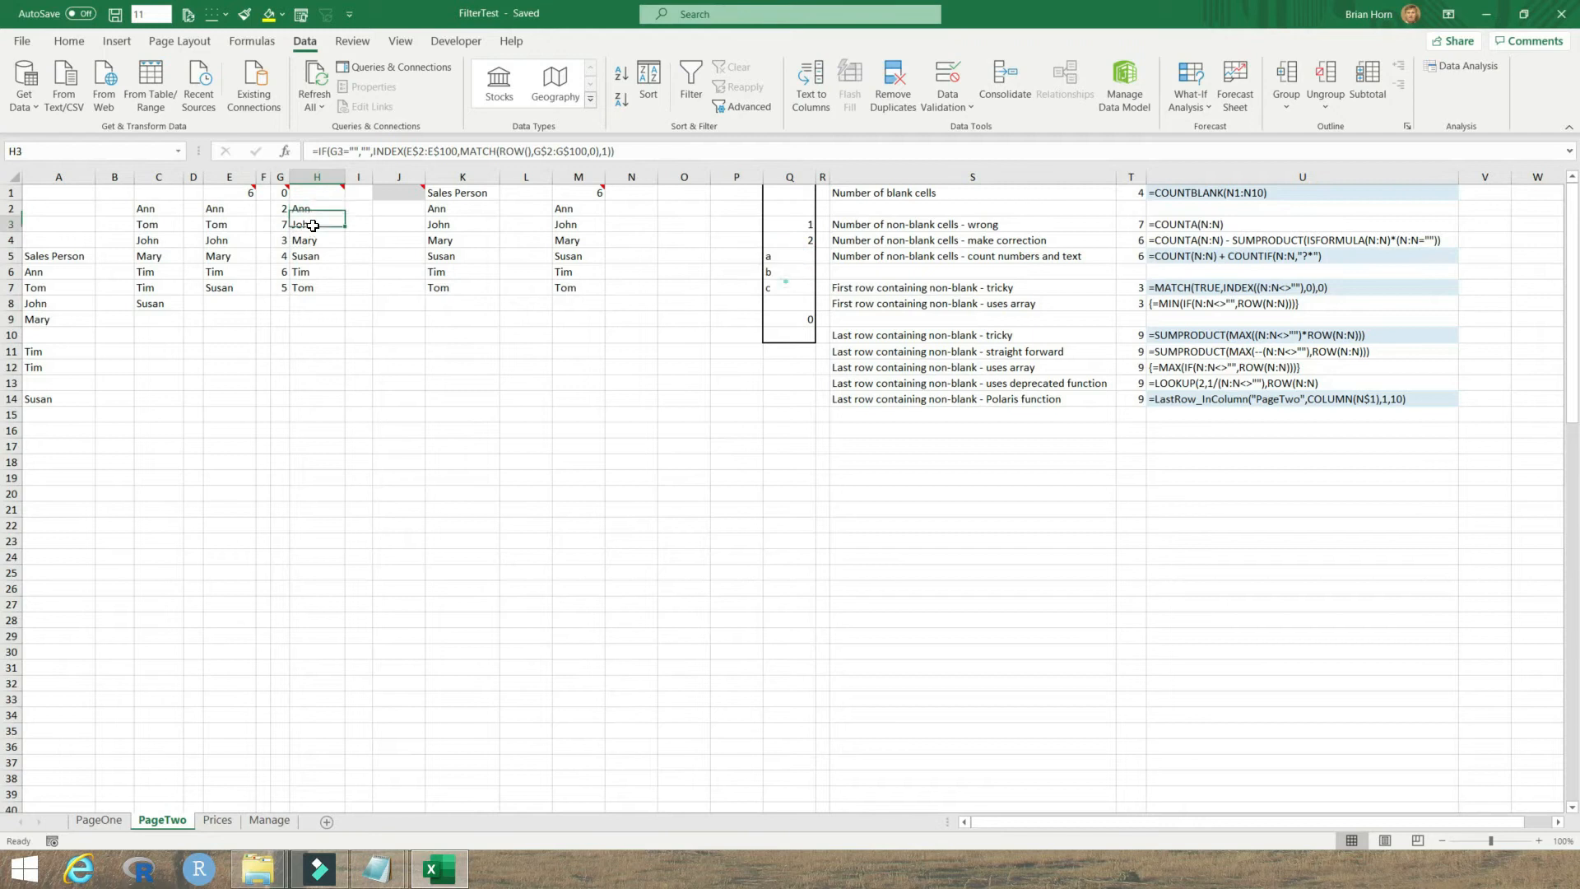
left_click(223, 244)
left_click(306, 227)
left_click(308, 241)
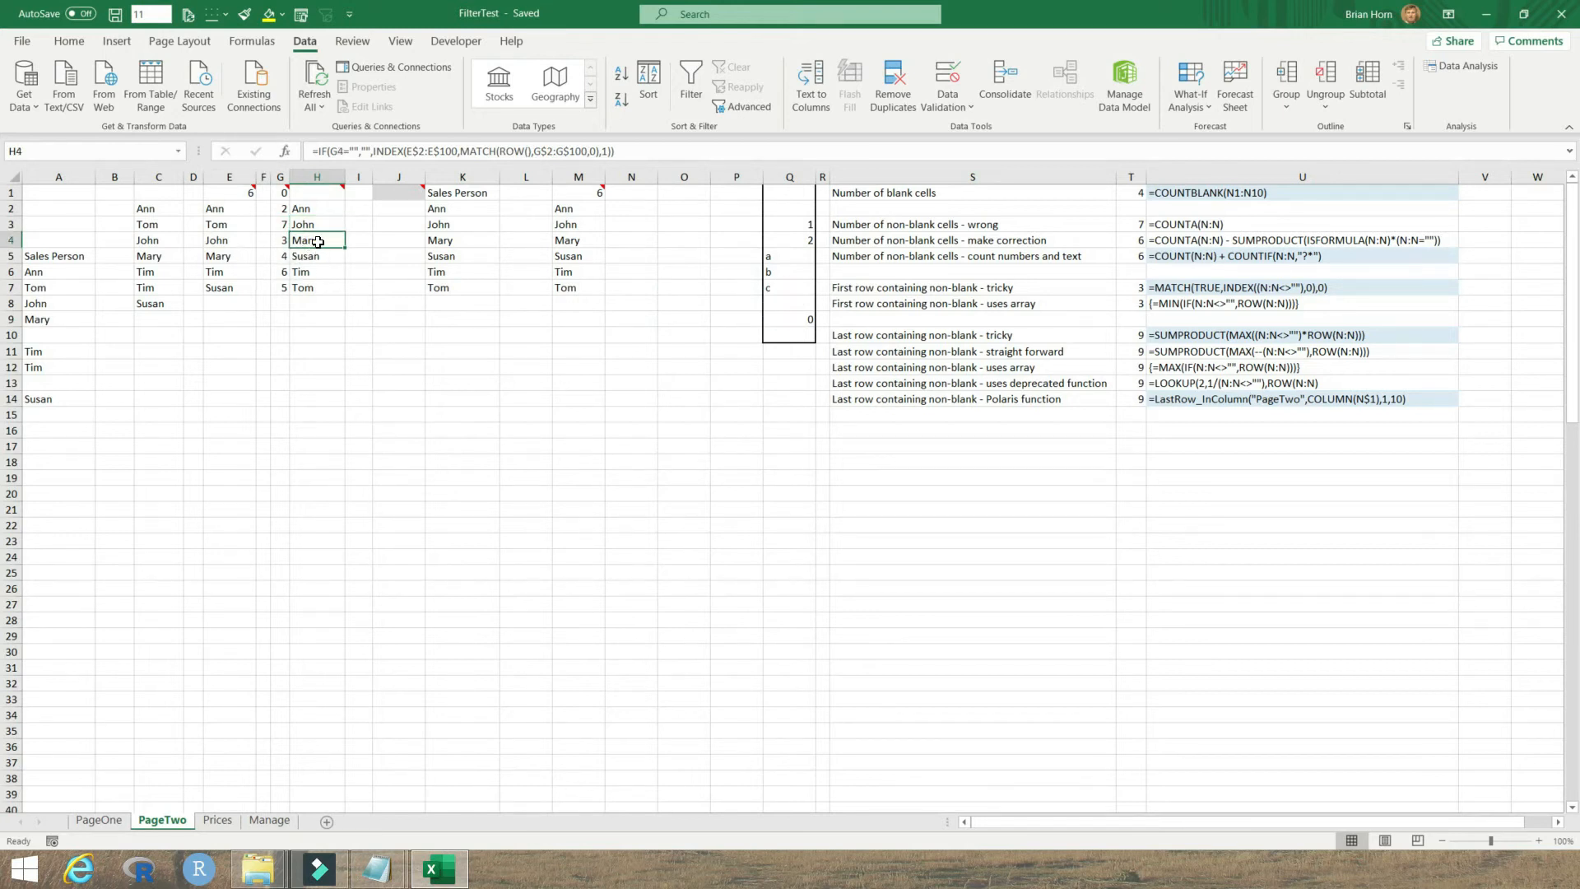
left_click(306, 263)
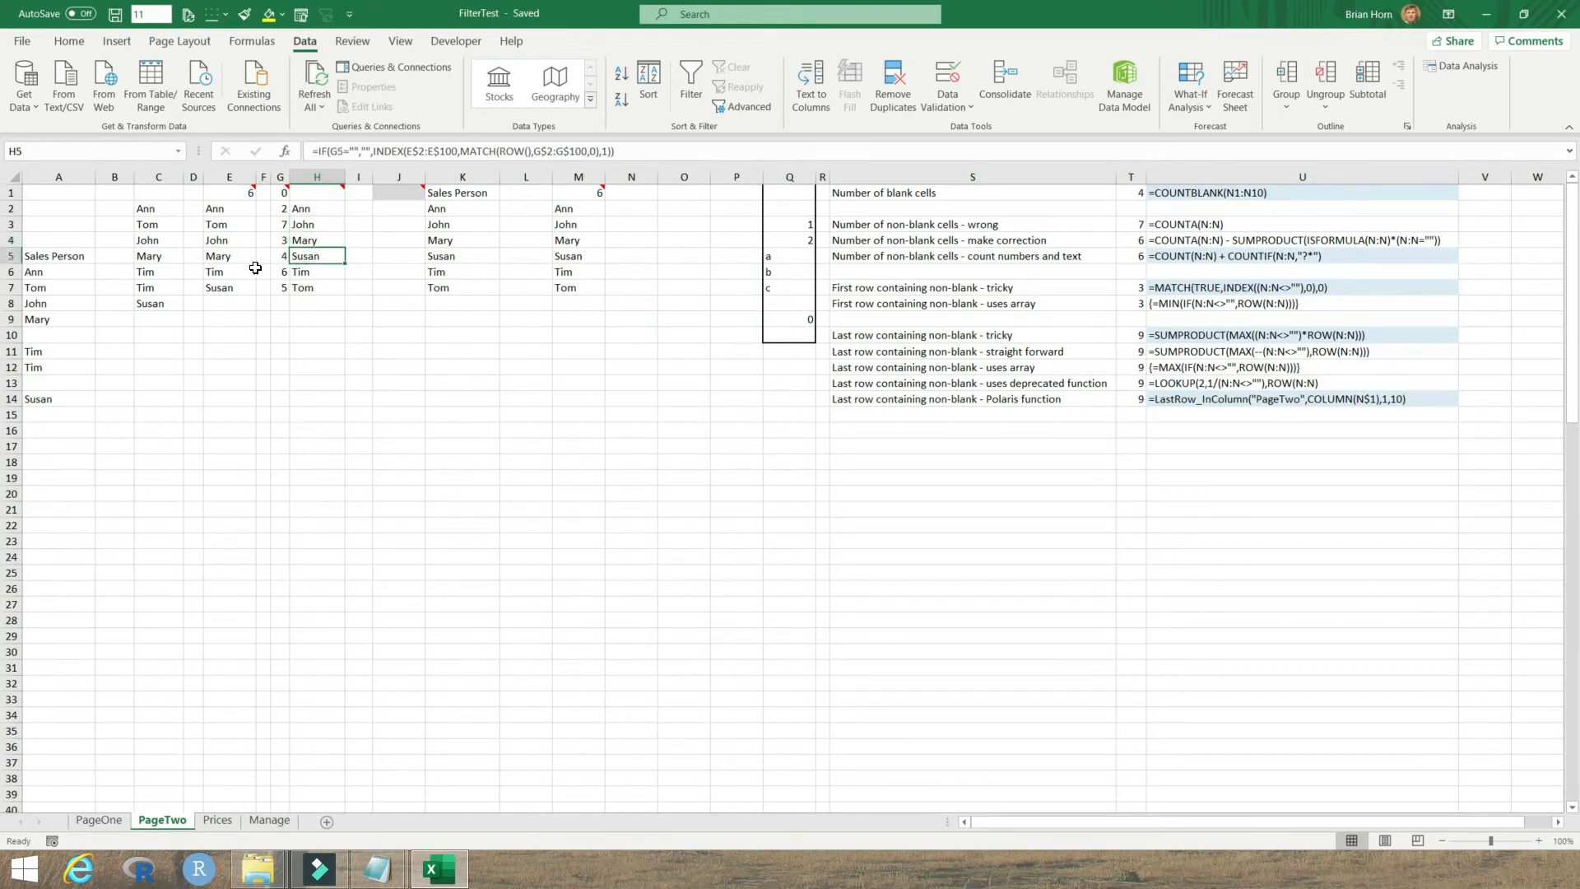
left_click(305, 274)
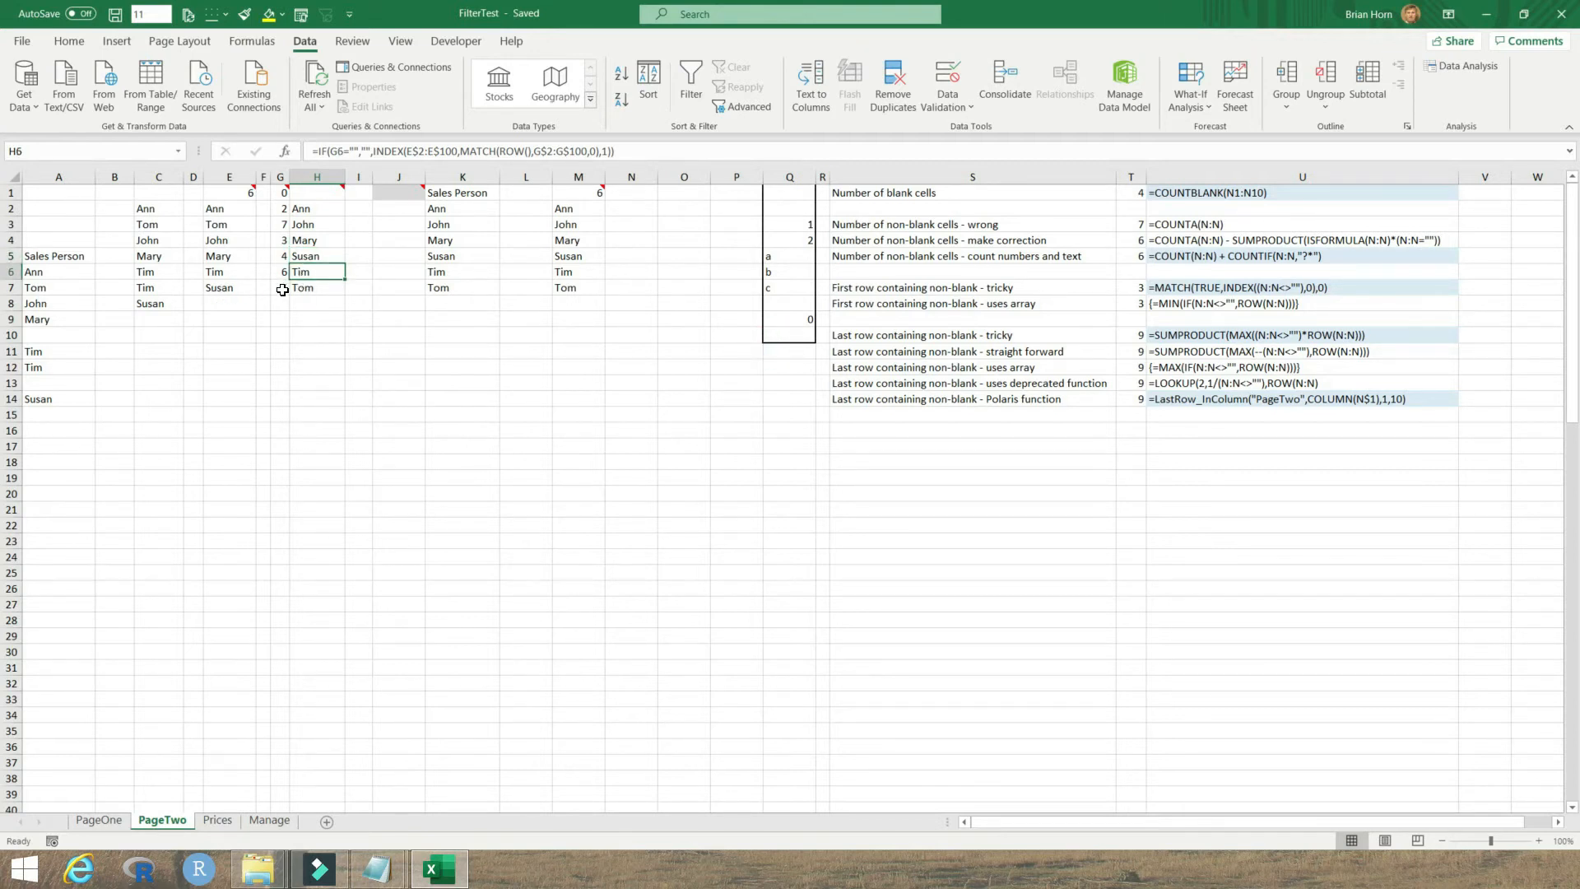
left_click(300, 292)
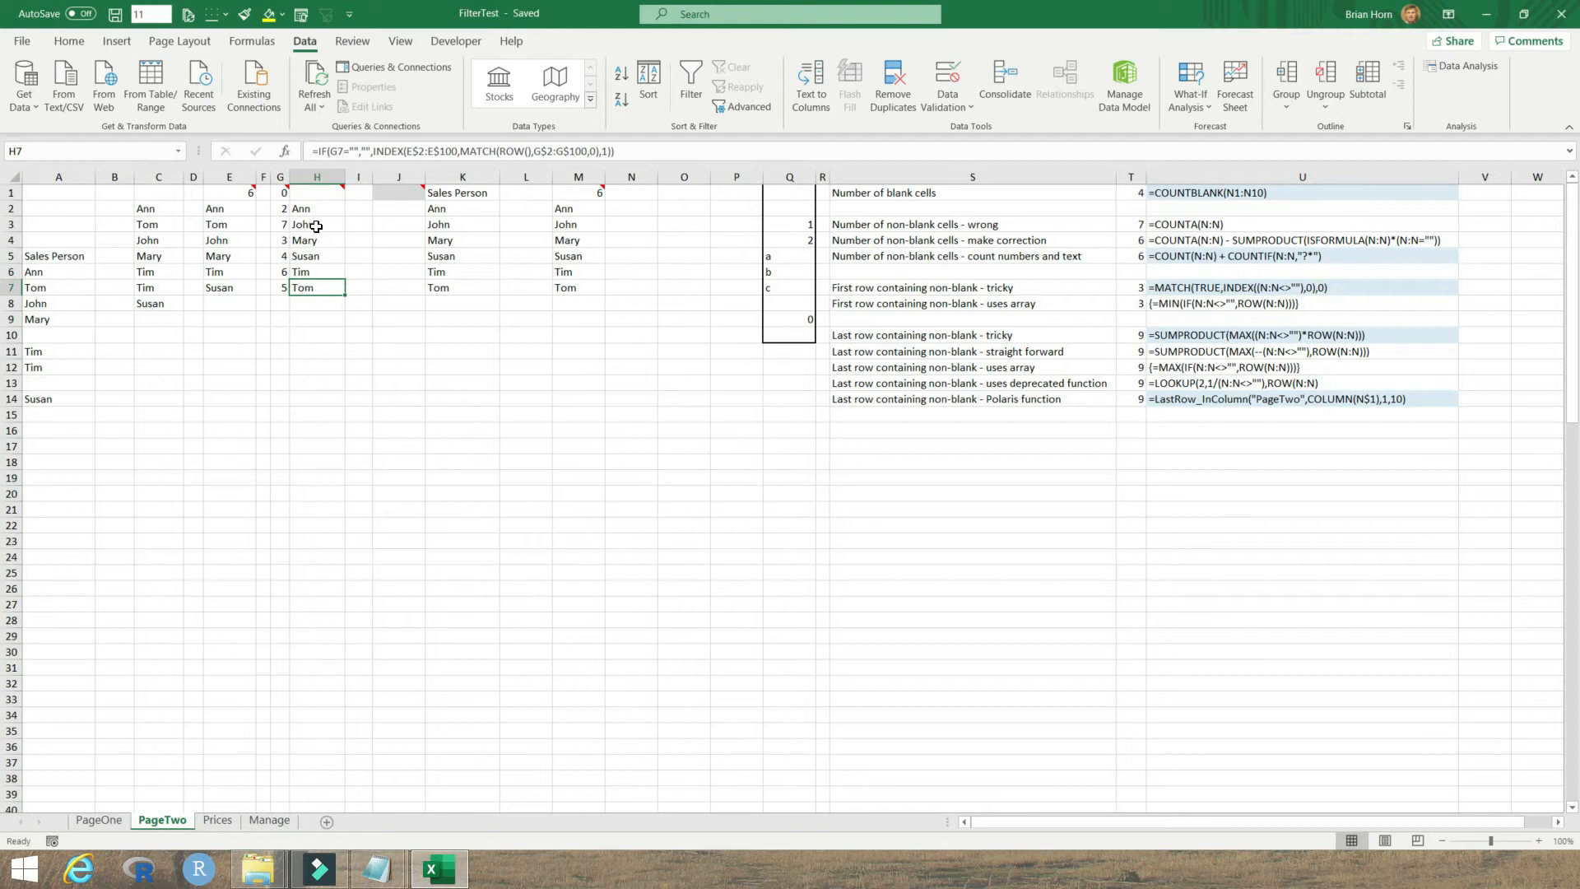
left_click_drag(312, 209, 316, 289)
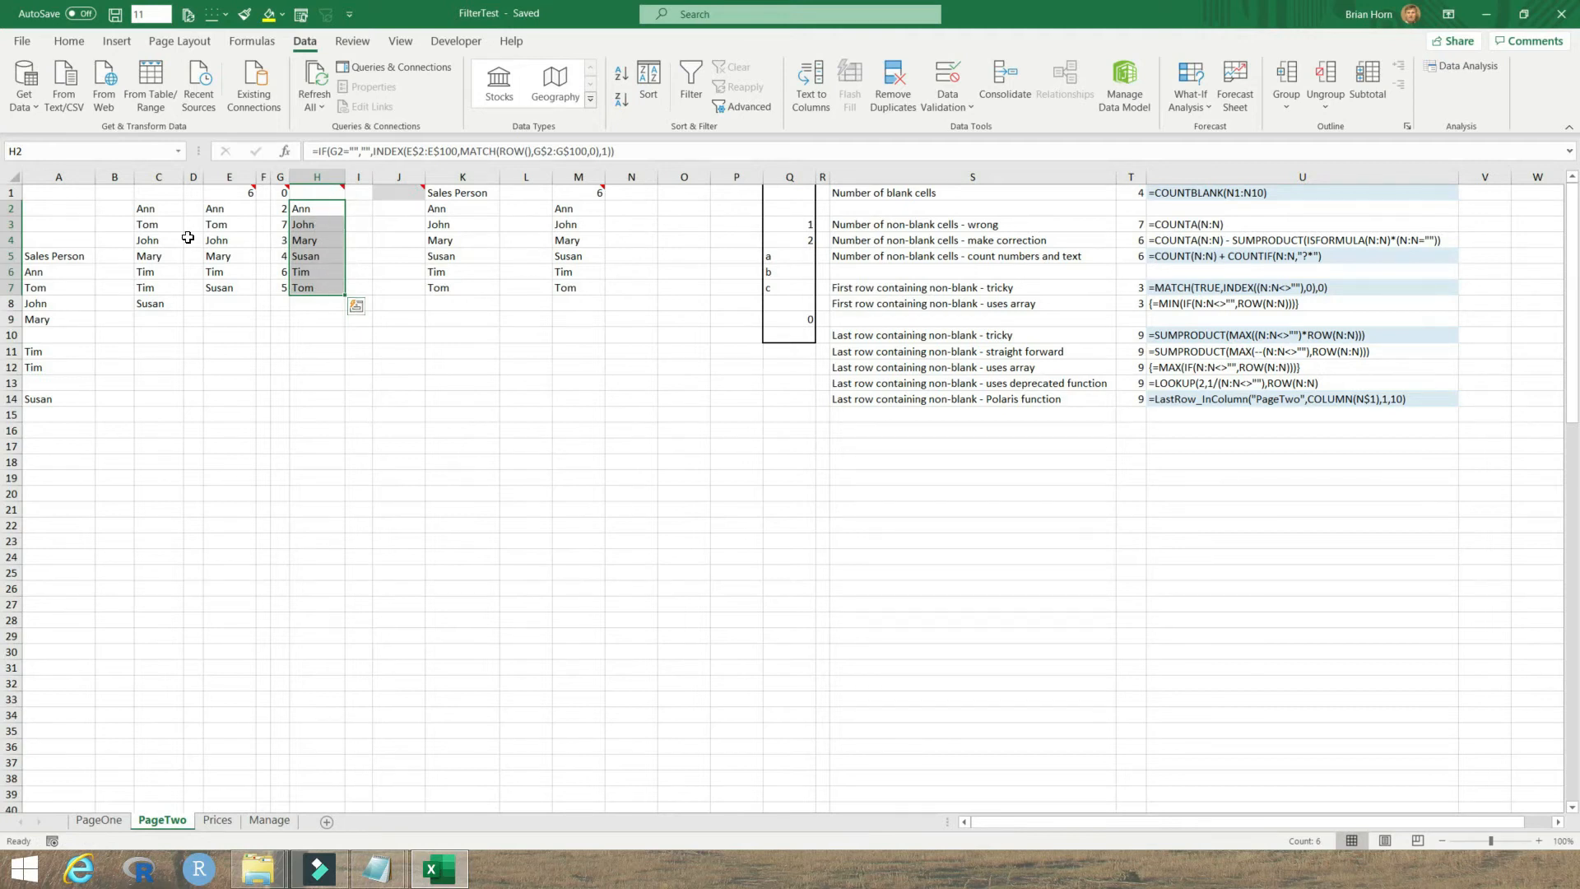
Compare the raw names and repeated entries in column A with the blank-free, distinct and alphabetized lists in columns C, E and H
left_click(48, 177)
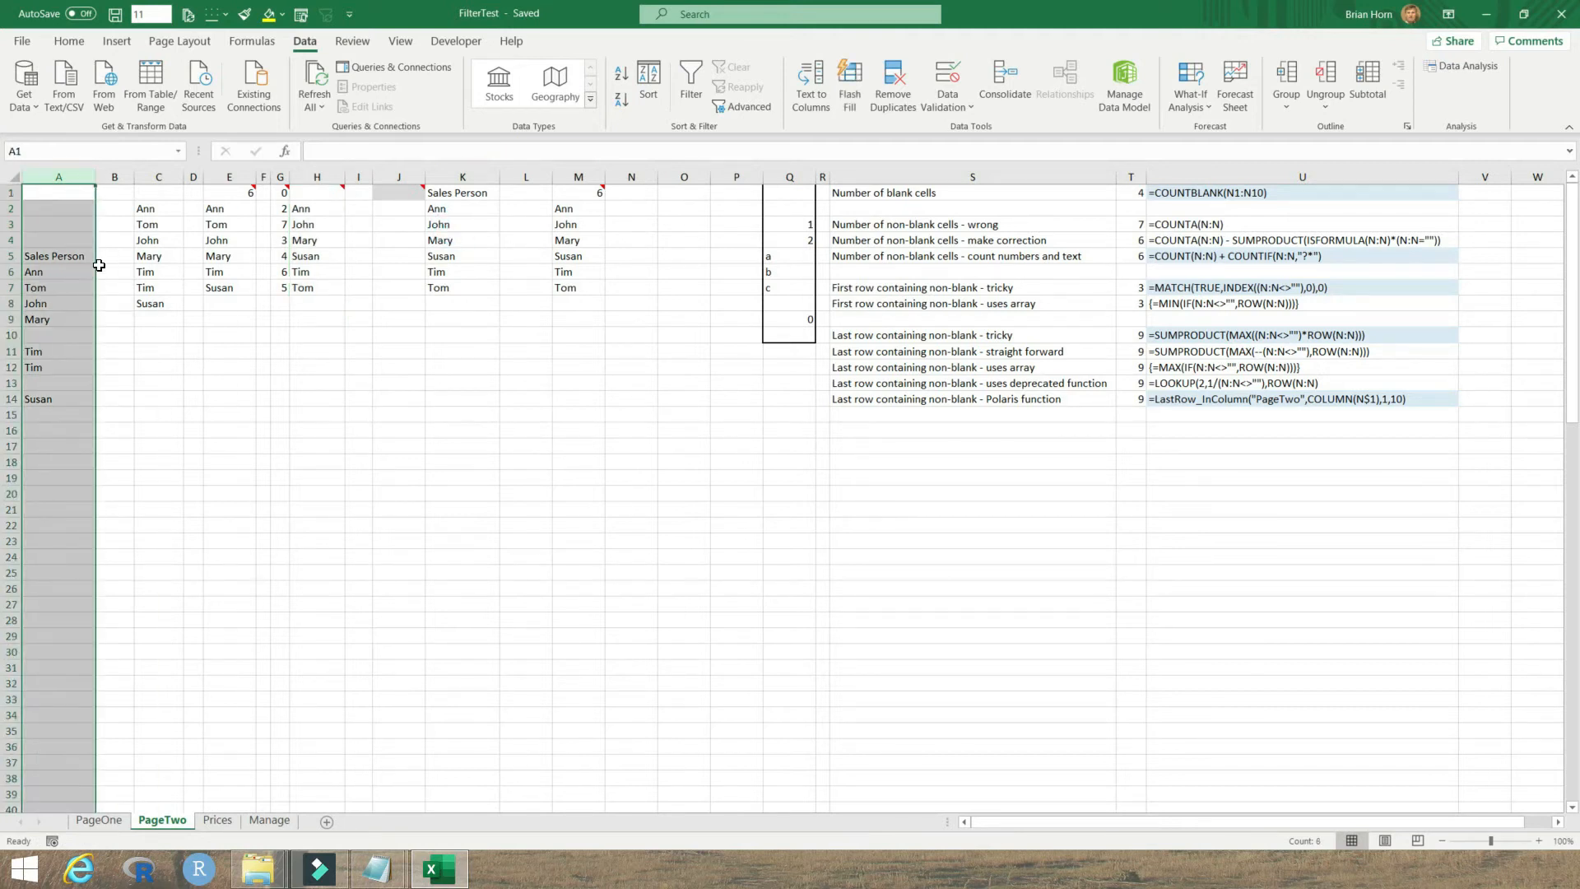
left_click_drag(50, 355, 45, 367)
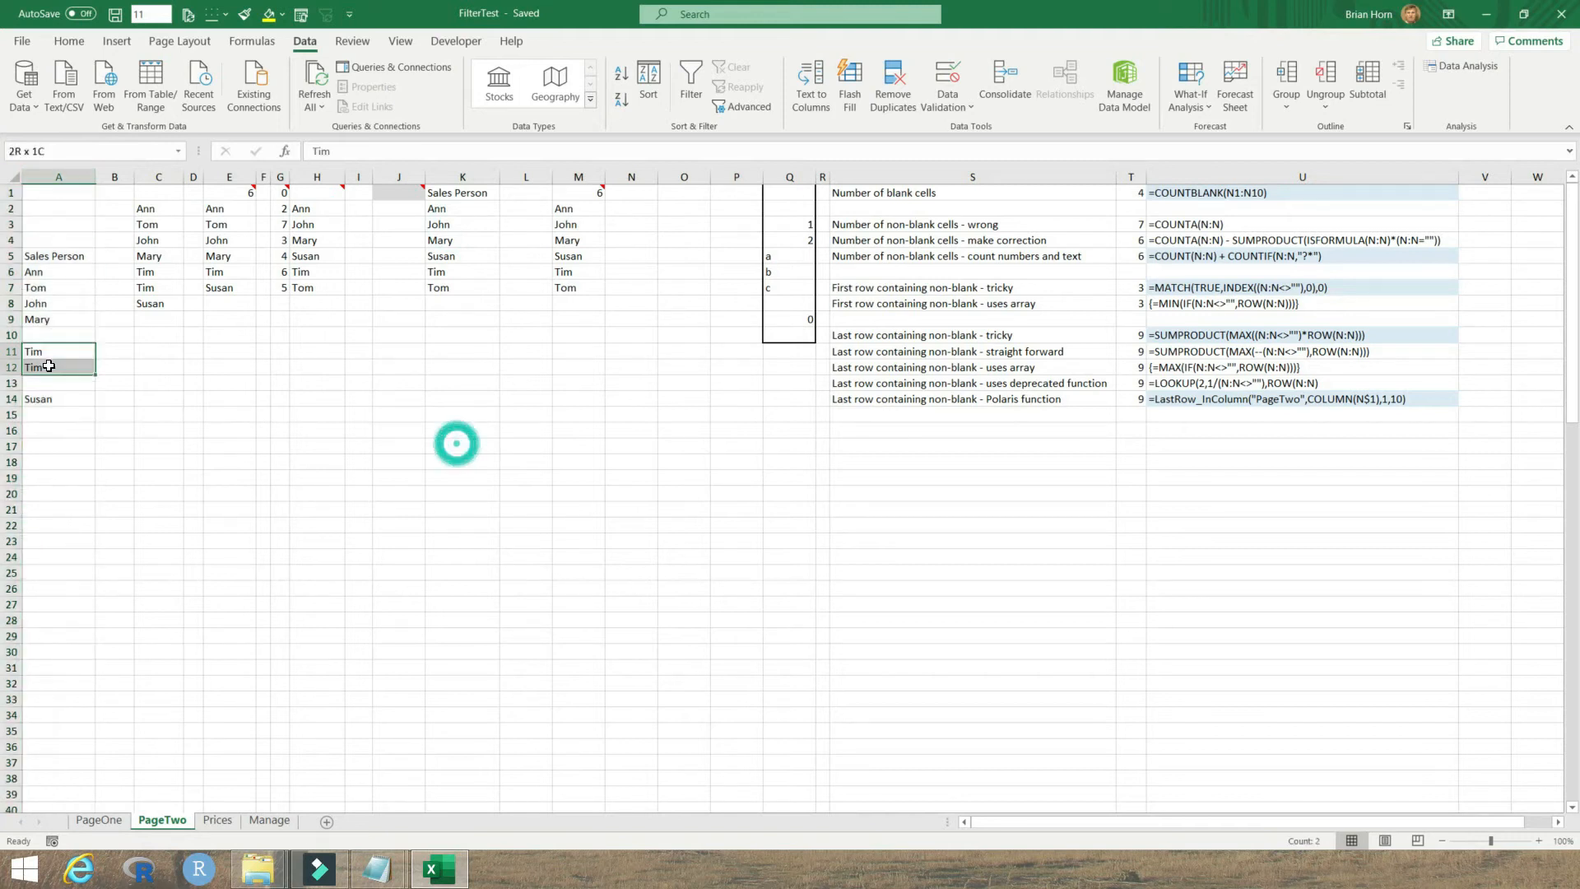
left_click(160, 177)
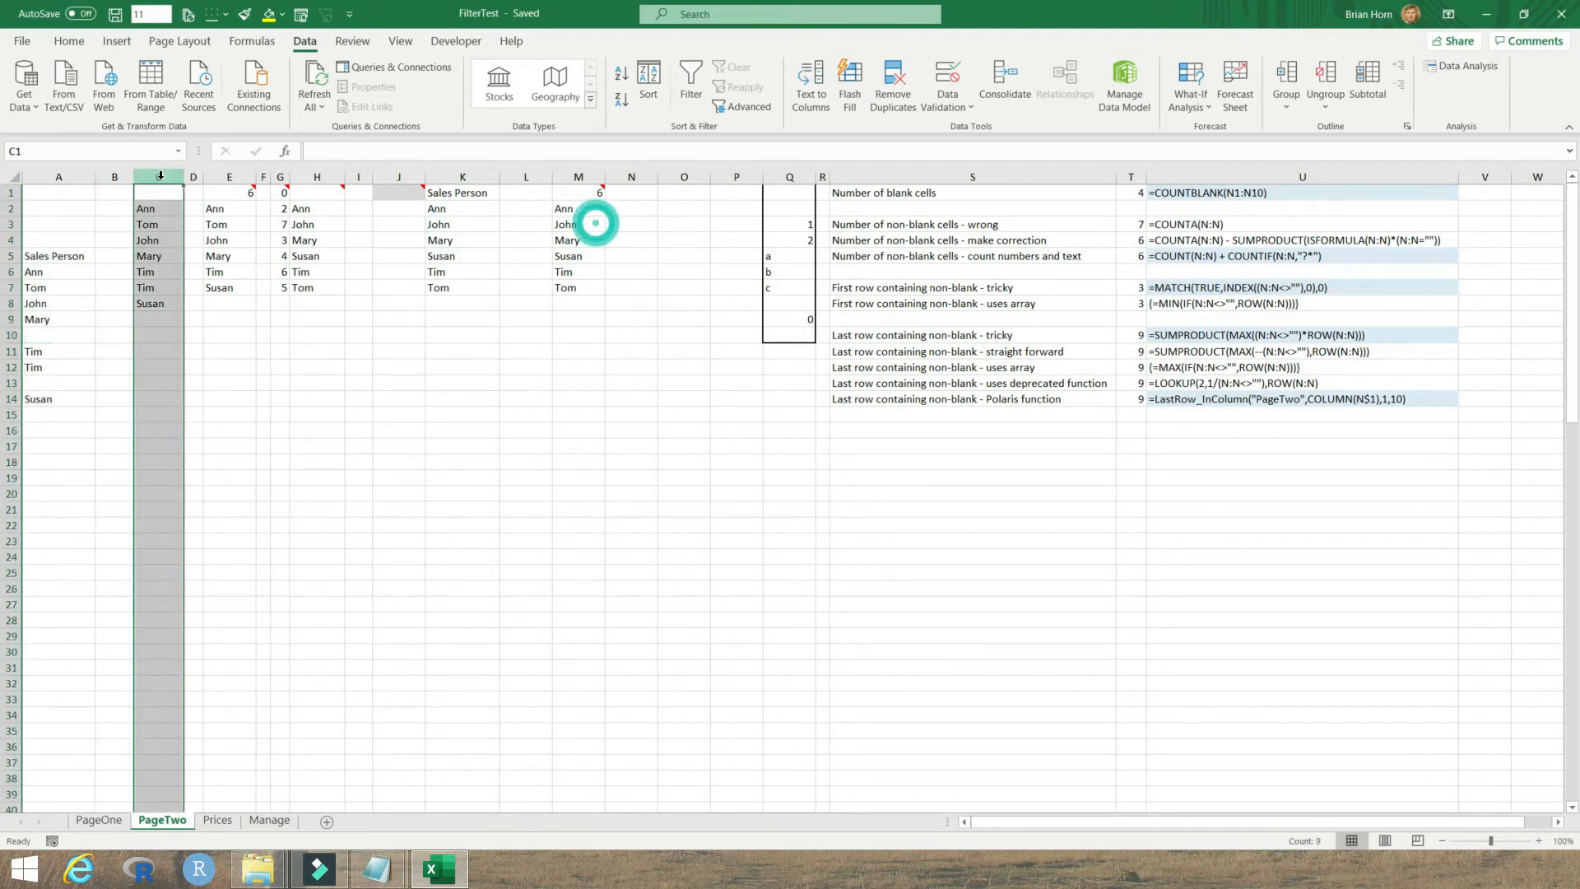
left_click(228, 177)
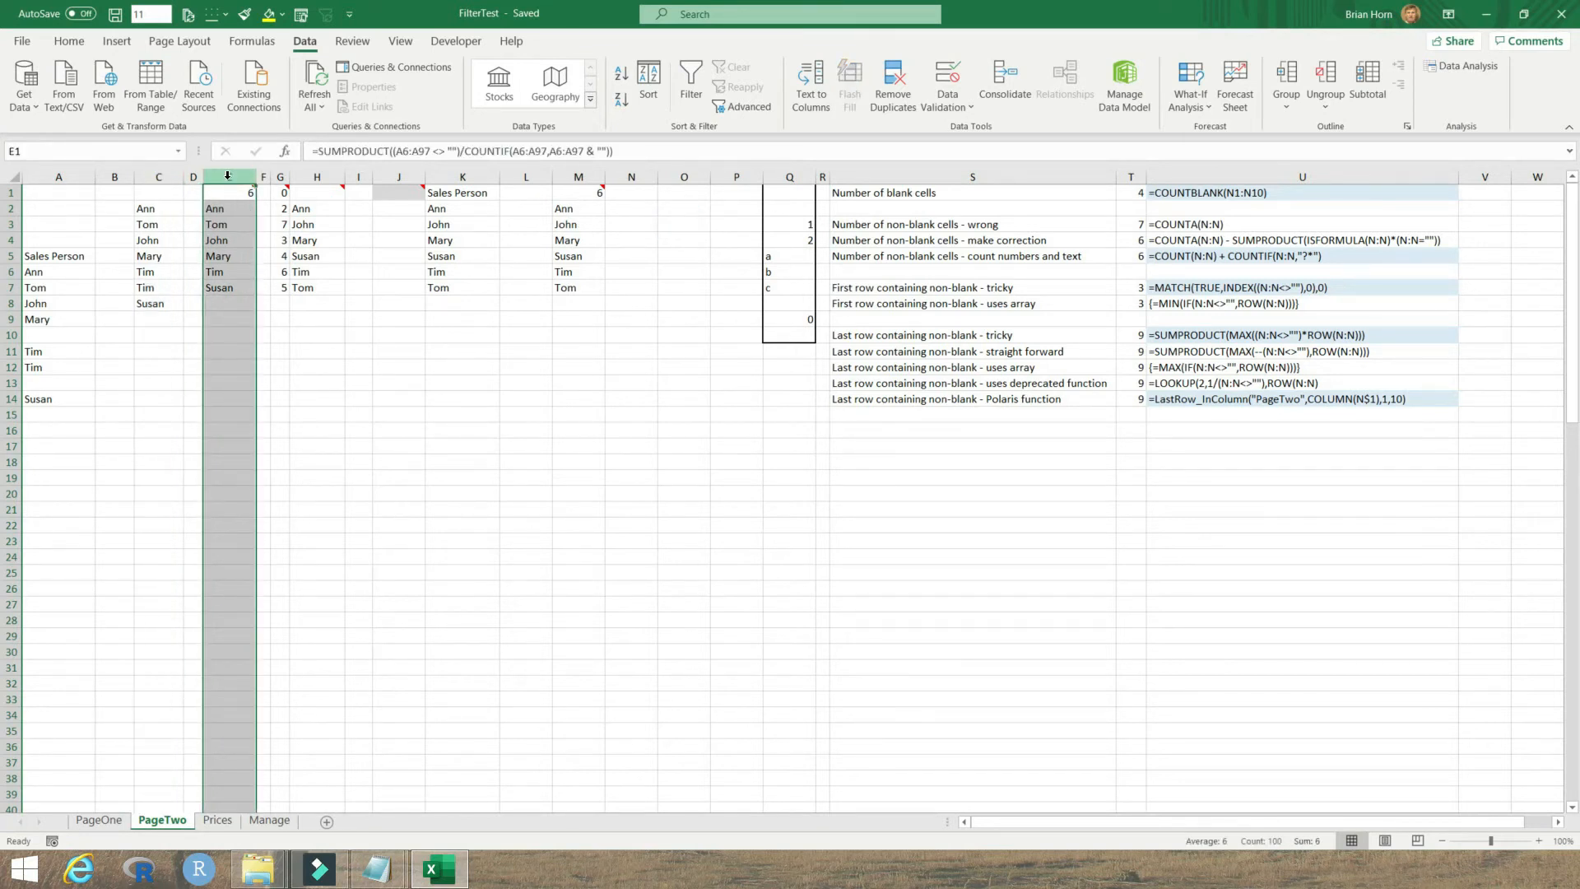
left_click(314, 176)
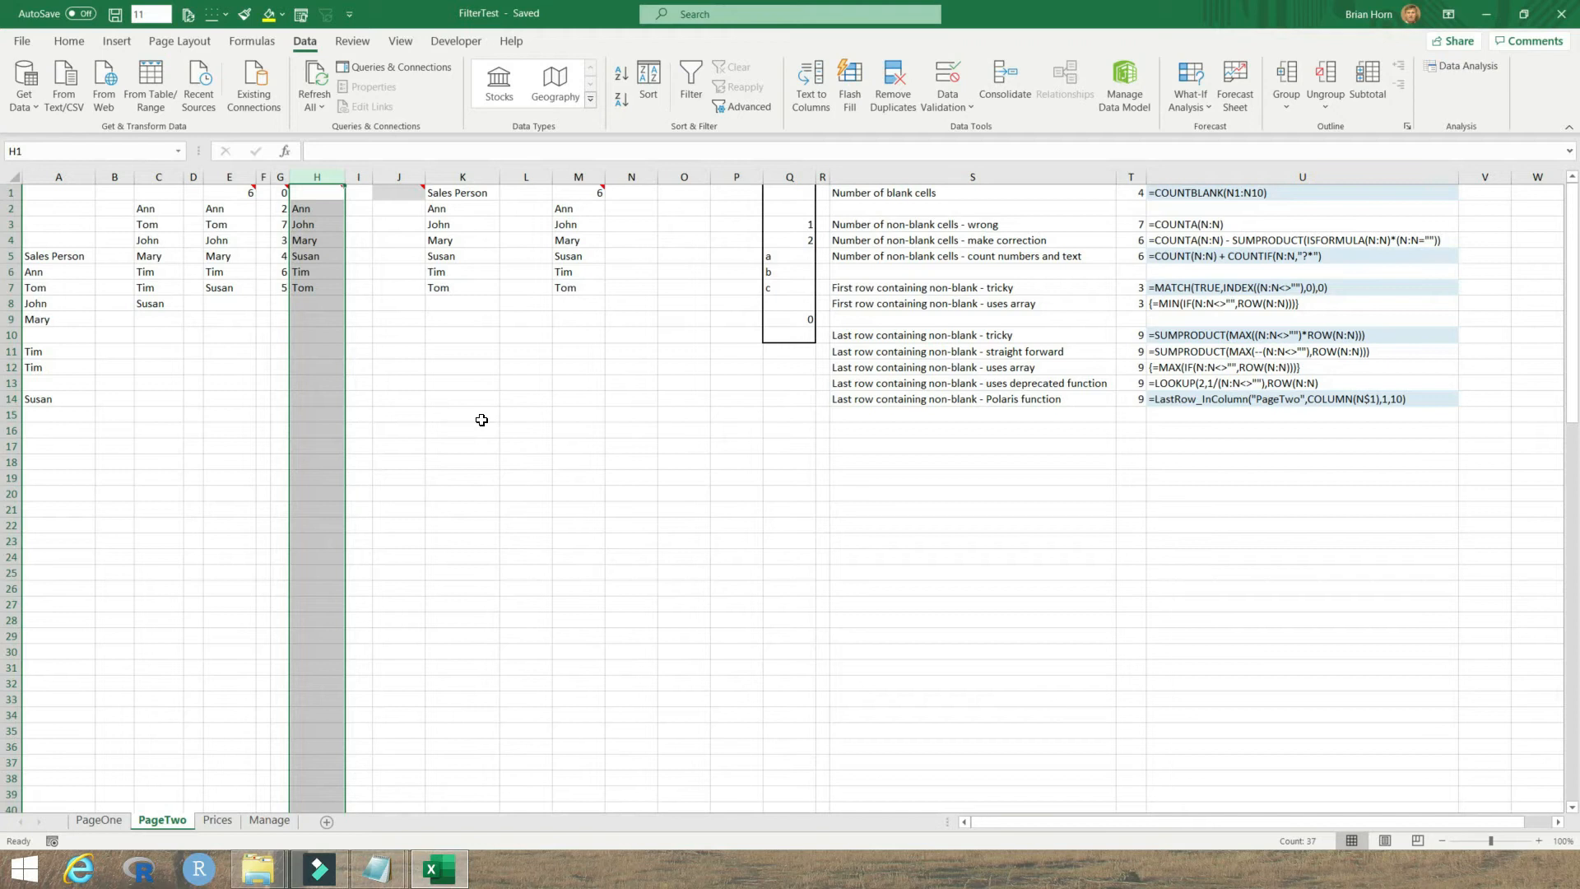
Select column A and locate the Advanced filter command
left_click(46, 177)
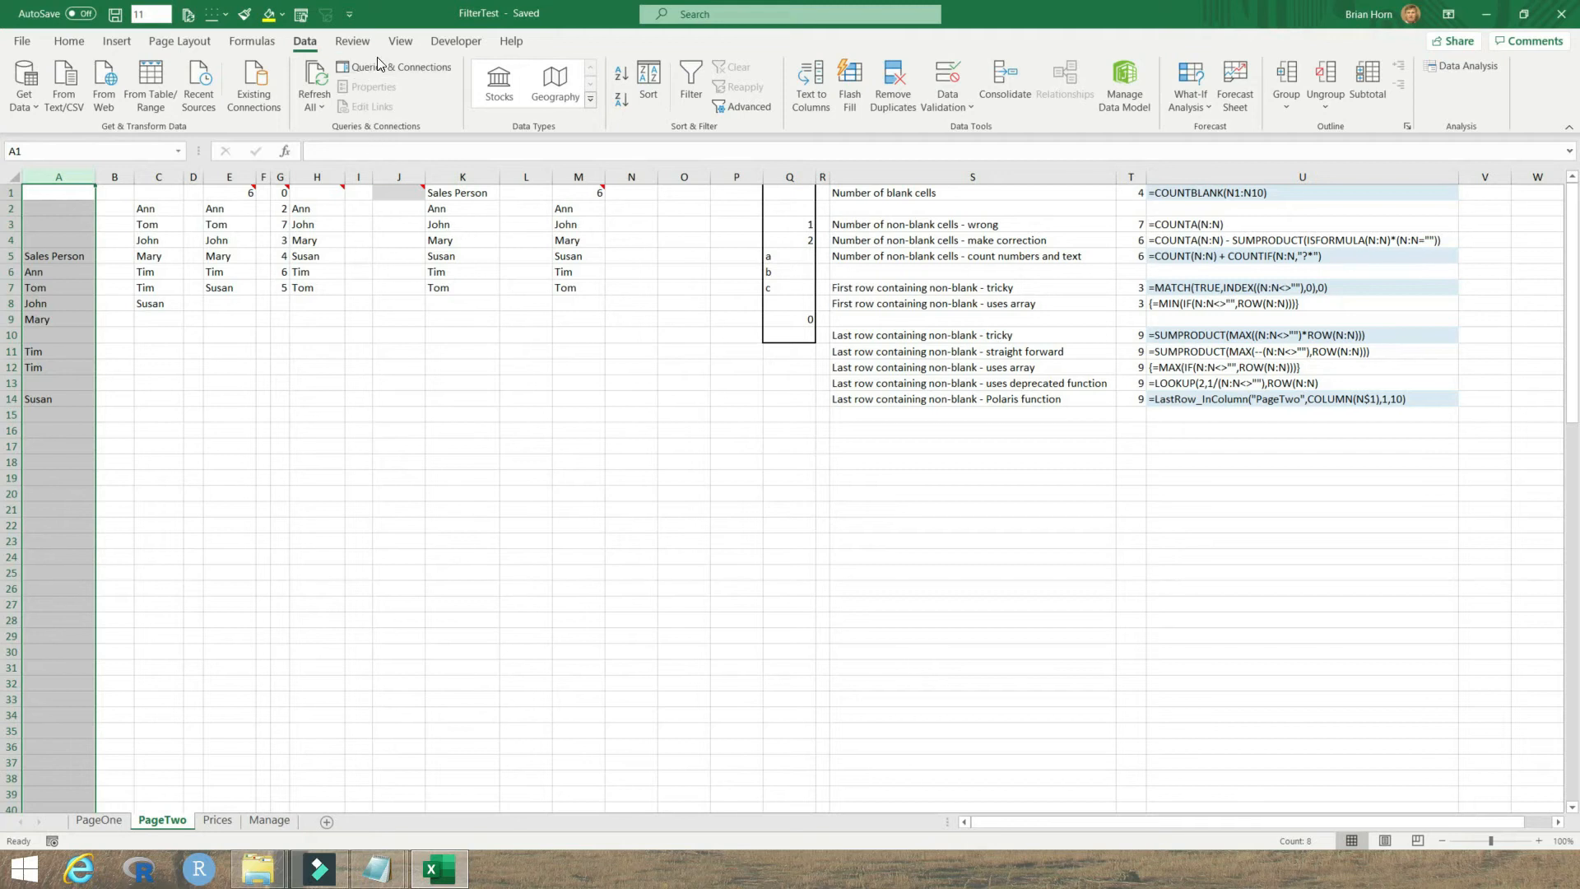
left_click(70, 47)
left_click(305, 41)
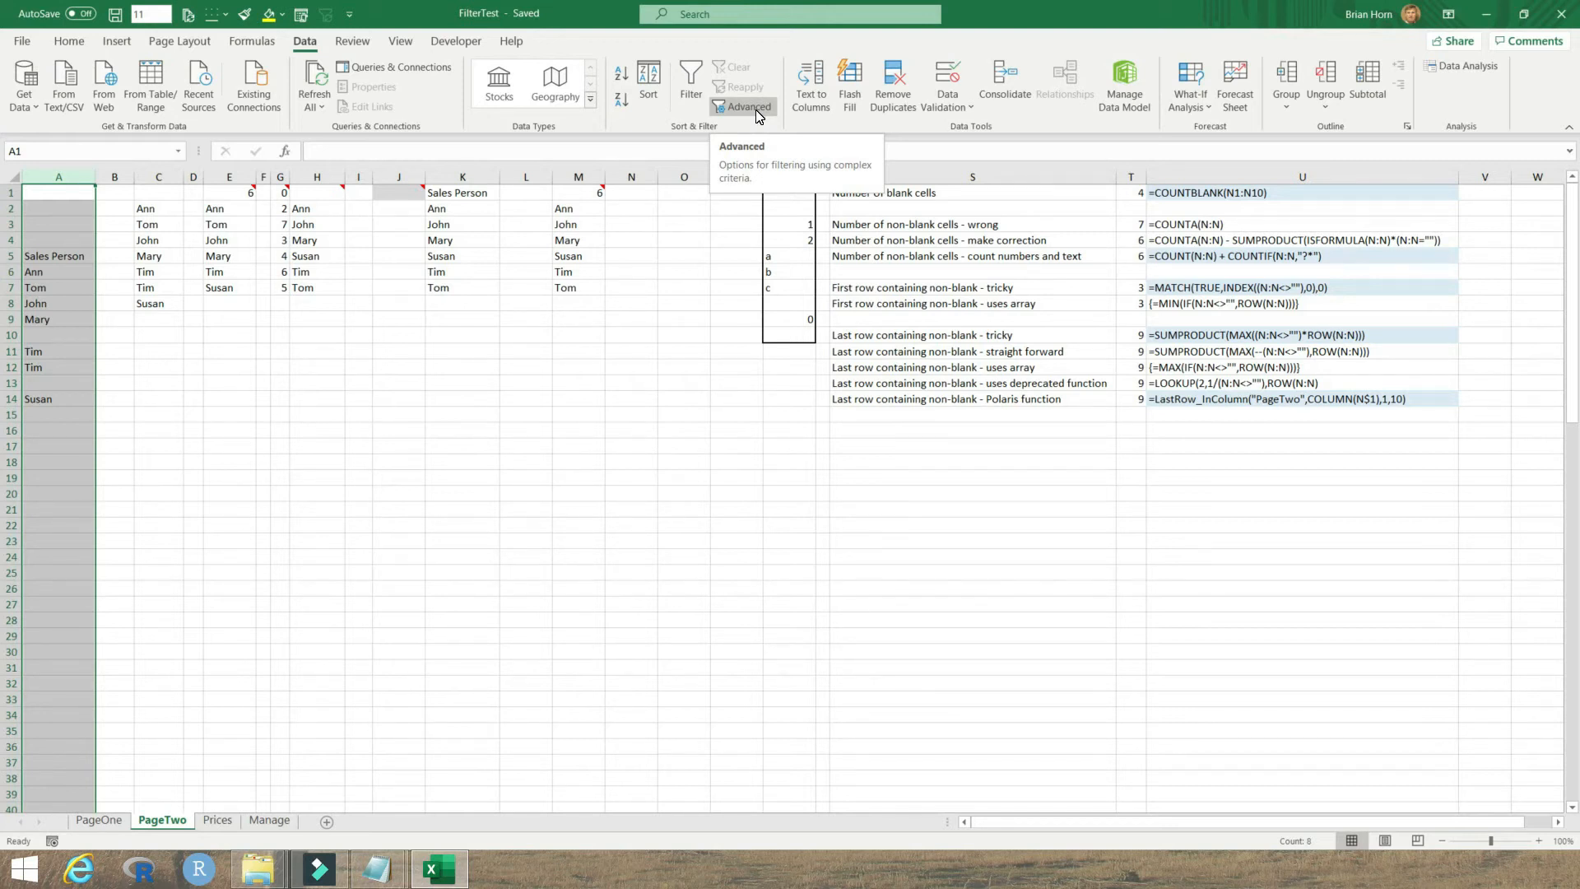
Clear the contents of J1 to trigger the distinct-sort macro, and compare the list in K1:K7 with the source names in column A
right_click(399, 192)
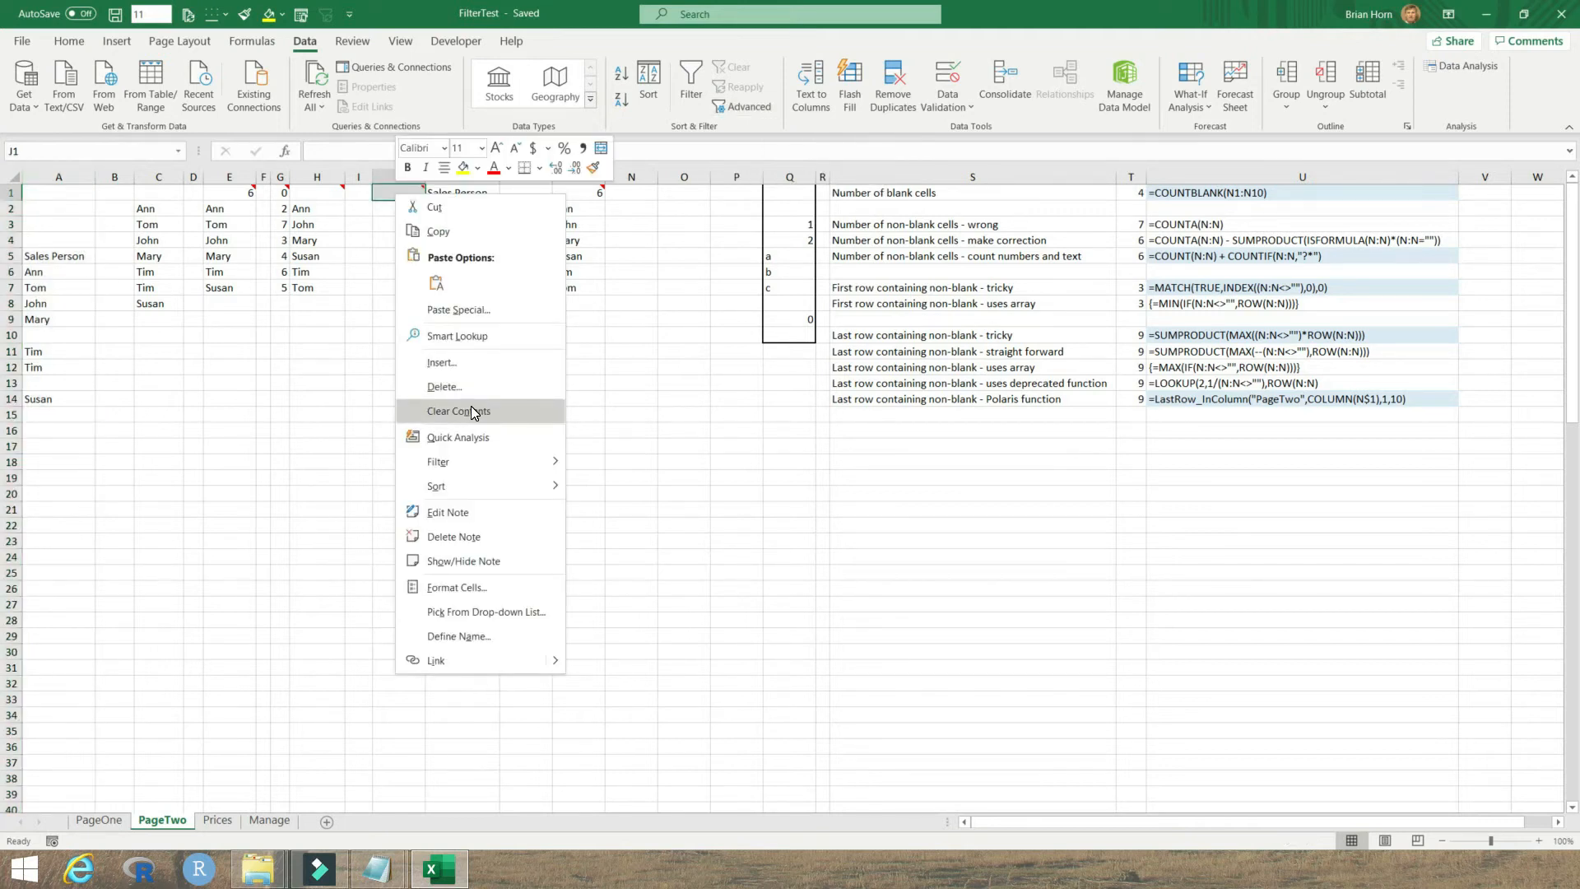
left_click(472, 410)
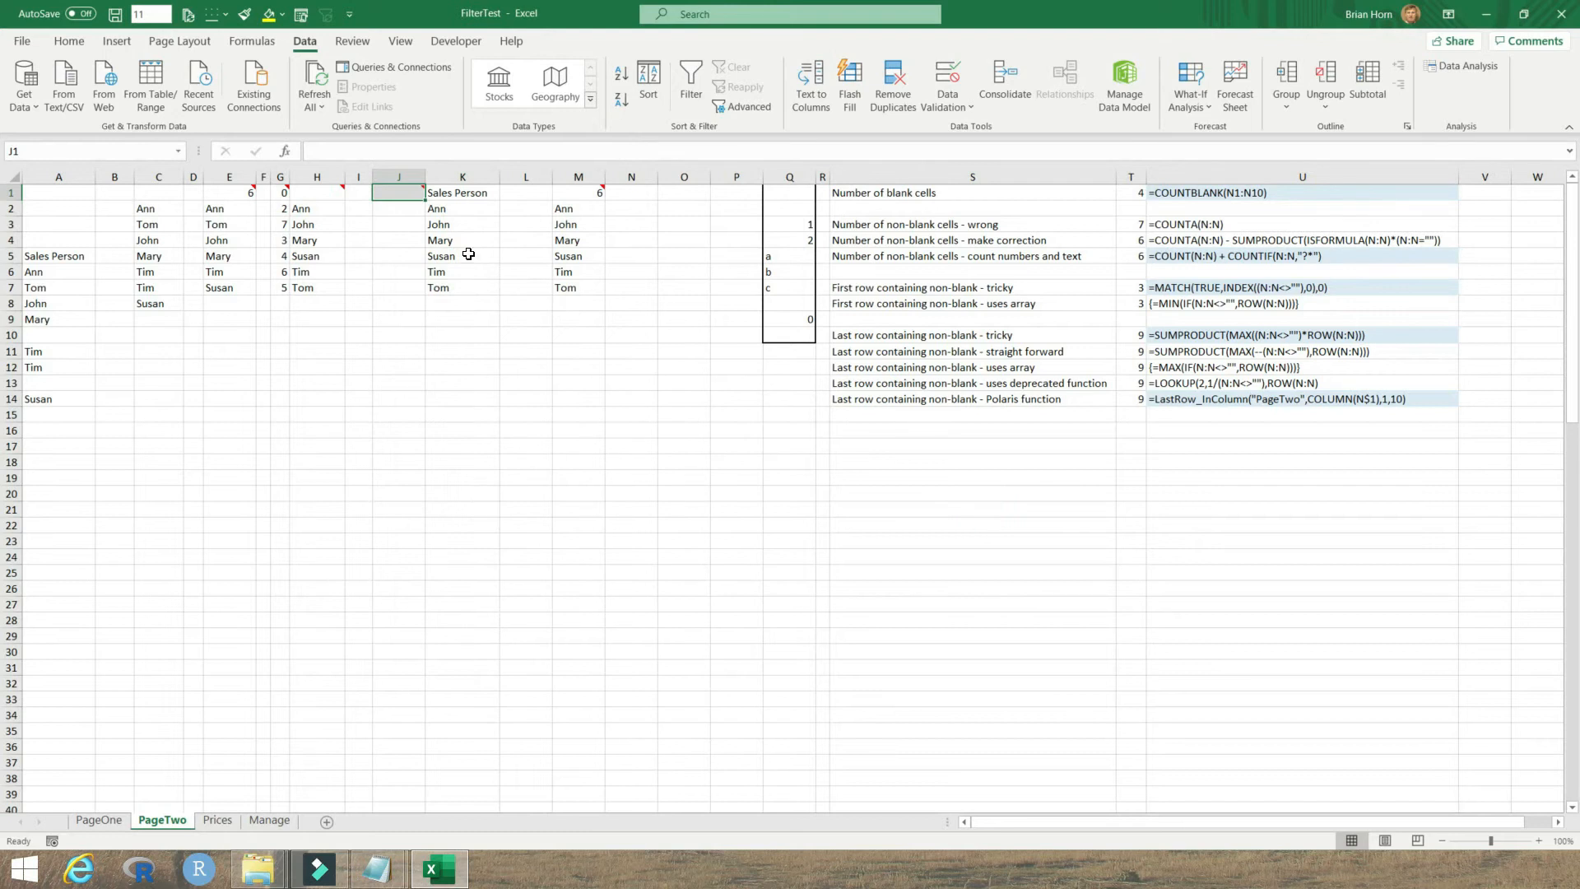
left_click_drag(462, 188, 453, 287)
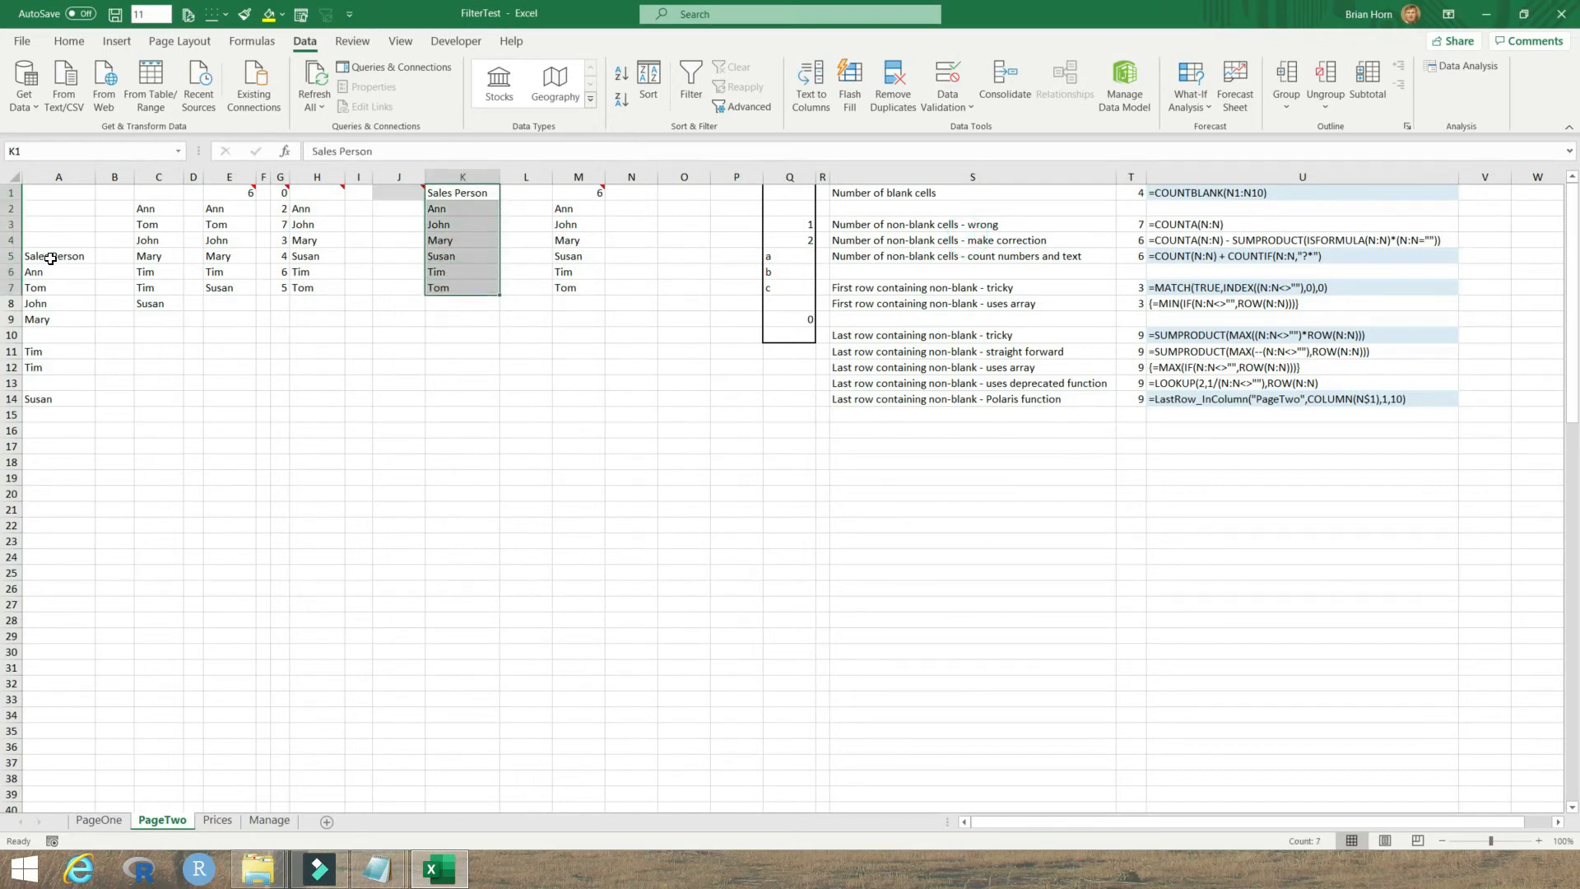
left_click(58, 176)
left_click_drag(36, 270, 32, 506)
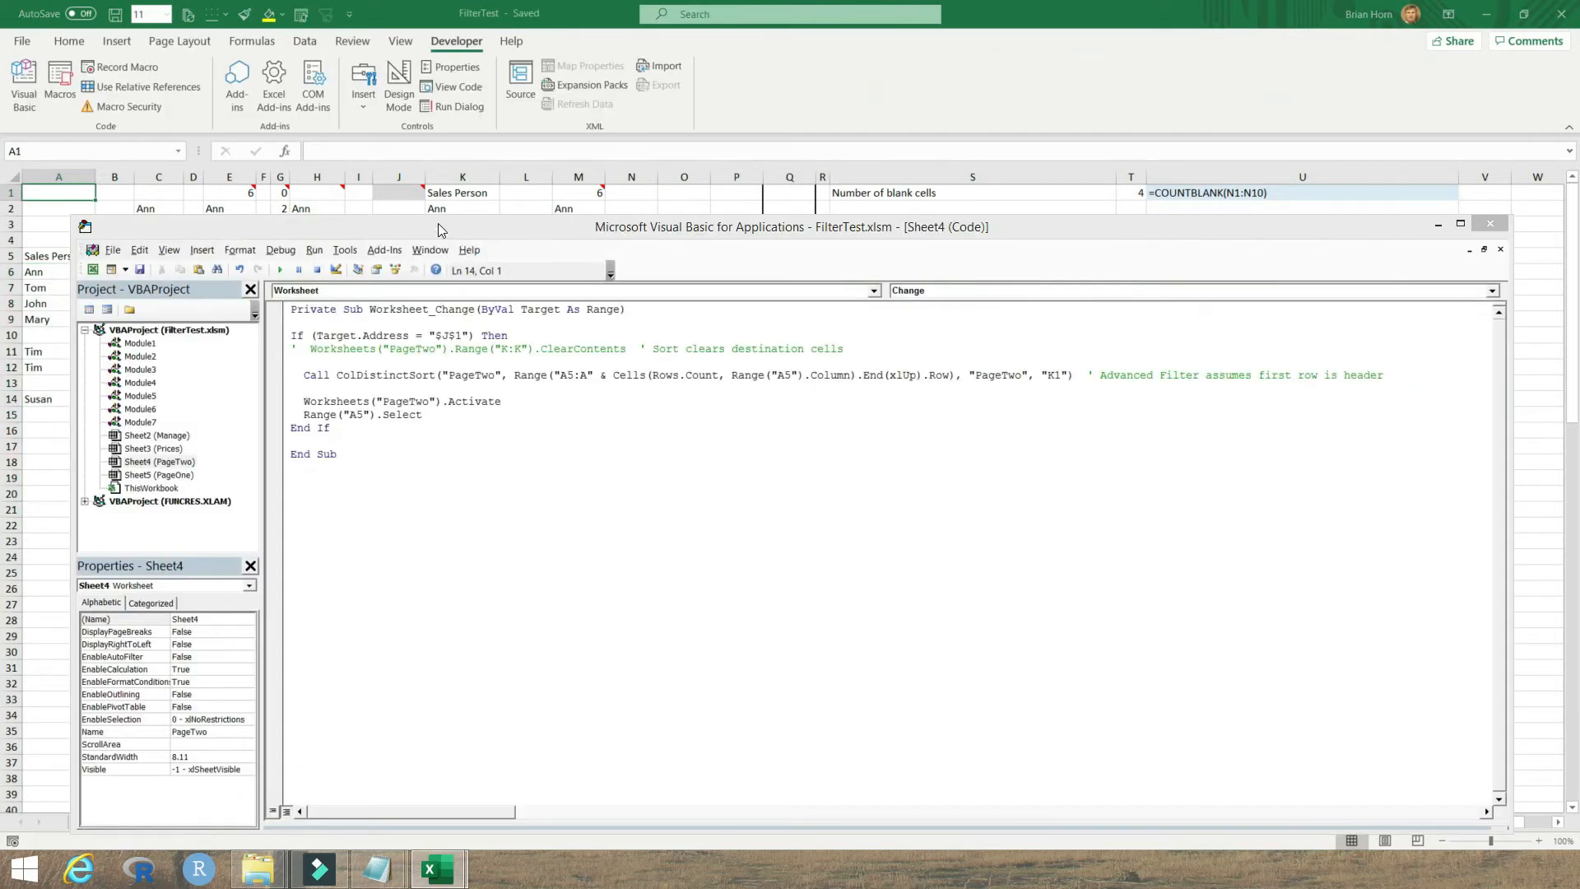
Examine the ColDistinctSort code in Module7, highlight its AdvancedFilter action, and return to the PageTwo sheet
mouse_move(394, 191)
double_click(154, 423)
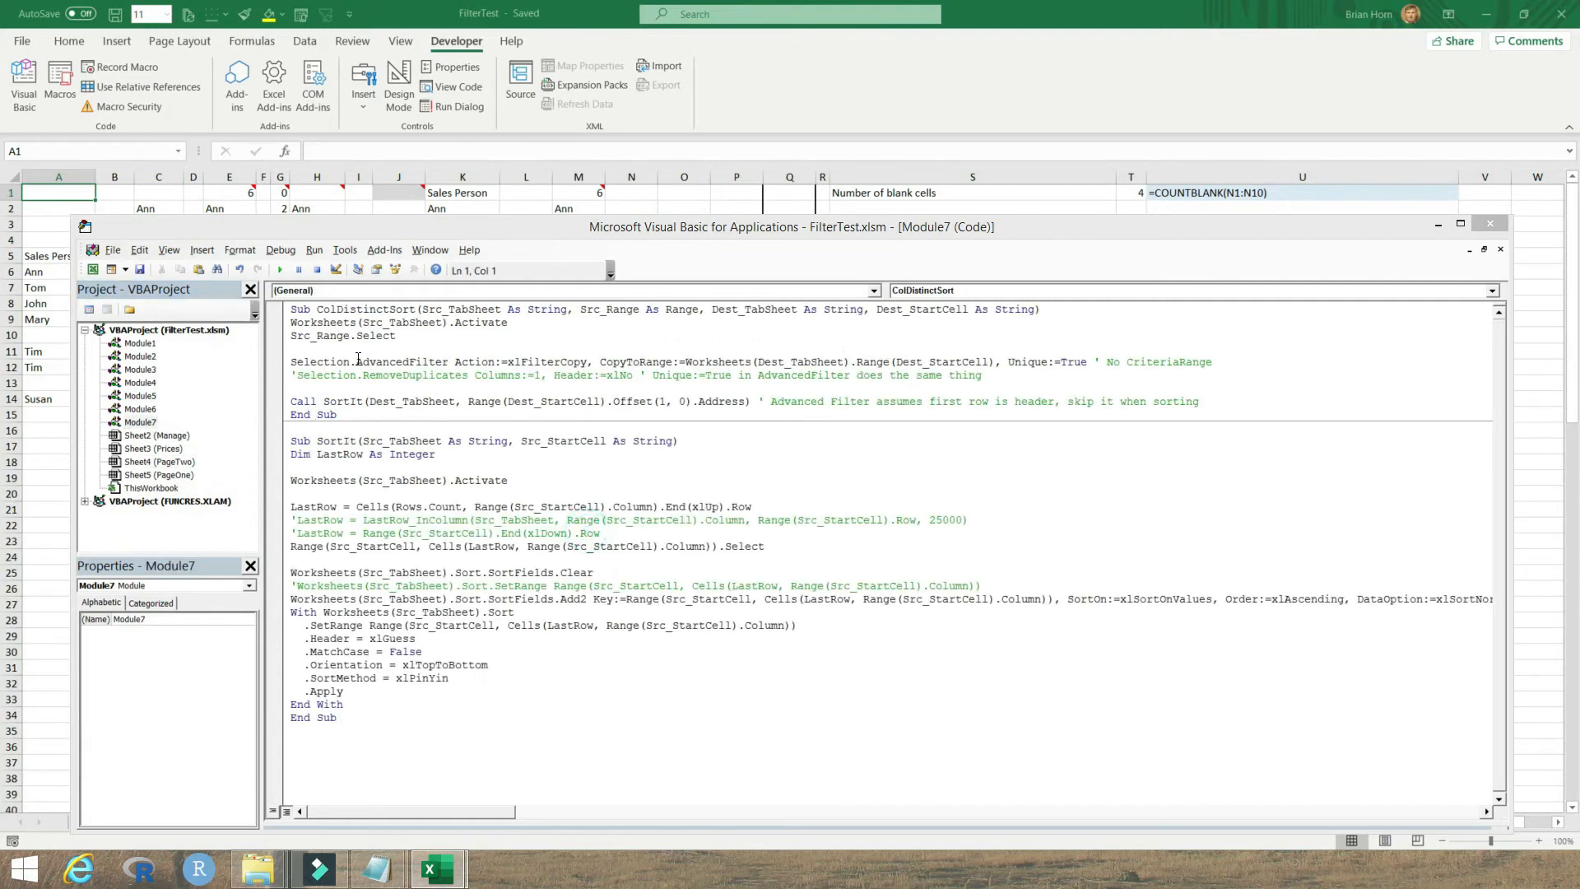
left_click_drag(350, 364, 507, 362)
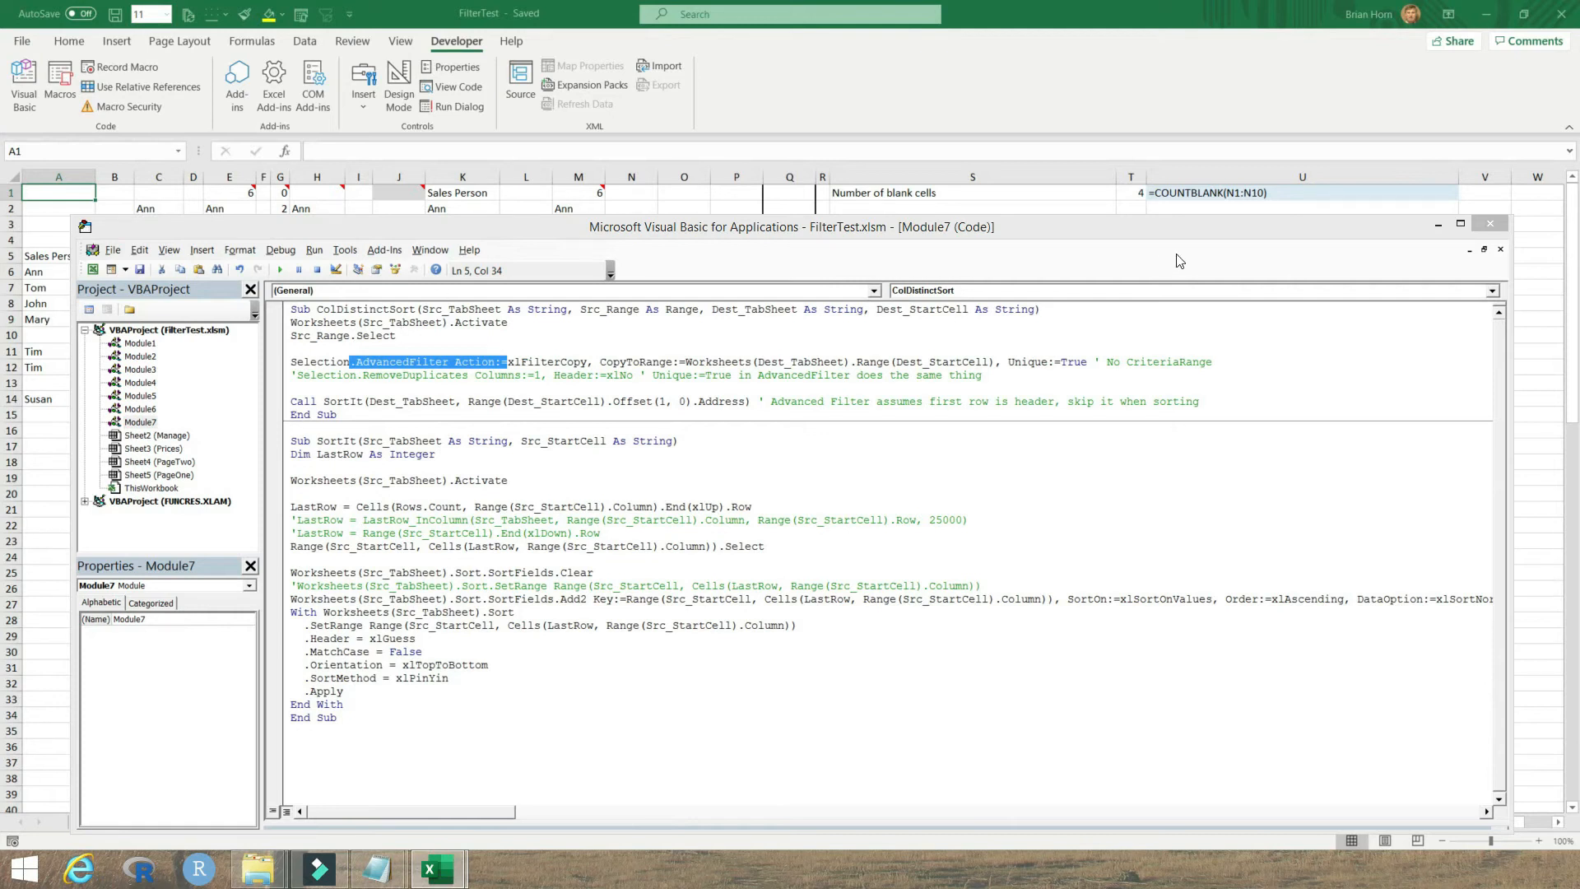
left_click(1437, 223)
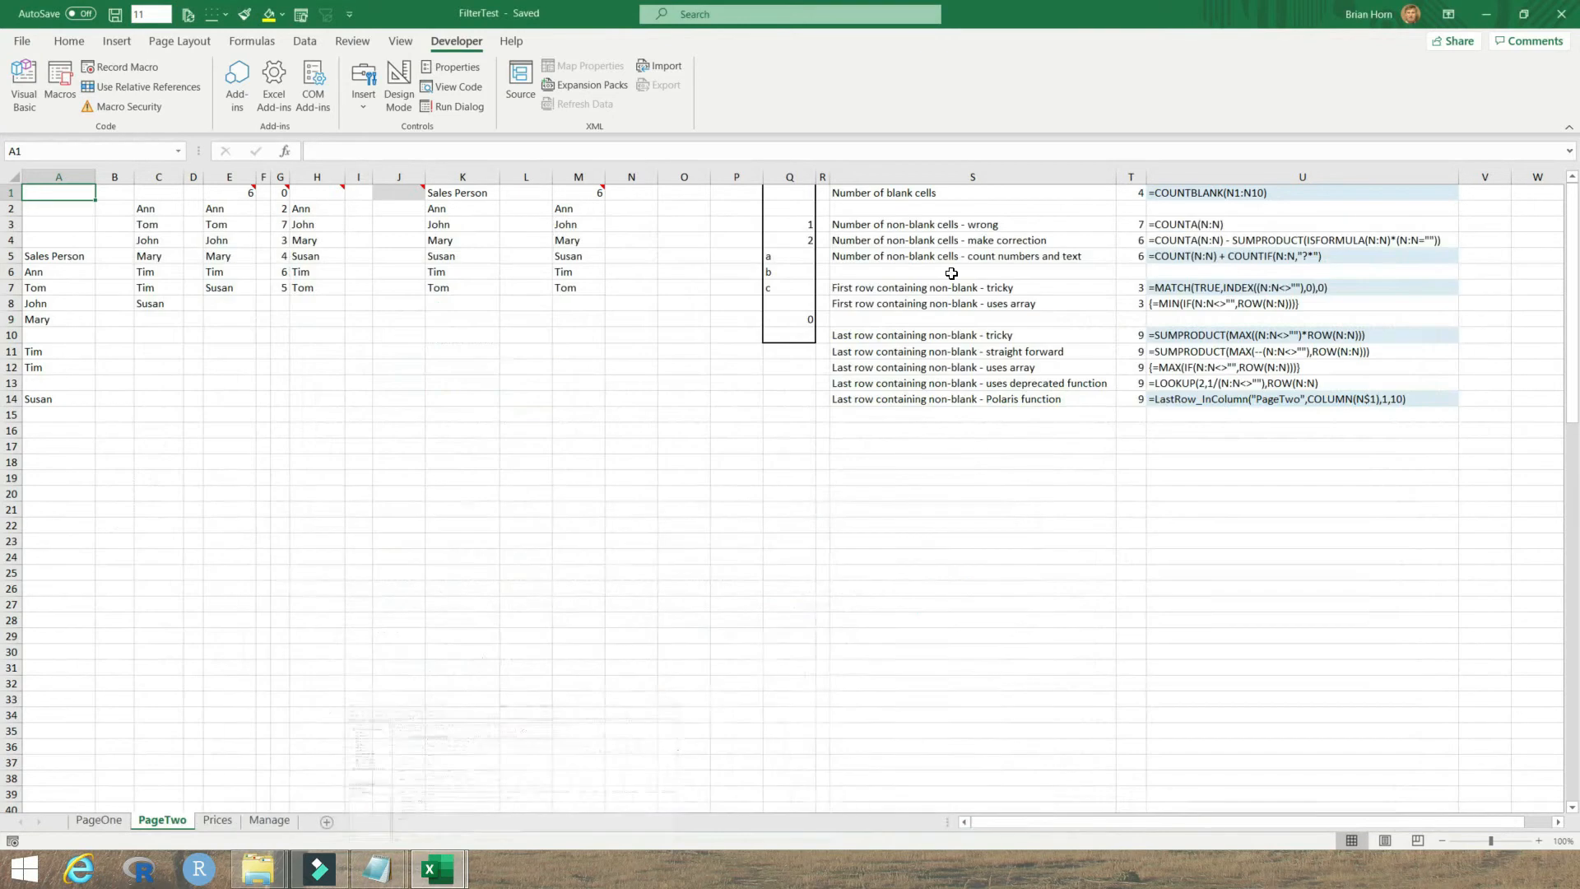
Clear the Sales Person list in K1:K7, and regenerate it by clearing the contents of J1
left_click(465, 195)
left_click_drag(456, 218, 457, 286)
right_click(458, 266)
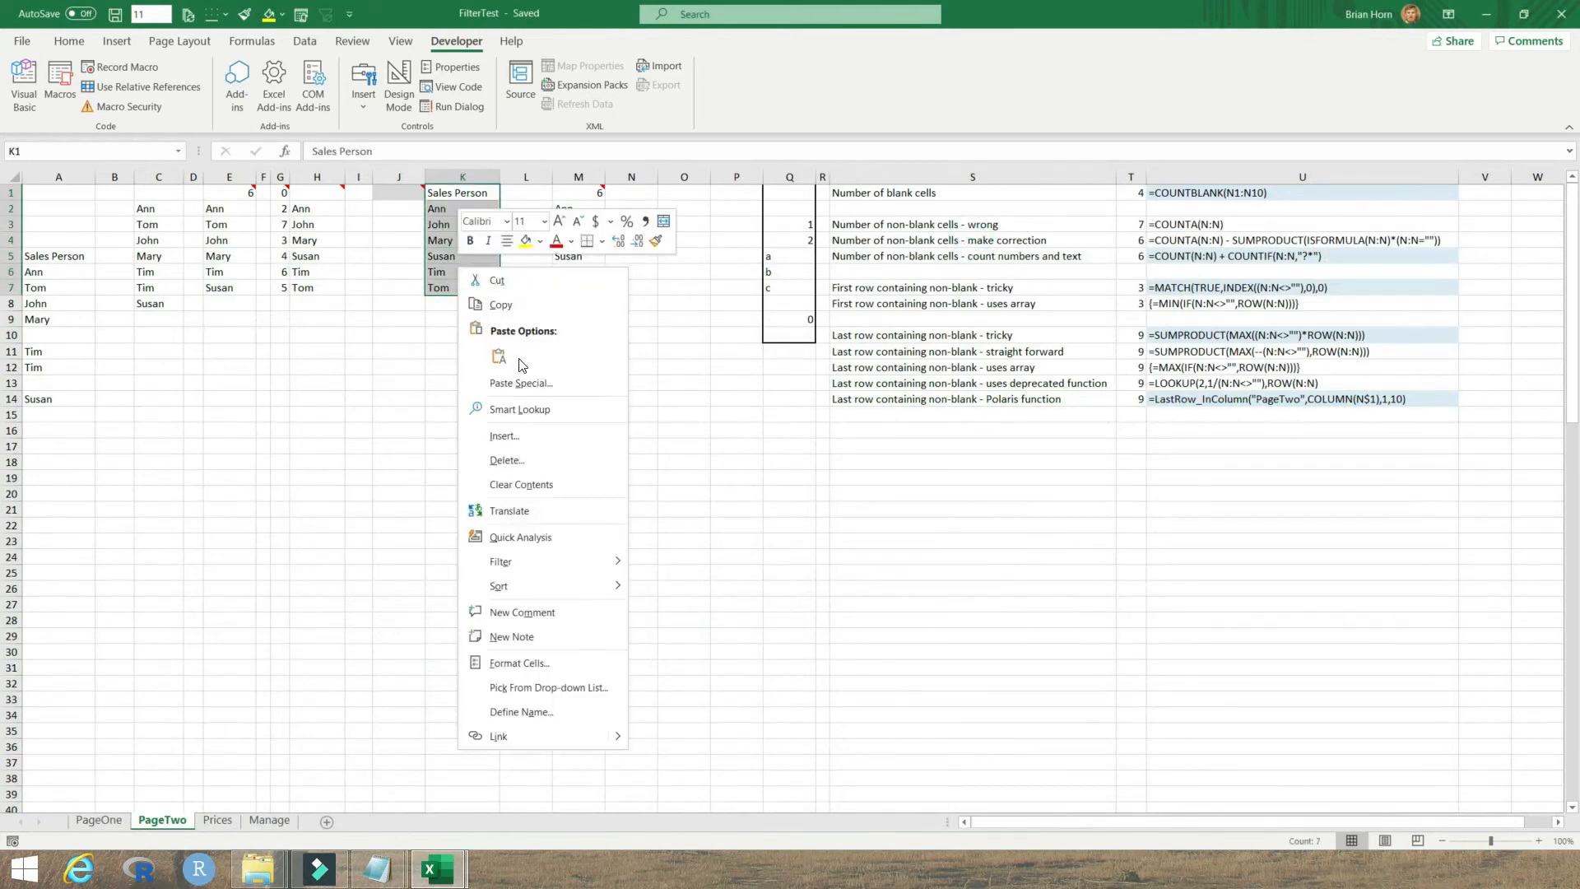
left_click(536, 485)
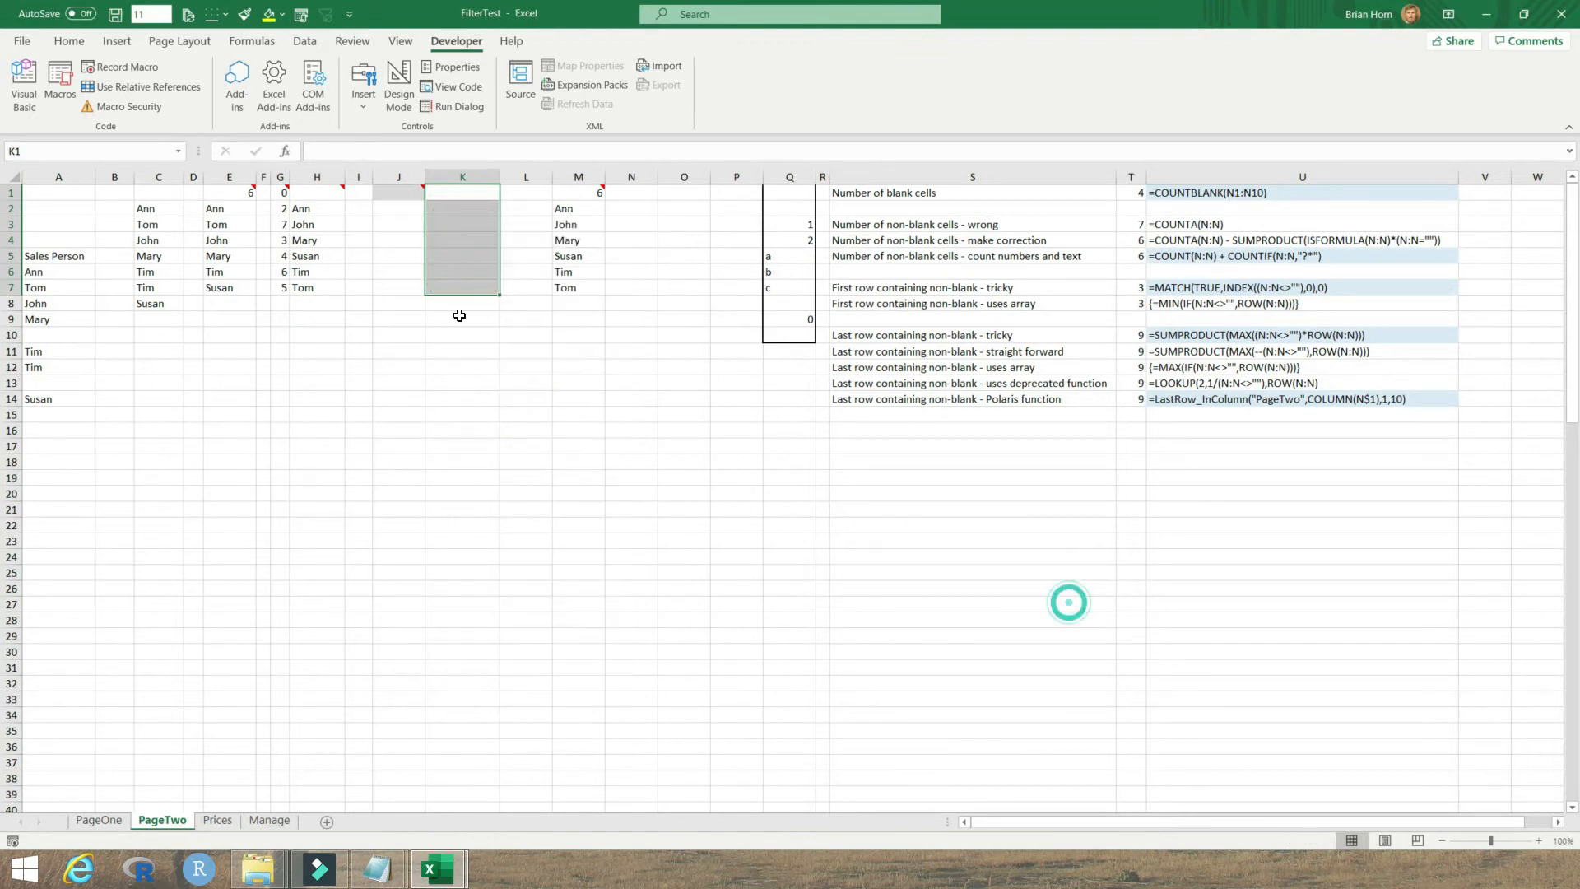
right_click(403, 197)
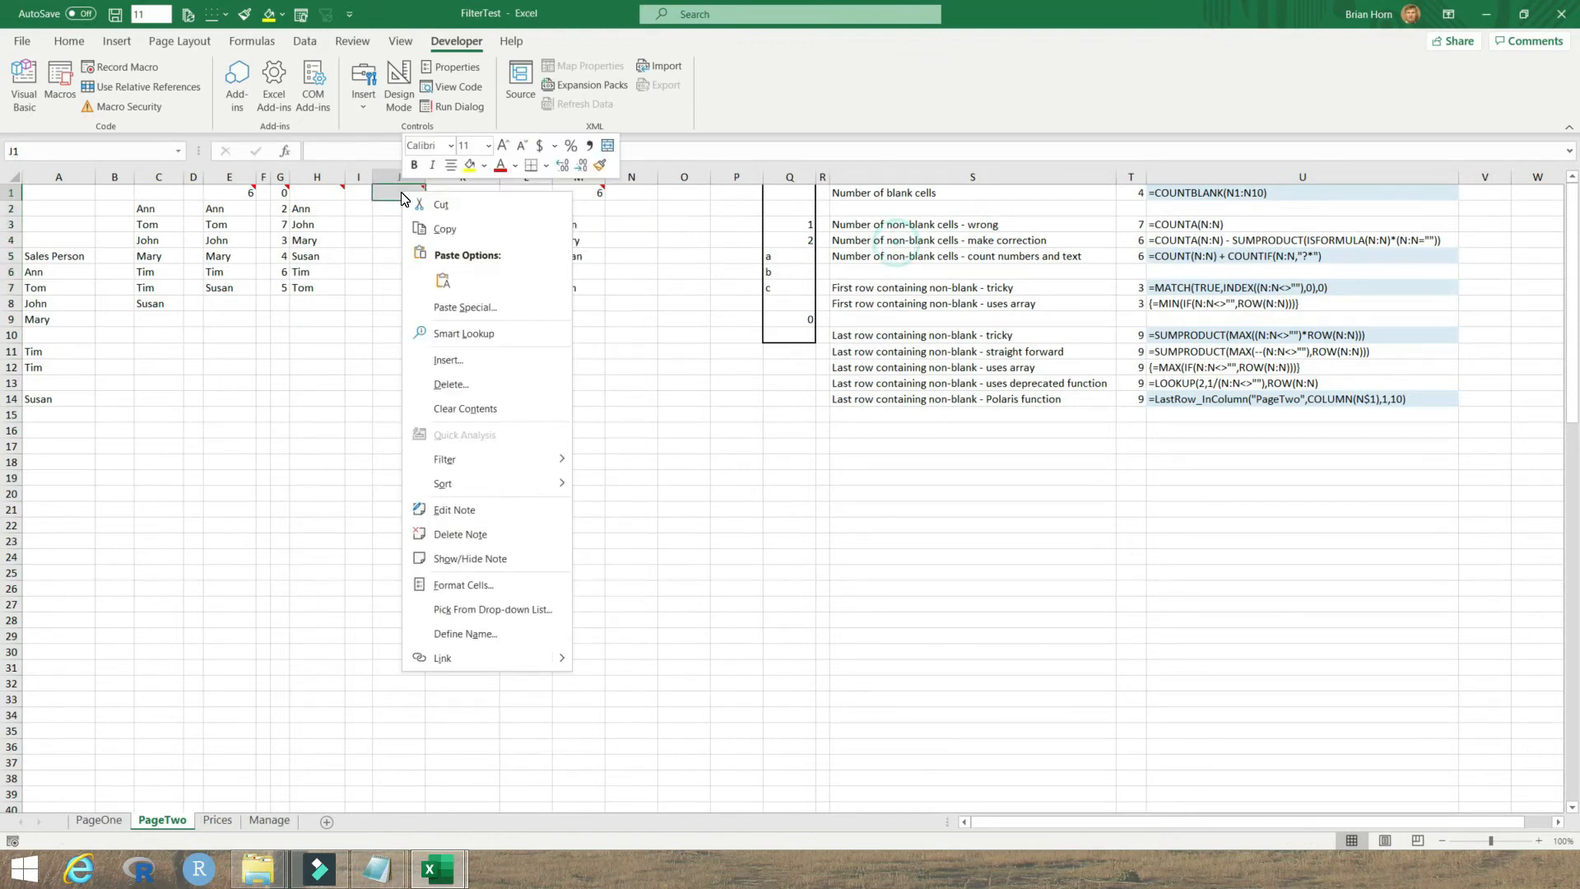
left_click(478, 411)
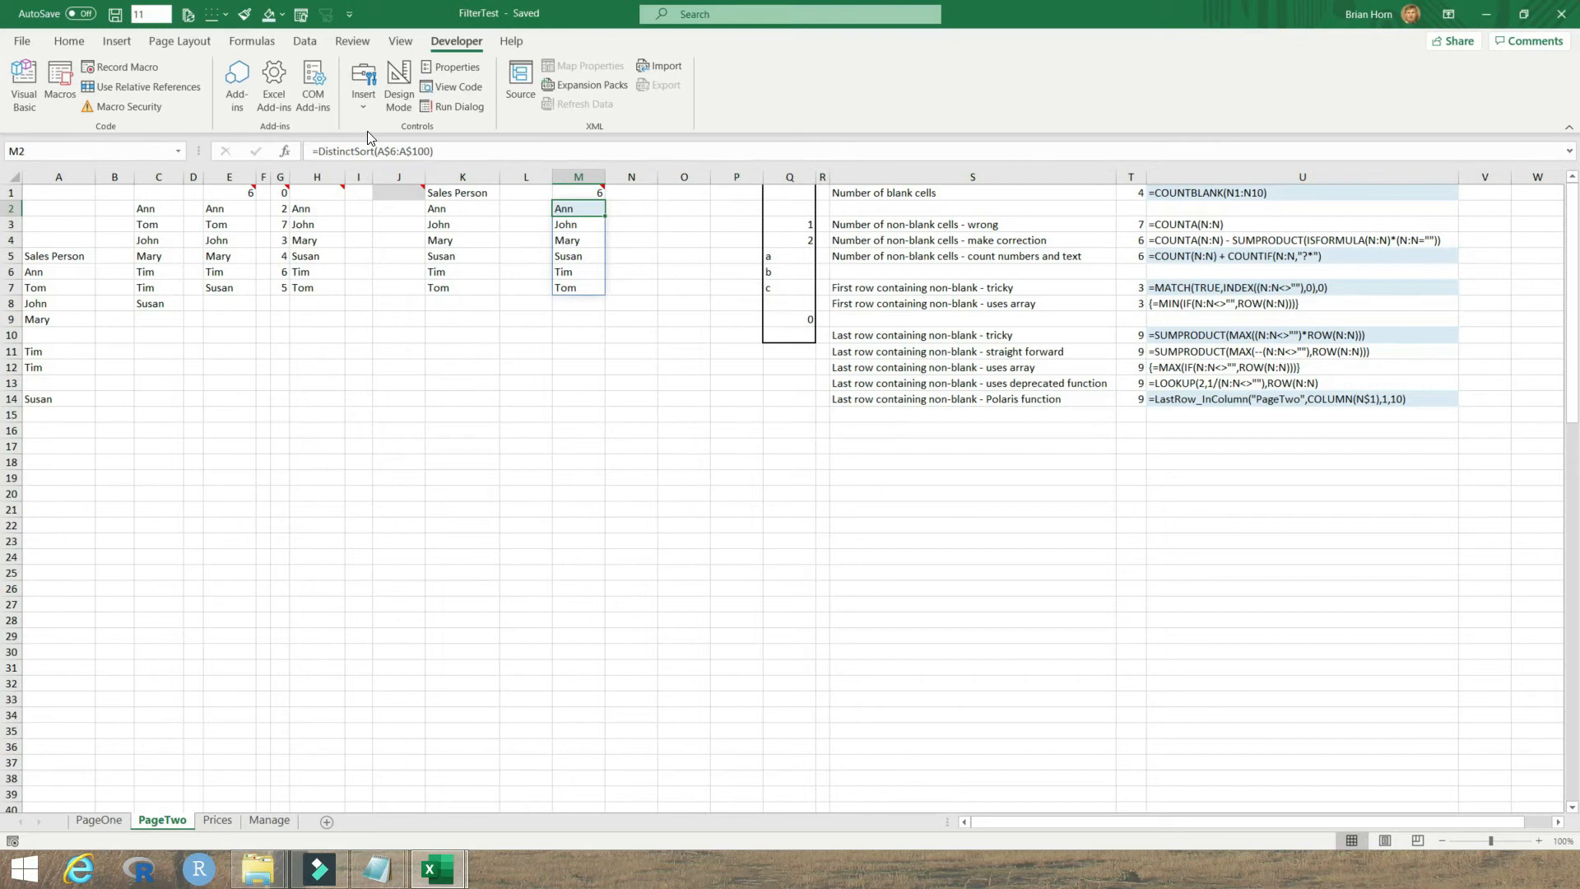
Examine the DistinctSort and SelectionSort functions in the VBA project's Module6, and return to the worksheet
left_click(25, 83)
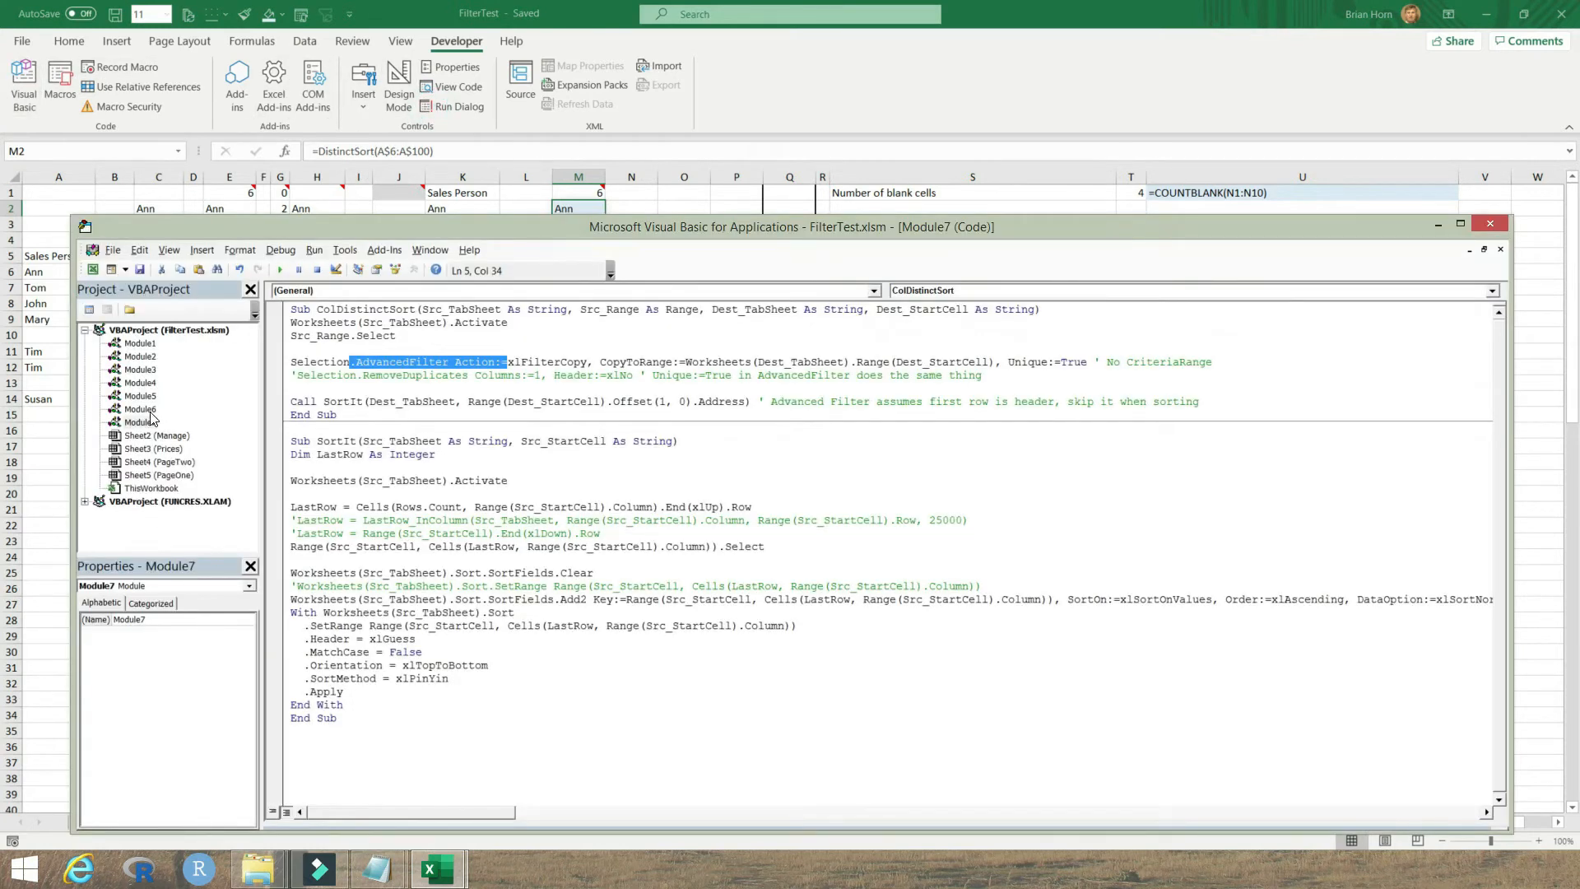
double_click(141, 410)
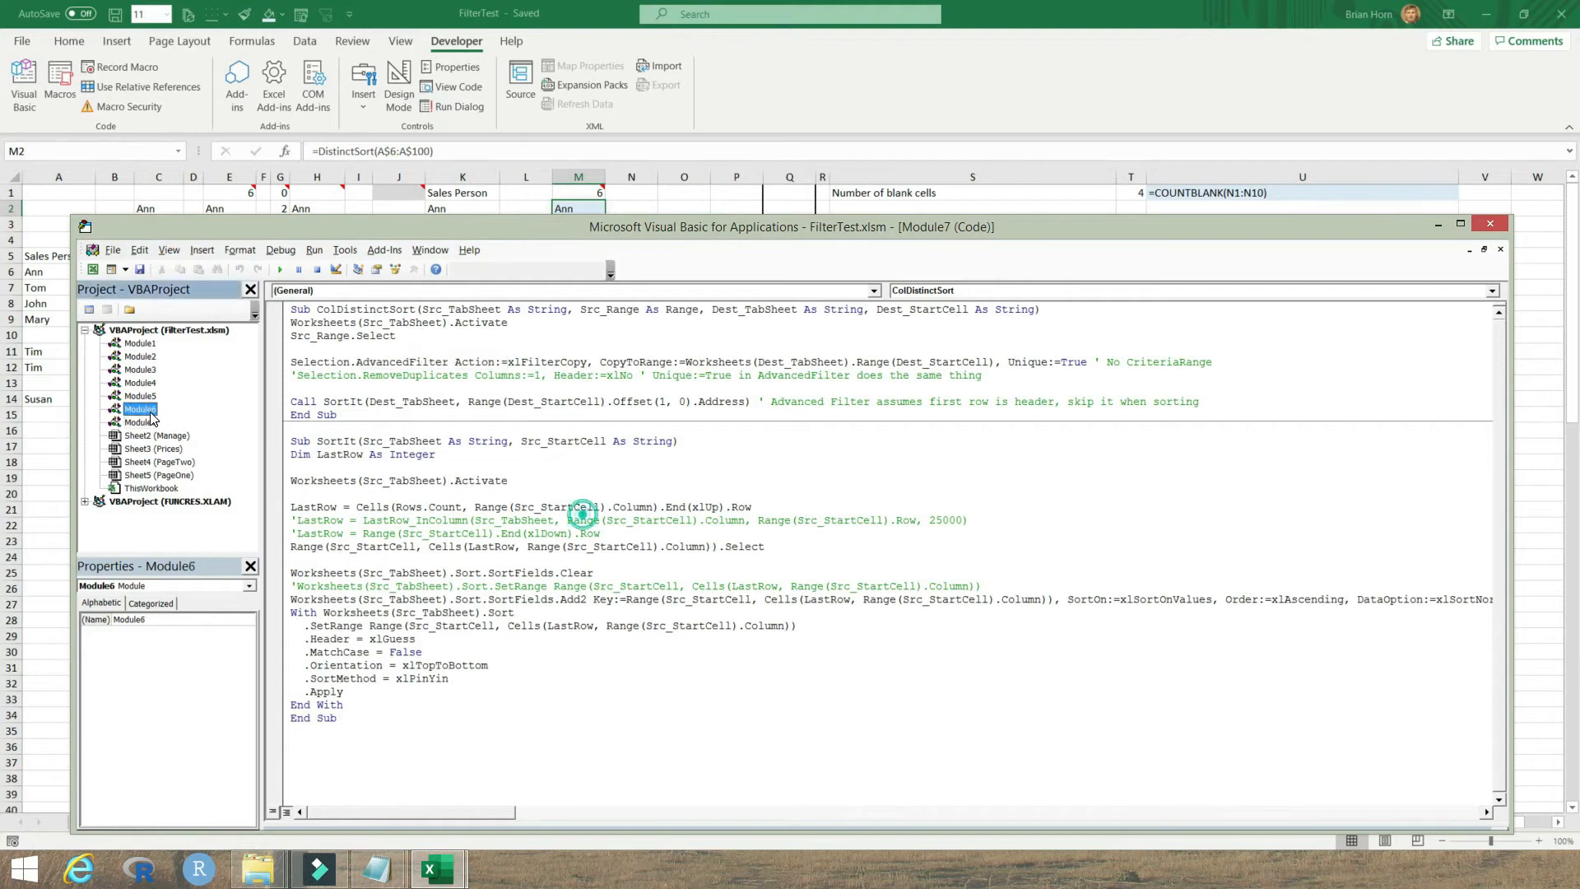
left_click_drag(370, 757, 209, 309)
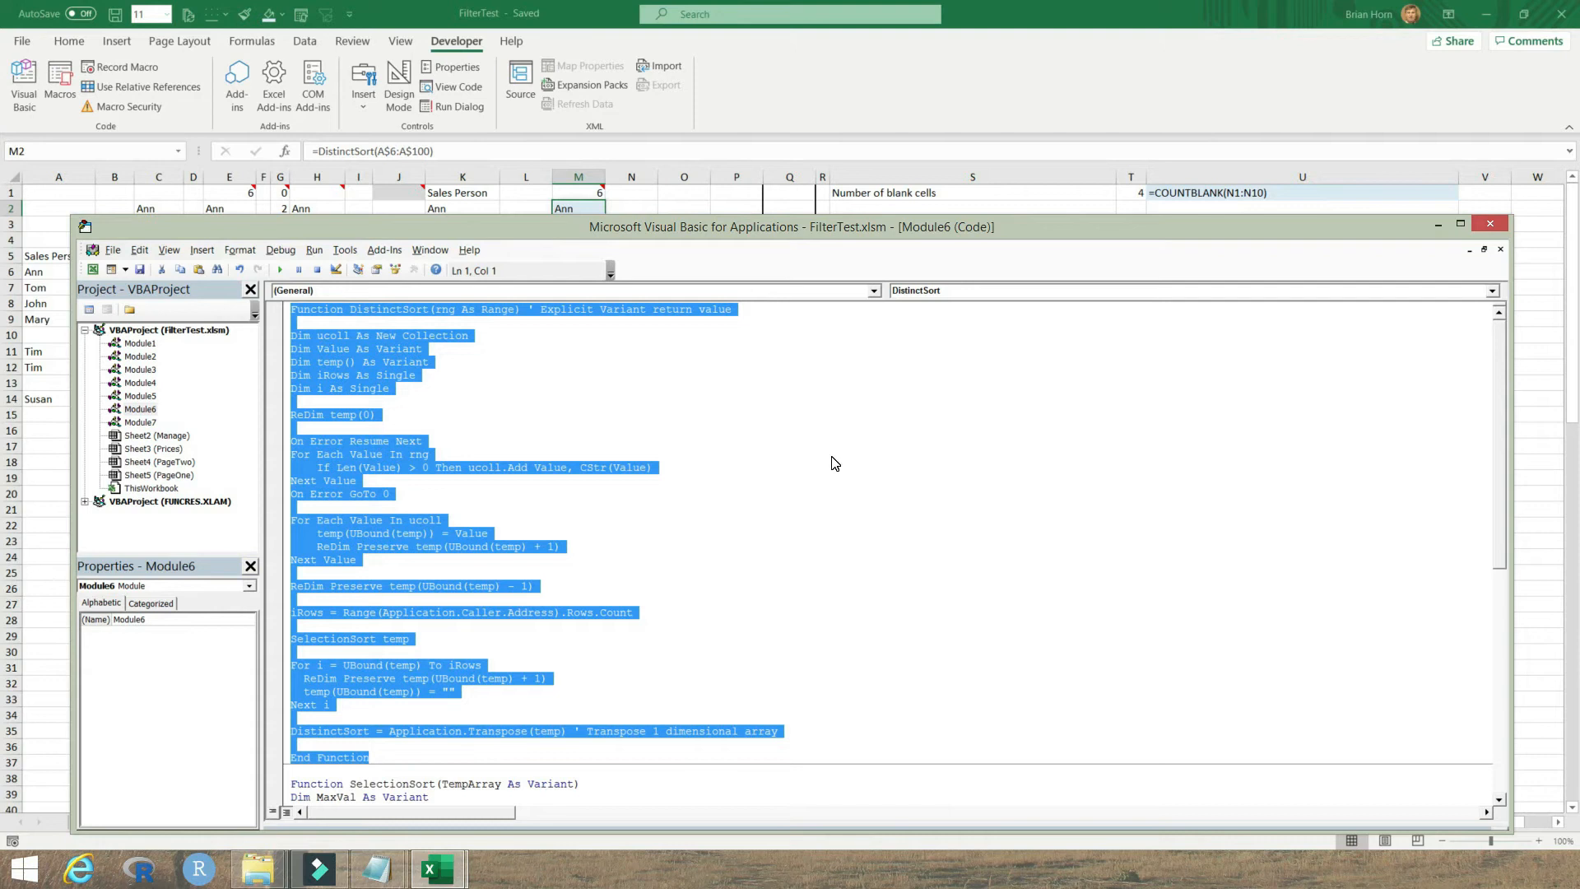
left_click_drag(1502, 501, 1499, 585)
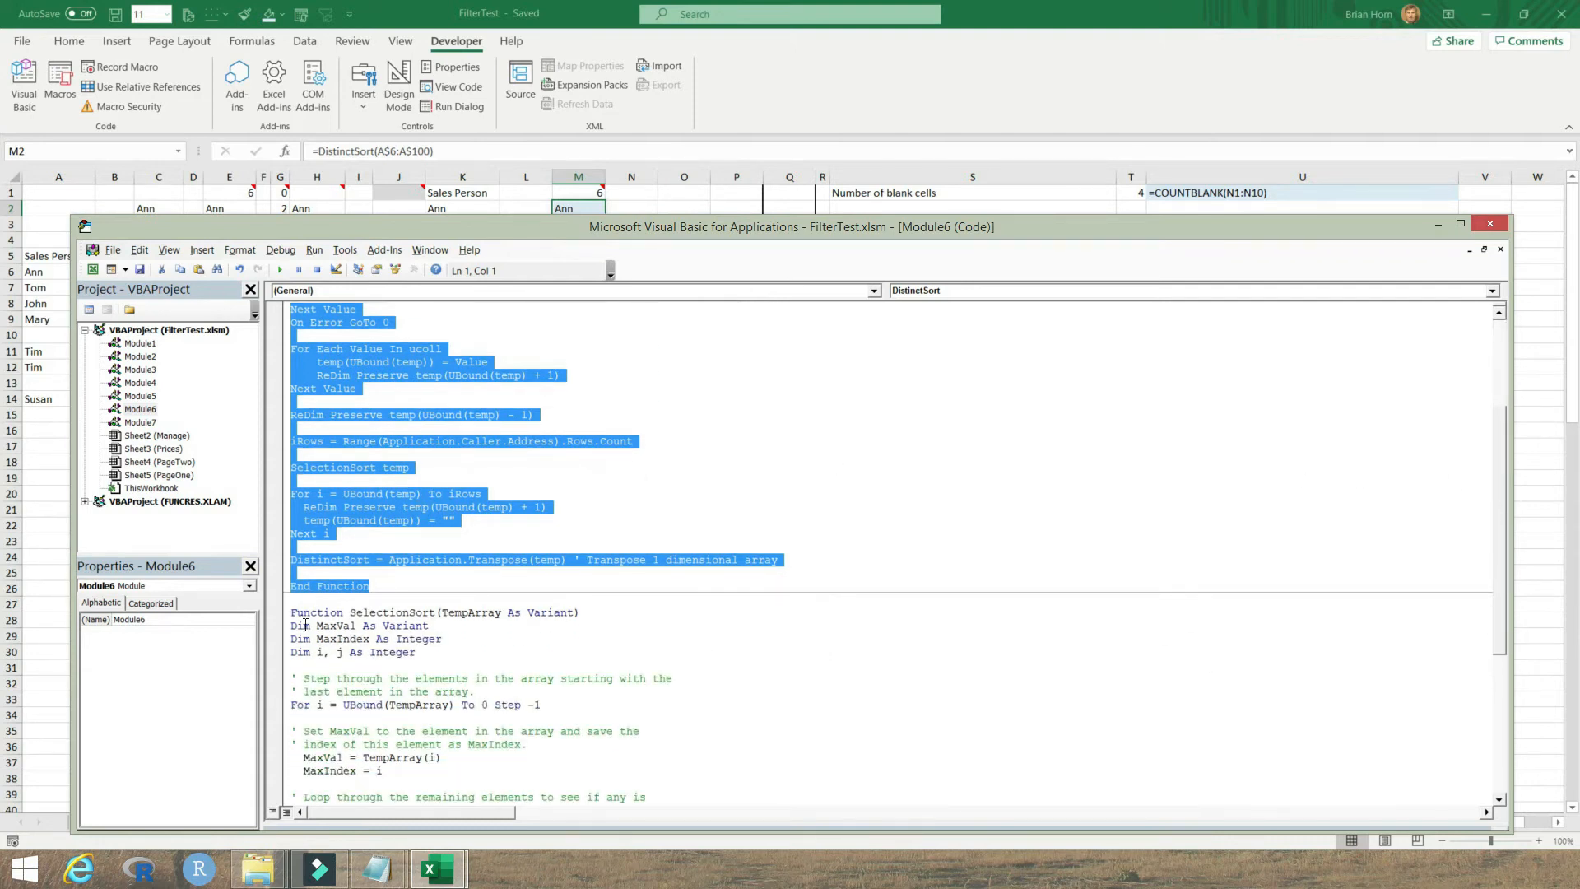
left_click_drag(415, 614, 356, 625)
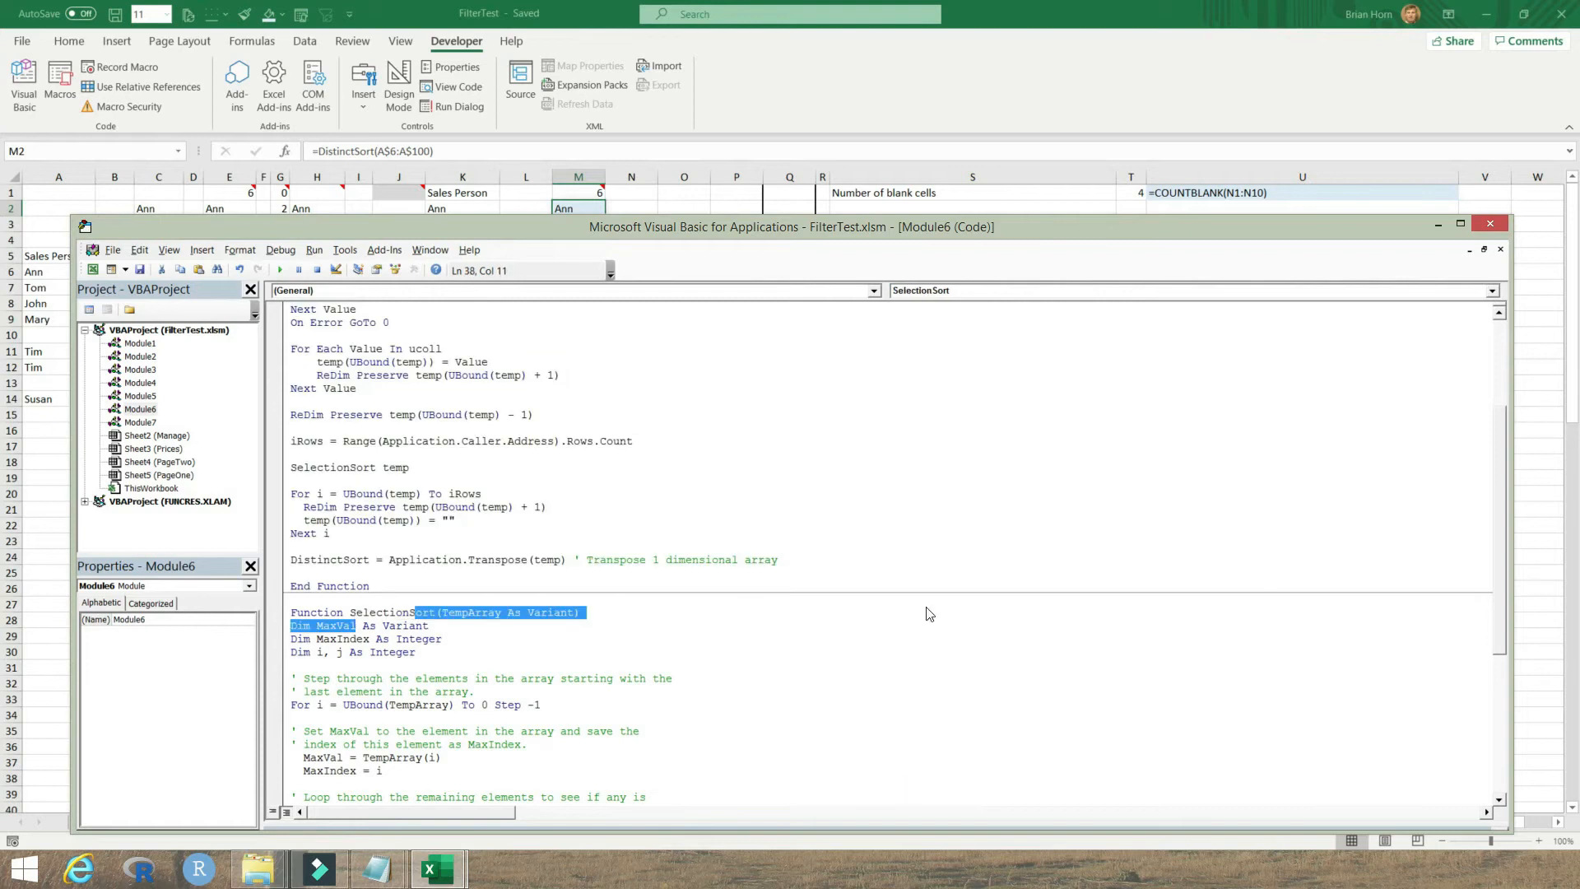
scroll(1499, 656, "up", 4)
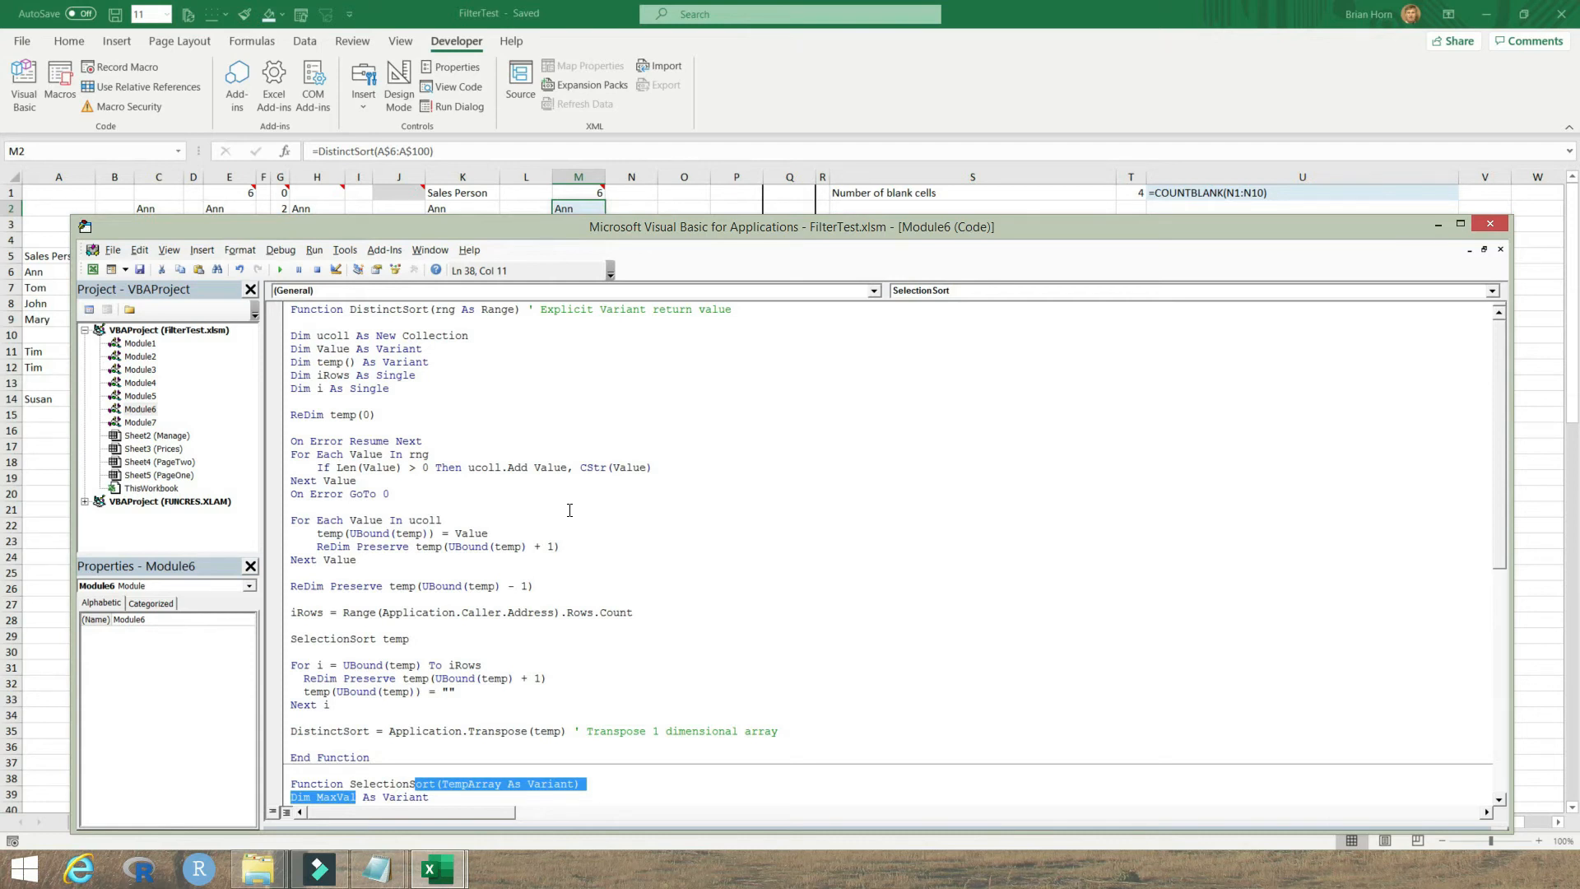
key("alt+F11")
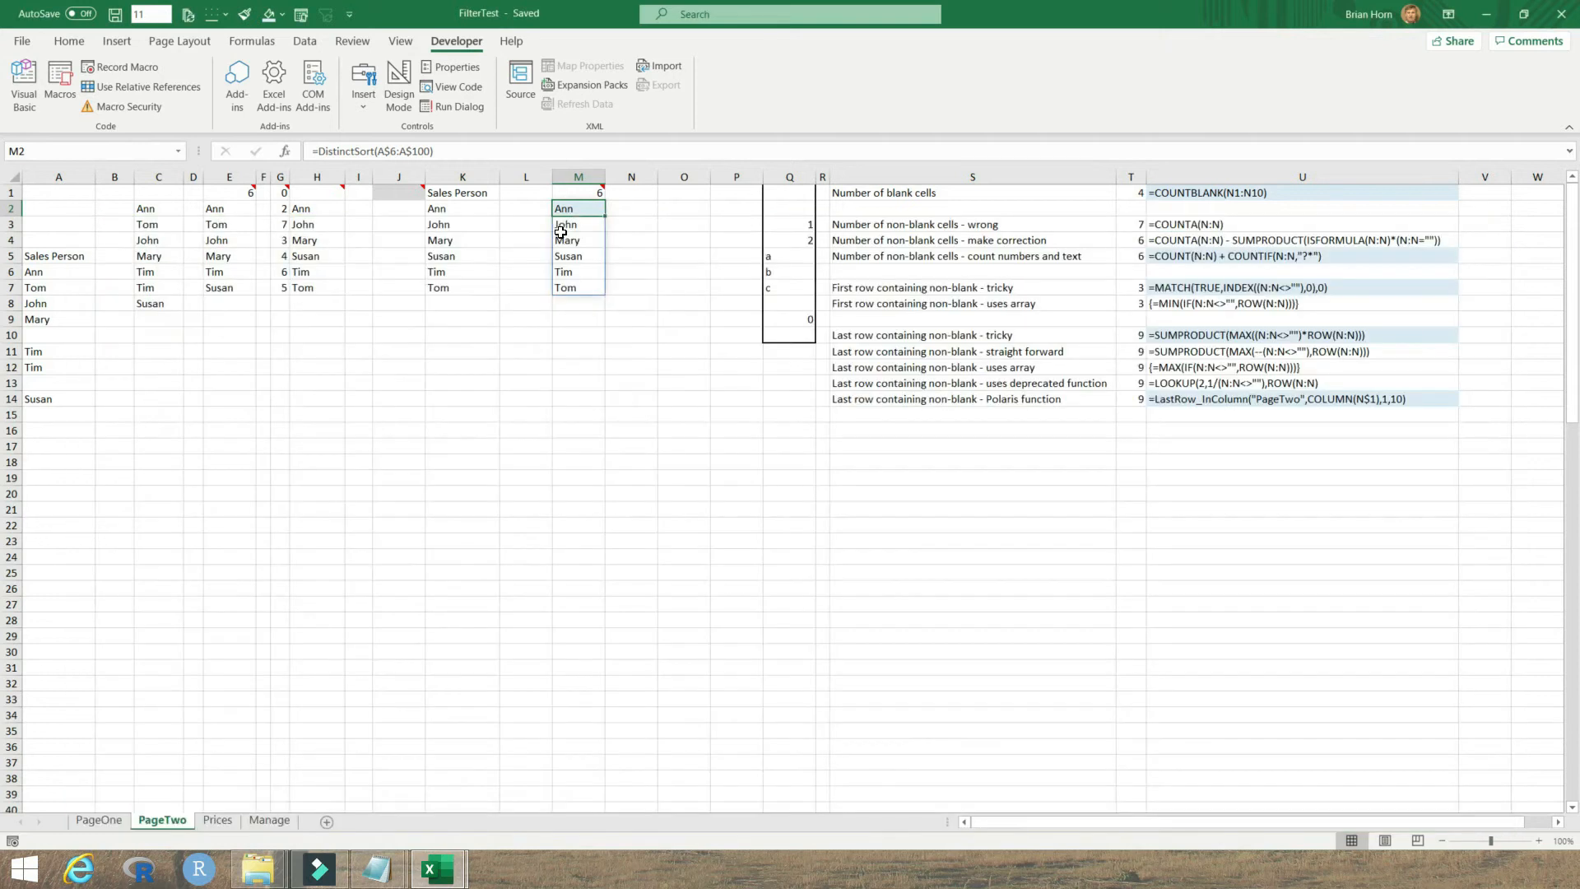
Inspect the COUNTA formula in M1 and the DistinctSort(A$6:A$100) formula supplying the names in M2:M7
left_click(586, 193)
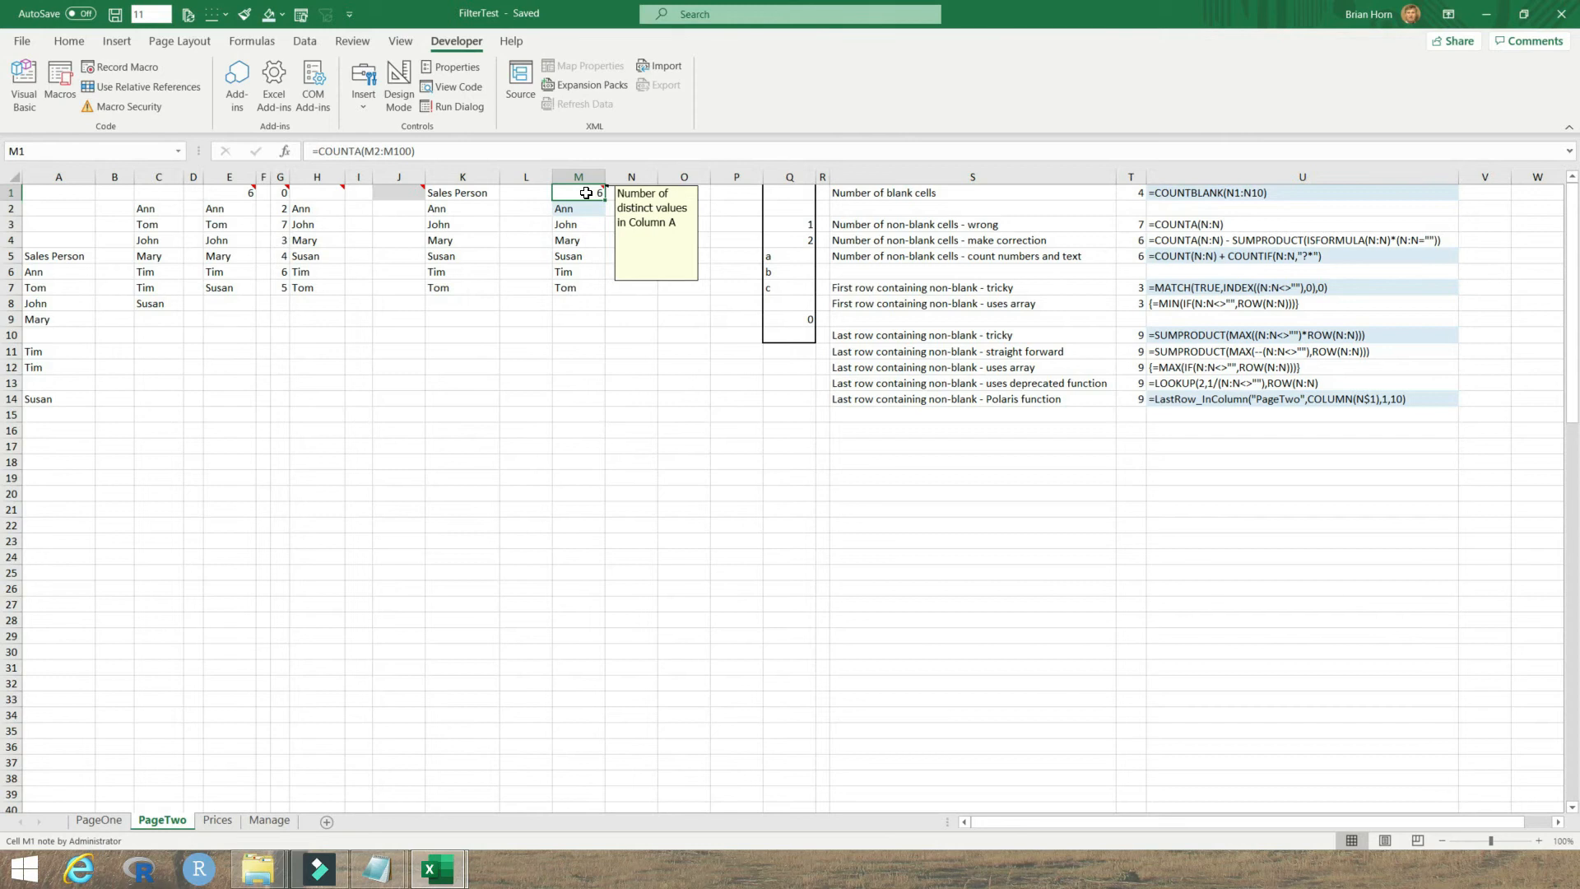
left_click(586, 211)
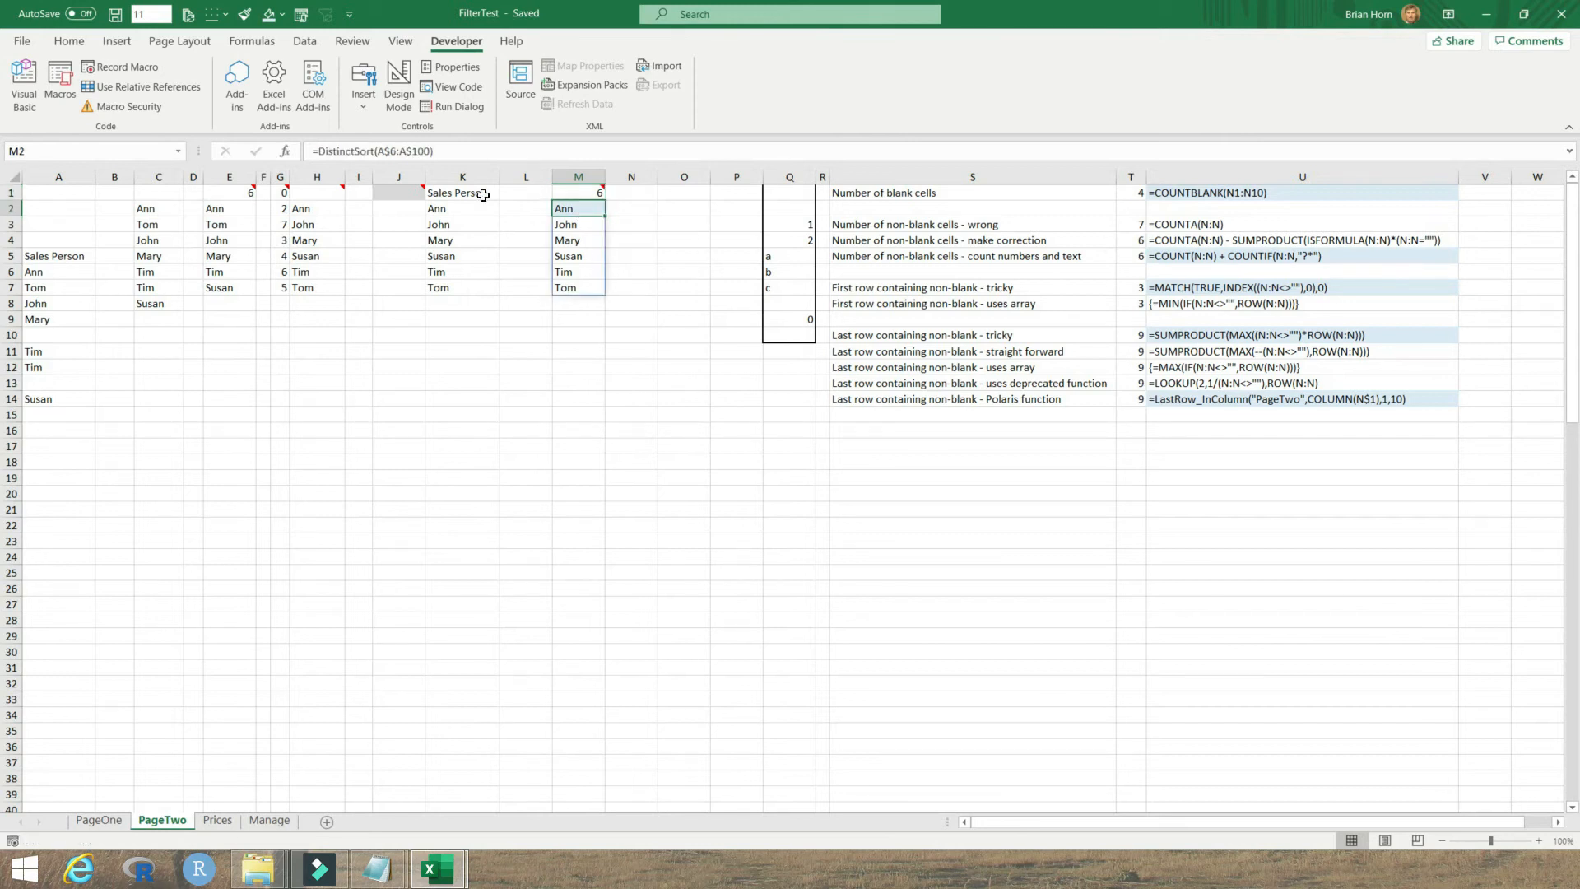
left_click(568, 240)
left_click(566, 287)
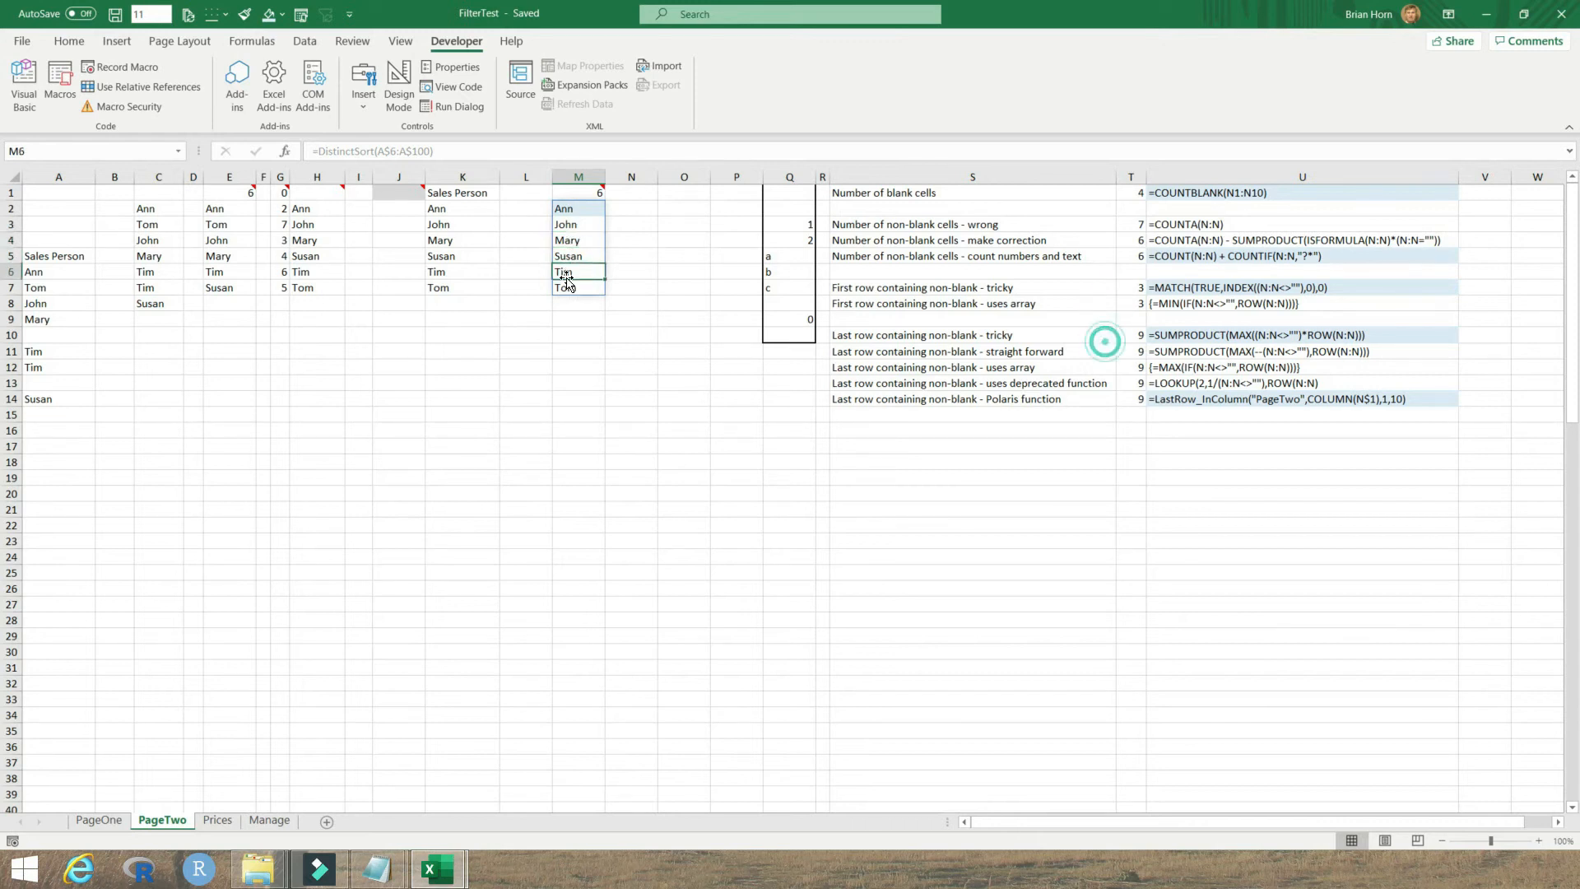
left_click(564, 209)
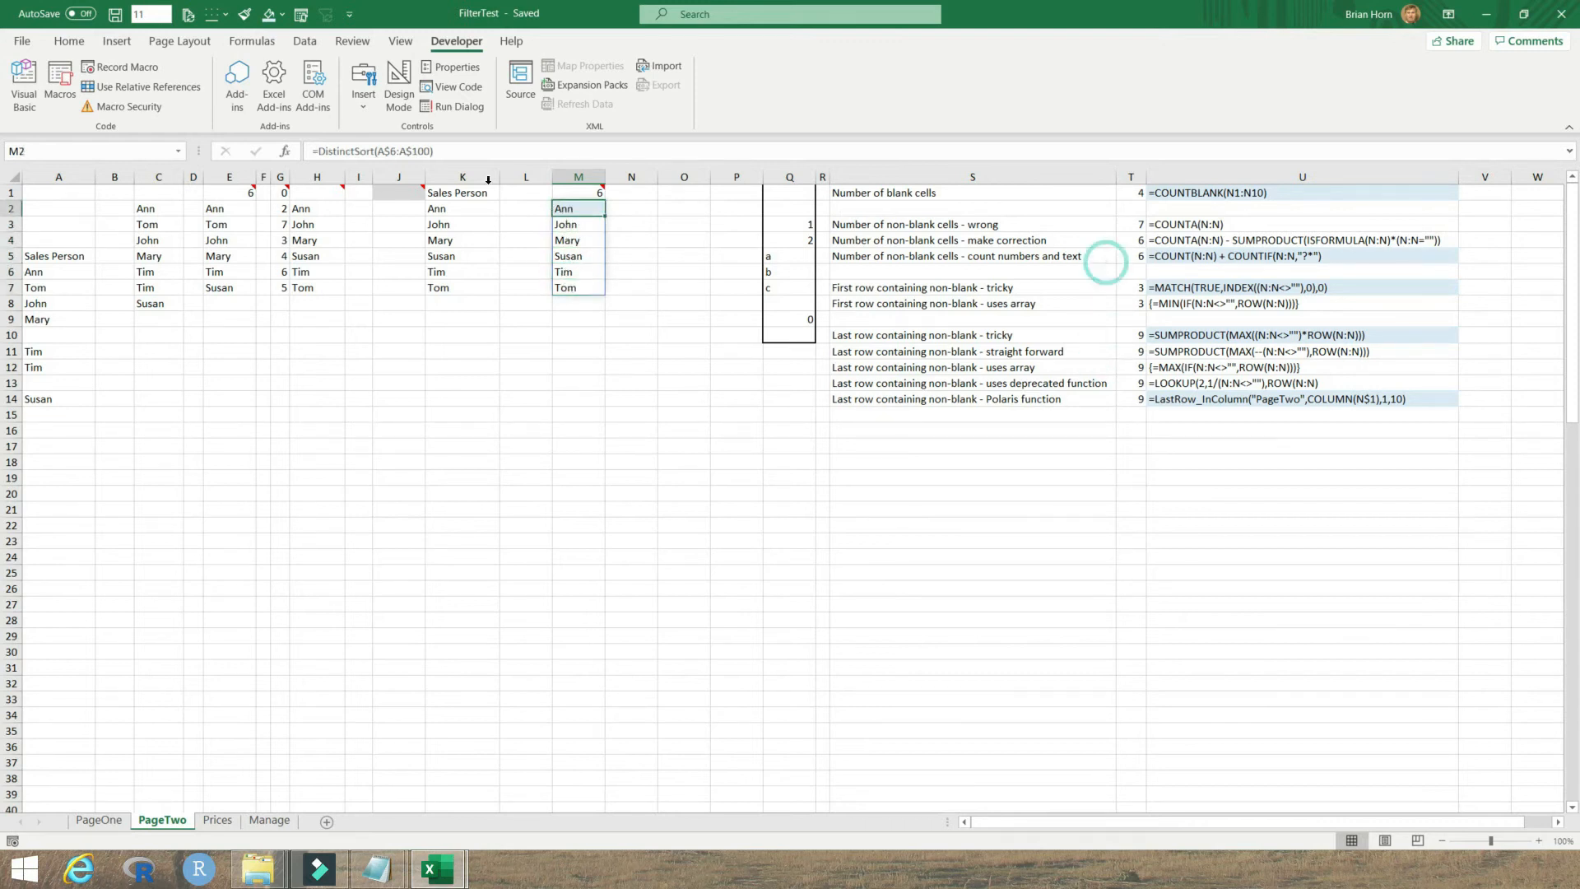
Examine the DistinctSort formula in M2, its source names from A6 down, and the resulting list in M3:M7
left_click(442, 150)
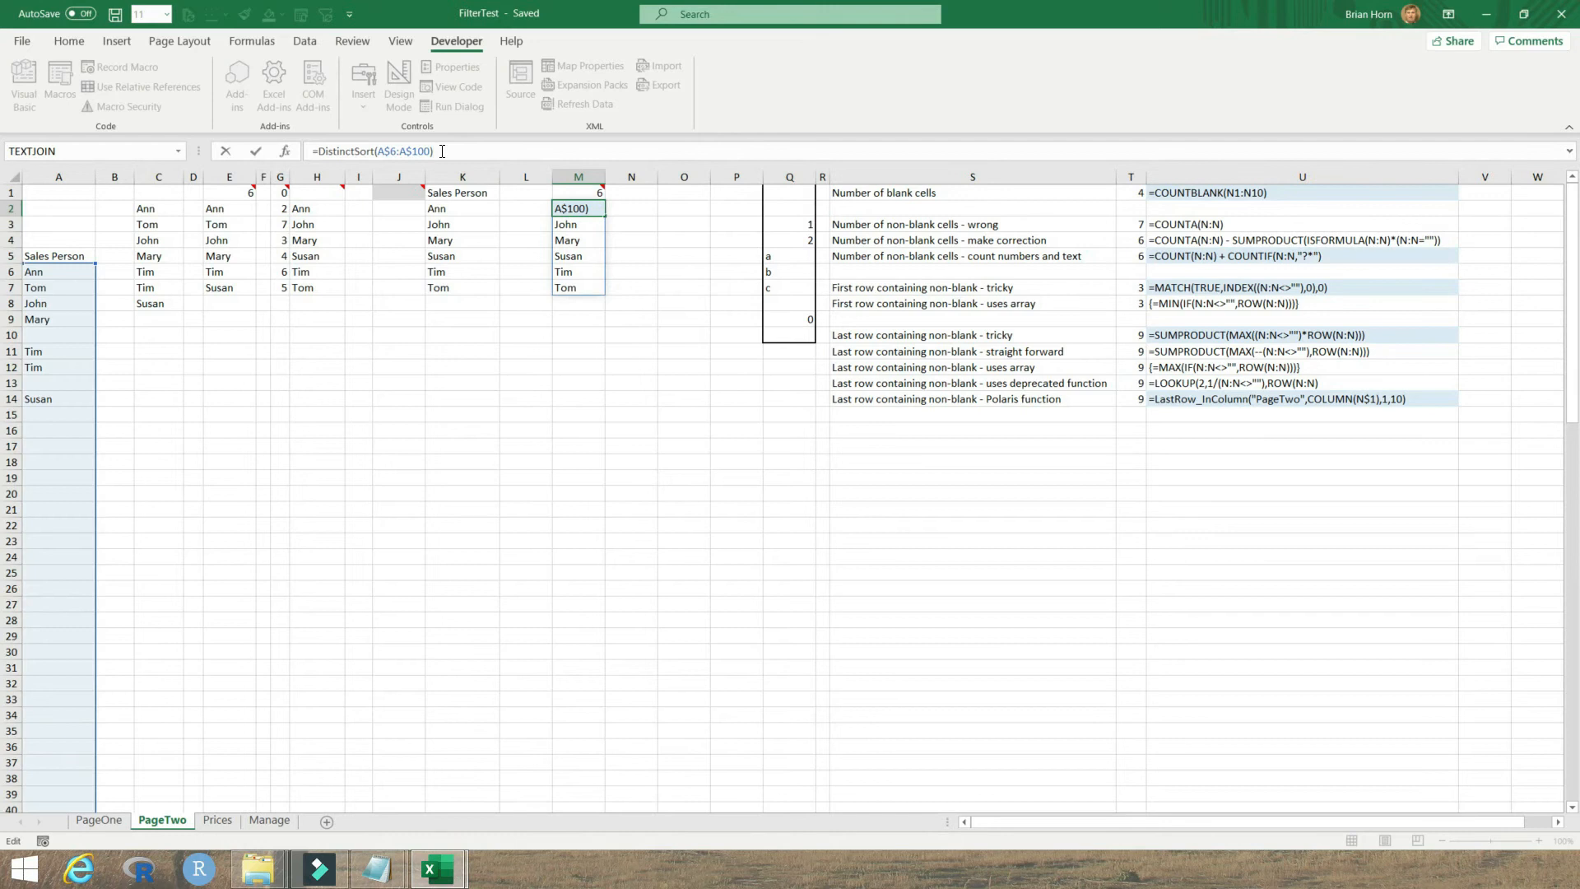
key("Return")
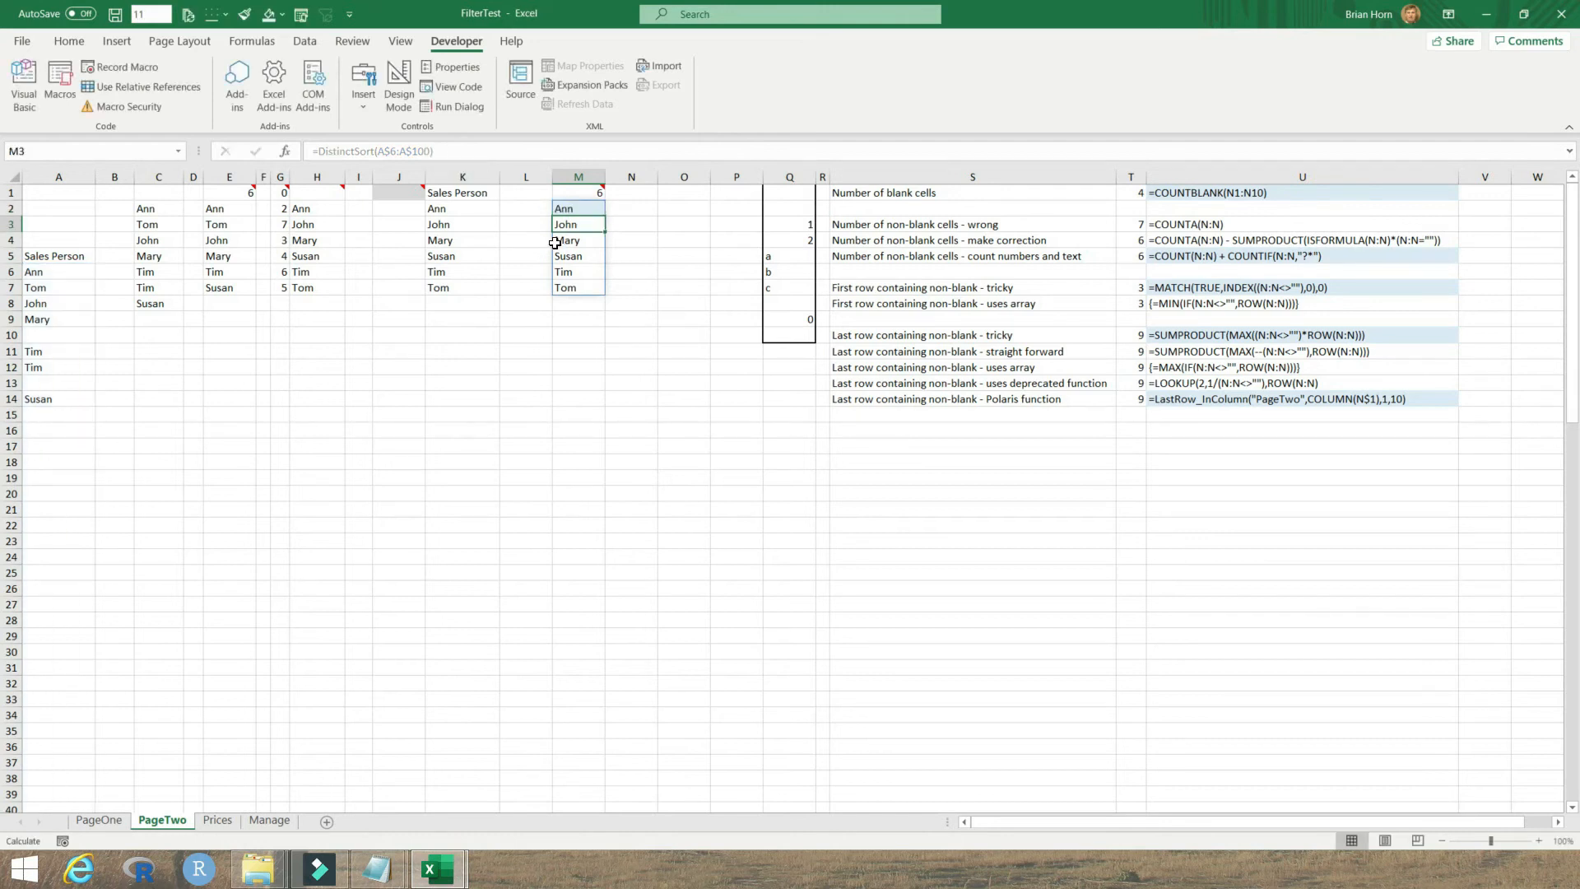
left_click(578, 211)
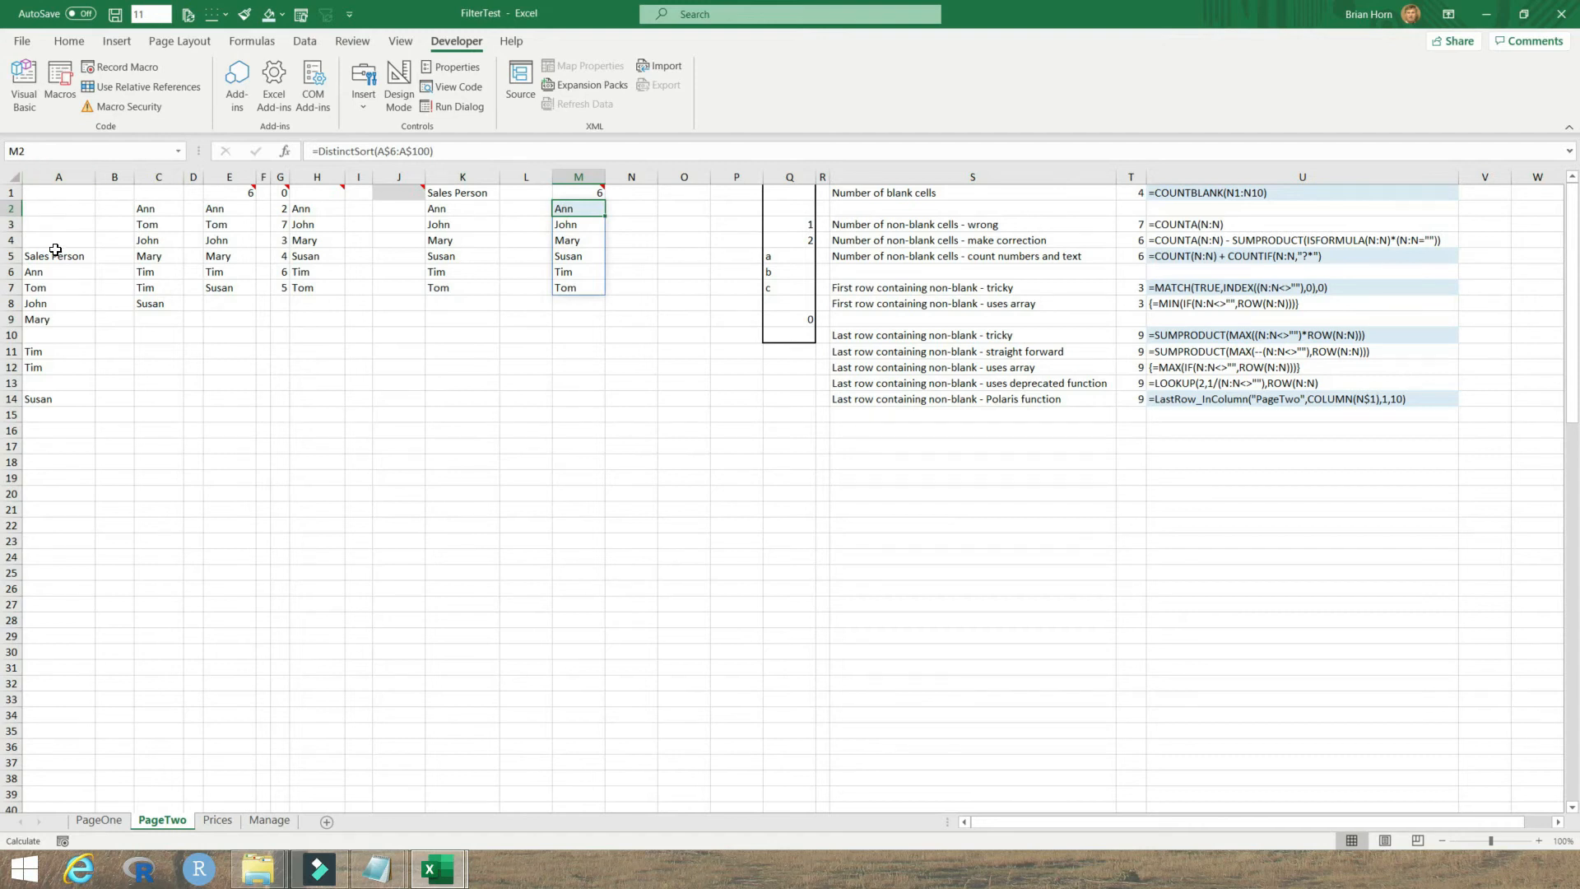
left_click_drag(37, 271, 17, 491)
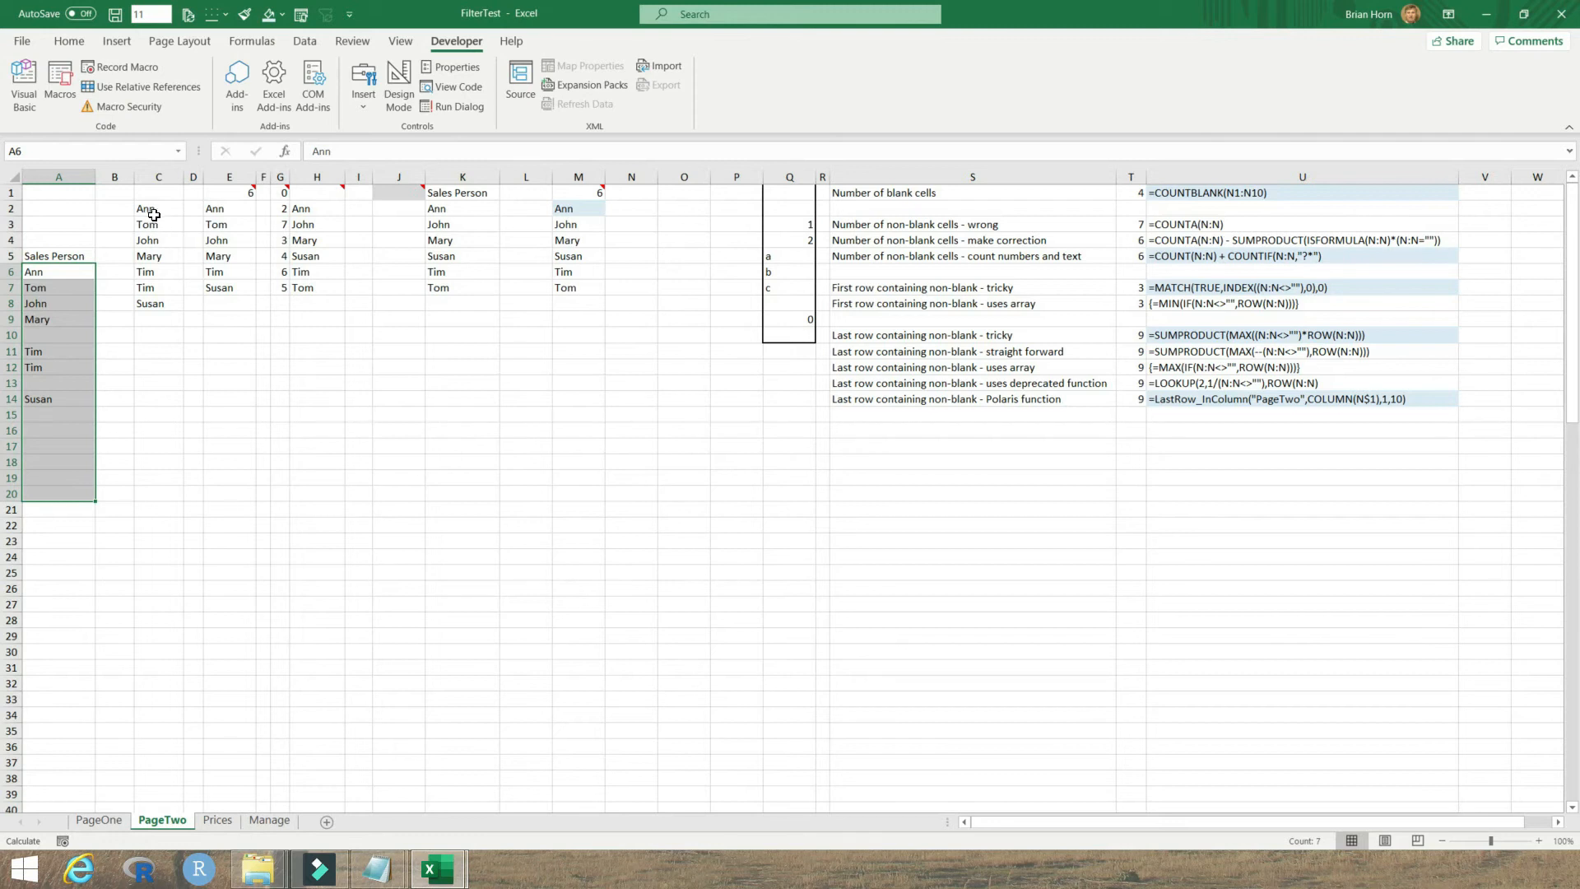
left_click(558, 208)
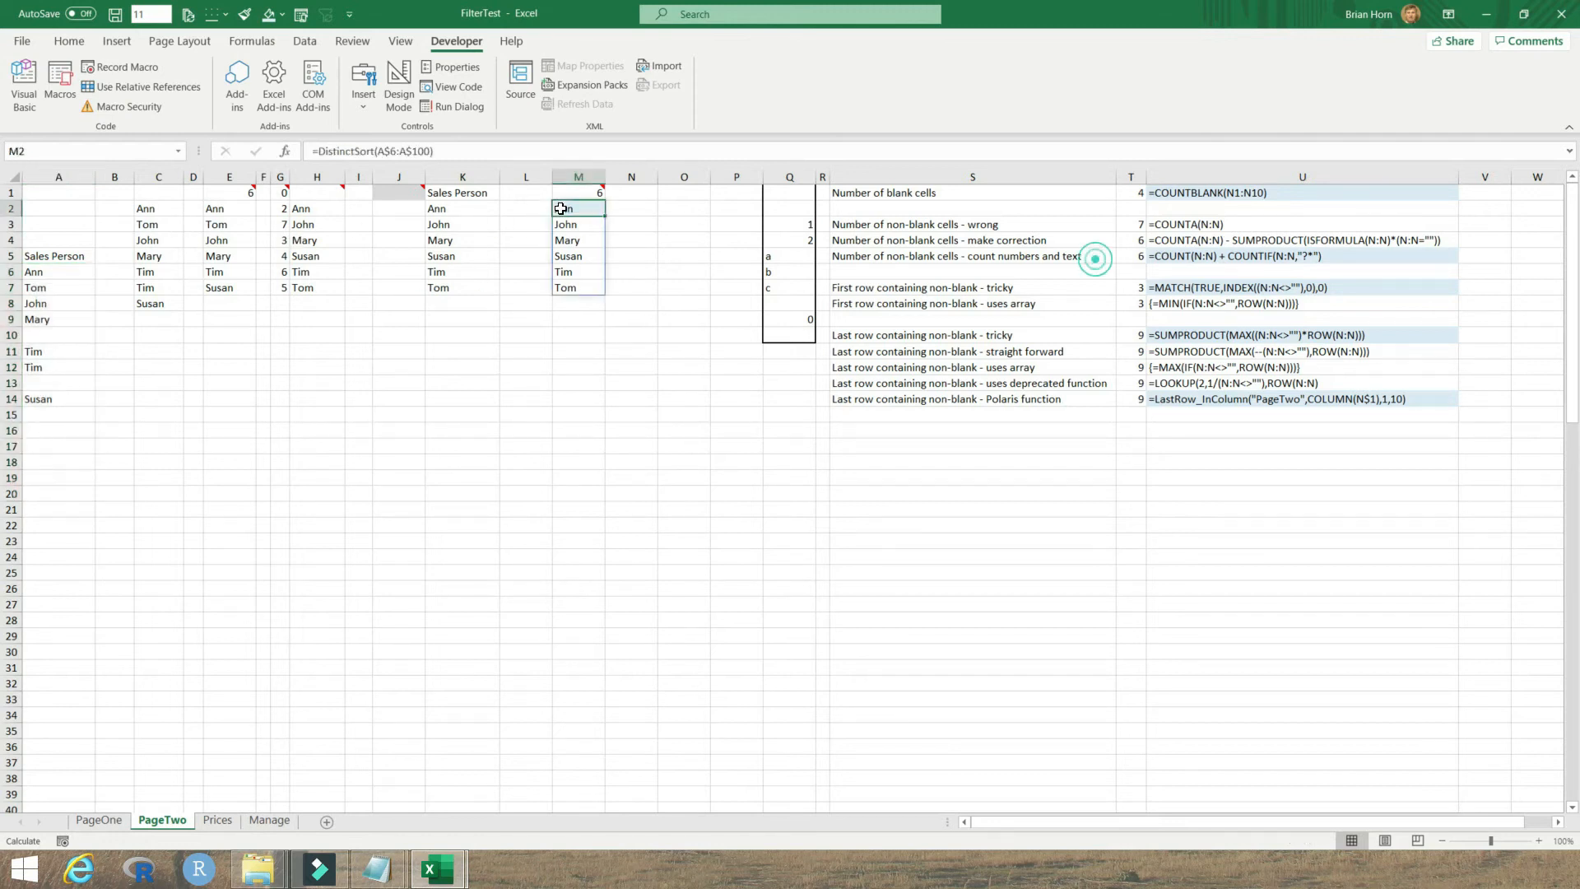
left_click_drag(43, 272, 33, 447)
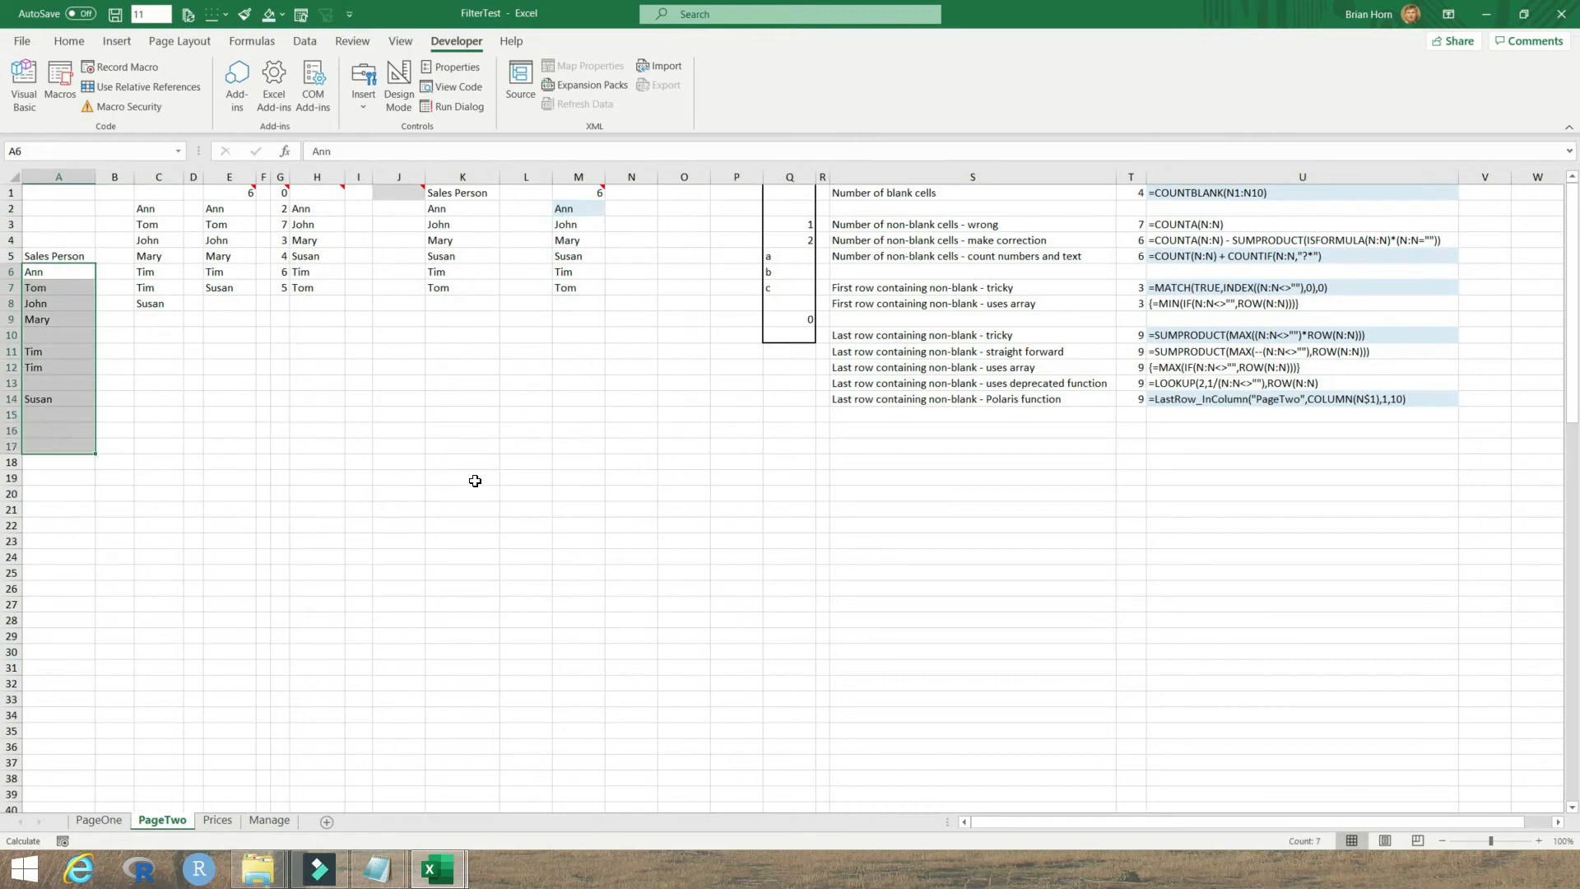
left_click_drag(567, 224, 565, 287)
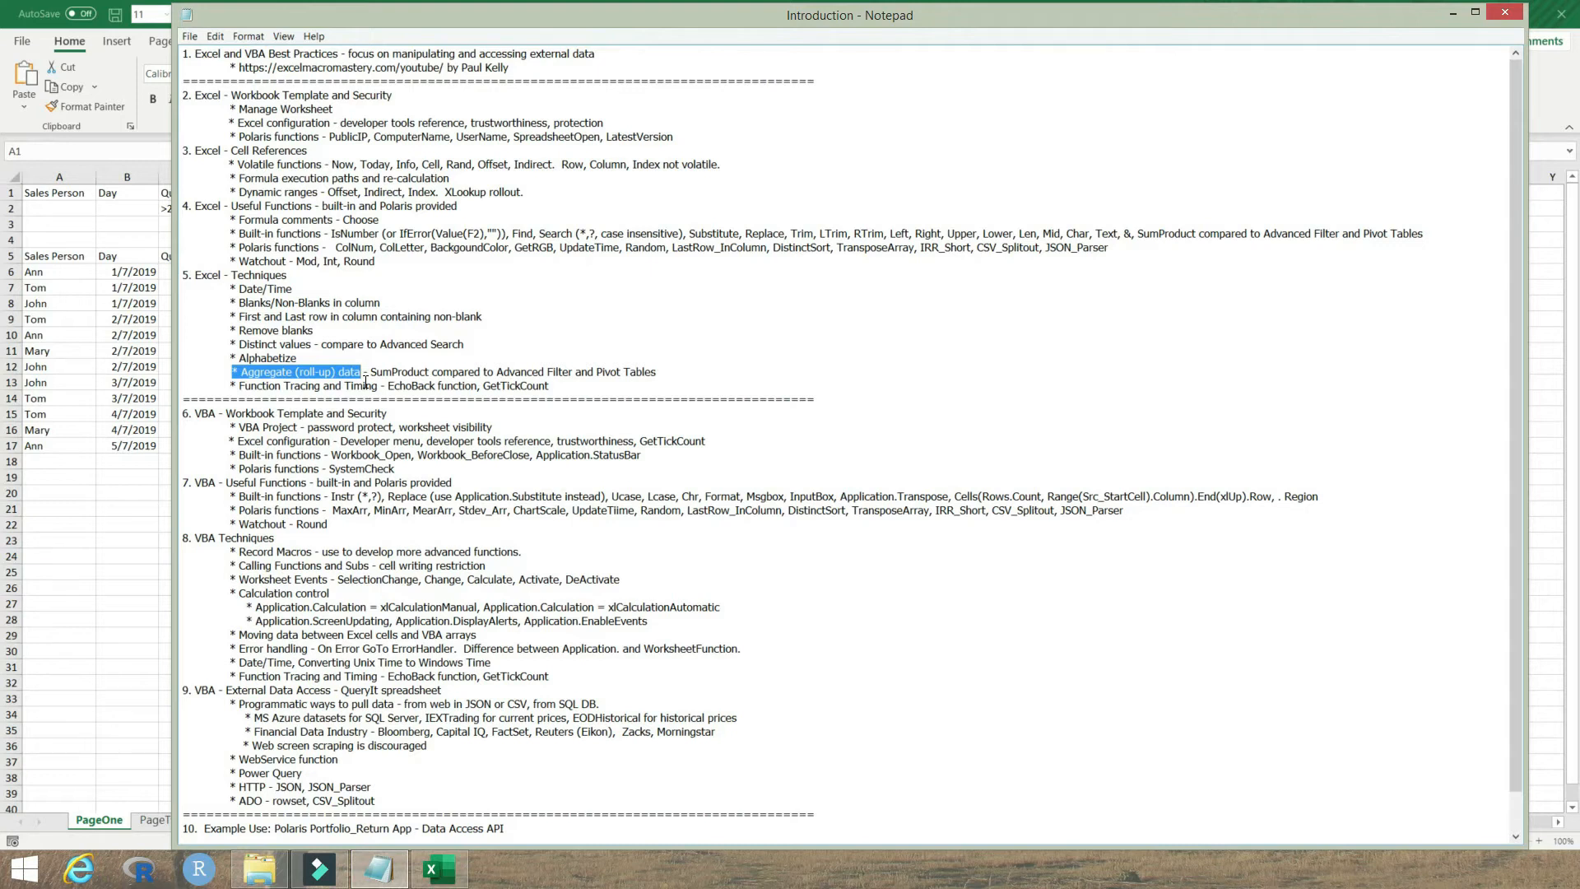
Examine the PageOne summary in K1:M5 and the salesperson-matching condition inside the SUMPRODUCT formula in L2
left_click(56, 198)
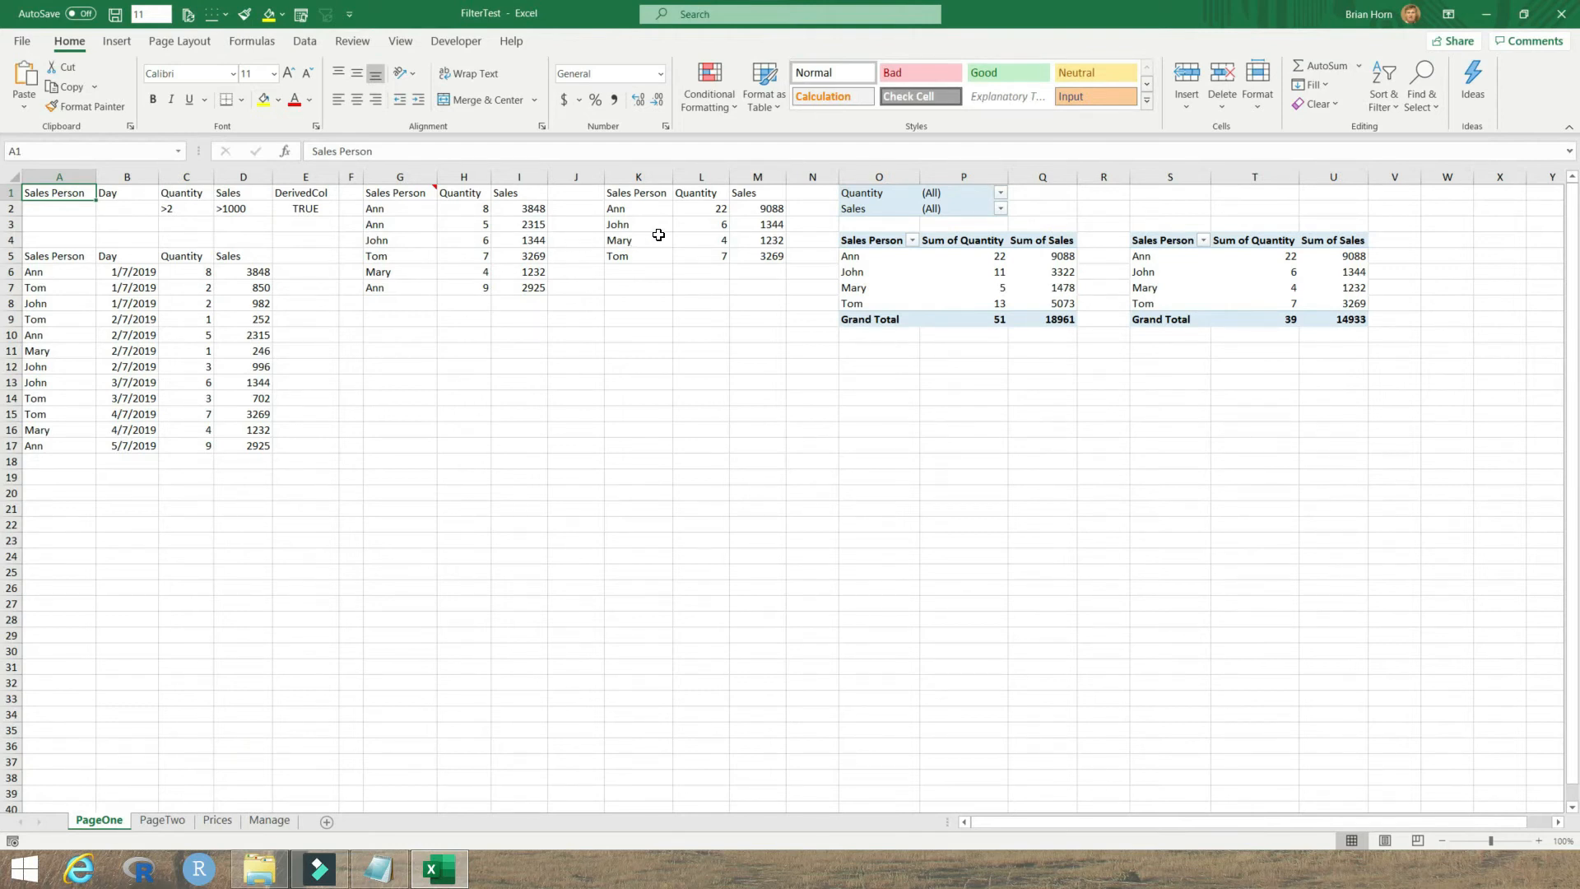
left_click_drag(635, 194, 744, 251)
left_click_drag(645, 196, 758, 253)
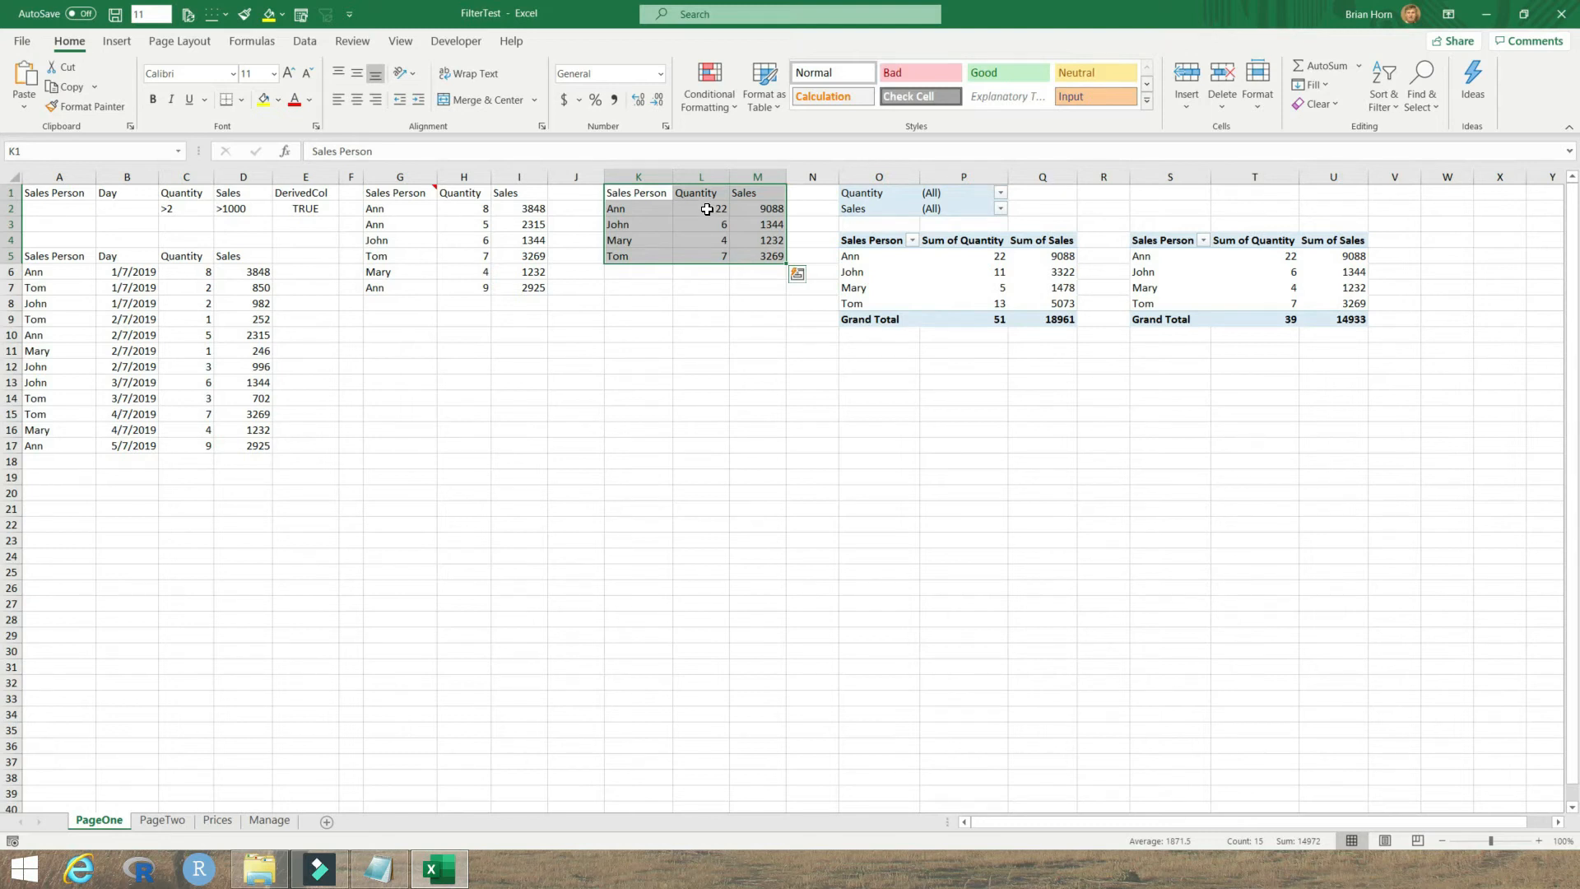
left_click(706, 209)
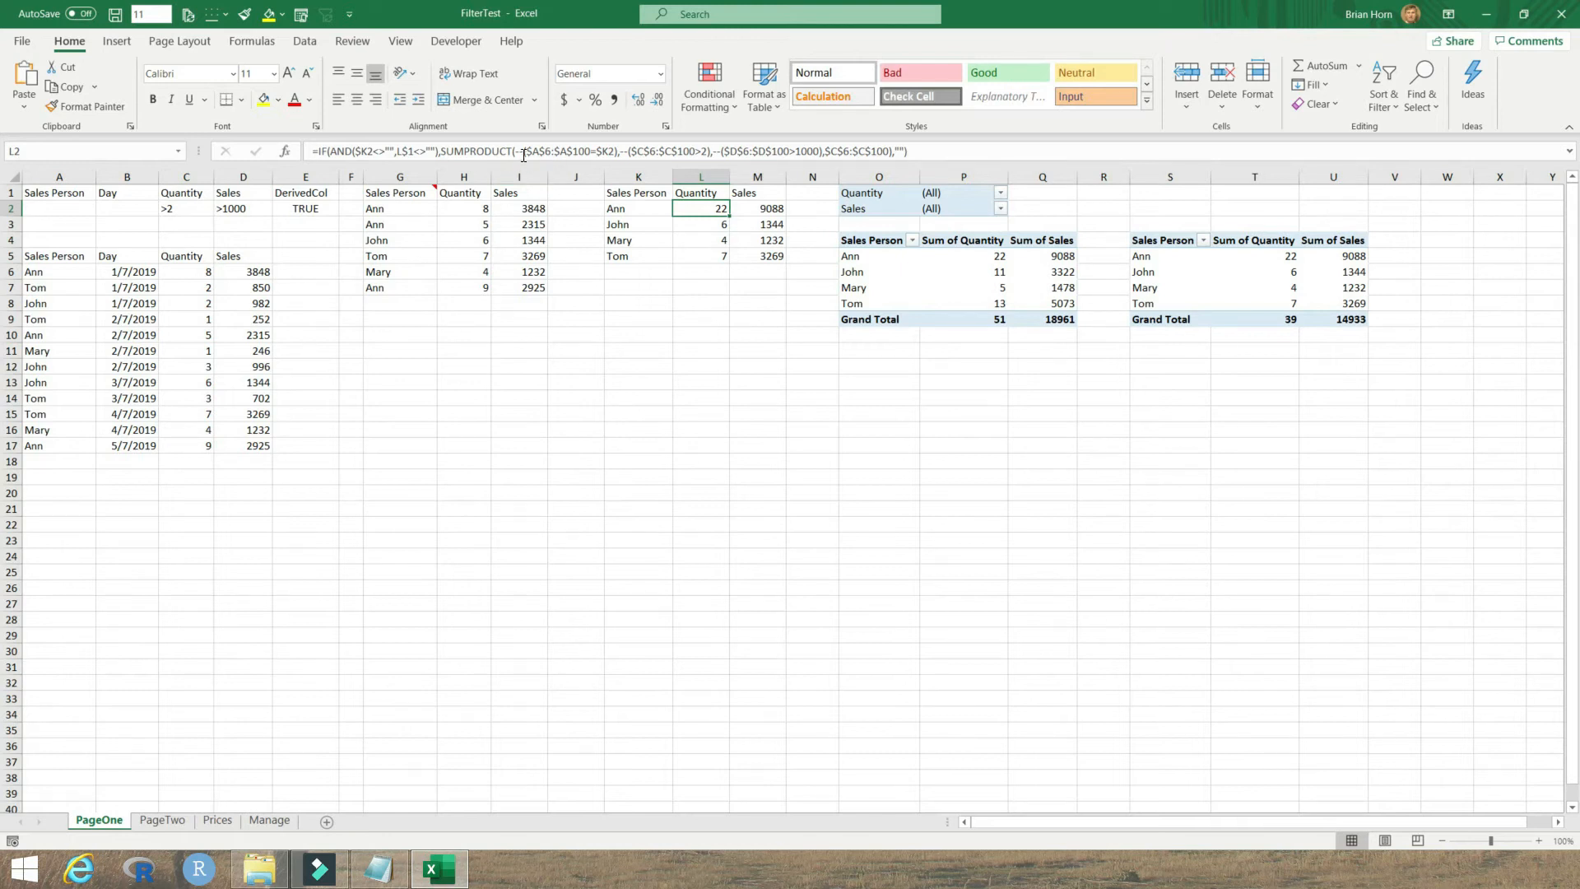
left_click_drag(519, 151, 619, 152)
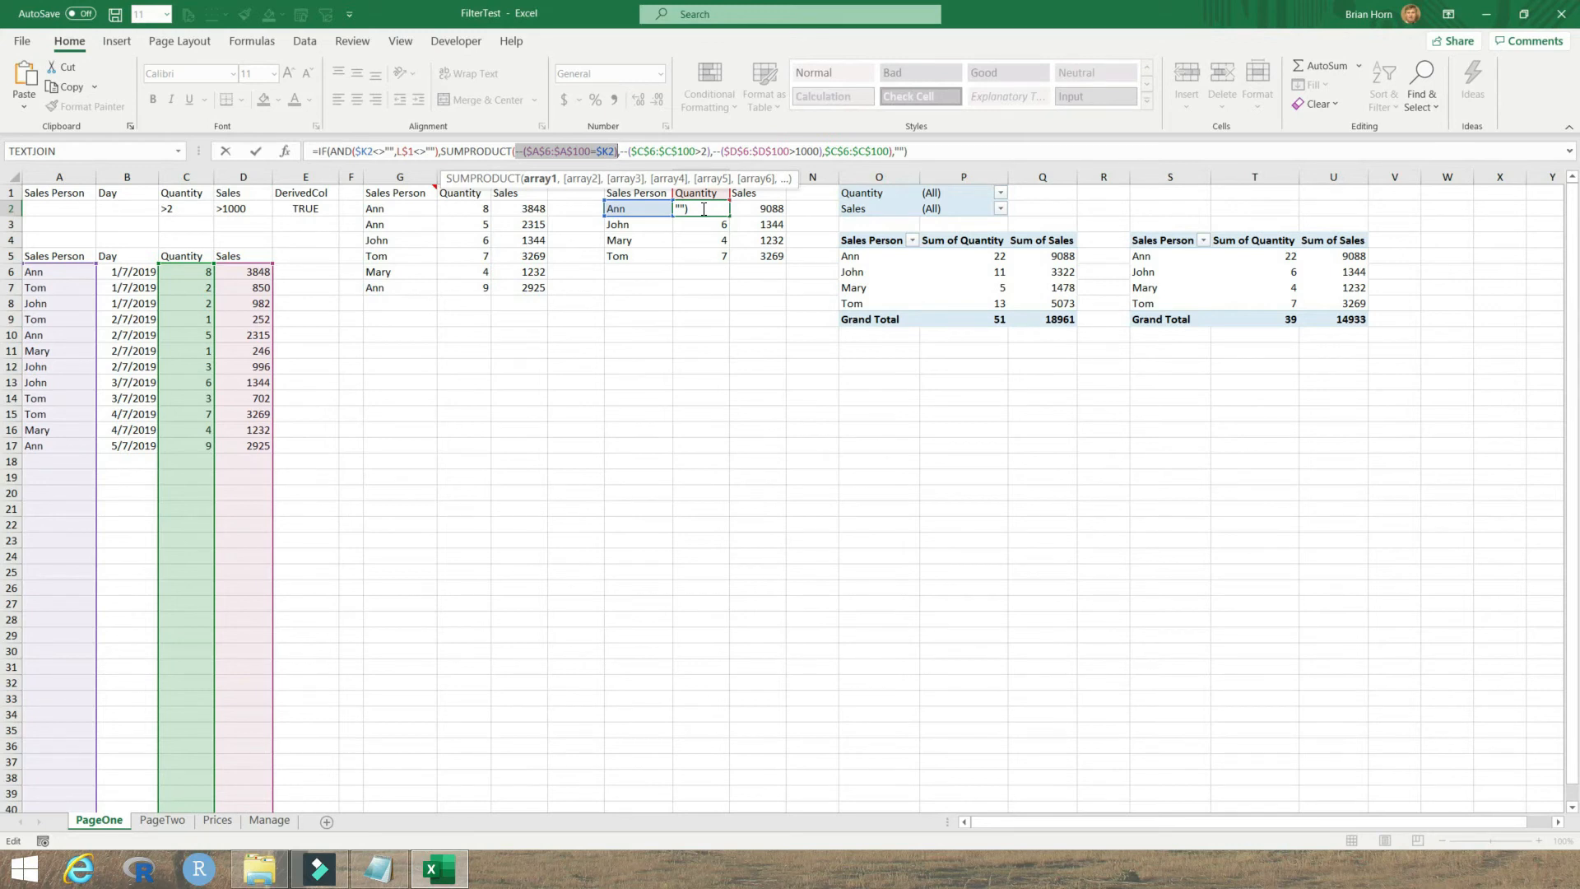
key("Escape")
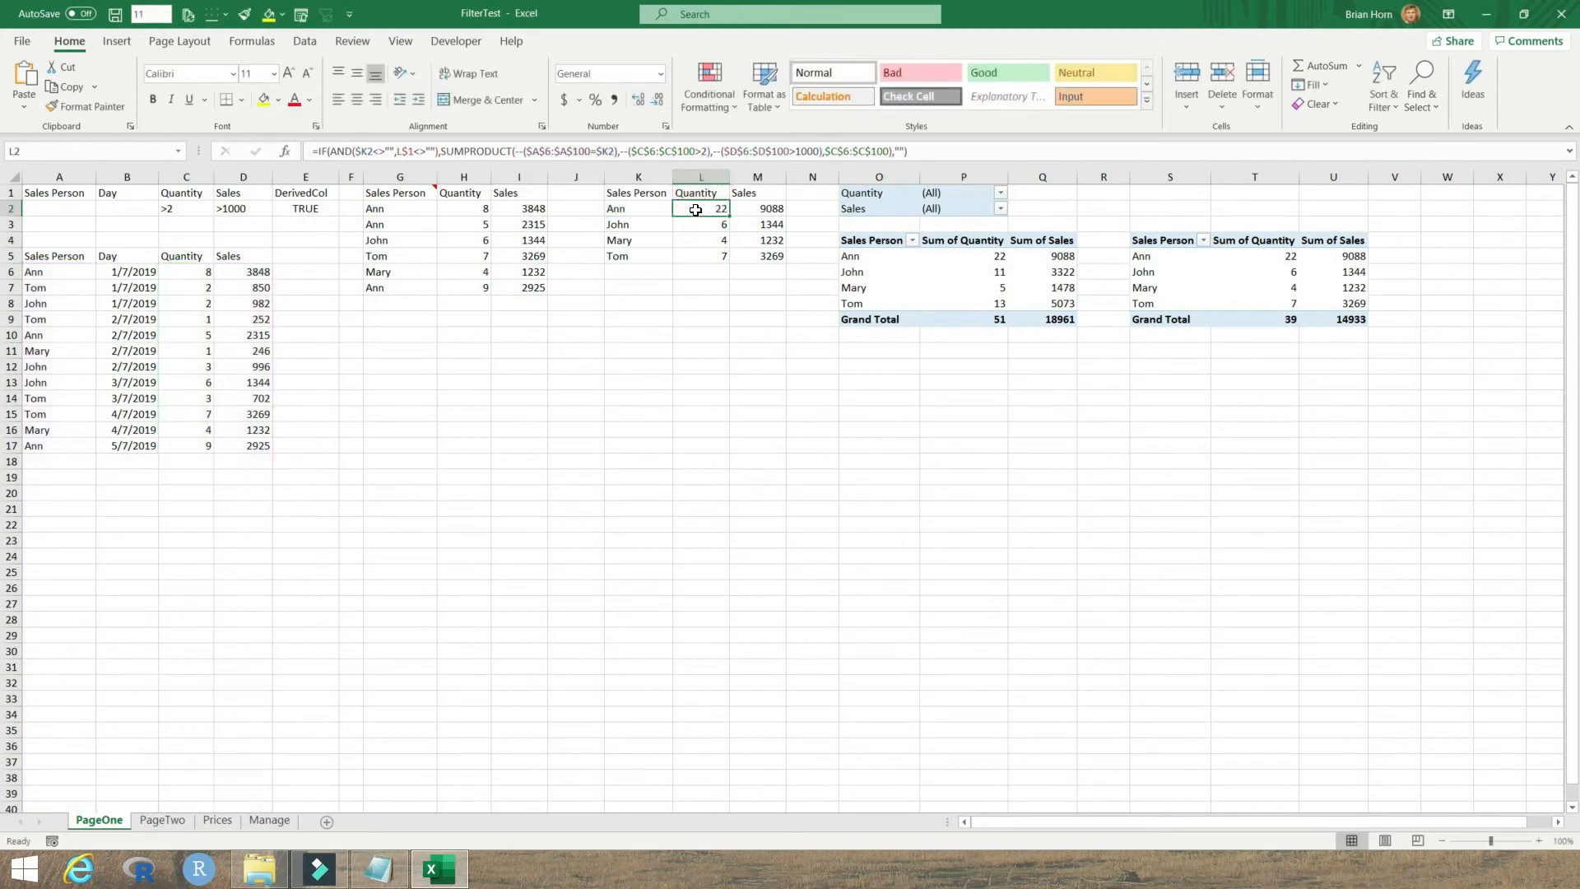
Inspect the DistinctSort formula in K2 against column A, and the Quantity and Sales roll-ups in row 2
left_click(644, 209)
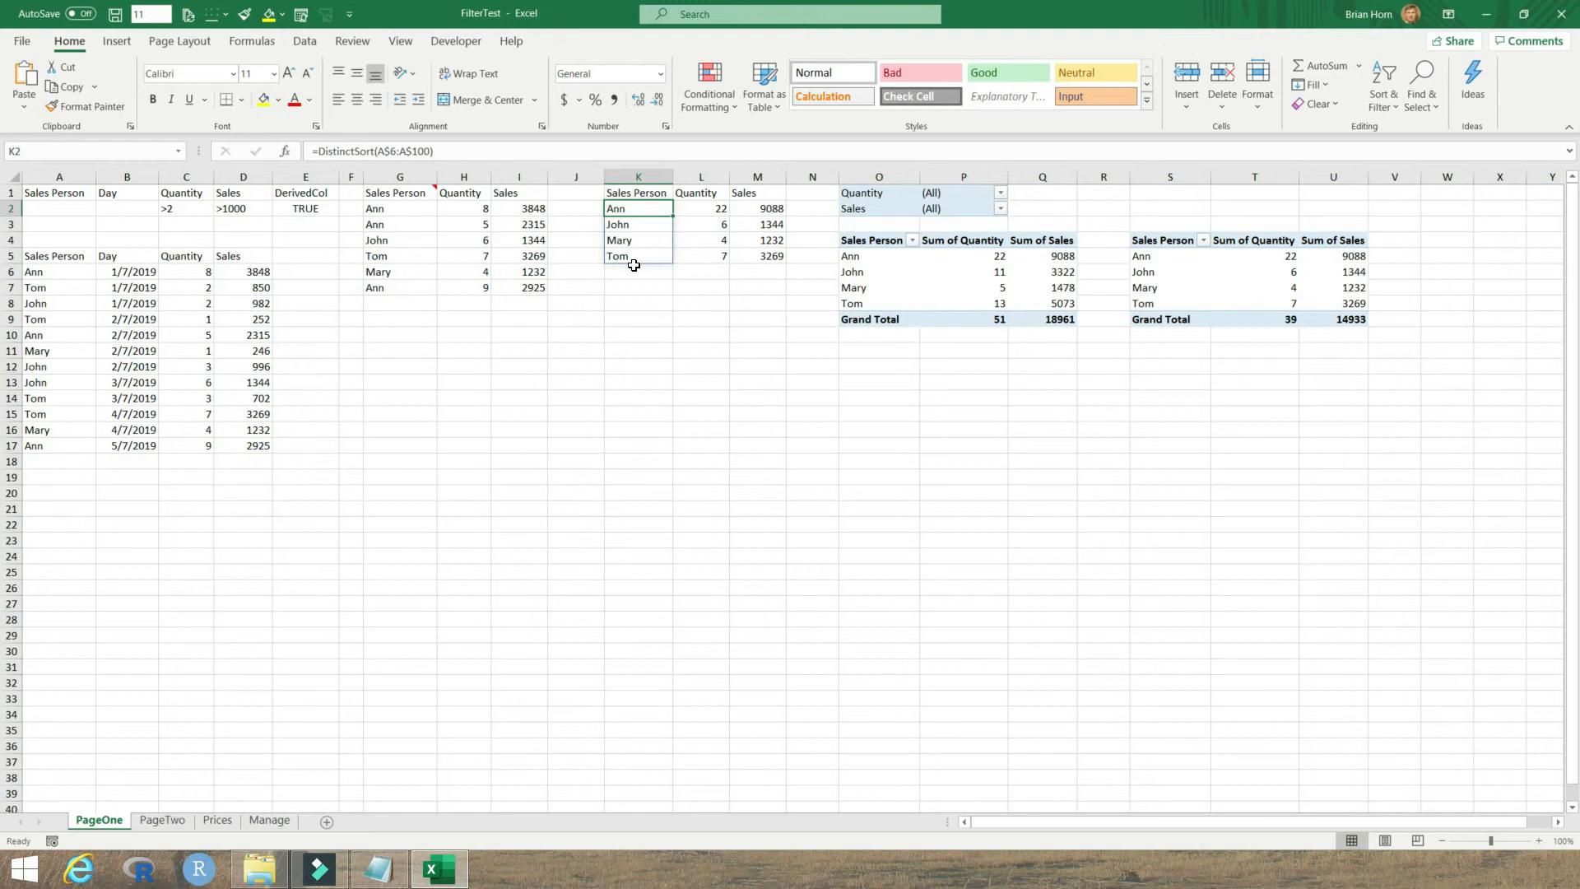
left_click(56, 177)
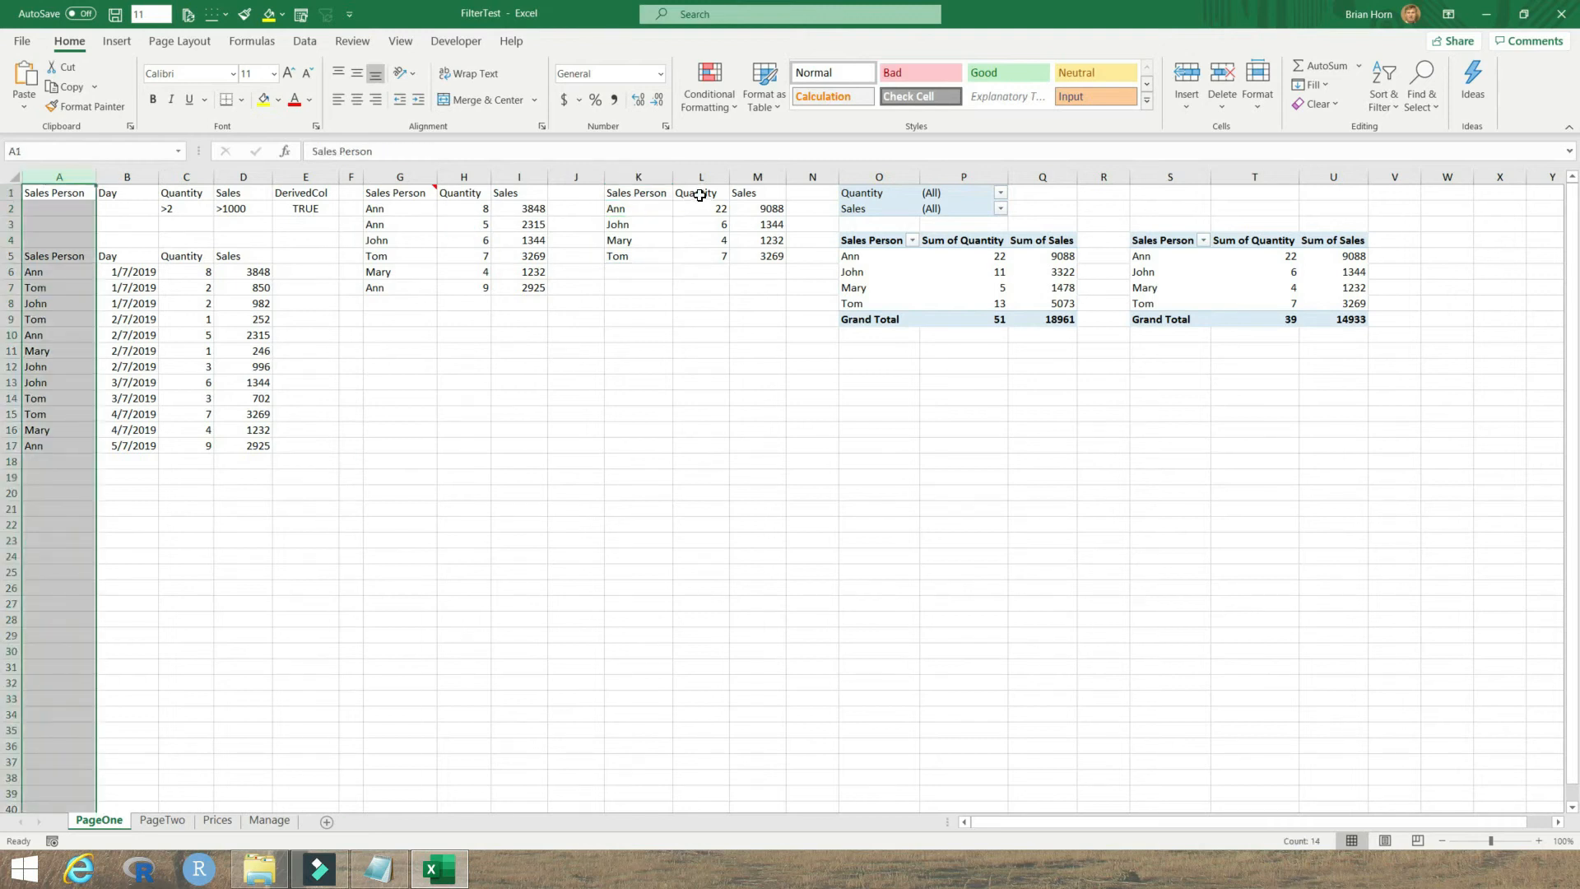
left_click(696, 207)
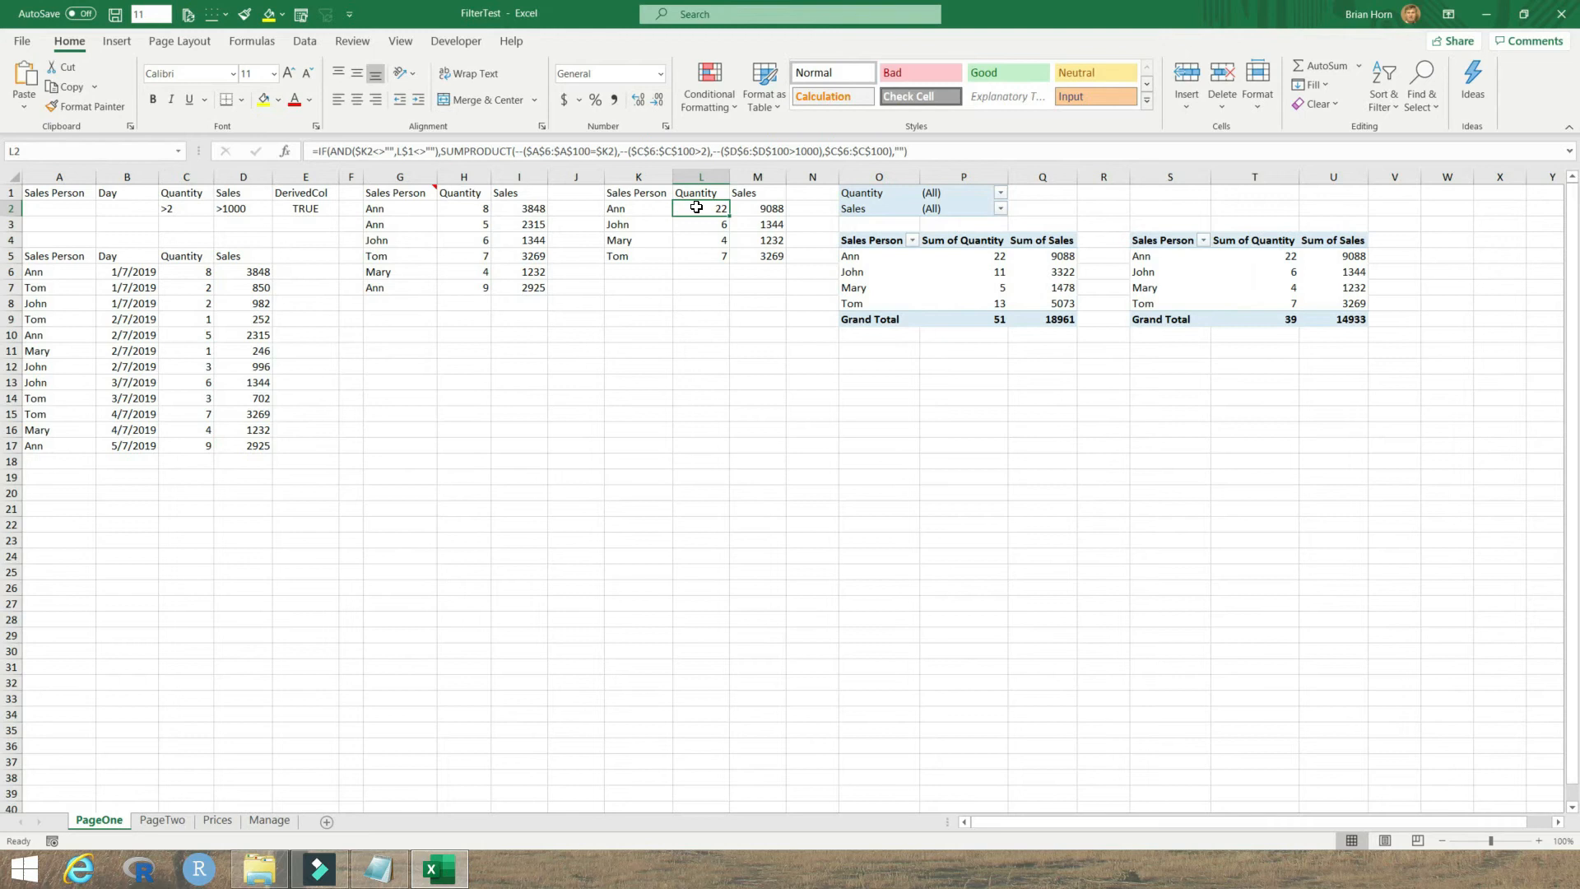
left_click_drag(638, 209, 758, 209)
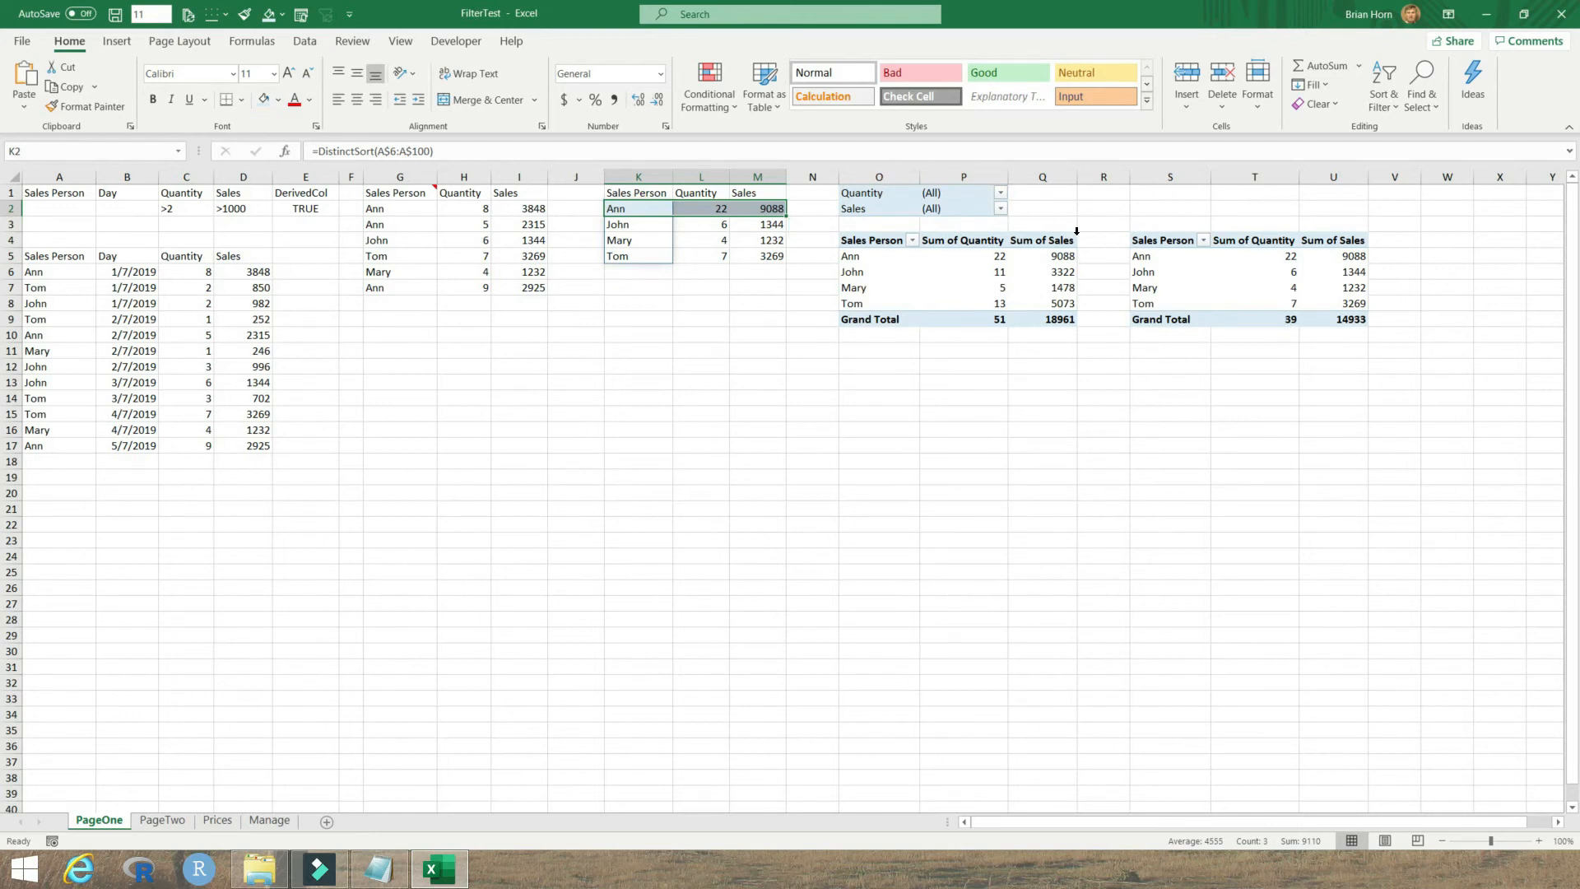
Delete columns O:U containing the two PivotTables on PageOne
left_click_drag(877, 174, 1290, 190)
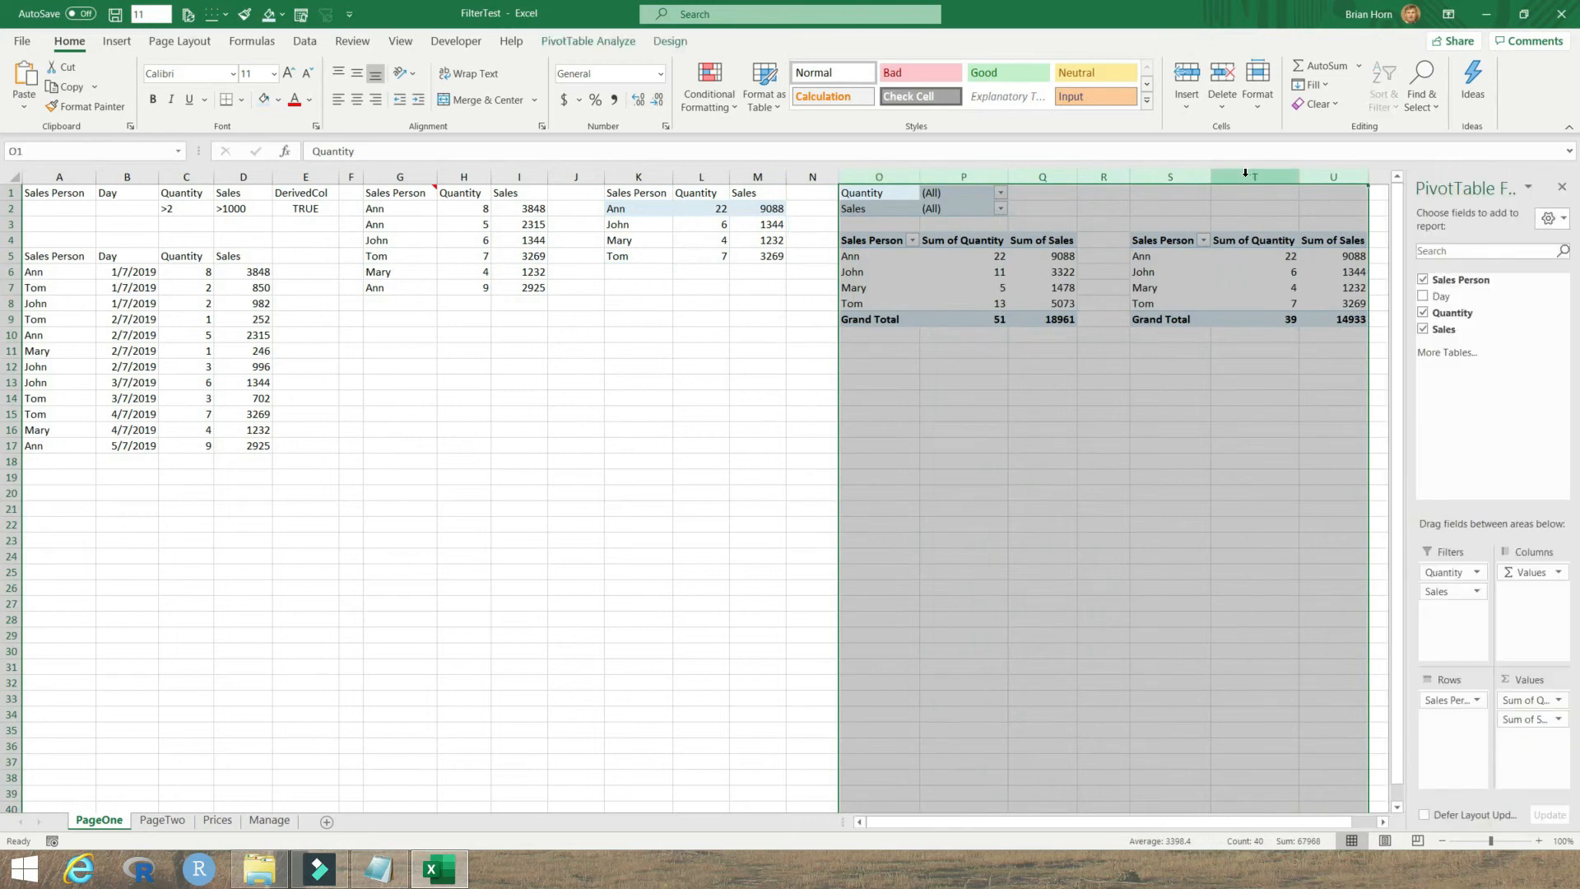
right_click(1247, 179)
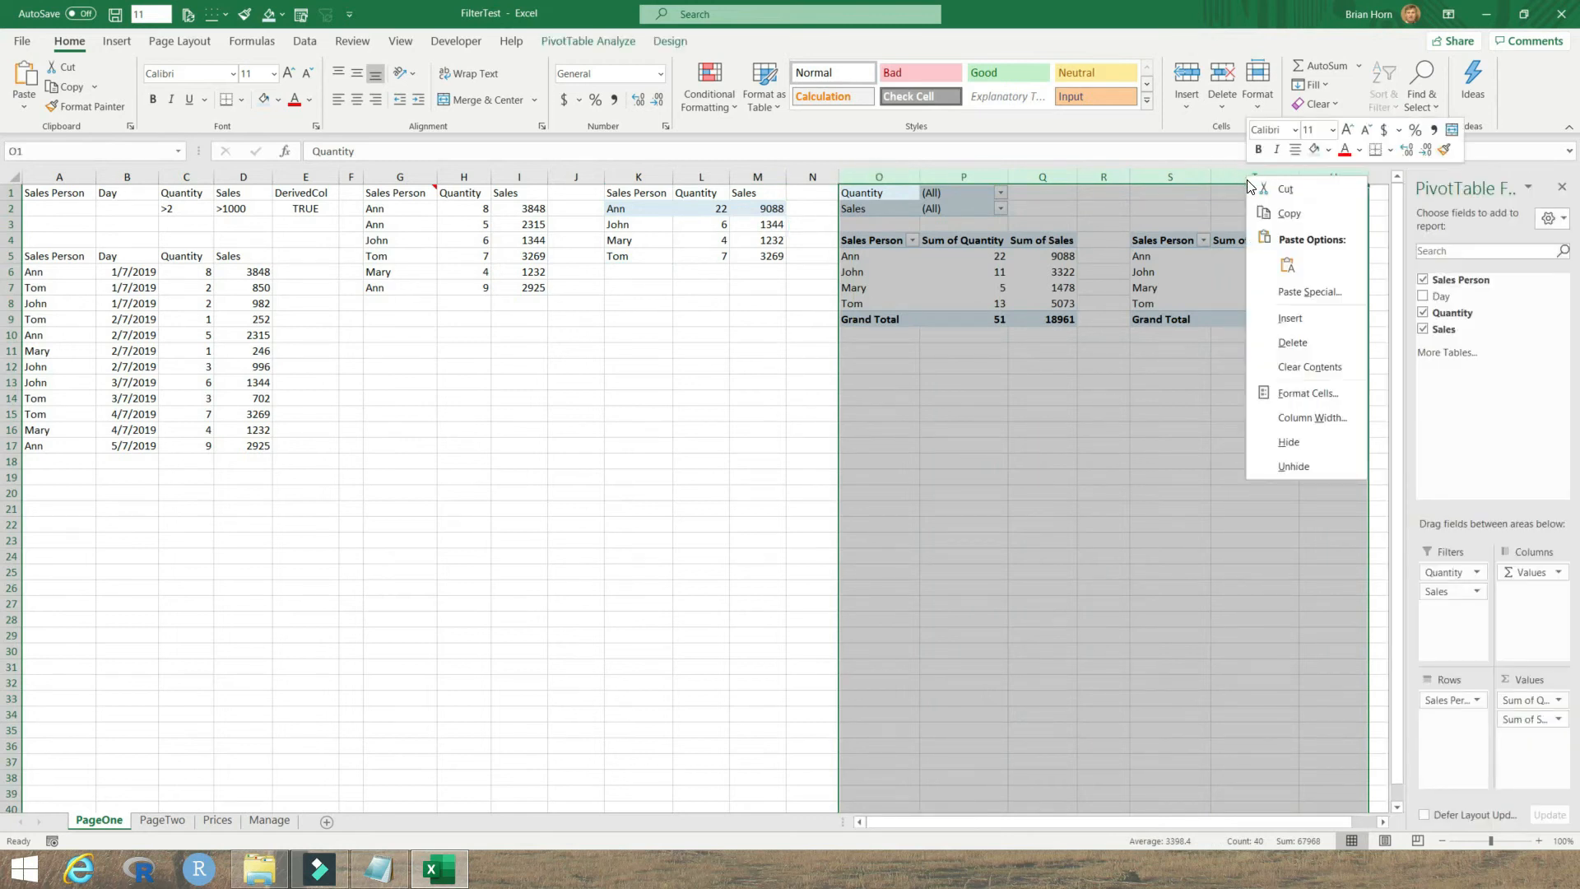
left_click(1303, 349)
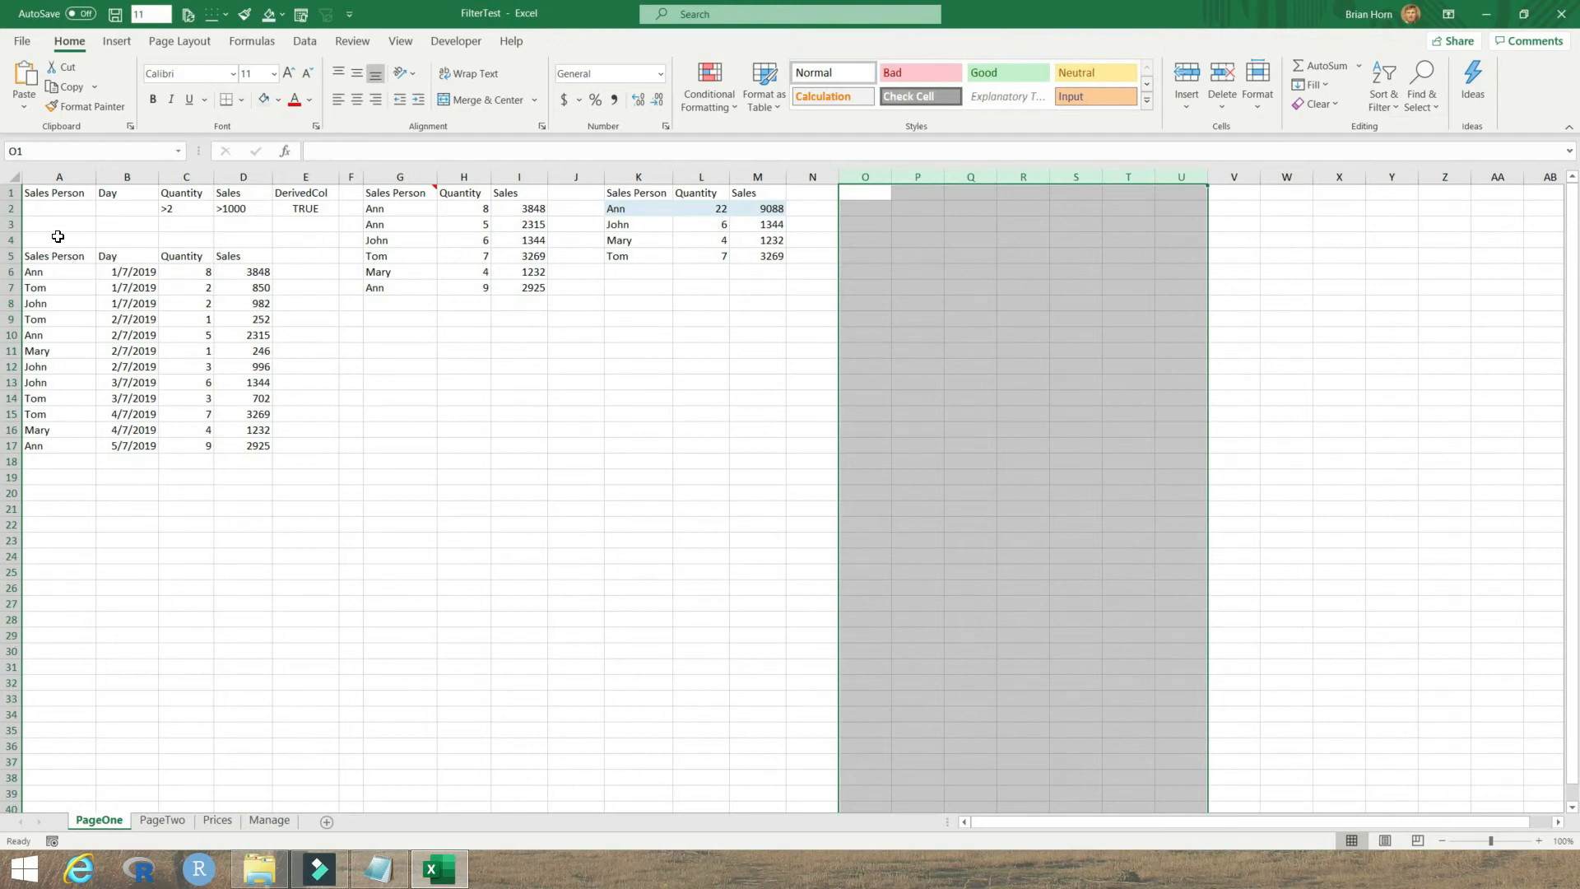
Run an Advanced Filter on A5:D17 with criteria A1:E2, copying the matches to G1:I1 without limiting them to unique records
left_click_drag(385, 194, 534, 289)
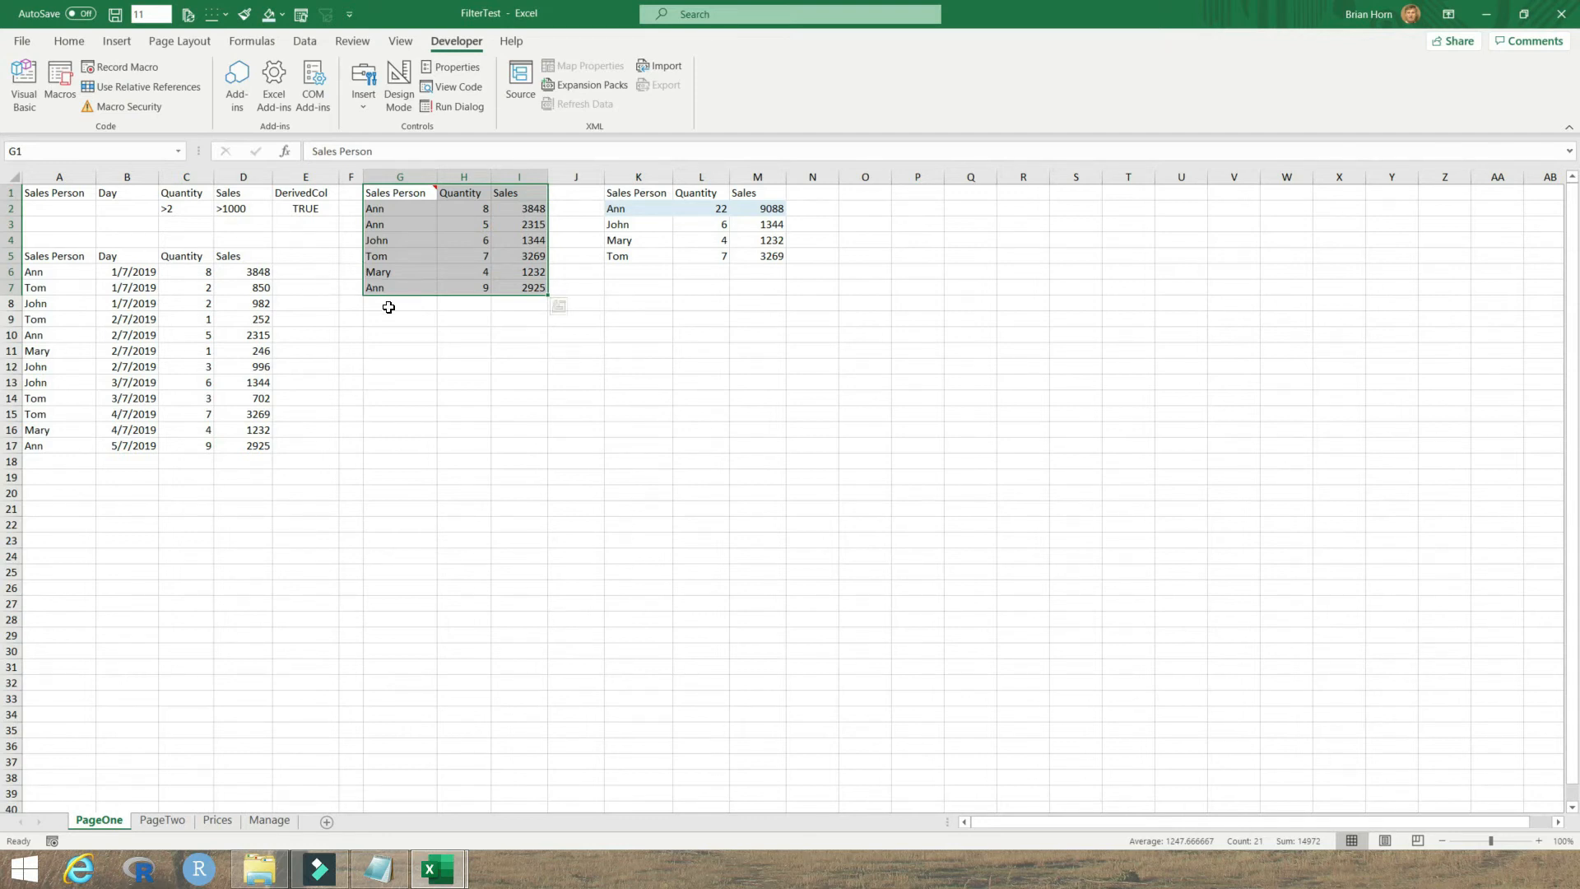
left_click_drag(45, 271, 234, 443)
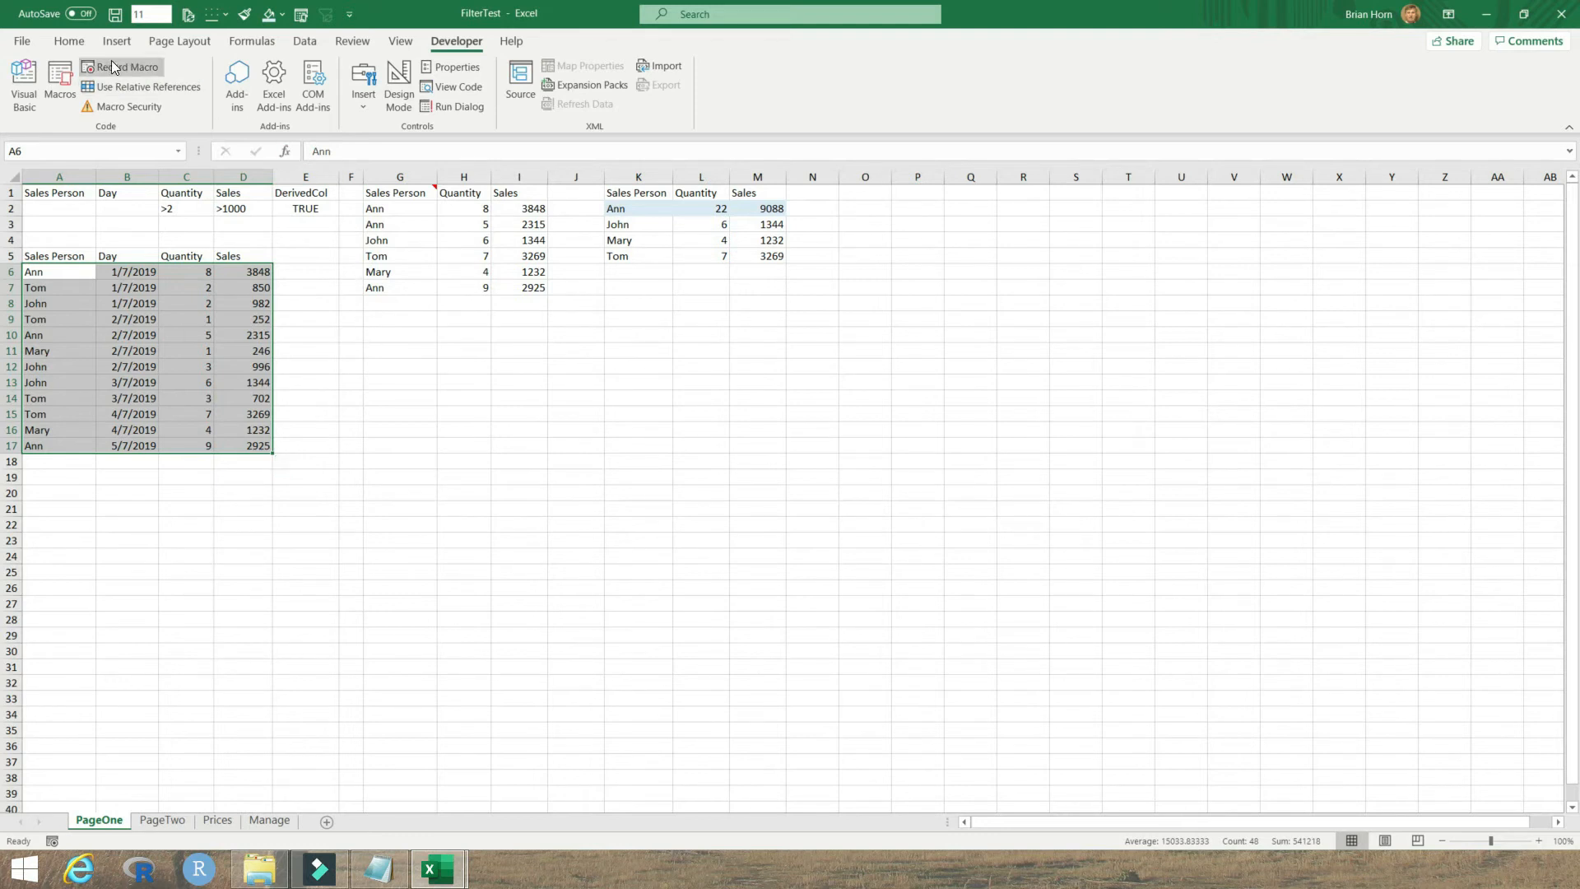
left_click(68, 43)
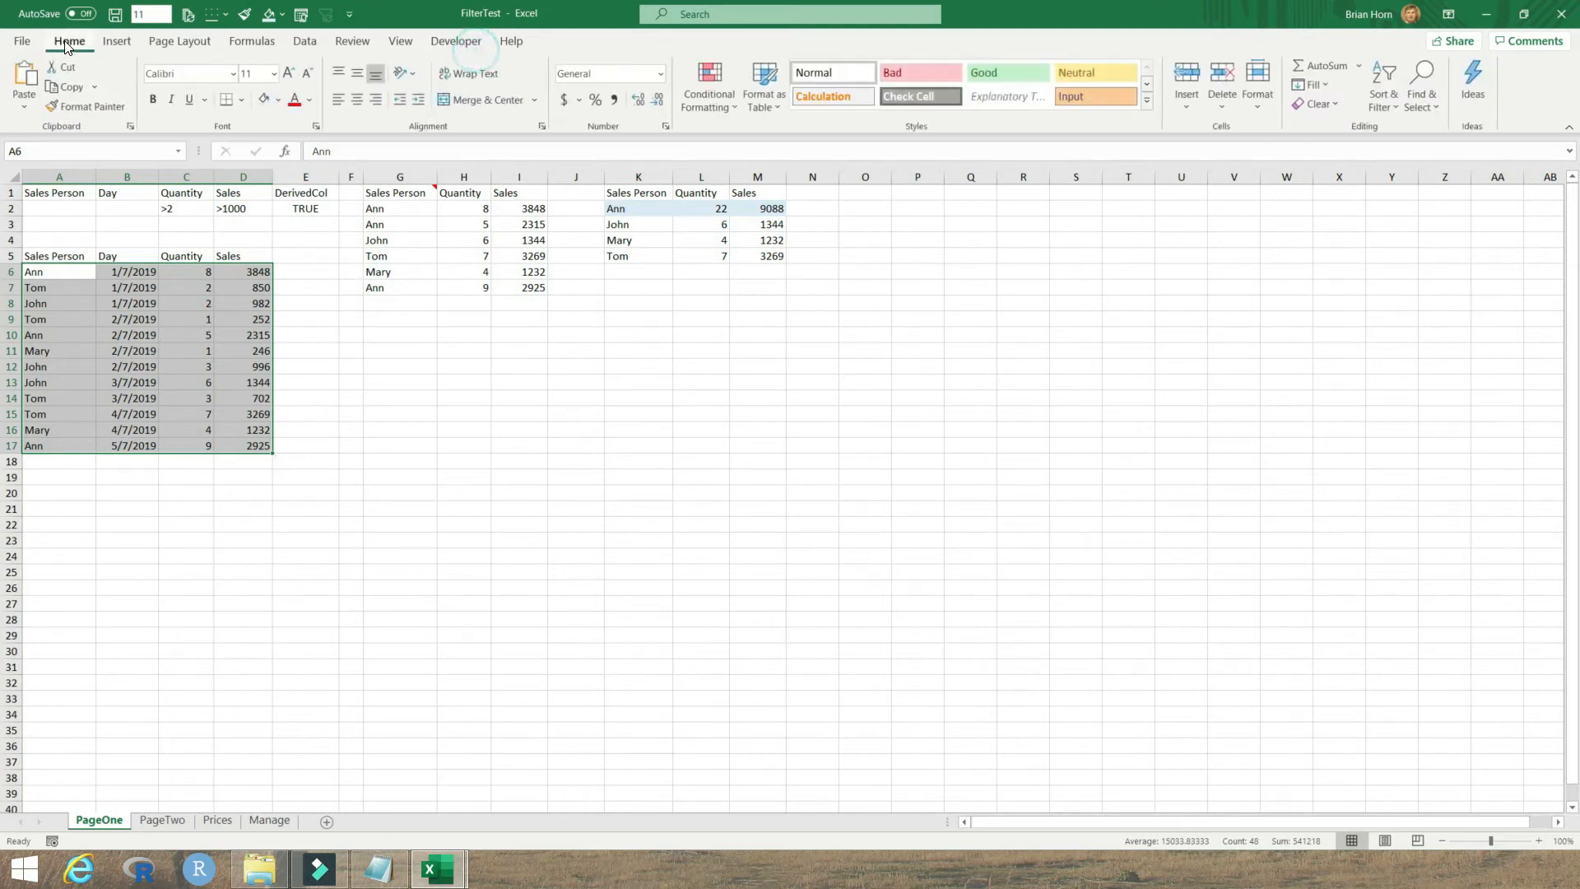
left_click(308, 48)
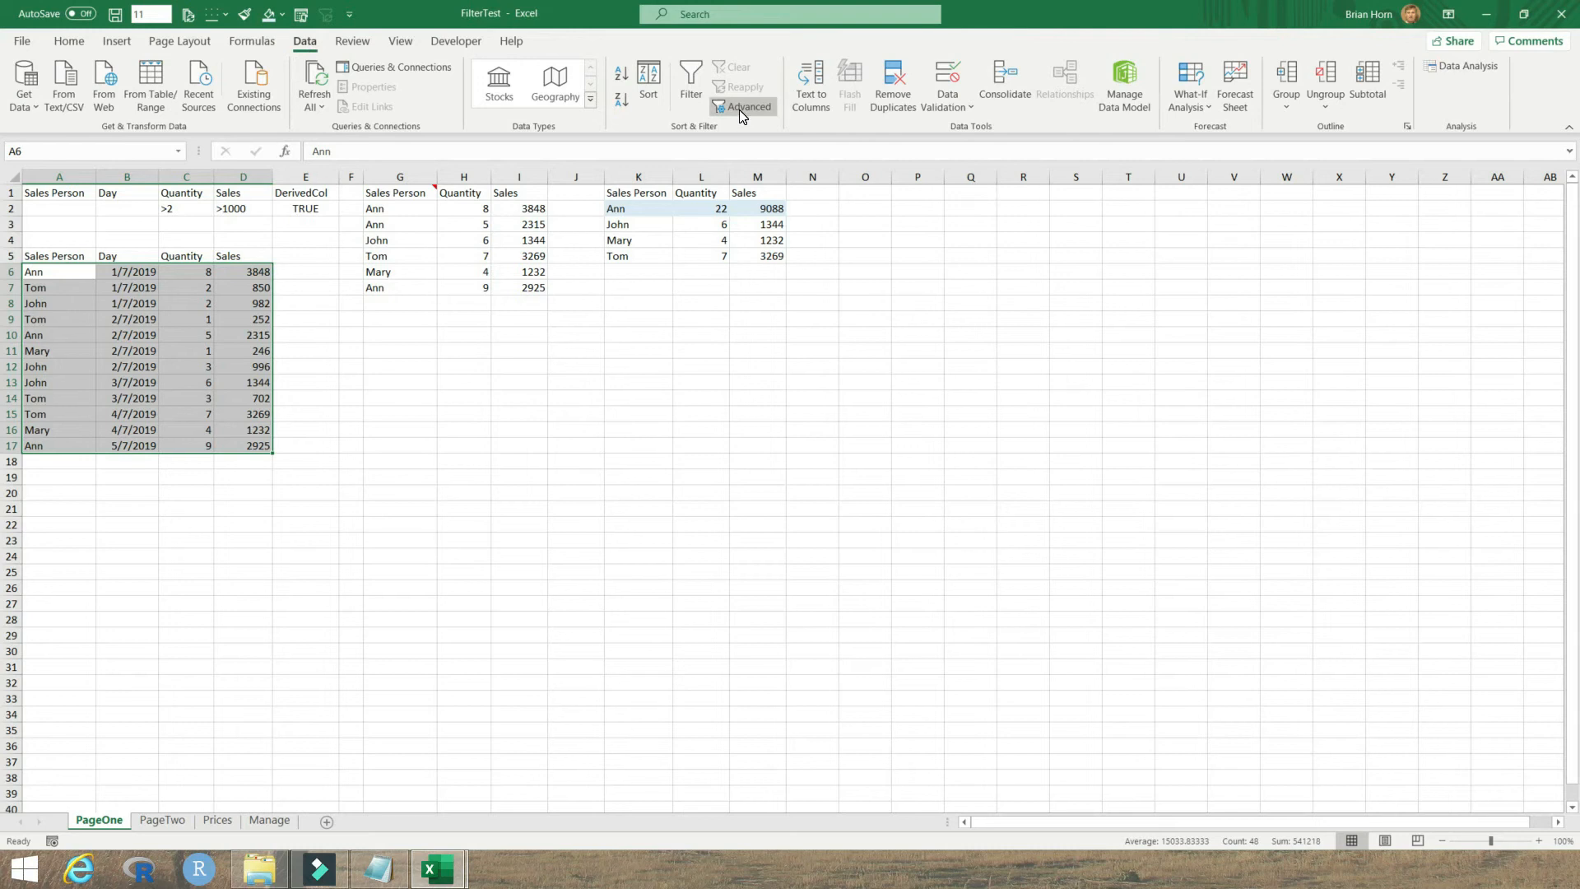
left_click(738, 107)
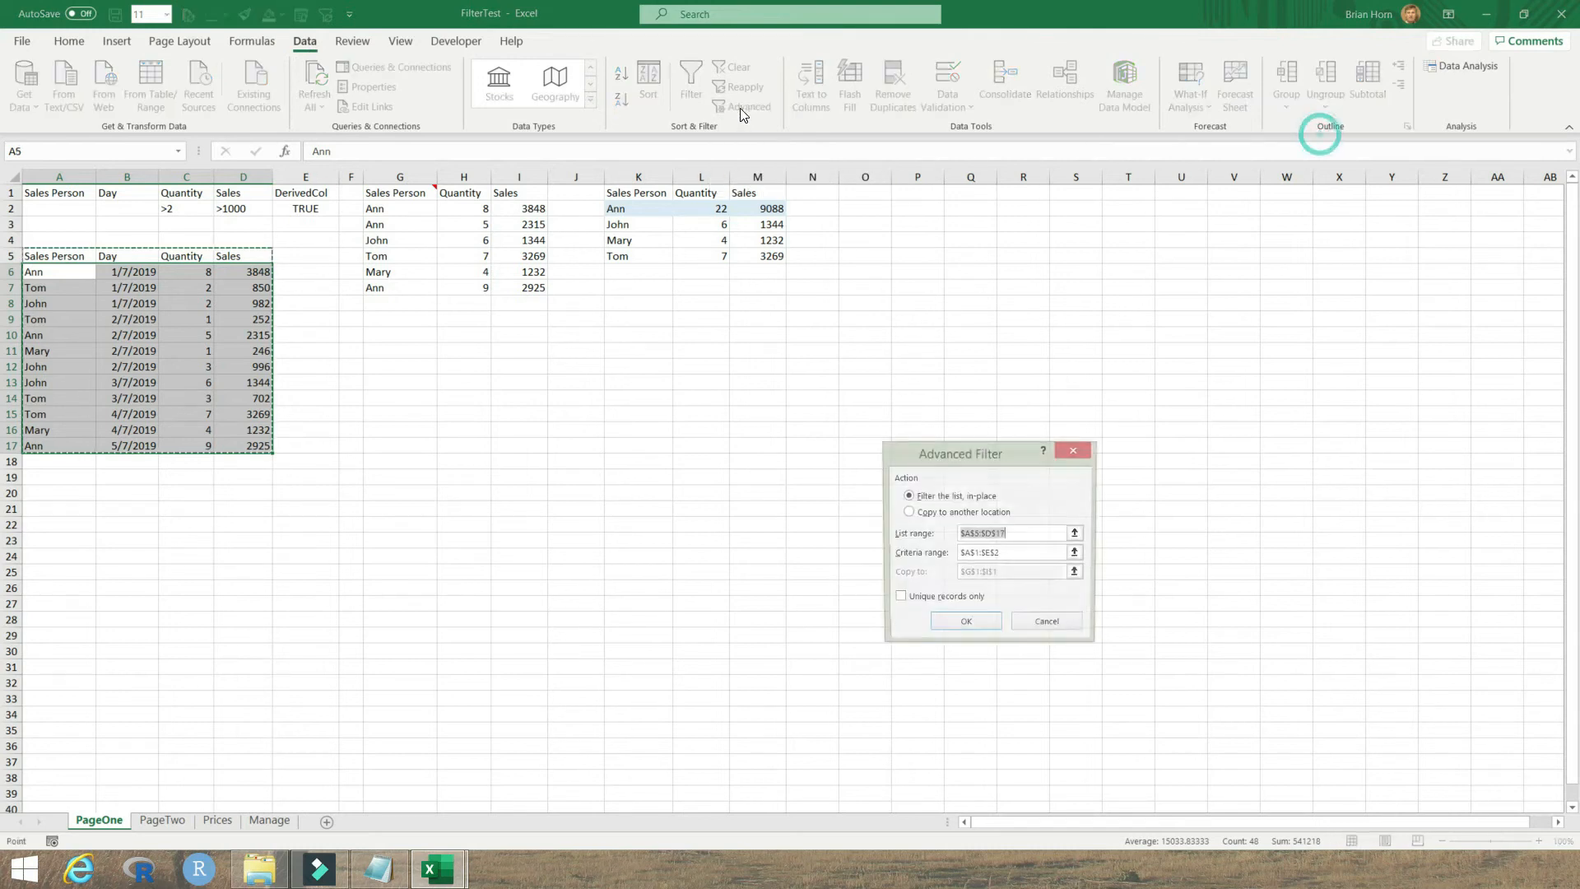
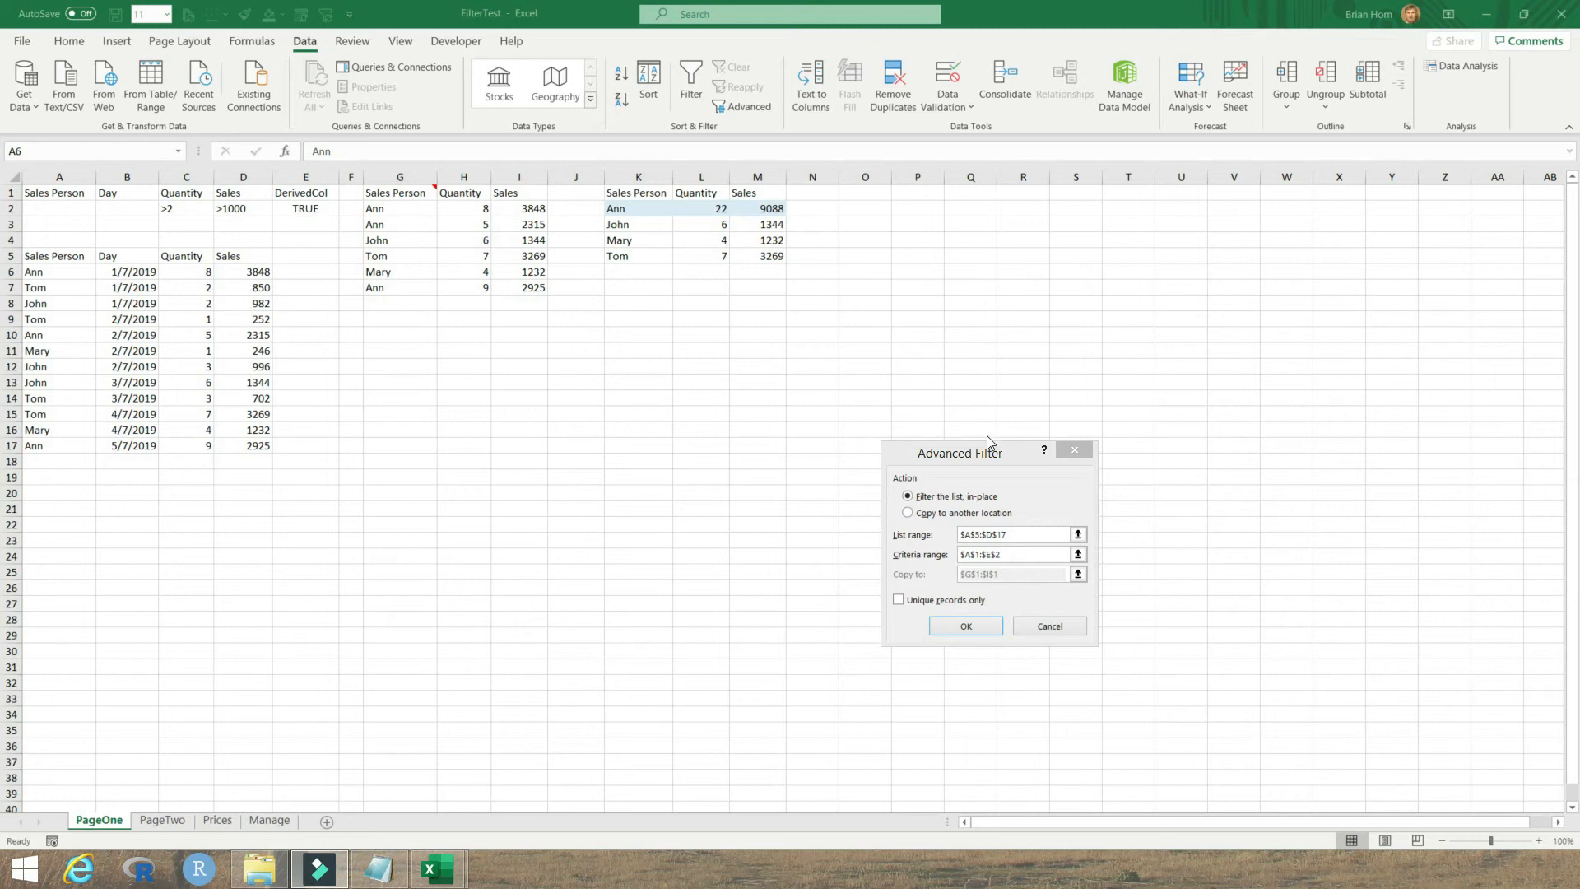
left_click(908, 513)
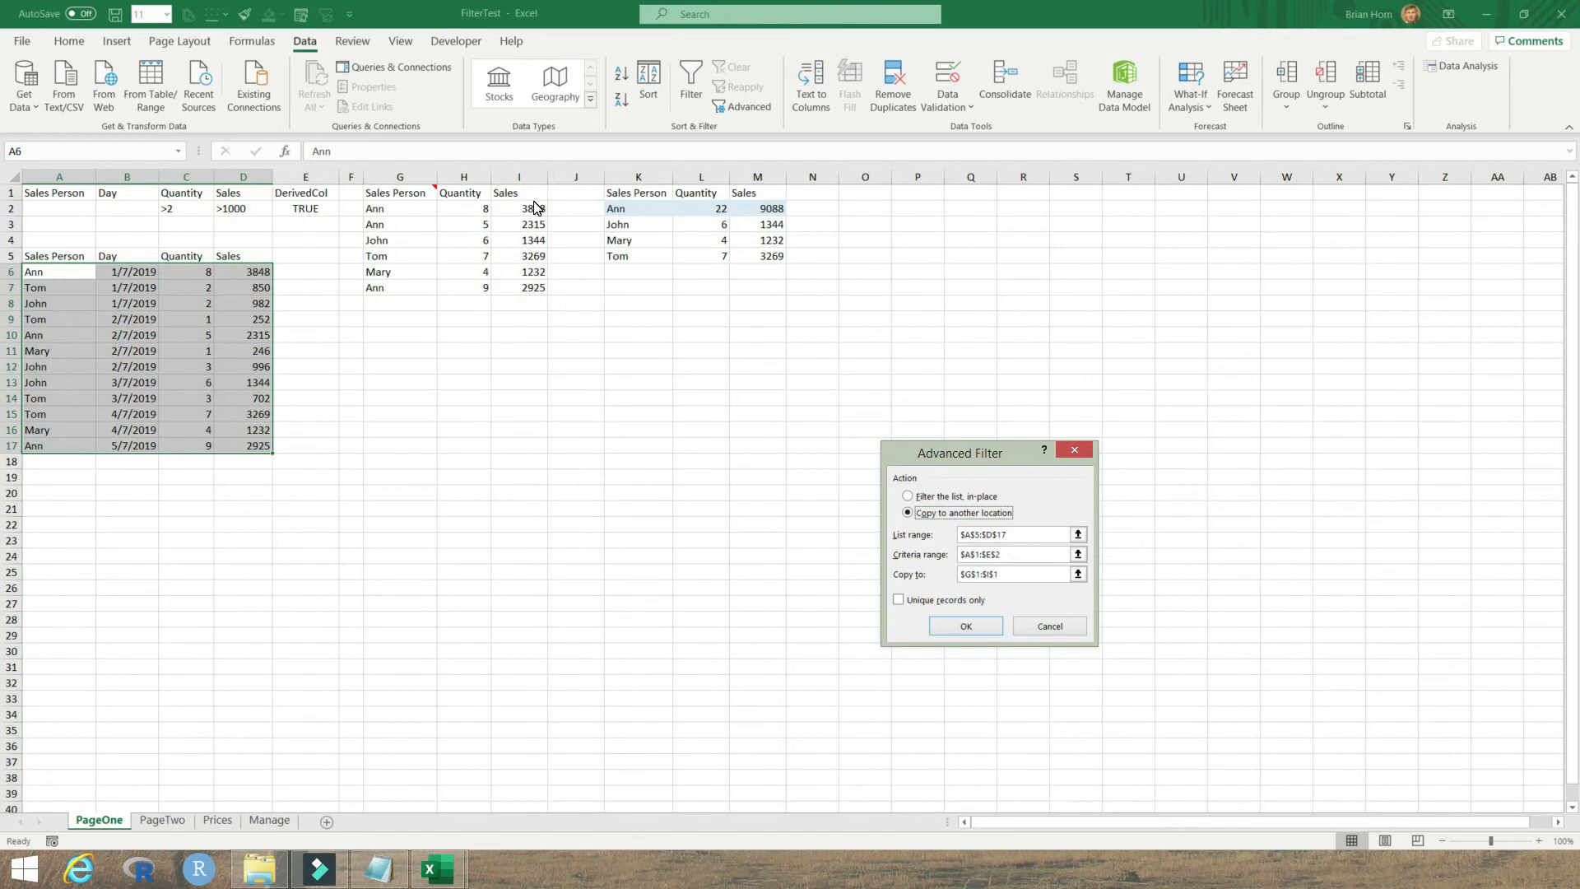
left_click(899, 601)
left_click(899, 603)
left_click(966, 625)
Clear the contents of the filtered records in G2:I7, keeping the headers in row 1
left_click_drag(390, 210, 519, 288)
right_click(518, 288)
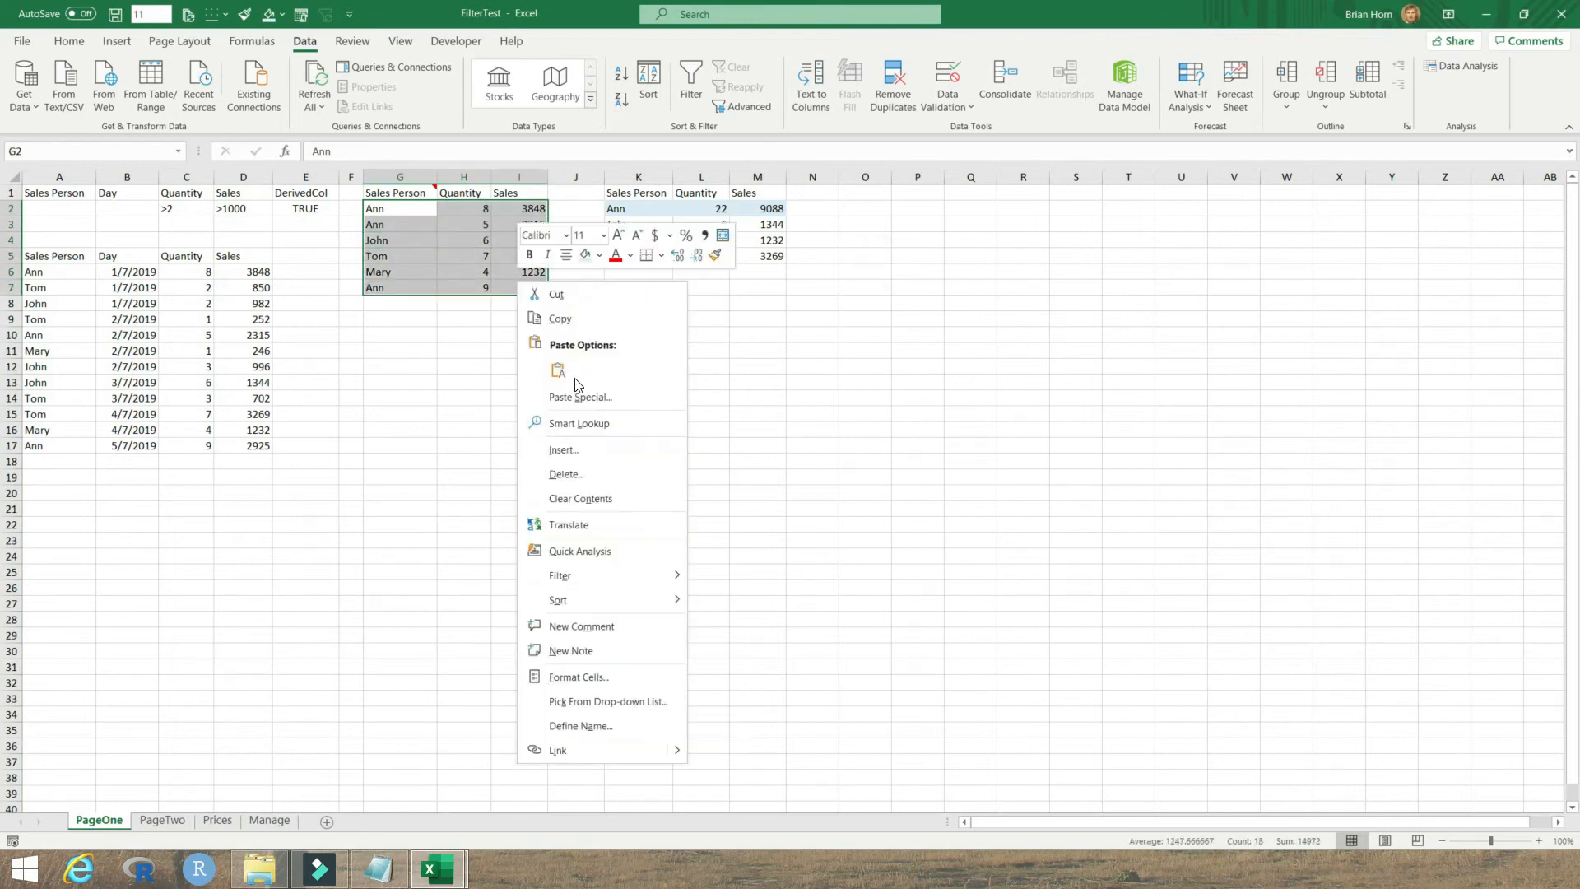
left_click(597, 499)
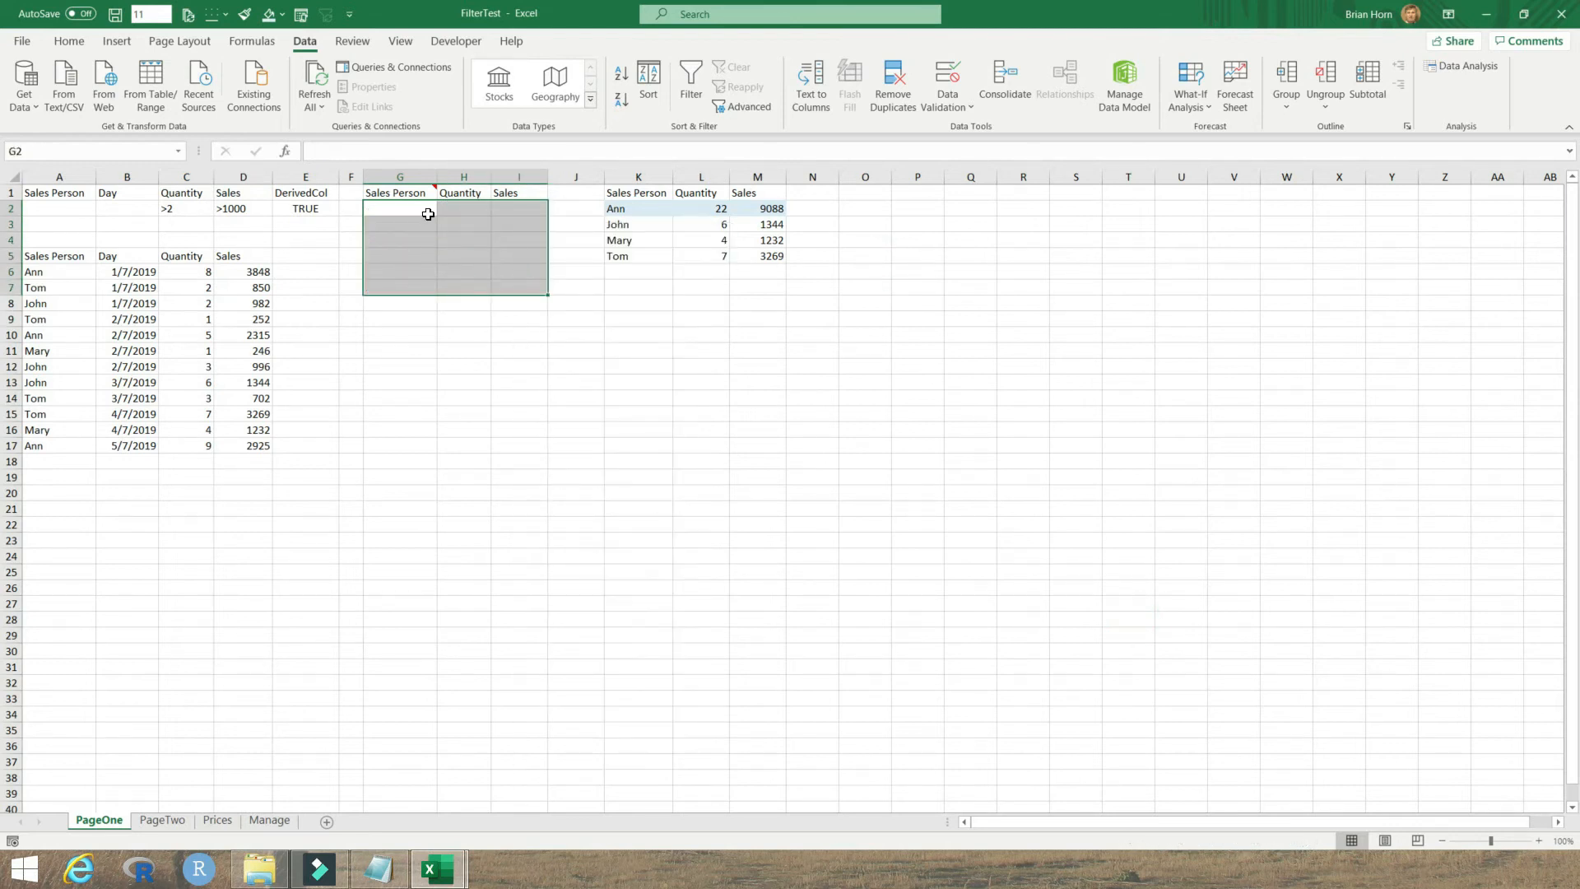
Filter the A5:D17 list again with Advanced Filter, using criteria range A1:E2 and copying the results to G1:I1
left_click_drag(570, 194, 571, 201)
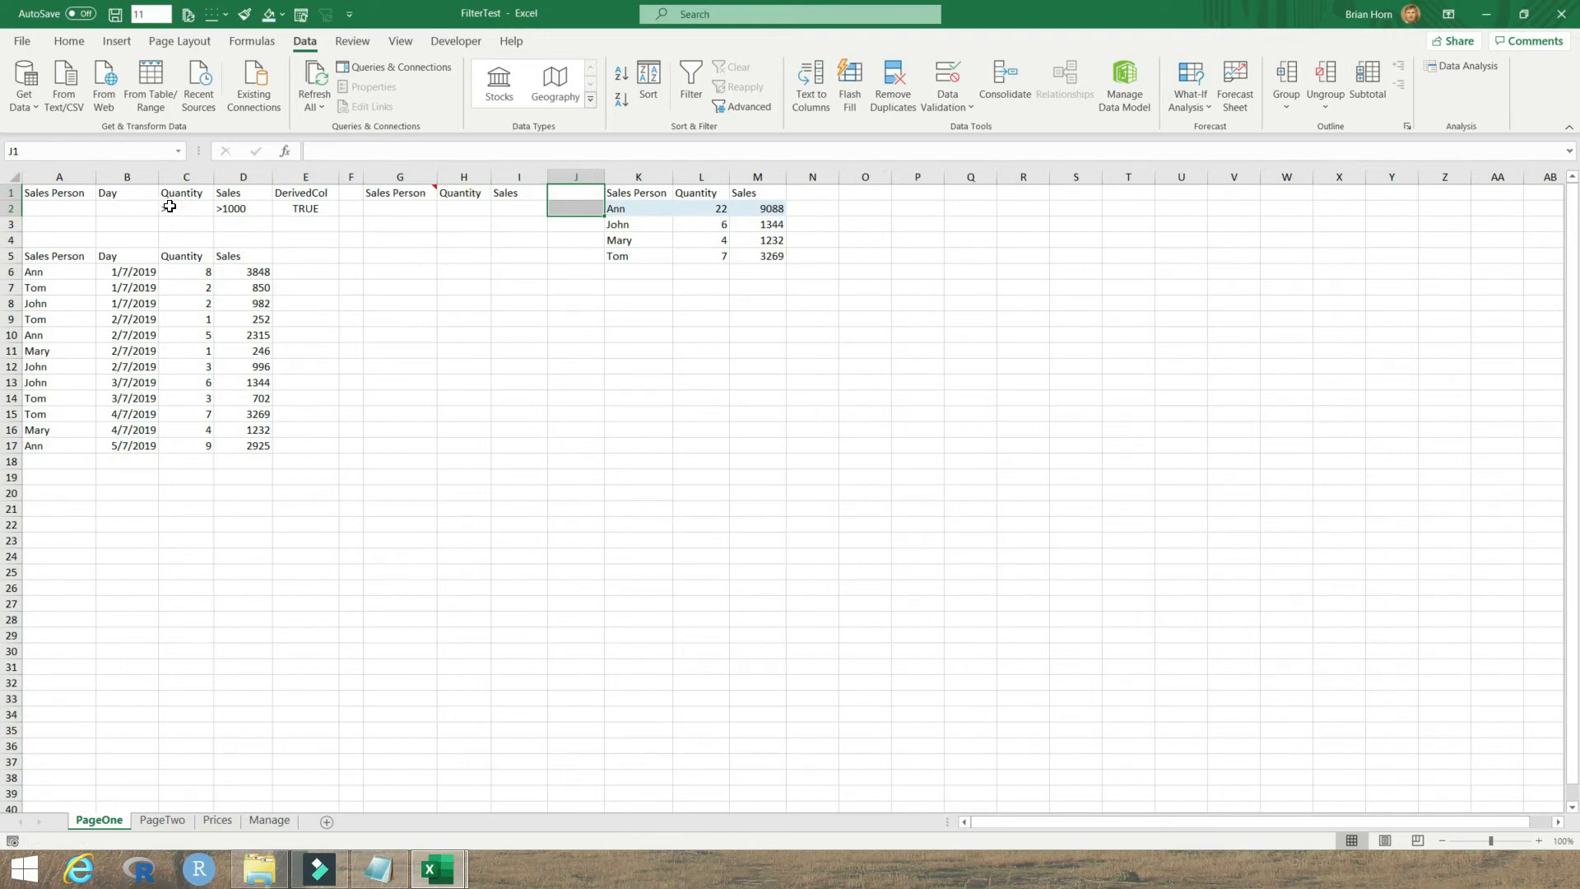
left_click_drag(61, 193, 284, 193)
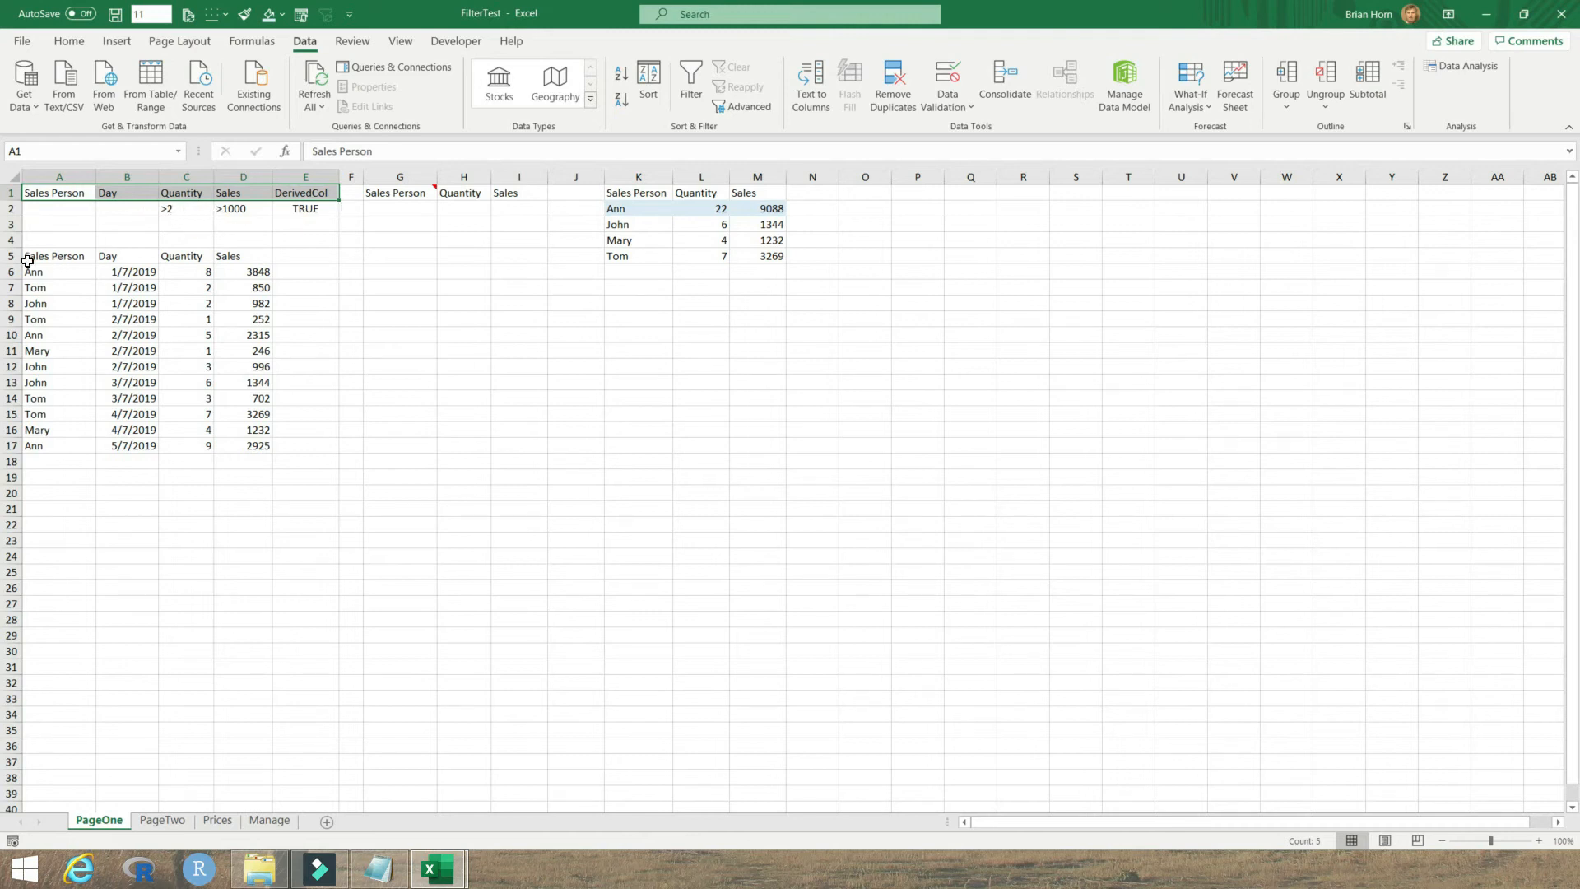
left_click_drag(56, 257, 235, 432)
left_click_drag(73, 257, 227, 440)
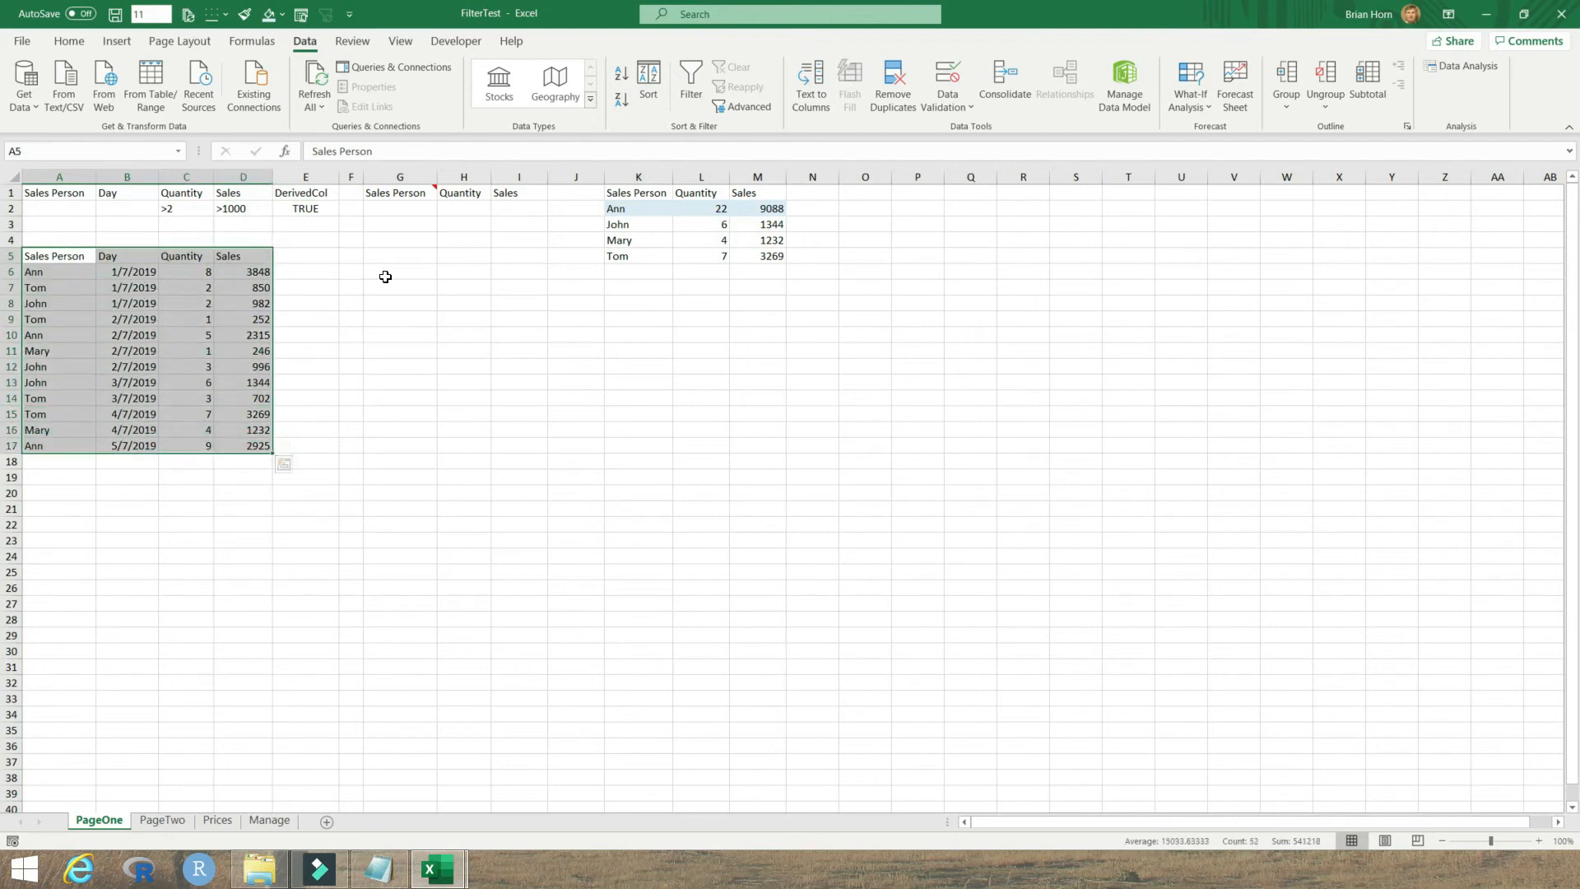
left_click(755, 108)
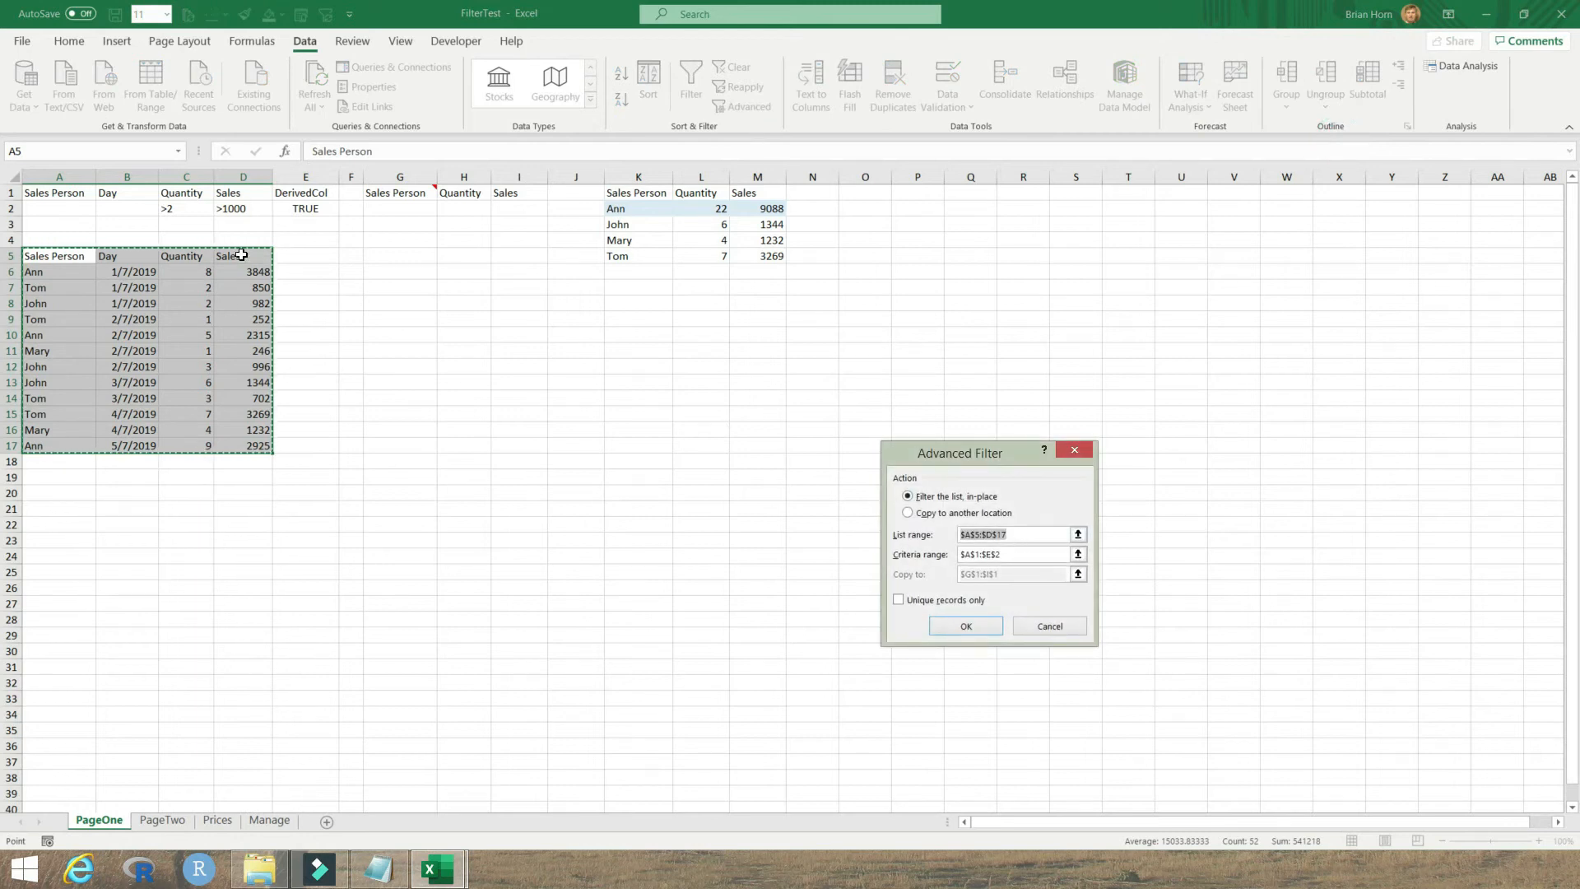
left_click(907, 512)
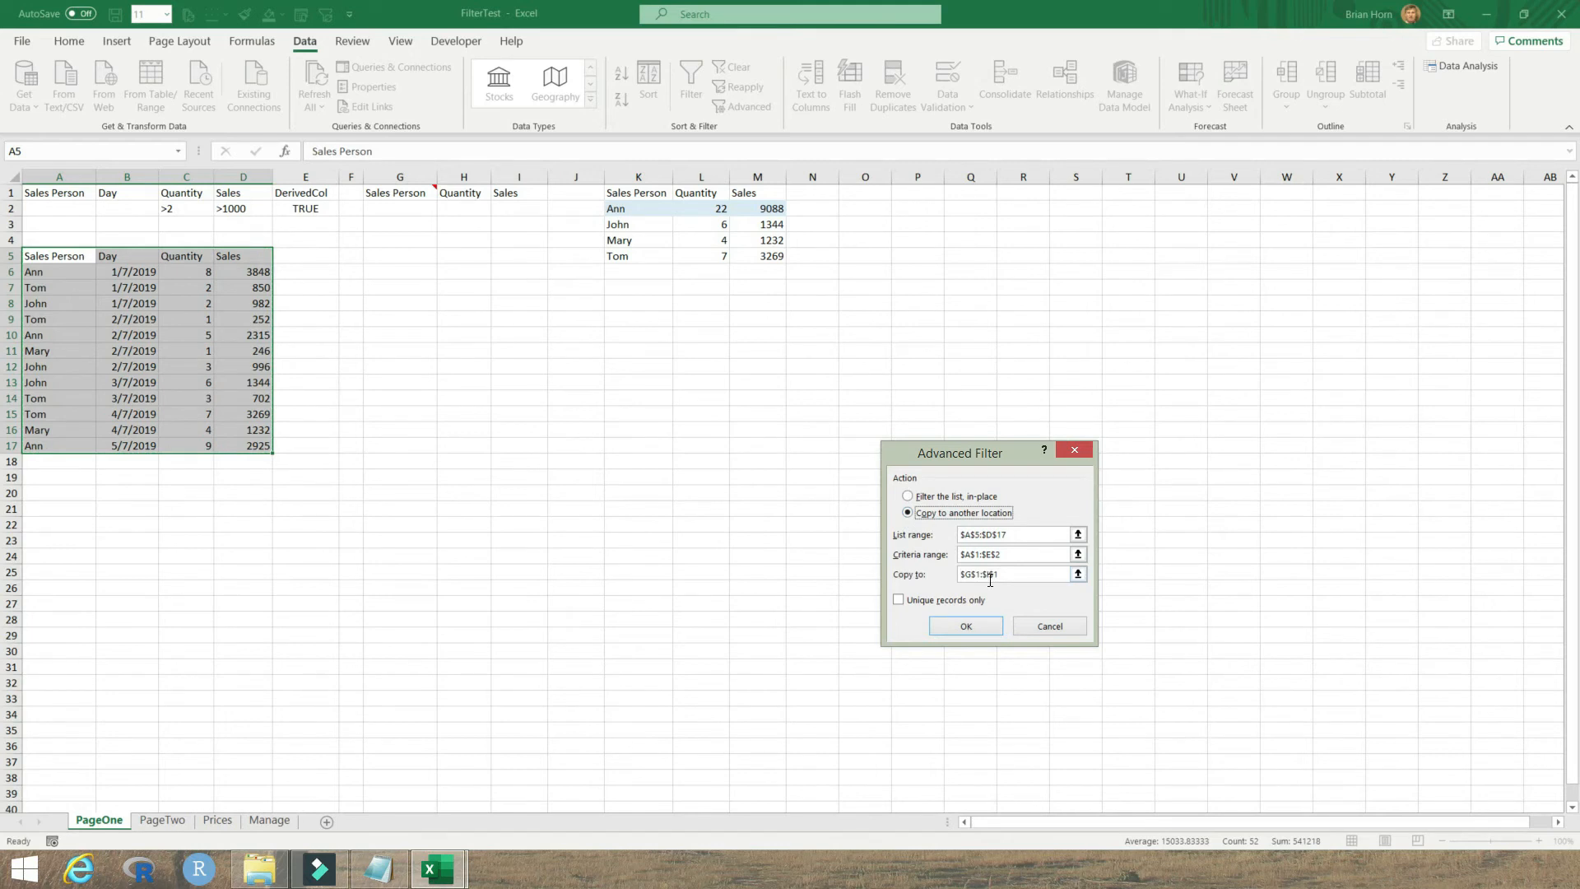
left_click(966, 626)
Review the extracted records in G2:I7 against the Quantity criterion in C2
left_click_drag(382, 208, 511, 288)
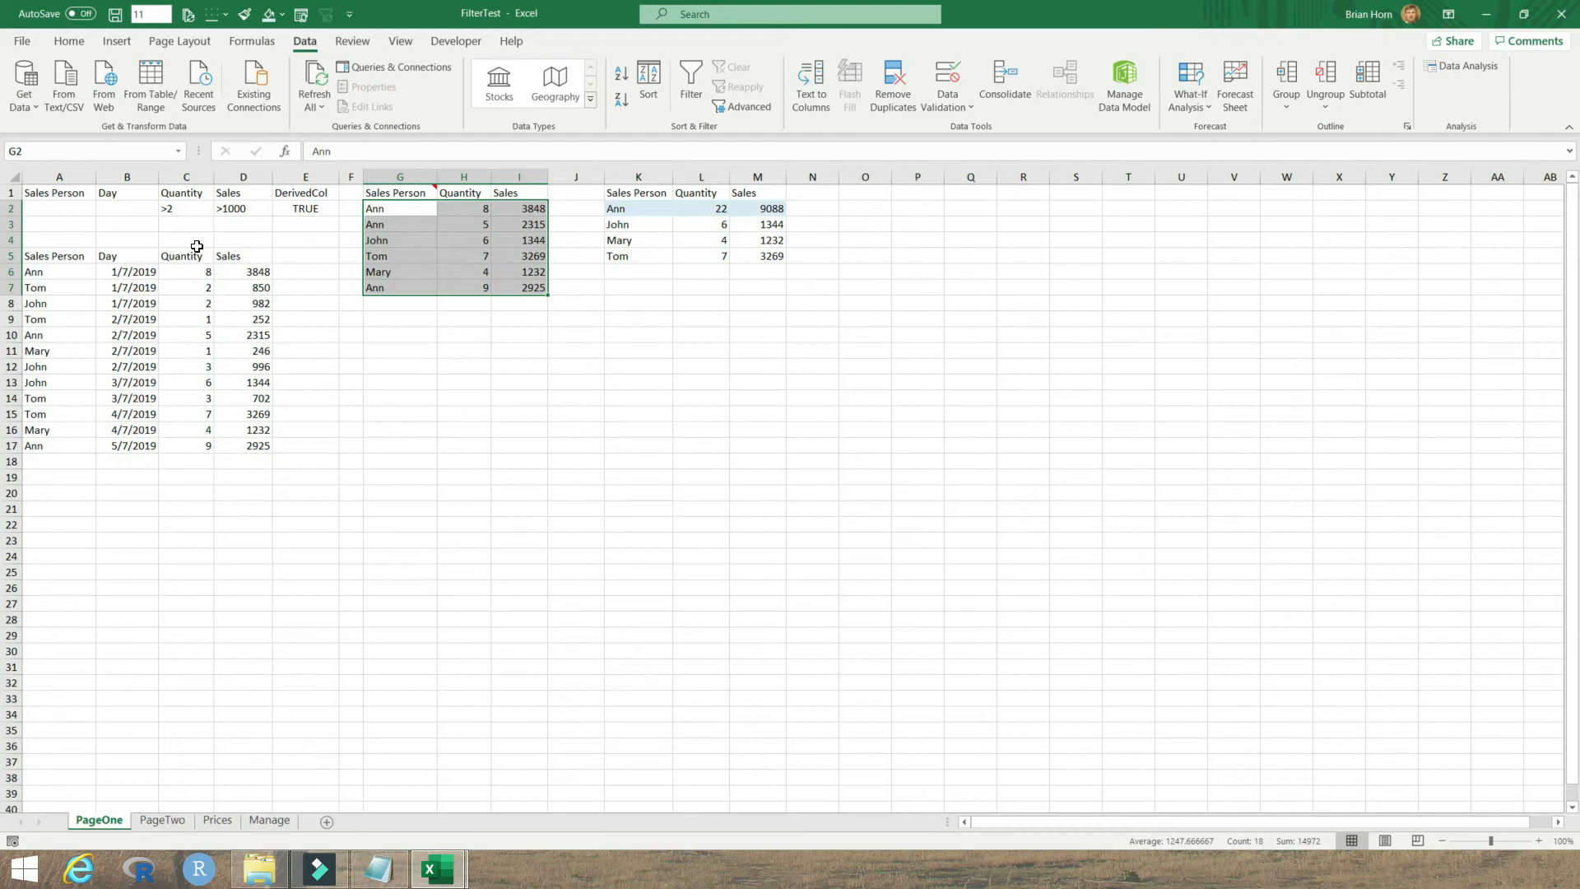
left_click(172, 209)
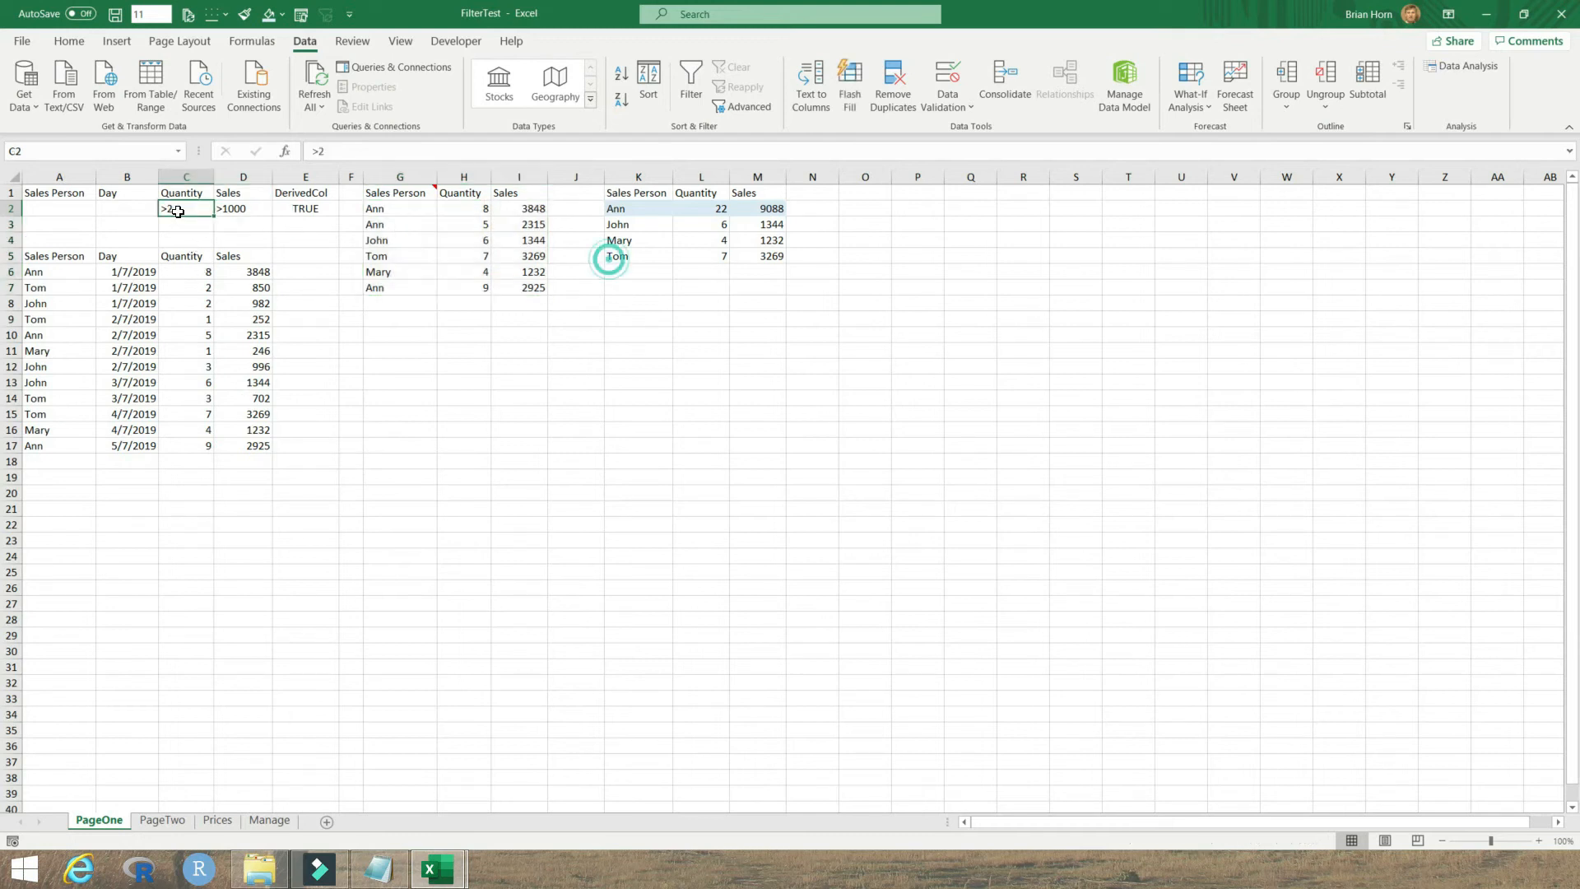
Re-enter >2 as the Quantity criterion in C2
type(">3")
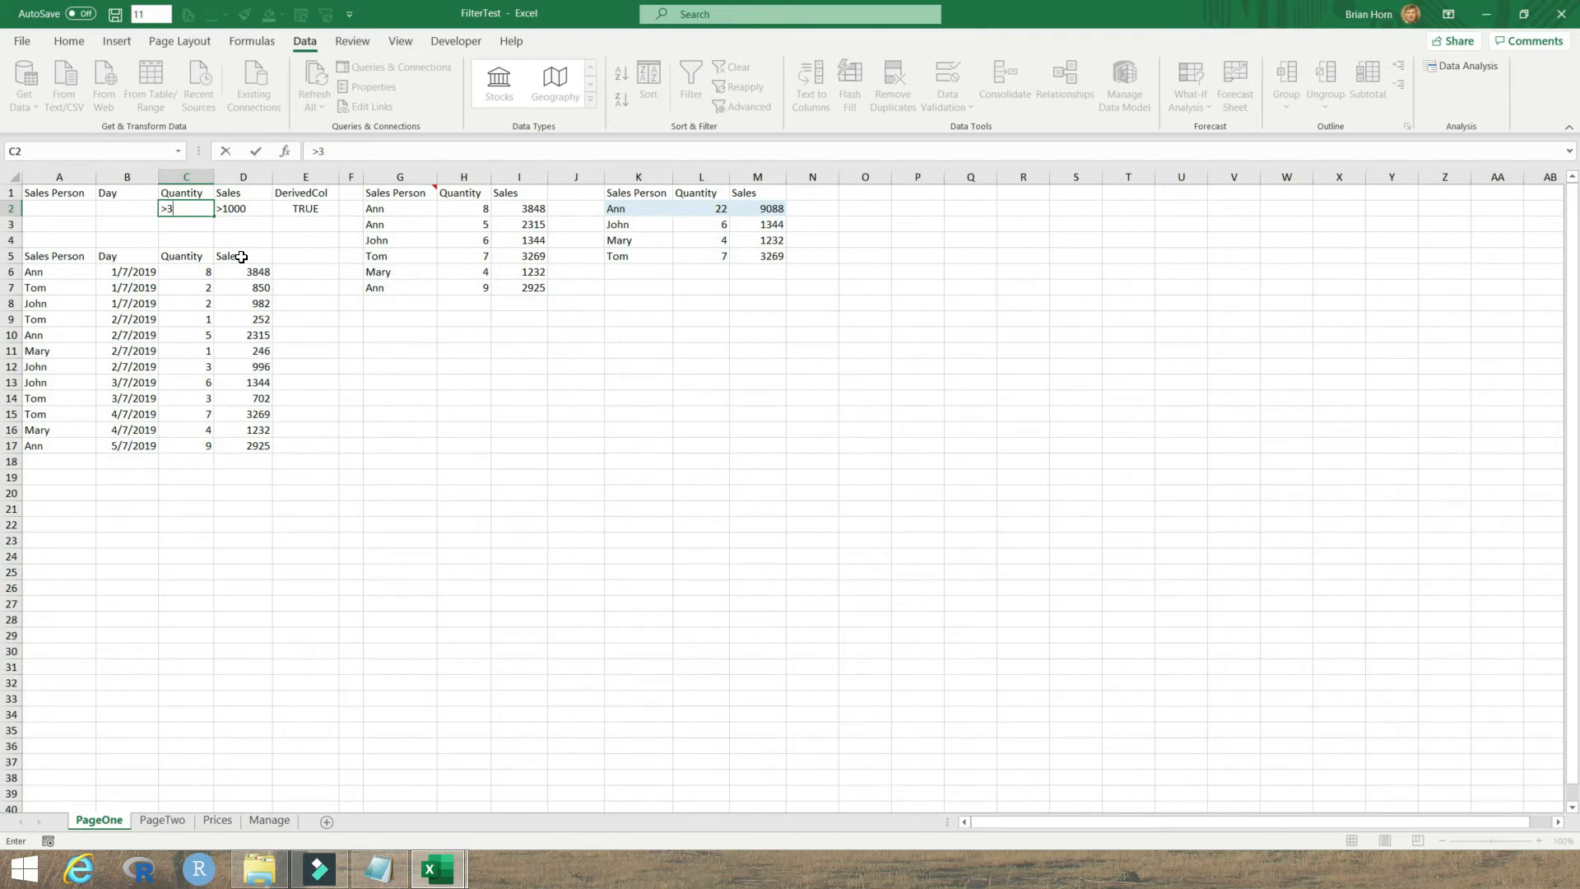
key("BackSpace")
type("2")
left_click(55, 255)
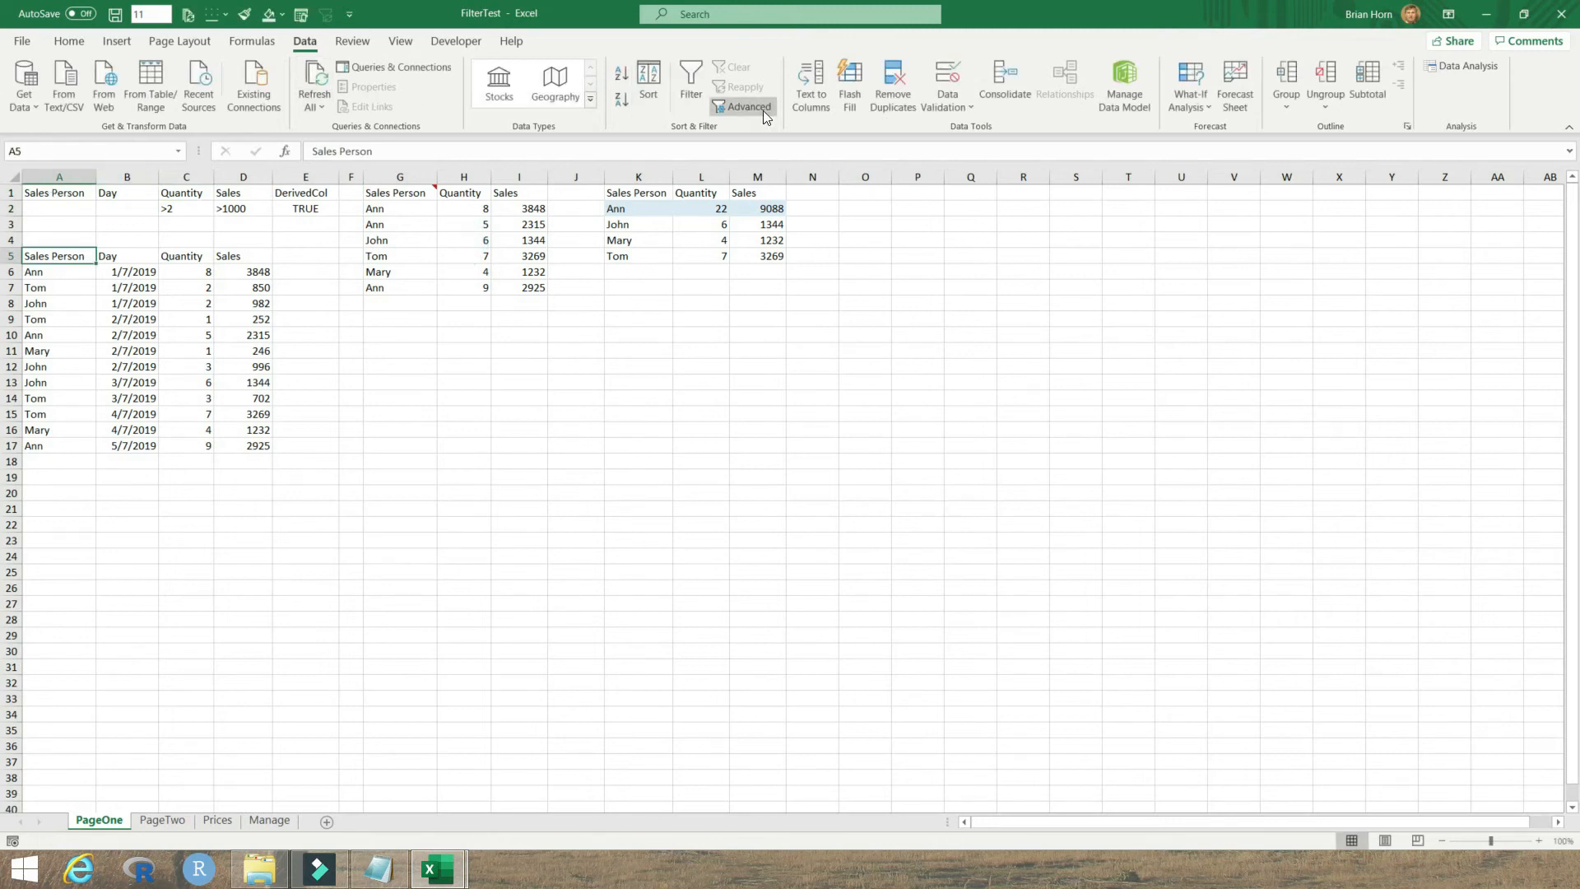
Open the PageOne sheet's code in the Visual Basic editor and examine its Worksheet_Change calls to ClearOutput and AdvancedFilter_Copy
left_click(16, 92)
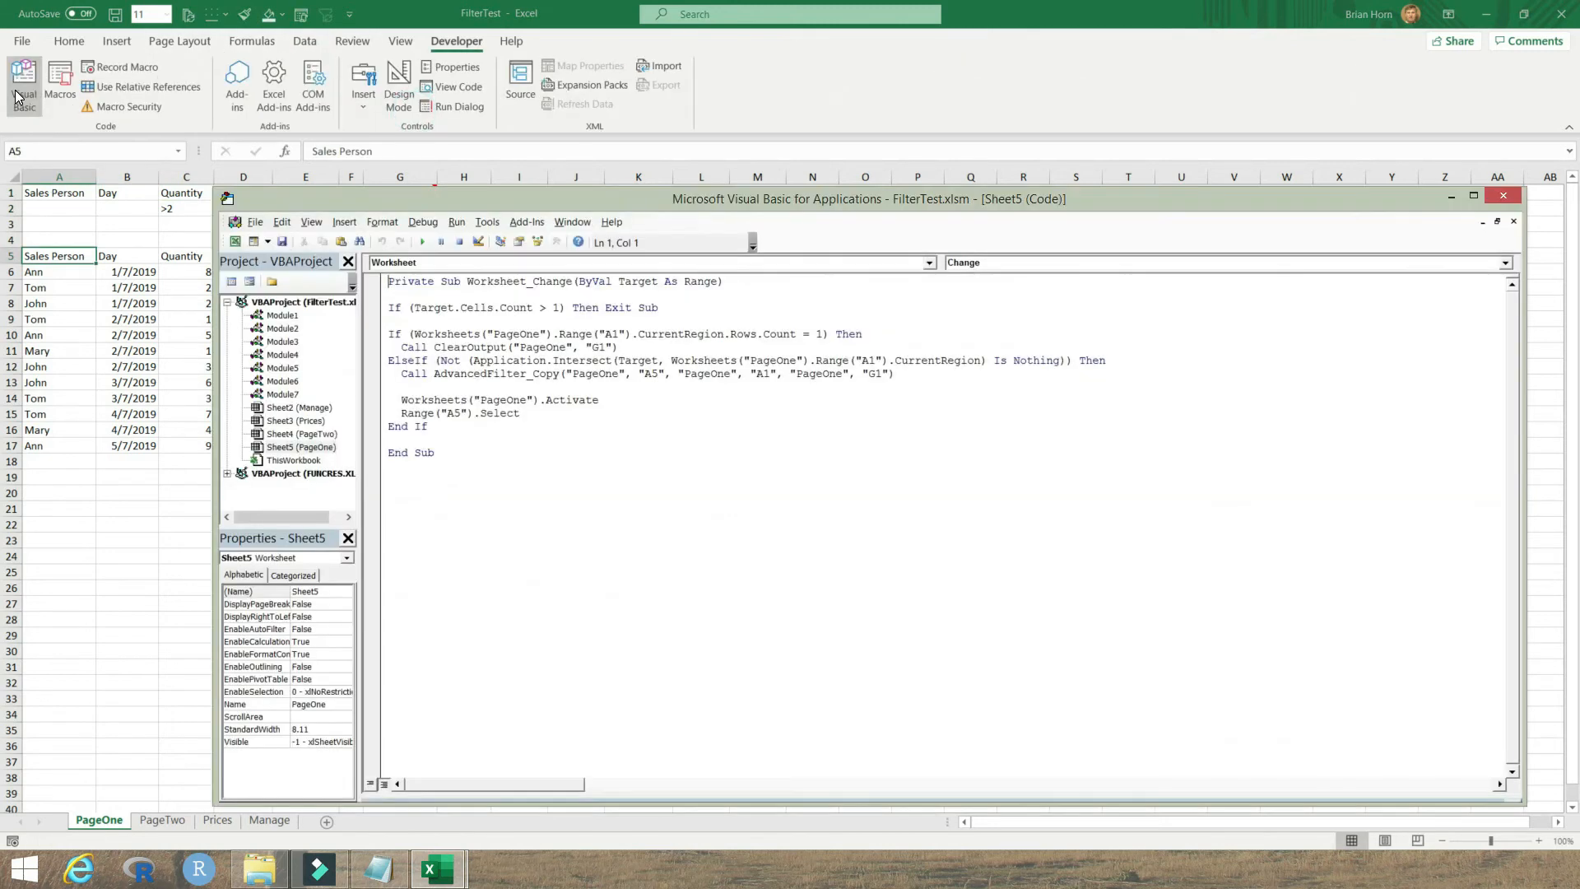
left_click(330, 450)
double_click(330, 451)
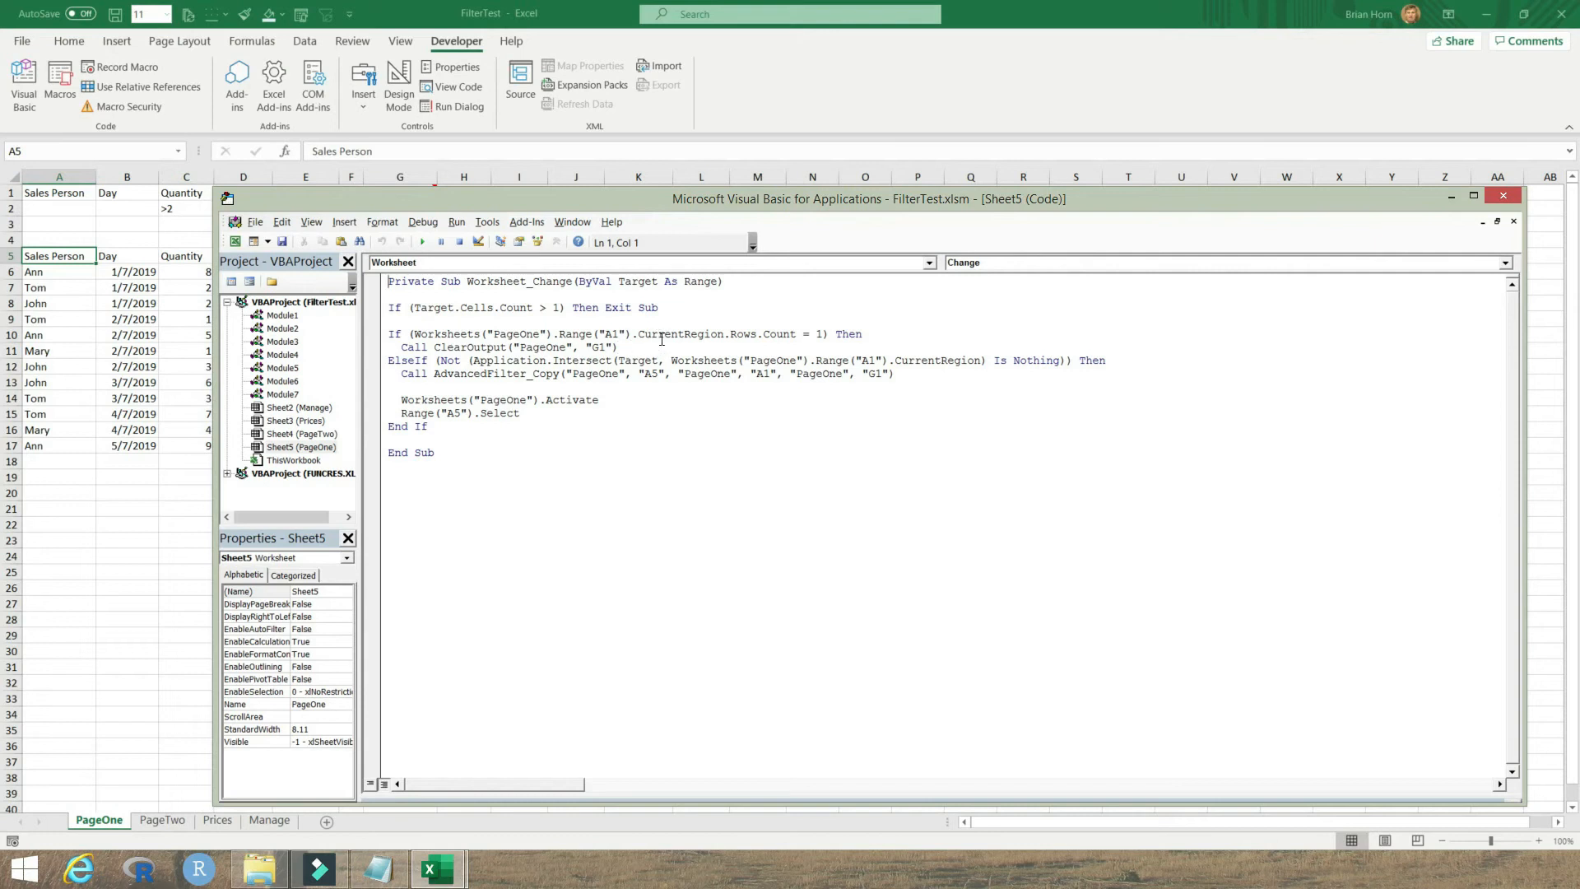
left_click_drag(378, 337, 901, 335)
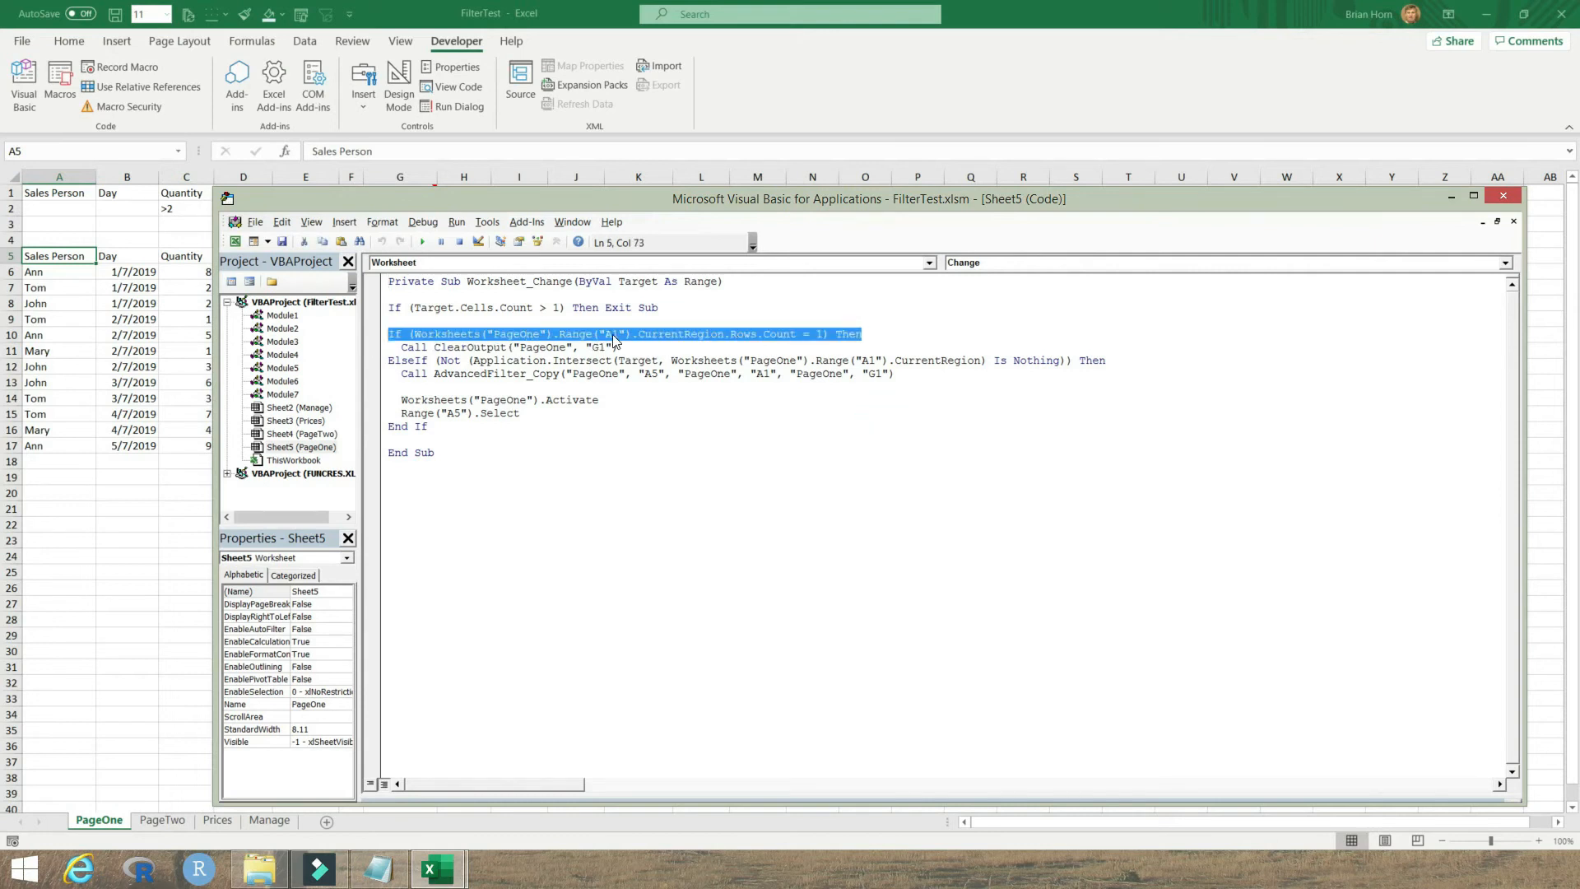
left_click_drag(433, 347, 597, 346)
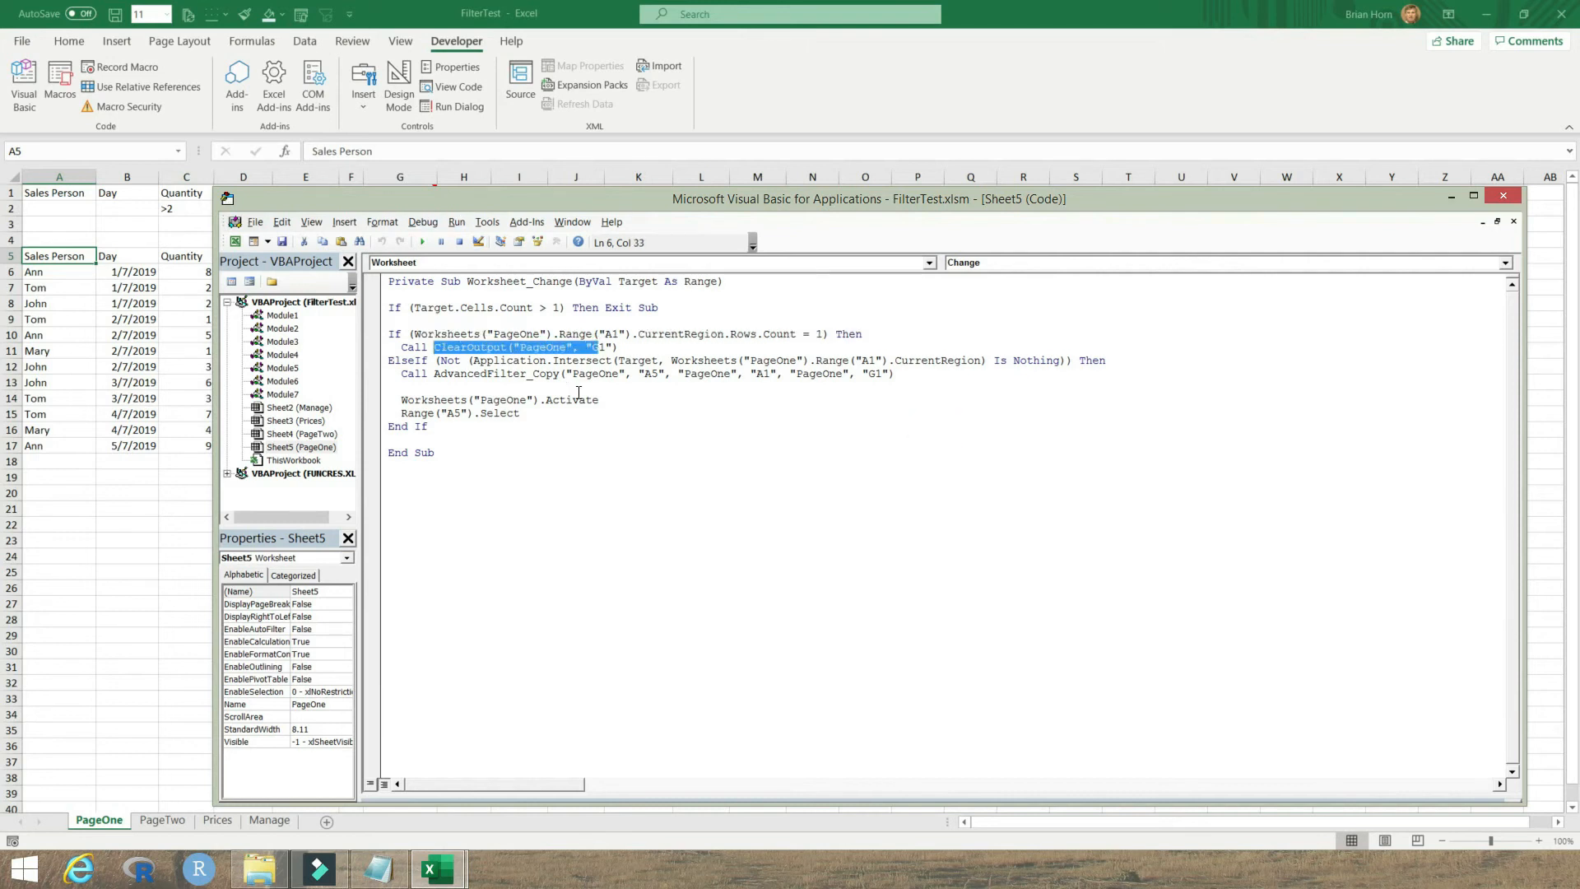
left_click_drag(434, 373, 650, 372)
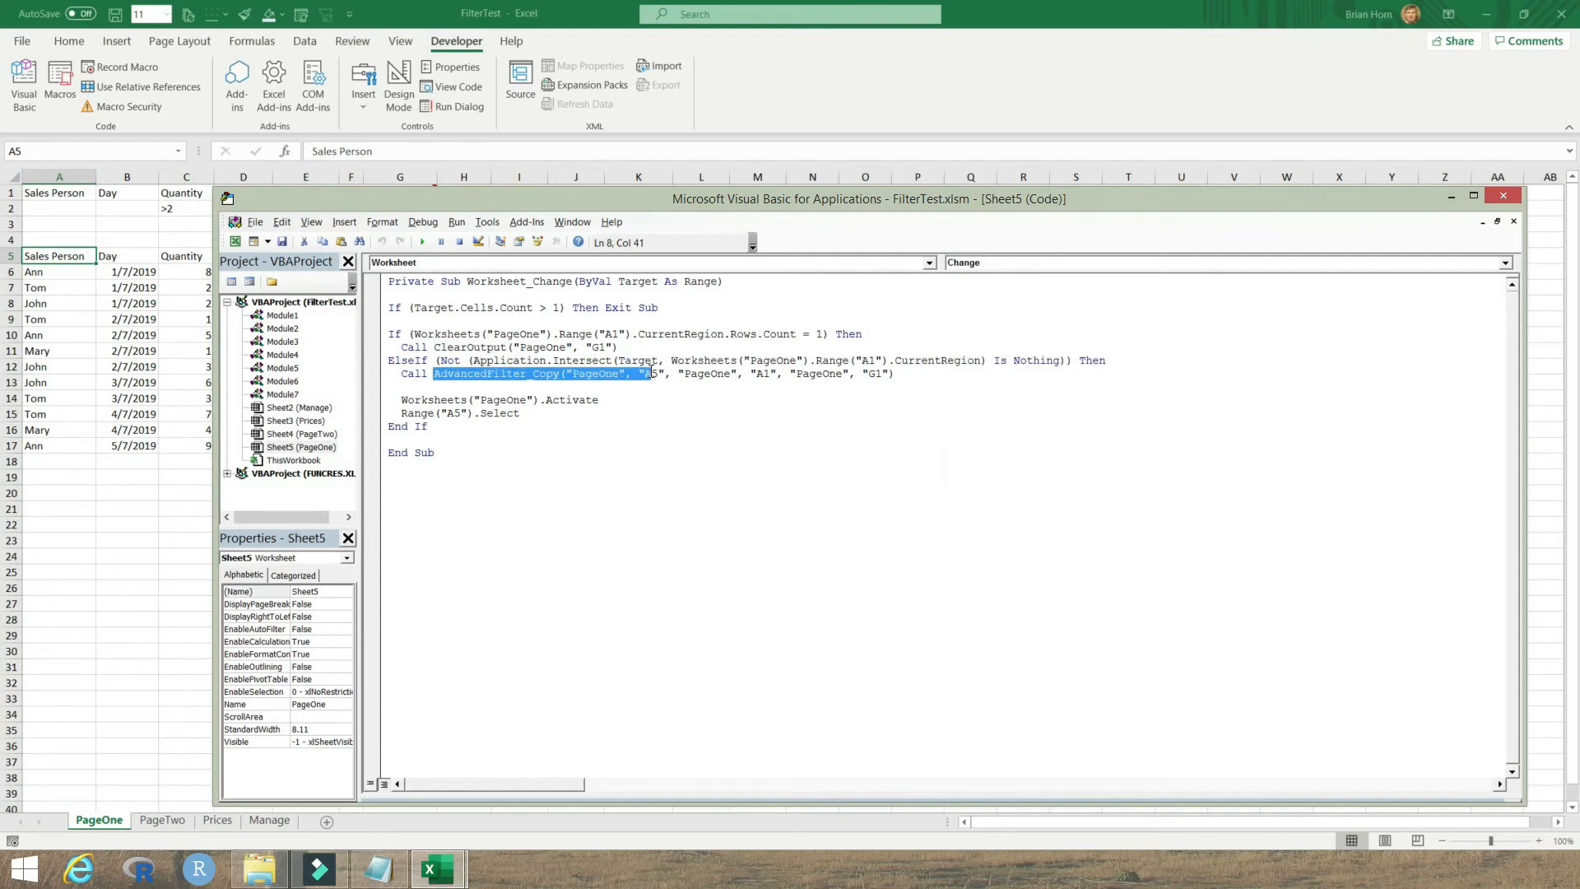
Open Module5 and examine the ClearOutput sub and the xlFilterCopy line with its commented Unique:=True option, then return to the worksheet
double_click(296, 370)
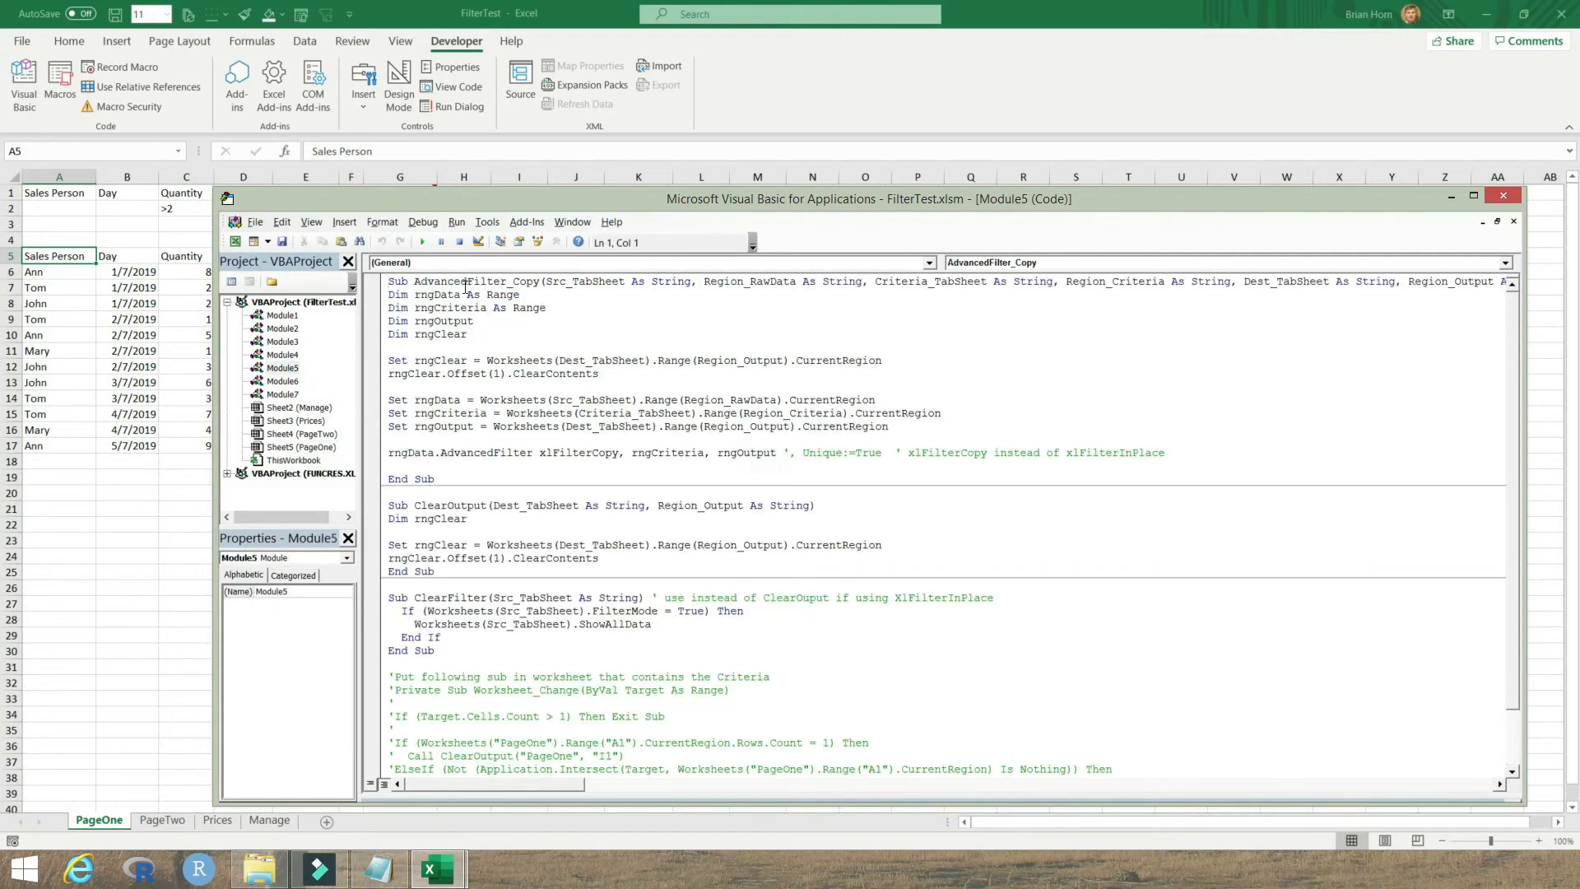
left_click_drag(422, 508, 524, 505)
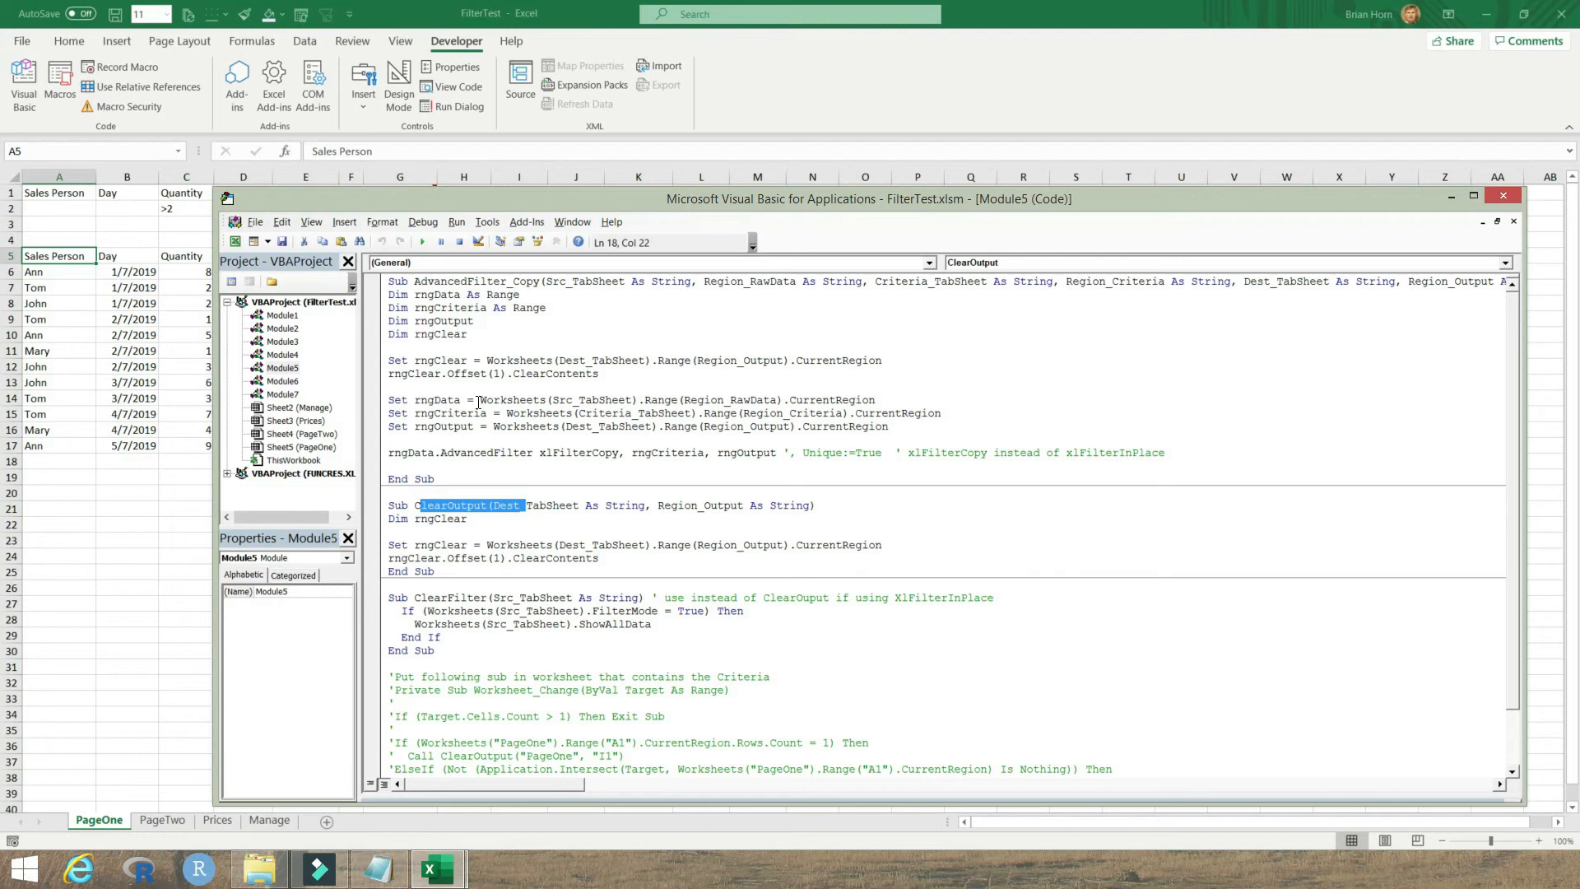
left_click_drag(444, 453, 613, 450)
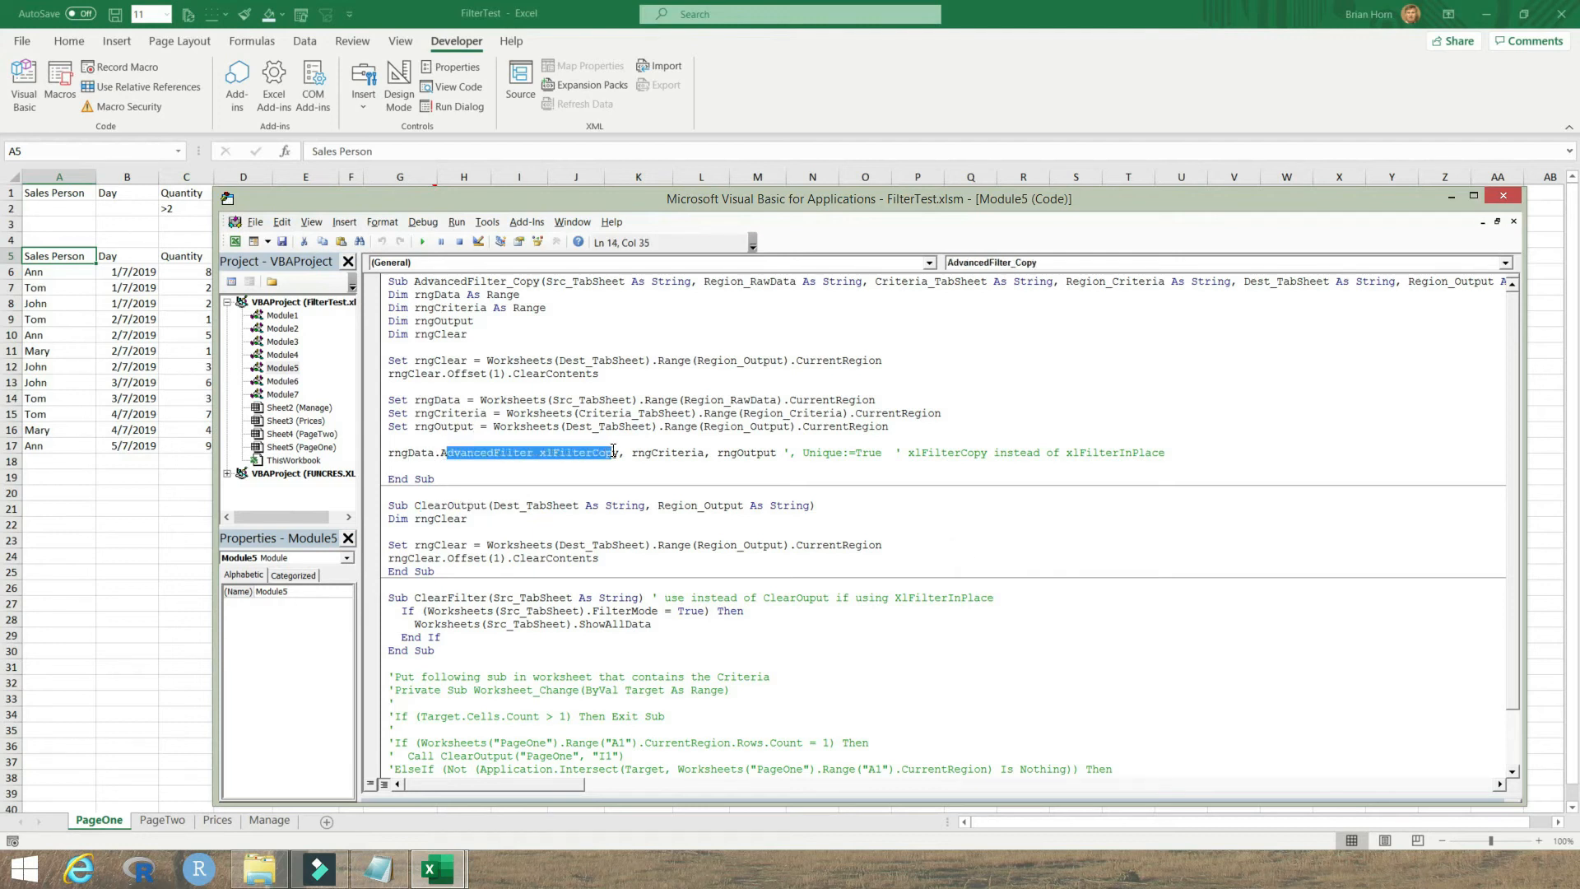
left_click_drag(803, 453, 883, 454)
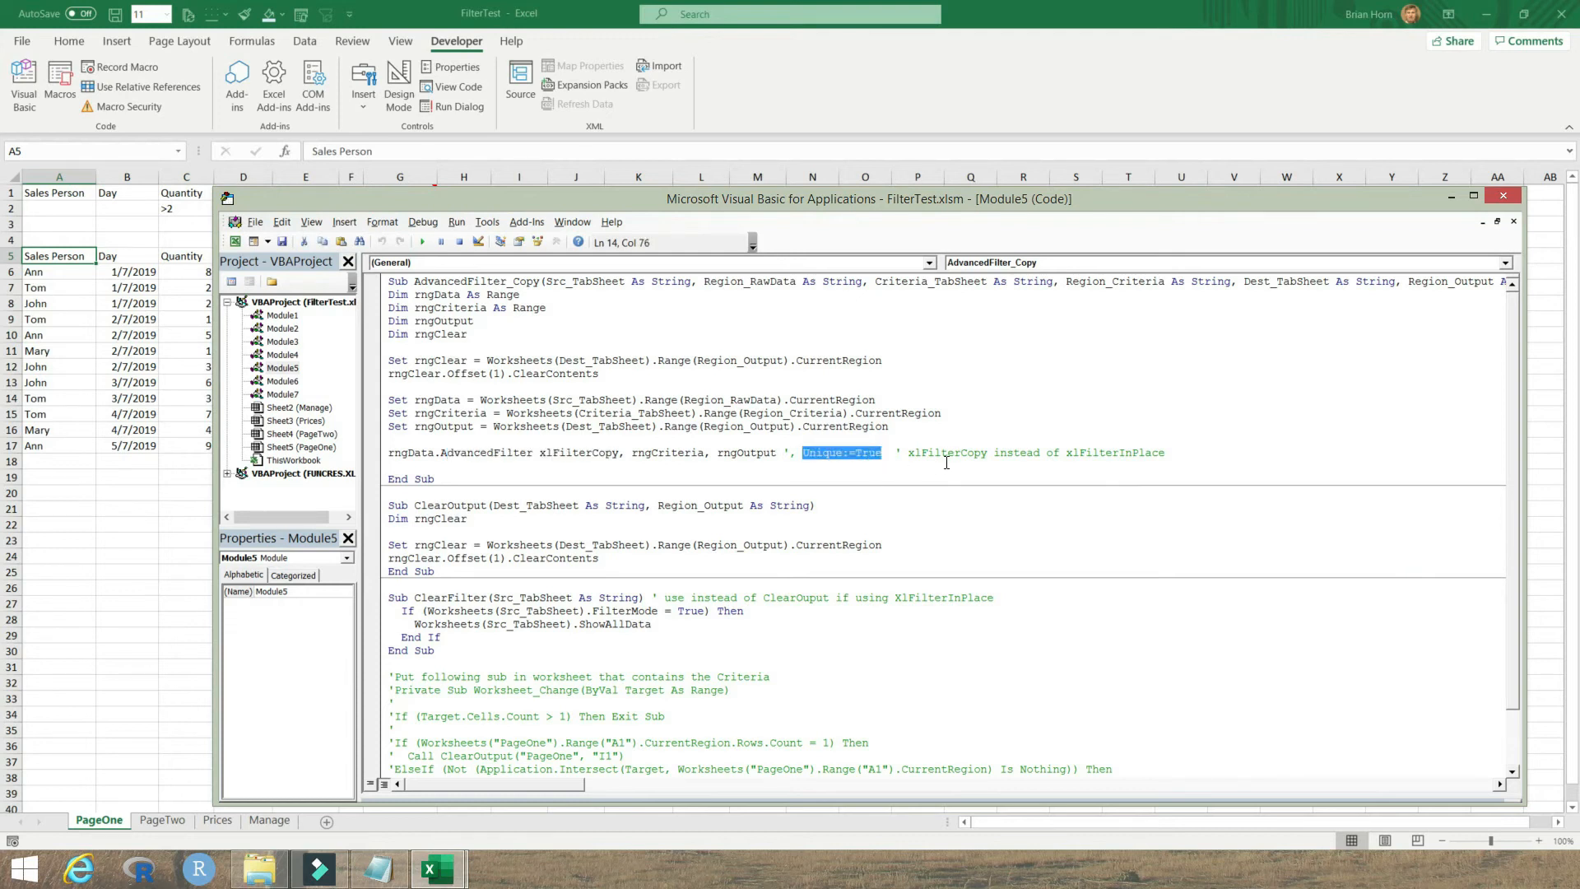
left_click(126, 515)
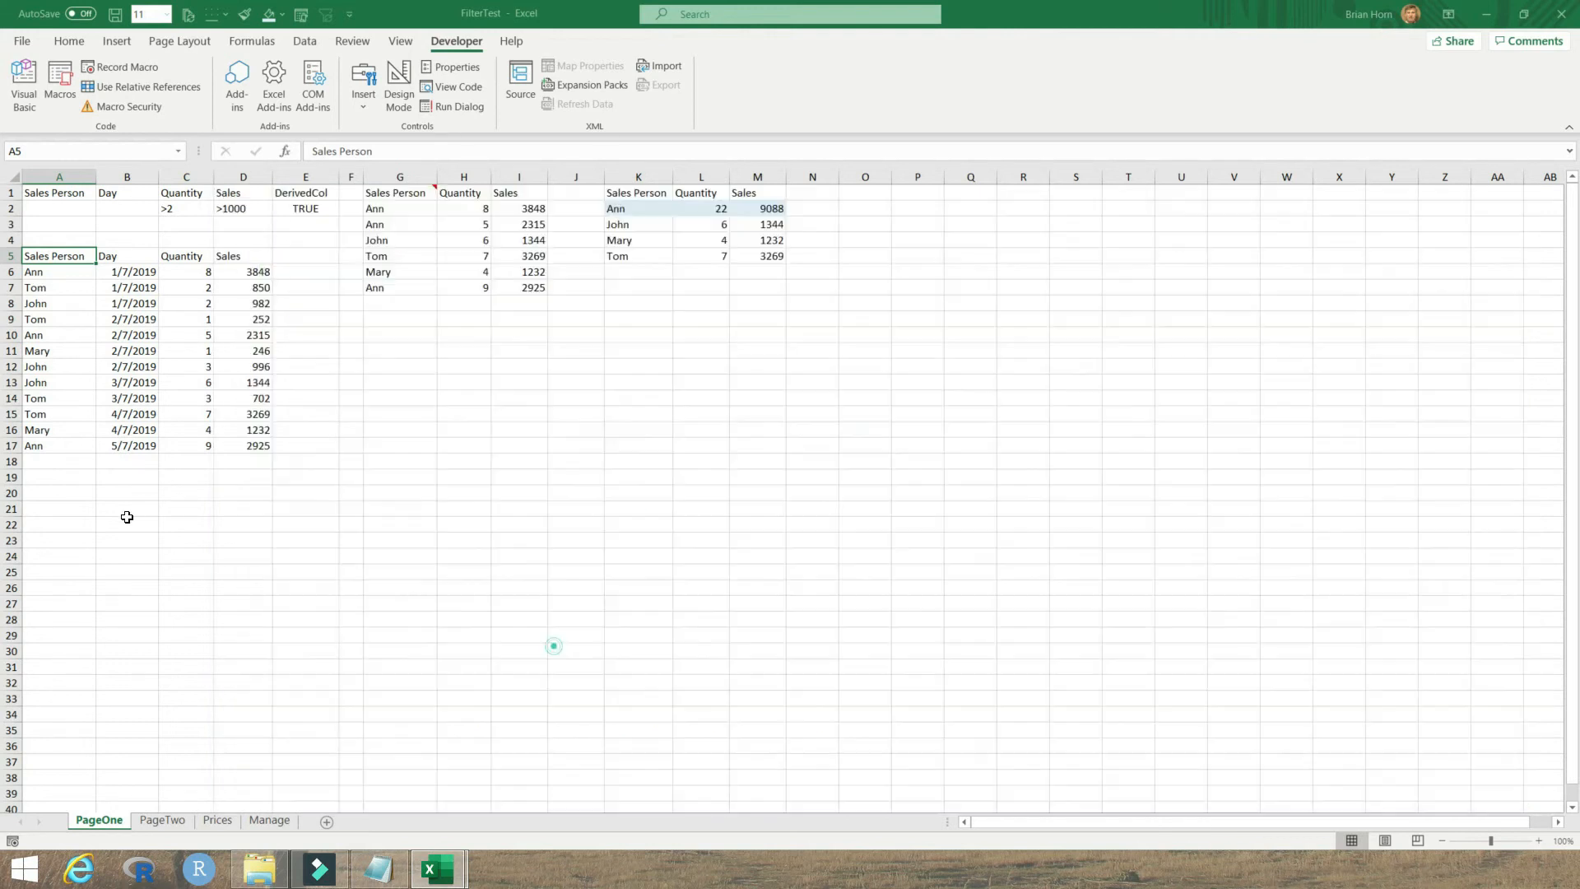
Set the Quantity criterion in C2 to >4
left_click(176, 209)
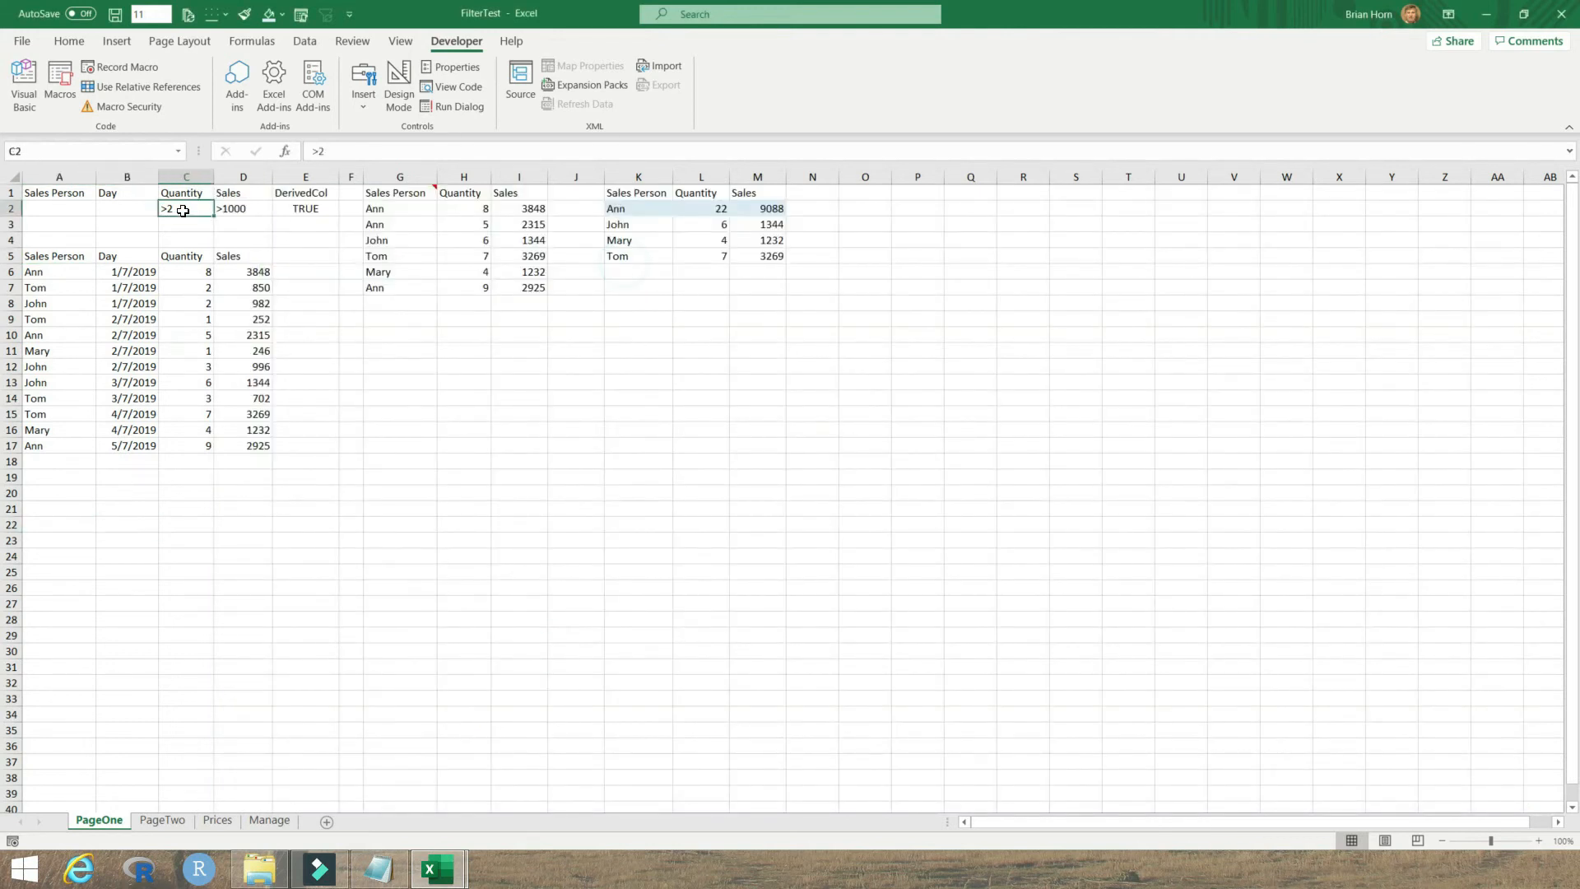
type(">")
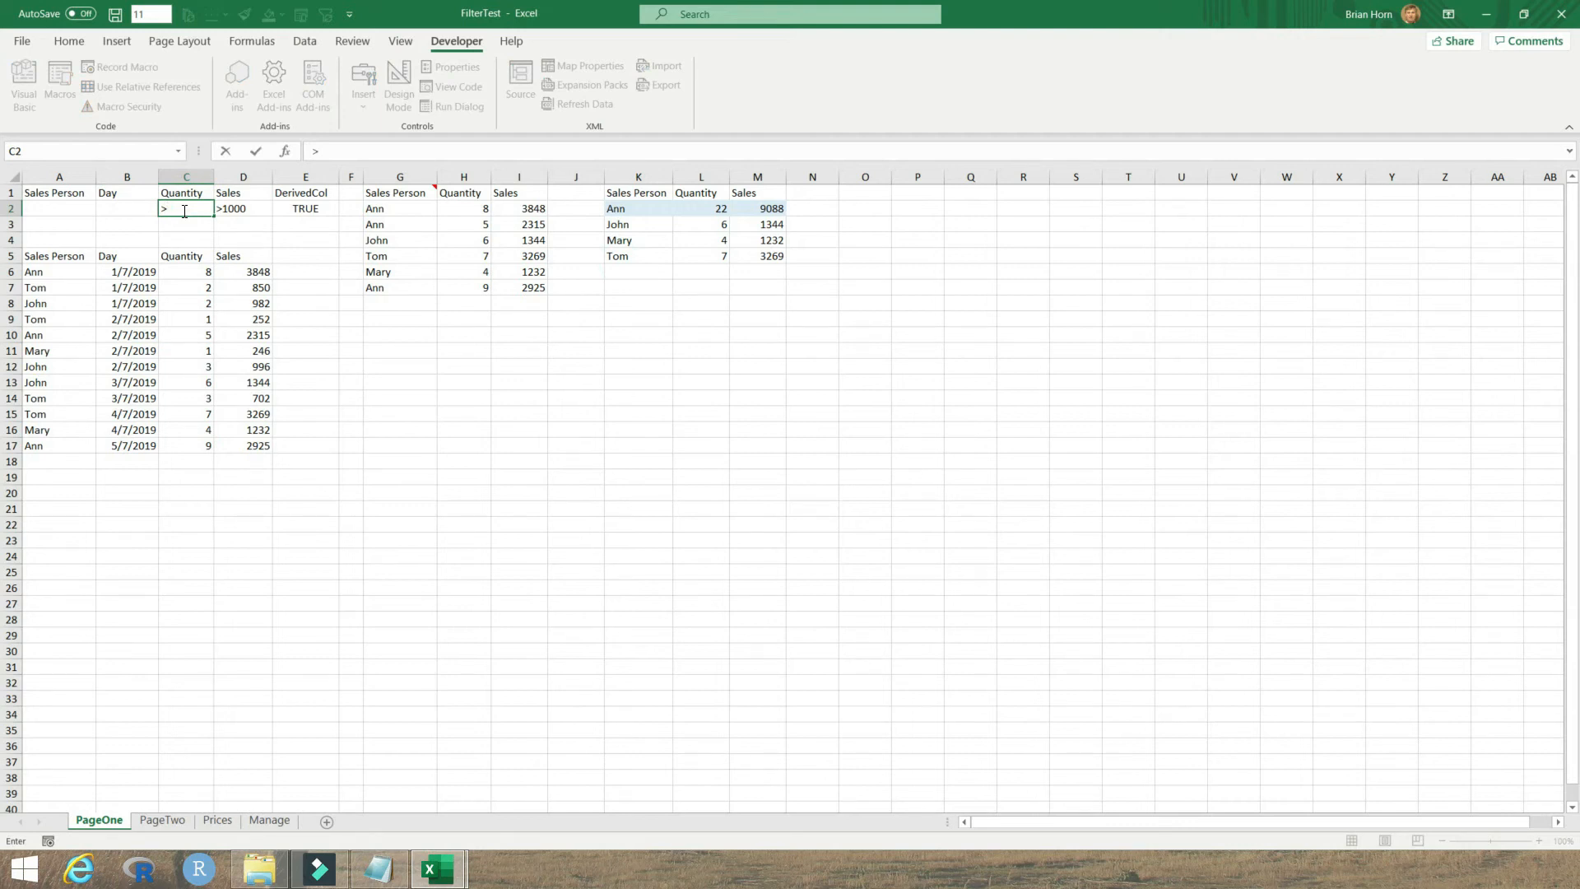
key("Escape")
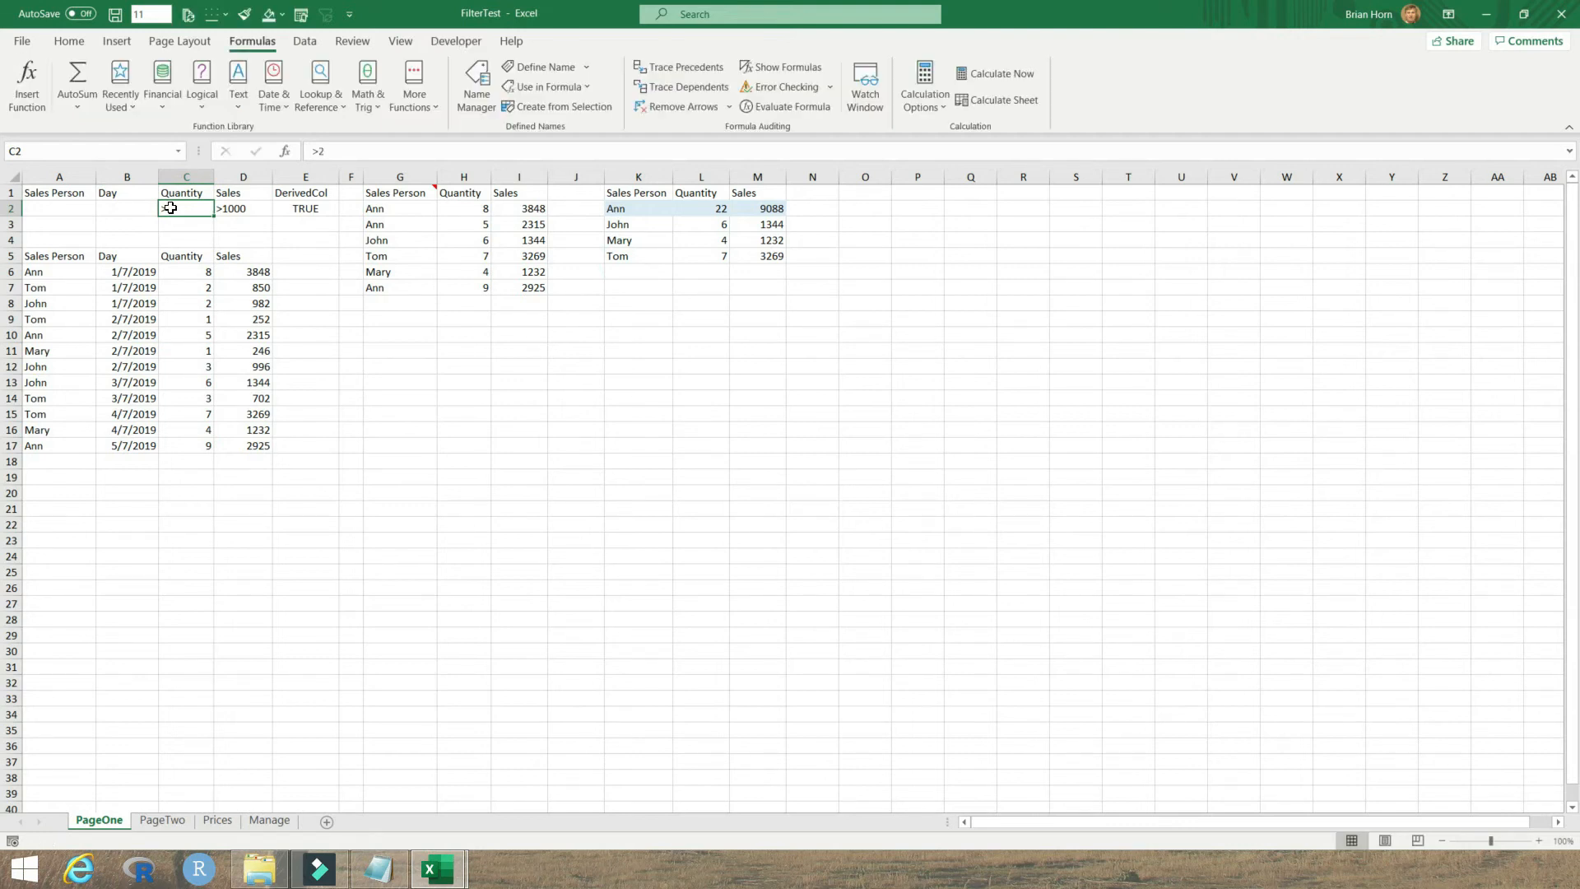
type(">4")
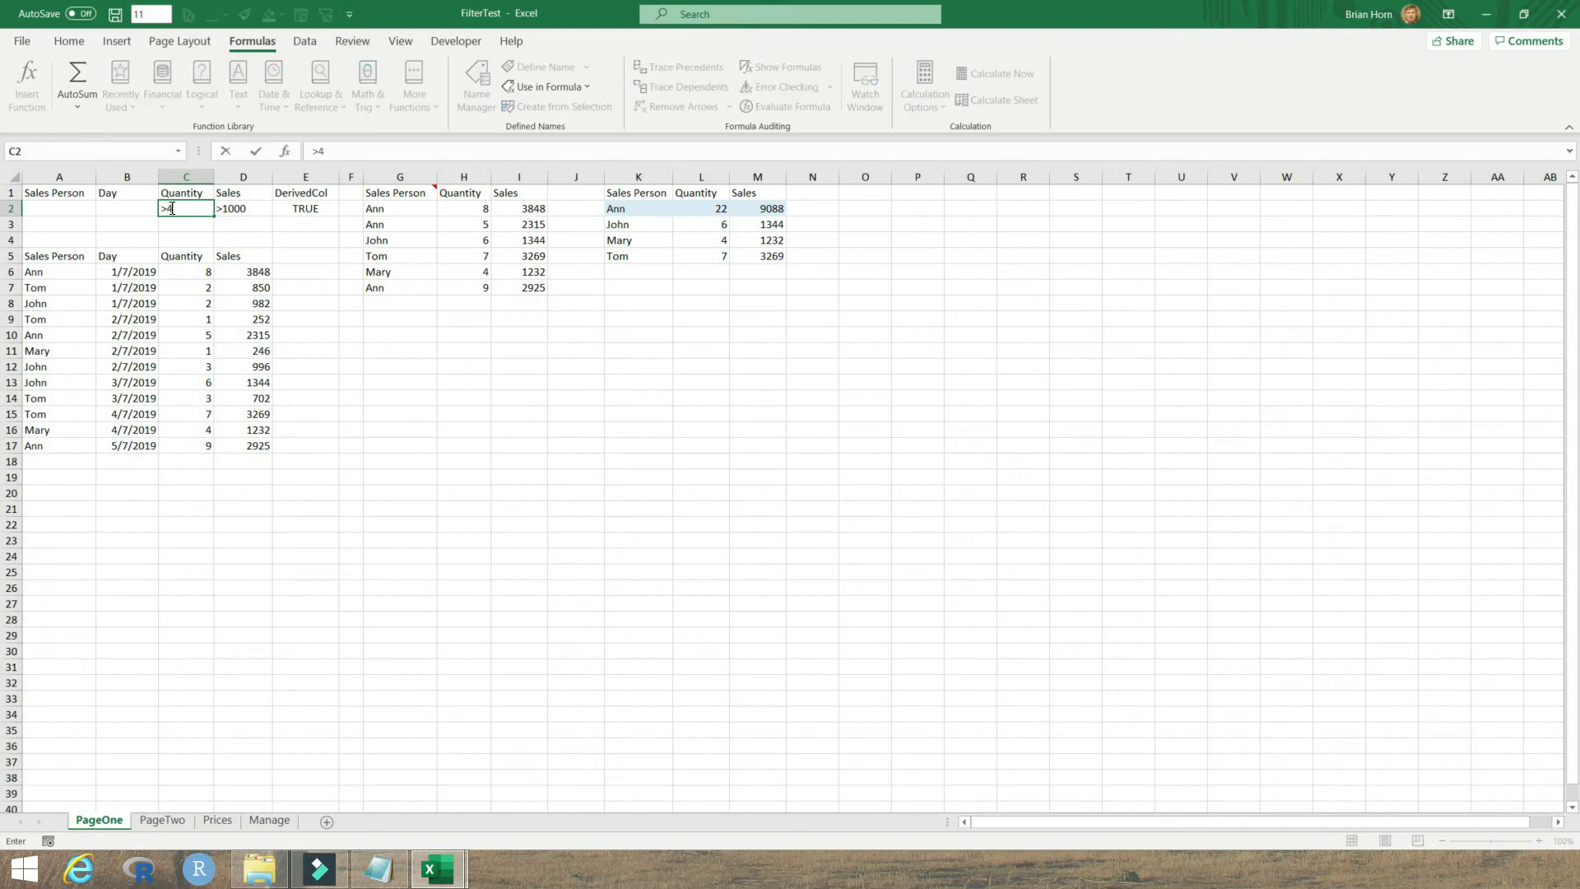
key("Return")
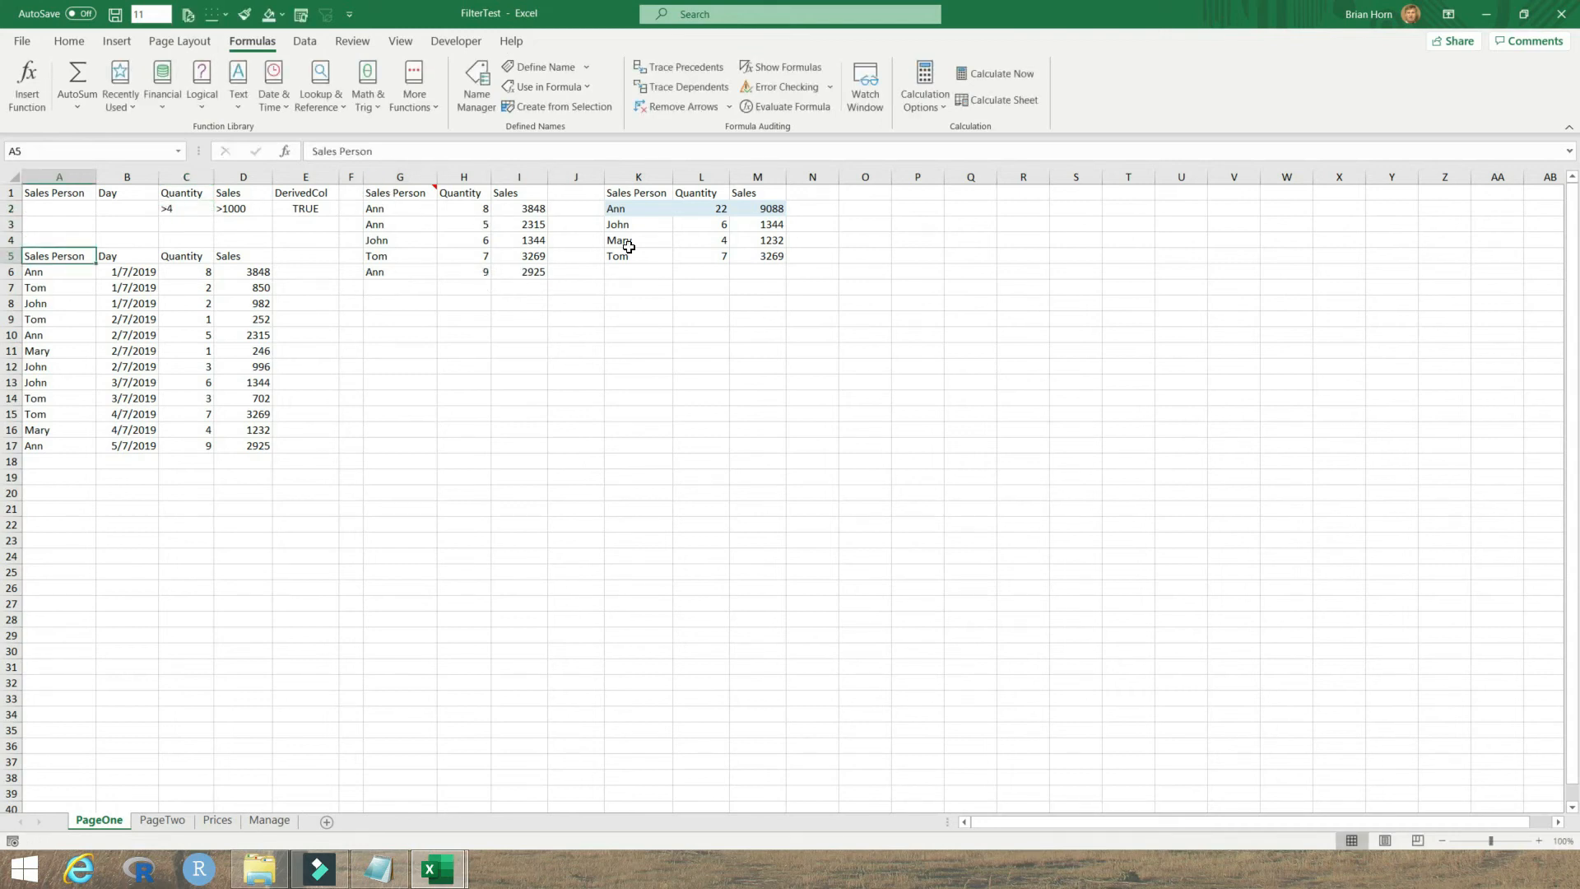
Set the Sales criterion in D2 to >2000 and select the extracted records in G2:I5
left_click(246, 209)
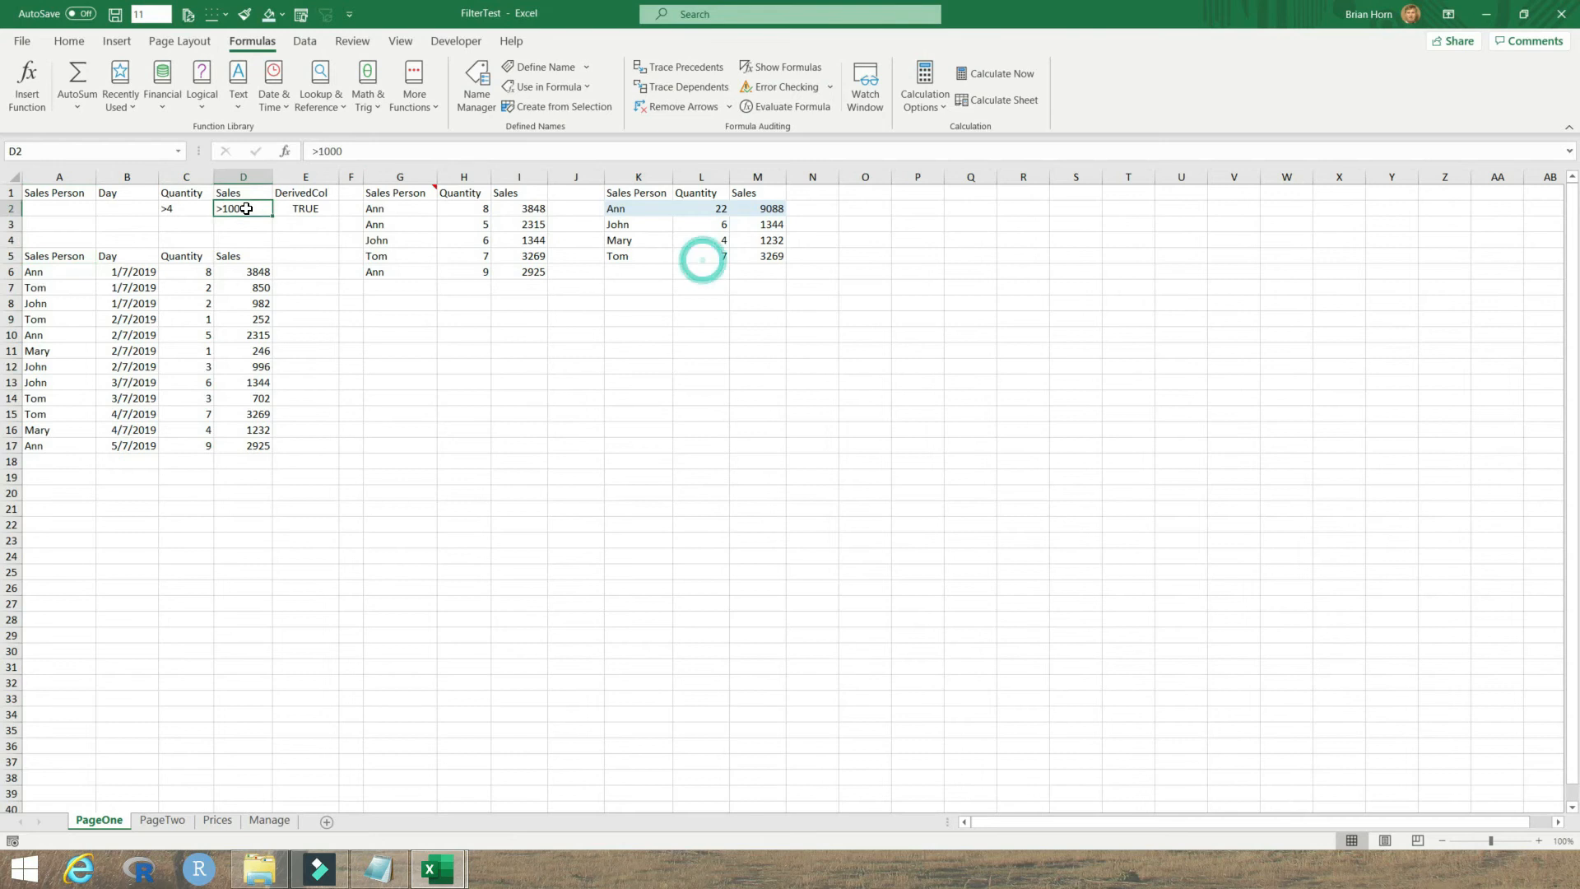
type(">2000")
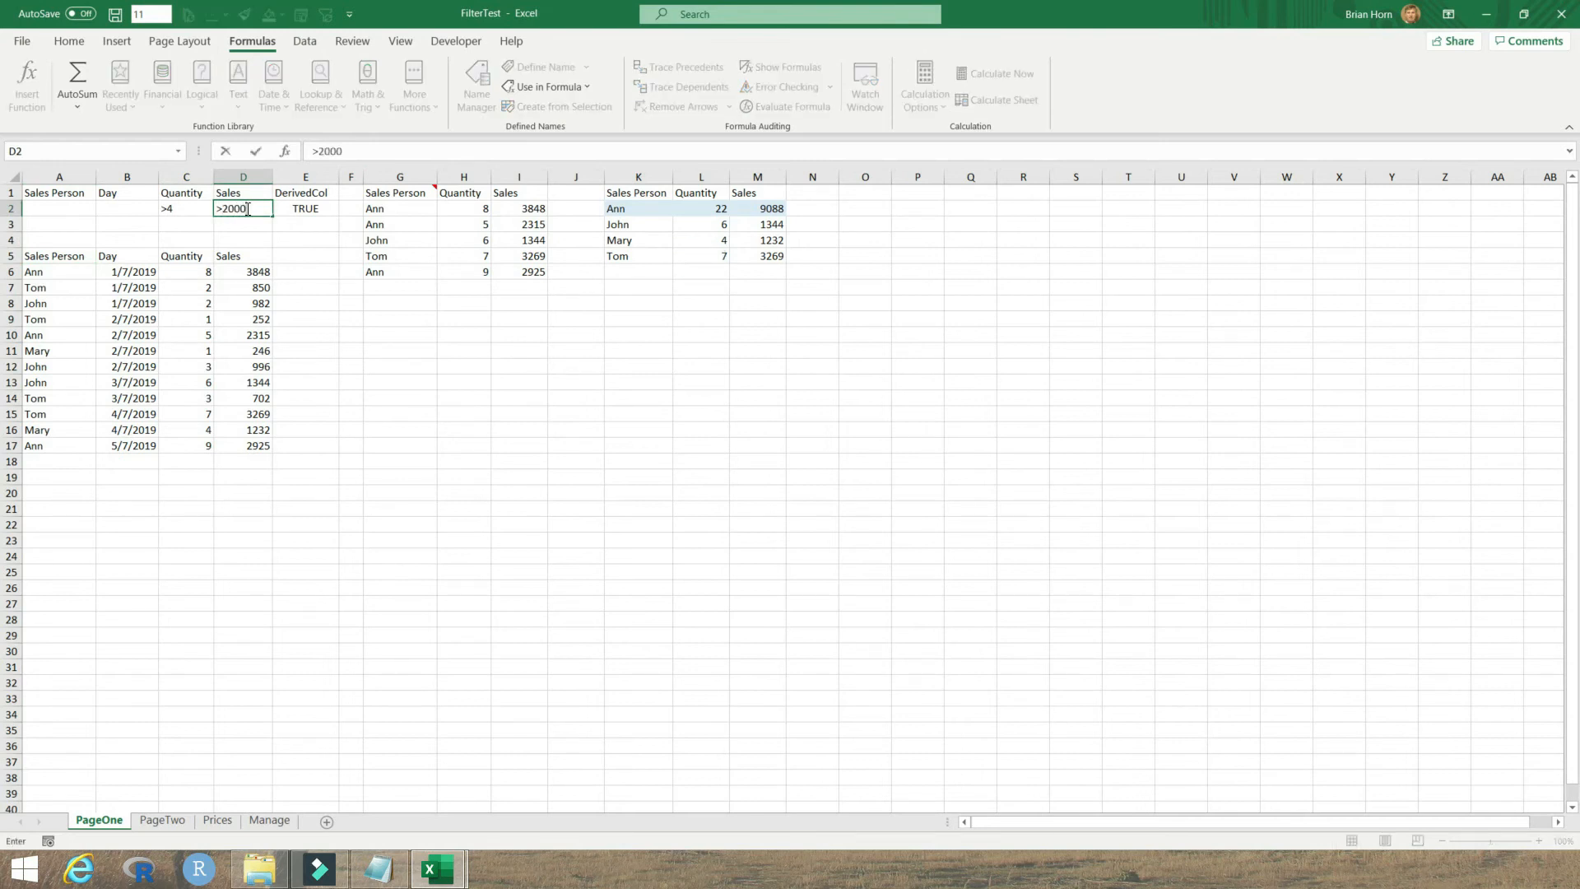
key("Return")
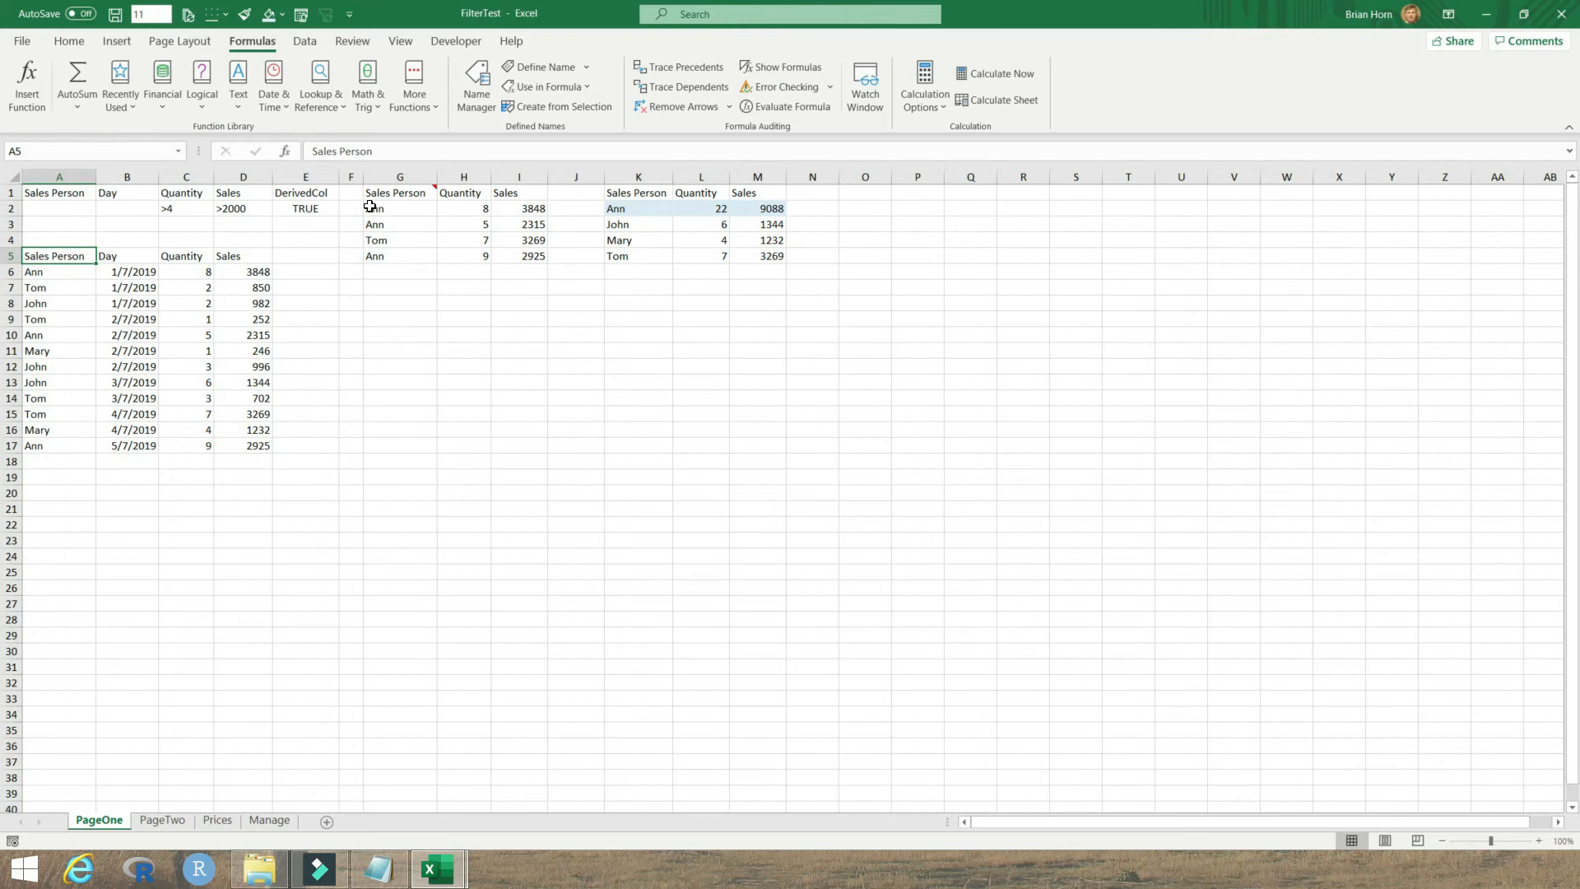
left_click(394, 209)
left_click_drag(440, 213, 529, 255)
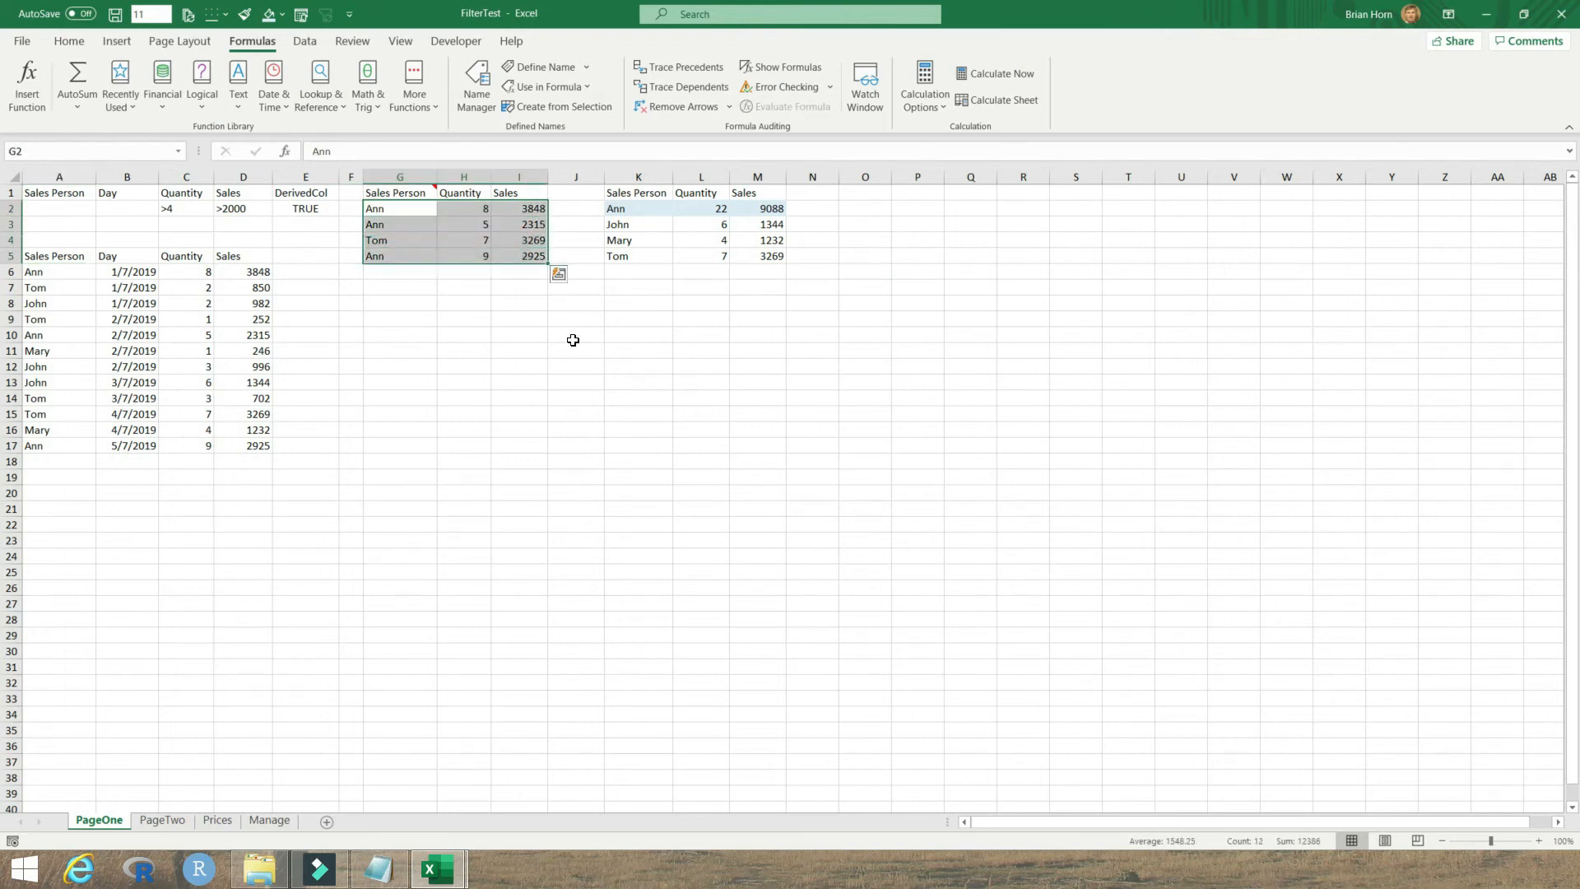
key("alt+l")
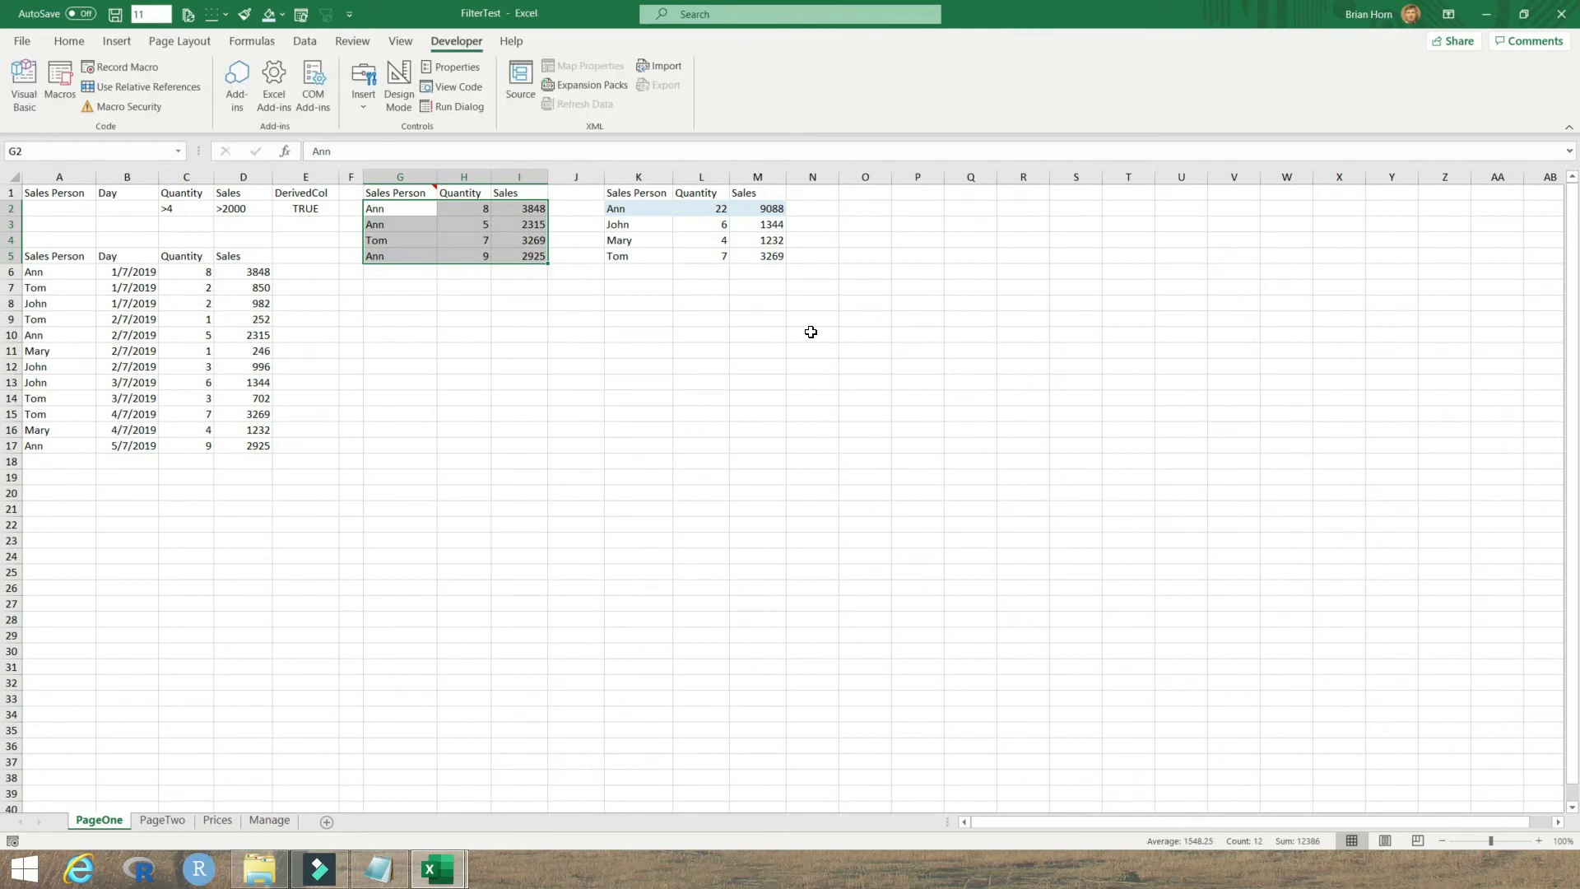
On PageTwo, review the distinct list in K2:K7 and examine the ColDistinctSort call in the sheet's Worksheet_Change code
left_click(161, 821)
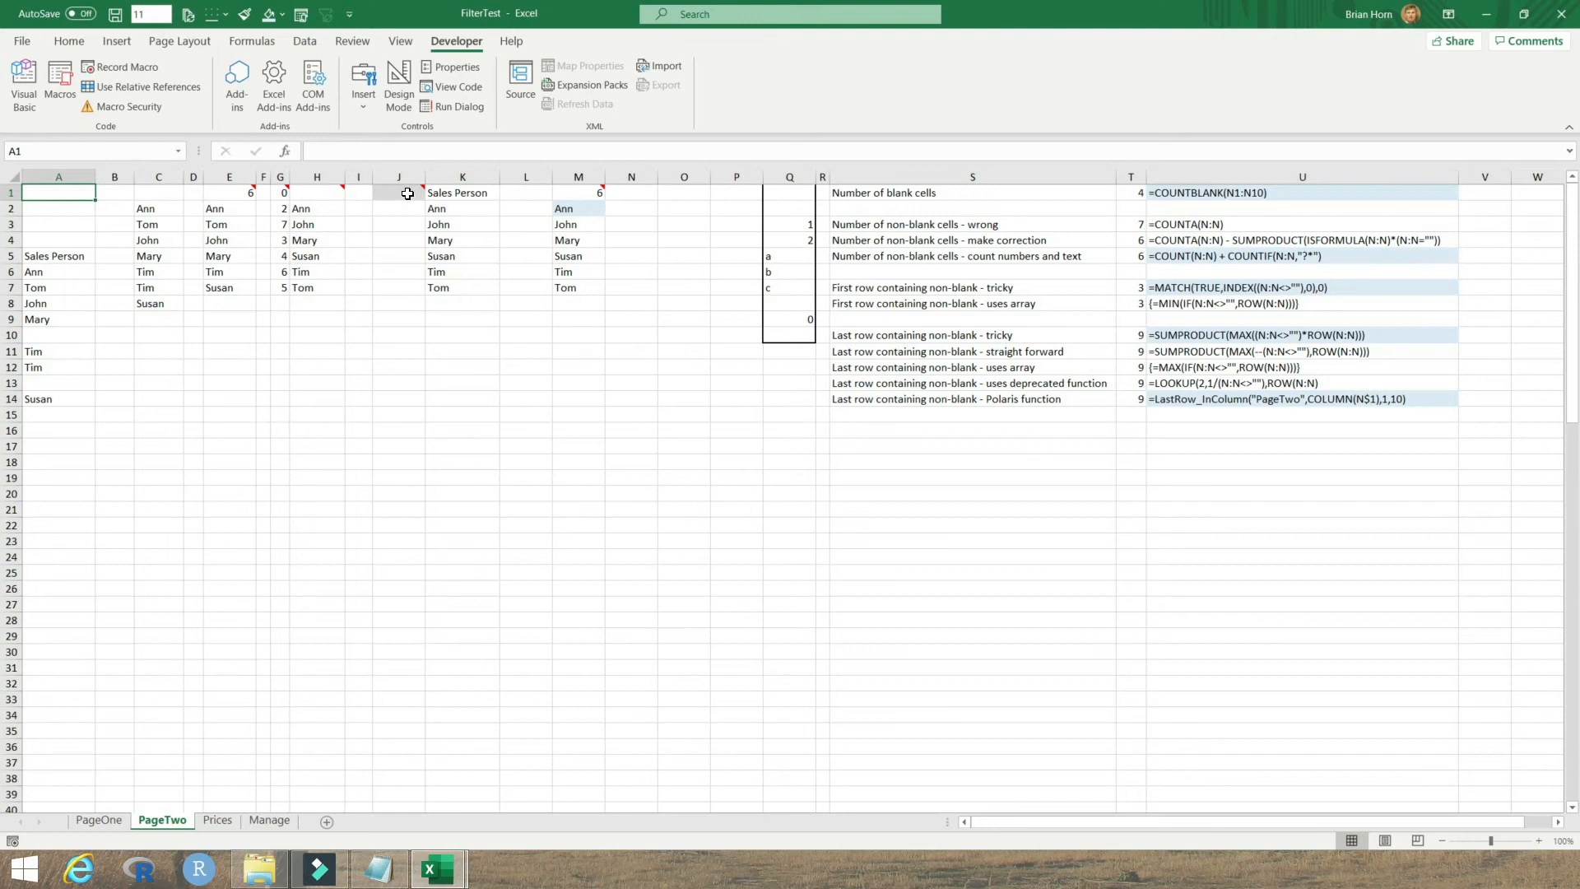
left_click_drag(451, 211, 451, 287)
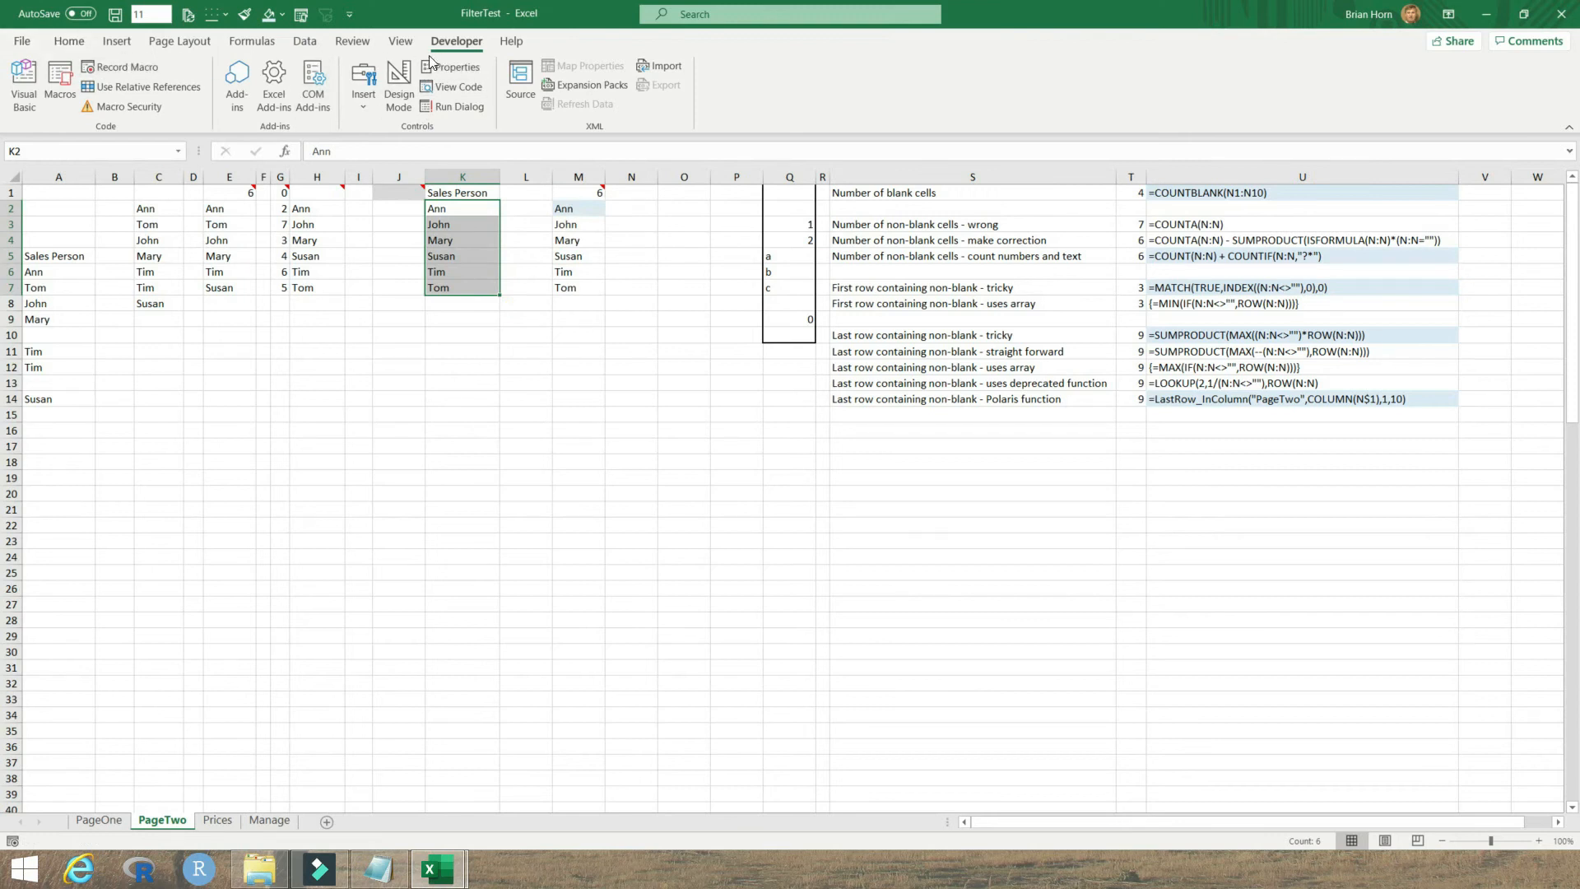
left_click(23, 93)
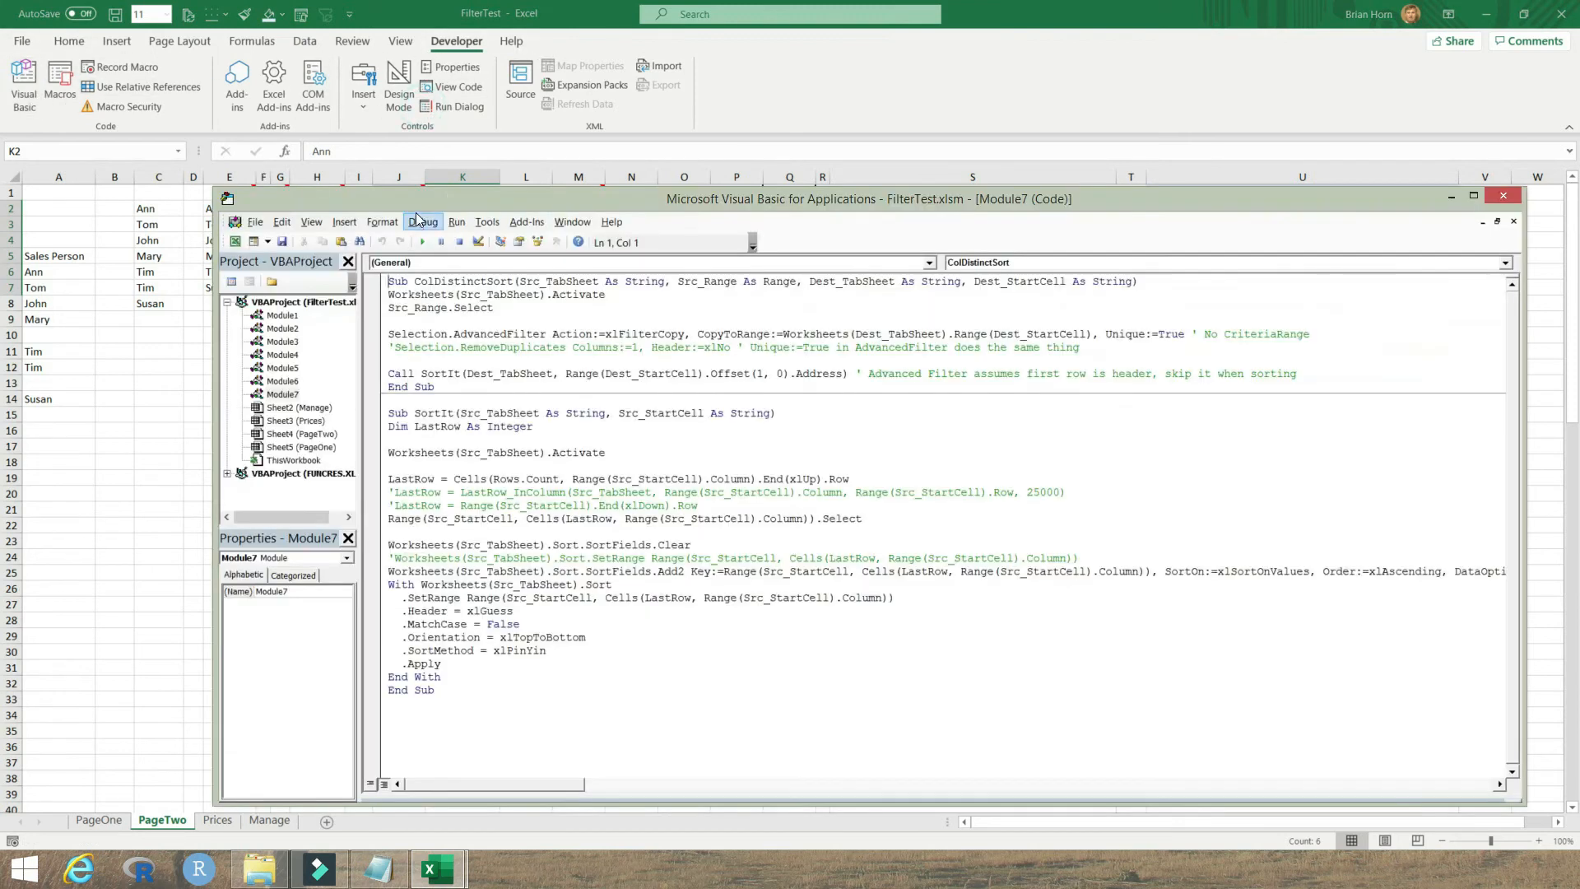
double_click(325, 434)
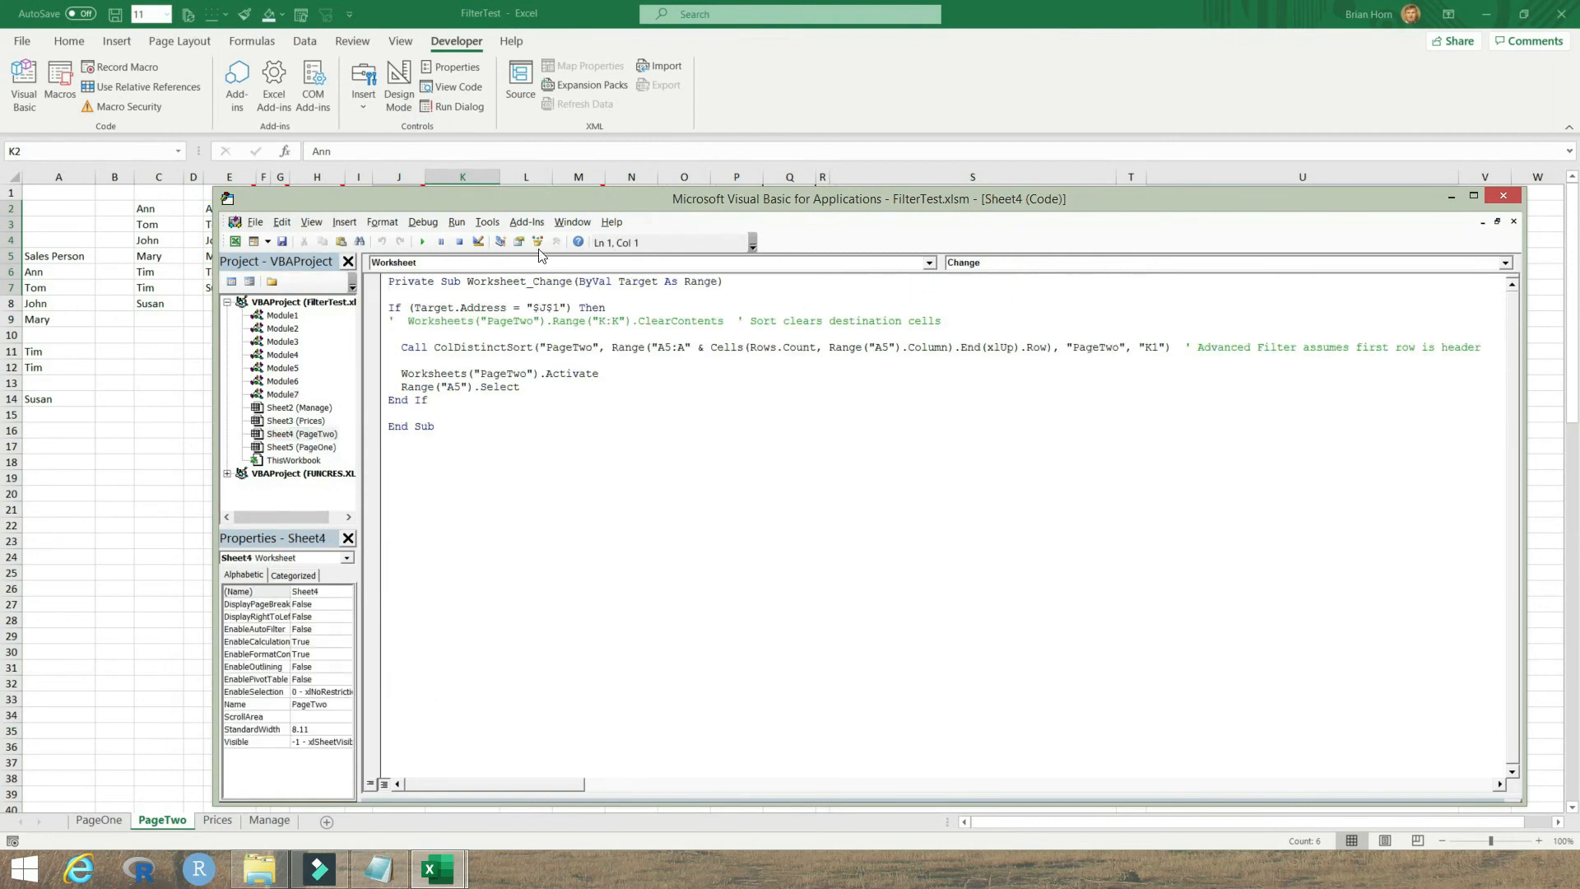
left_click_drag(539, 201, 519, 225)
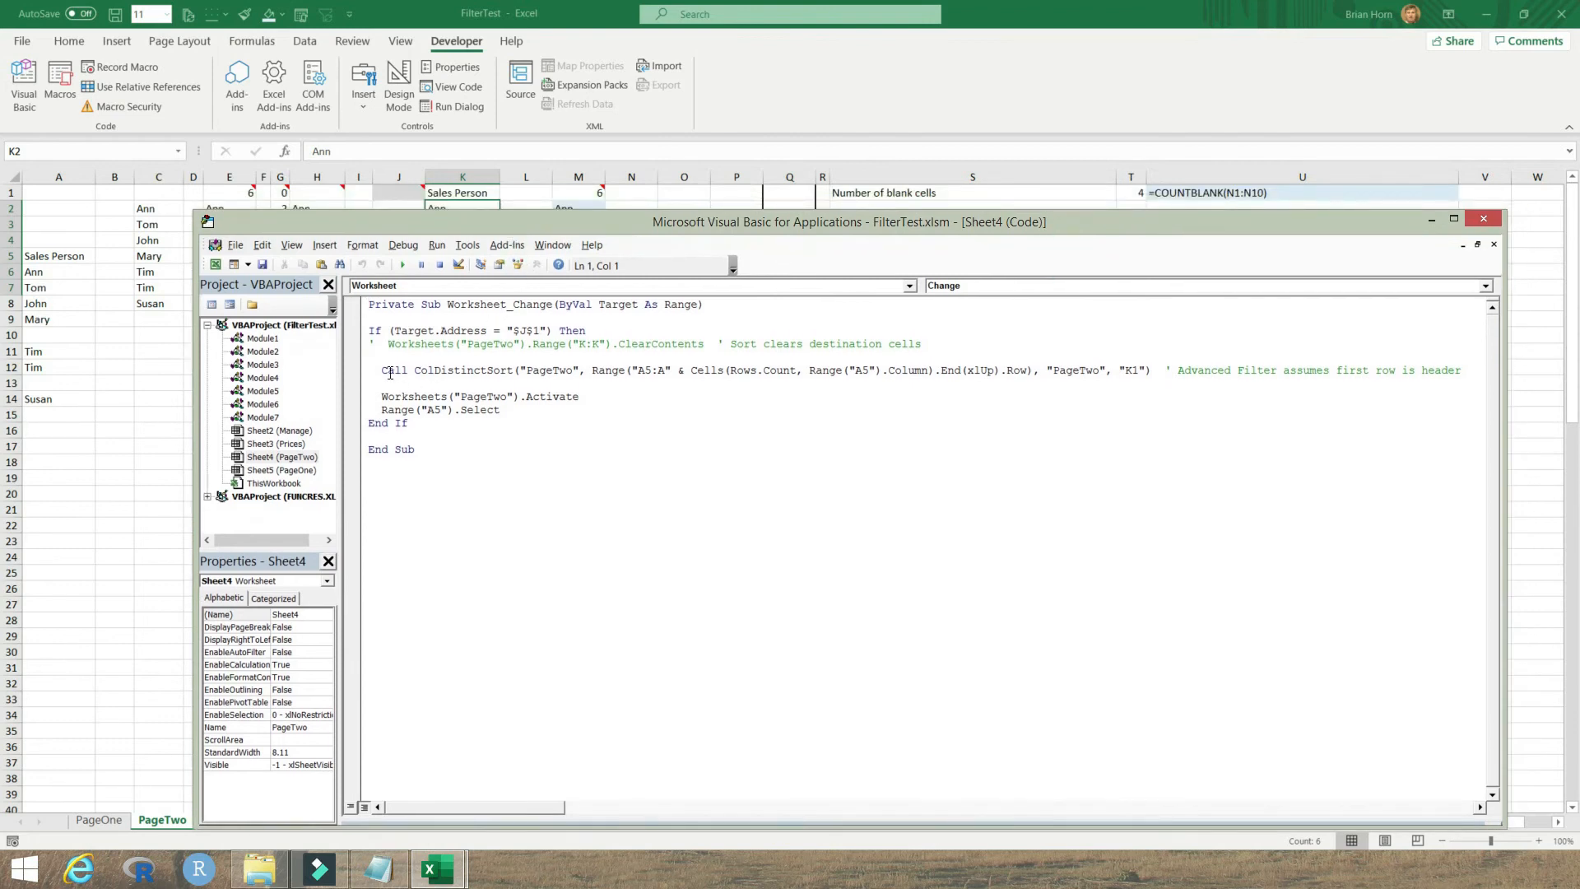
left_click_drag(414, 370, 521, 368)
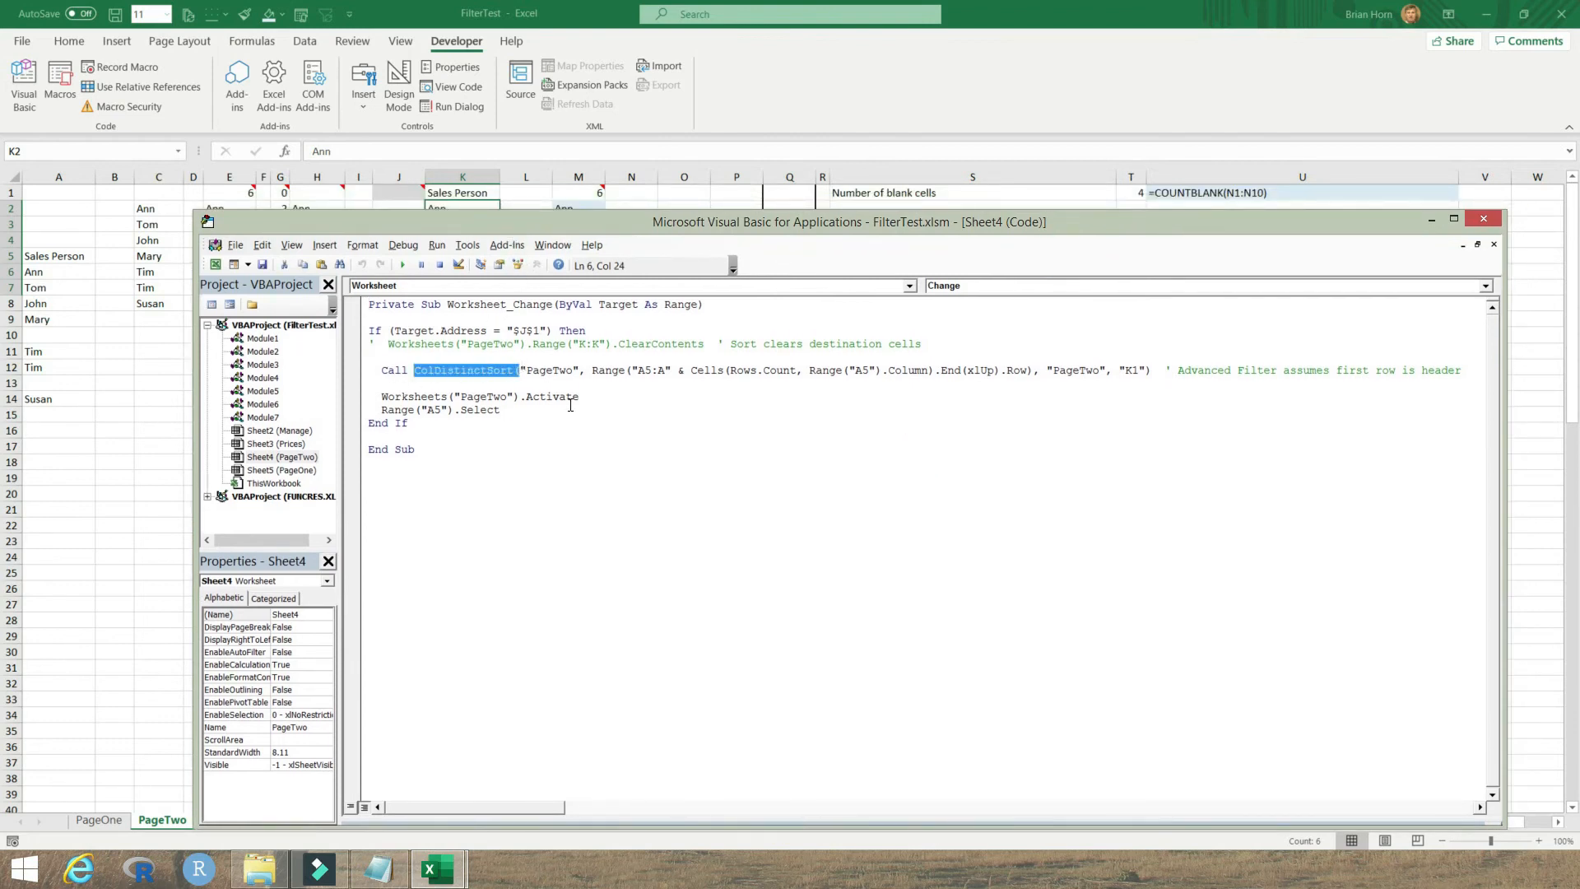
Open Module7 and examine ColDistinctSort's AdvancedFilter statement with Unique:=True and its call to the SortIt sub
double_click(272, 418)
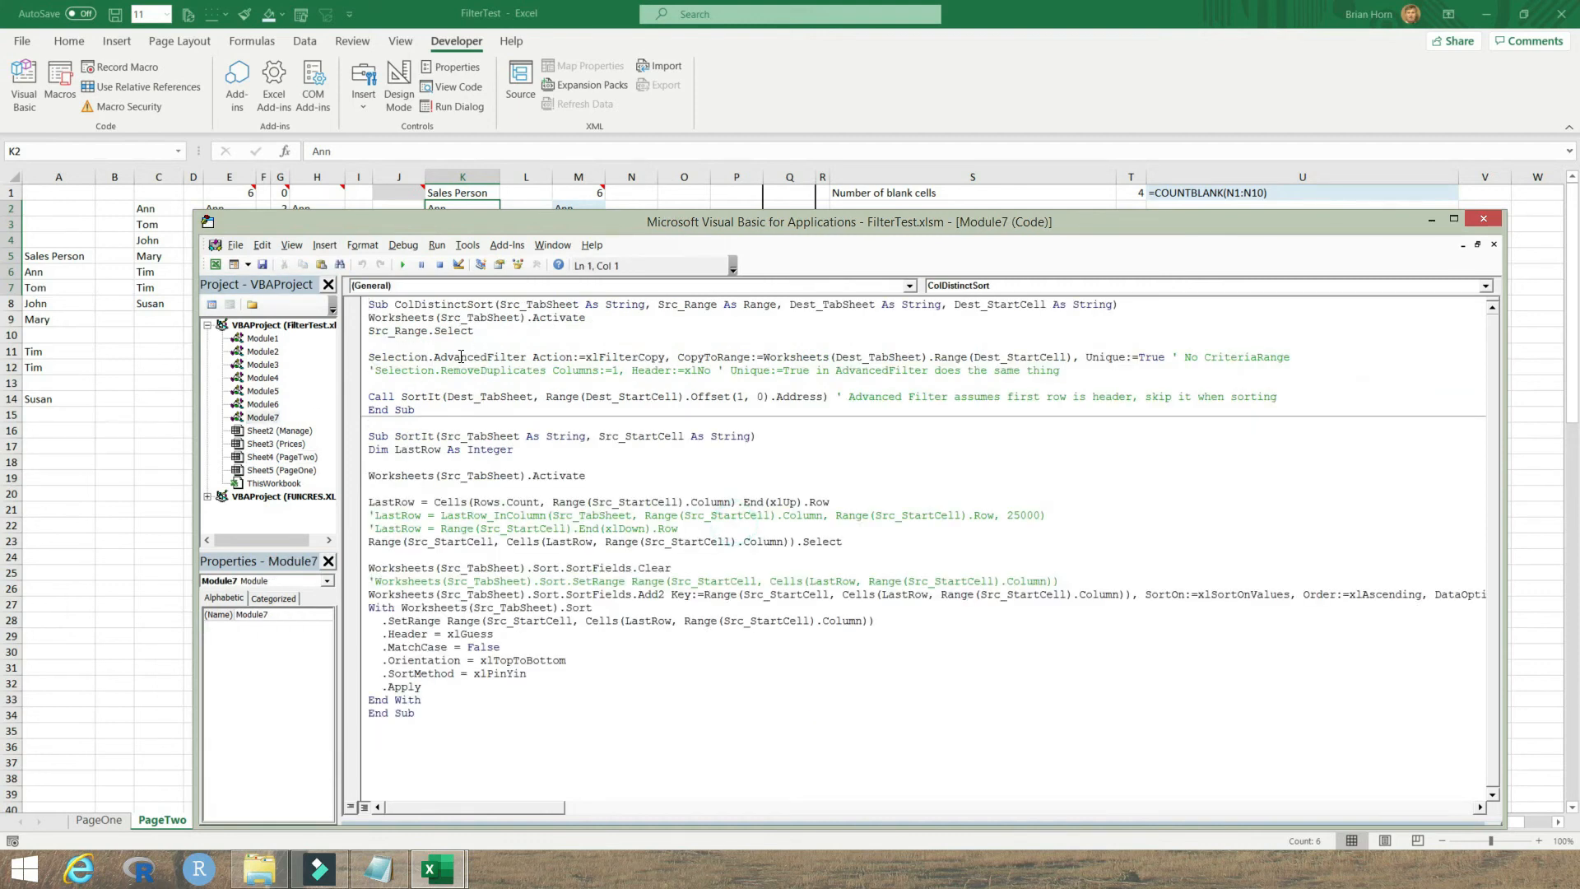
left_click_drag(427, 359, 558, 358)
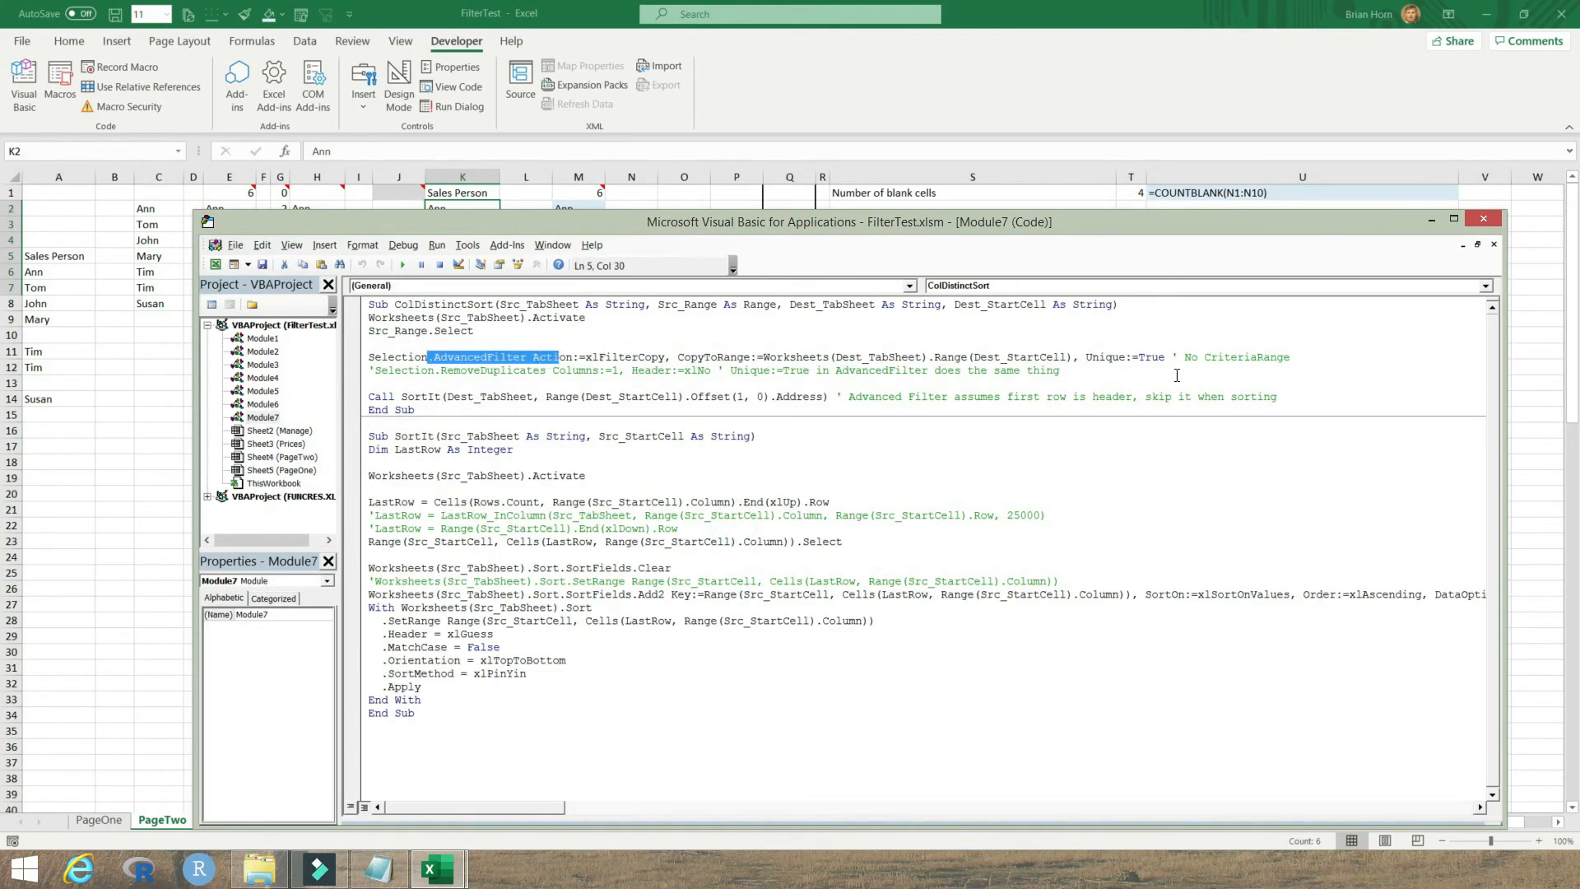
left_click_drag(1086, 357, 1165, 357)
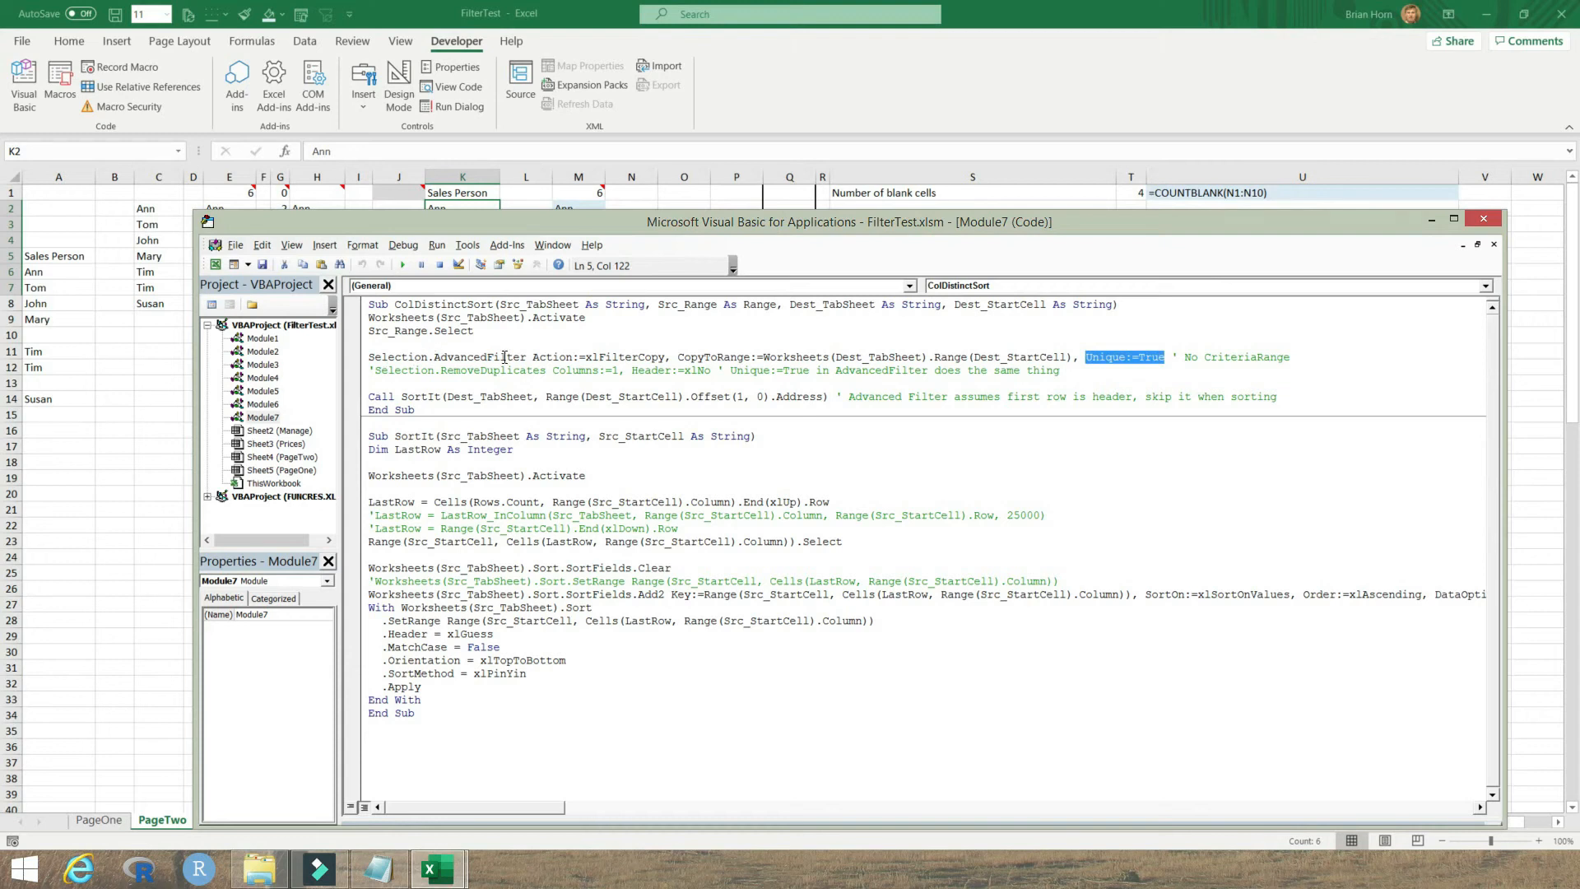
left_click_drag(369, 396, 447, 436)
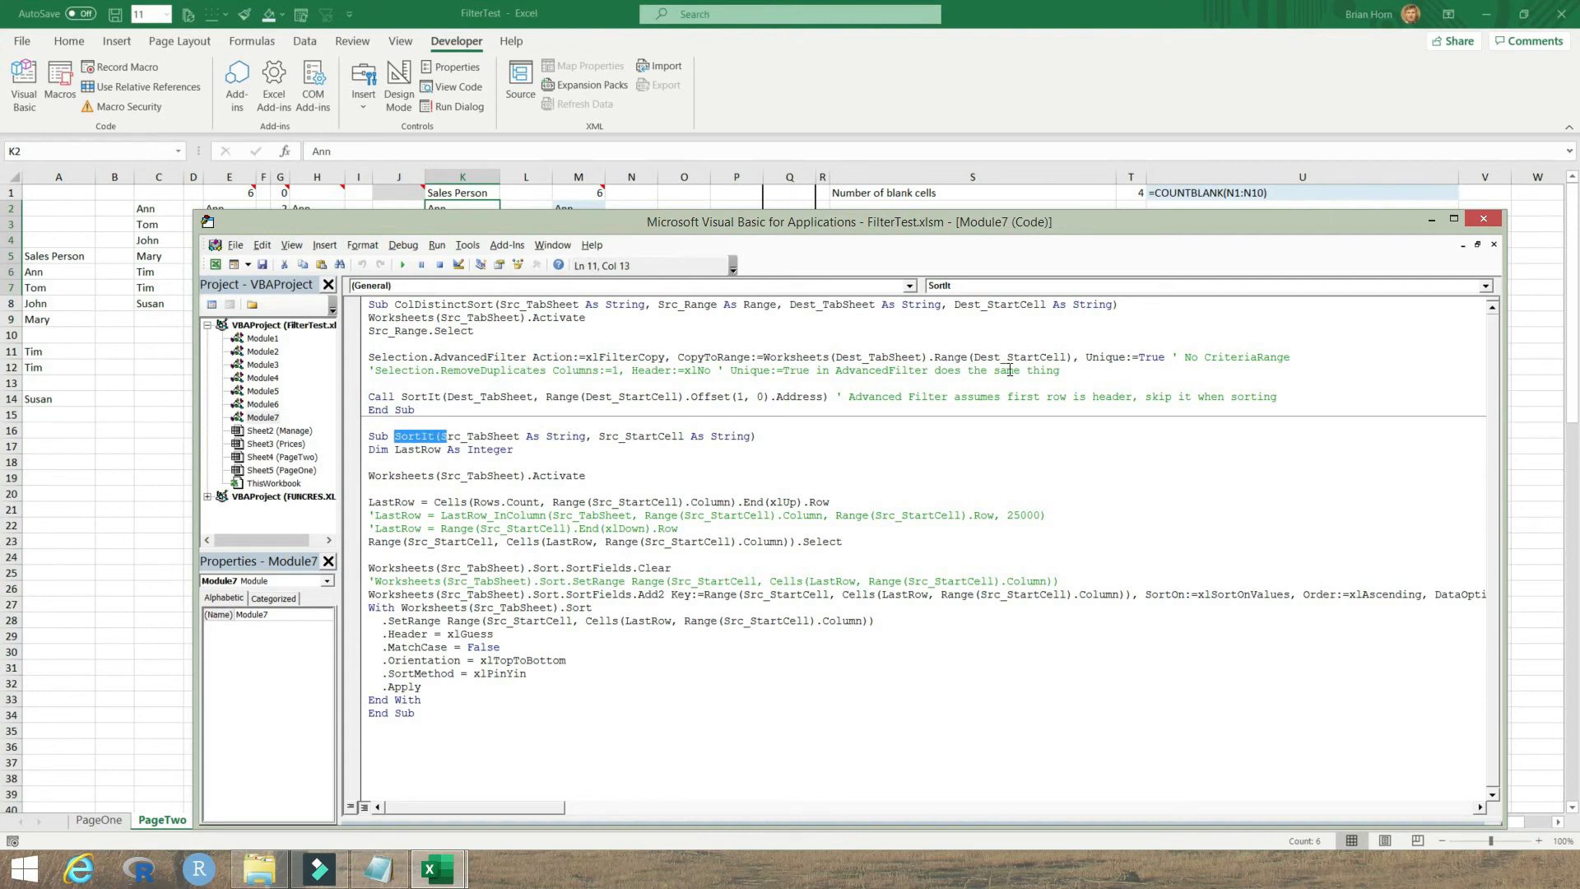
left_click_drag(1086, 357, 1184, 358)
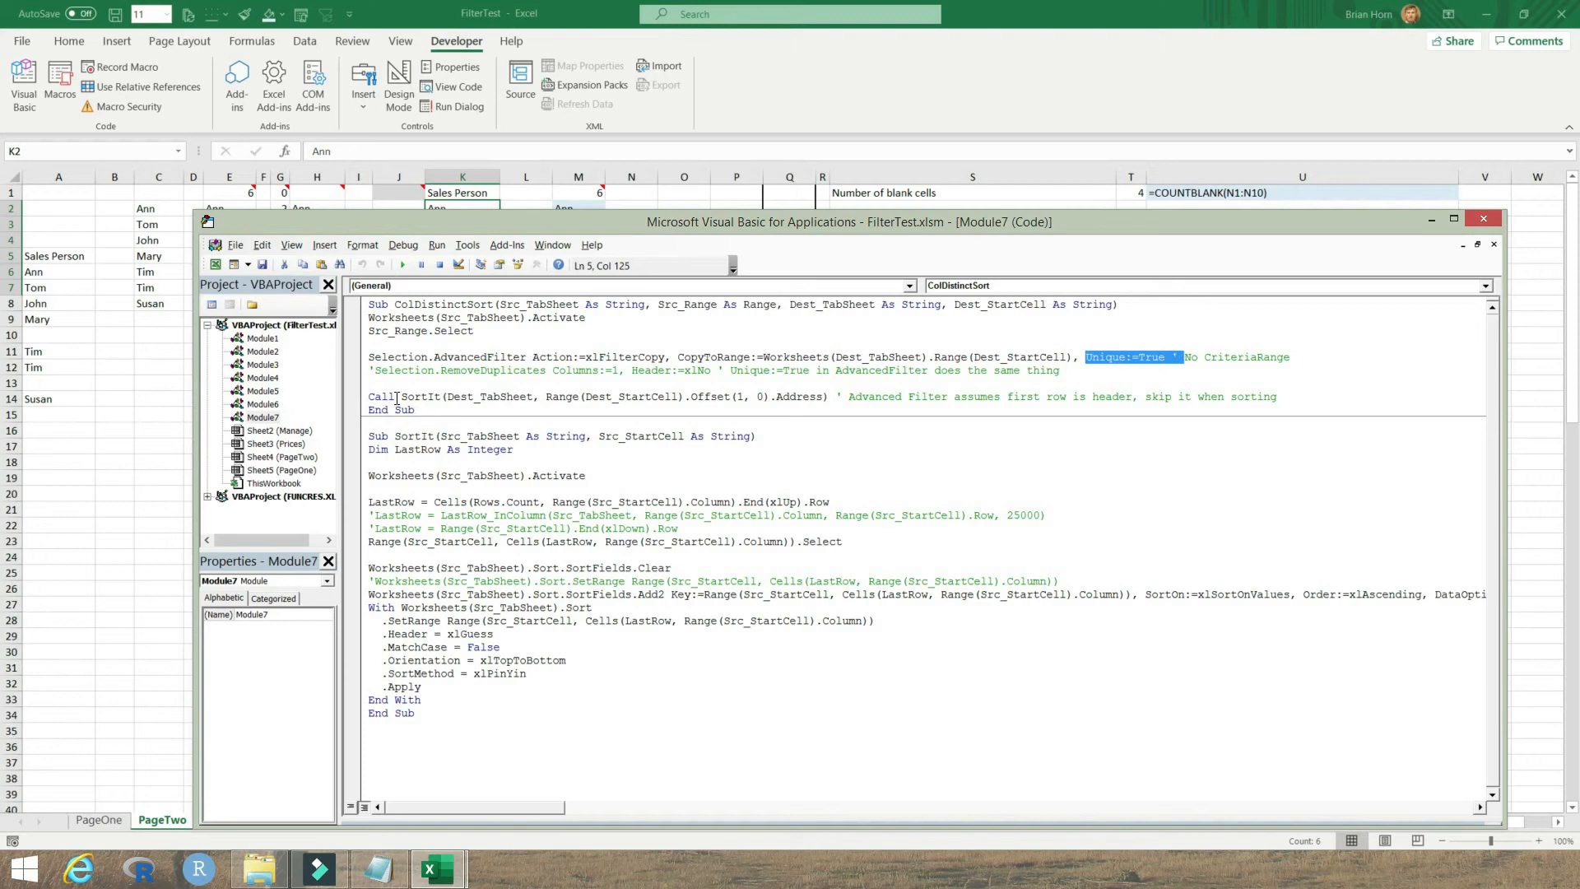
left_click_drag(396, 397, 500, 397)
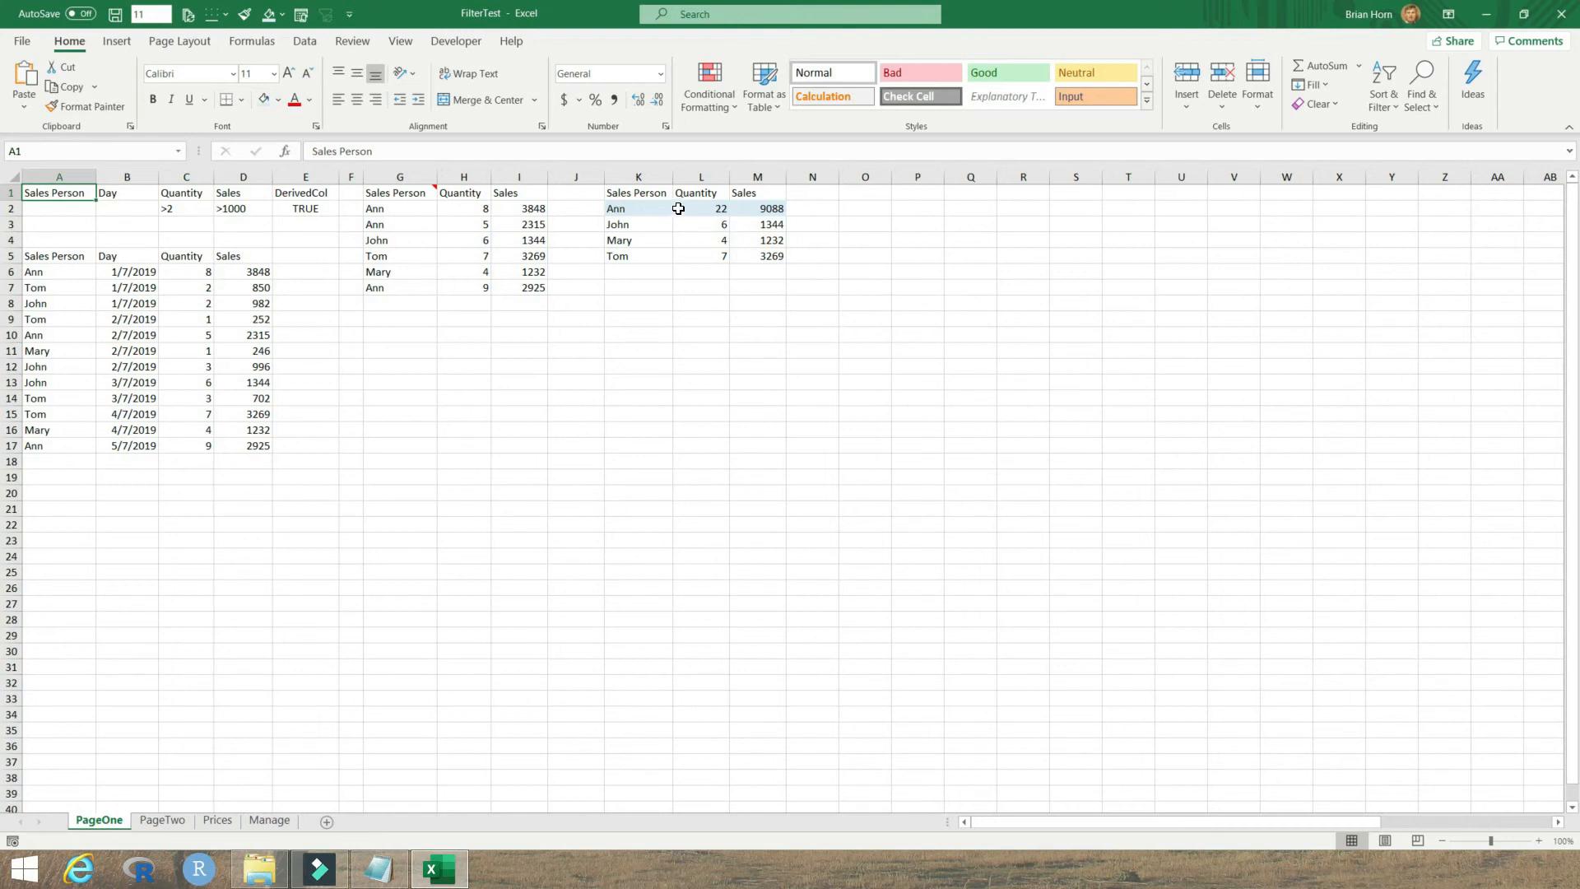
Inspect the SUMPRODUCT formula in L2 on the PageOne sheet
left_click(707, 207)
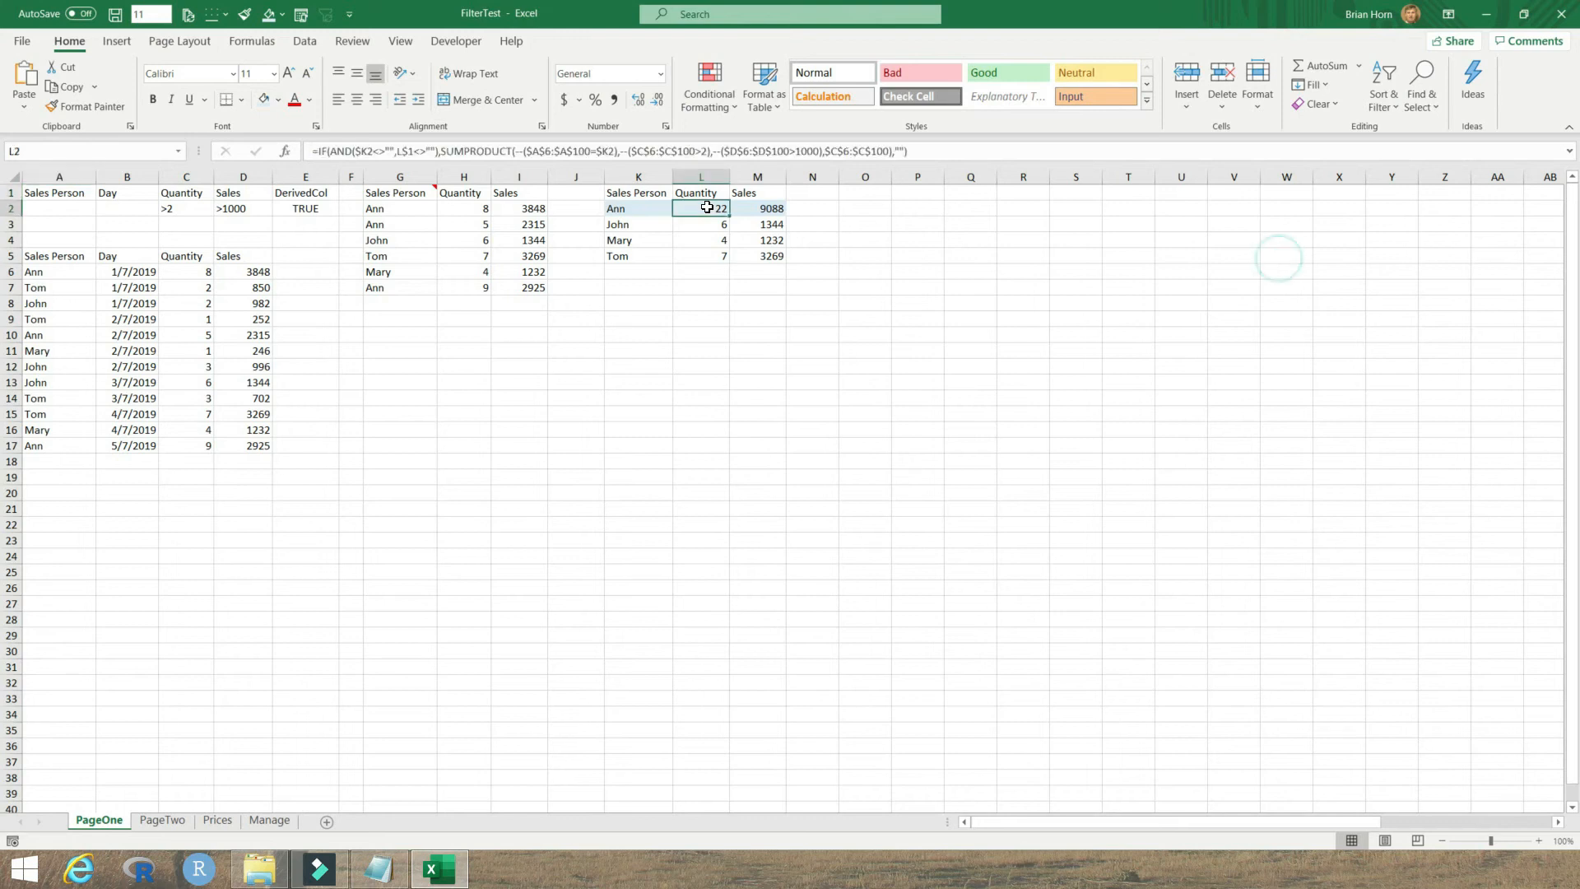
Review the DistinctSort list in K2:K5, the SUMPRODUCT formula in L2 and the extracted records in G1:I7
left_click(645, 209)
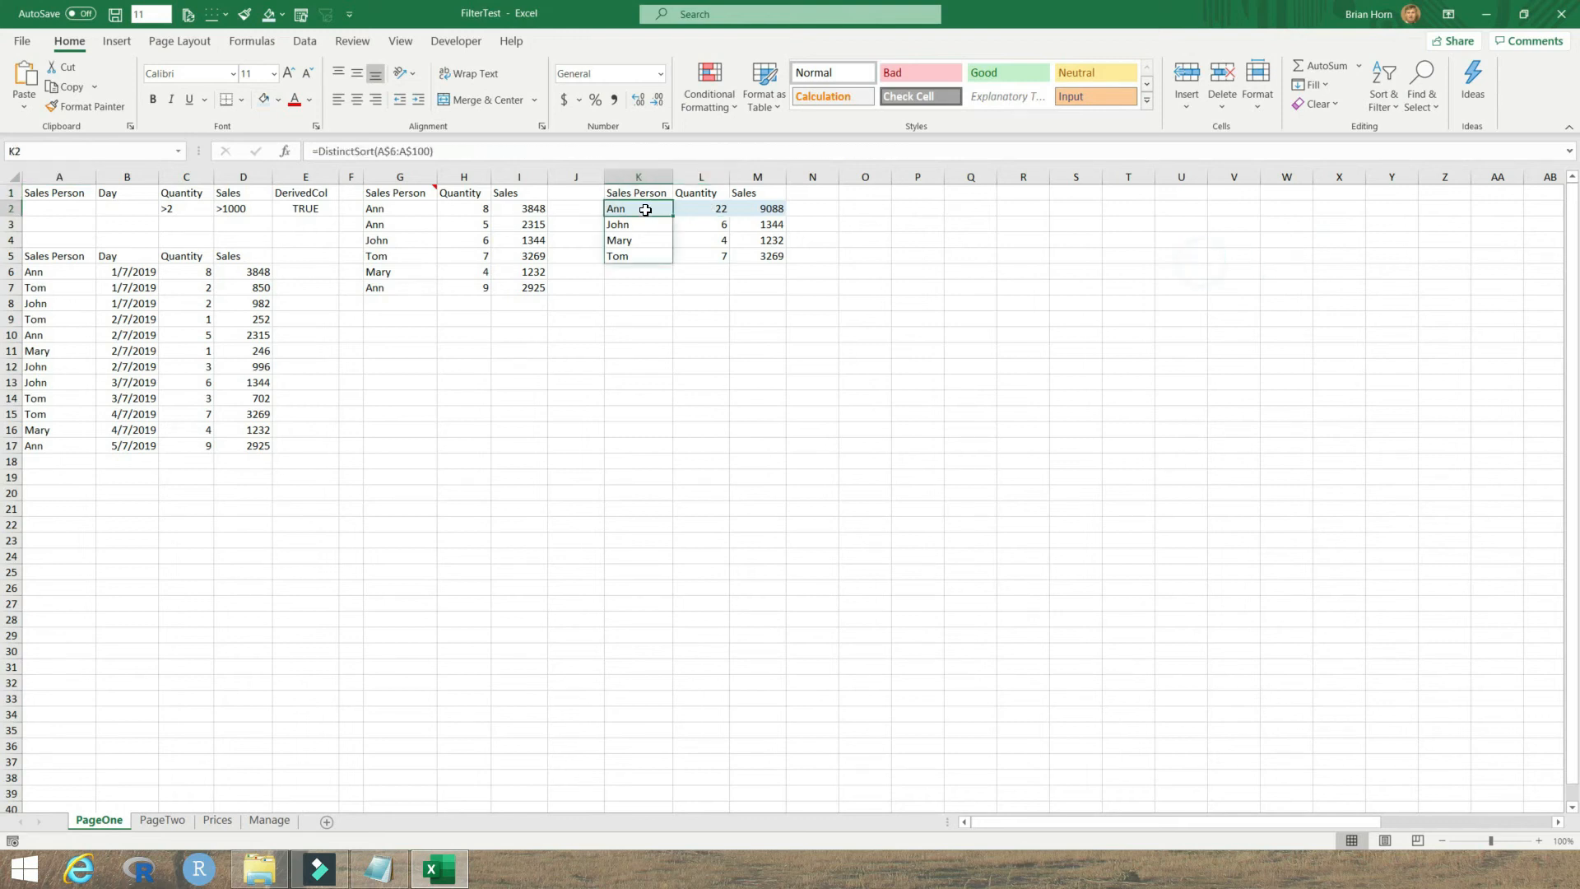
left_click_drag(645, 210, 642, 260)
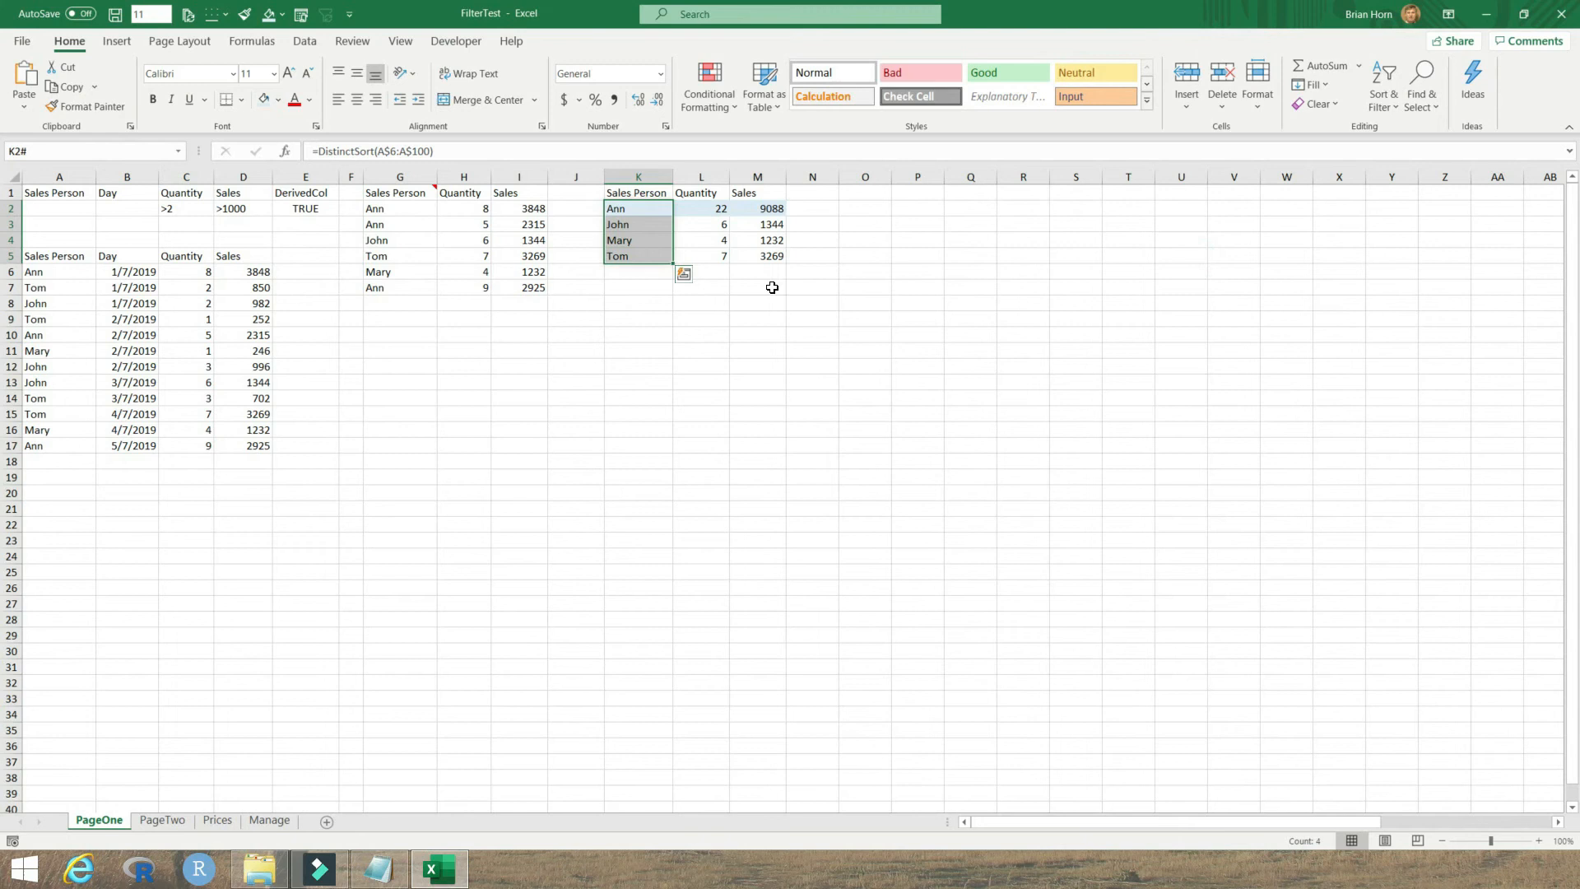
left_click(712, 211)
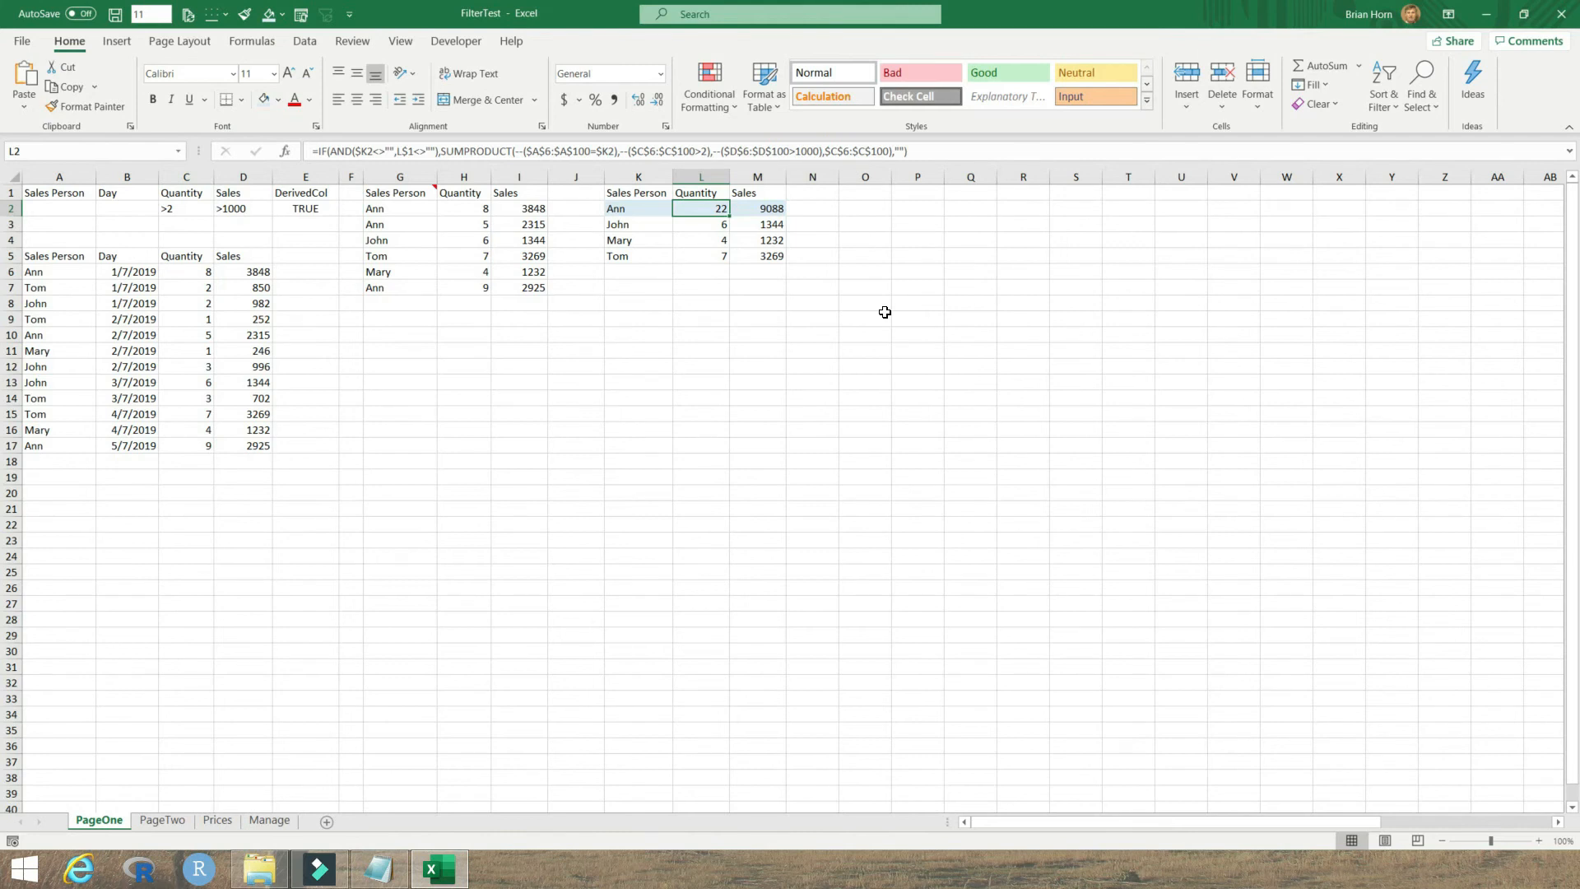
left_click_drag(391, 195, 528, 283)
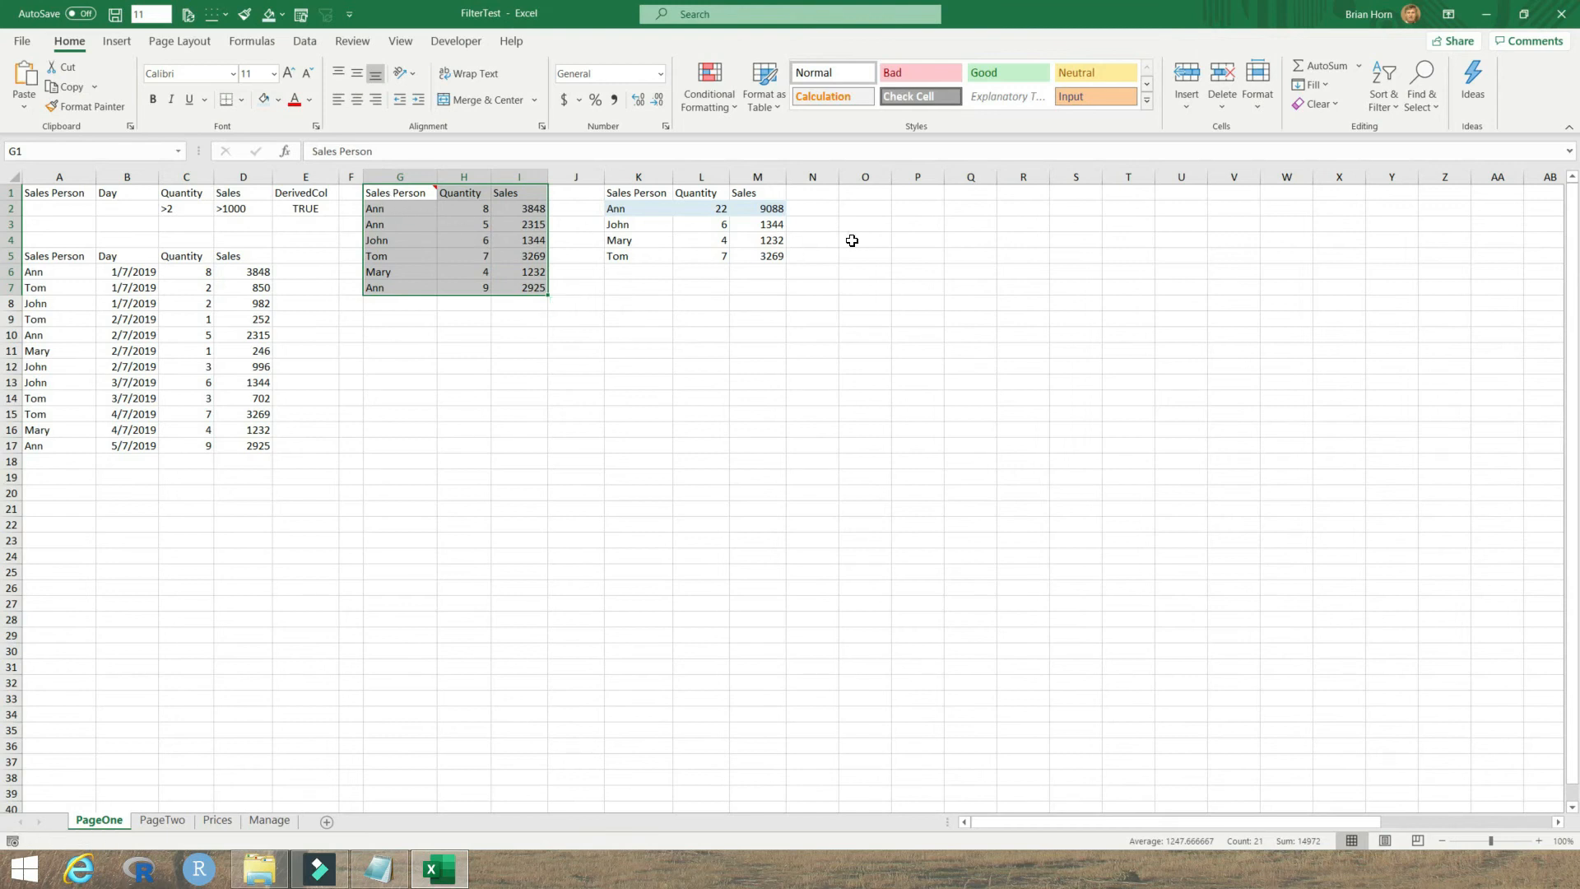
Create a PivotTable from the extracted records in G1:I7, placed on PageOne at O1
left_click(868, 195)
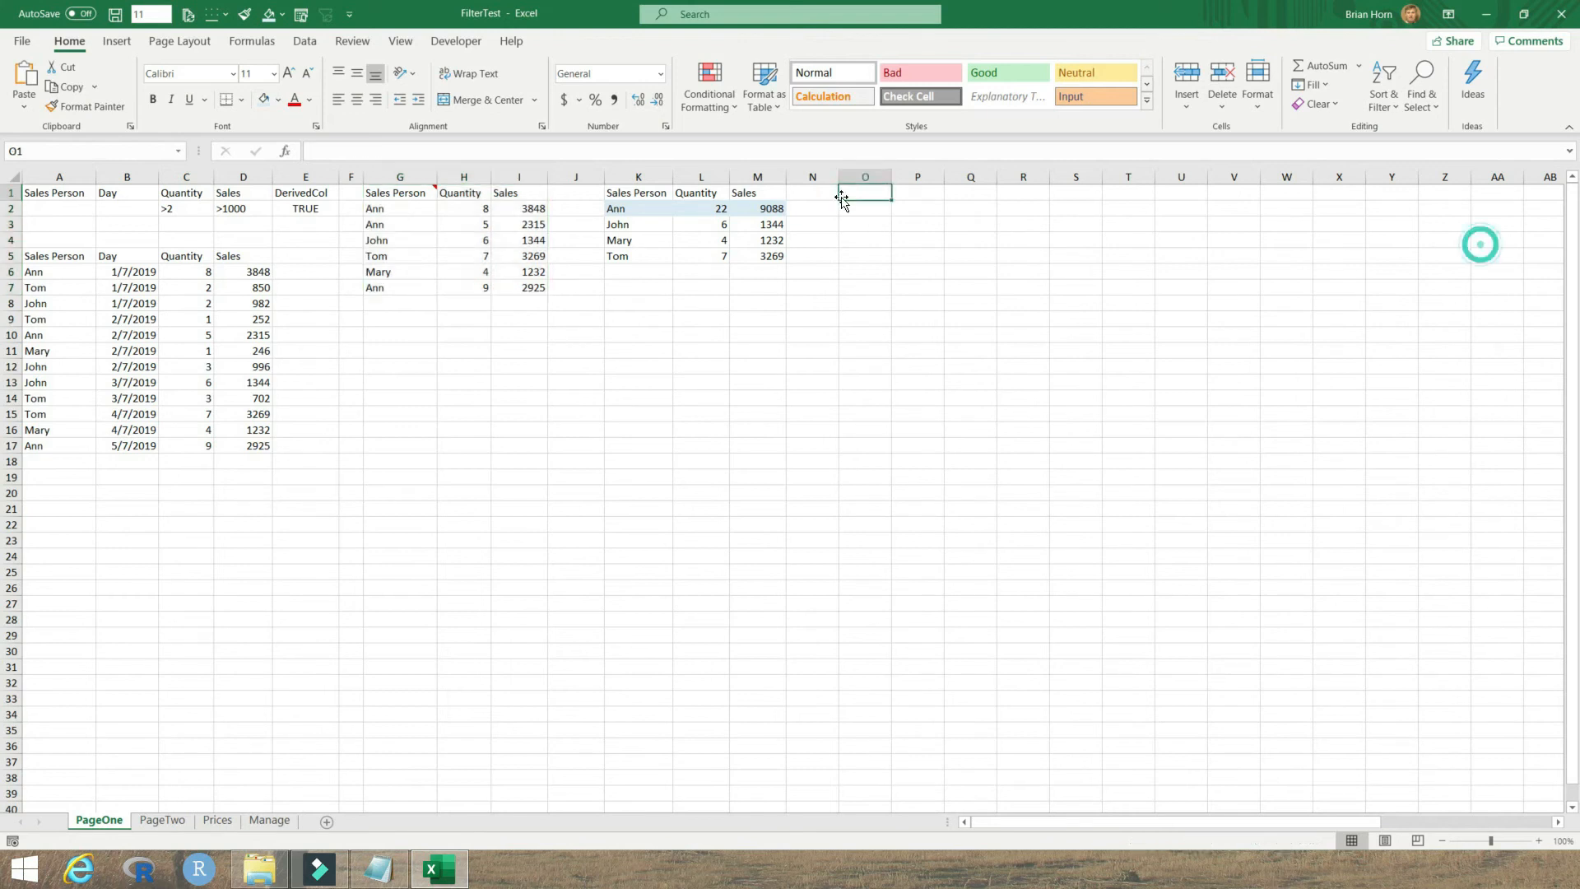
left_click(117, 41)
left_click(31, 82)
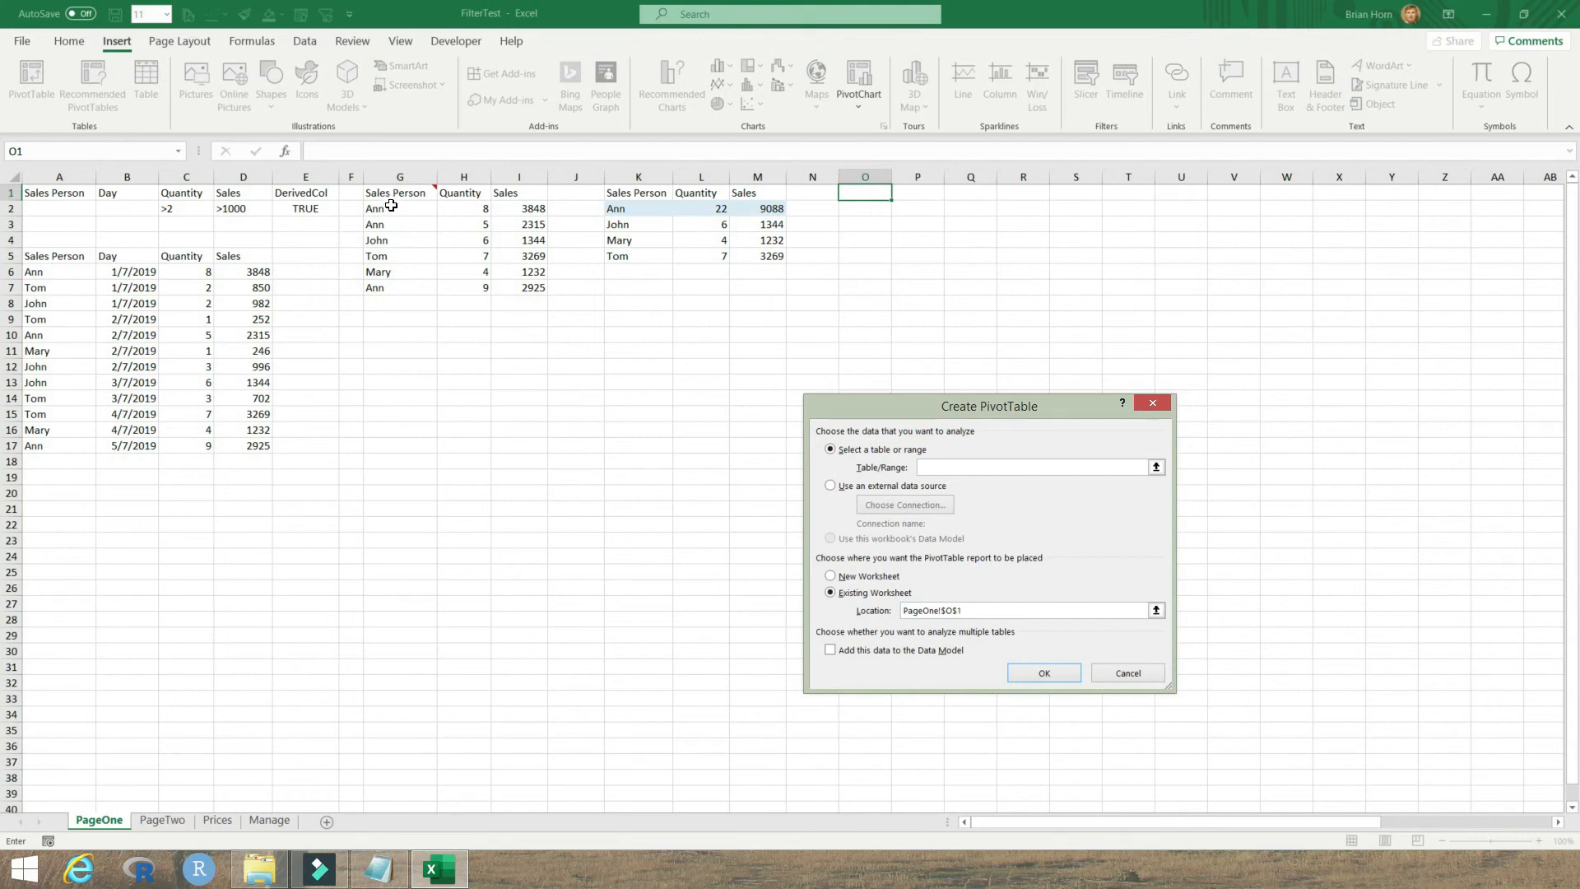
left_click_drag(374, 192, 519, 289)
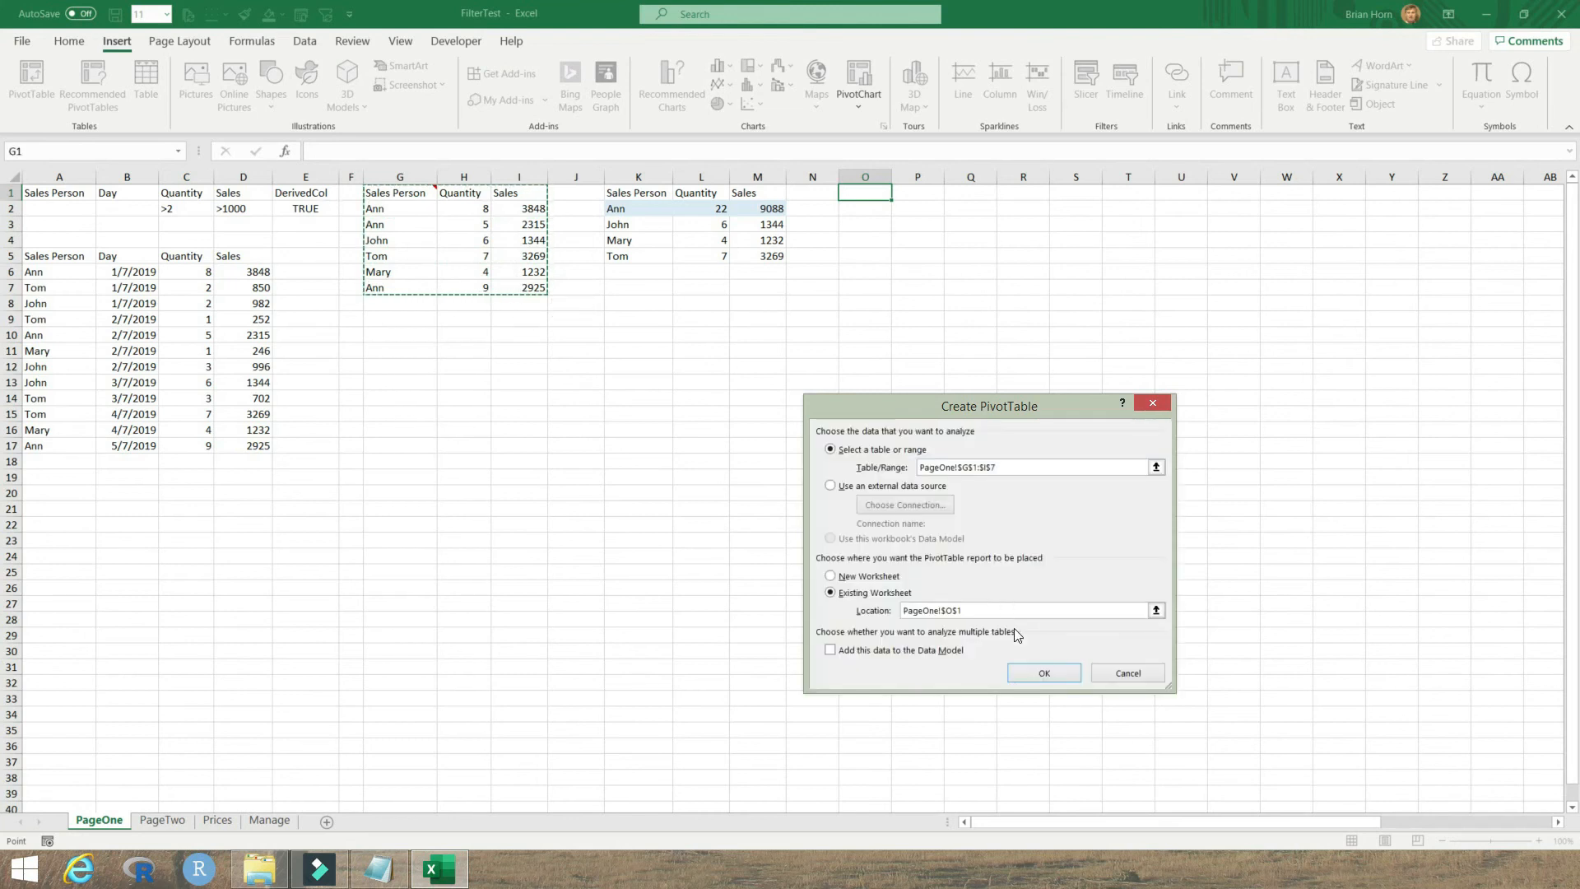
left_click(1041, 673)
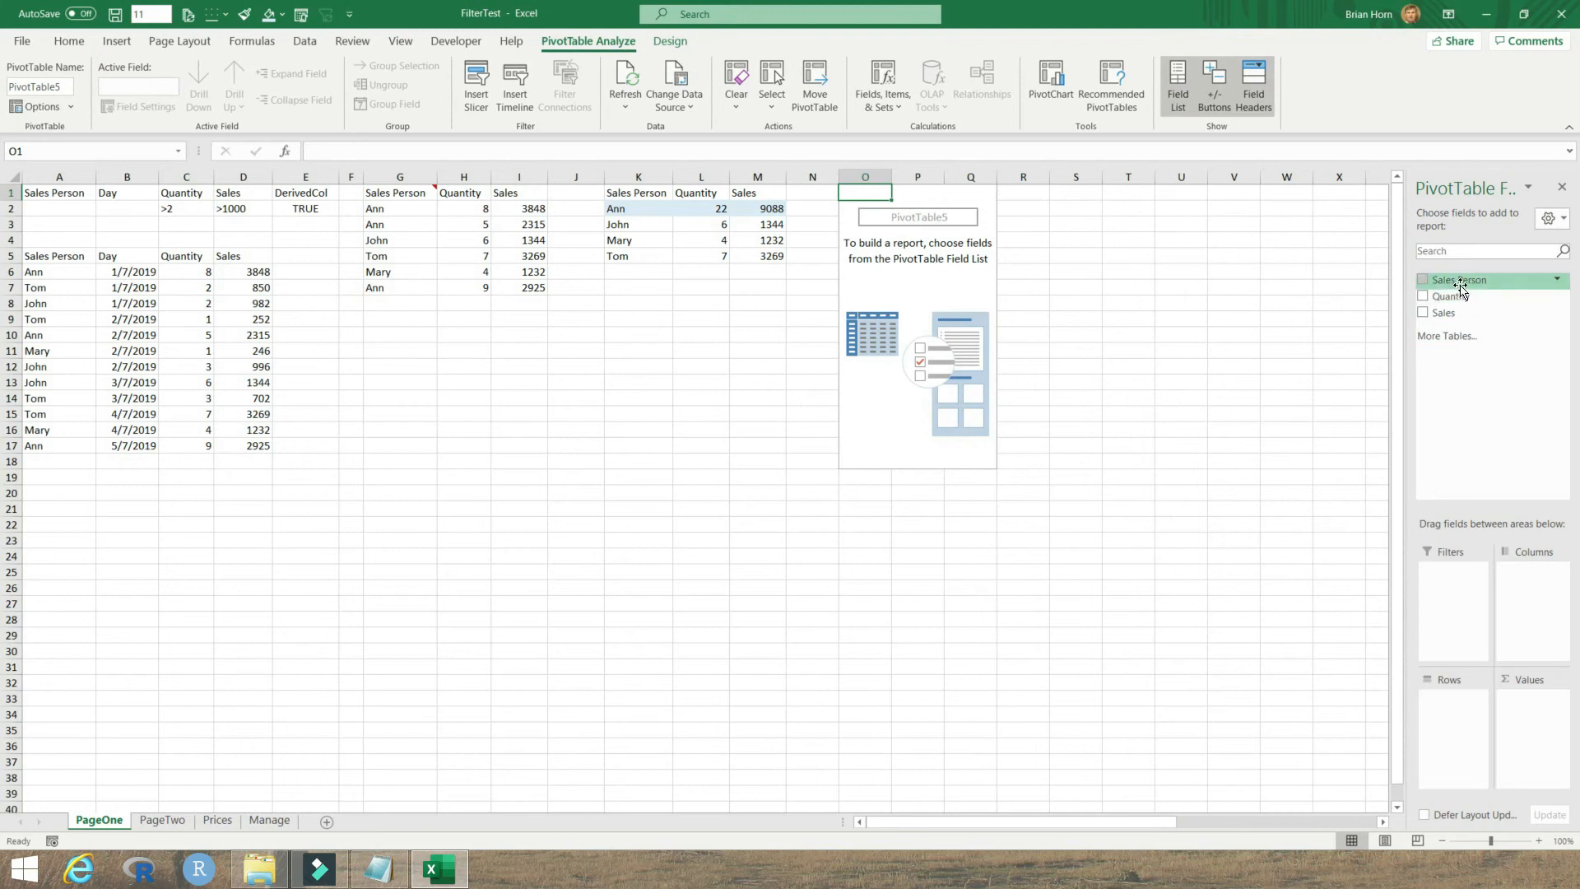
Lay out the PivotTable with Sales Person as rows and the sums of Quantity and Sales as values
left_click_drag(1448, 279, 1440, 709)
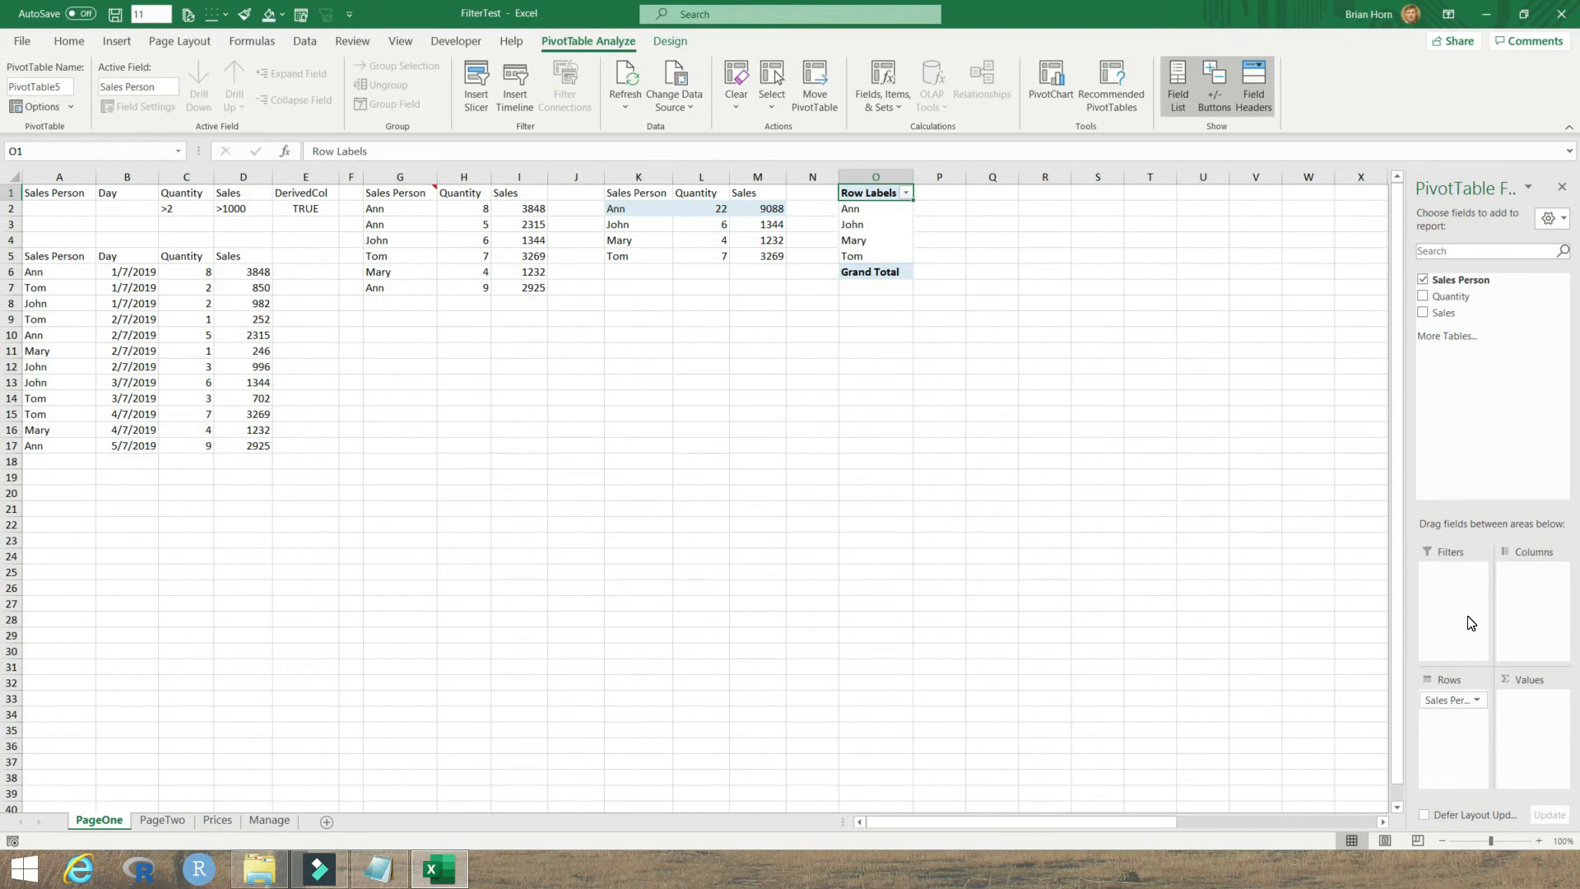
left_click_drag(1449, 297, 1518, 701)
left_click_drag(1450, 313, 1531, 722)
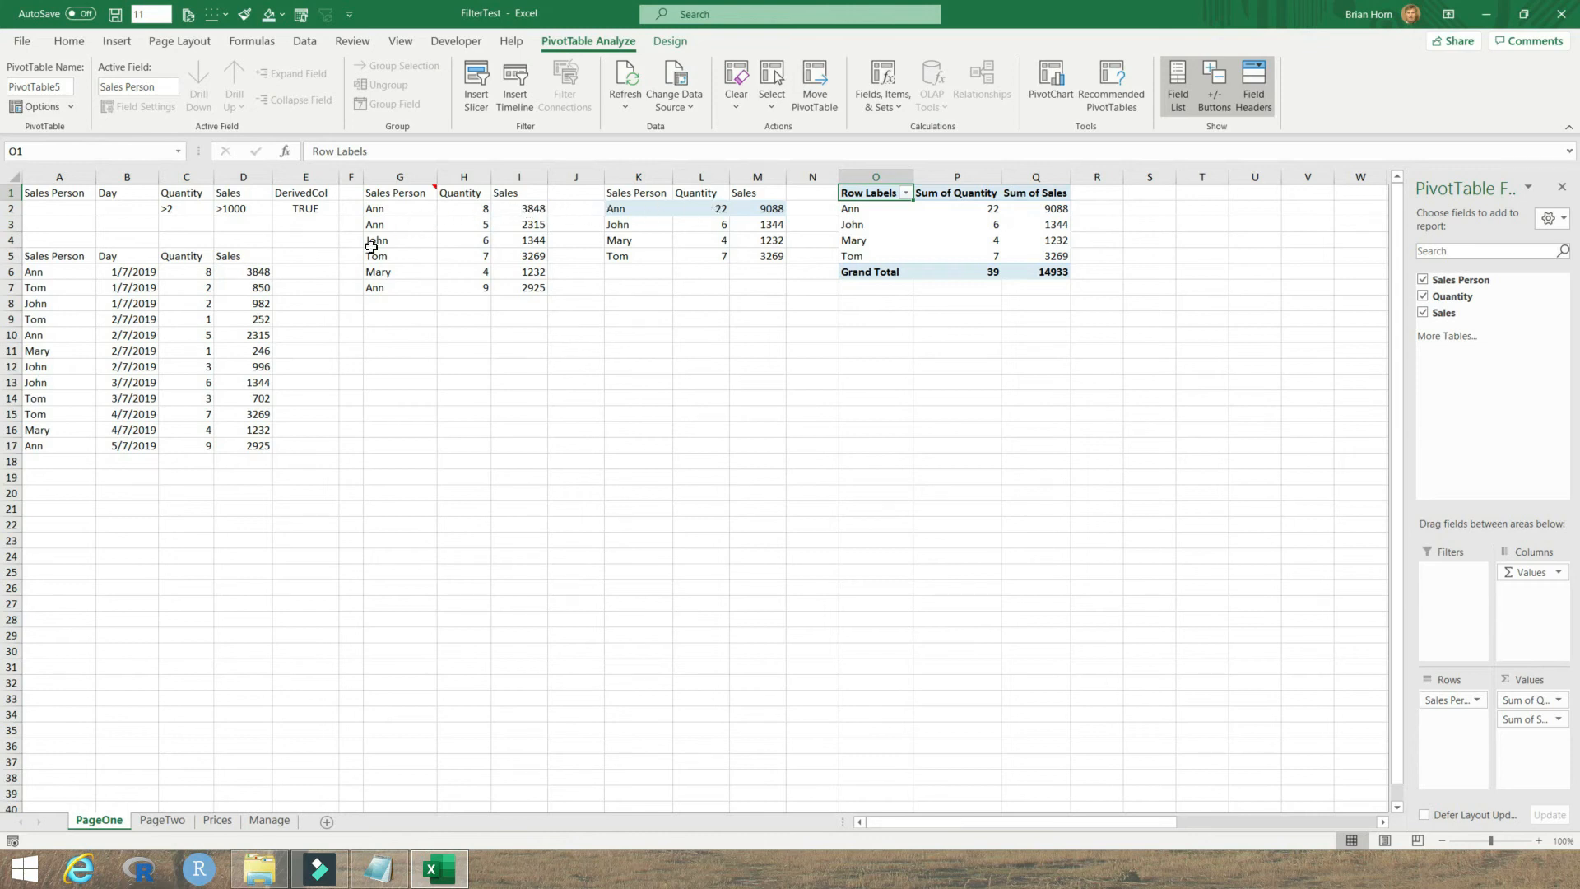
Delete columns O:Q to remove the PivotTable built from the extracted records
left_click_drag(864, 176, 1045, 174)
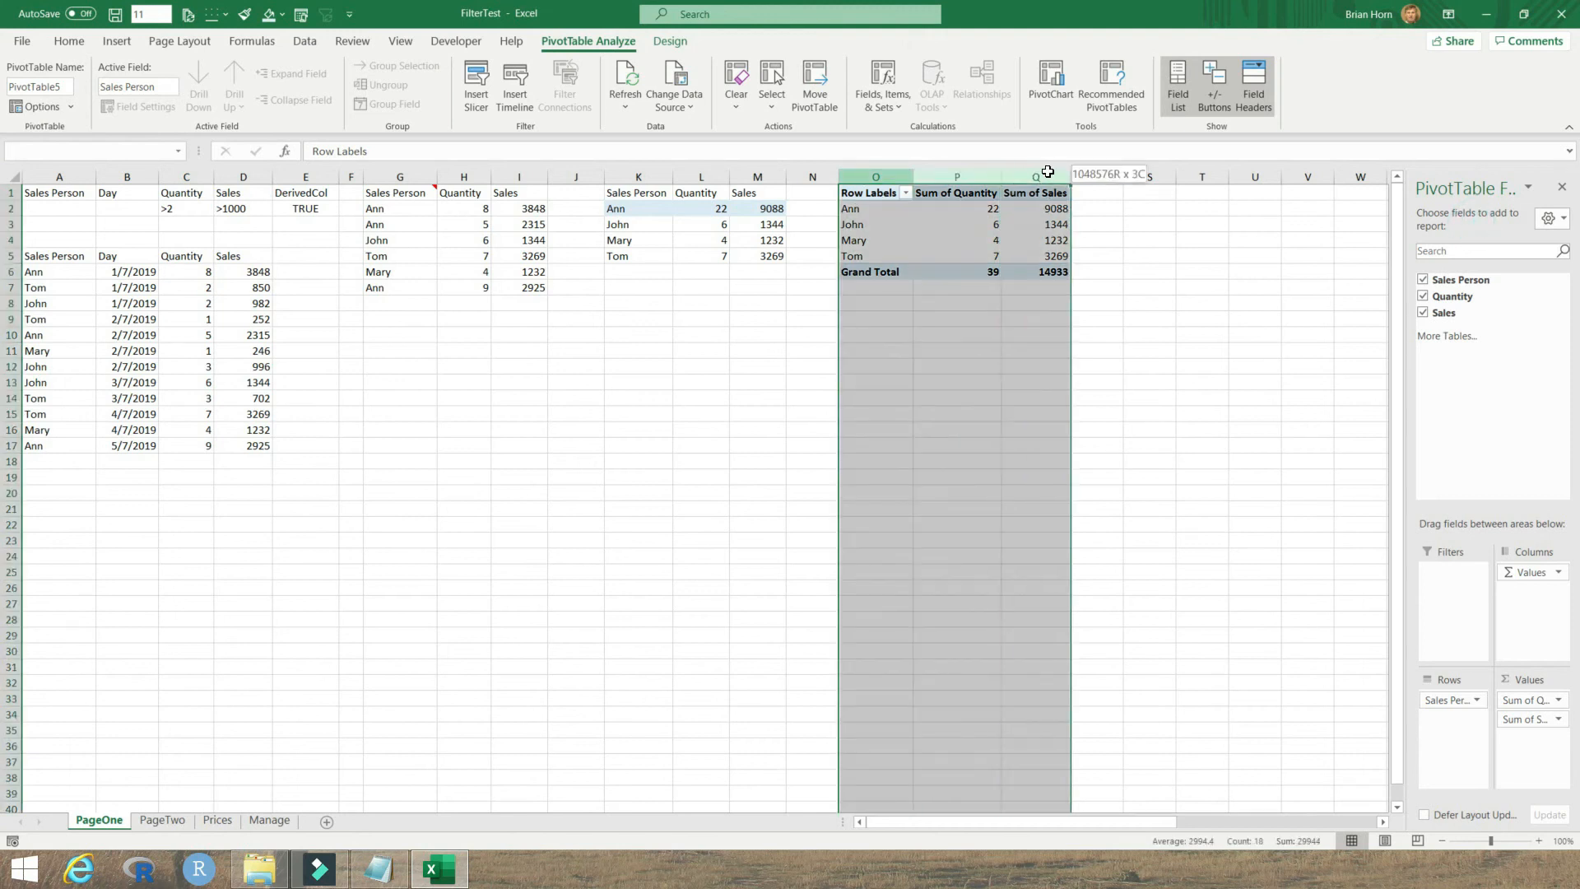
right_click(1048, 171)
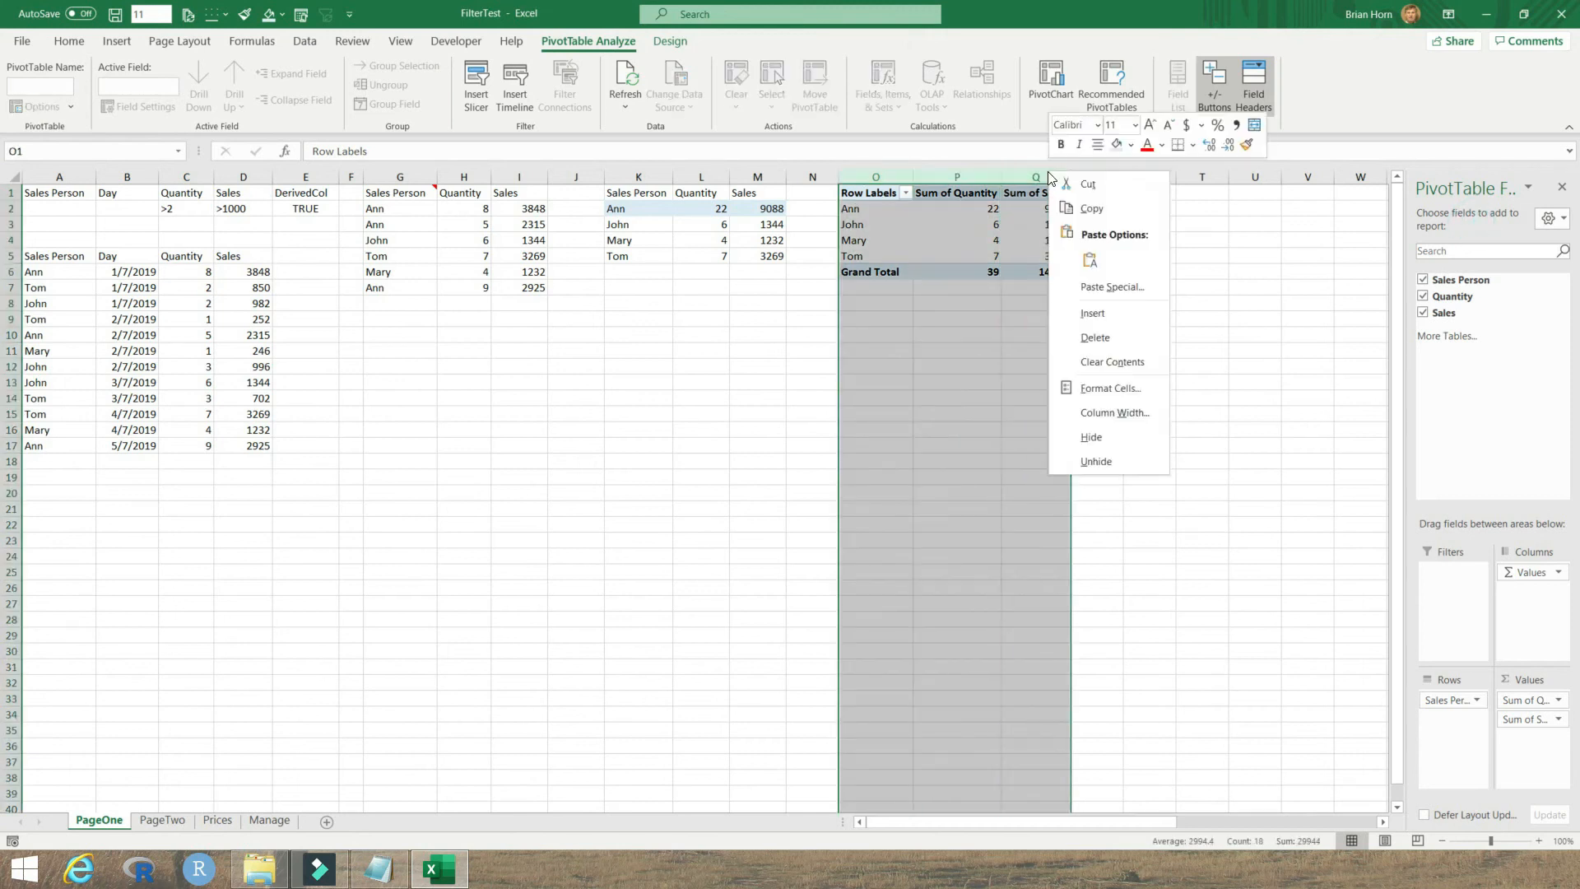
left_click(1098, 336)
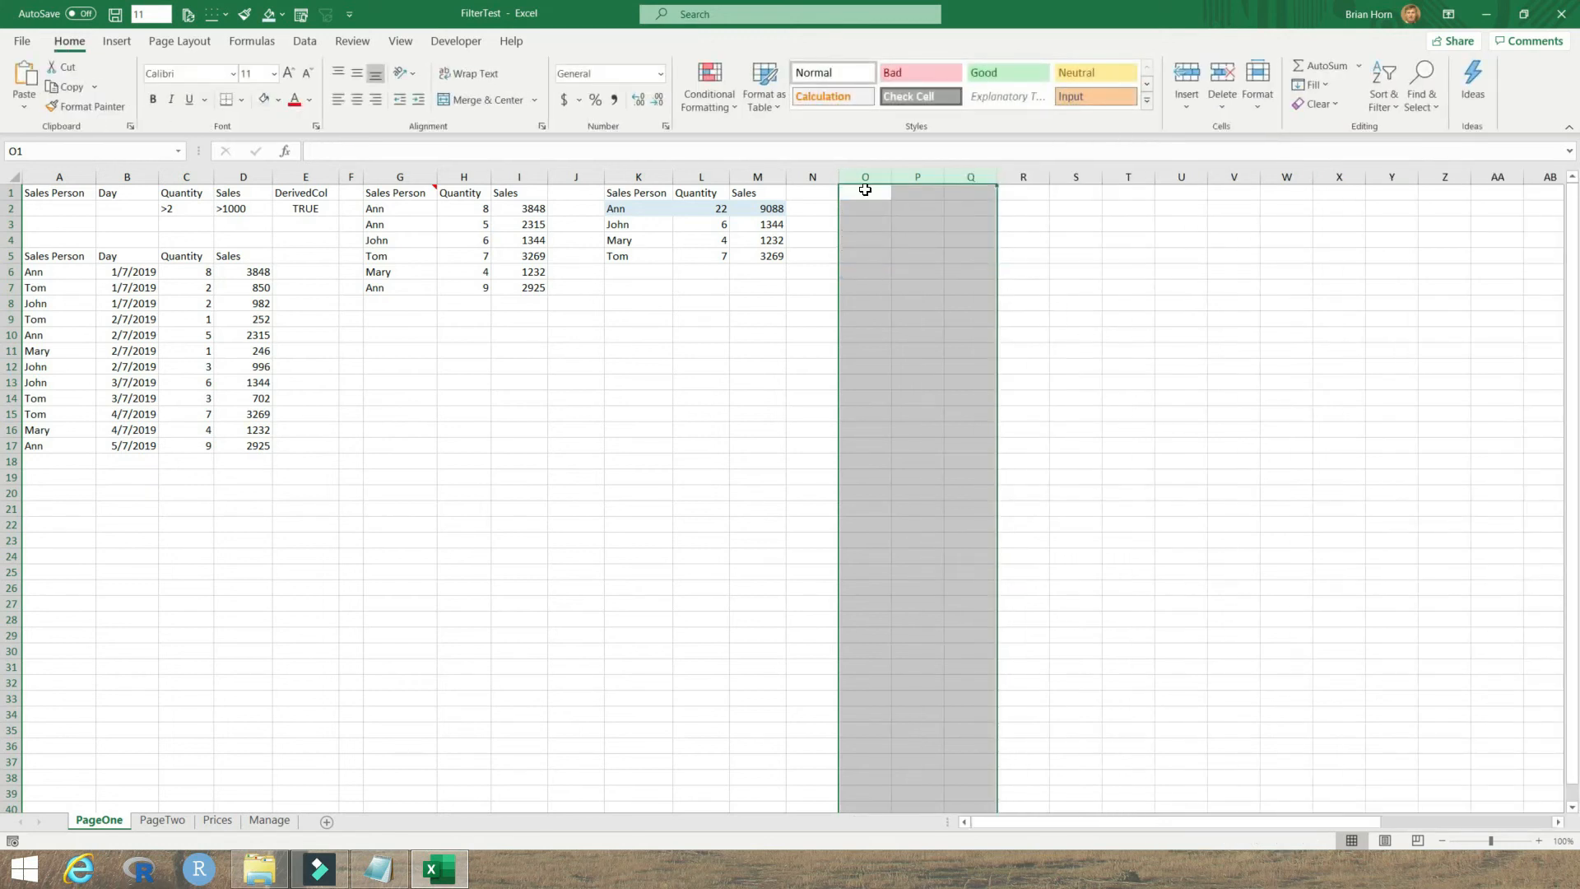
Create a PivotTable from the full source data in A5:D17, placed on PageOne at O1
left_click(864, 191)
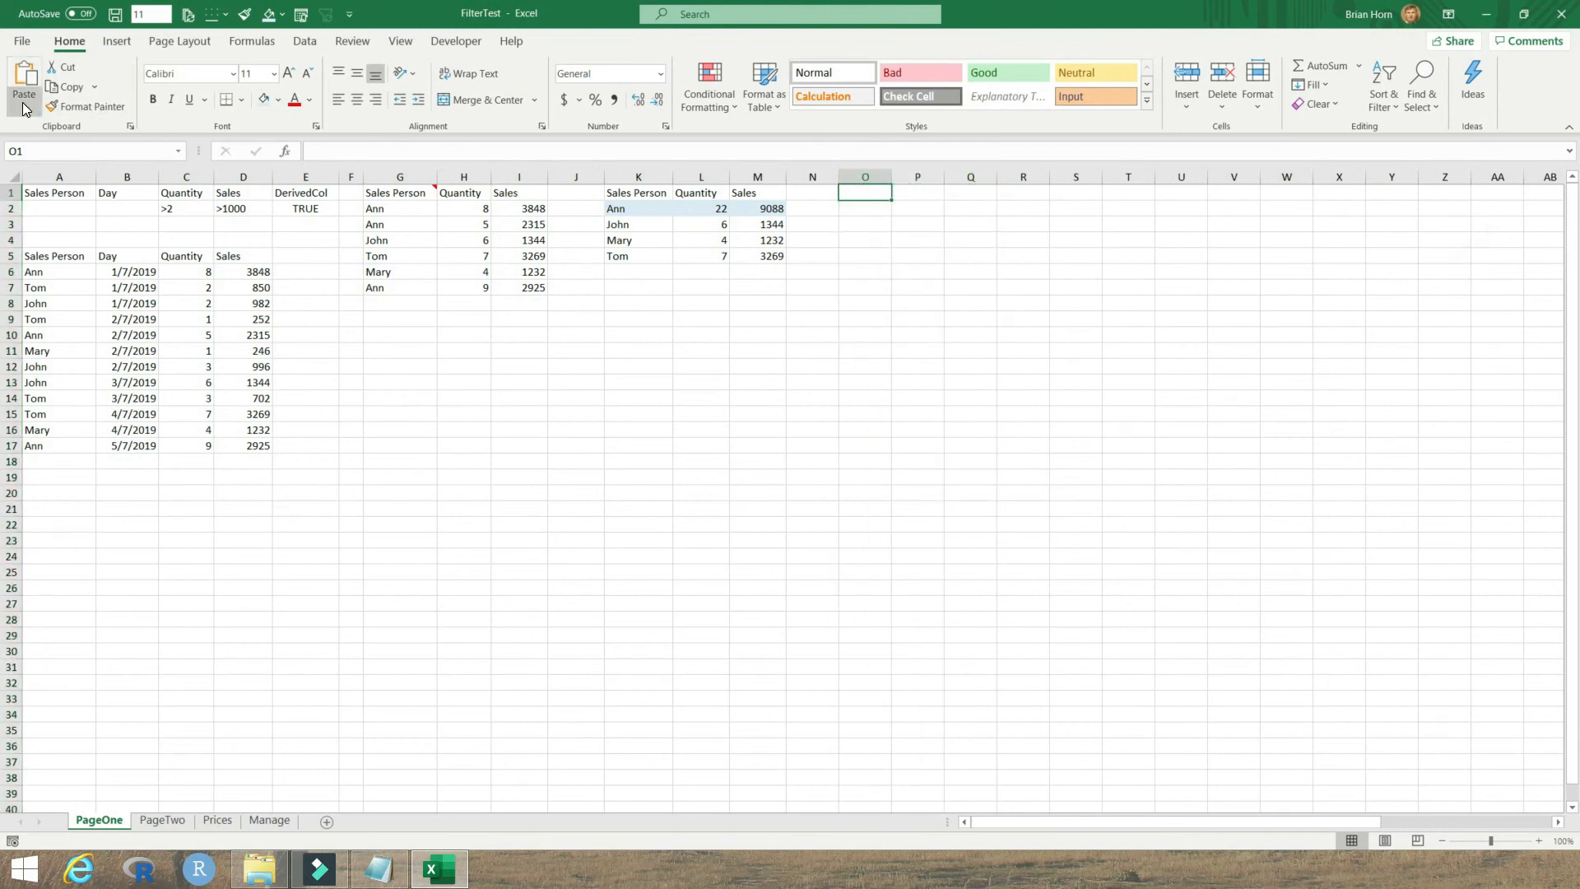
left_click(117, 41)
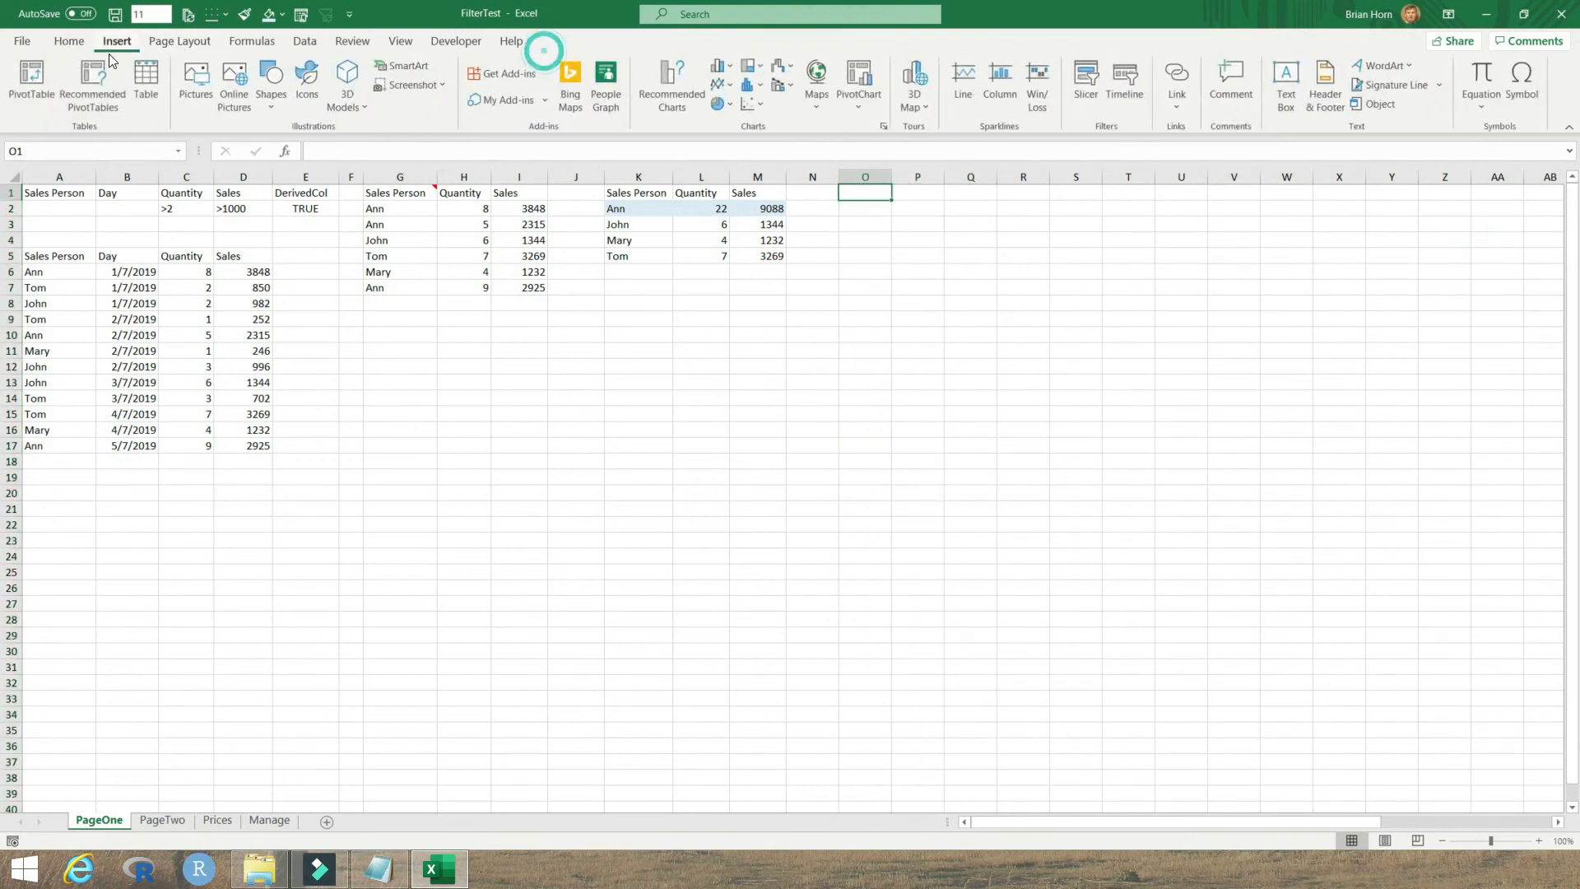
left_click(32, 83)
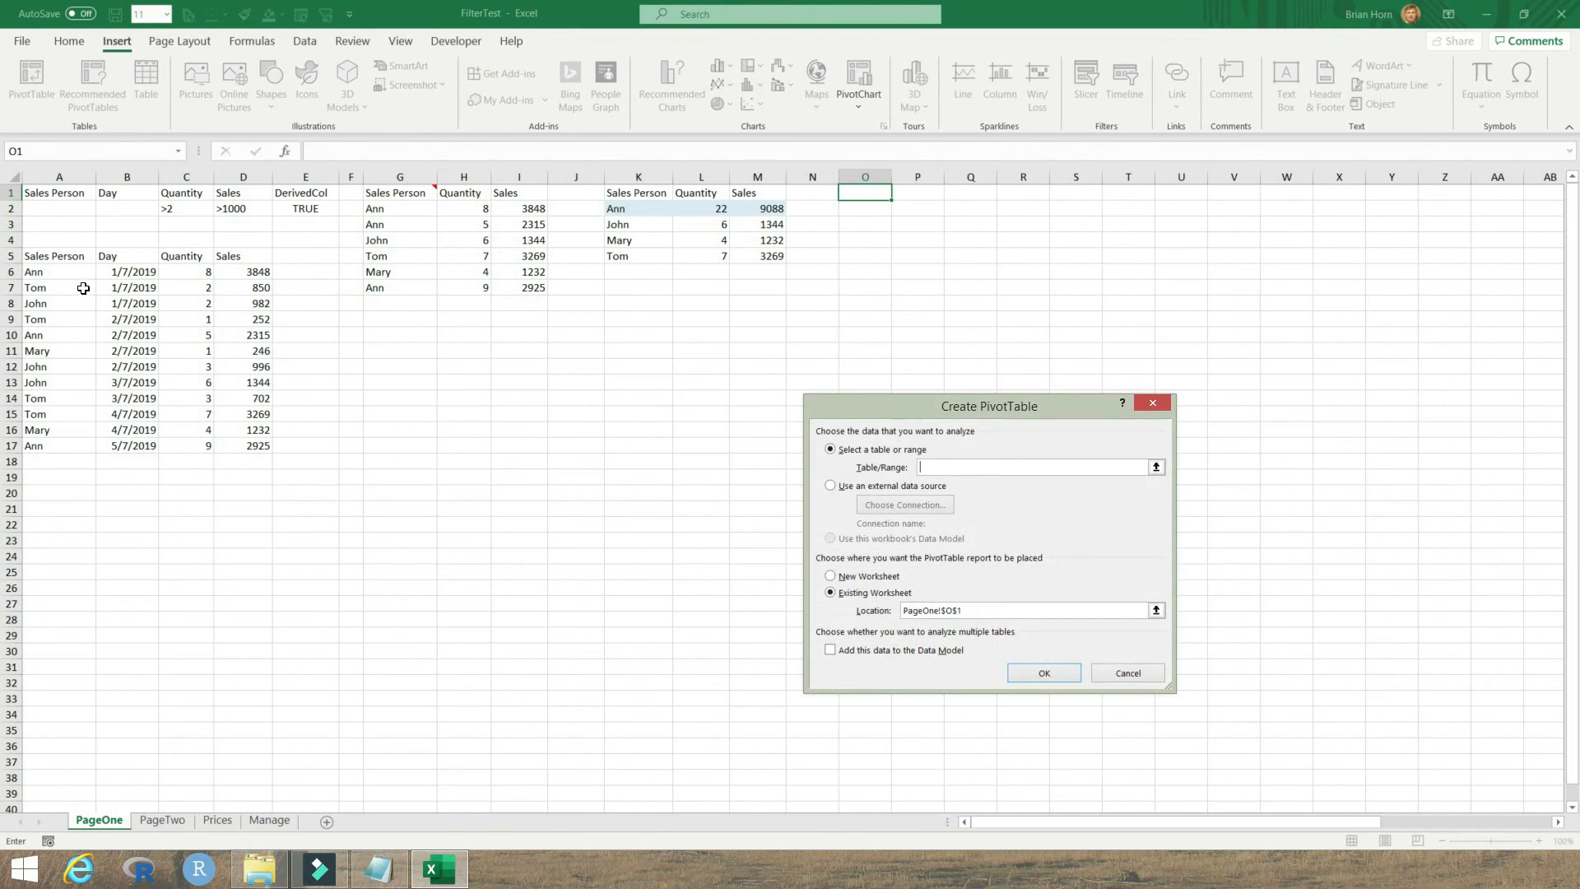
left_click_drag(43, 256, 248, 449)
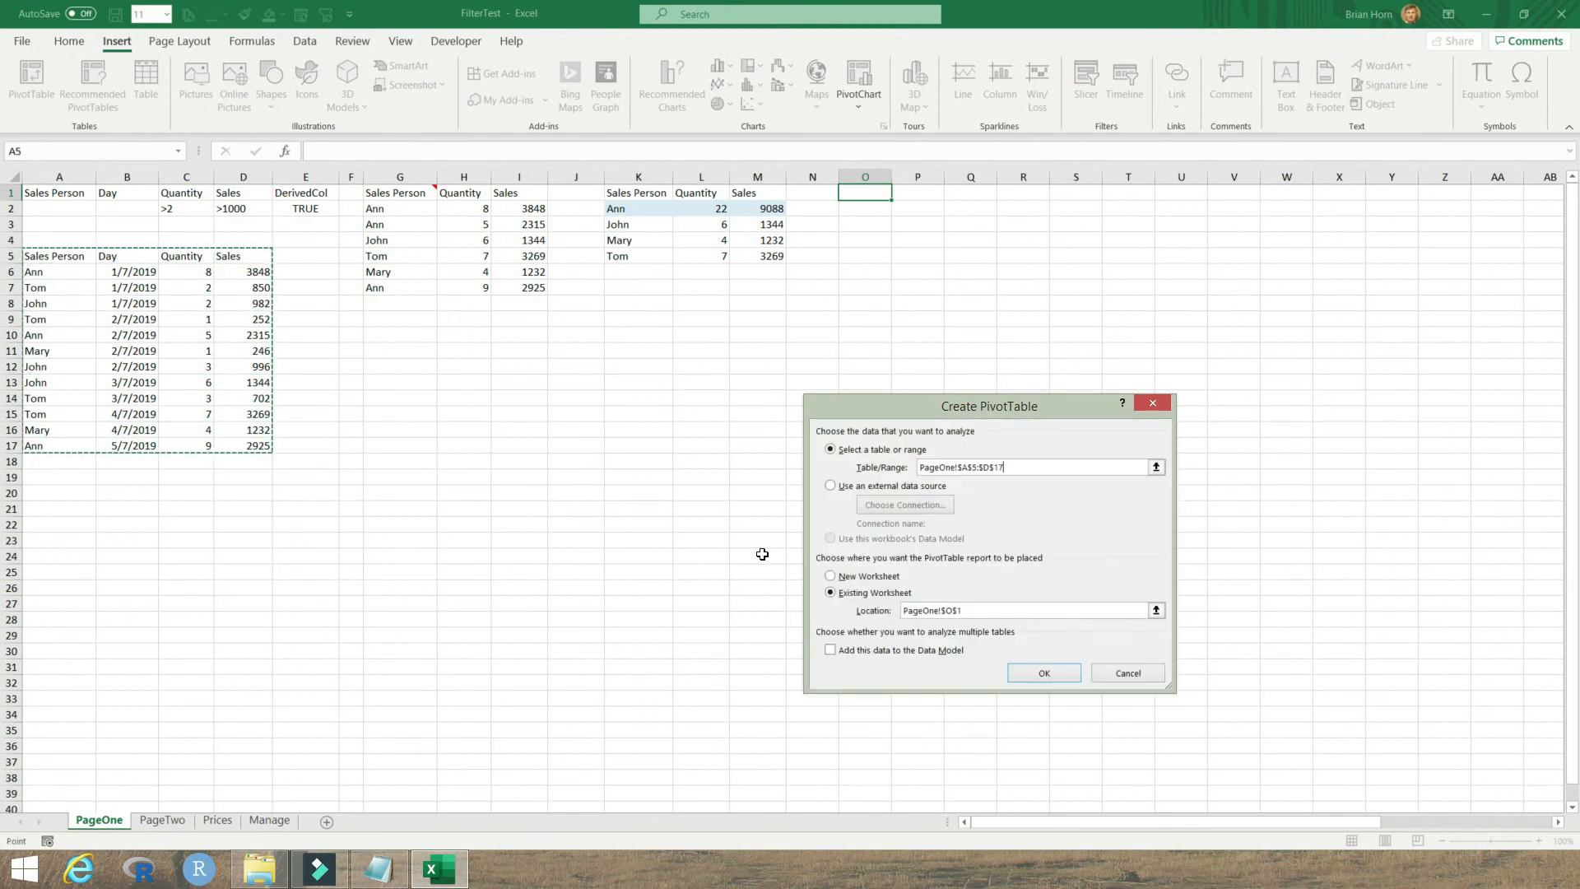
left_click(1052, 677)
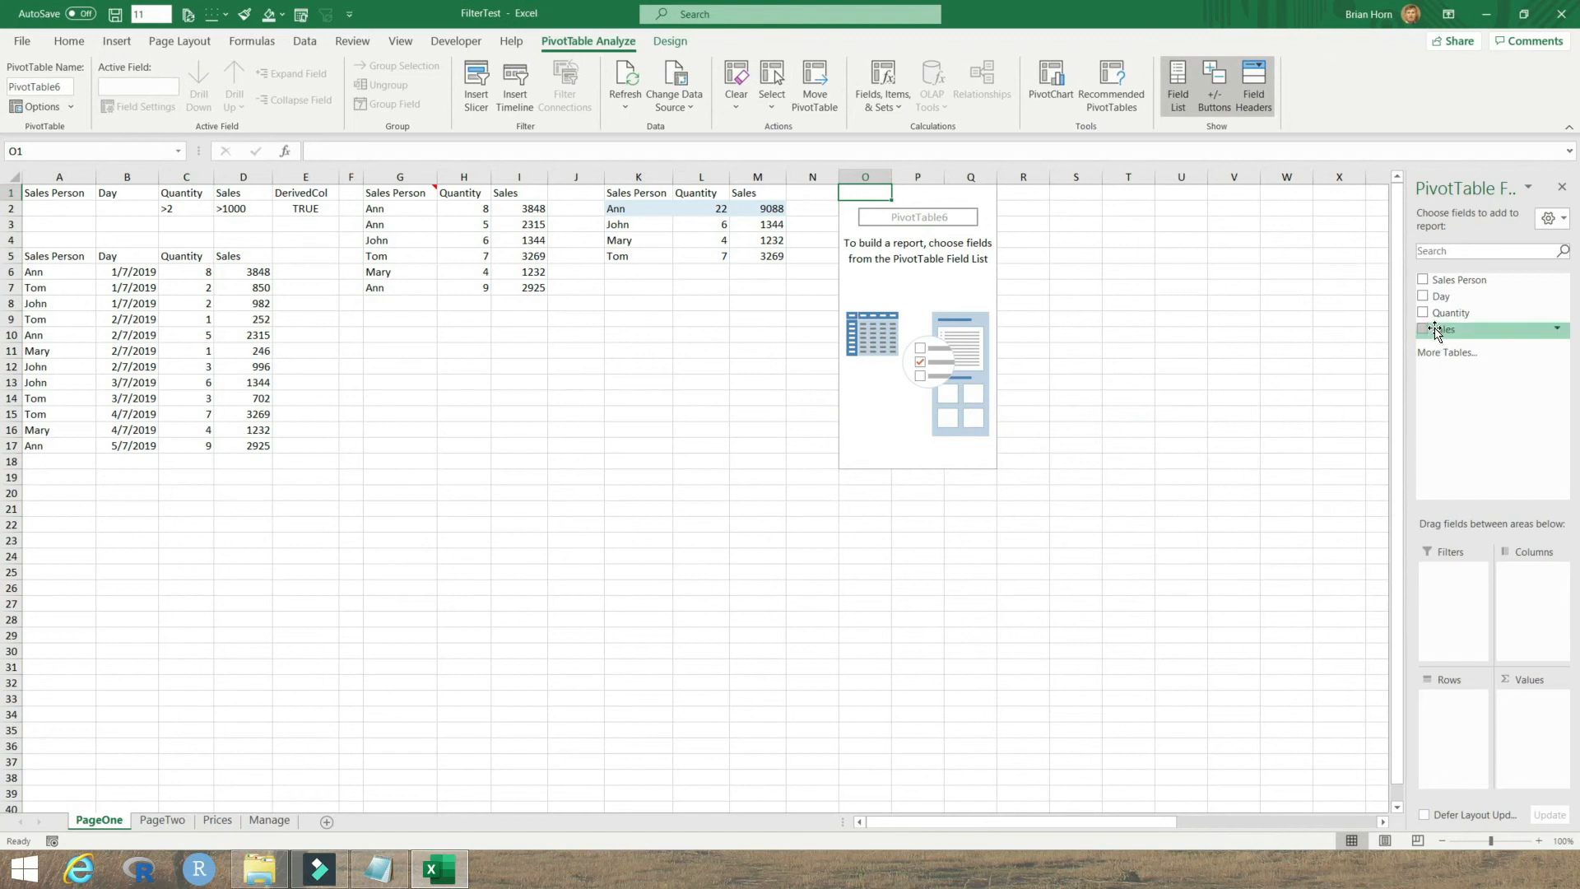
Assign Sales Person to the PivotTable rows, and Quantity and Sales to both the values and the report filters
left_click_drag(1449, 294, 1456, 711)
left_click_drag(1452, 313, 1502, 691)
left_click_drag(1446, 329, 1505, 719)
left_click_drag(1515, 729, 1515, 730)
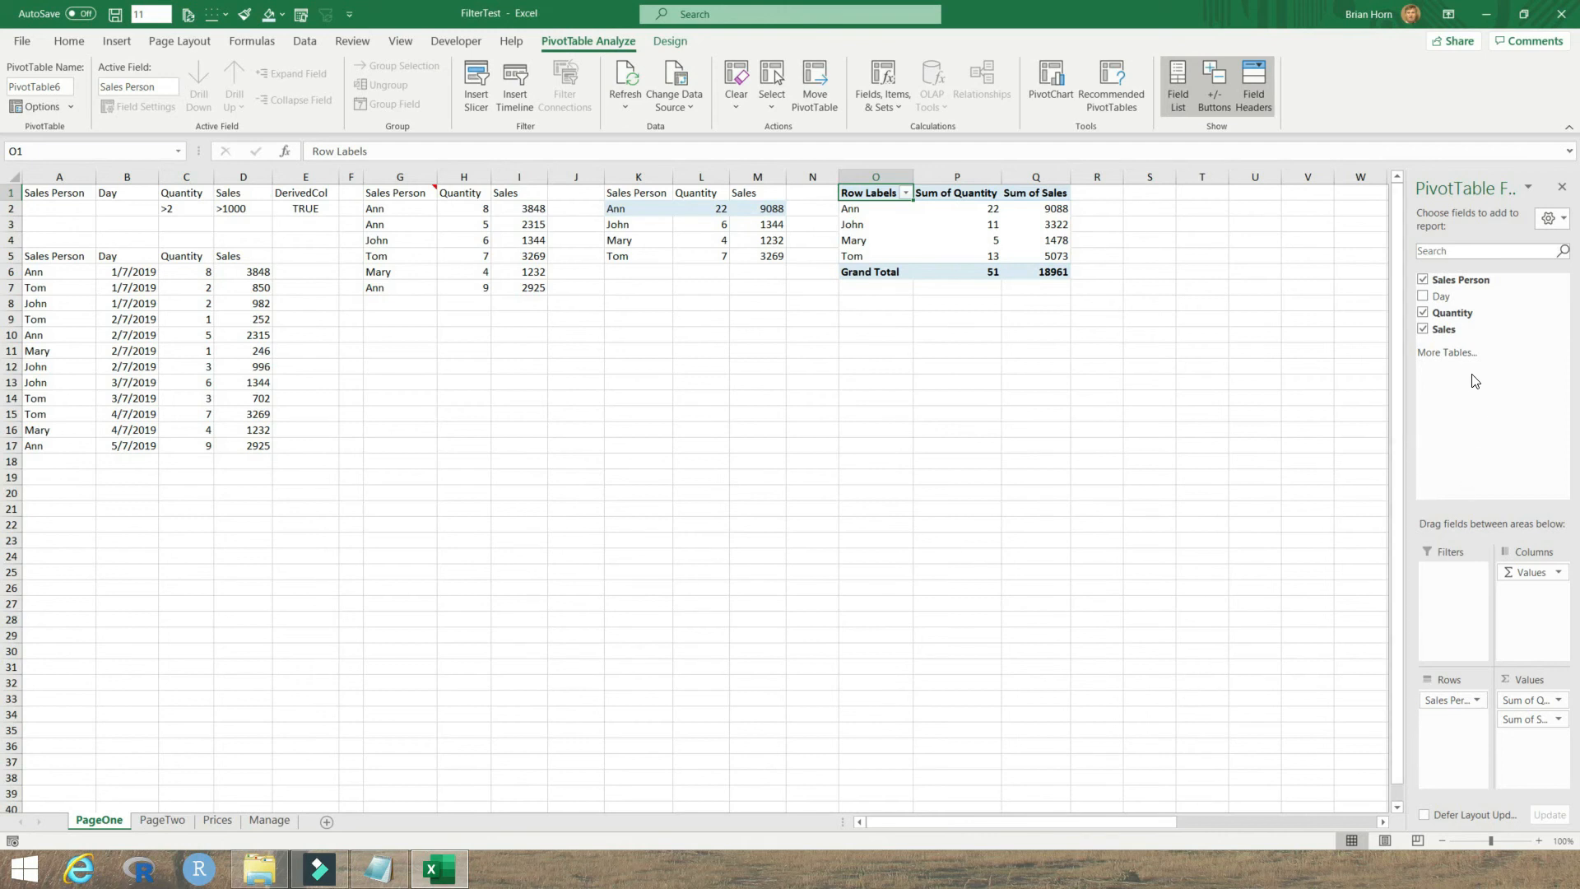
left_click_drag(1452, 313, 1449, 573)
left_click_drag(1441, 329, 1416, 584)
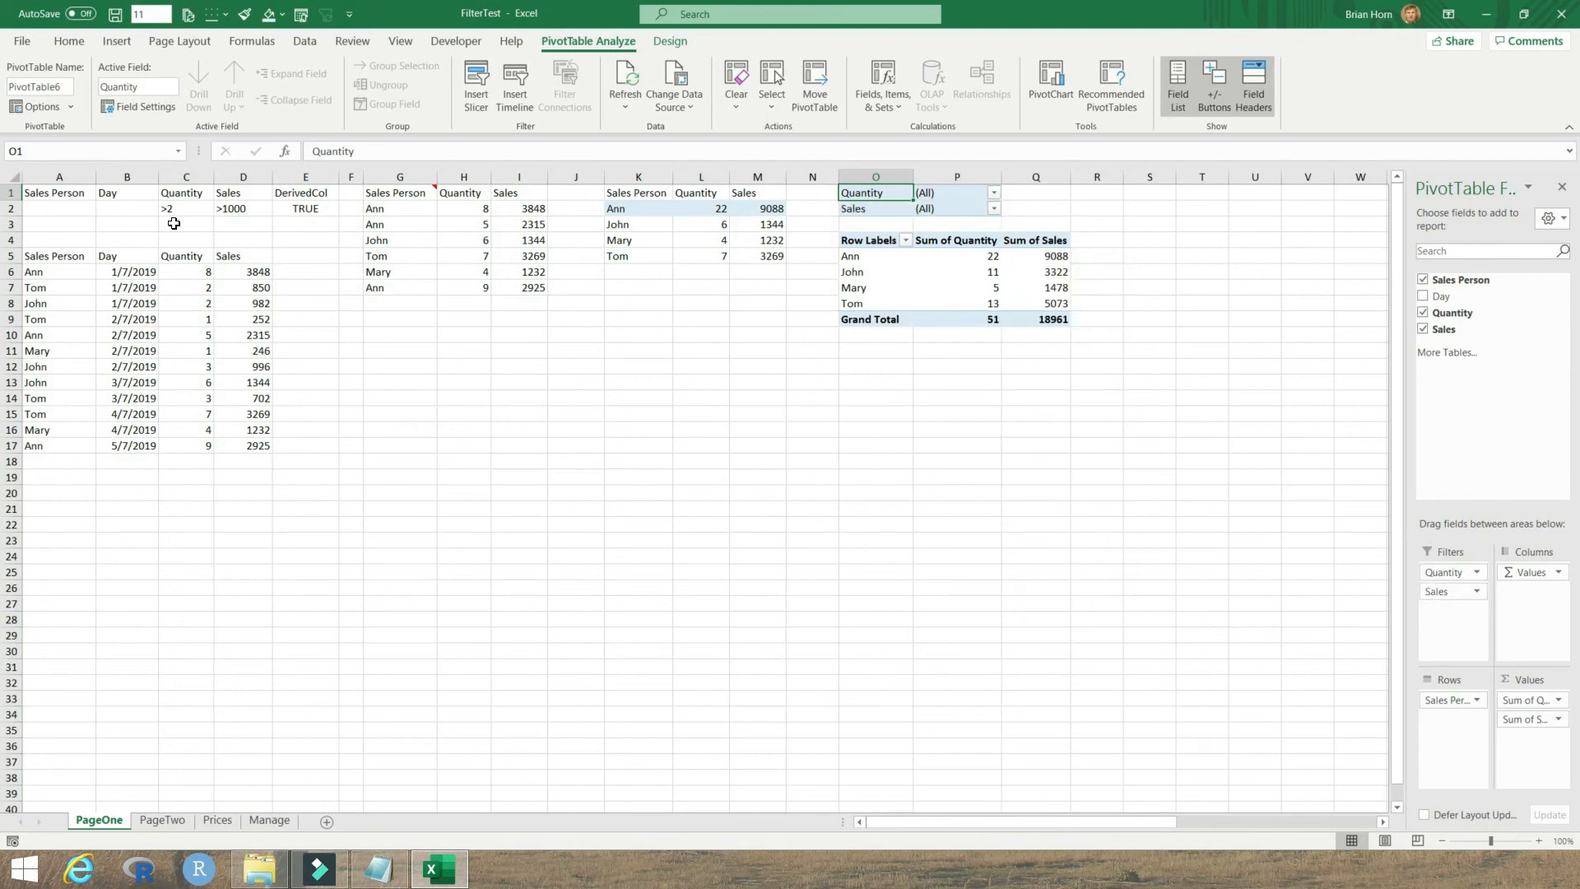
Filter the PivotTable's Quantity field with multiple items selected, excluding 1 and 2
left_click(995, 194)
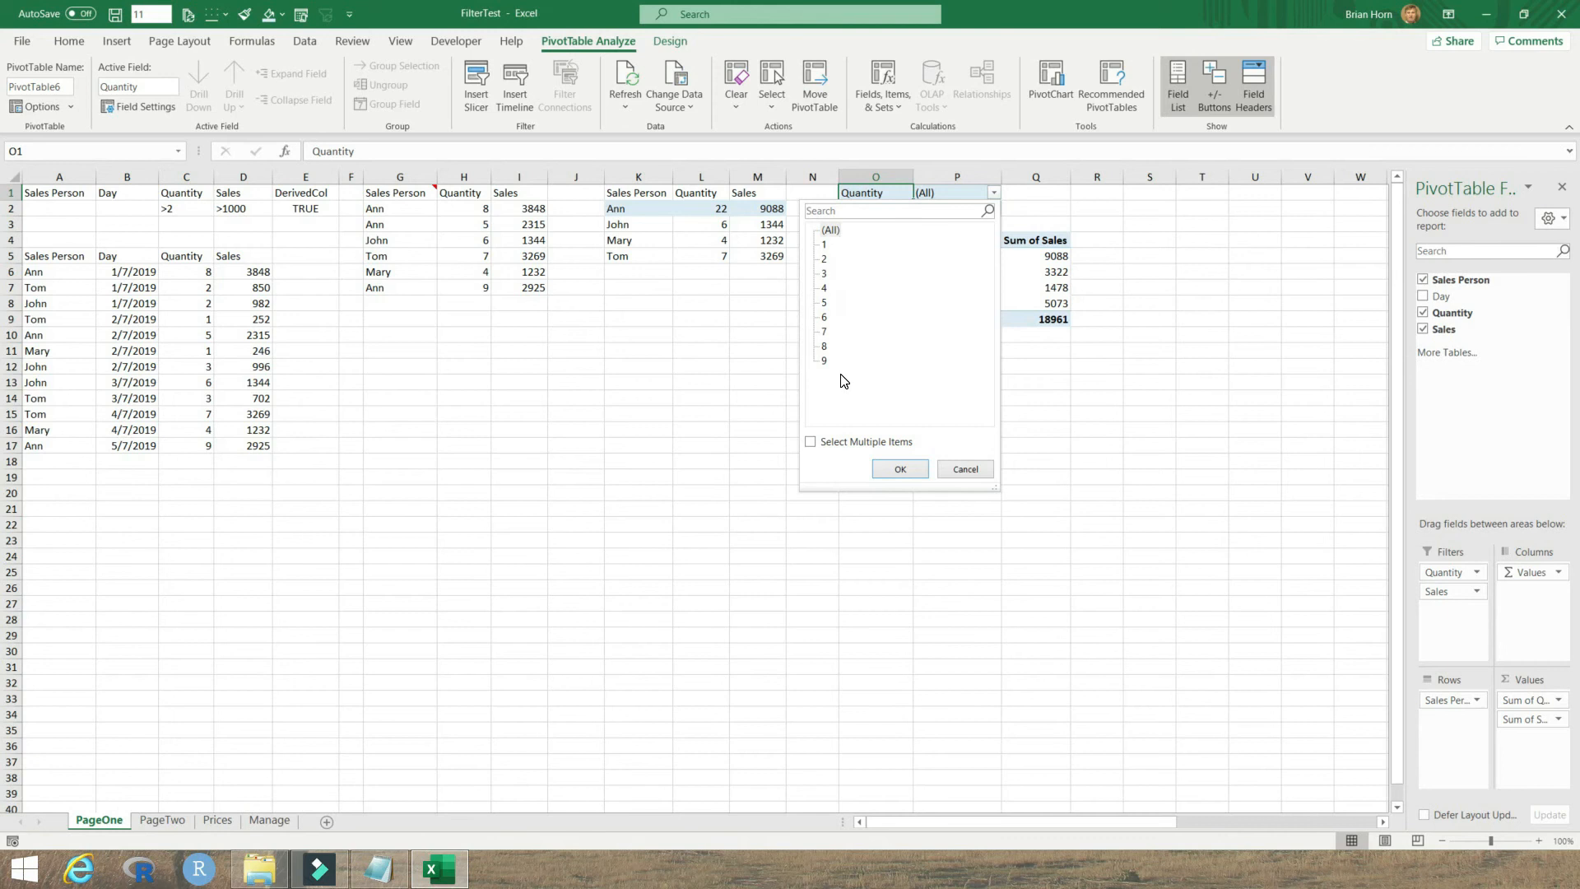
left_click(811, 441)
left_click(825, 230)
left_click(825, 230)
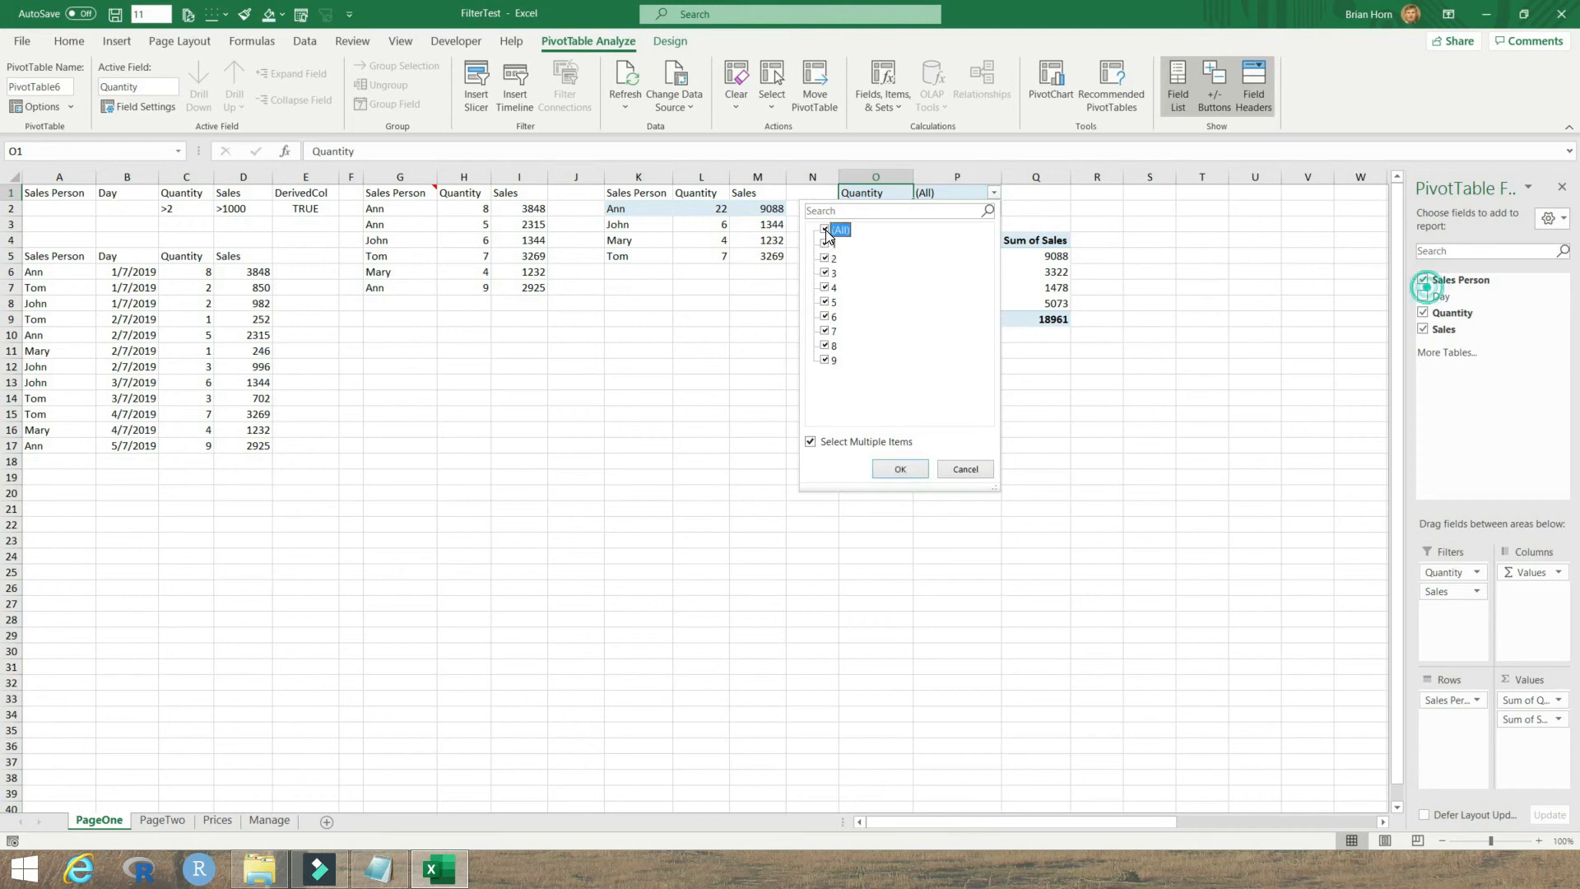
left_click(826, 244)
left_click(825, 257)
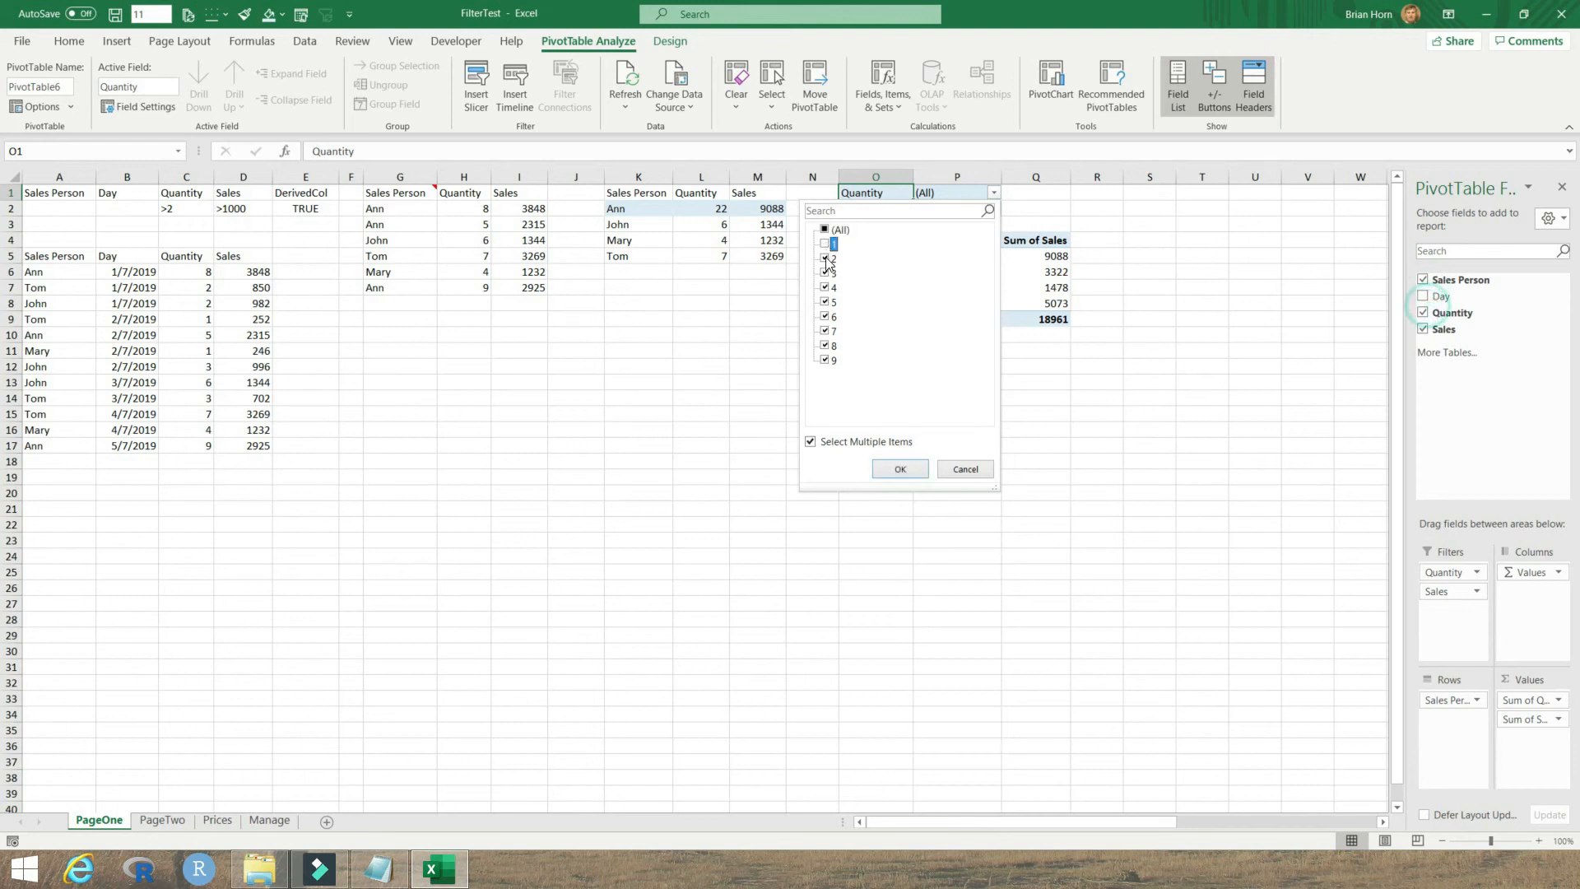
left_click(896, 469)
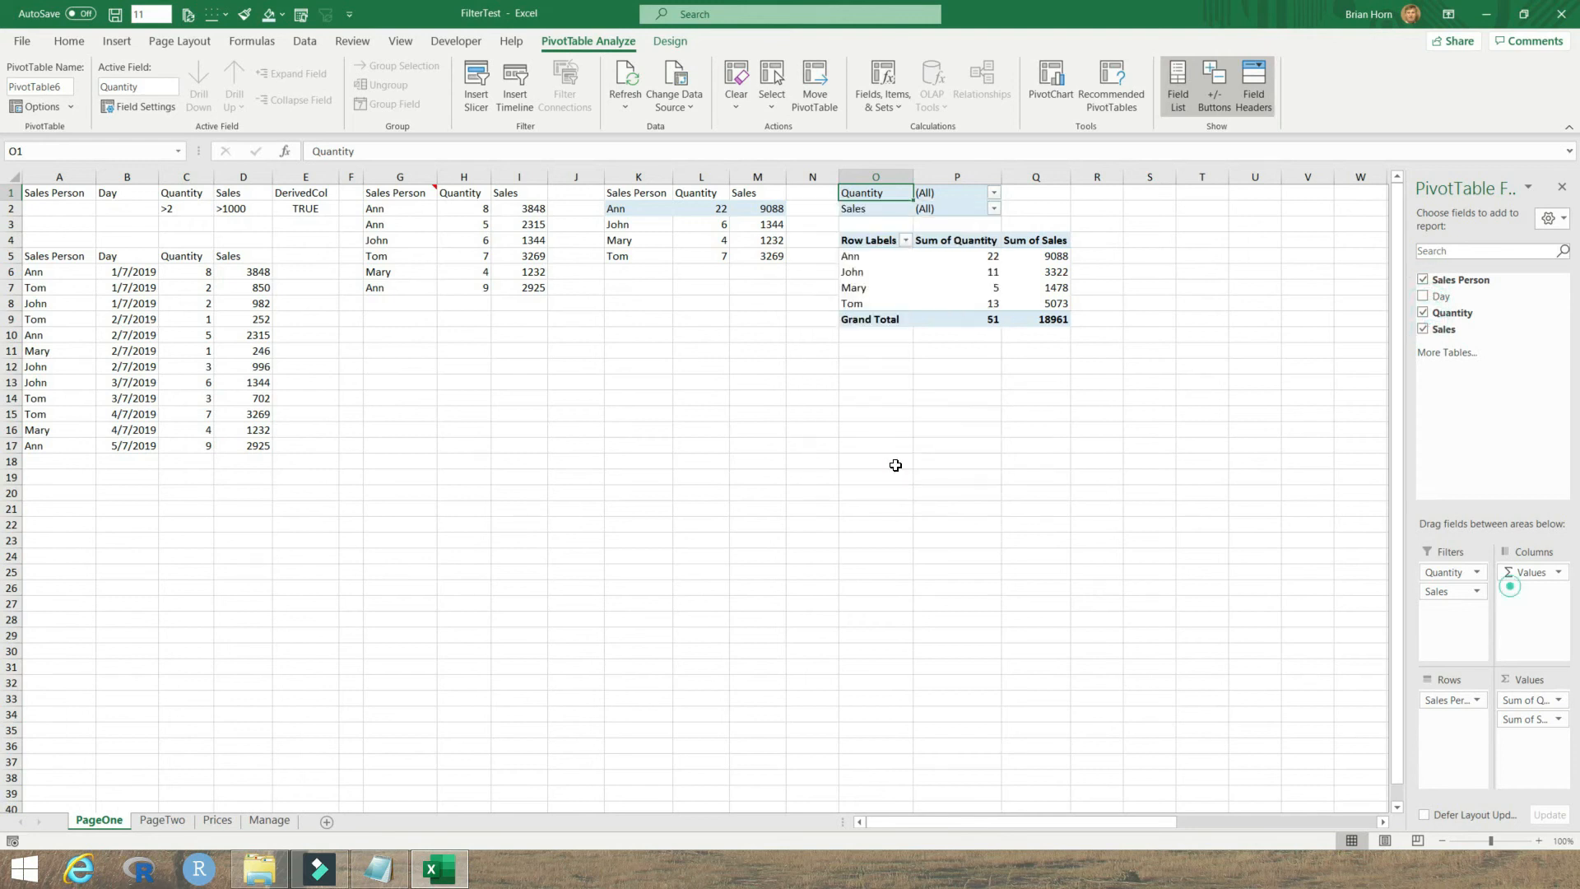
Filter the PivotTable's Sales field with multiple items selected, excluding 246, 252, 702, 850, 982 and 996
left_click(1001, 210)
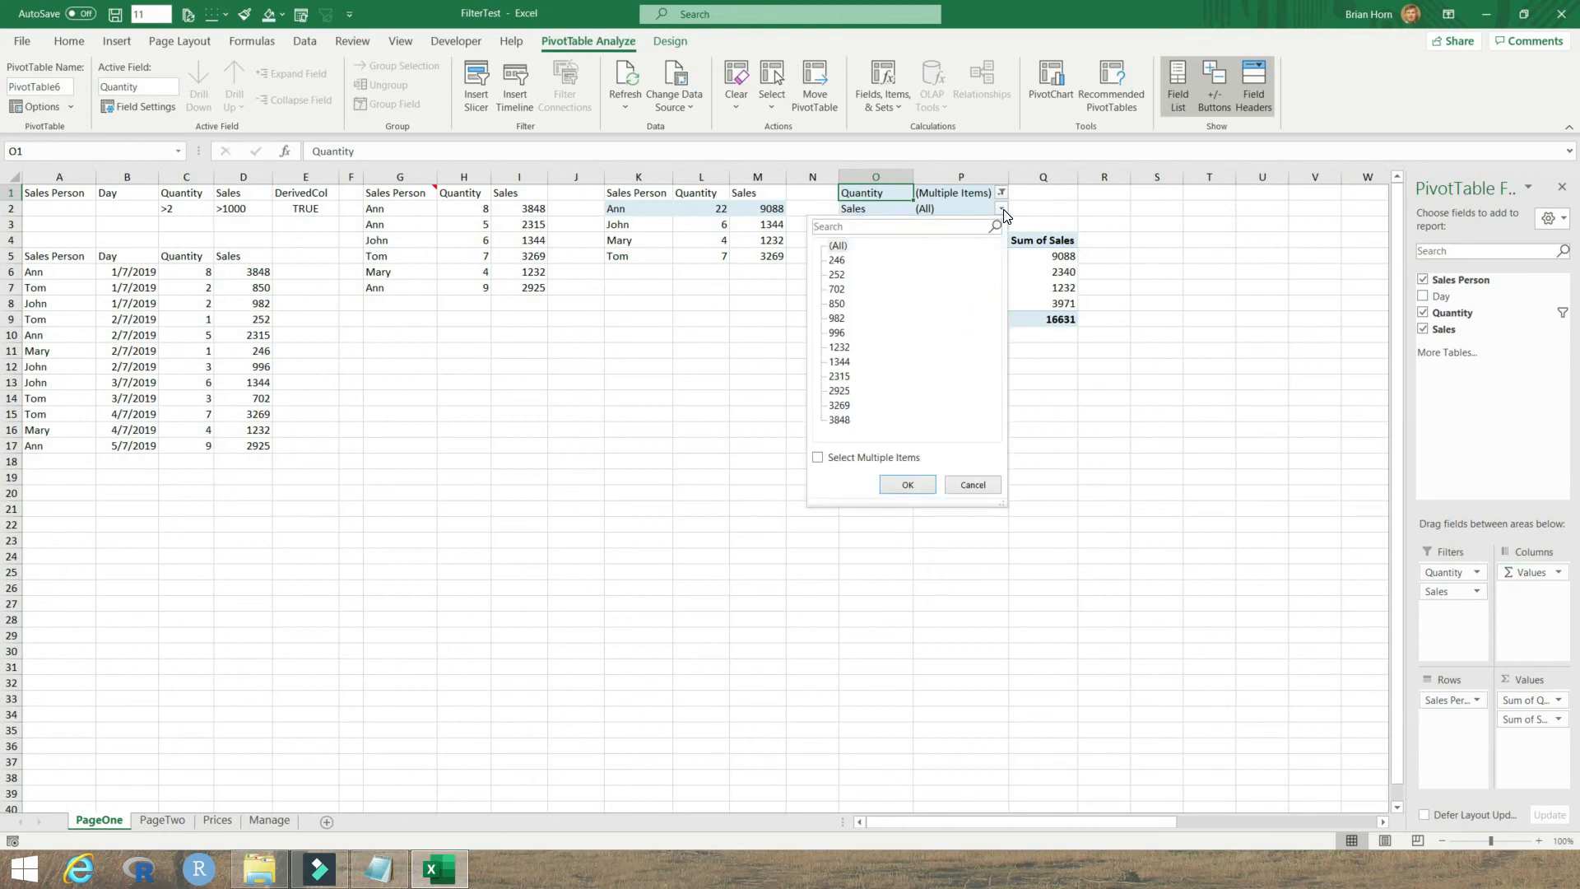
left_click(818, 459)
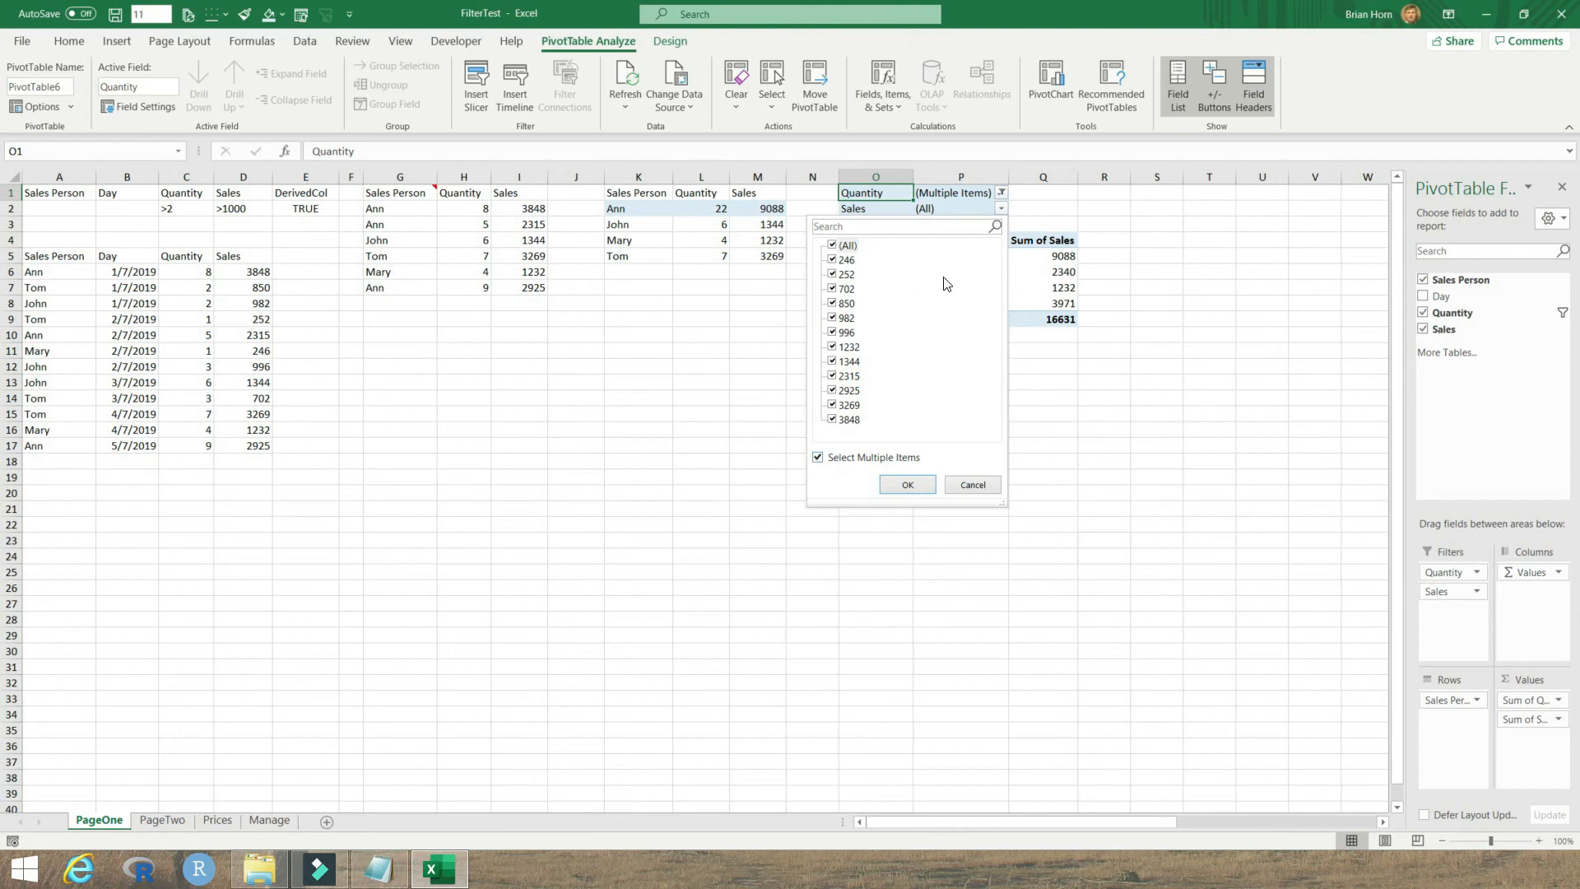
left_click(832, 334)
left_click(833, 319)
left_click(833, 303)
left_click(832, 289)
left_click(832, 259)
left_click(832, 274)
left_click(907, 484)
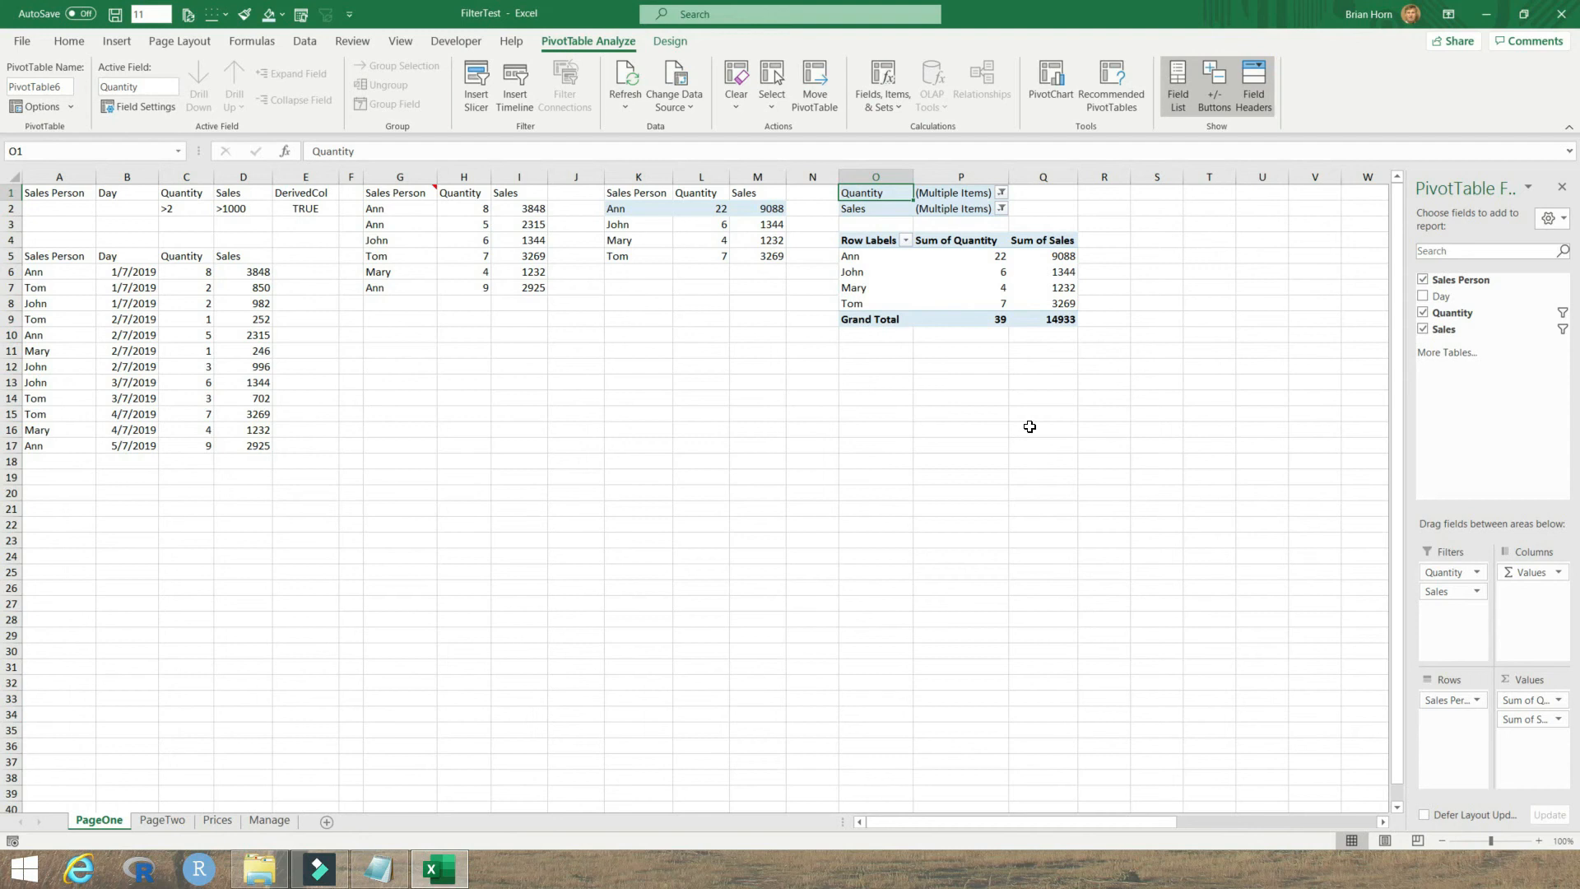
Delete columns O:Q to remove the PivotTable with the Quantity and Sales report filters
left_click_drag(875, 176, 1070, 186)
right_click(983, 178)
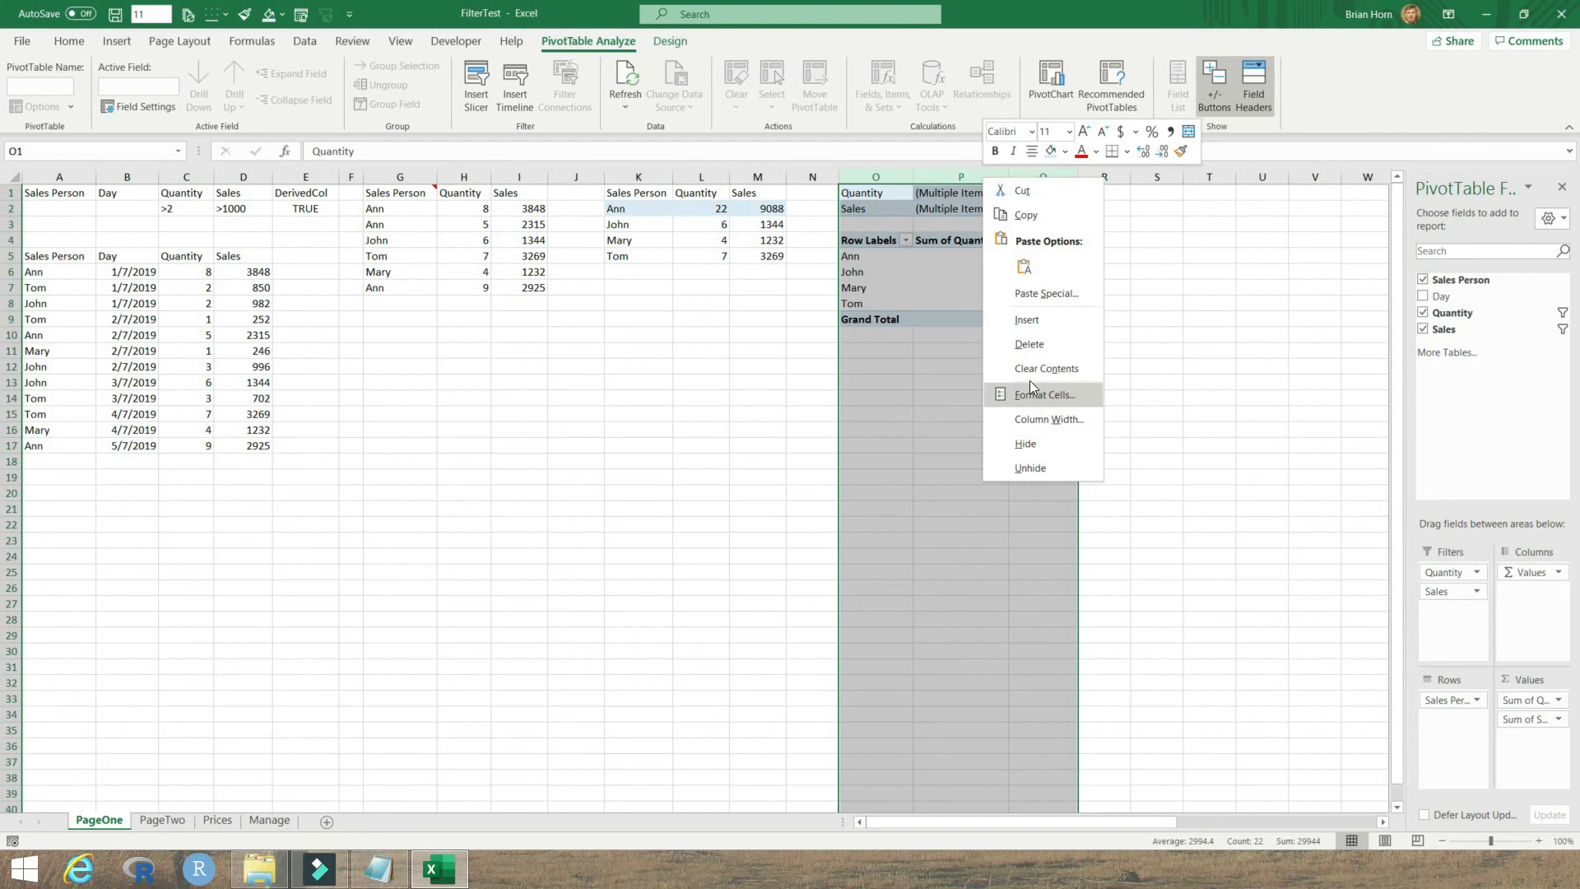
left_click(1033, 347)
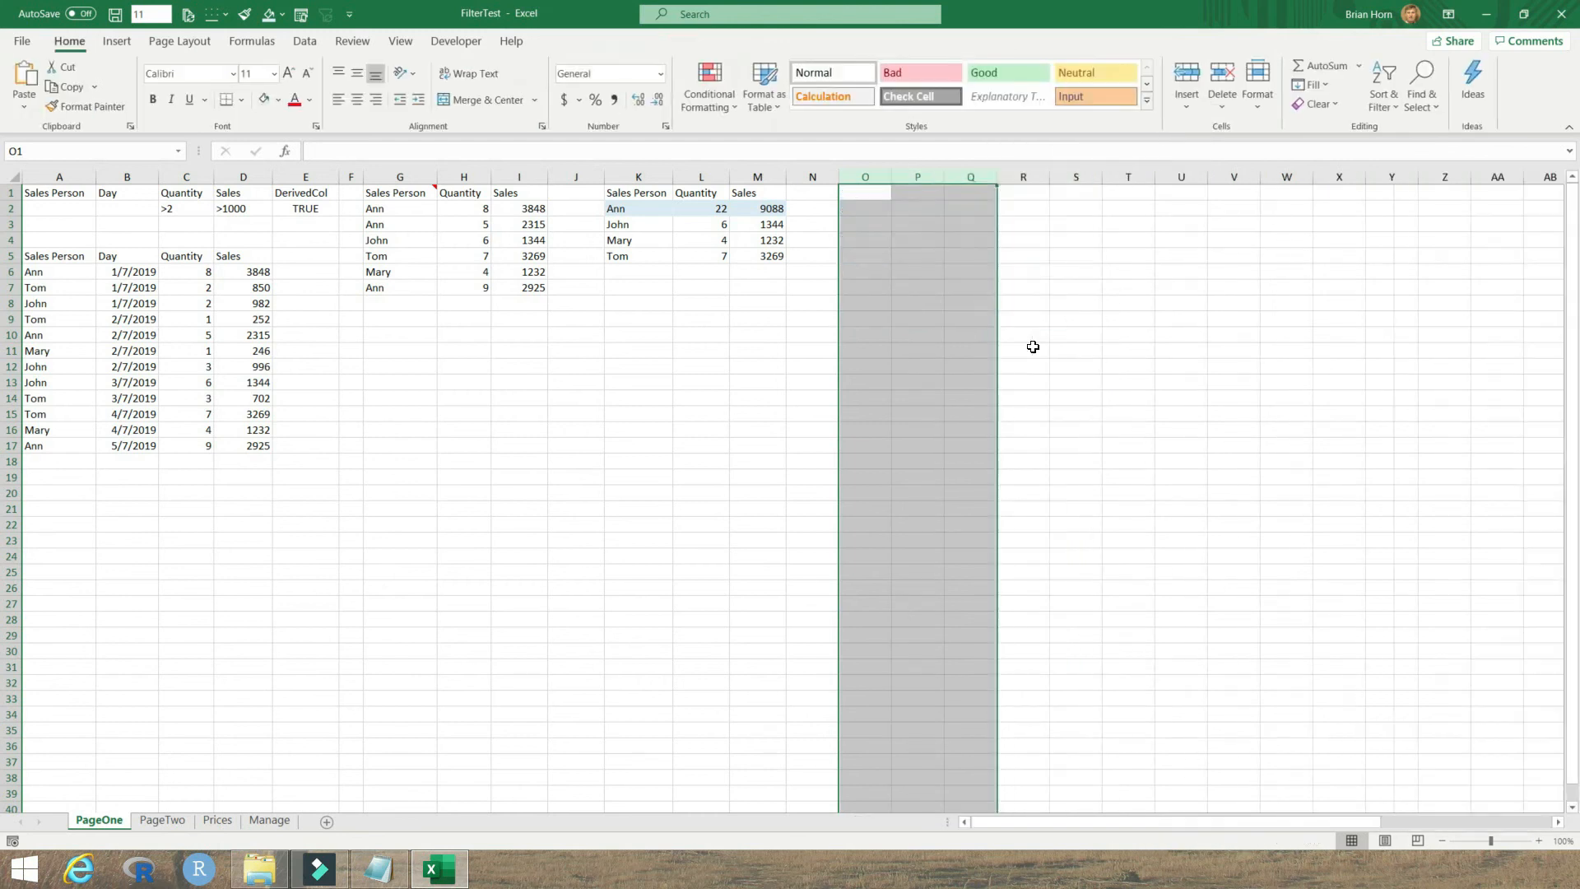
Create a new PivotTable at O1 on PageOne using A5:D17 as its source range
left_click(856, 190)
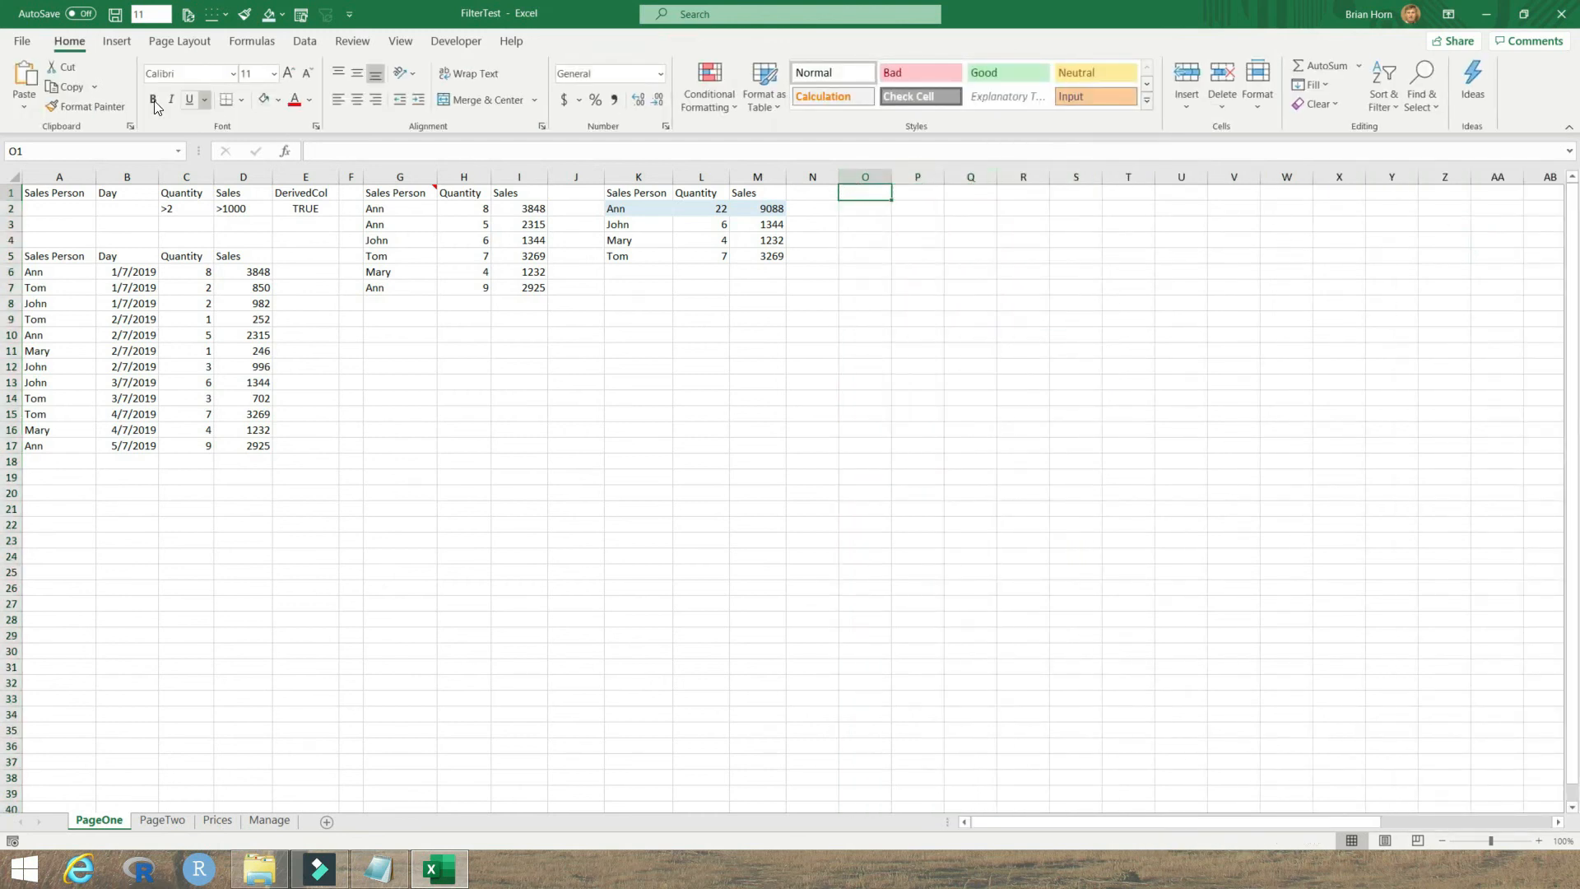
left_click(115, 41)
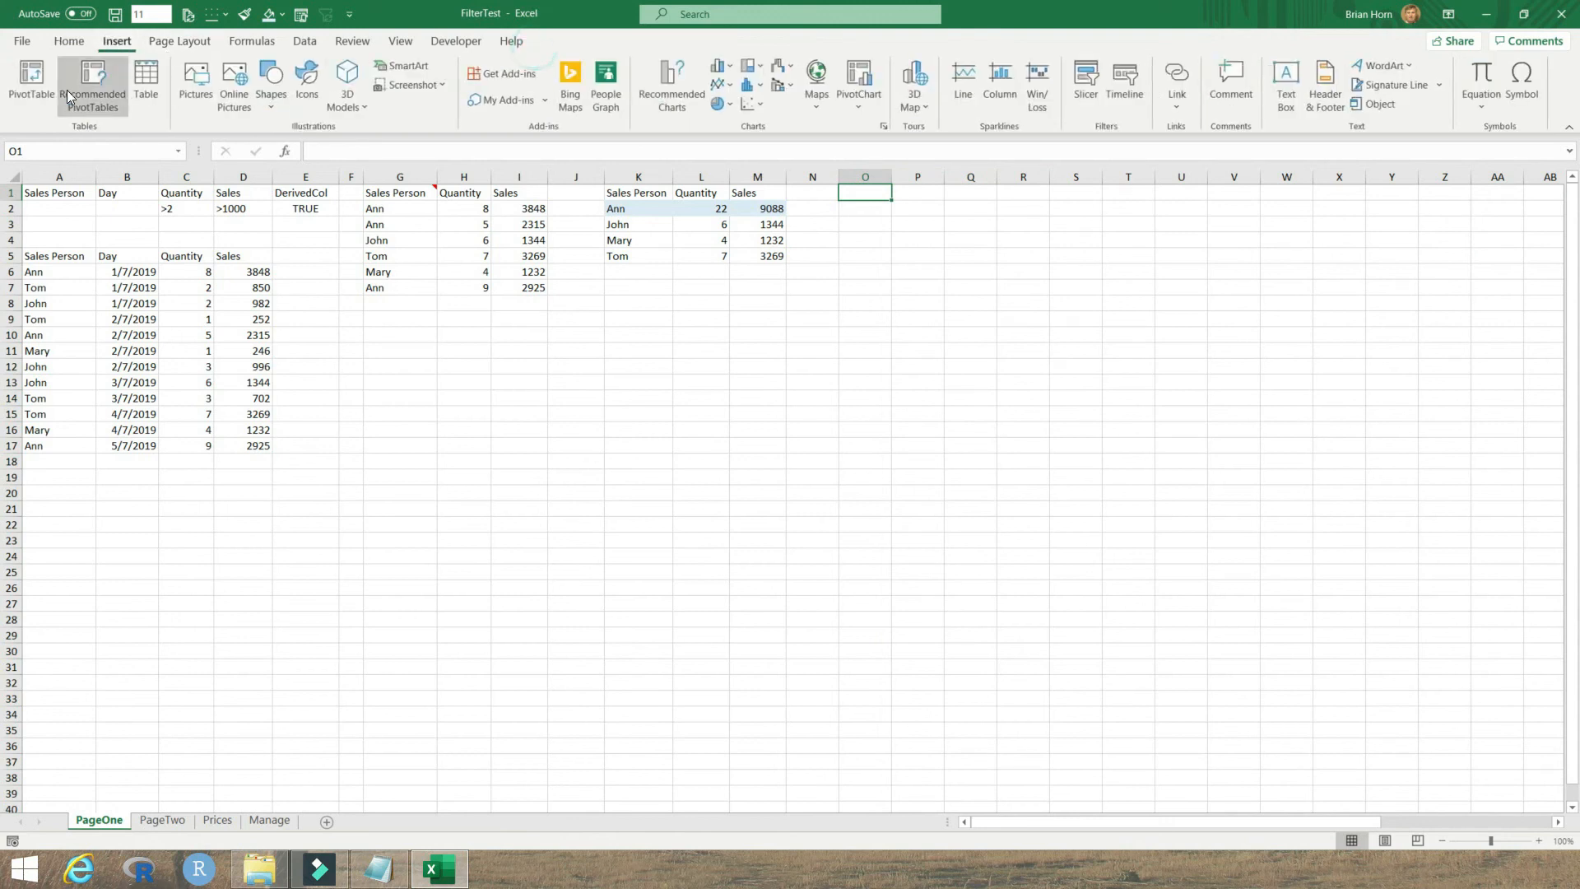
left_click(35, 82)
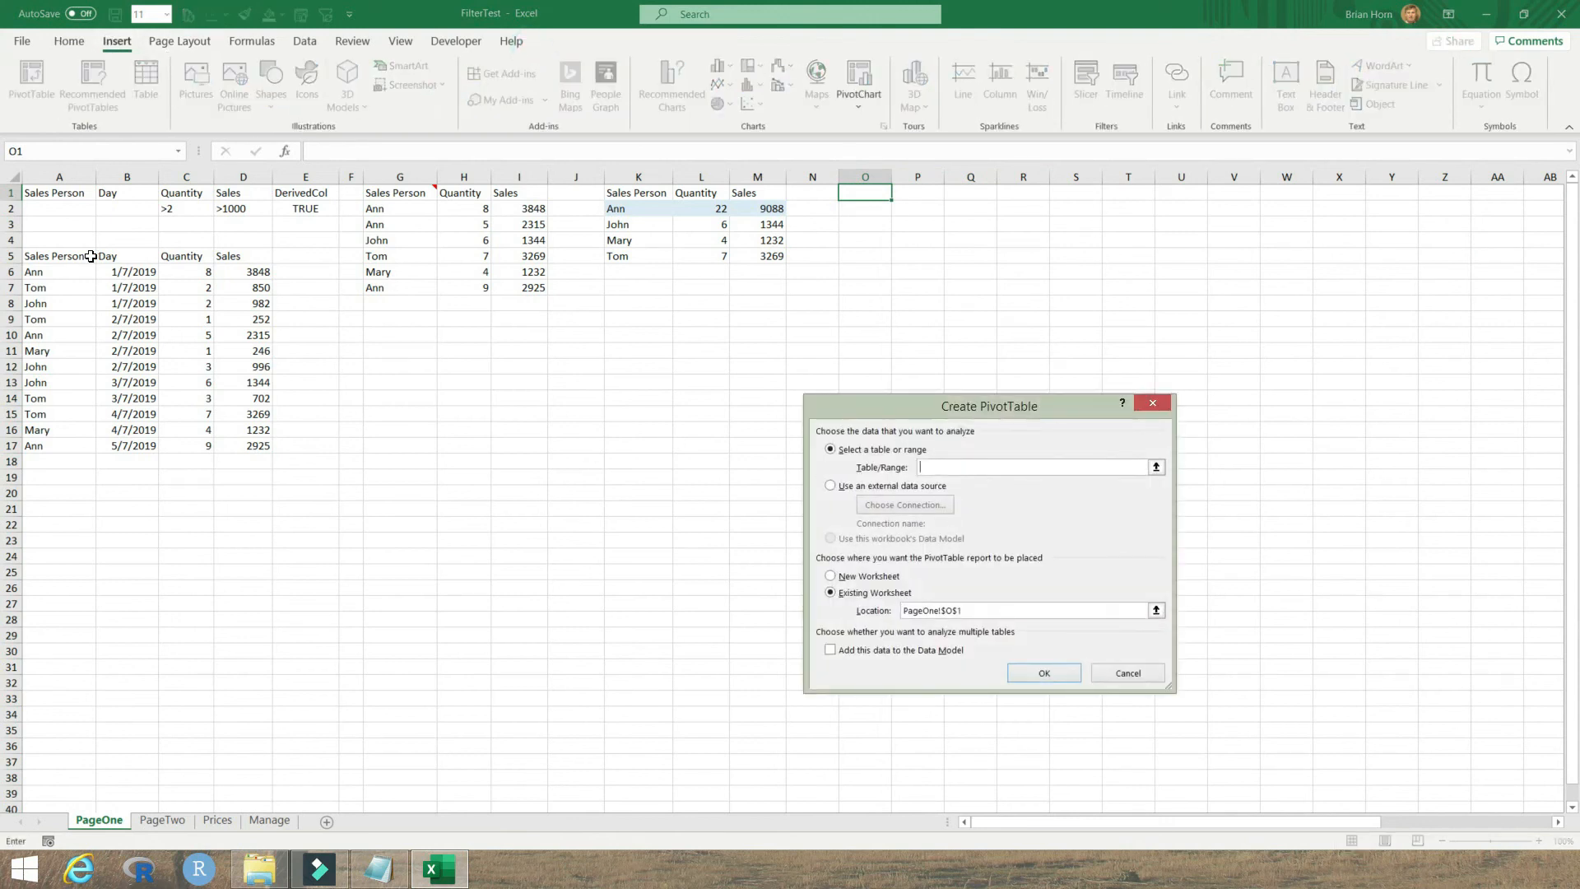
left_click_drag(37, 256, 255, 447)
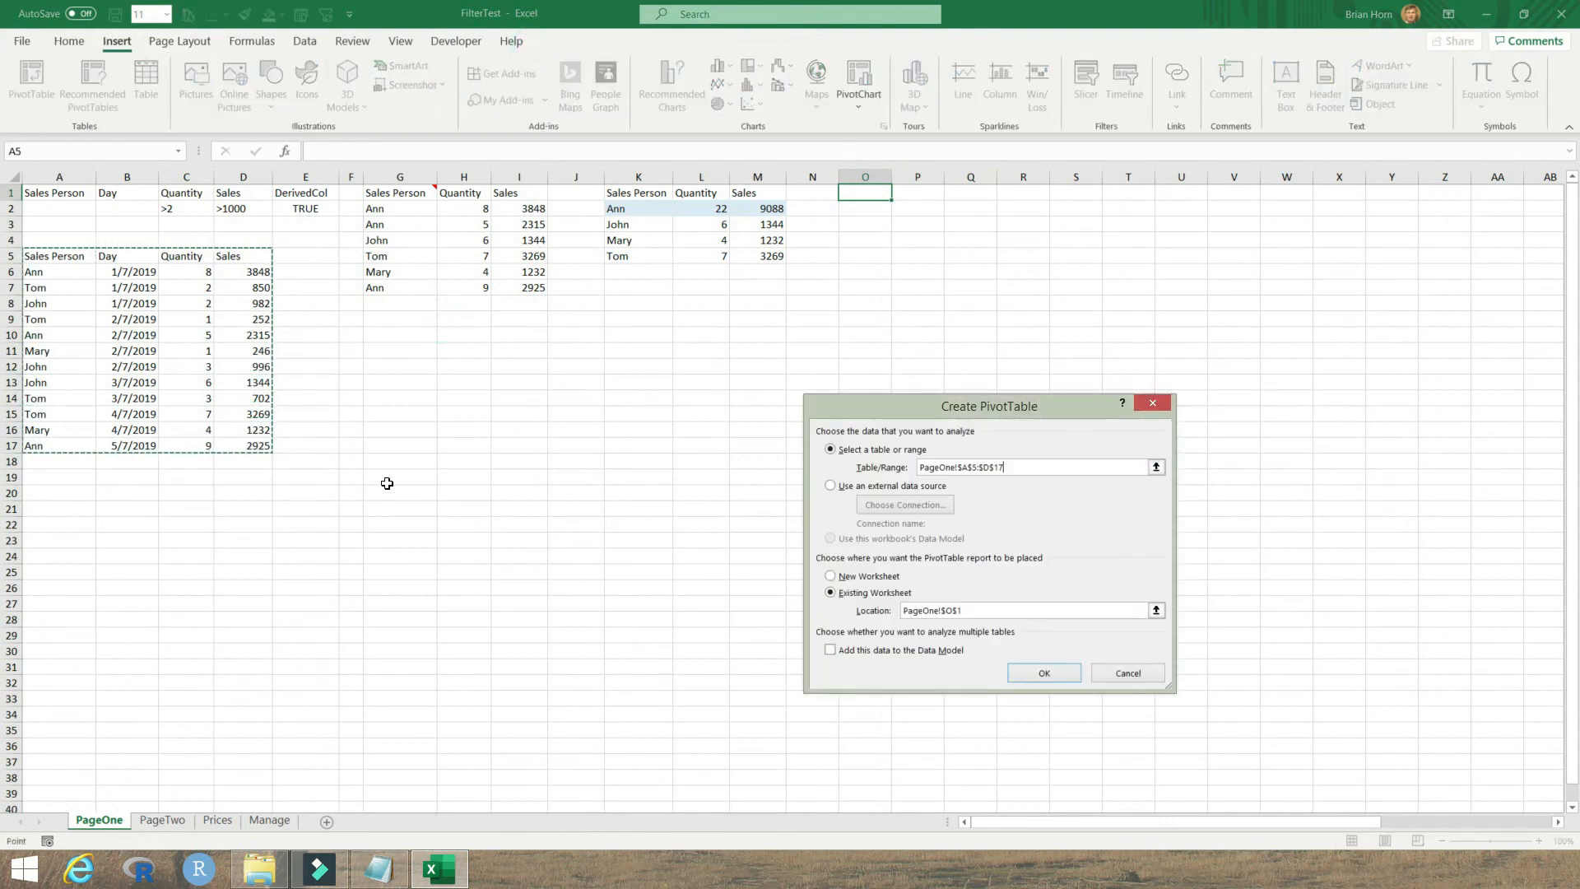
left_click(1043, 672)
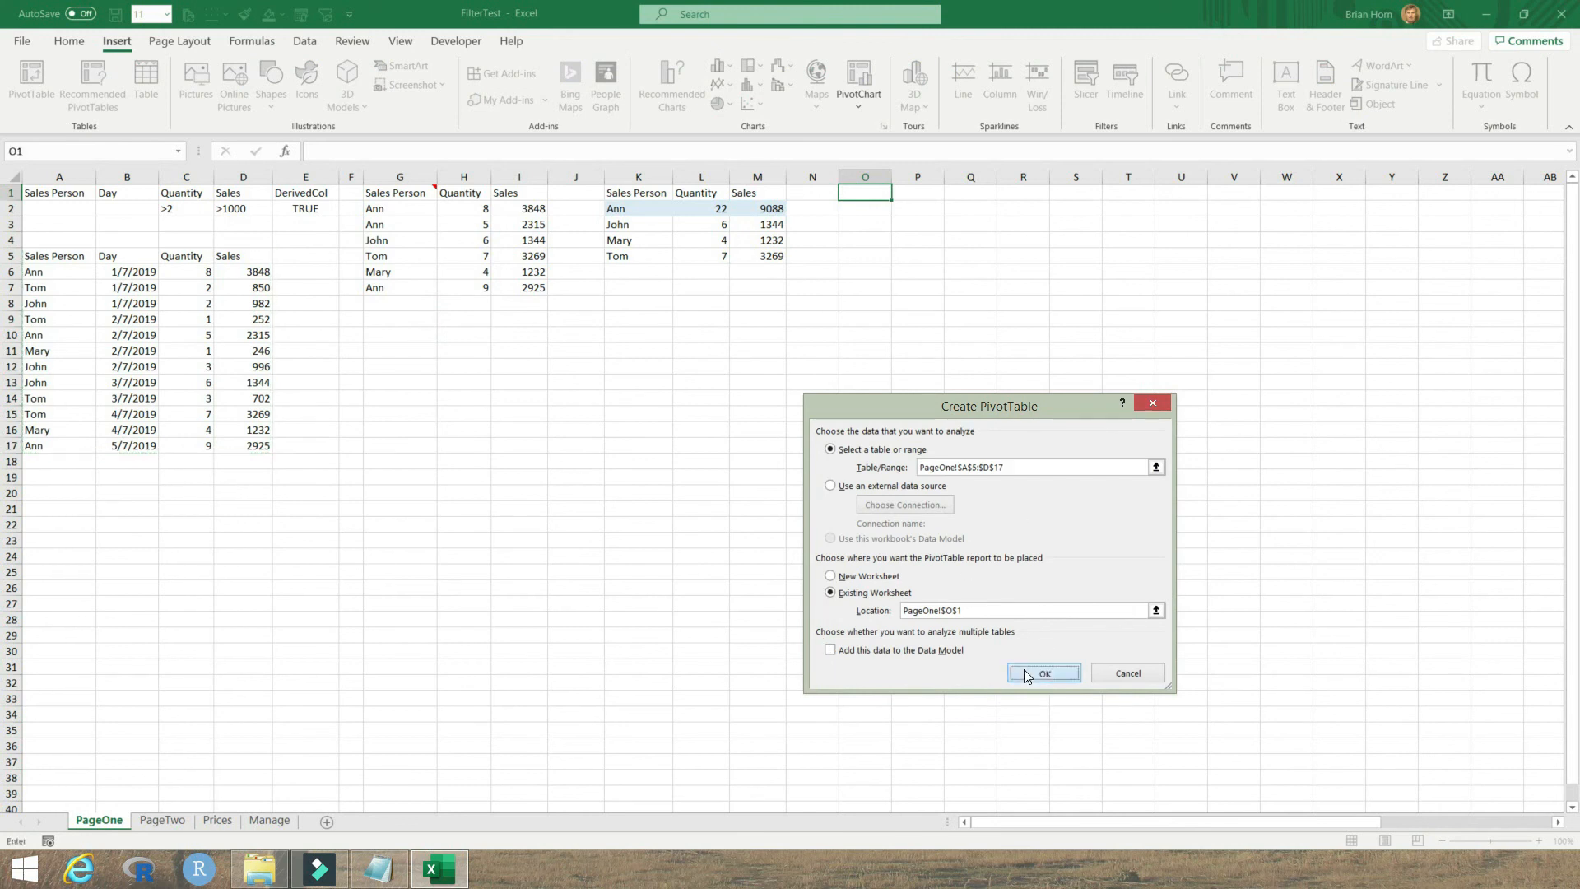
Lay out the PivotTable with Sales Person, Quantity and Sales as row fields and the sums of Quantity and Sales as values
left_click_drag(1457, 280, 1452, 717)
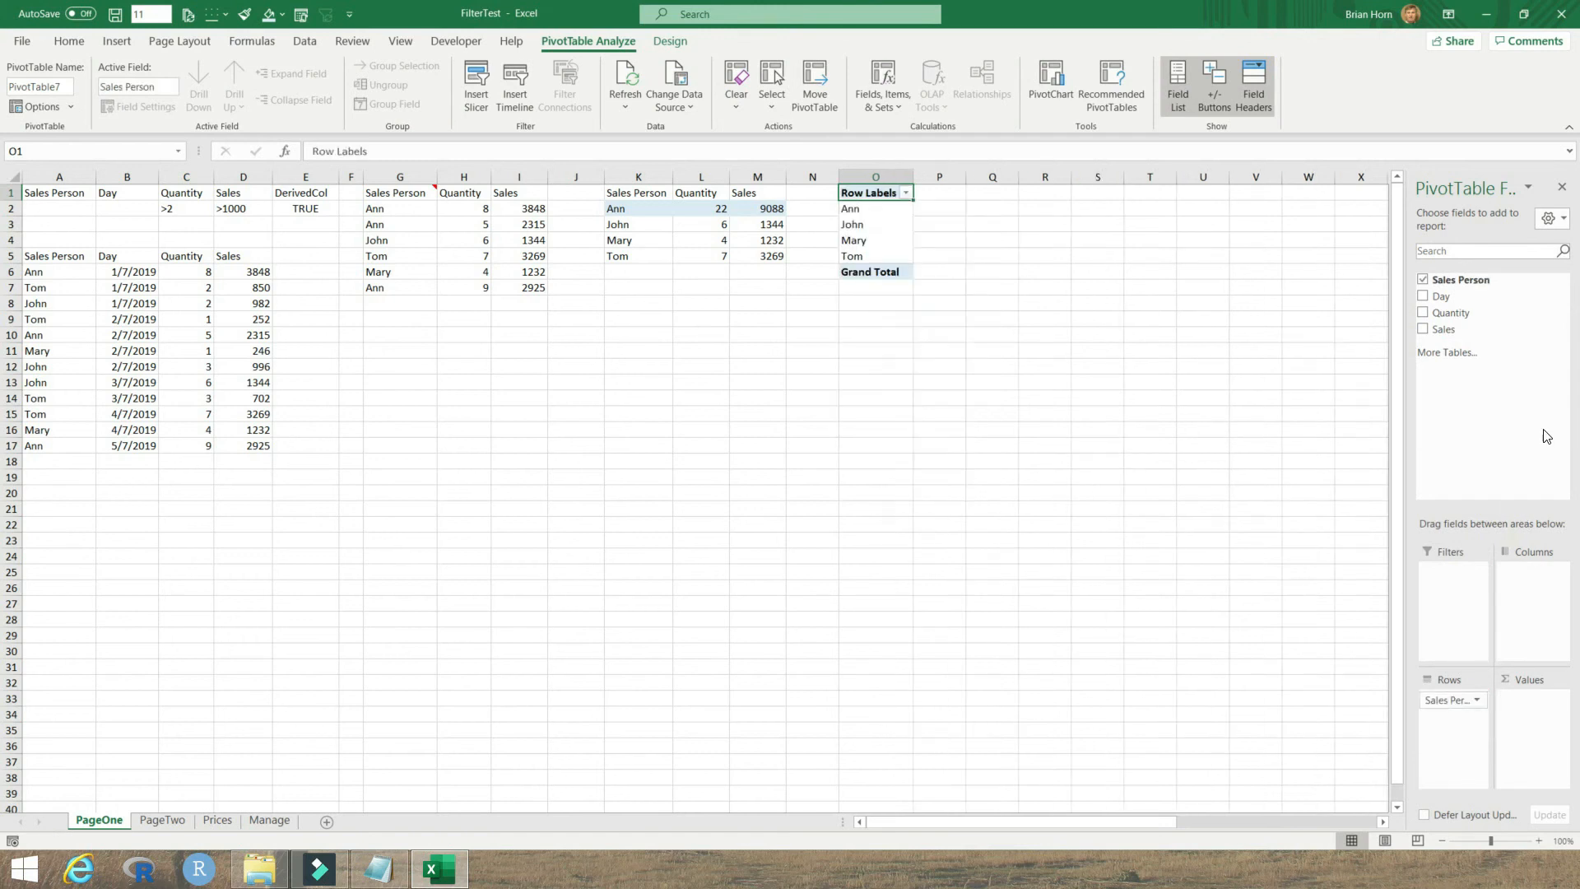
left_click_drag(1448, 312, 1523, 701)
left_click_drag(1444, 329, 1527, 721)
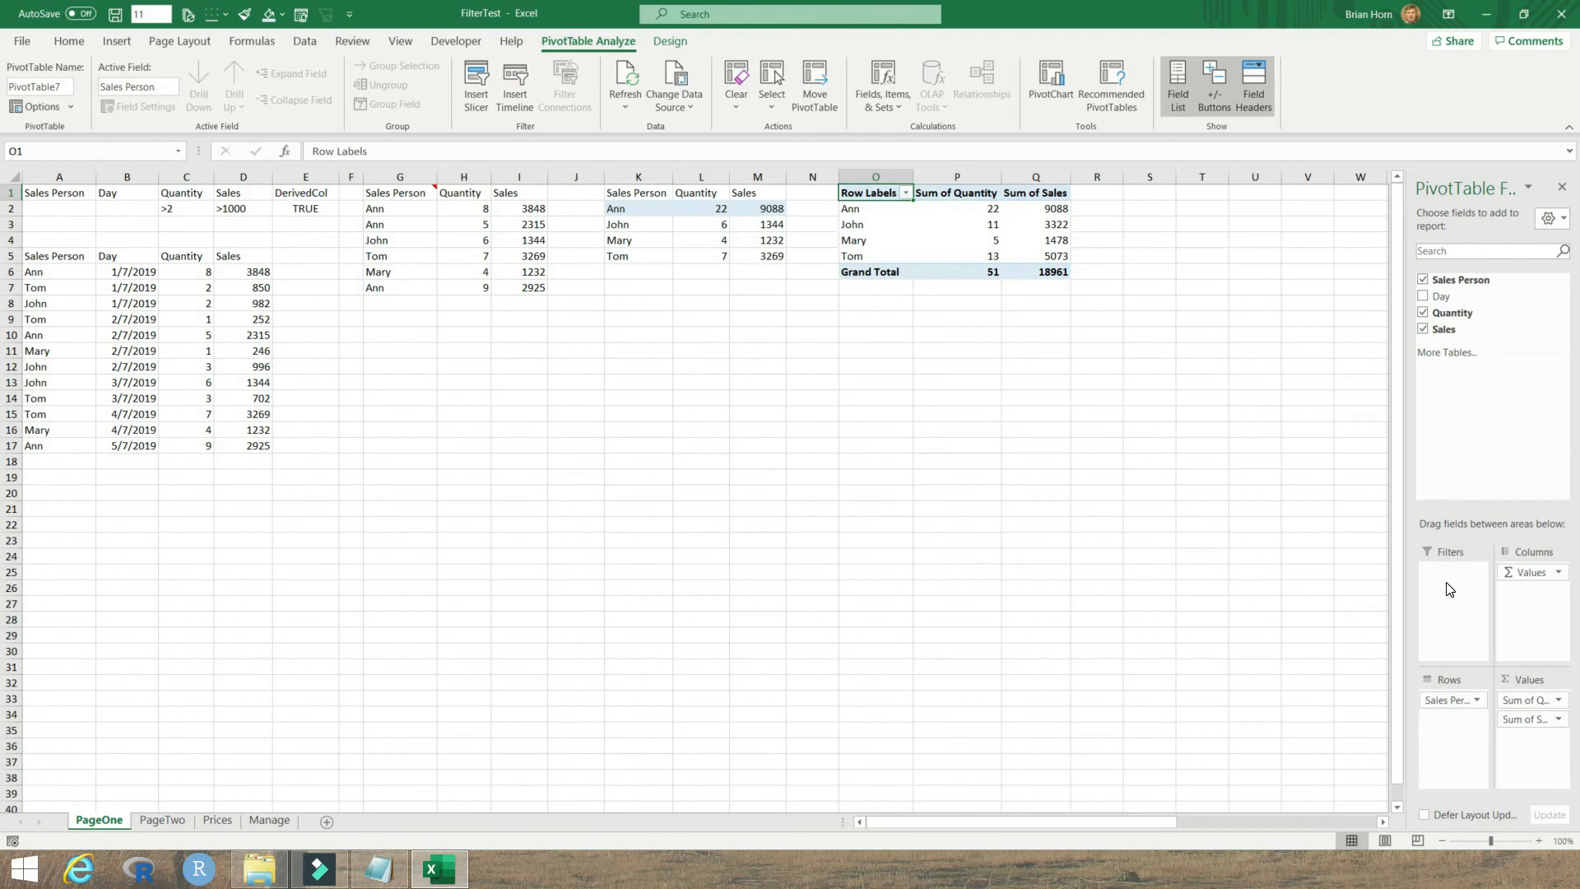
left_click_drag(1453, 313, 1445, 724)
left_click_drag(1446, 333, 1446, 750)
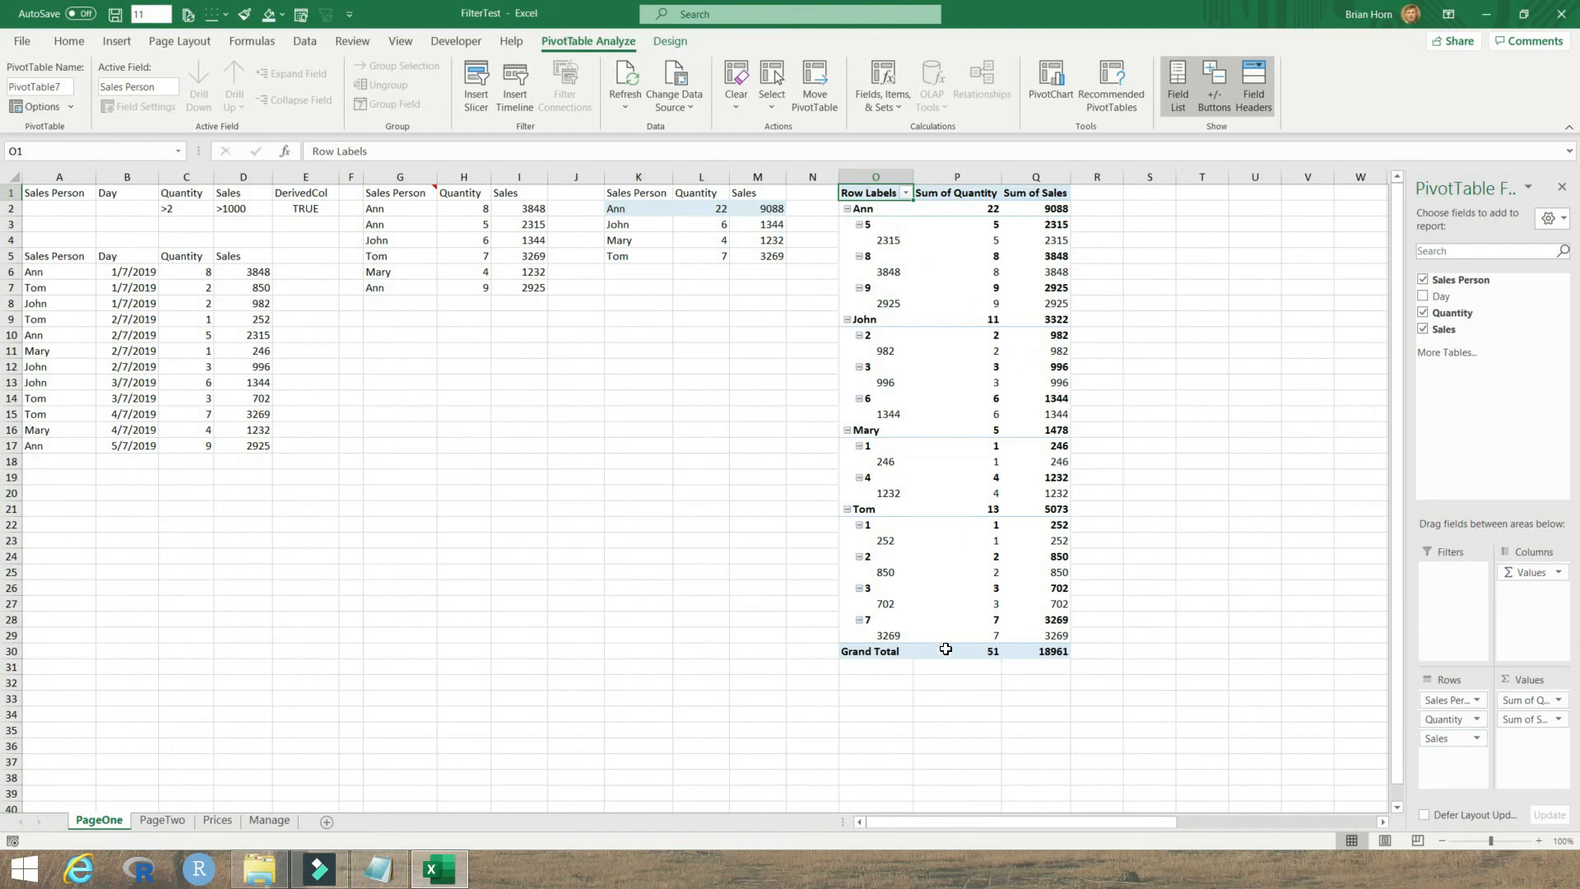
Change the PivotTable's report layout to outline form
mouse_move(945, 636)
left_click(667, 41)
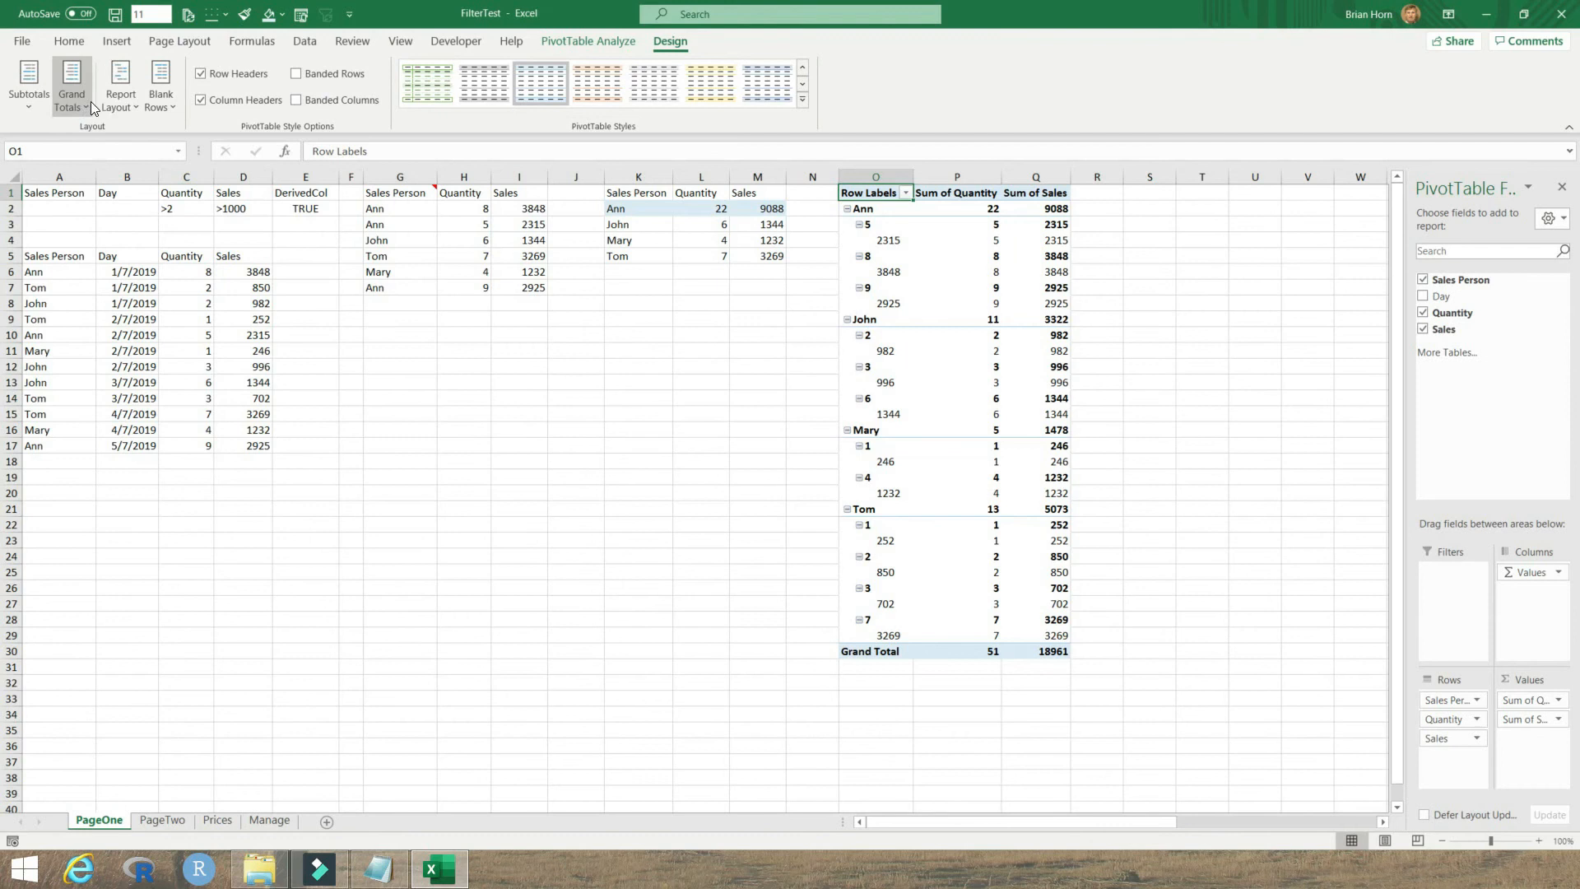
left_click(121, 106)
key("Escape")
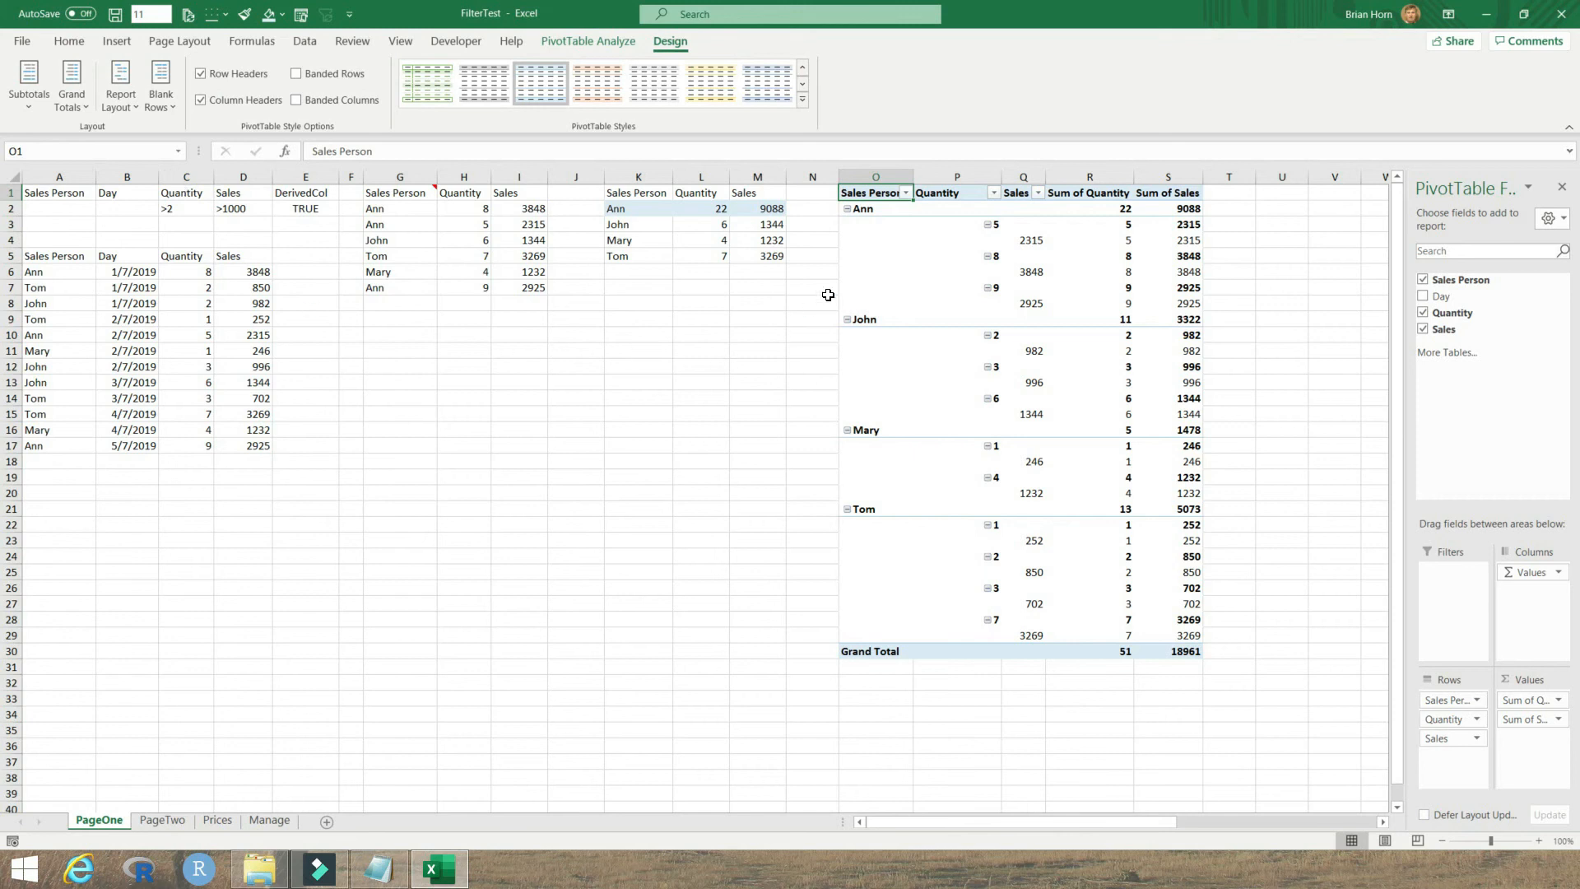
Apply a greater-than-or-equal value filter on Sum of Quantity to the Quantity field, excluding items with quantity 1
left_click(994, 196)
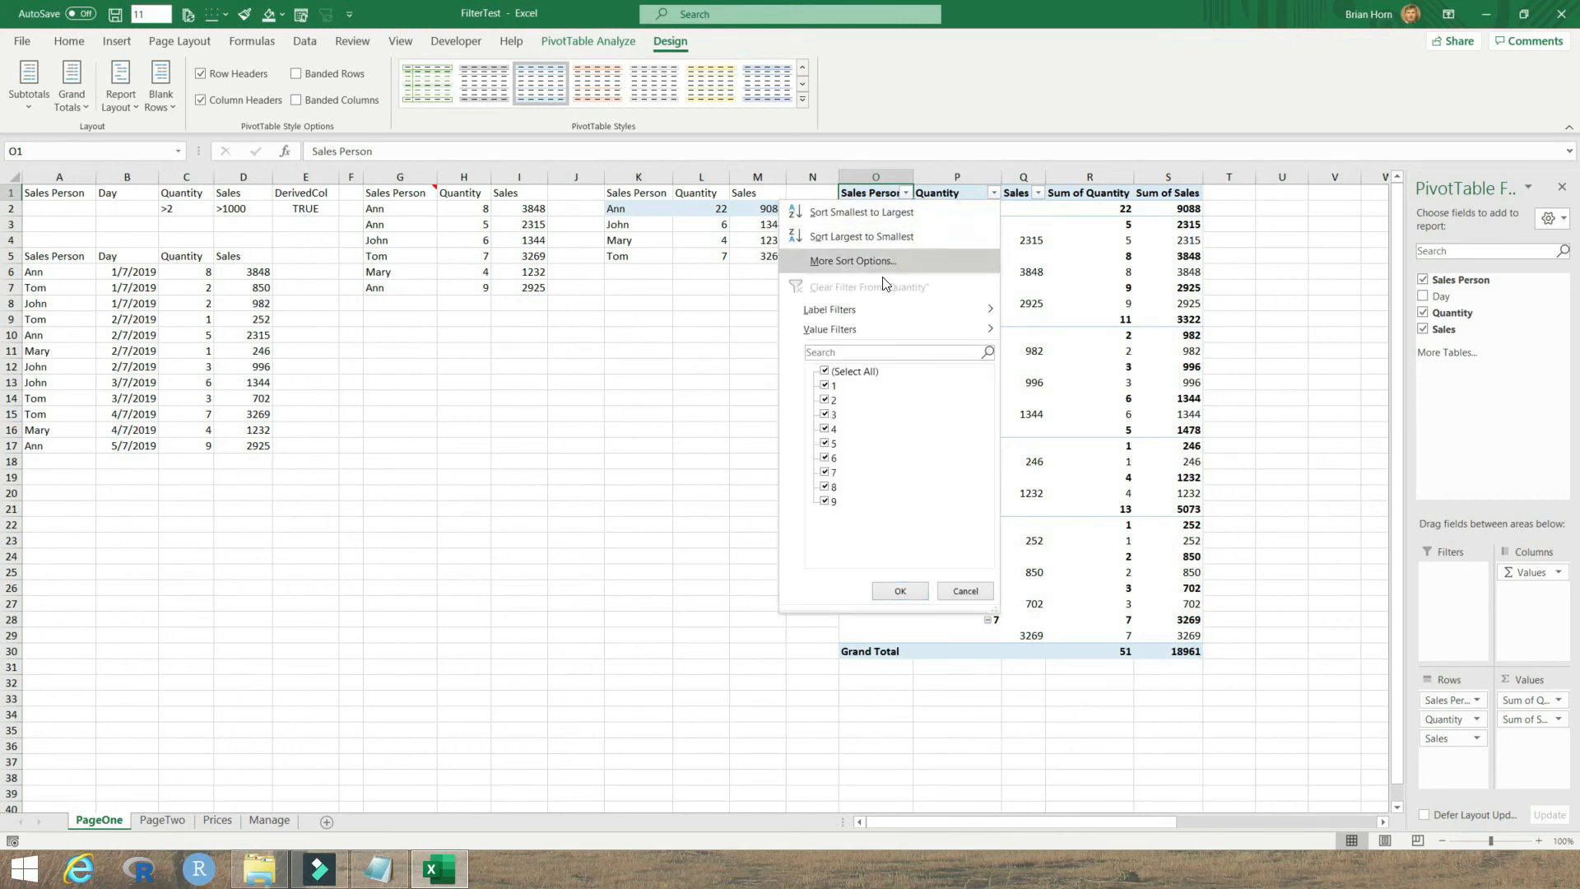
mouse_move(840, 339)
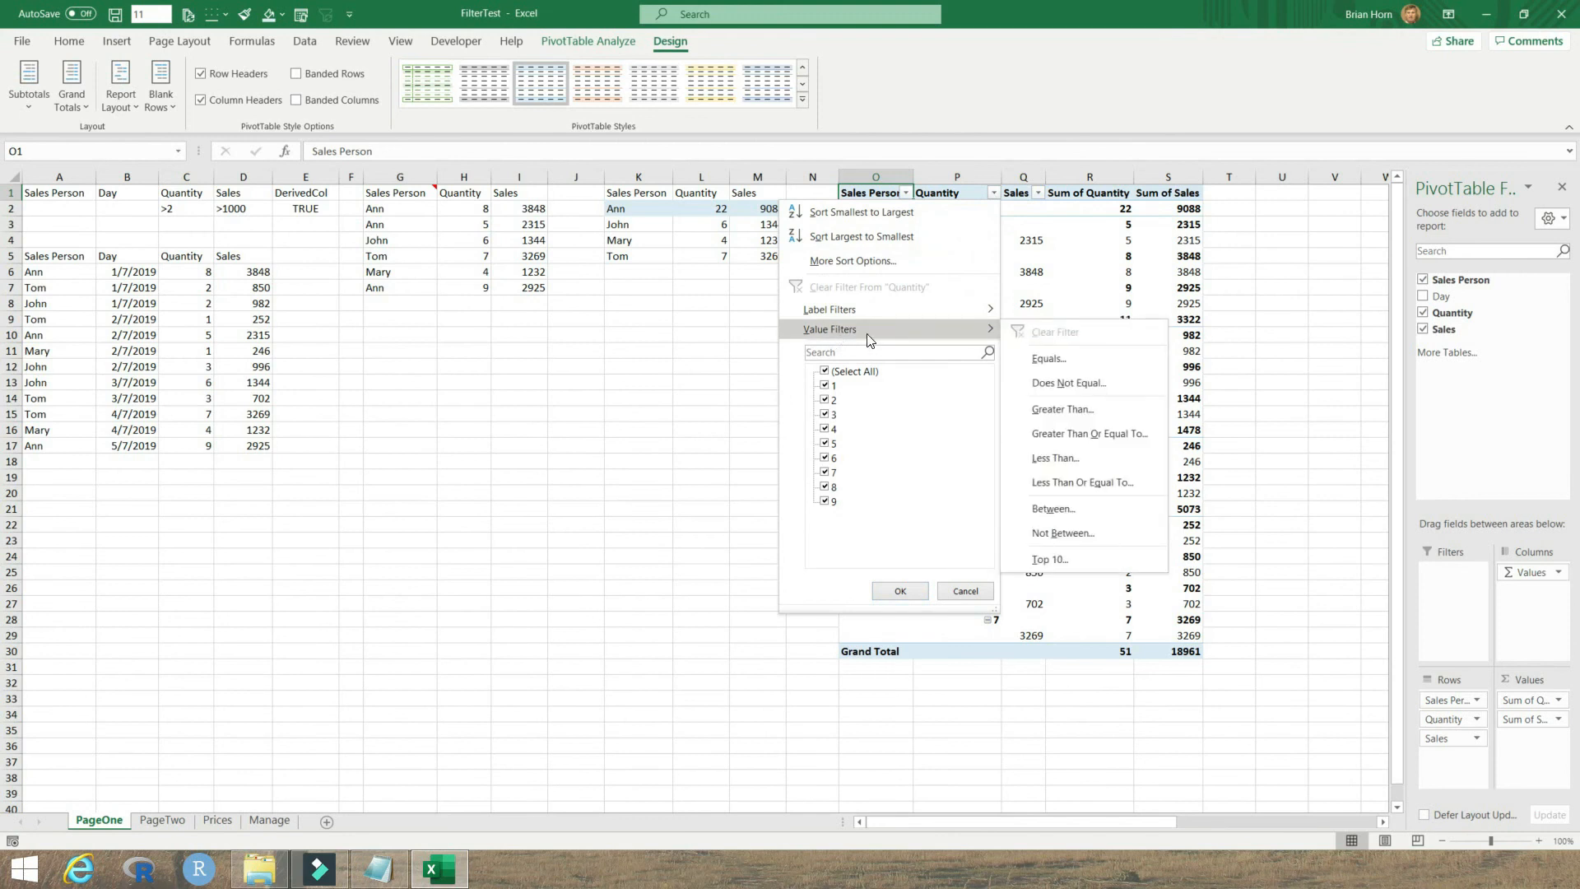
left_click(1075, 435)
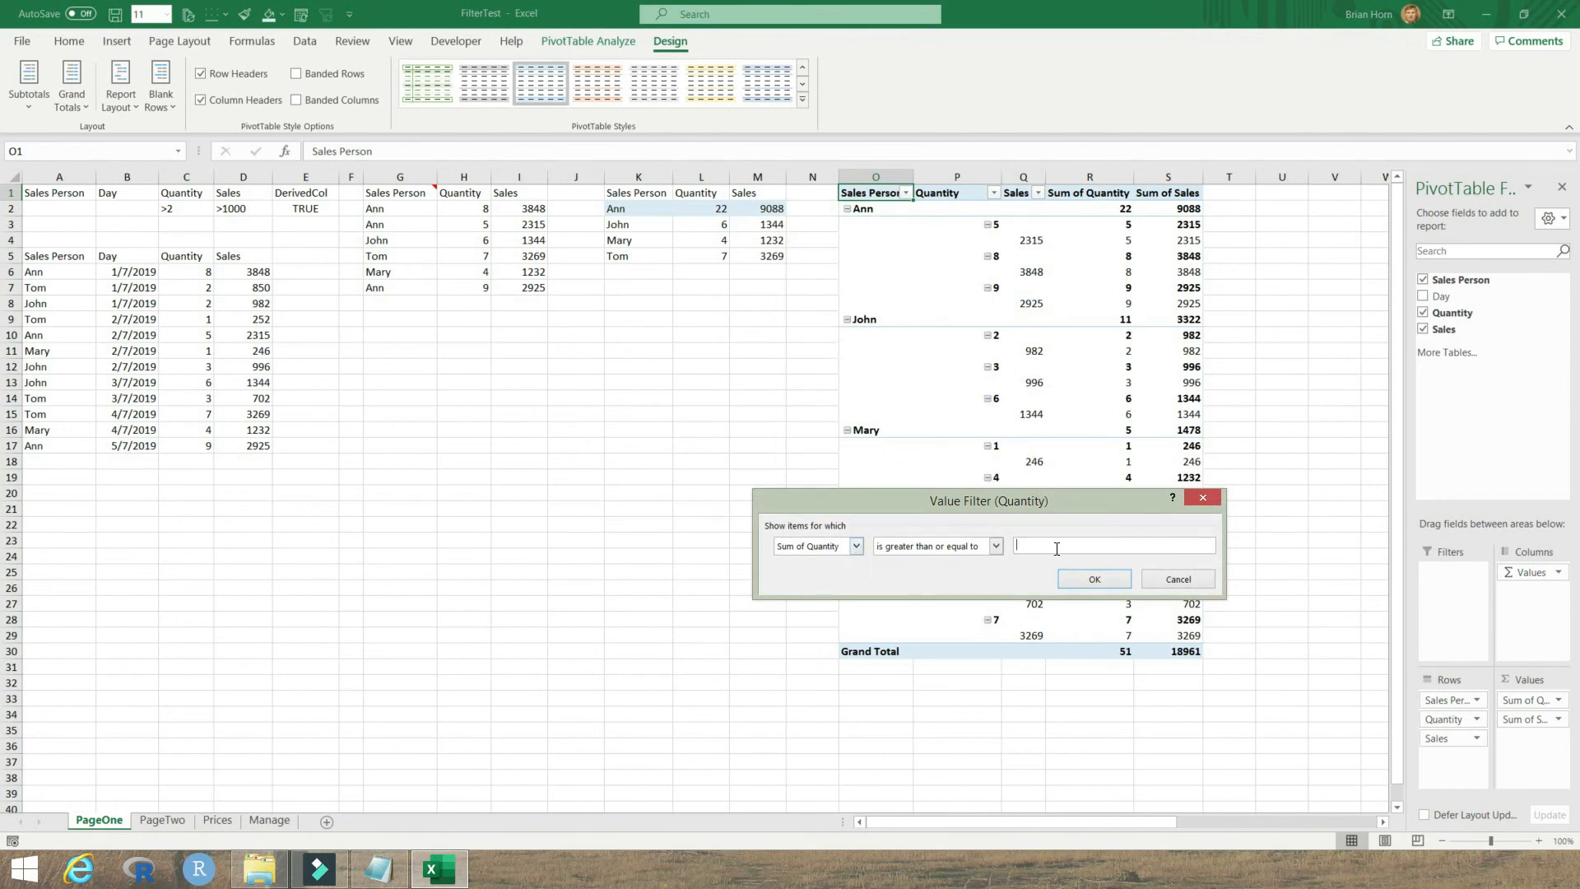
left_click(1093, 580)
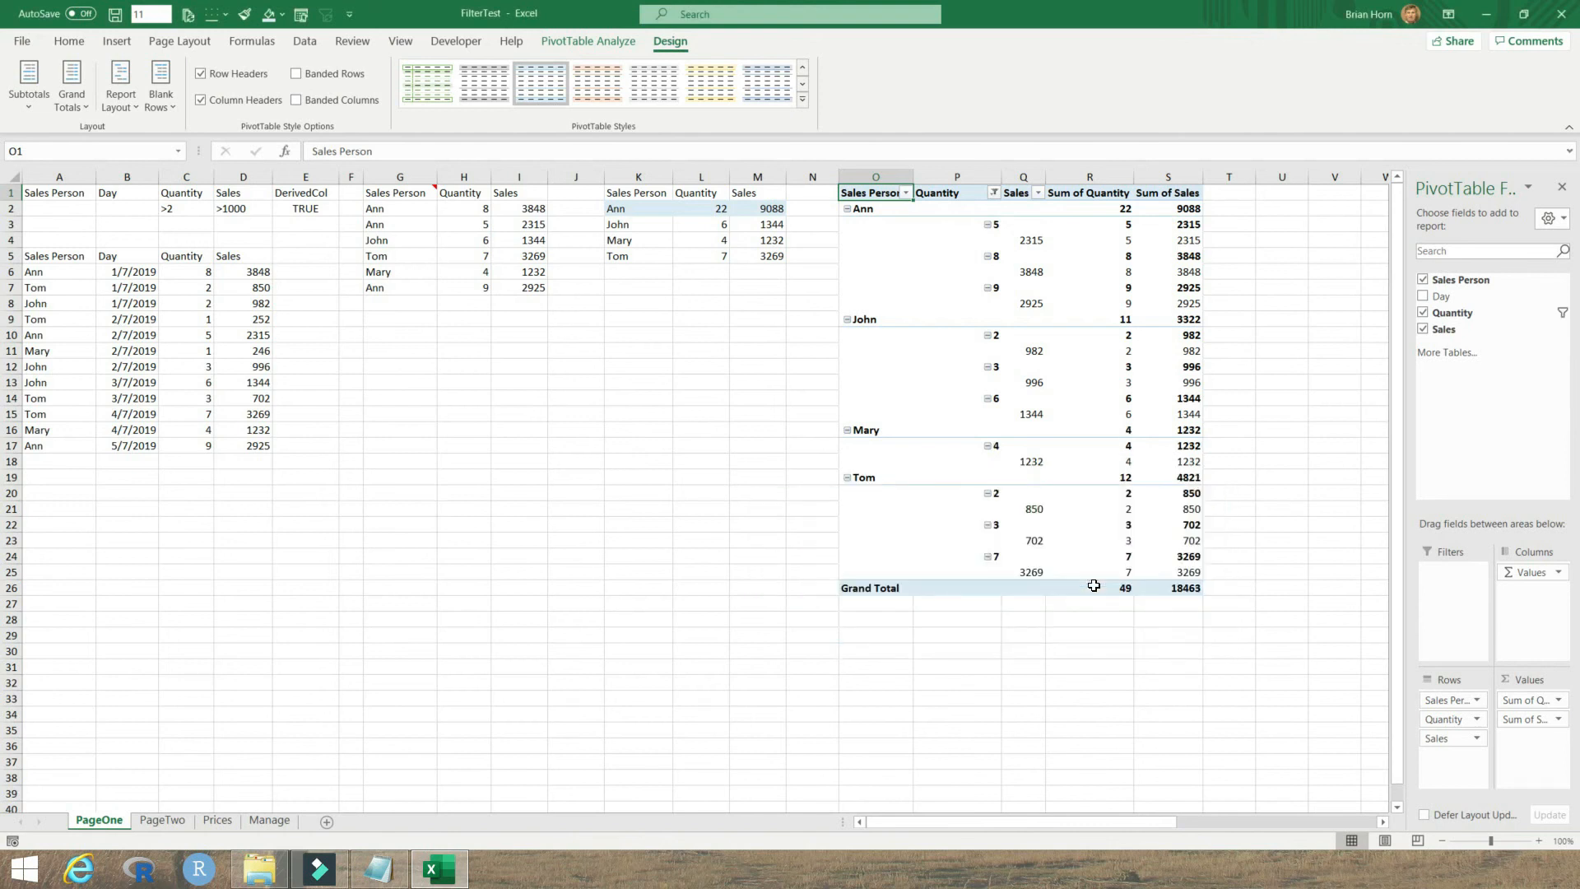
Filter the PivotTable's Sales field to items whose Sum of Sales is greater than or equal to 1000
left_click(1037, 194)
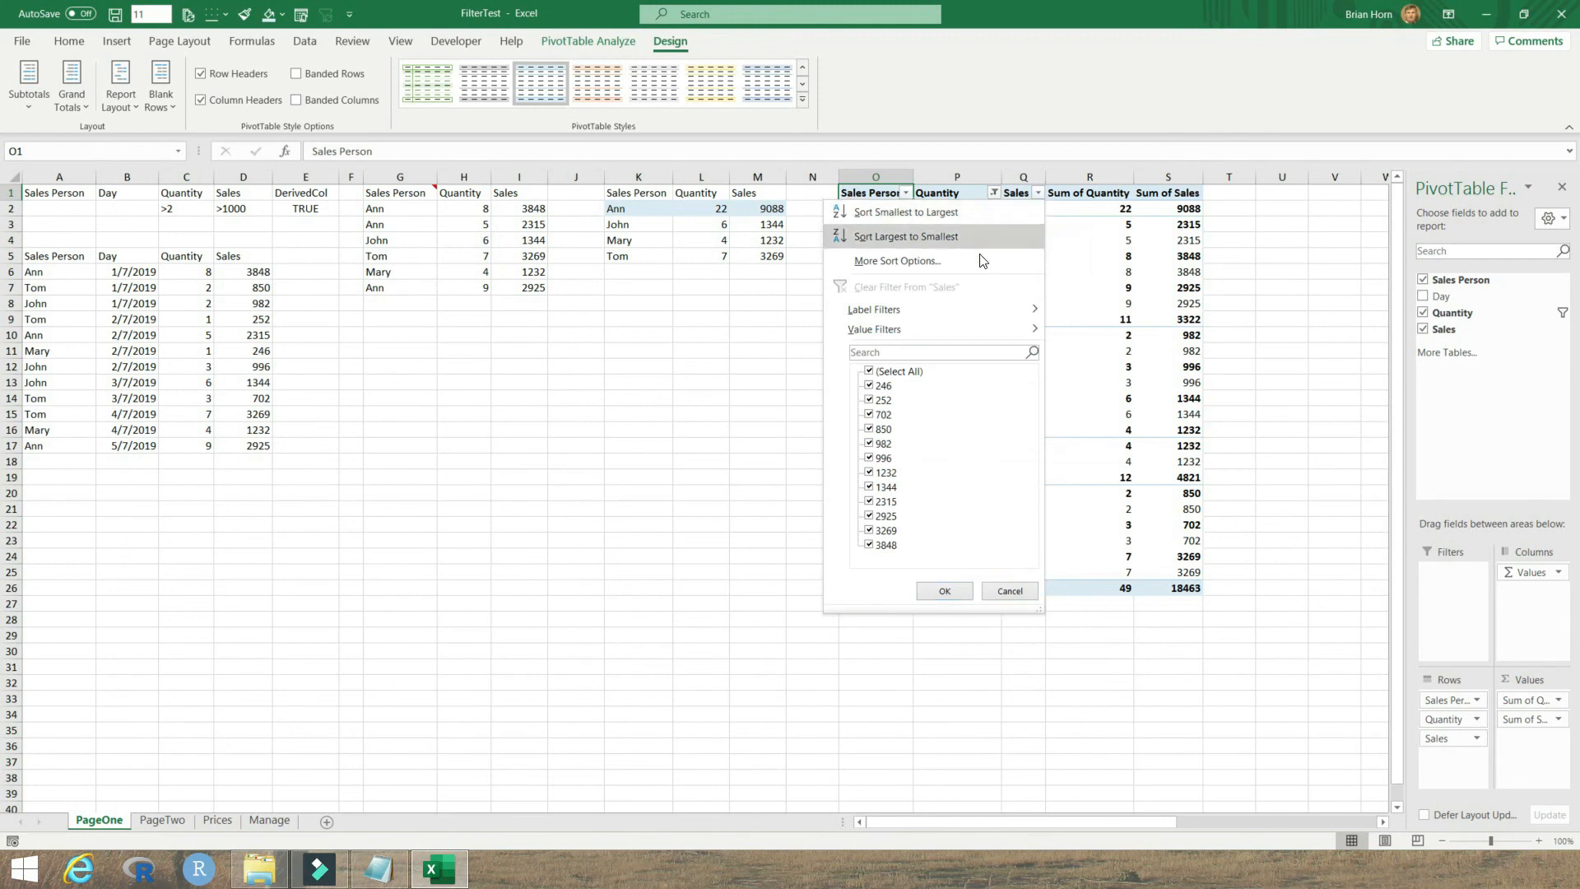
mouse_move(911, 330)
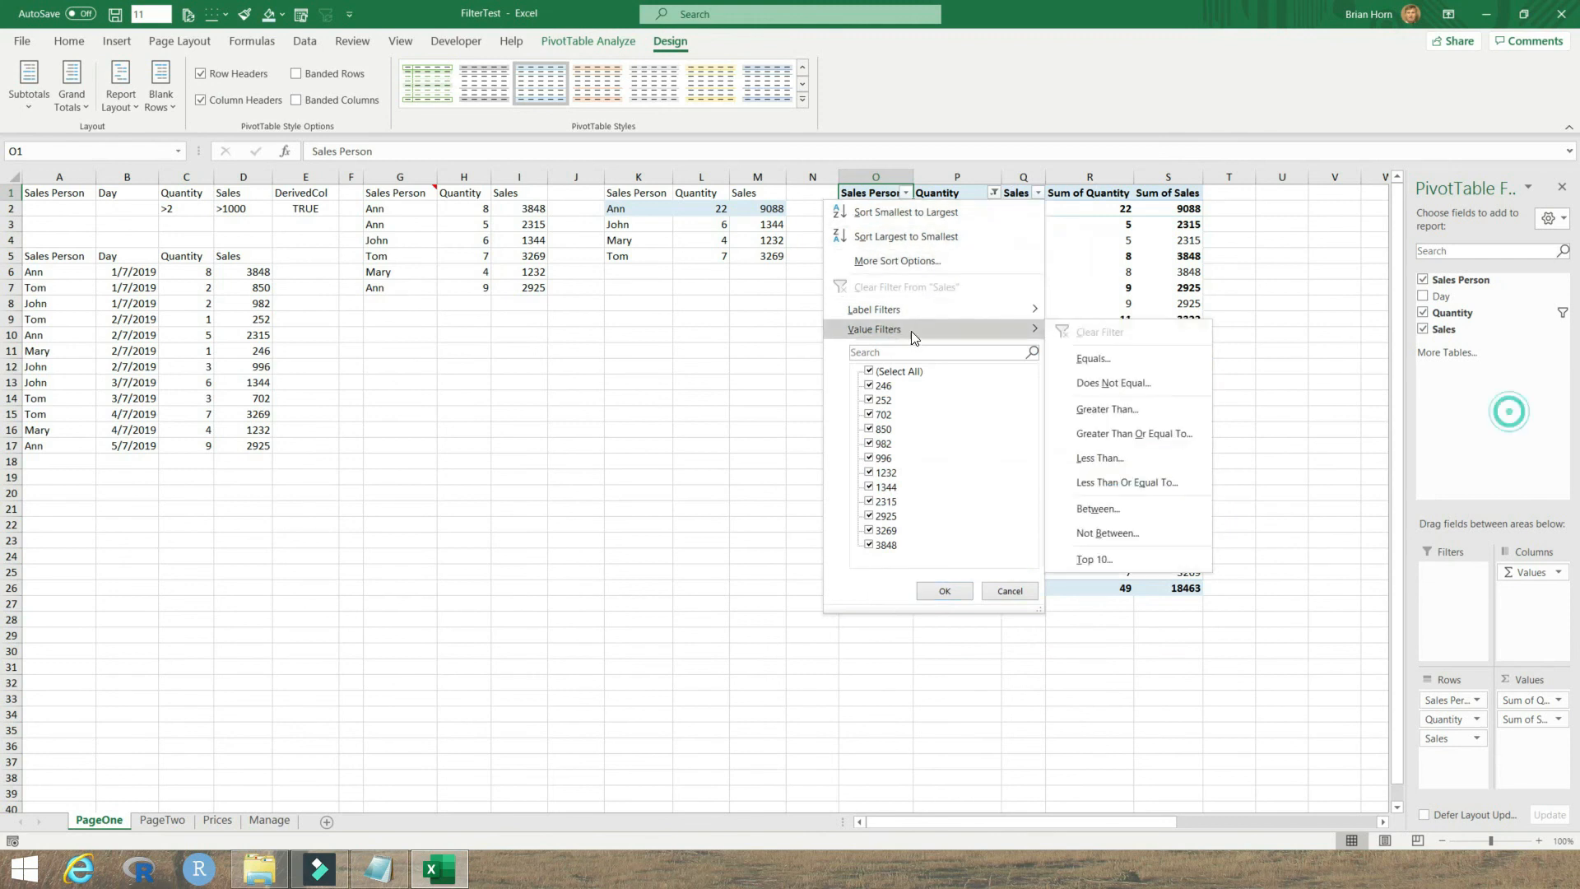
left_click(1128, 433)
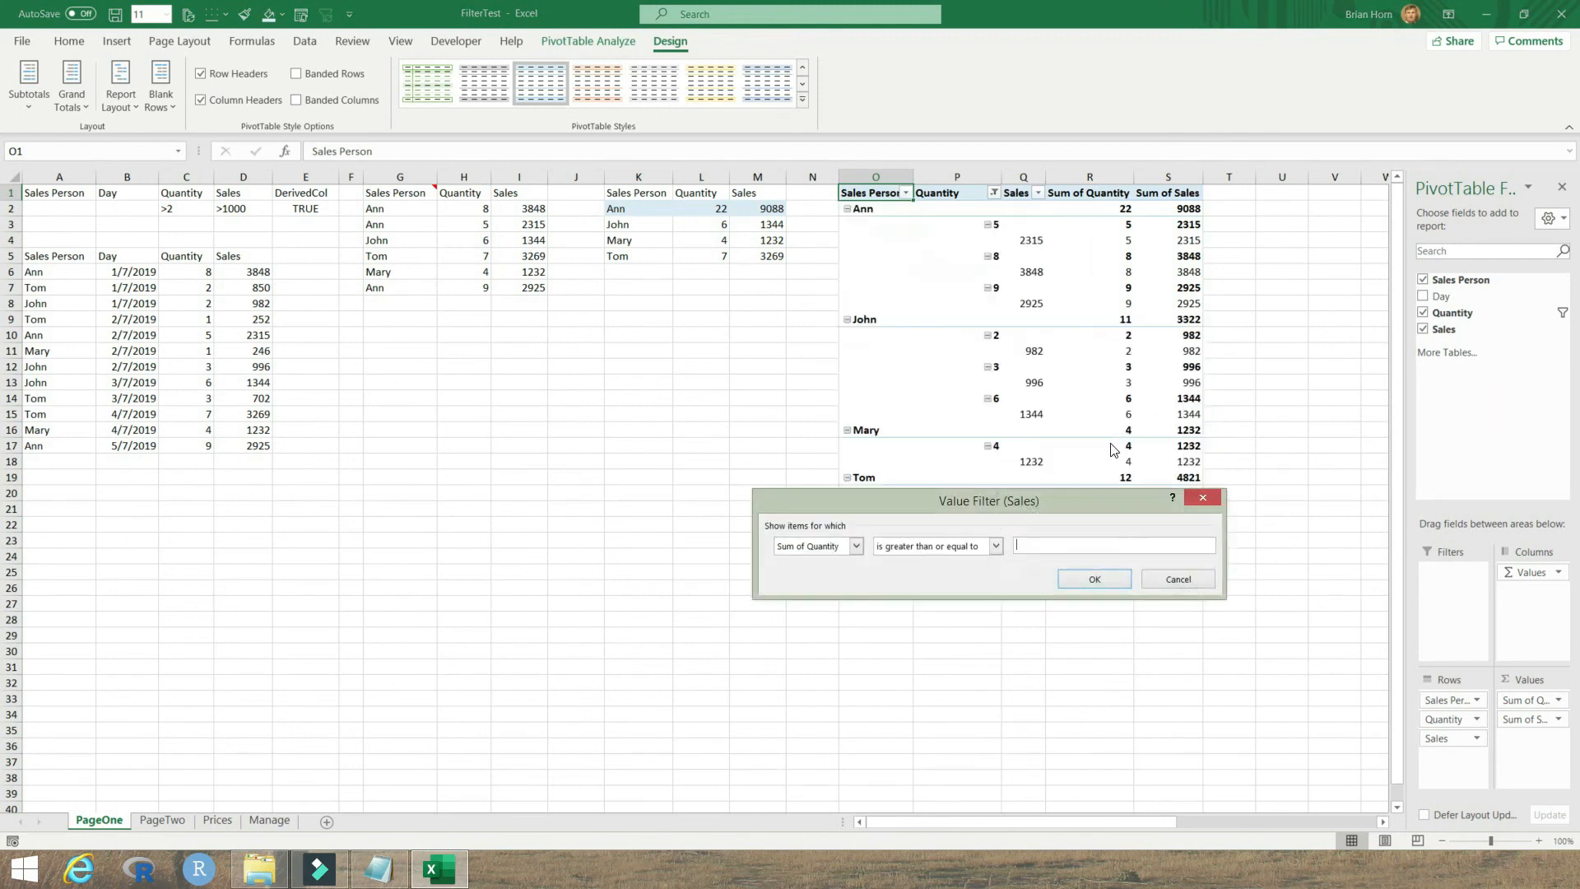
left_click(855, 546)
left_click(827, 574)
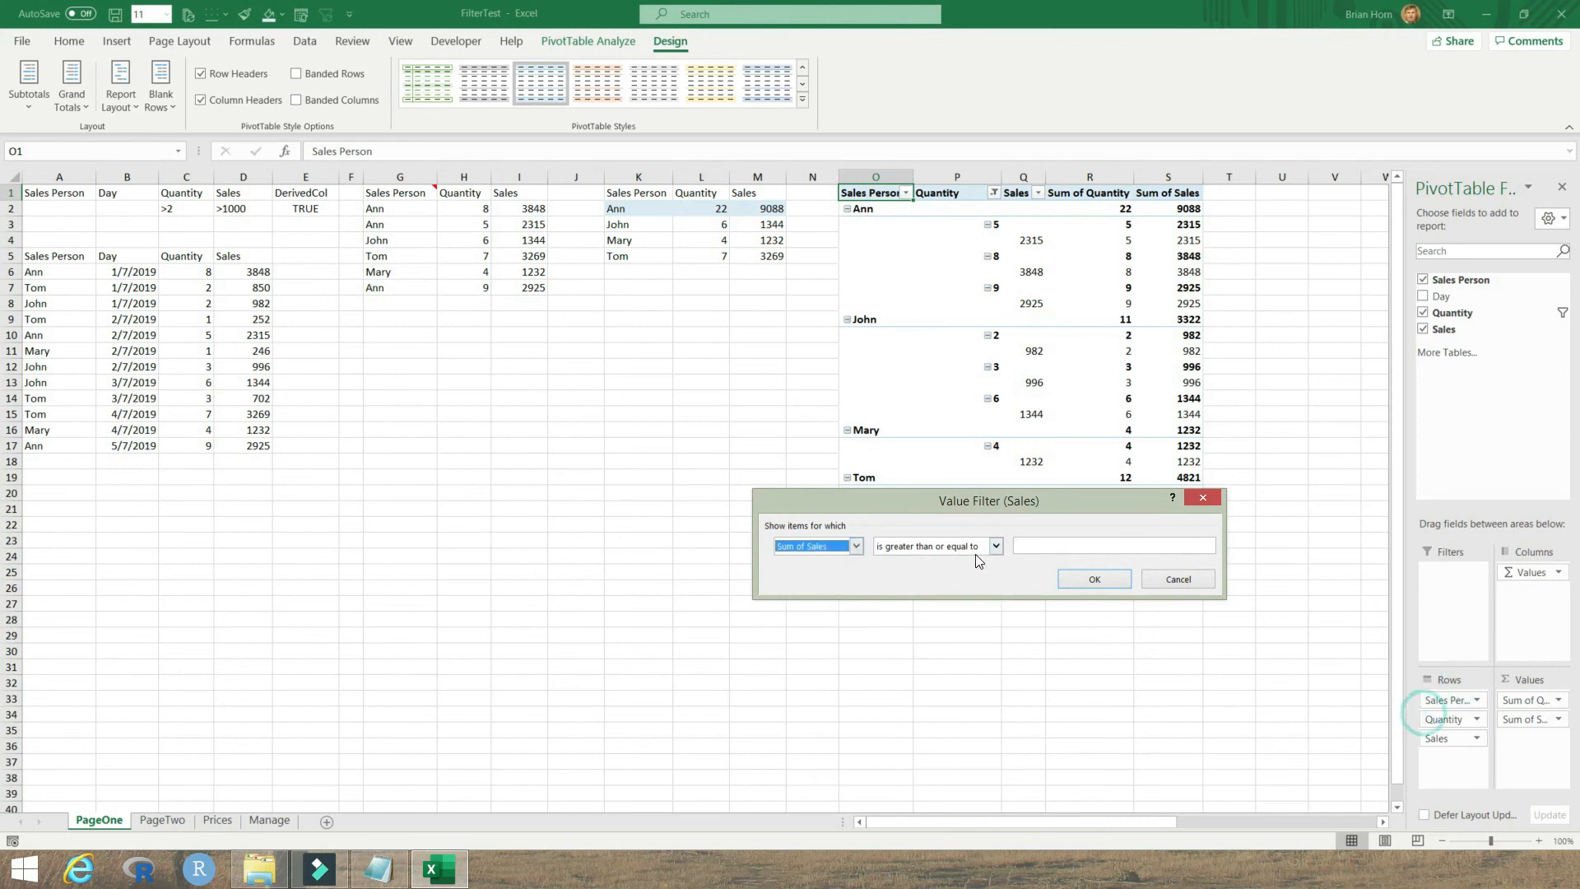
left_click(1039, 547)
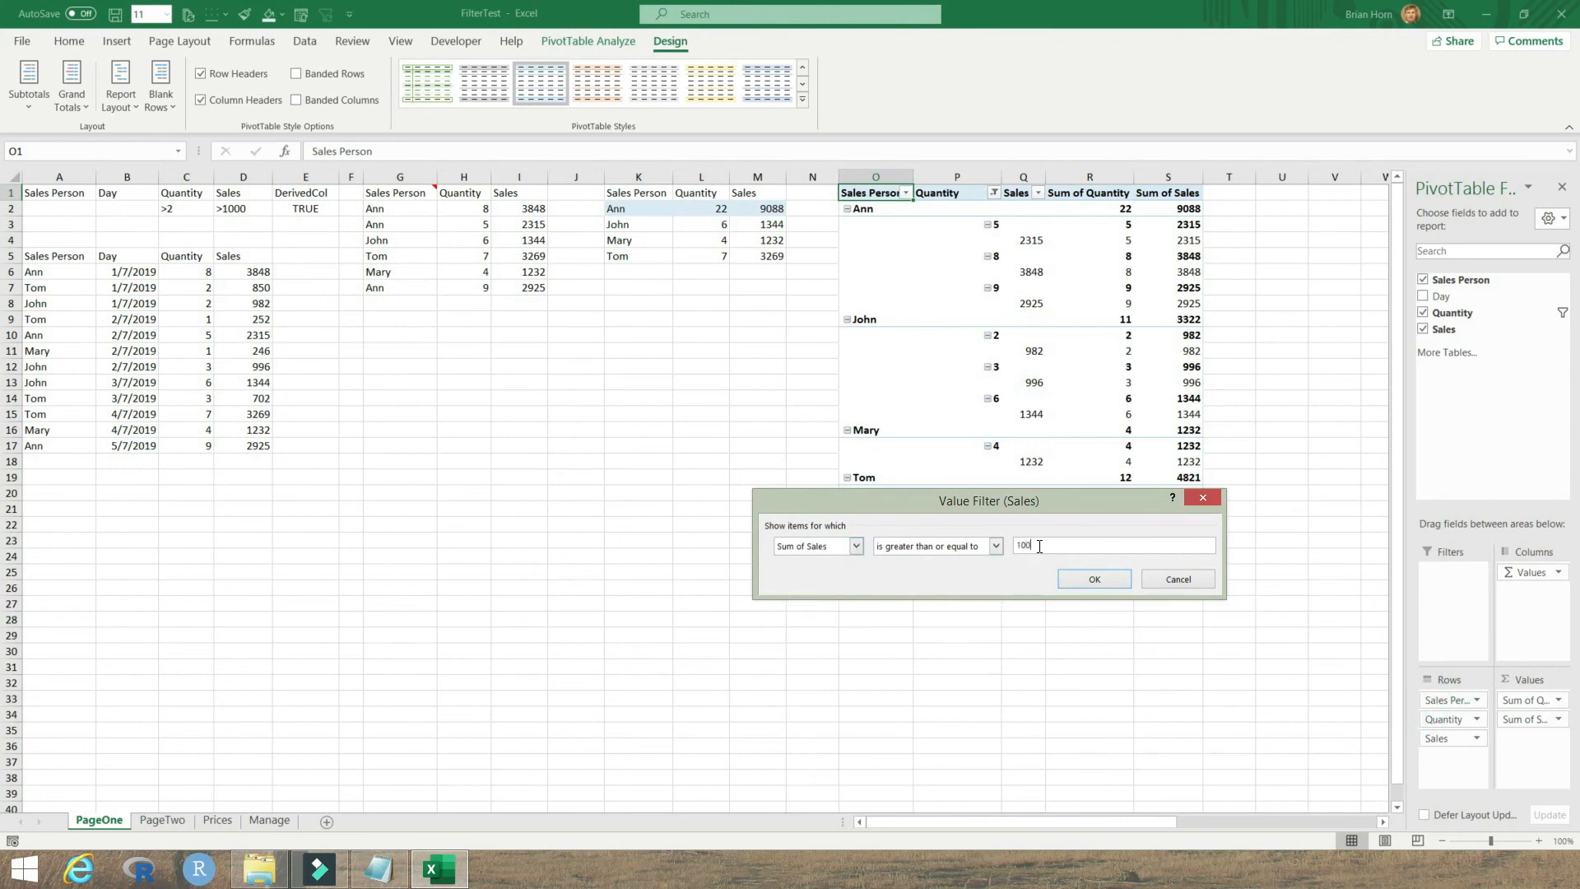
left_click(1094, 581)
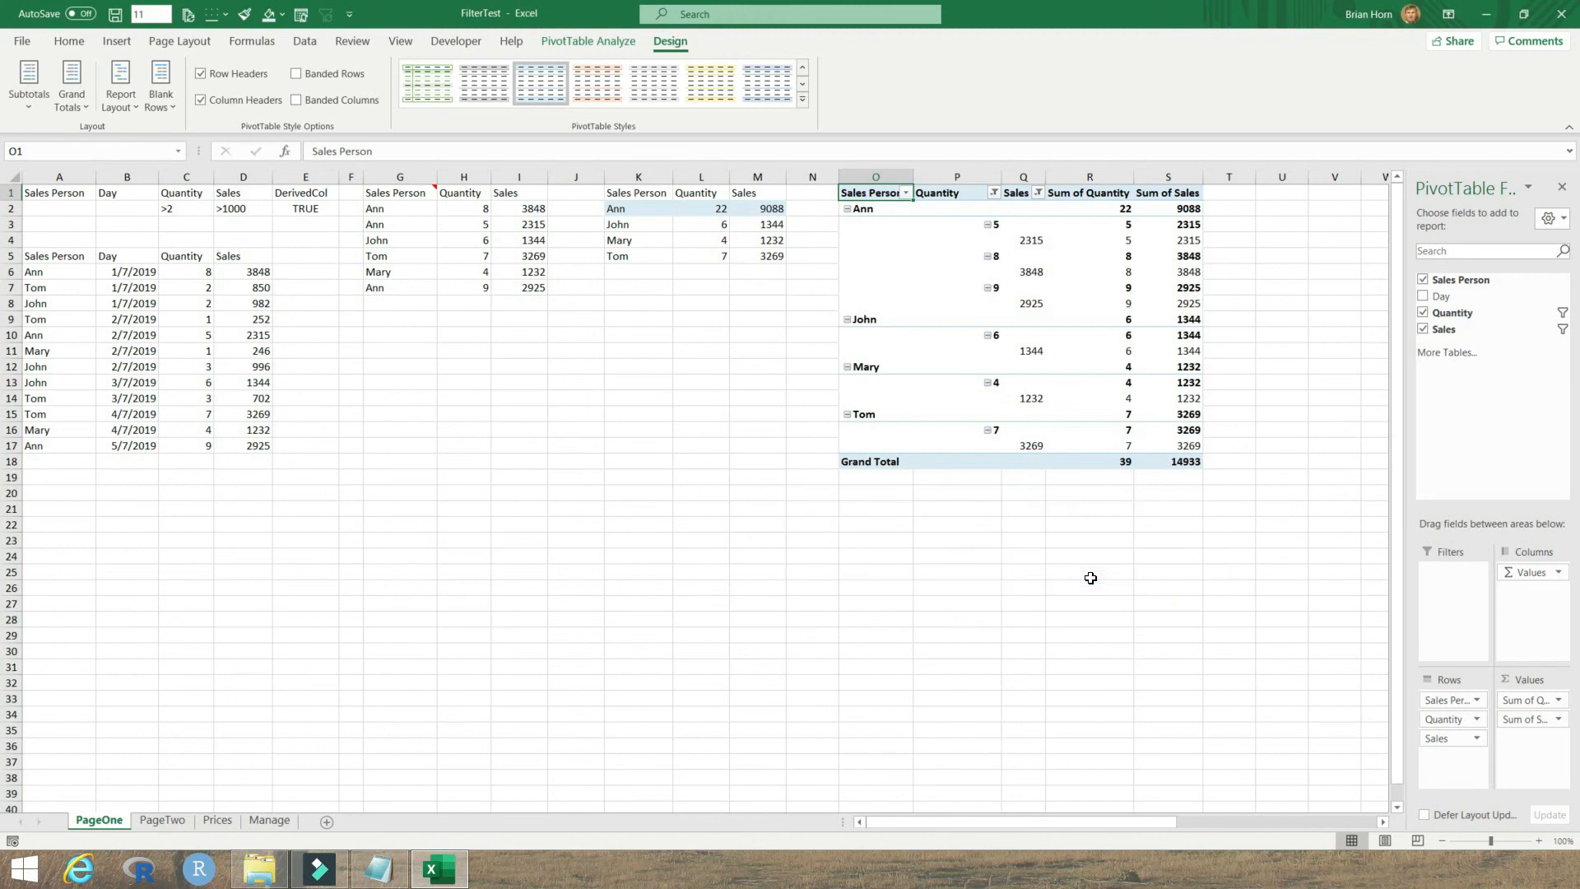
Collapse the entire Quantity field and the entire Sales field so the PivotTable shows one row per sales person
right_click(953, 195)
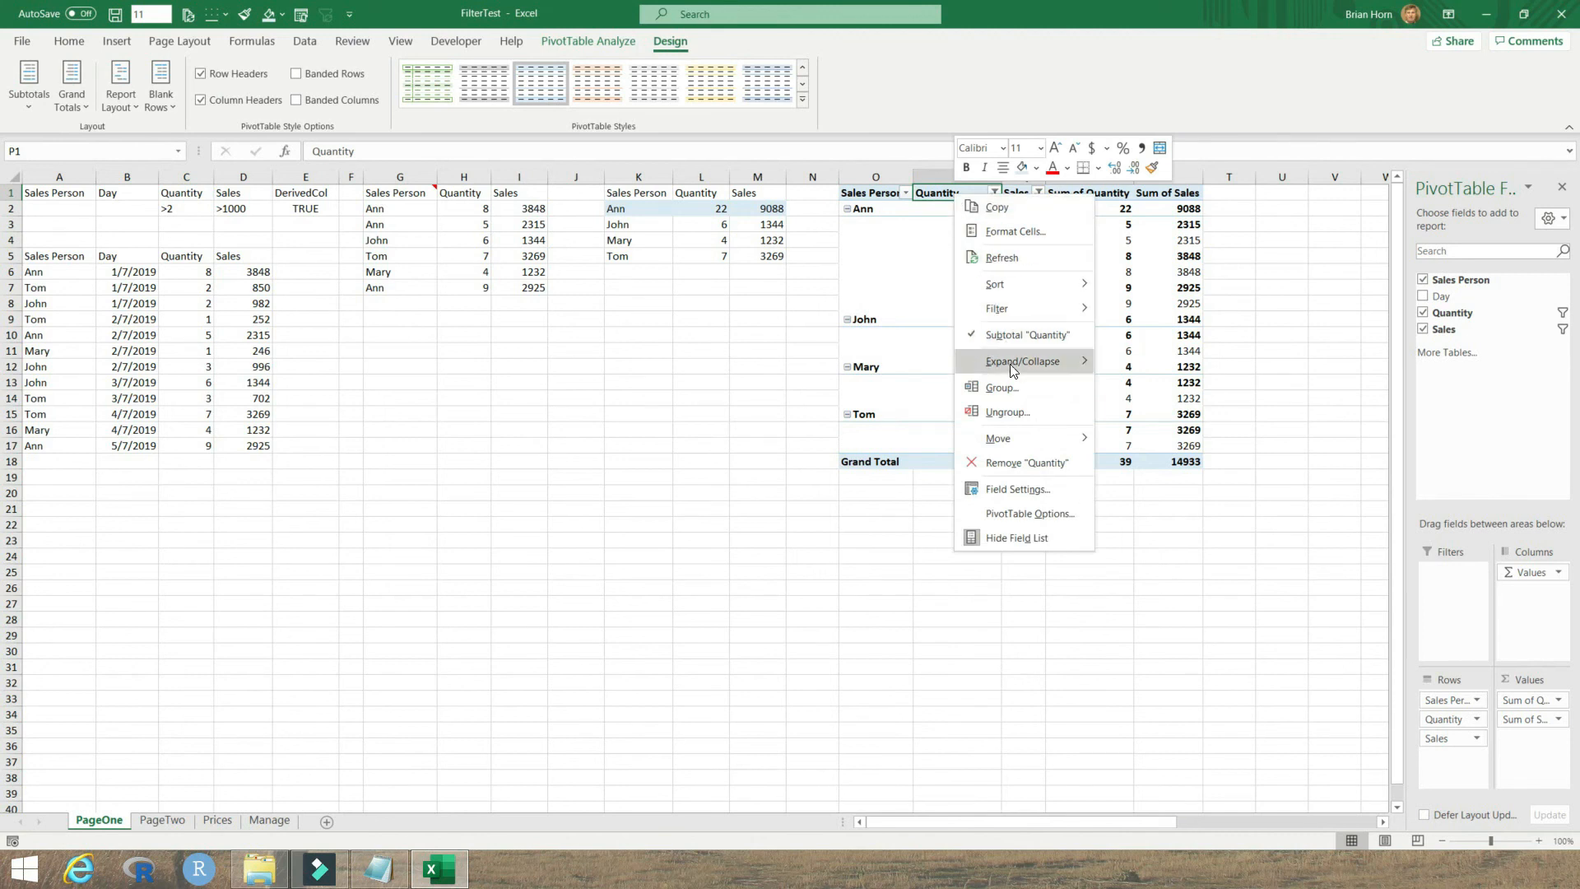
mouse_move(1028, 368)
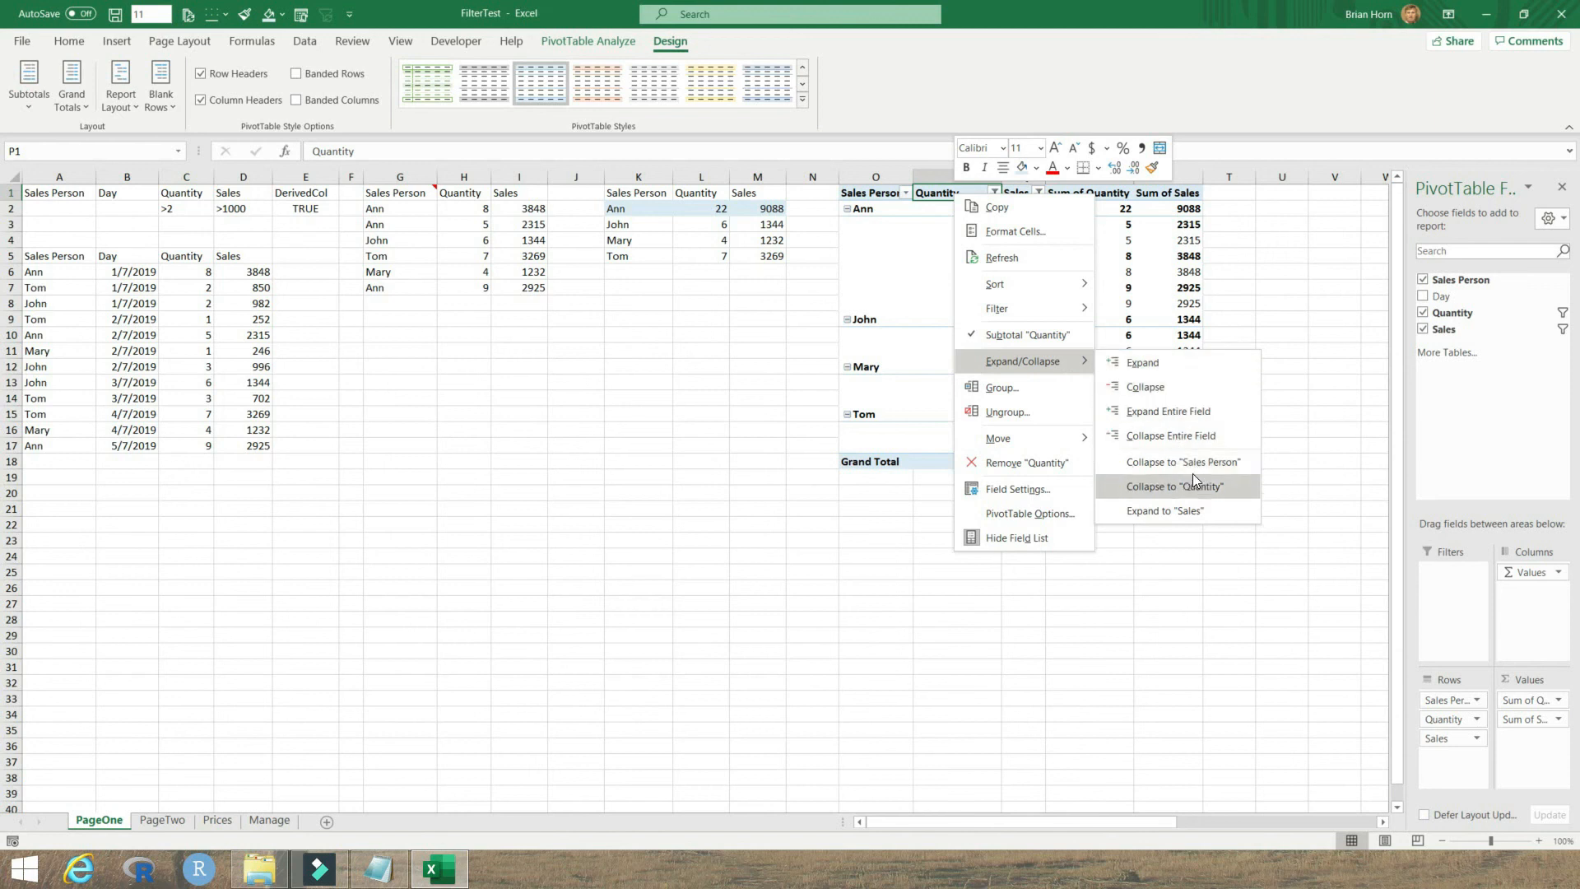
left_click(1192, 437)
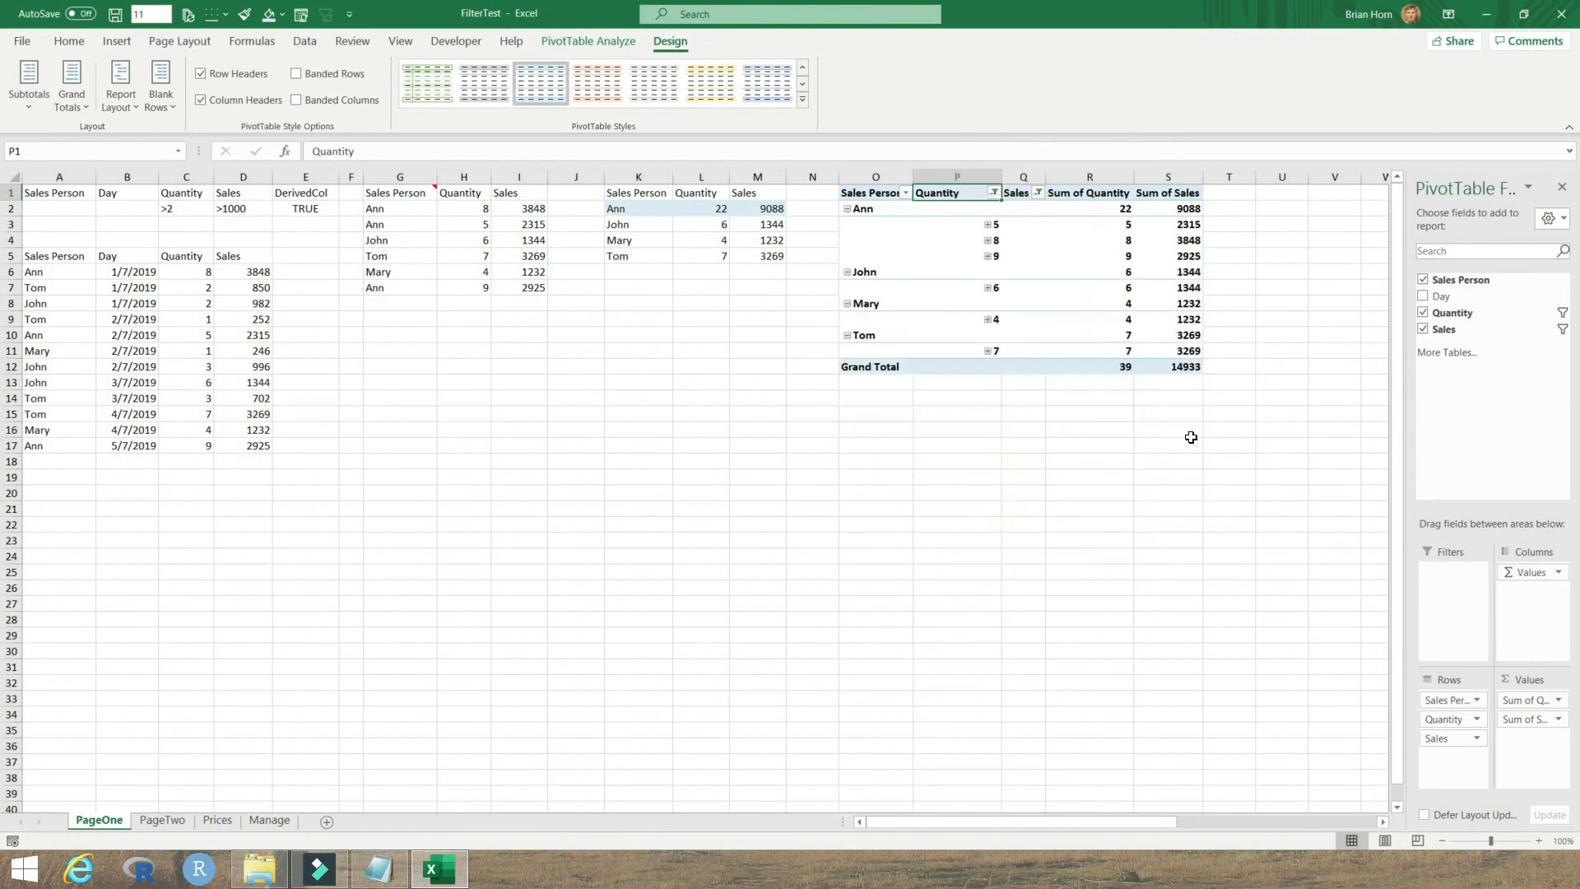
left_click(1020, 196)
right_click(1024, 199)
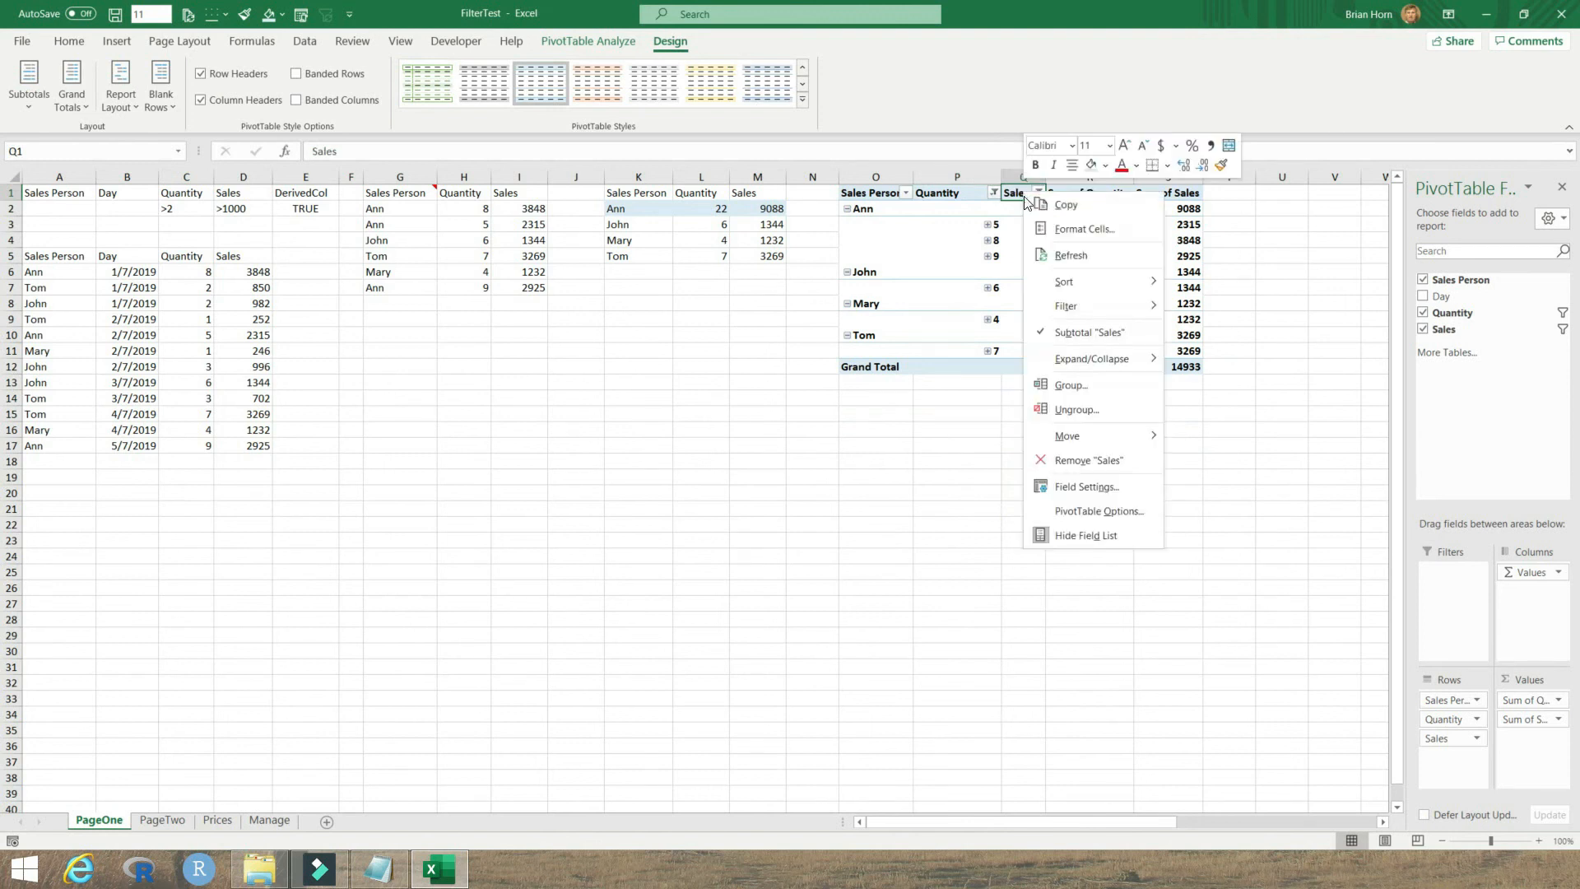
mouse_move(1094, 359)
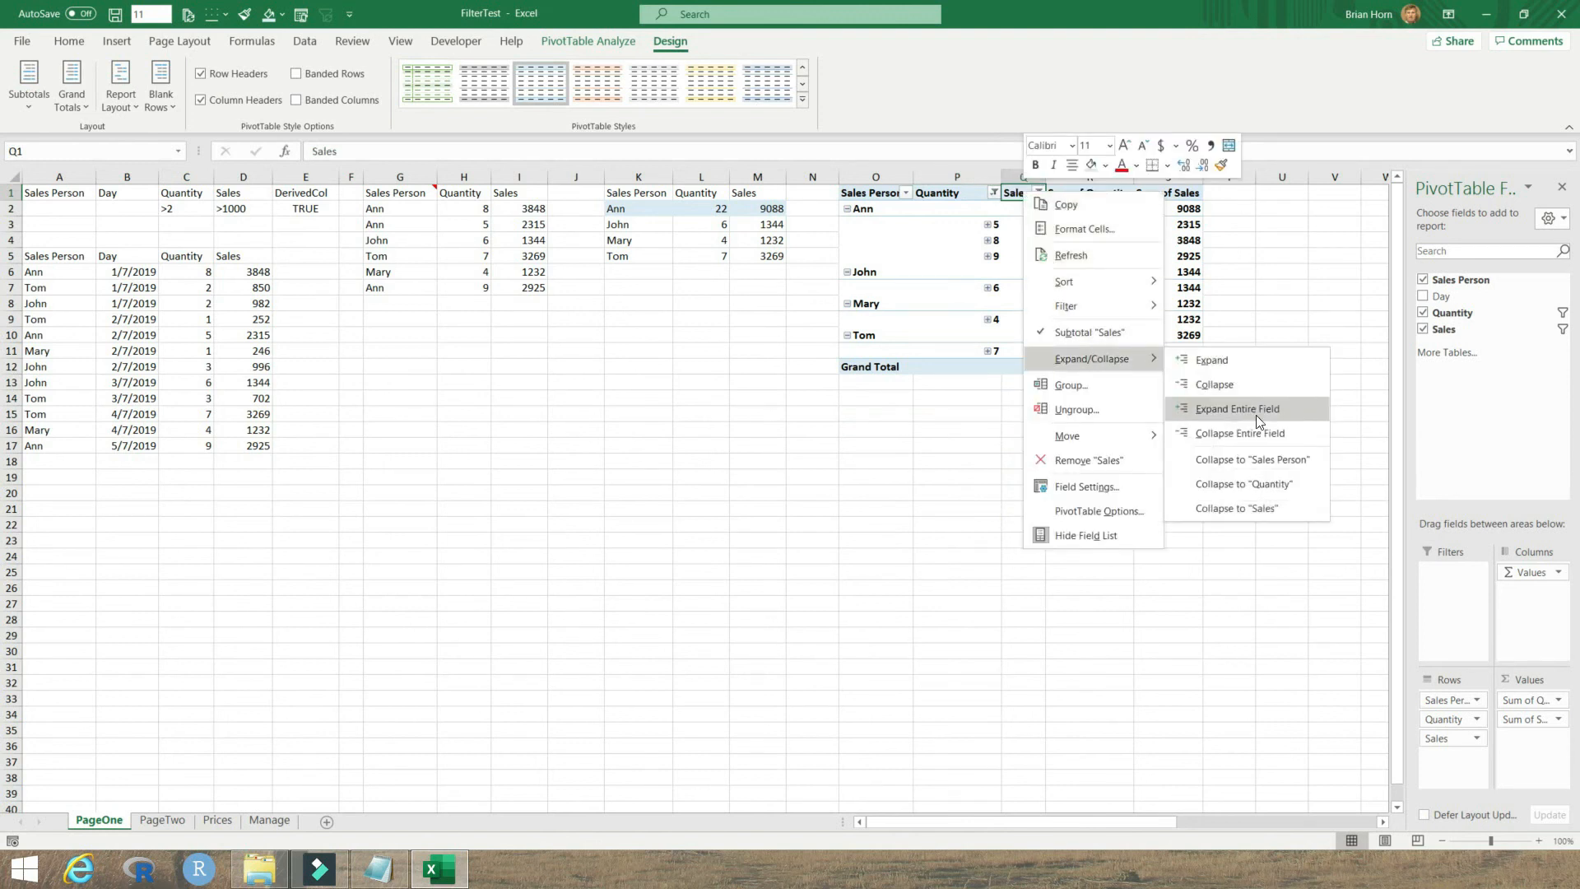
left_click(1257, 437)
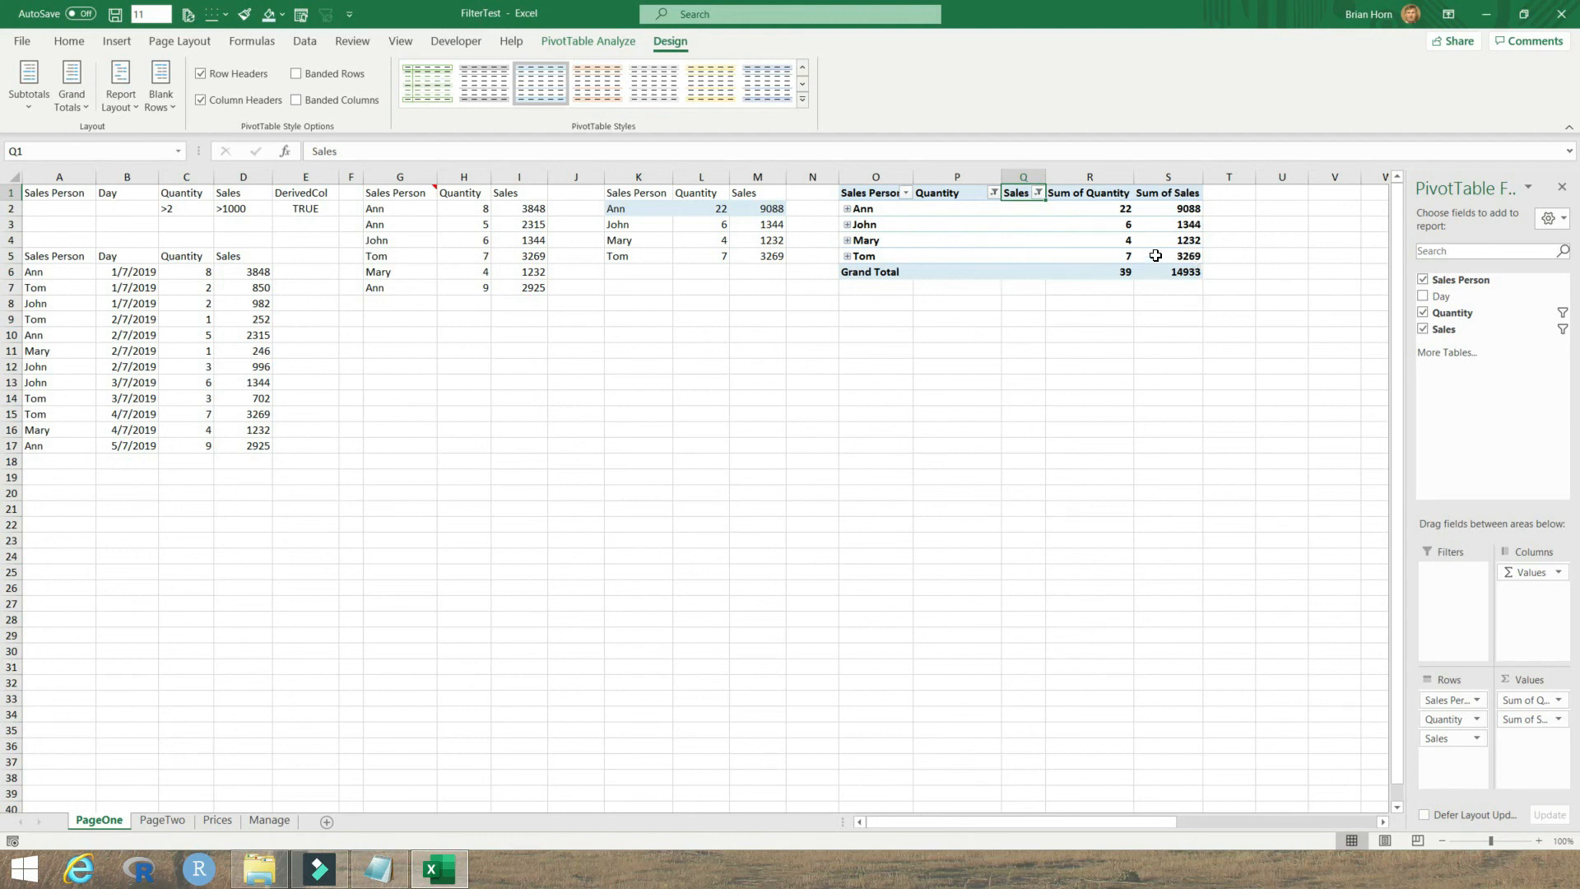
Hide columns P:Q, which hold the PivotTable's Quantity and Sales row fields
mouse_move(1124, 237)
left_click_drag(955, 177, 1017, 179)
right_click(1017, 180)
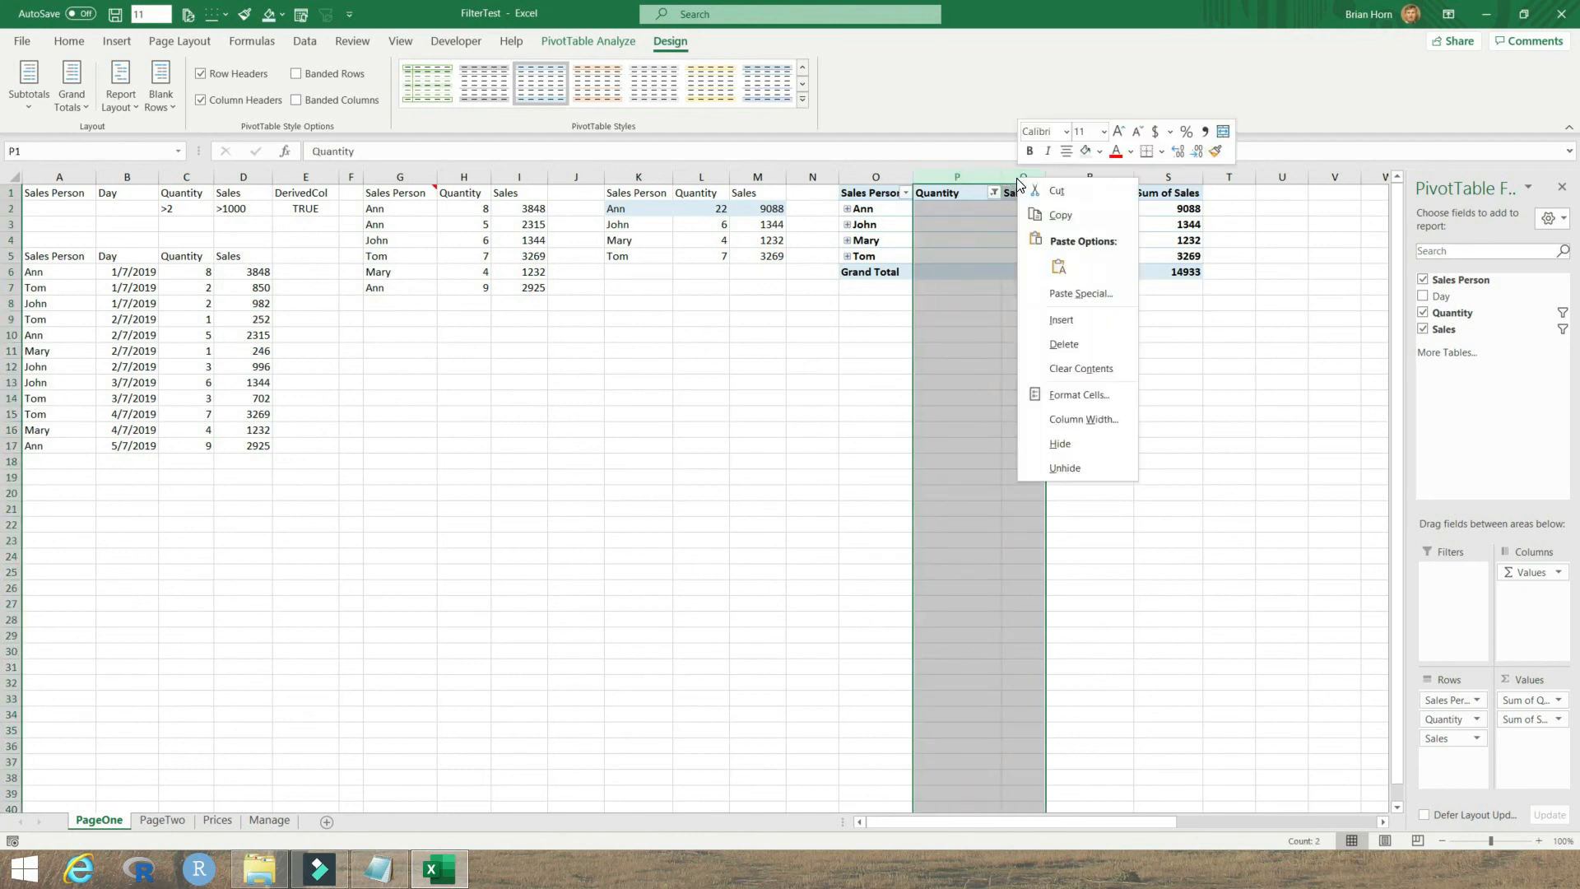
left_click(1071, 447)
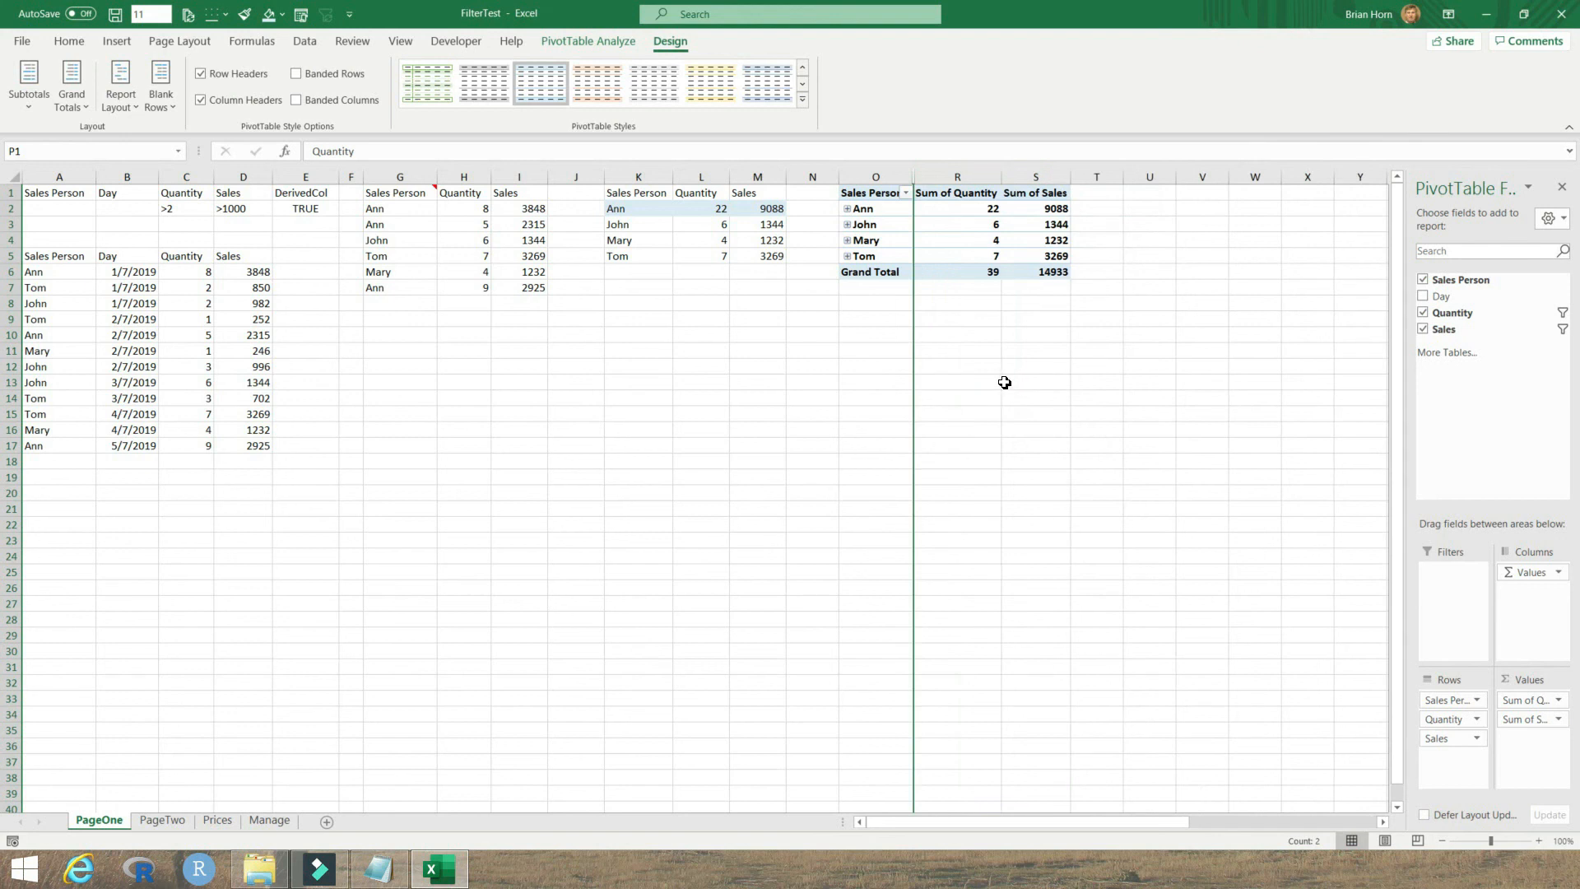
left_click(1007, 332)
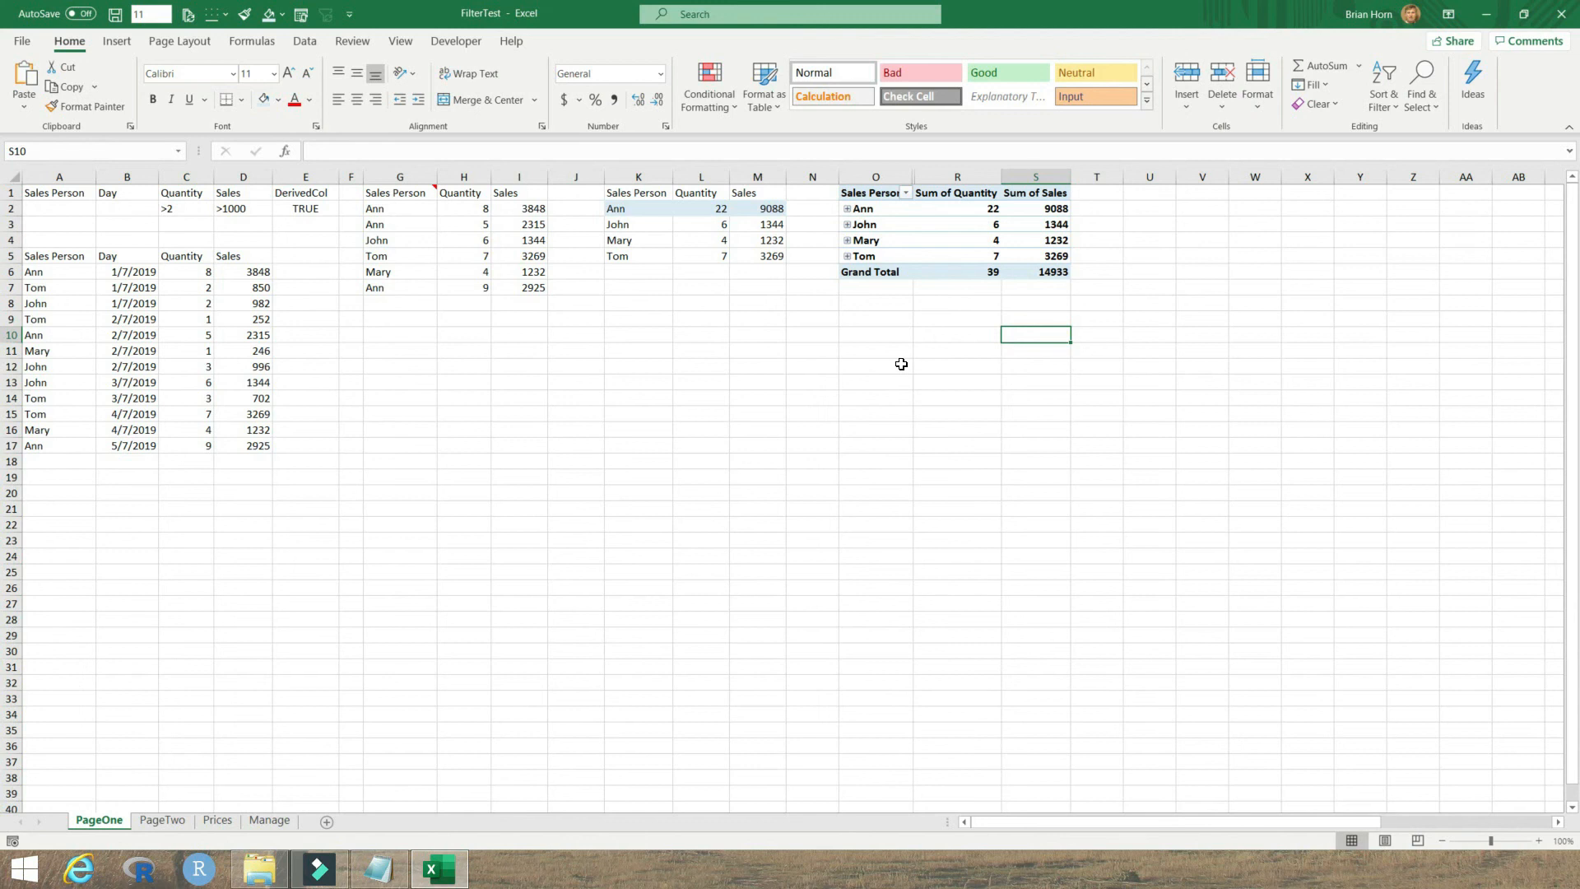
Examine the SUMPRODUCT formula in L2 alongside the PivotTable's results
left_click(699, 214)
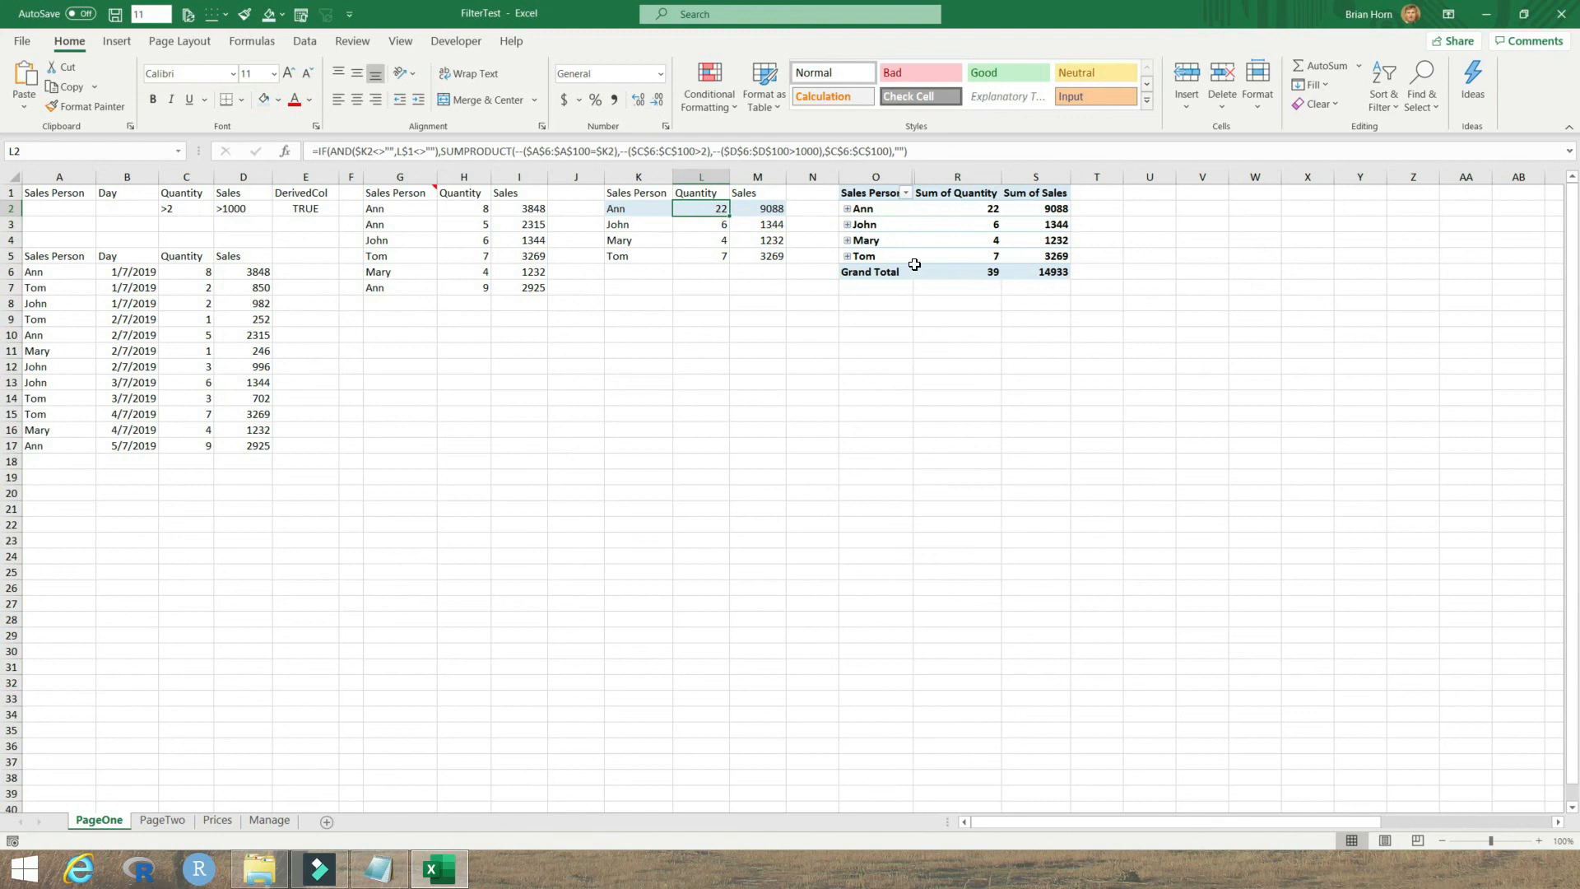
mouse_move(914, 264)
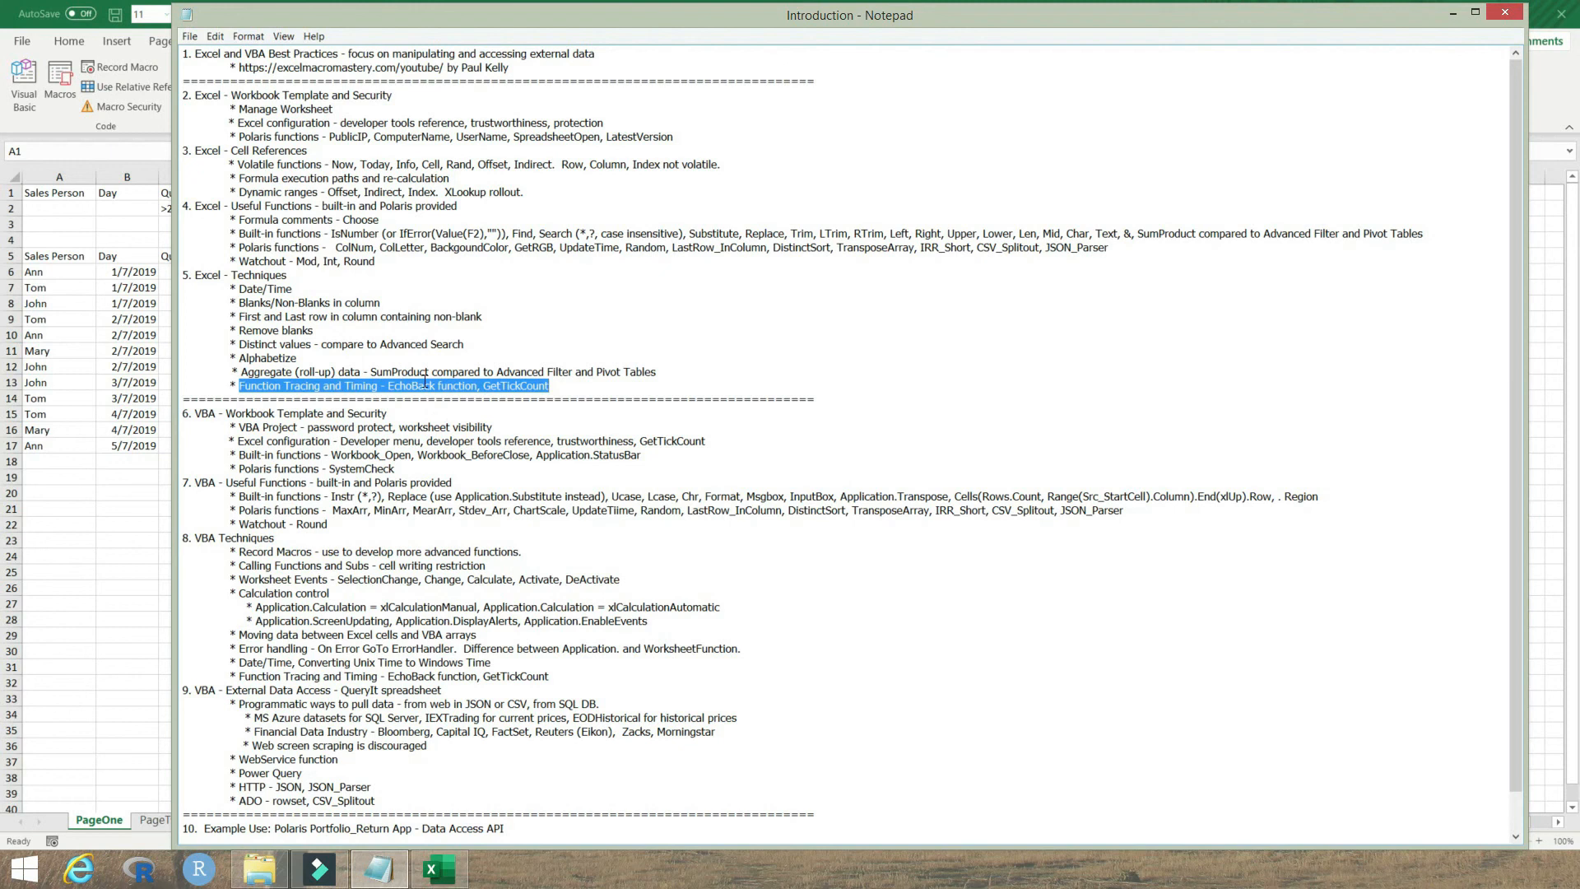
Switch back to the Excel workbook, add a new worksheet after PageOne and widen its column A
left_click(53, 197)
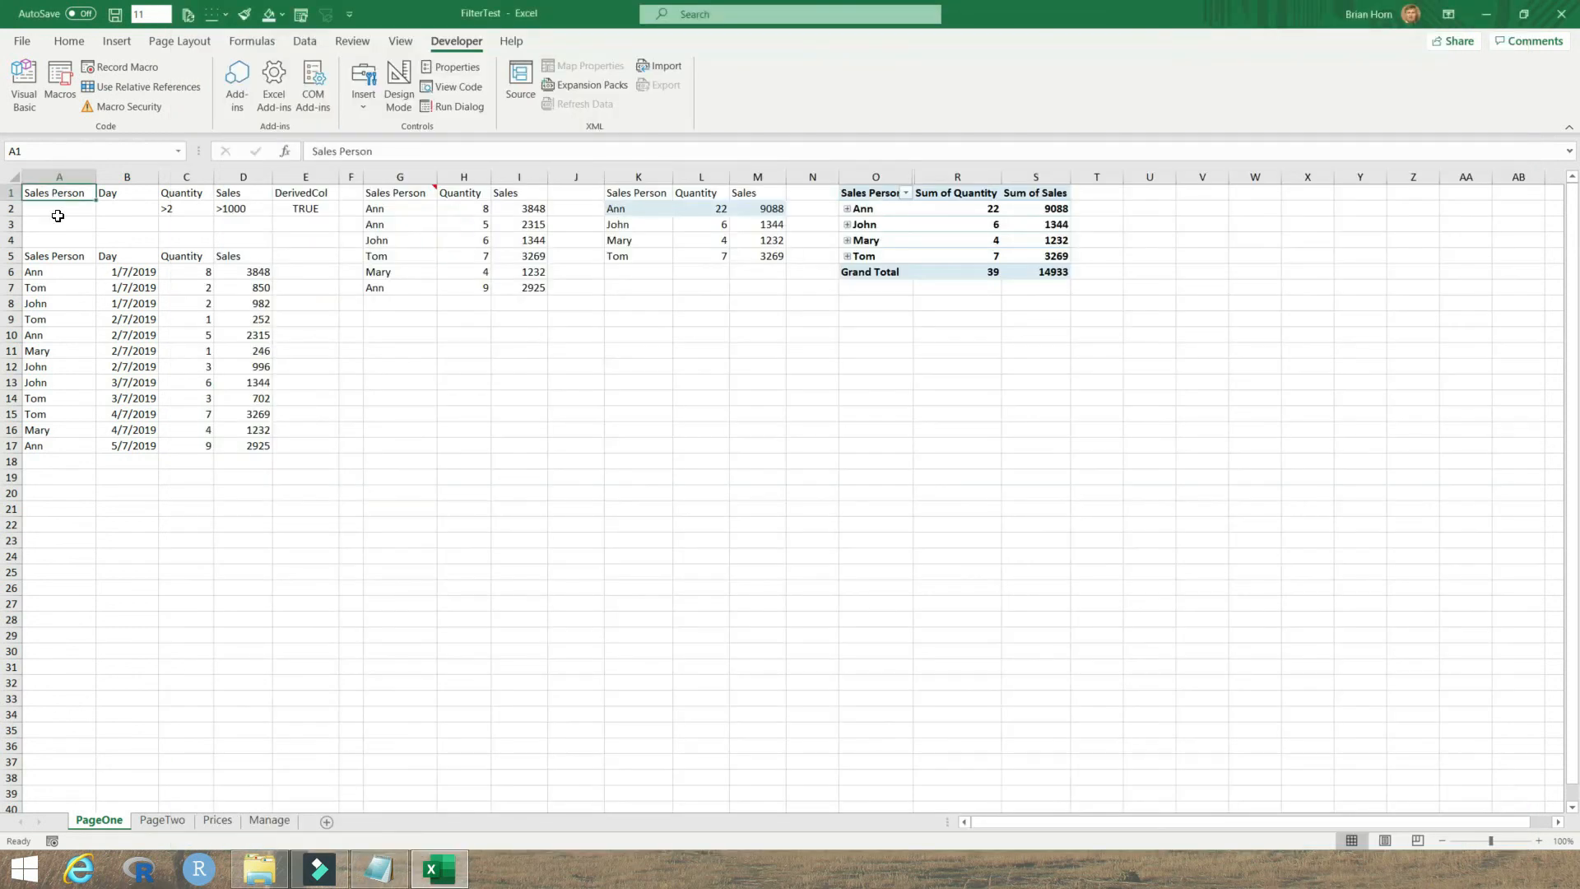
left_click(327, 821)
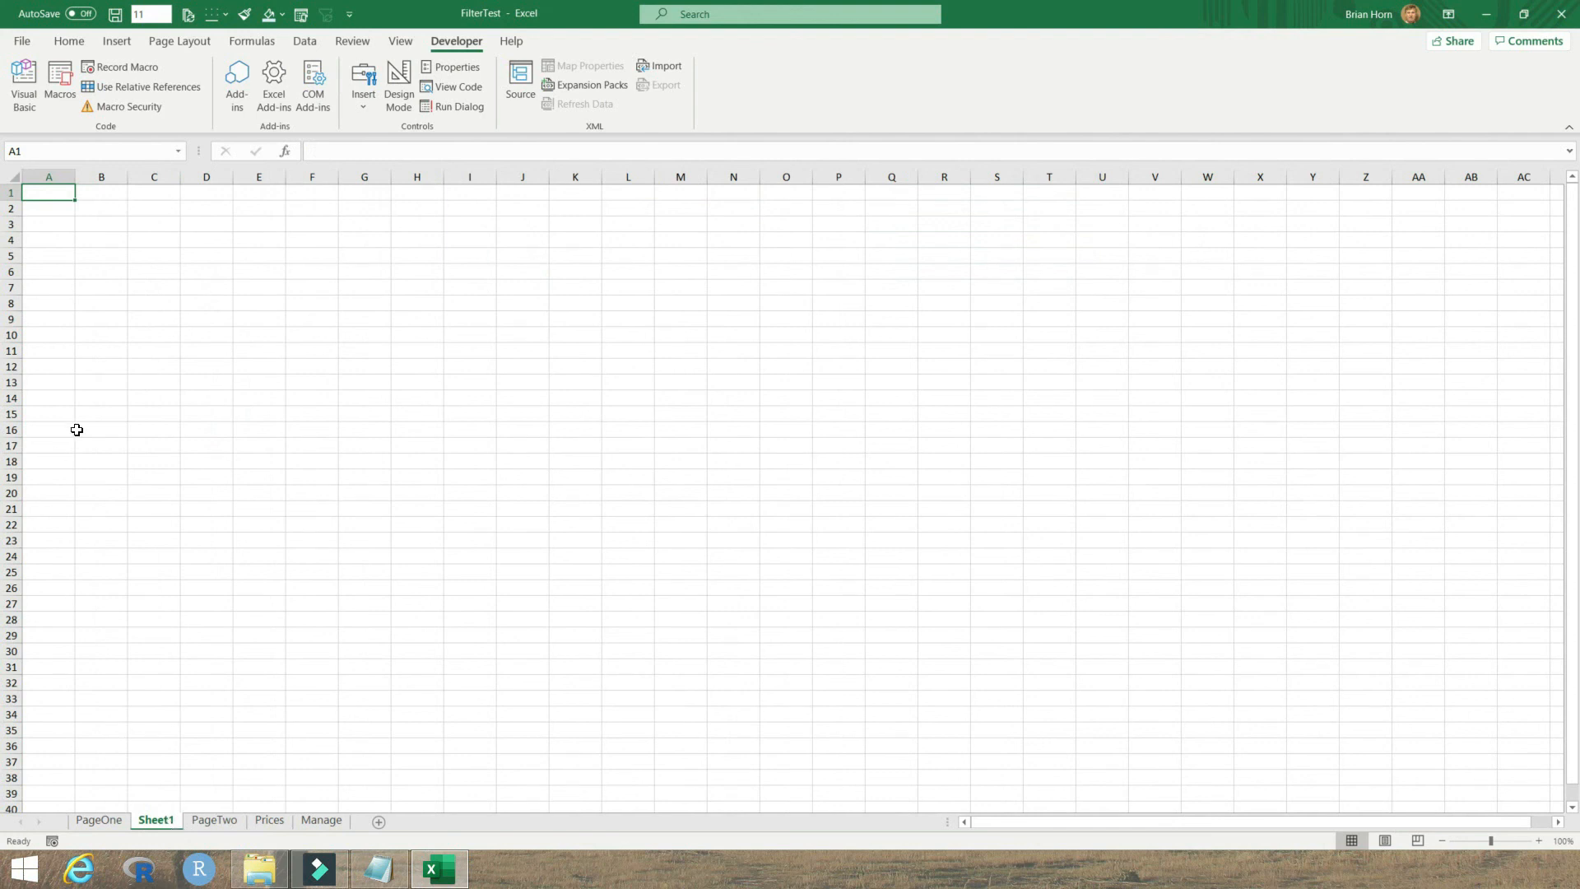
left_click_drag(75, 177, 359, 223)
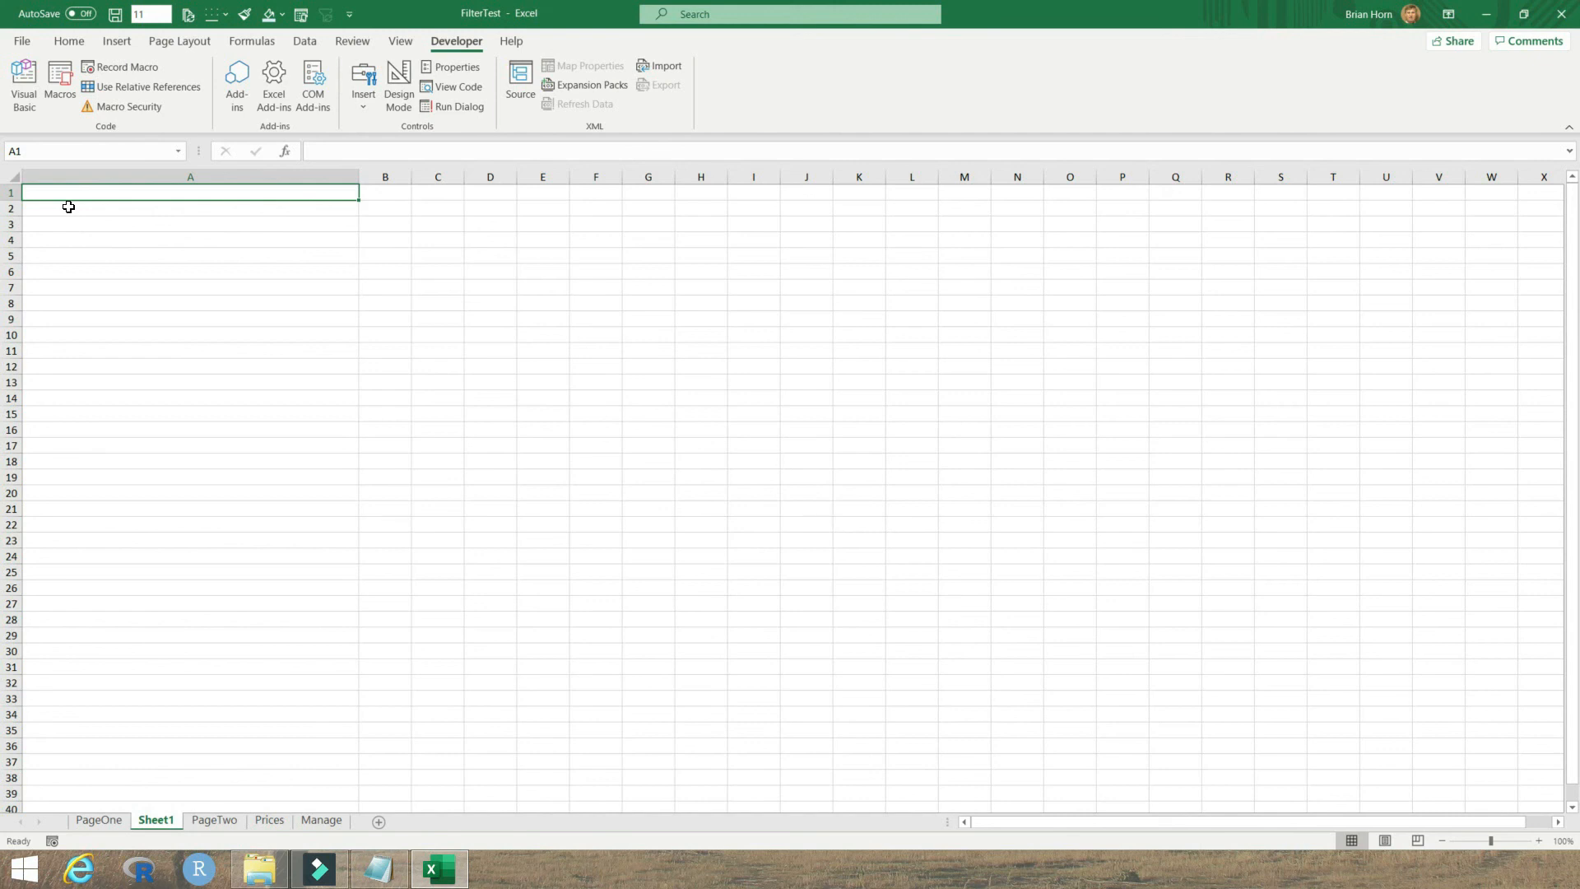
Enter the formula =GetTickCount() in cell A1 of the new worksheet
type("=g")
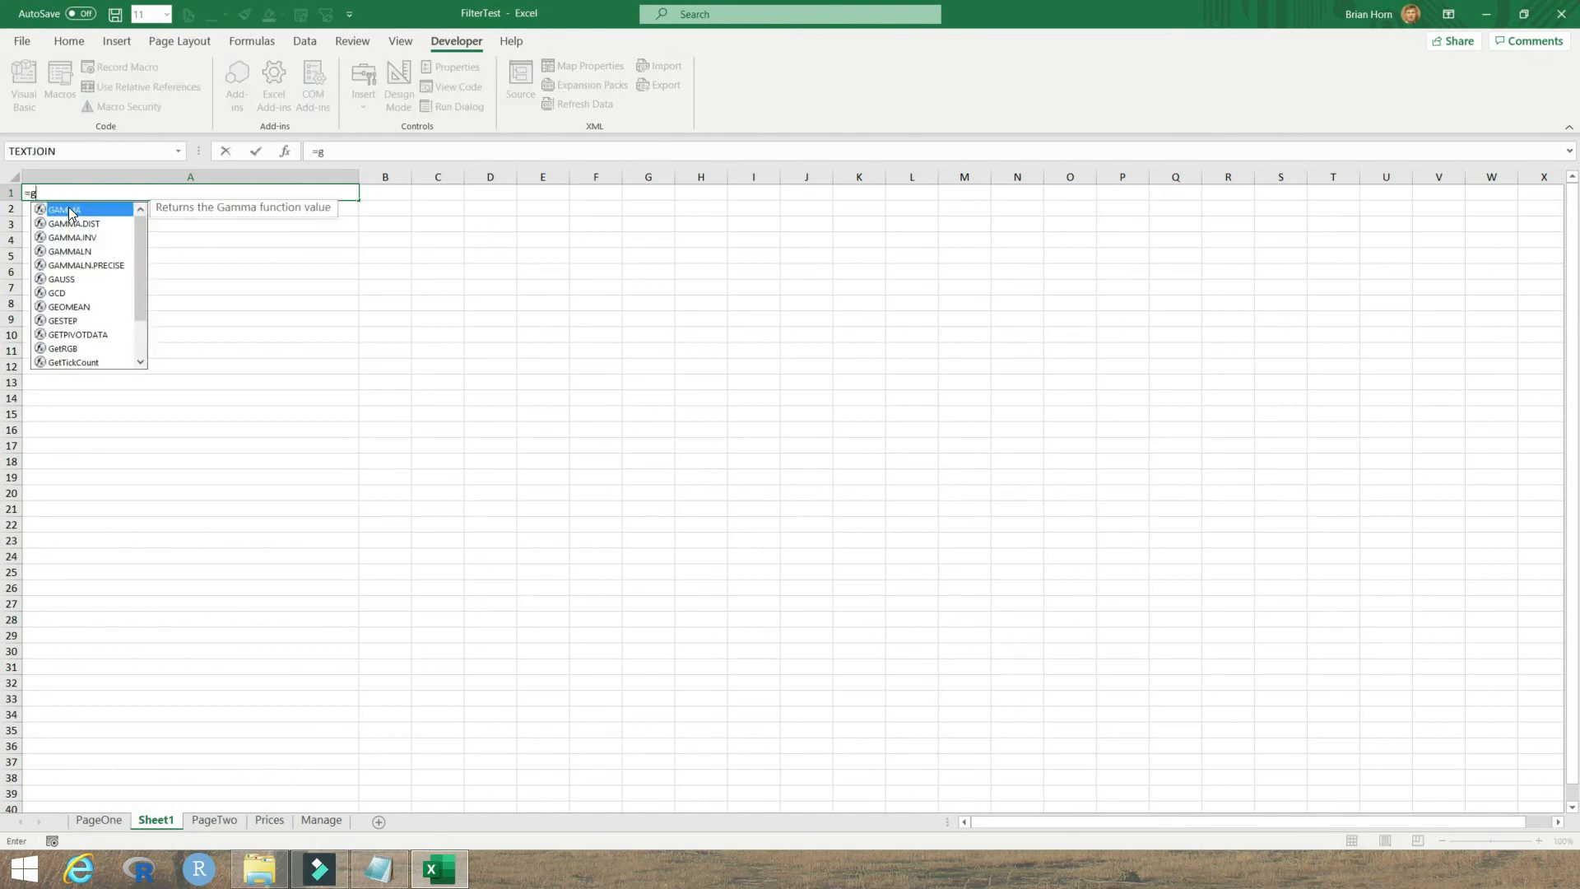
type("ettickco")
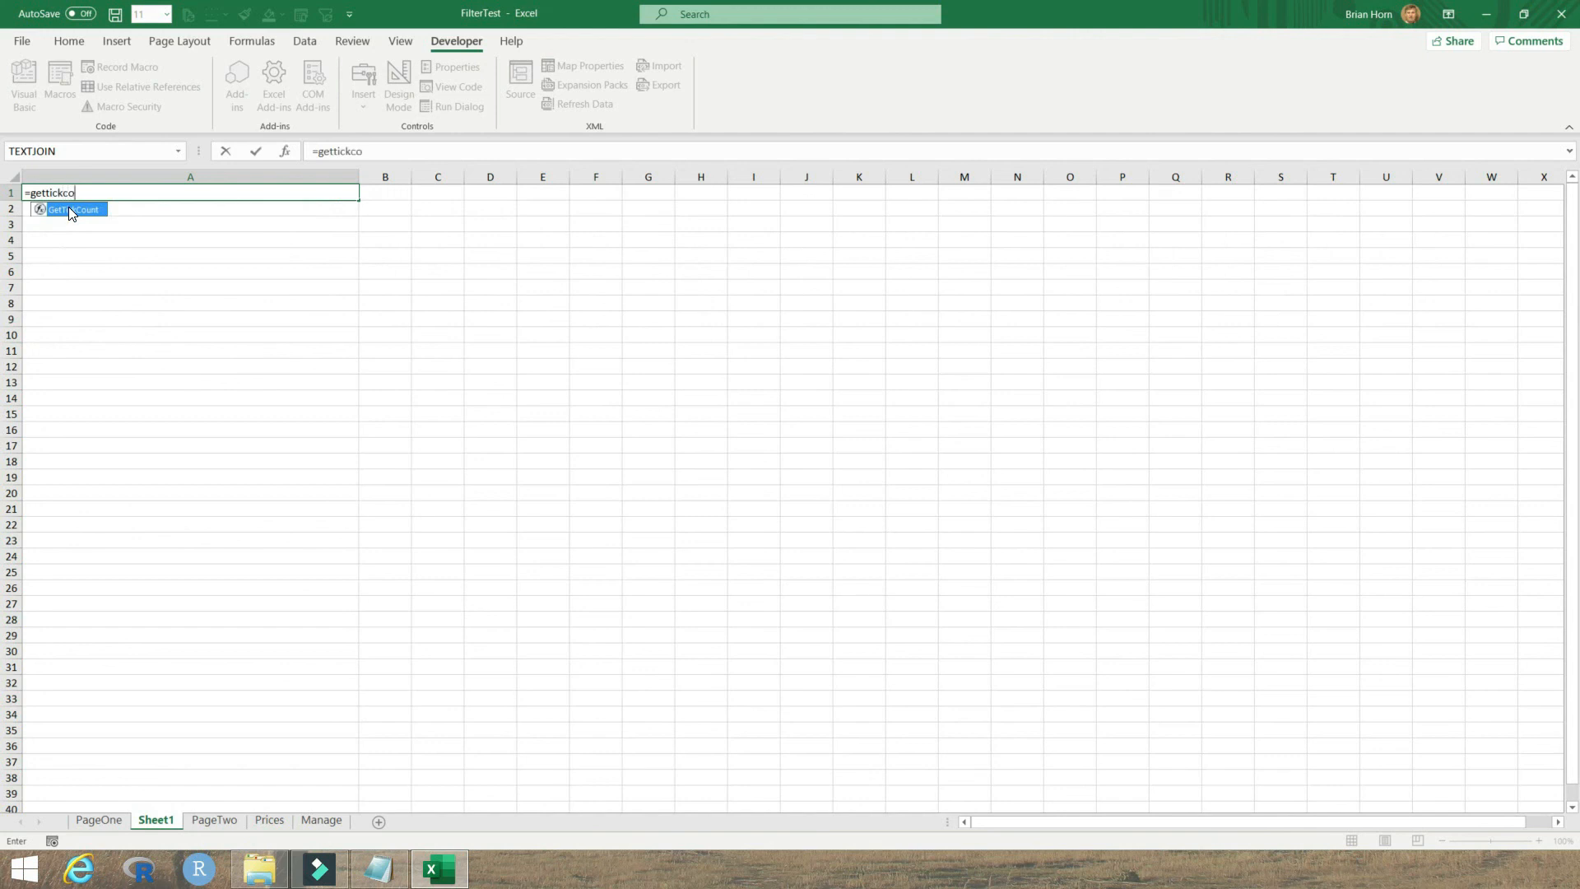
type("unt()")
key("Return")
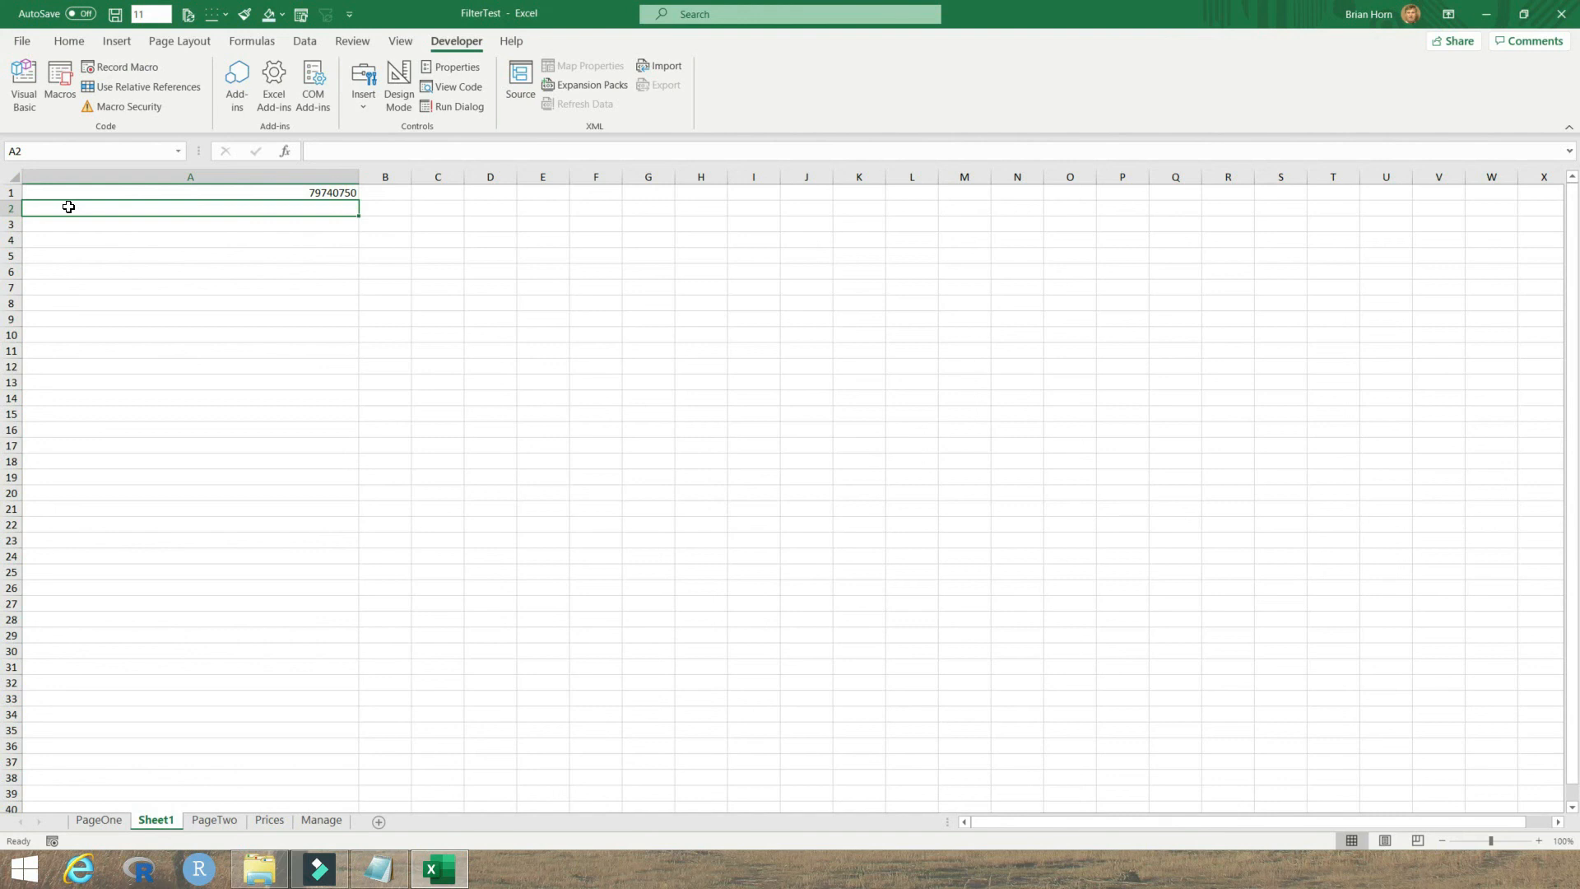
Enter a second GetTickCount formula in cell A2 for comparison with A1
left_click(264, 192)
left_click(265, 209)
type("=get")
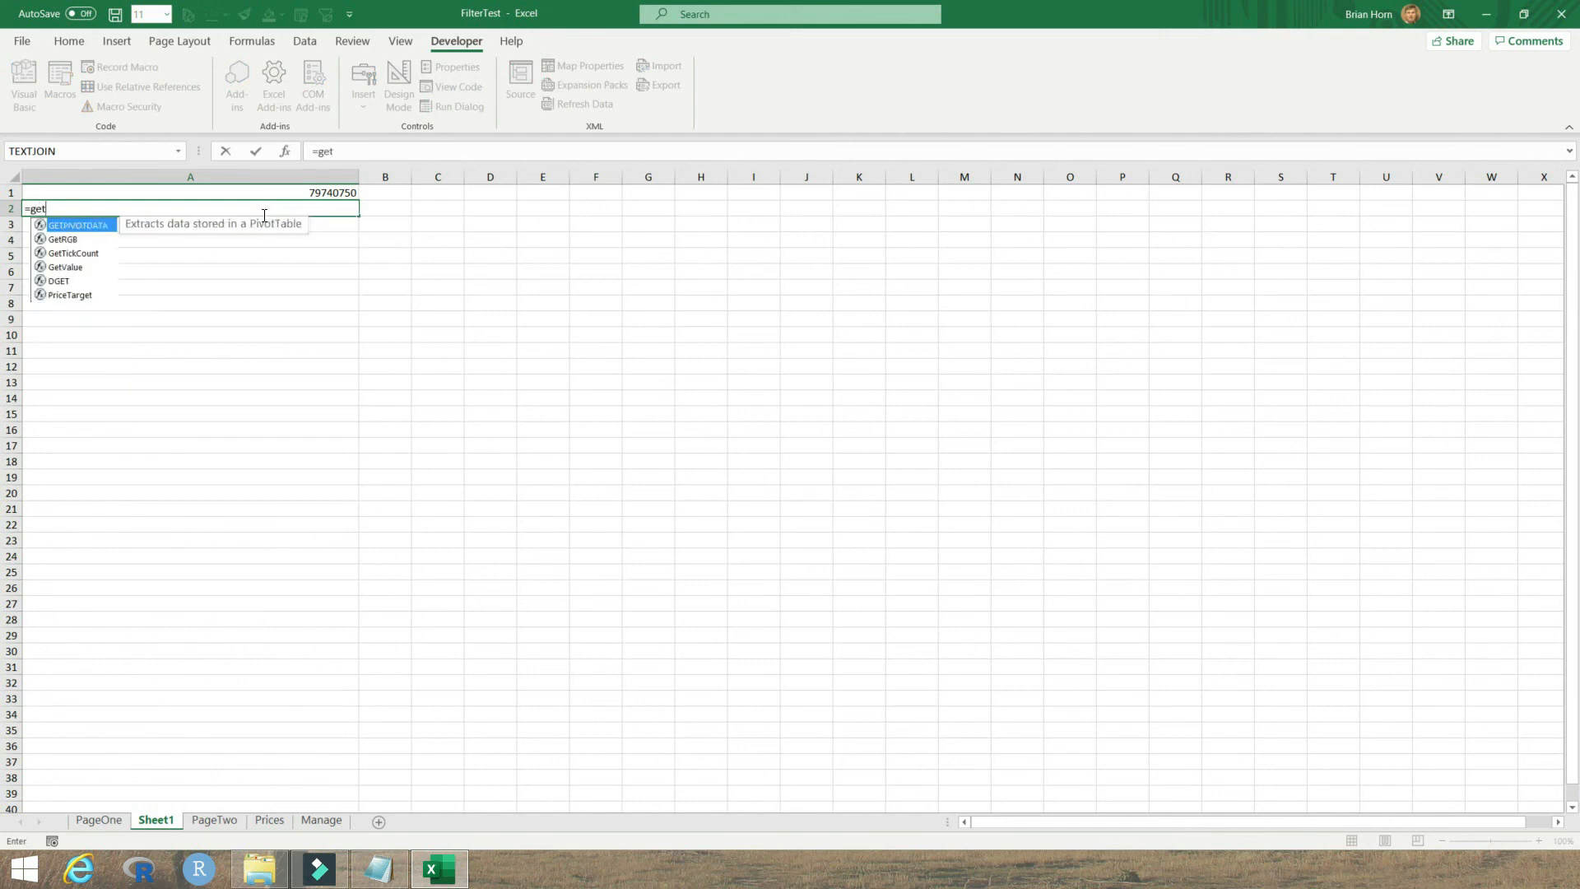
double_click(91, 253)
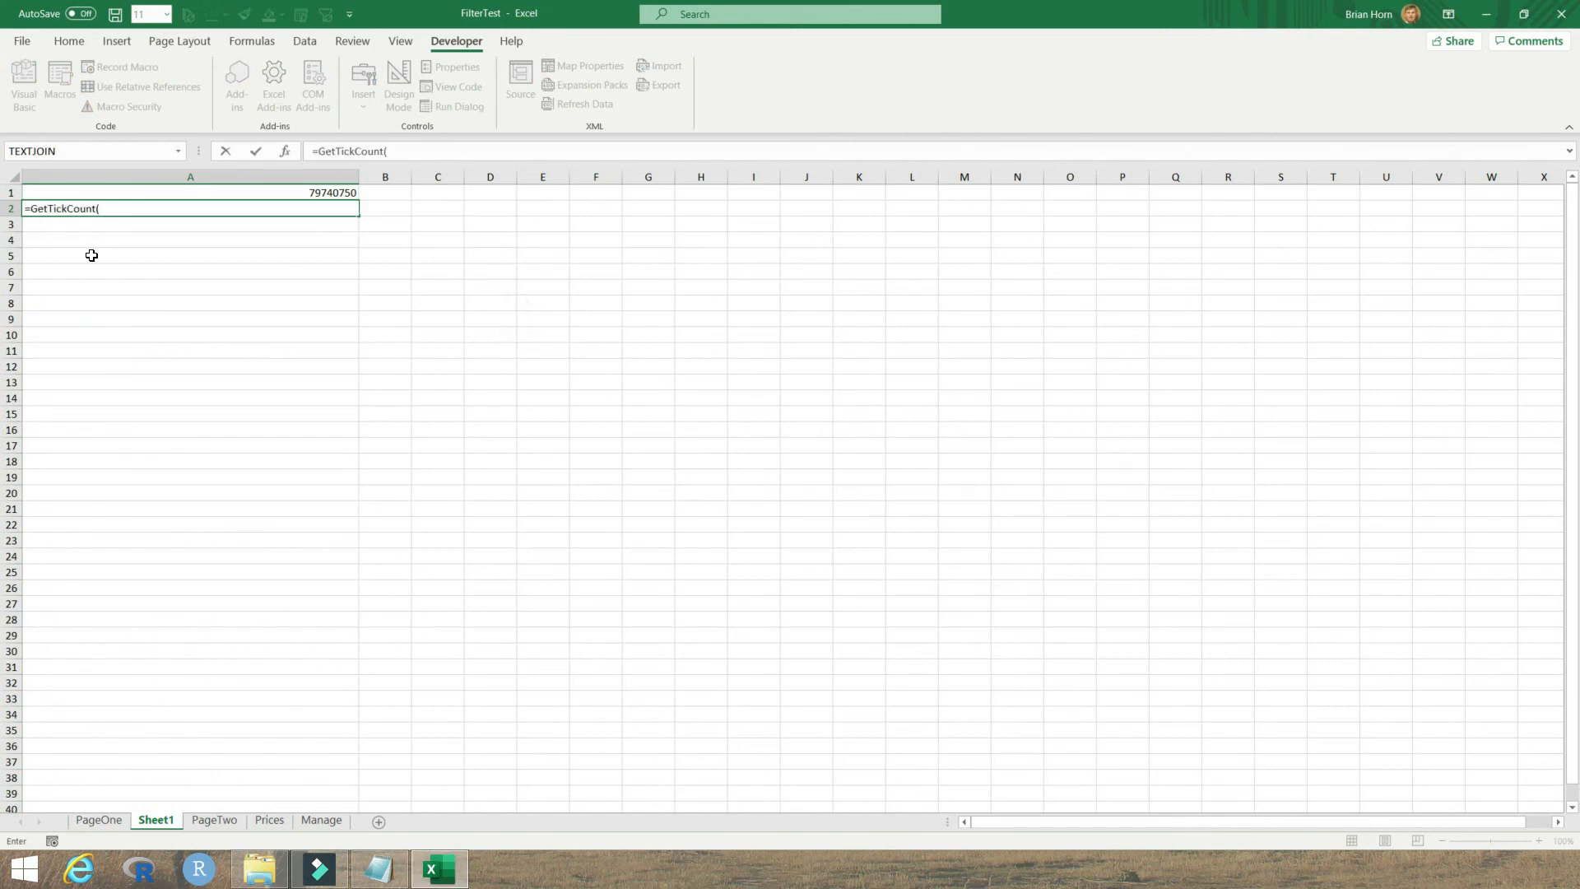
key("Return")
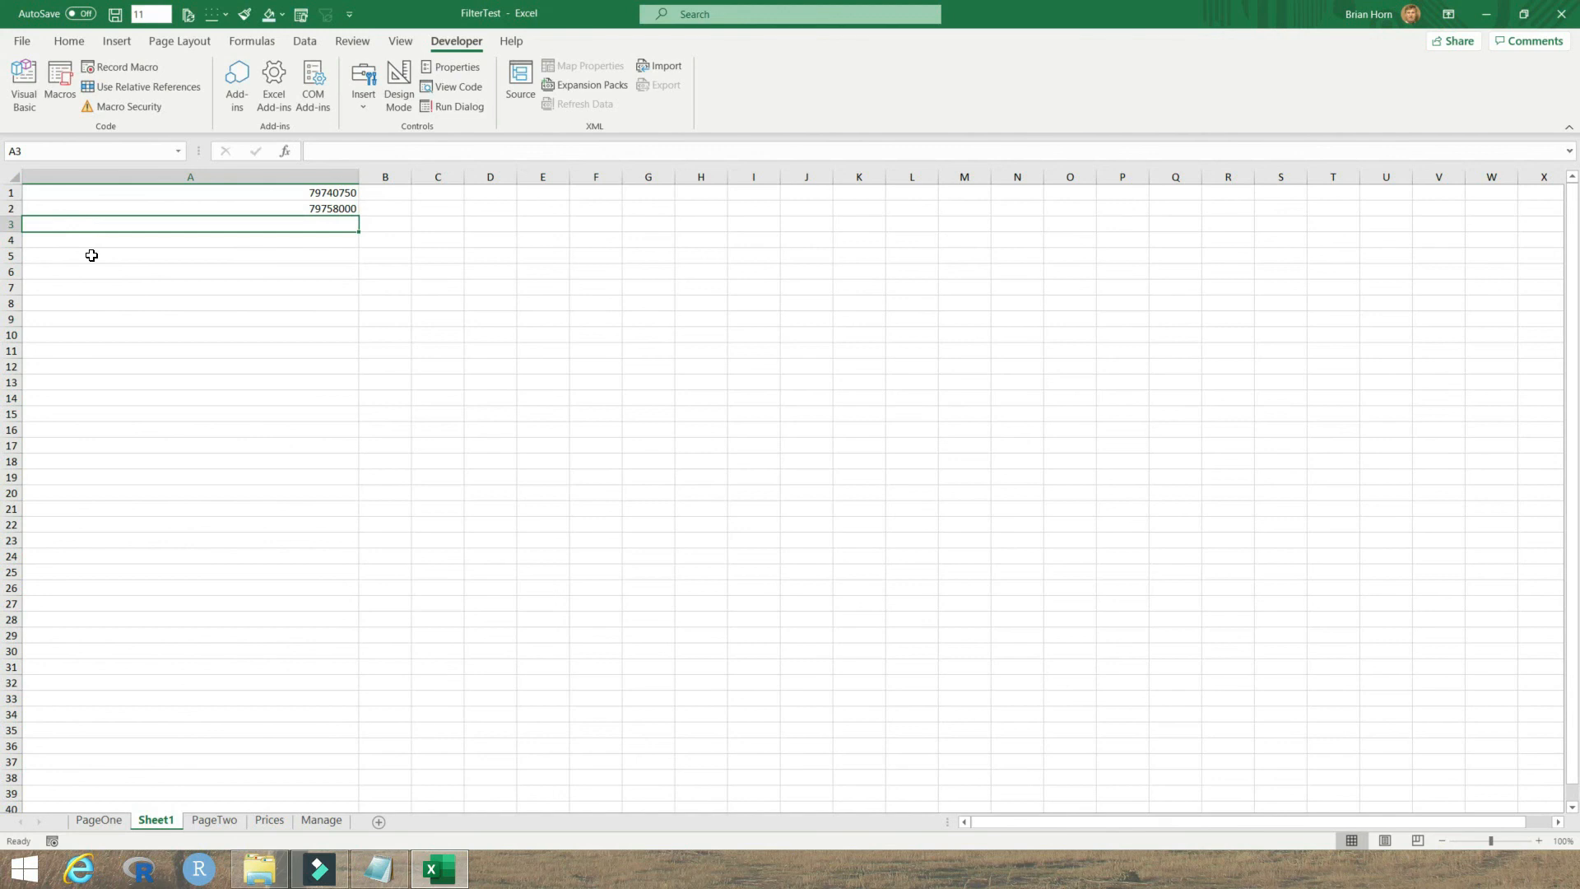
type("get")
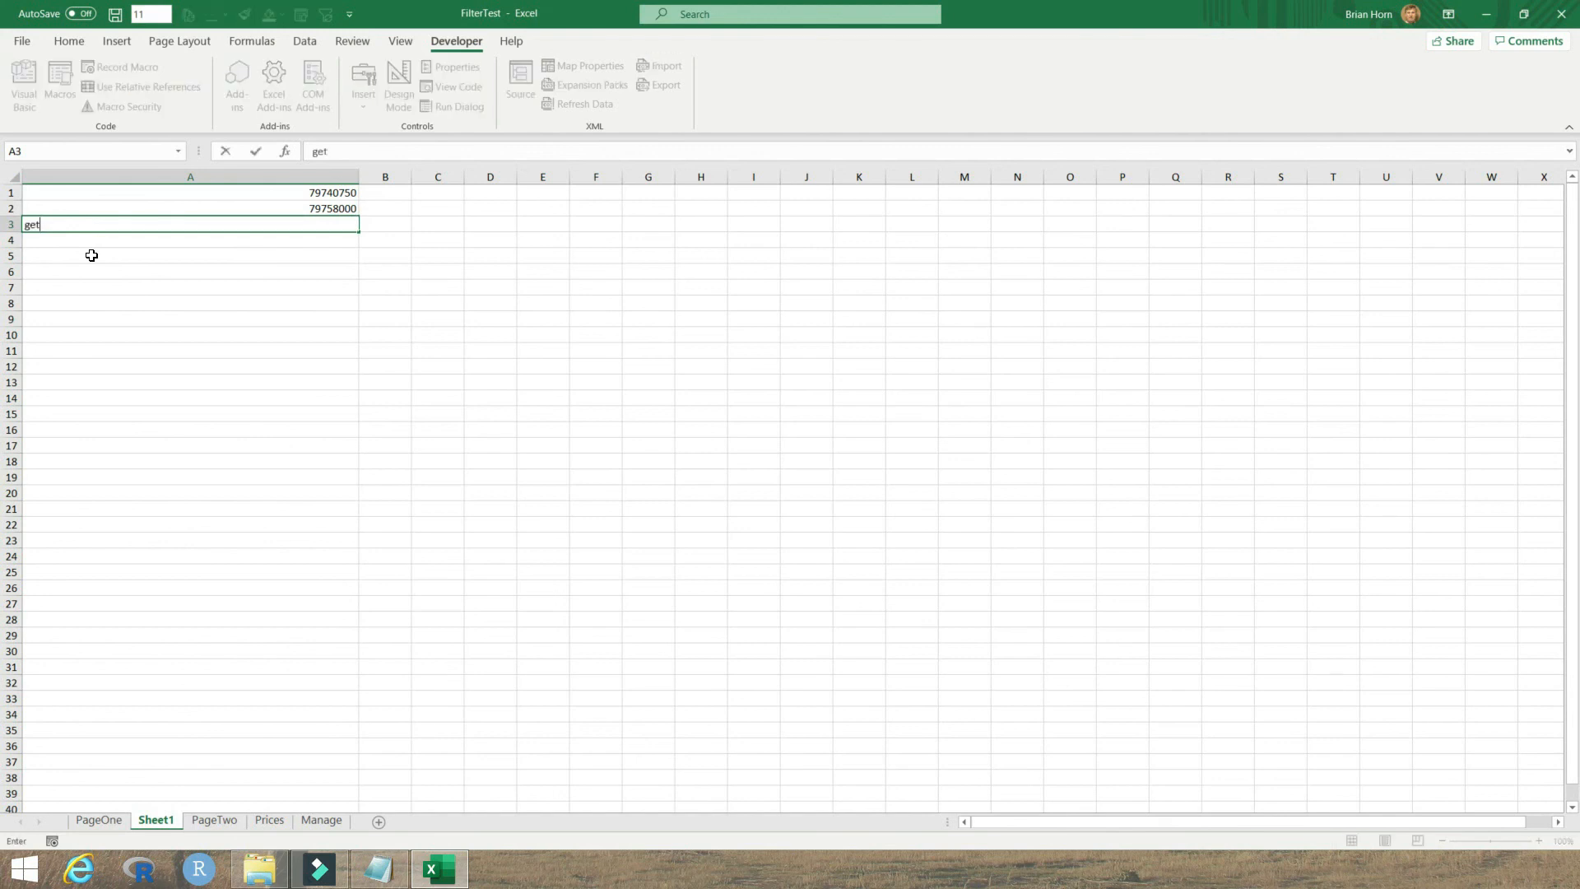
key("BackSpace")
key("BackSpace")
key("BackSpace")
Enter a third GetTickCount formula in cell A3 below the first two tick counts
type("=count")
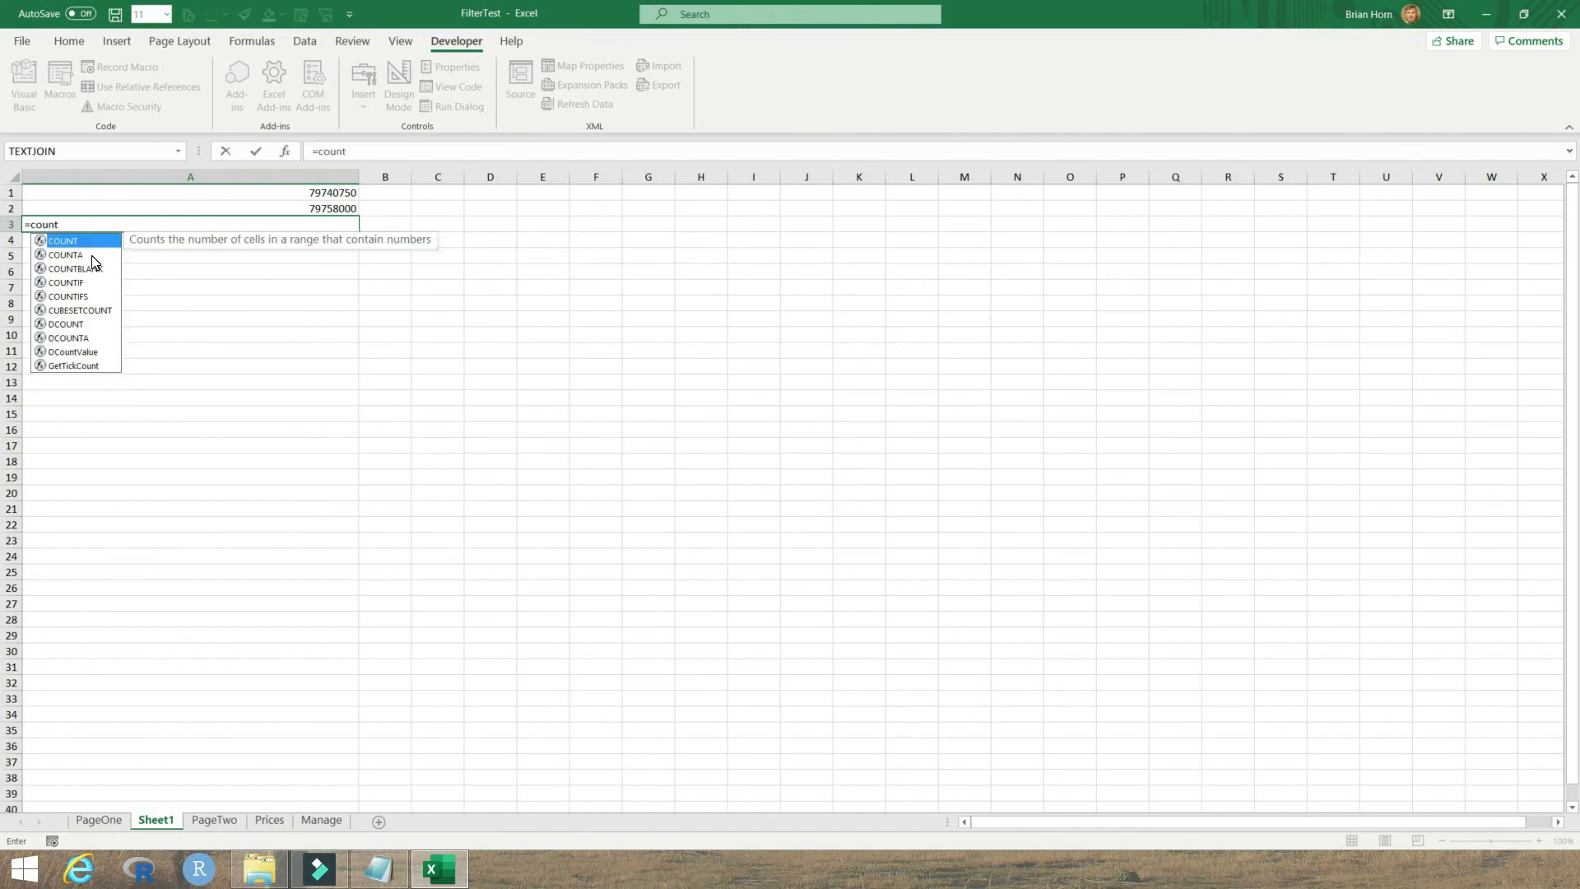
key("BackSpace")
key("BackSpace")
key("BackSpace")
key("BackSpace")
key("BackSpace")
type("get")
double_click(94, 269)
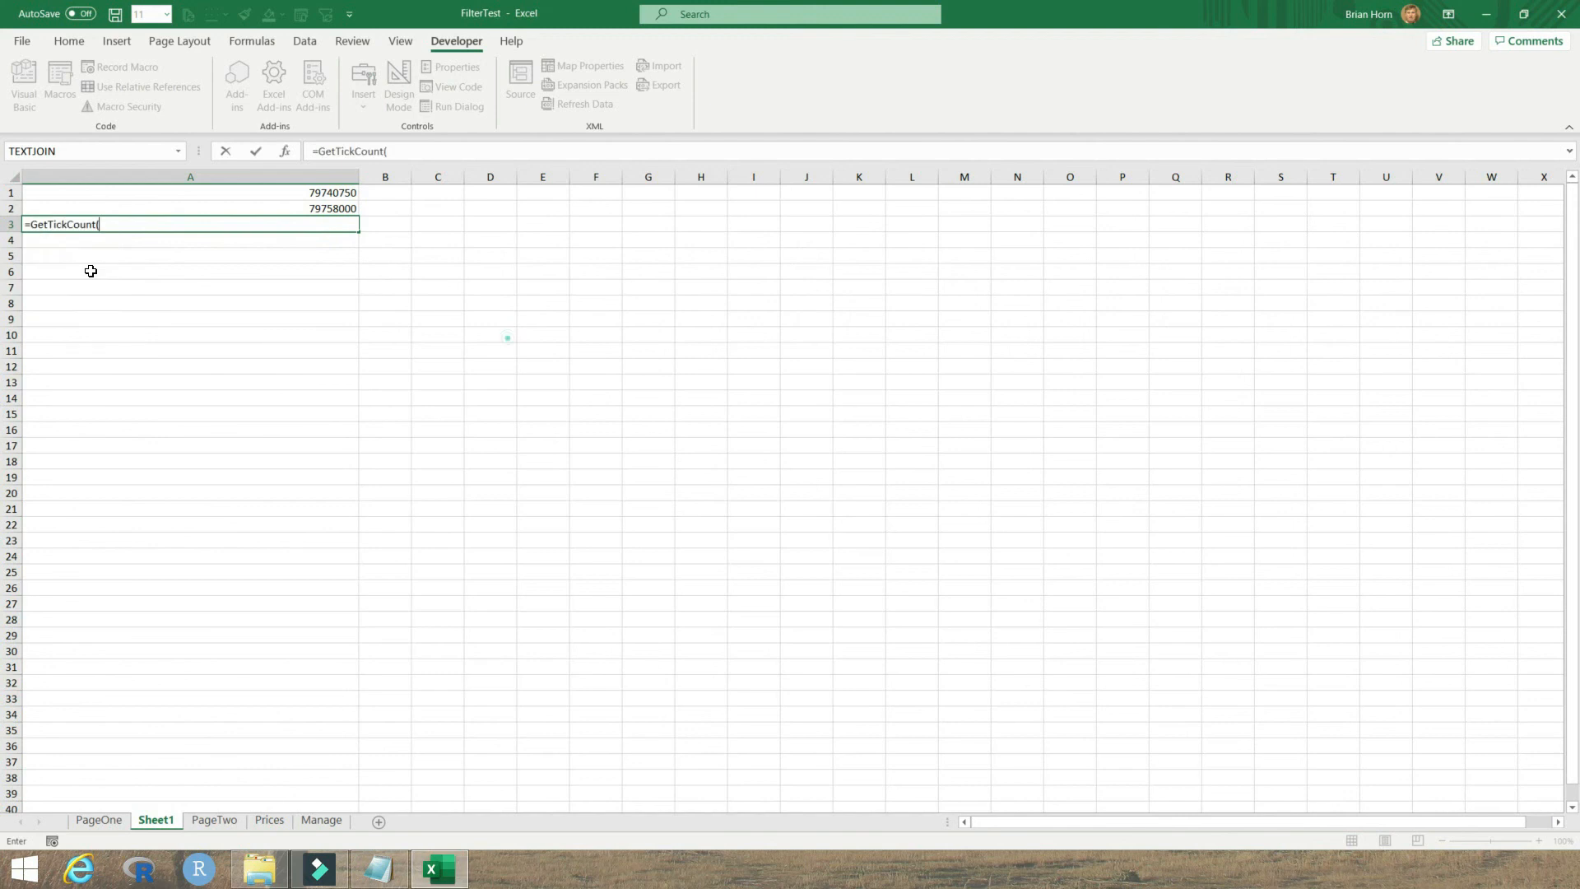
key("Return")
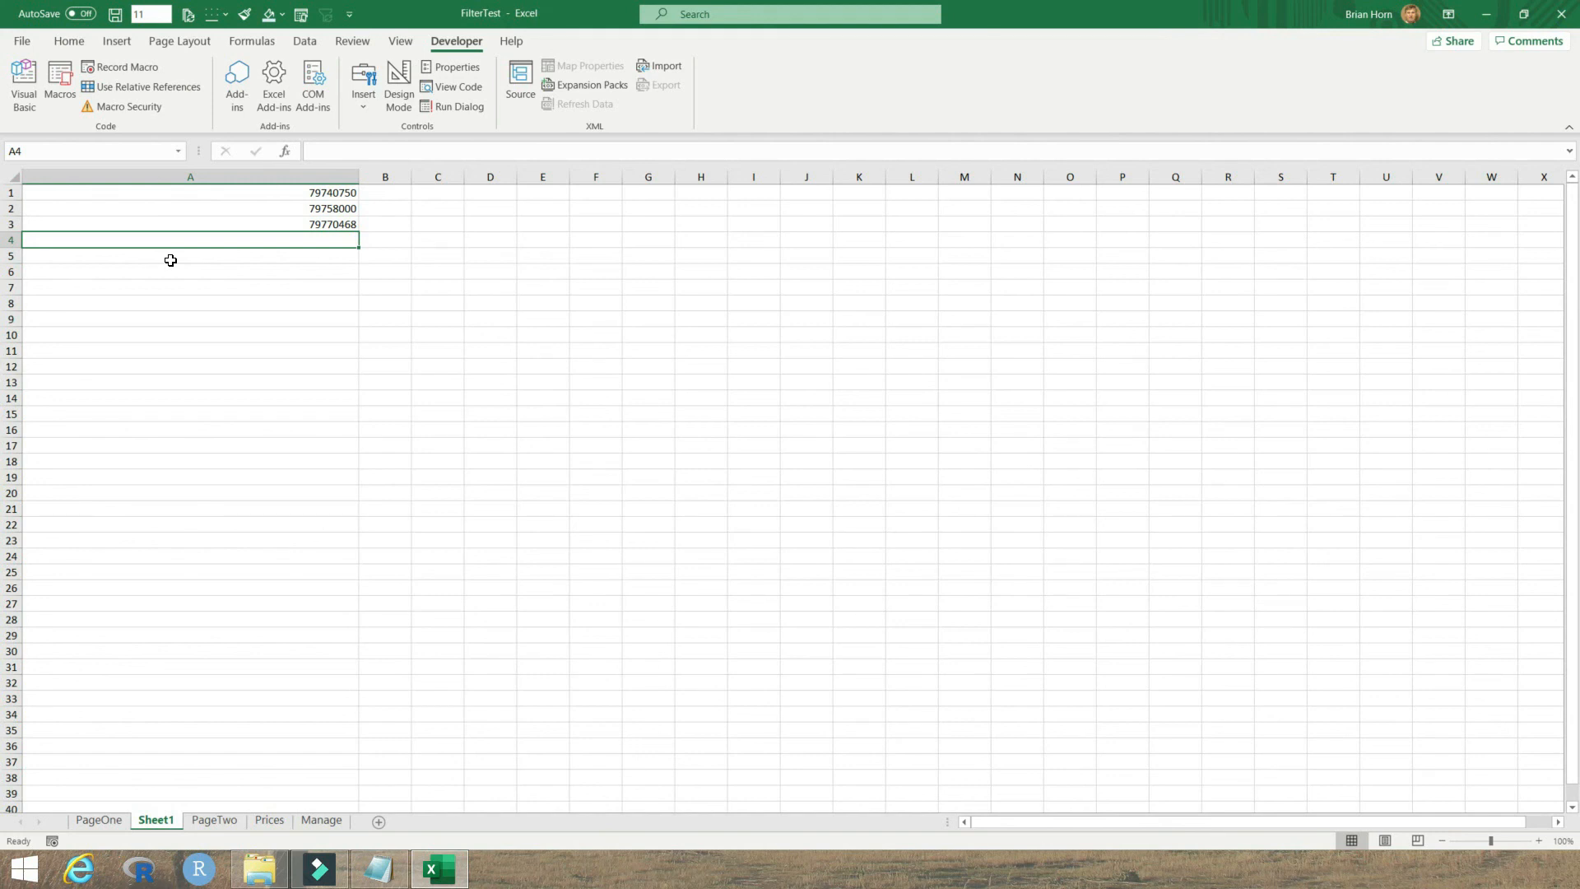
Enter the formula =updatetime() in cell A5, check its entry and select cell A6
left_click(170, 260)
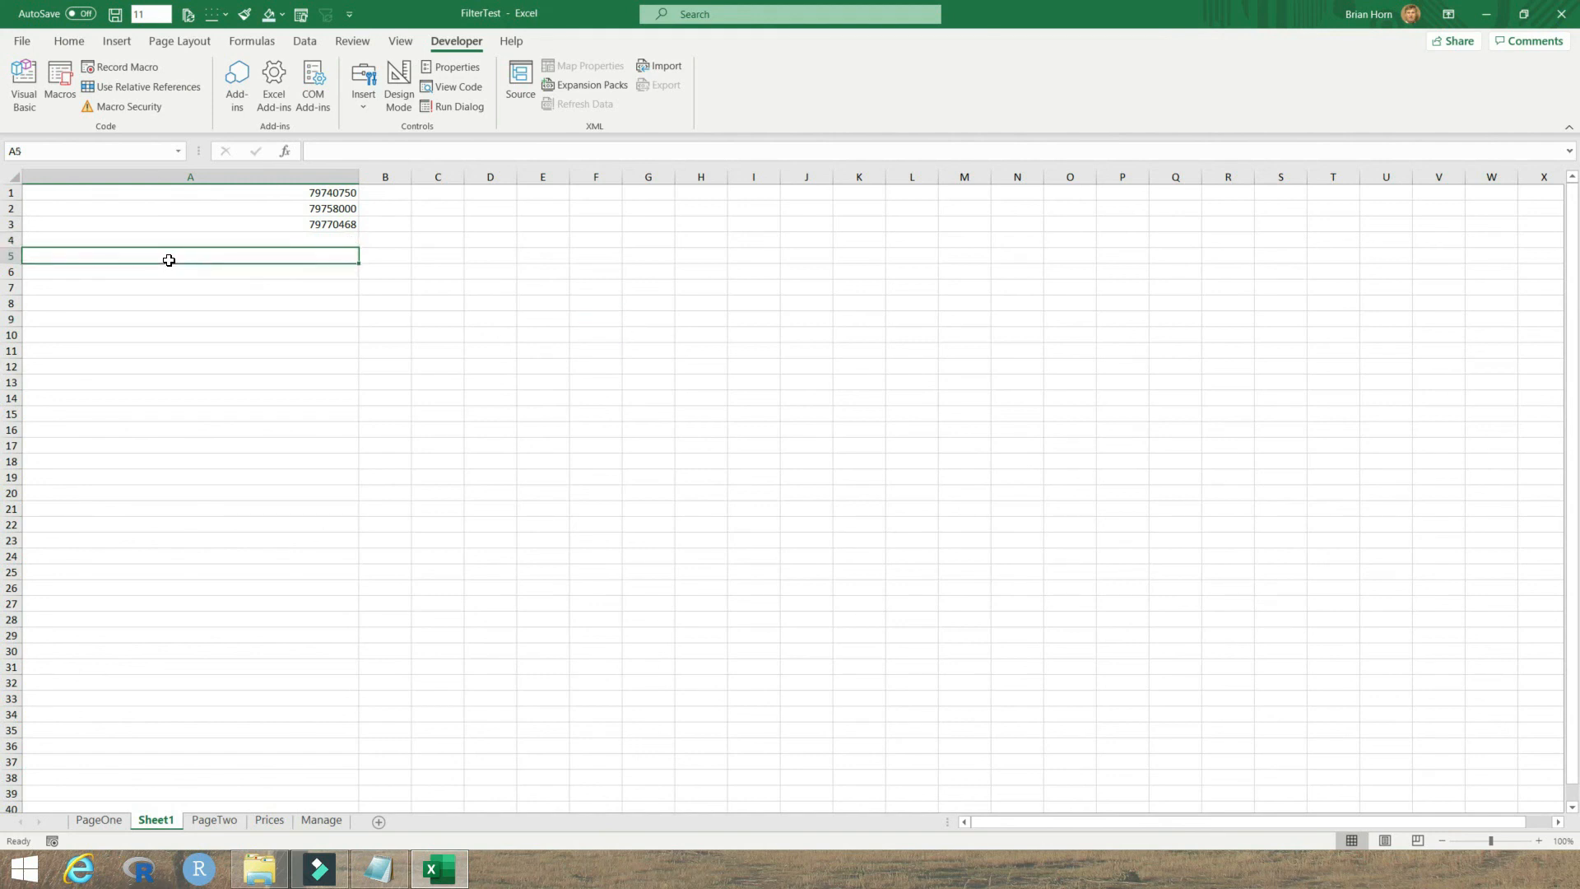
type("=now")
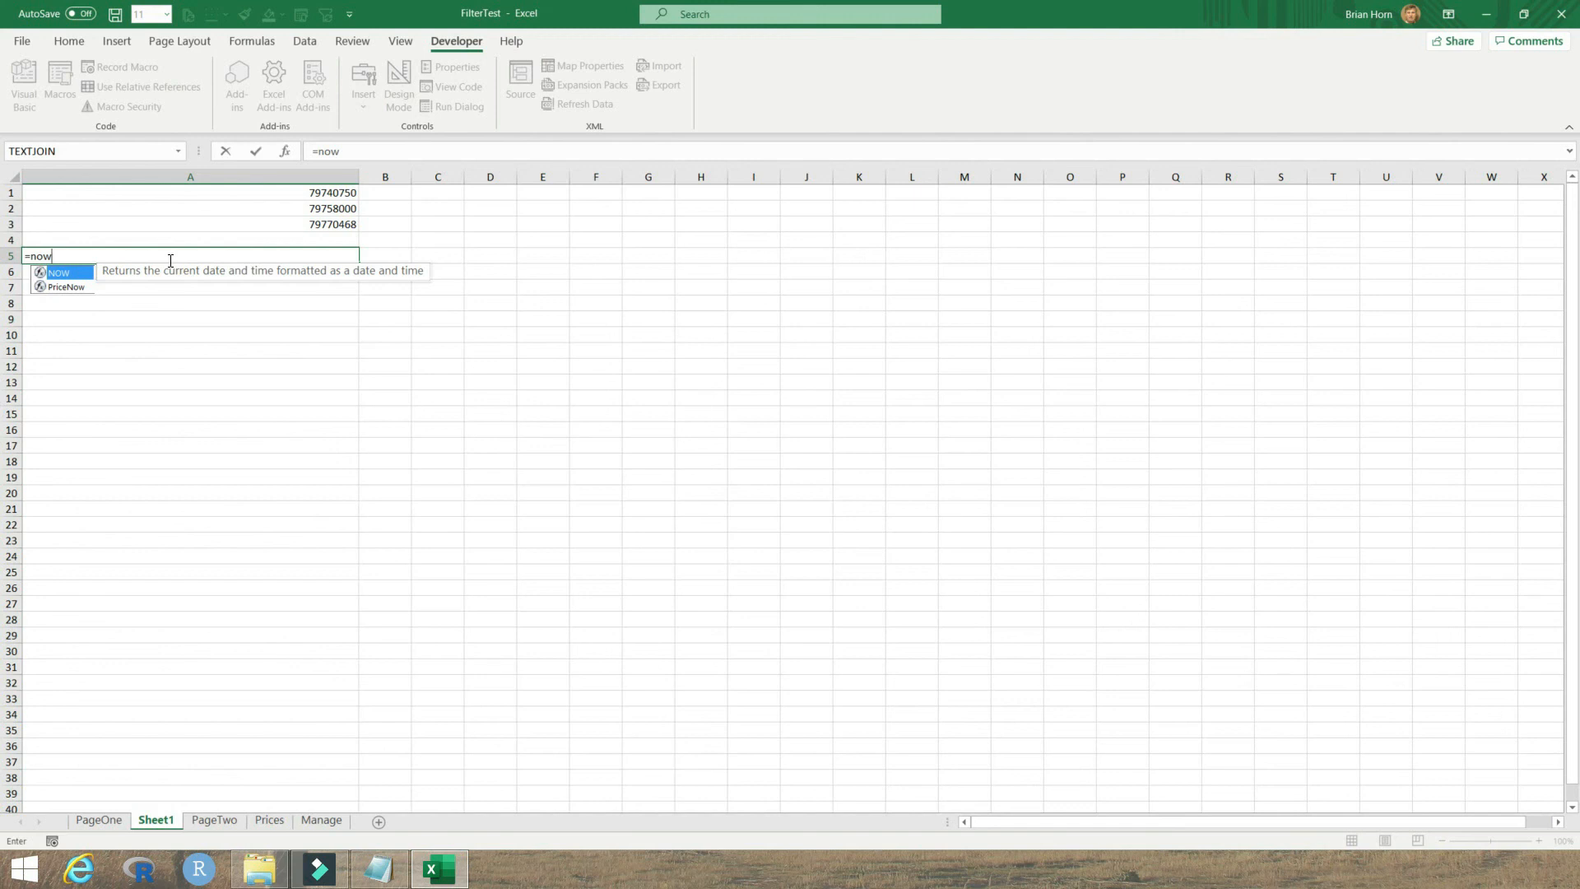
key("BackSpace")
key("BackSpace")
key("BackSpace")
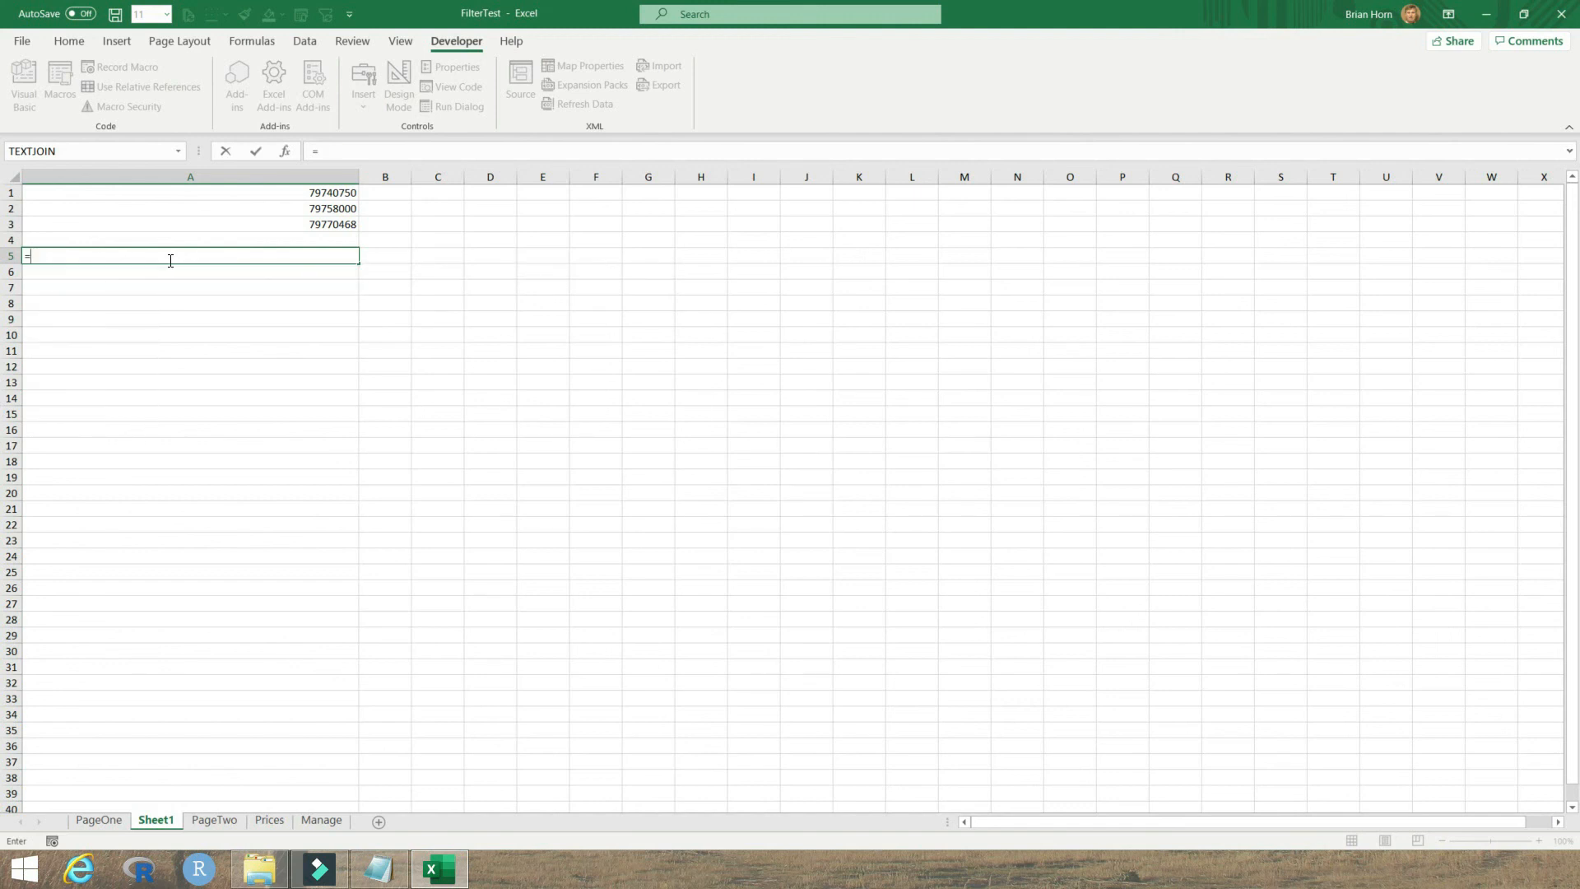
type("update")
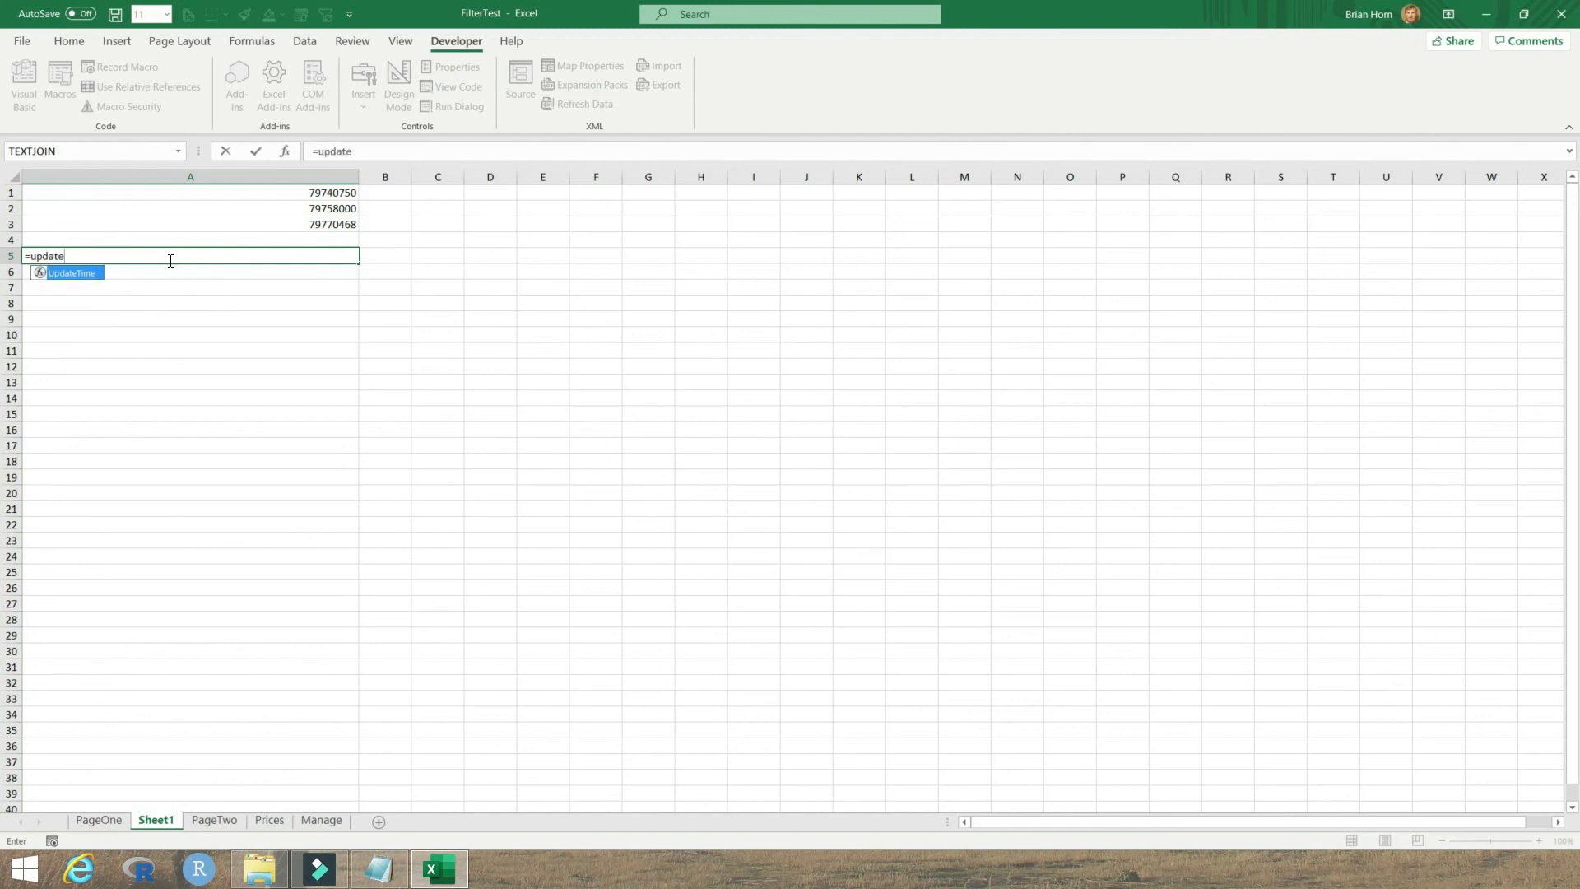
type("time()")
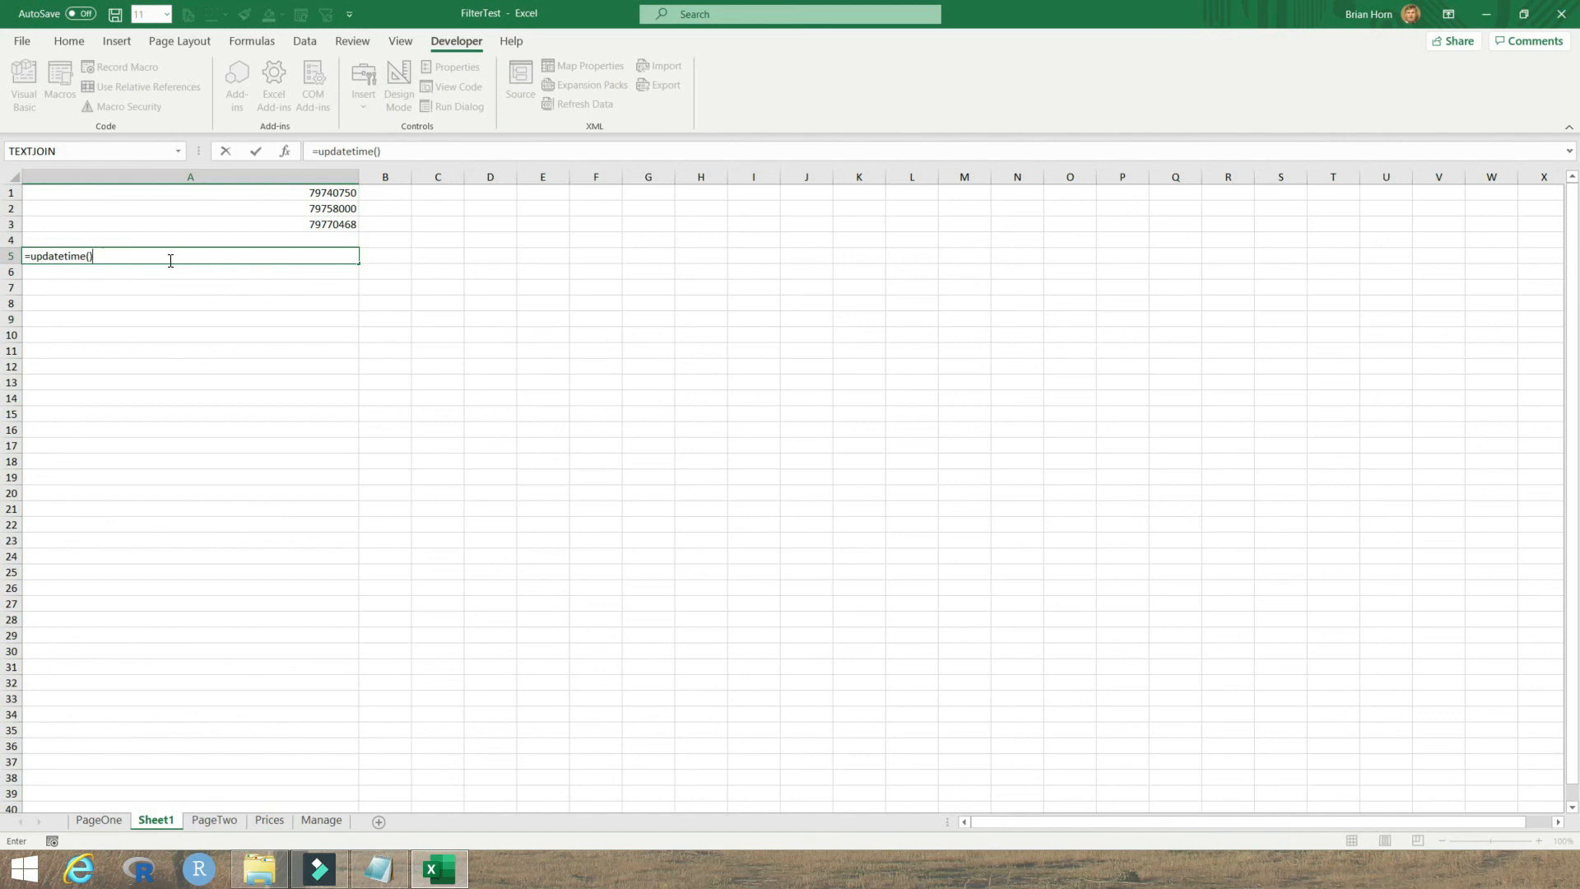
key("Return")
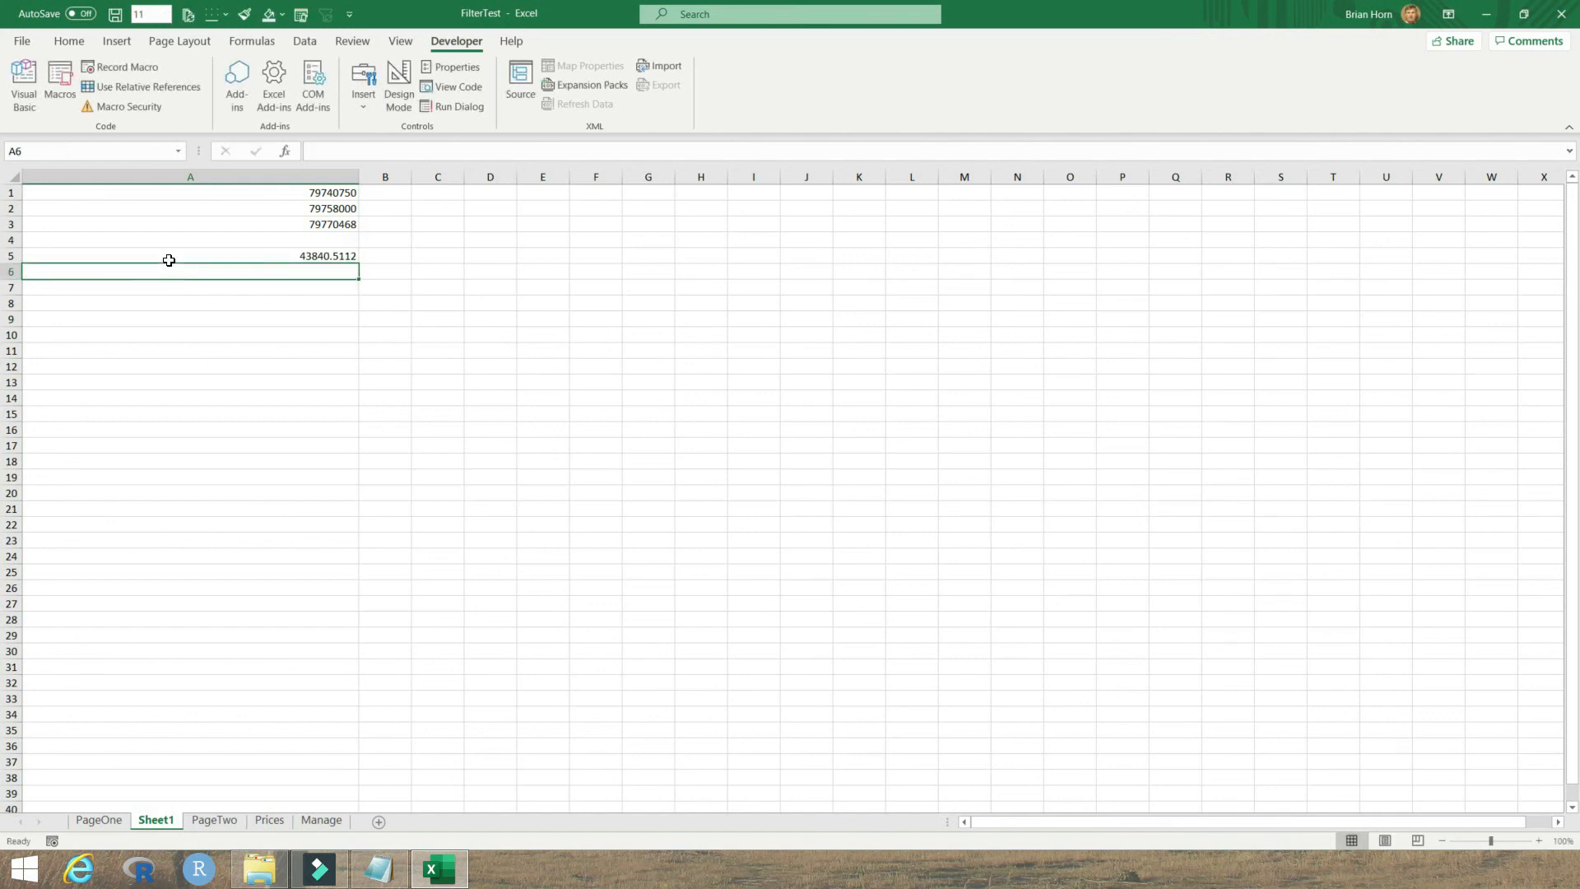
left_click(169, 260)
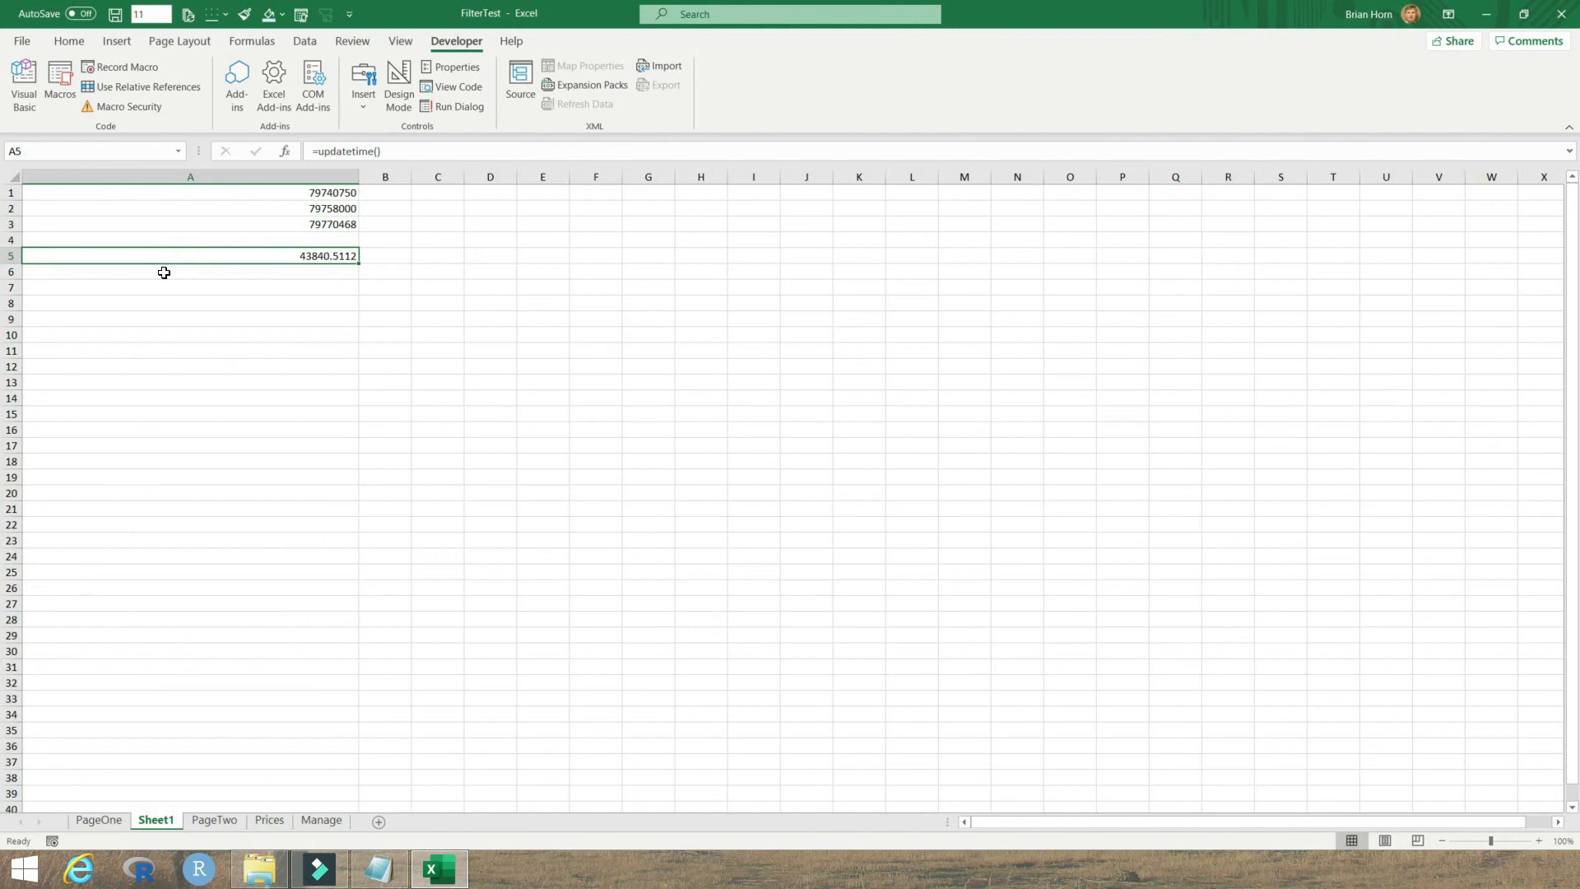
left_click(164, 272)
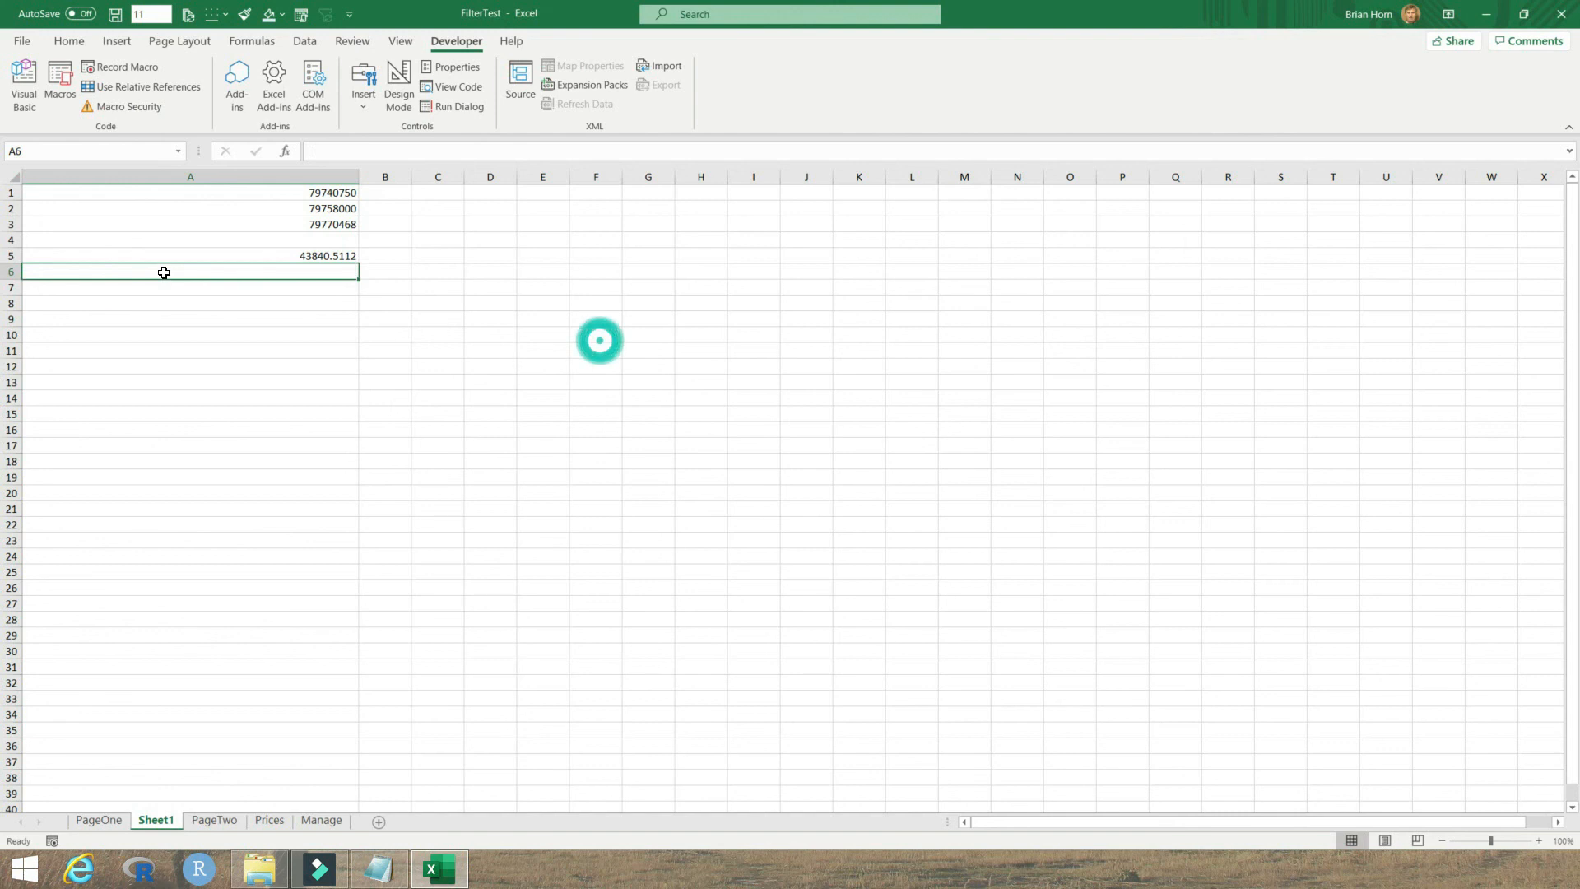
type("udate")
key("BackSpace")
key("BackSpace")
key("BackSpace")
key("BackSpace")
key("BackSpace")
Enter a second UpdateTime formula in cell A6 for comparison with A5
type("=")
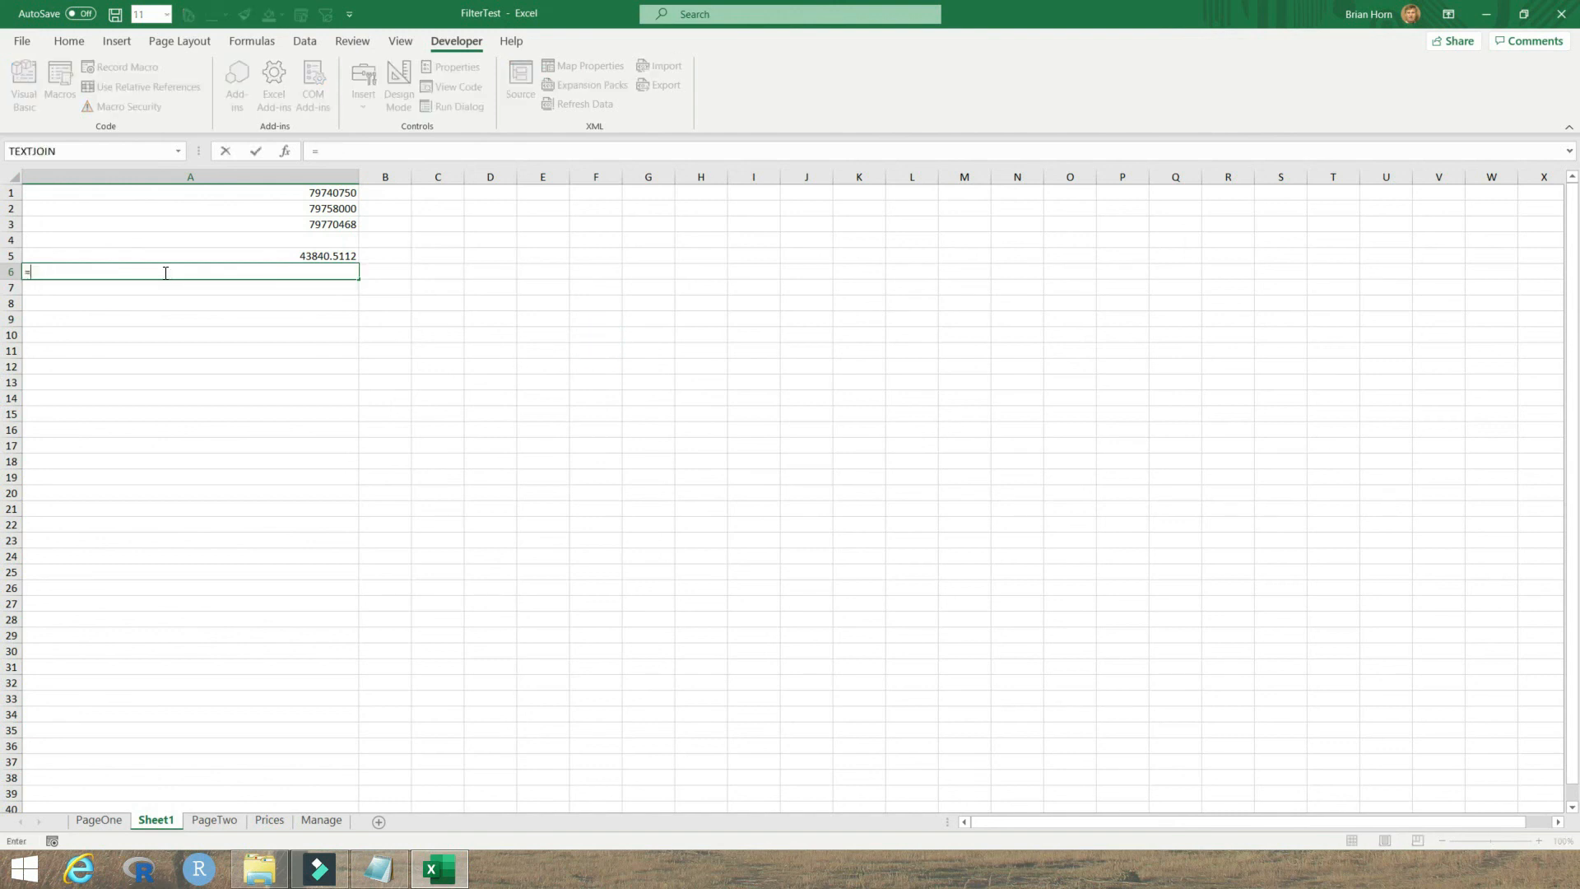
type("update")
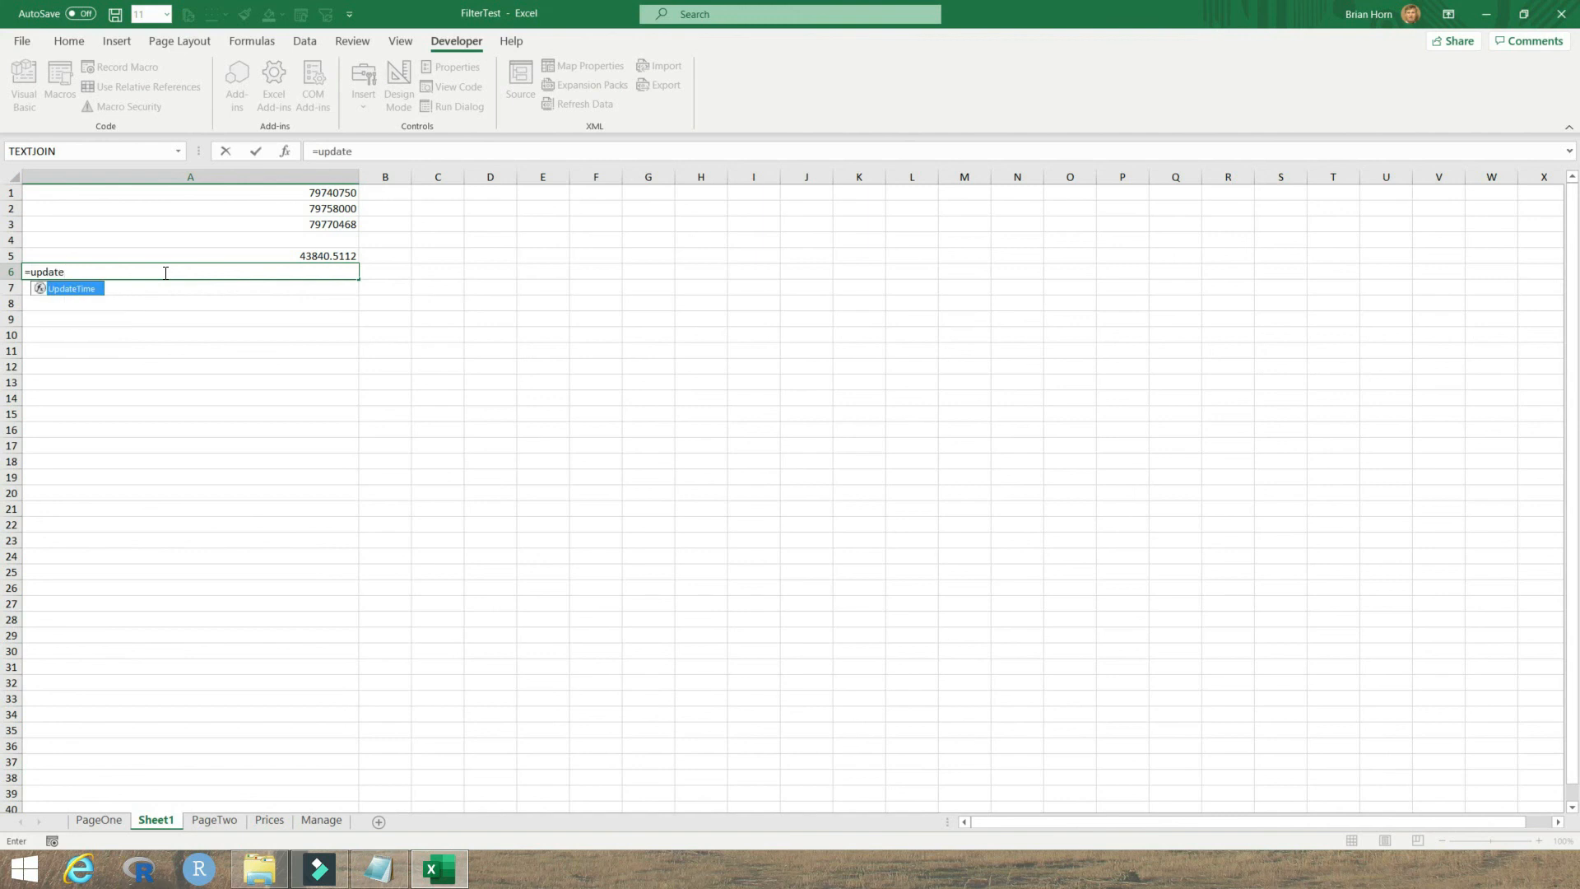
double_click(90, 289)
key("Return")
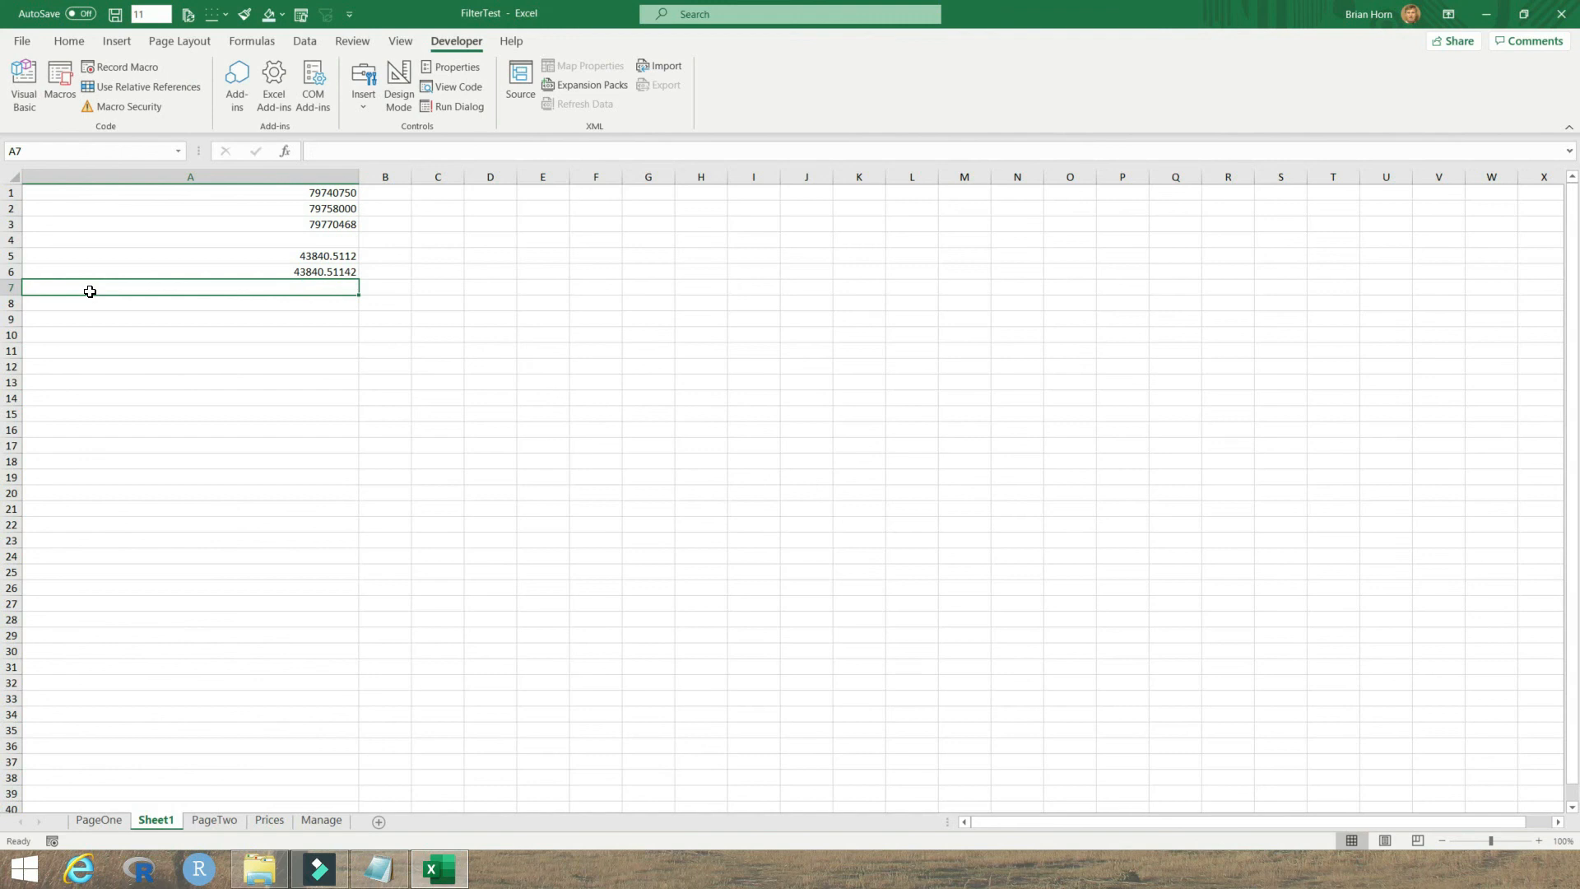
Compare the GetTickCount results in A1:A3 with the UpdateTime results in A5:A6
left_click_drag(322, 195, 318, 230)
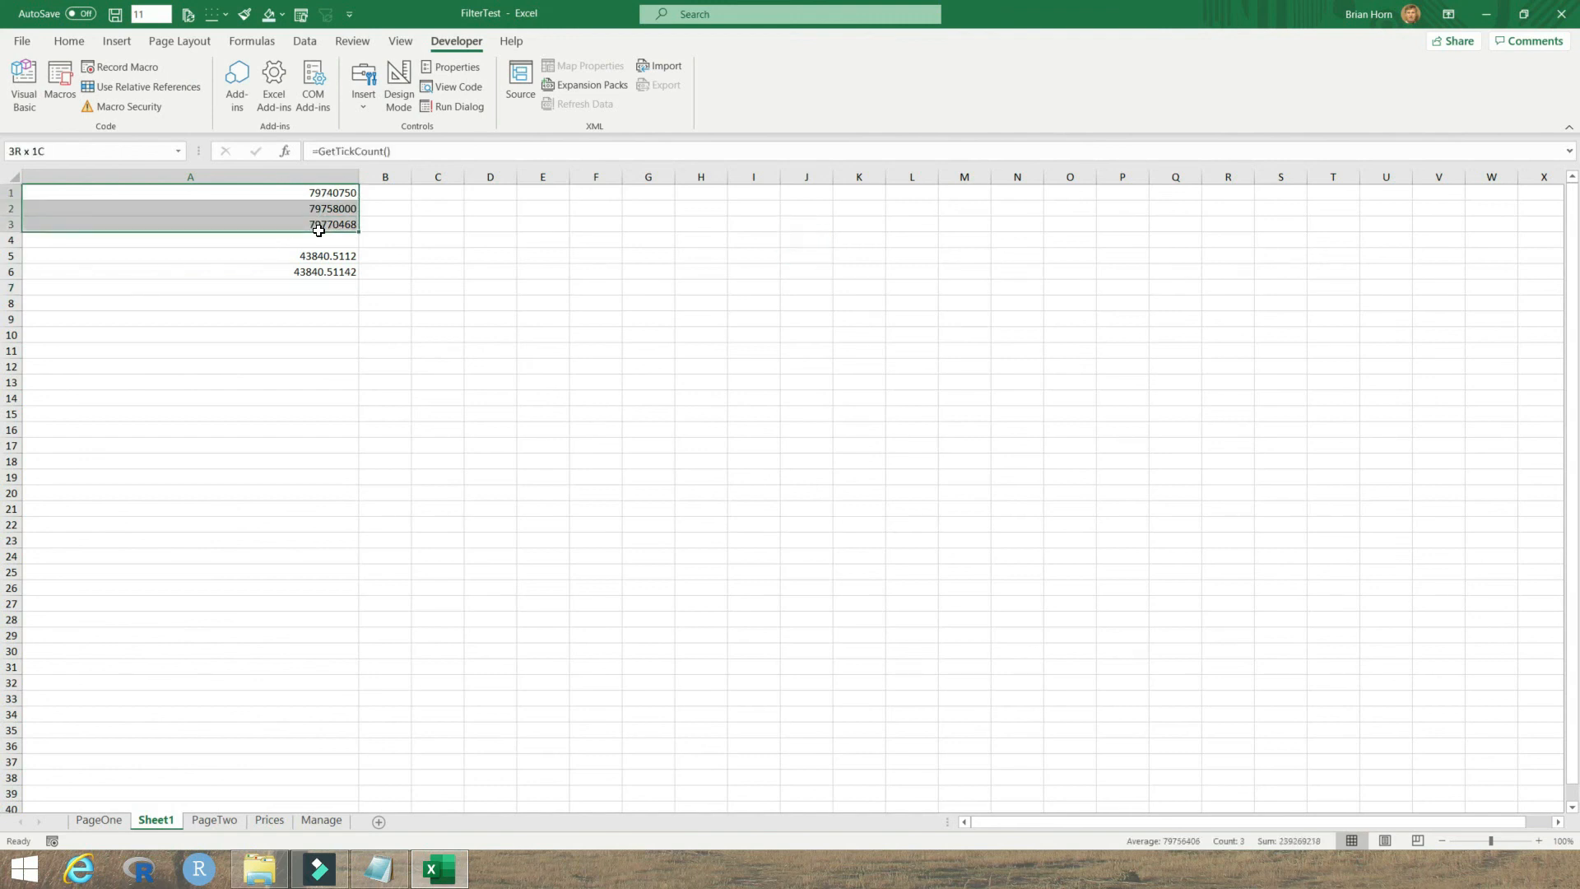
left_click(327, 261)
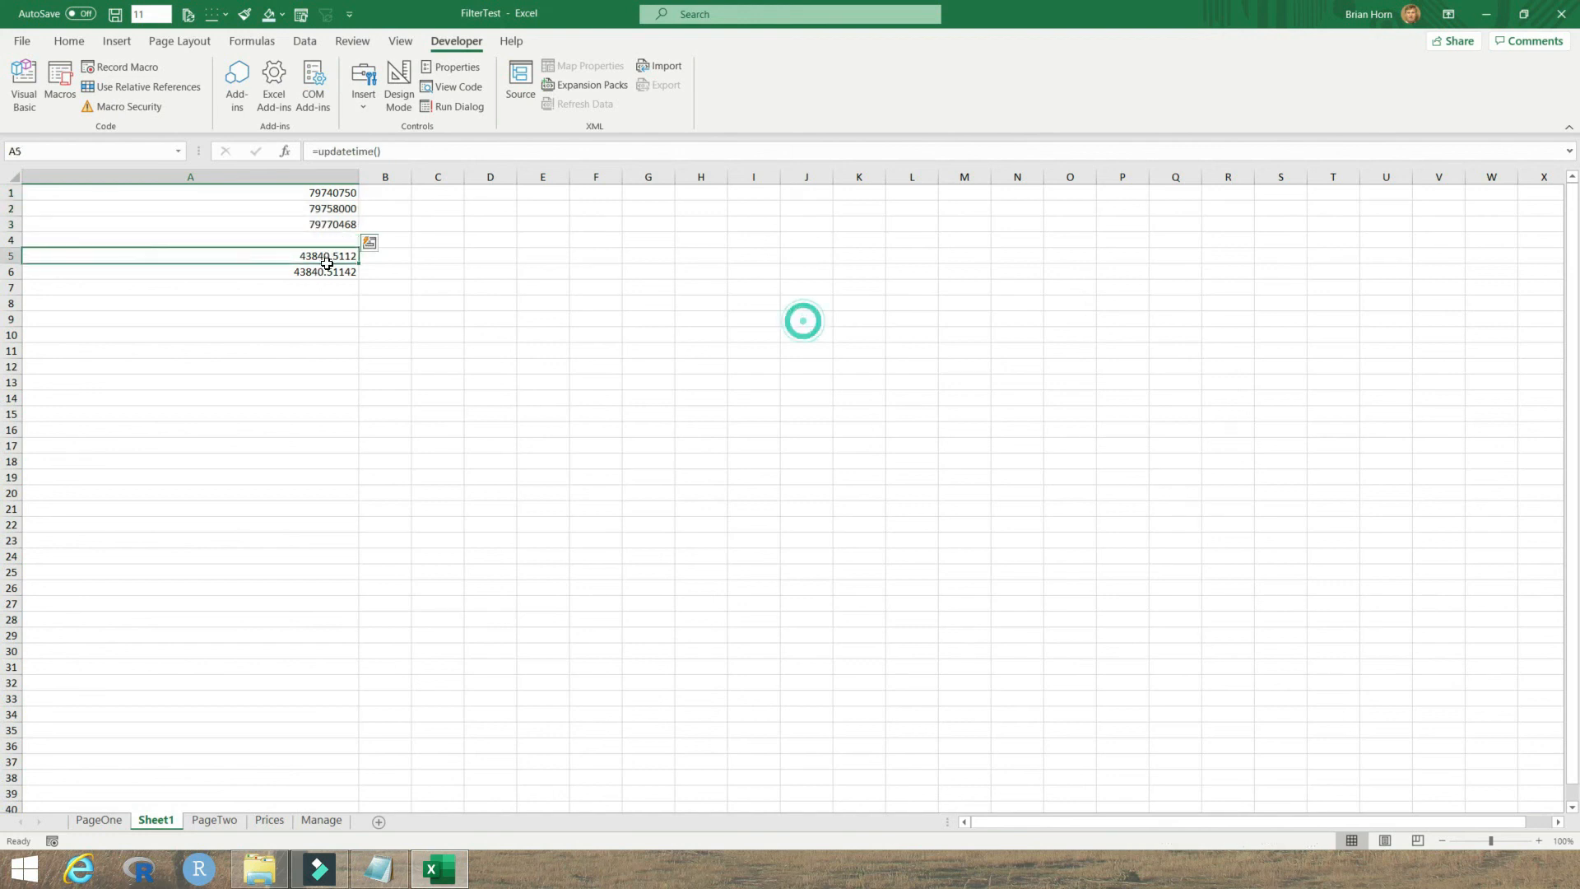
left_click_drag(327, 262, 325, 272)
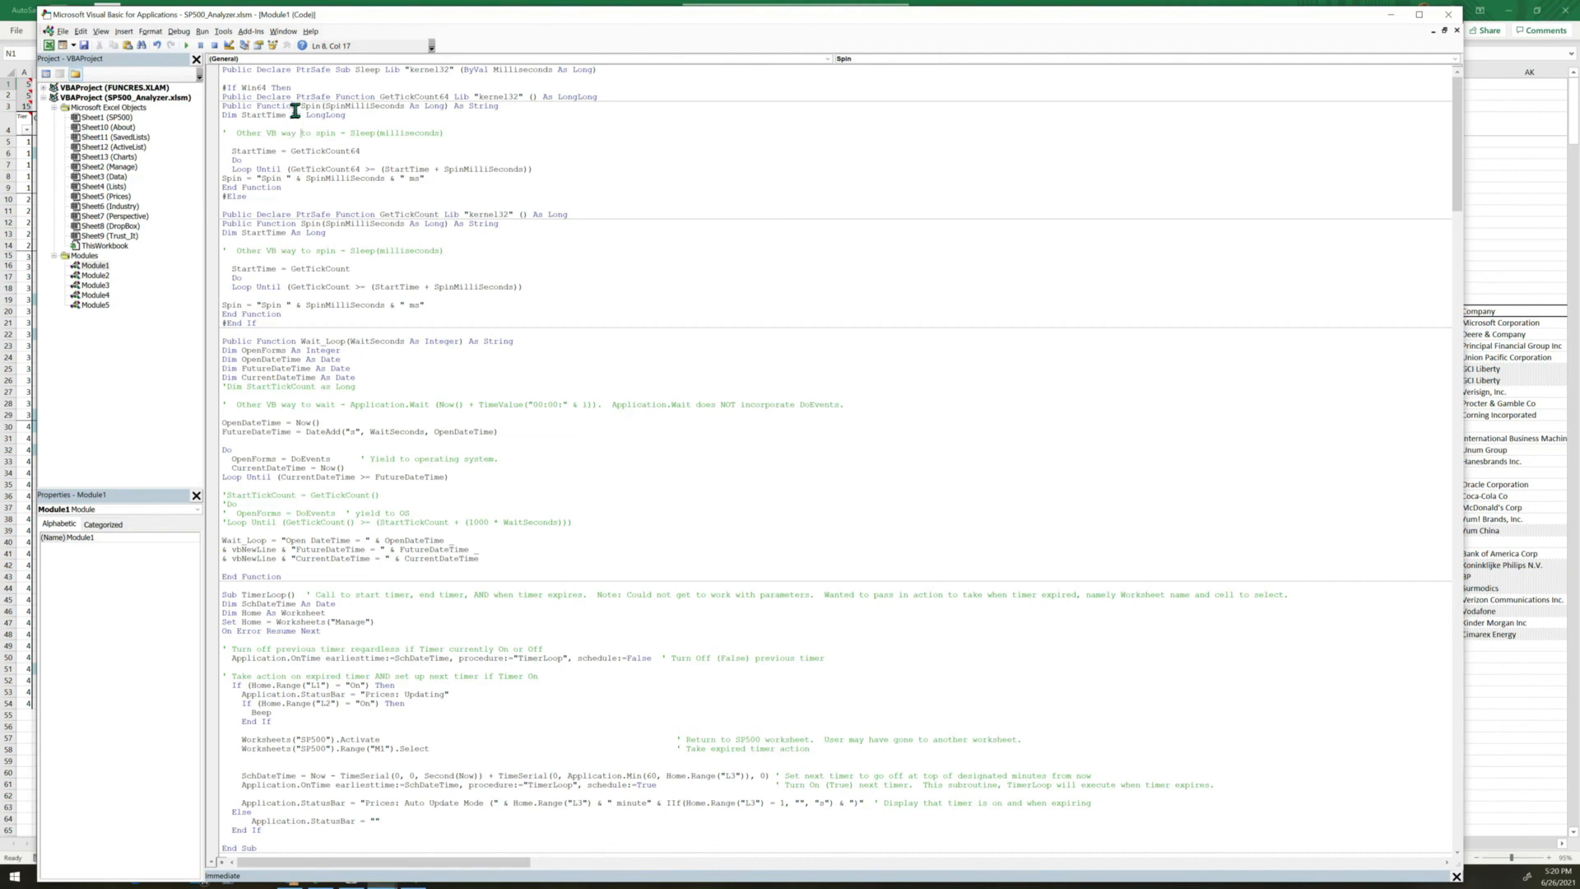
Identify the Spin, Wait_Loop and TimerLoop procedures in Module1 of the SP500_Analyzer VBA project
left_click_drag(299, 106, 327, 107)
left_click_drag(302, 341, 344, 341)
left_click_drag(246, 595, 296, 596)
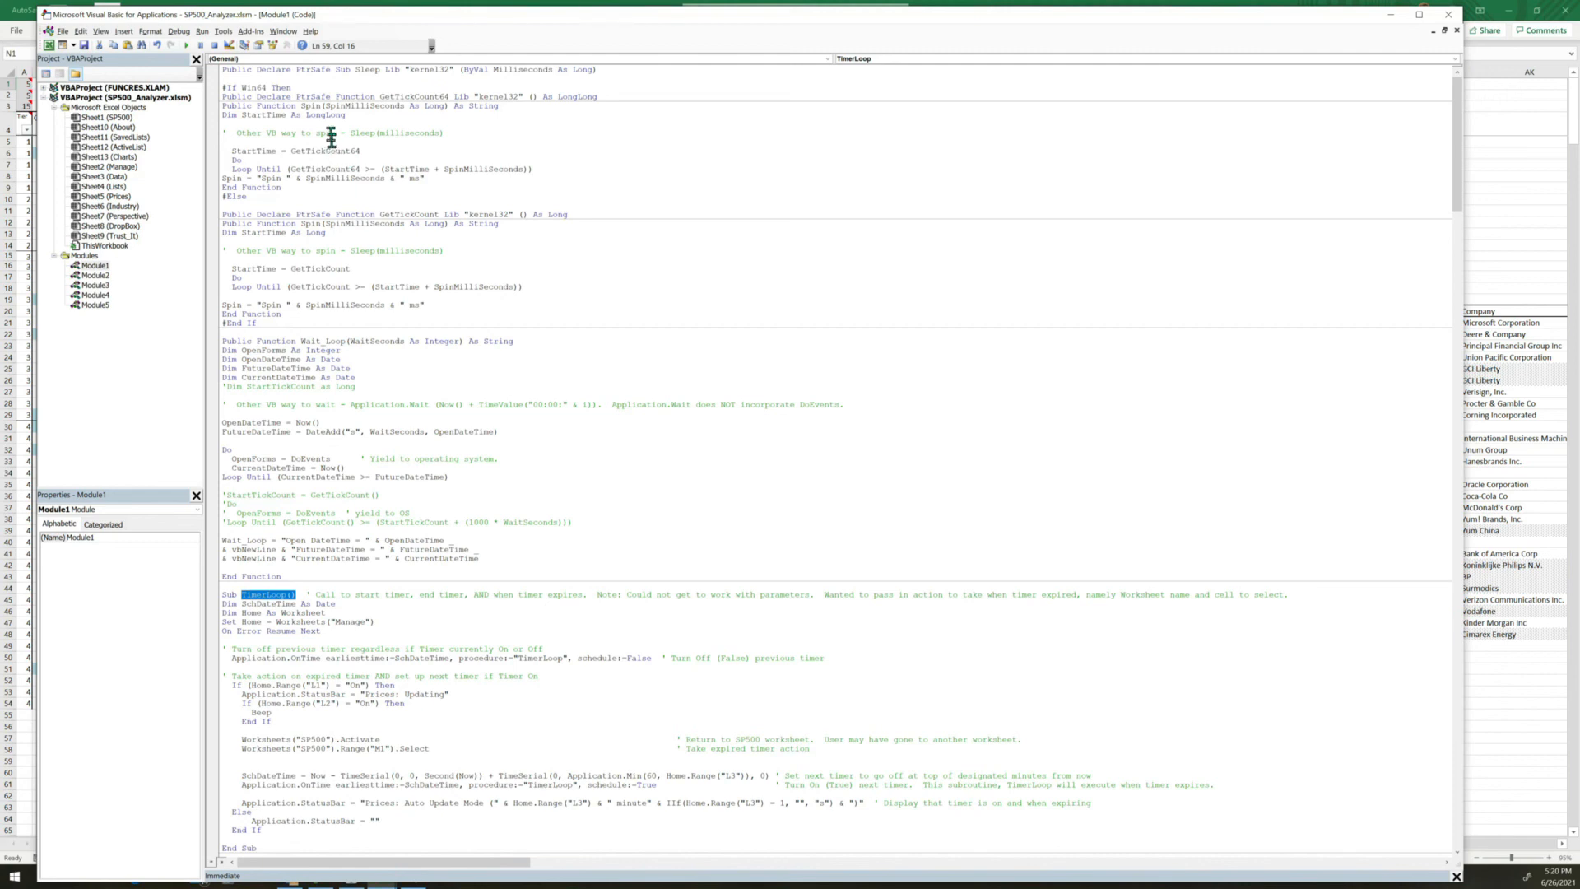
Examine both versions of the Spin function, including the Win64 condition, StartTime data types, GetTickCount loop and Sleep alternative
left_click_drag(300, 106, 328, 110)
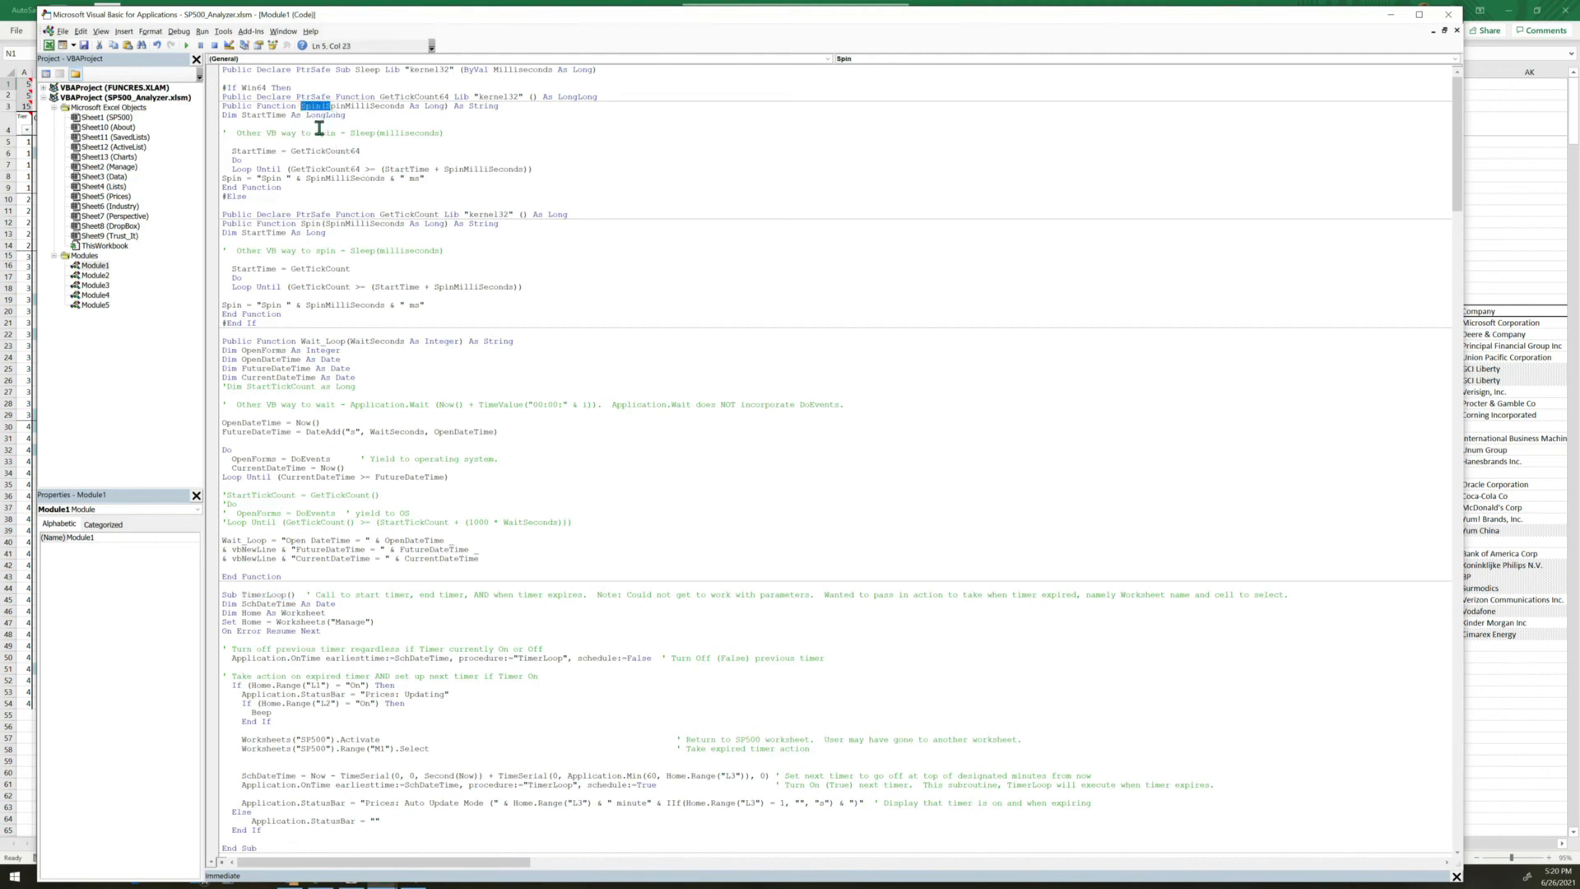
left_click_drag(291, 87, 215, 88)
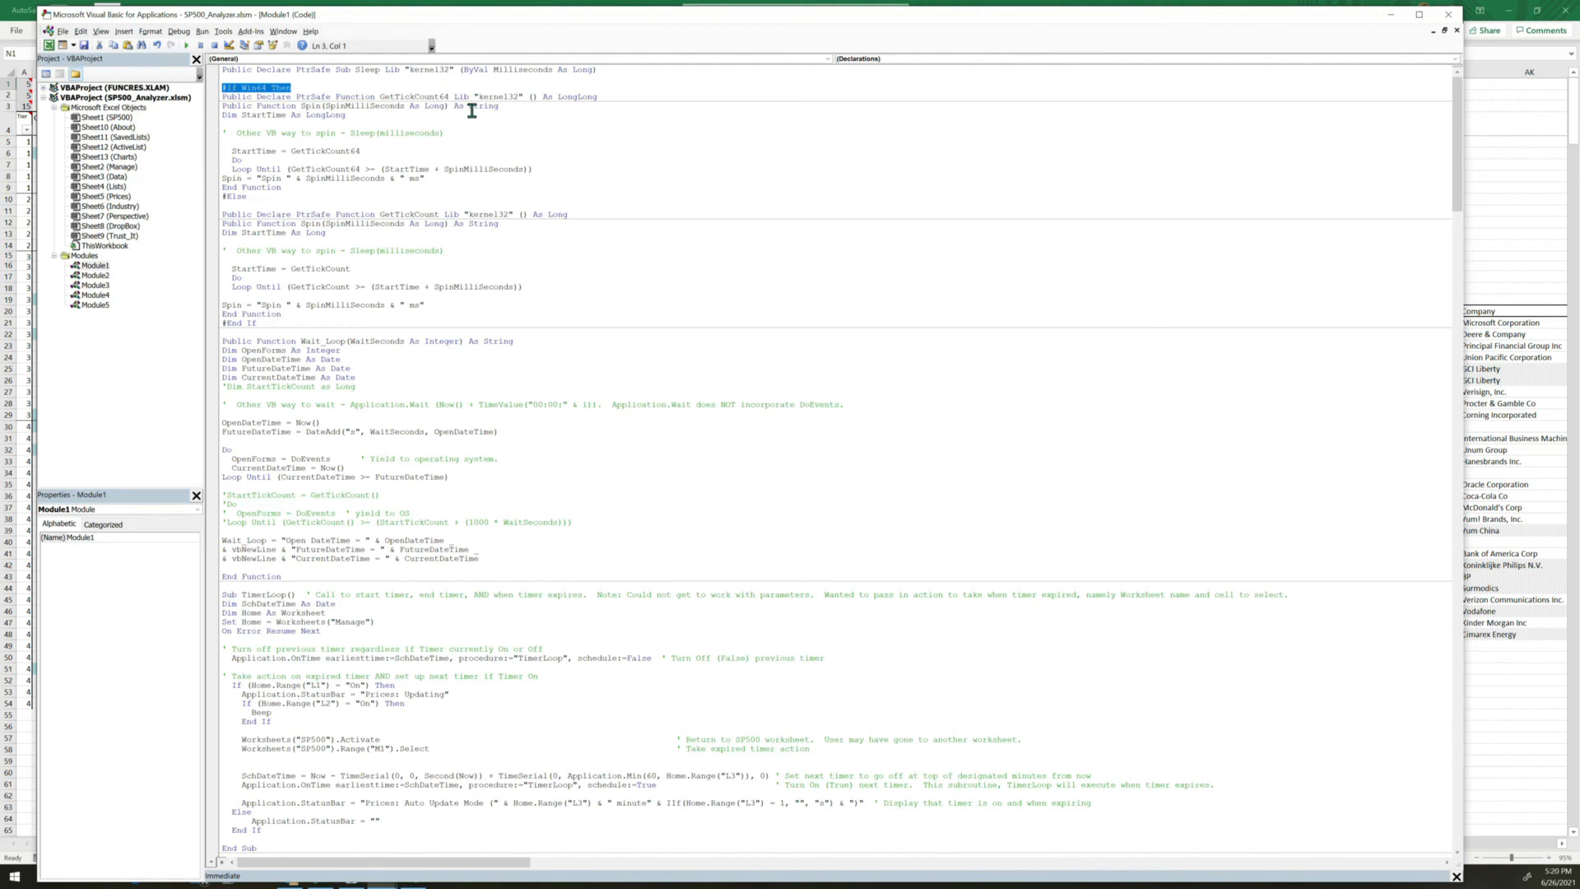
left_click_drag(302, 116, 349, 116)
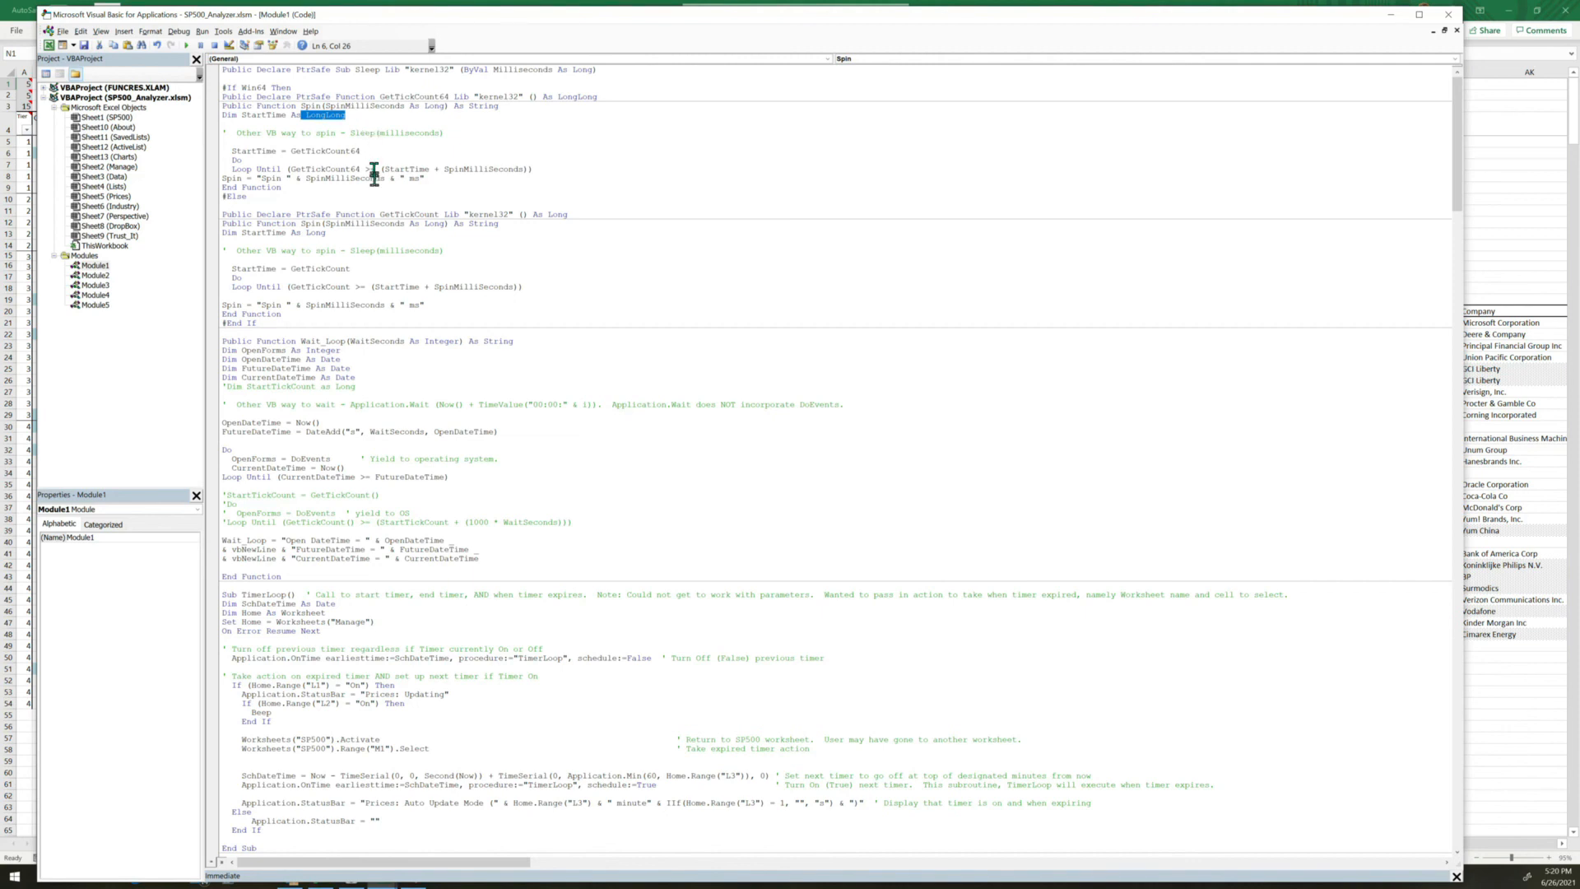
left_click_drag(306, 233, 329, 234)
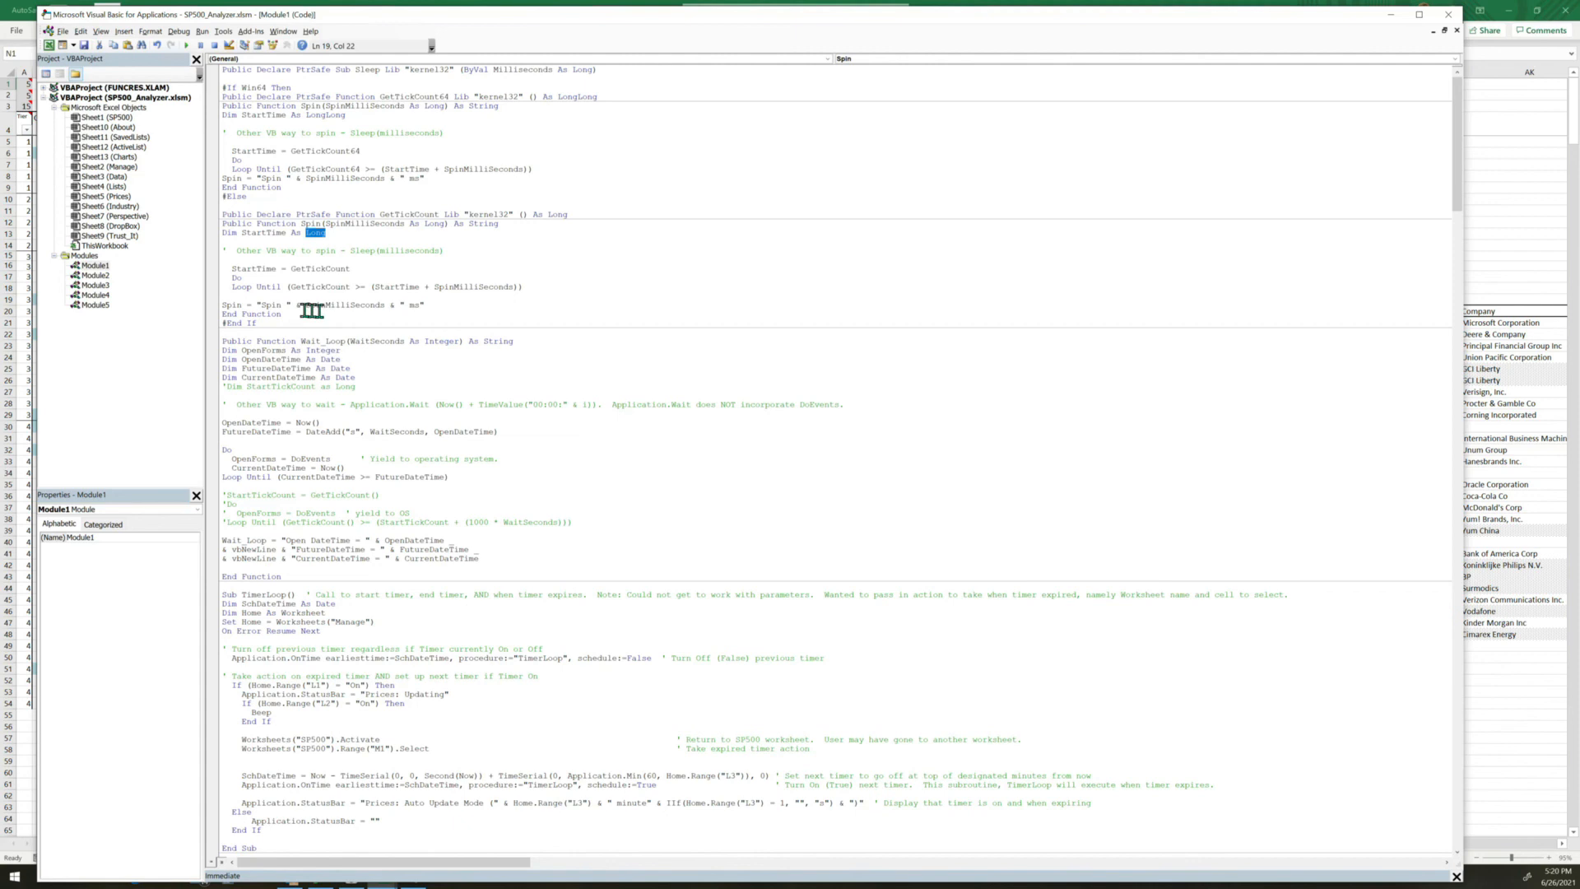
left_click_drag(291, 268, 355, 268)
left_click_drag(353, 250, 382, 250)
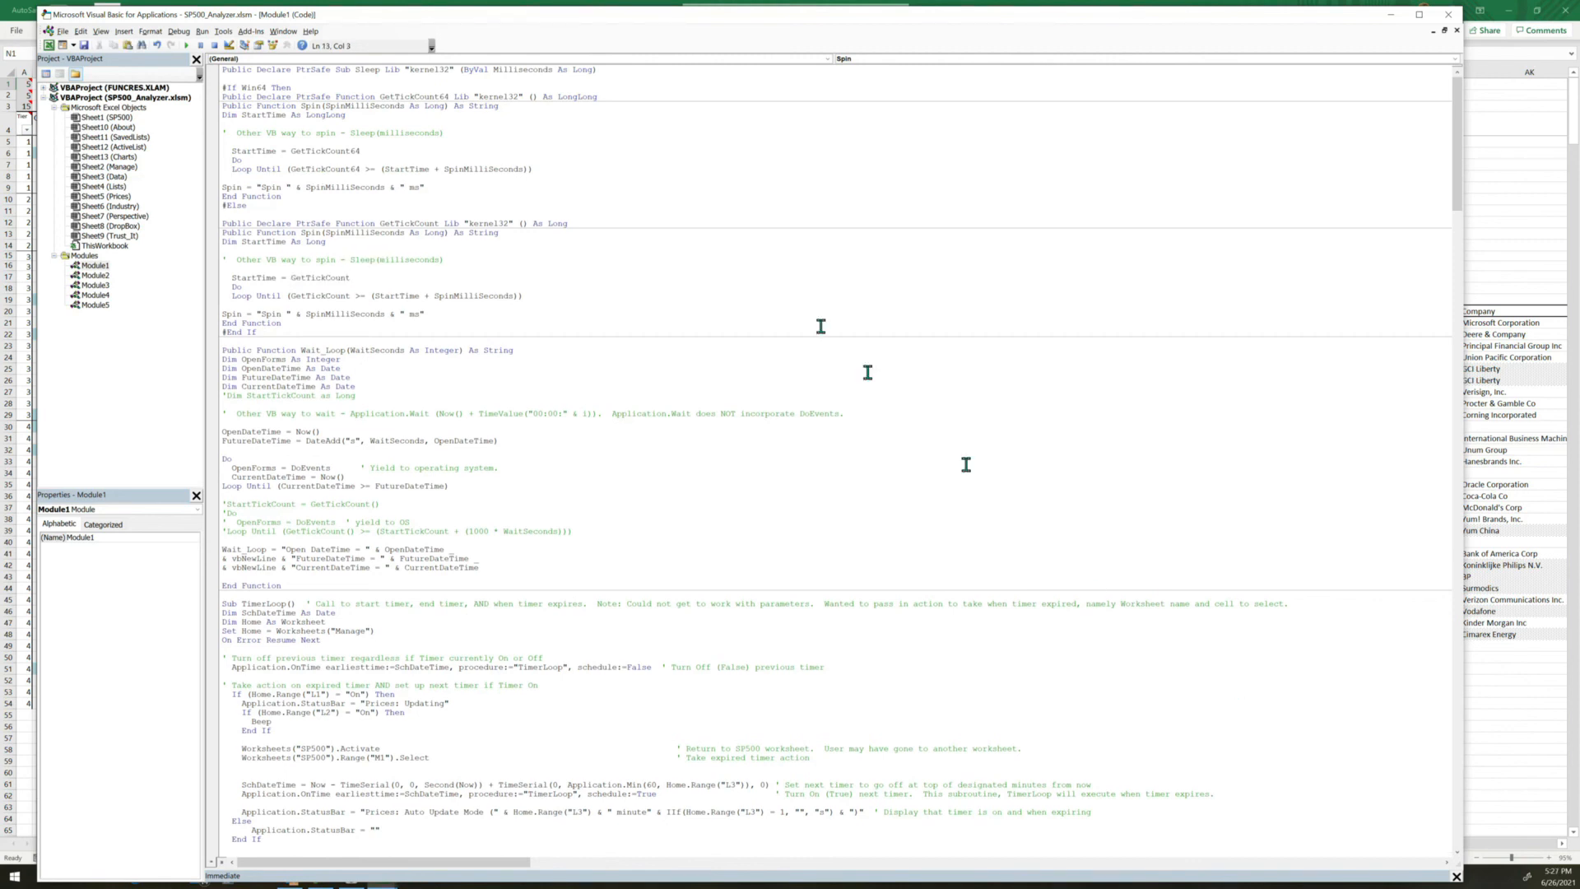
left_click_drag(603, 69, 215, 69)
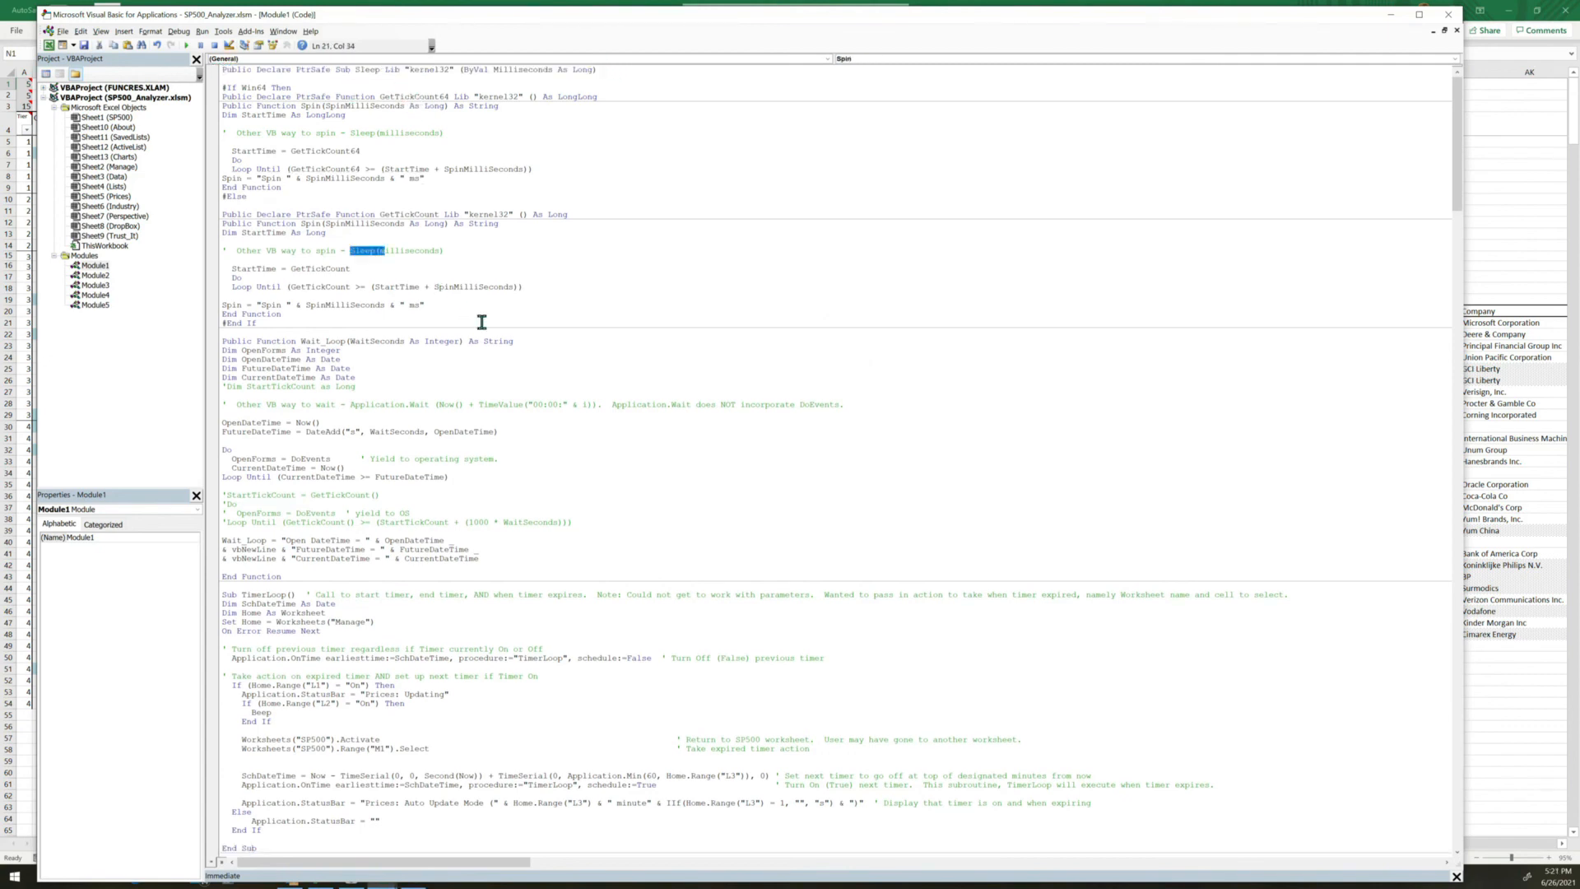
left_click_drag(228, 278, 542, 287)
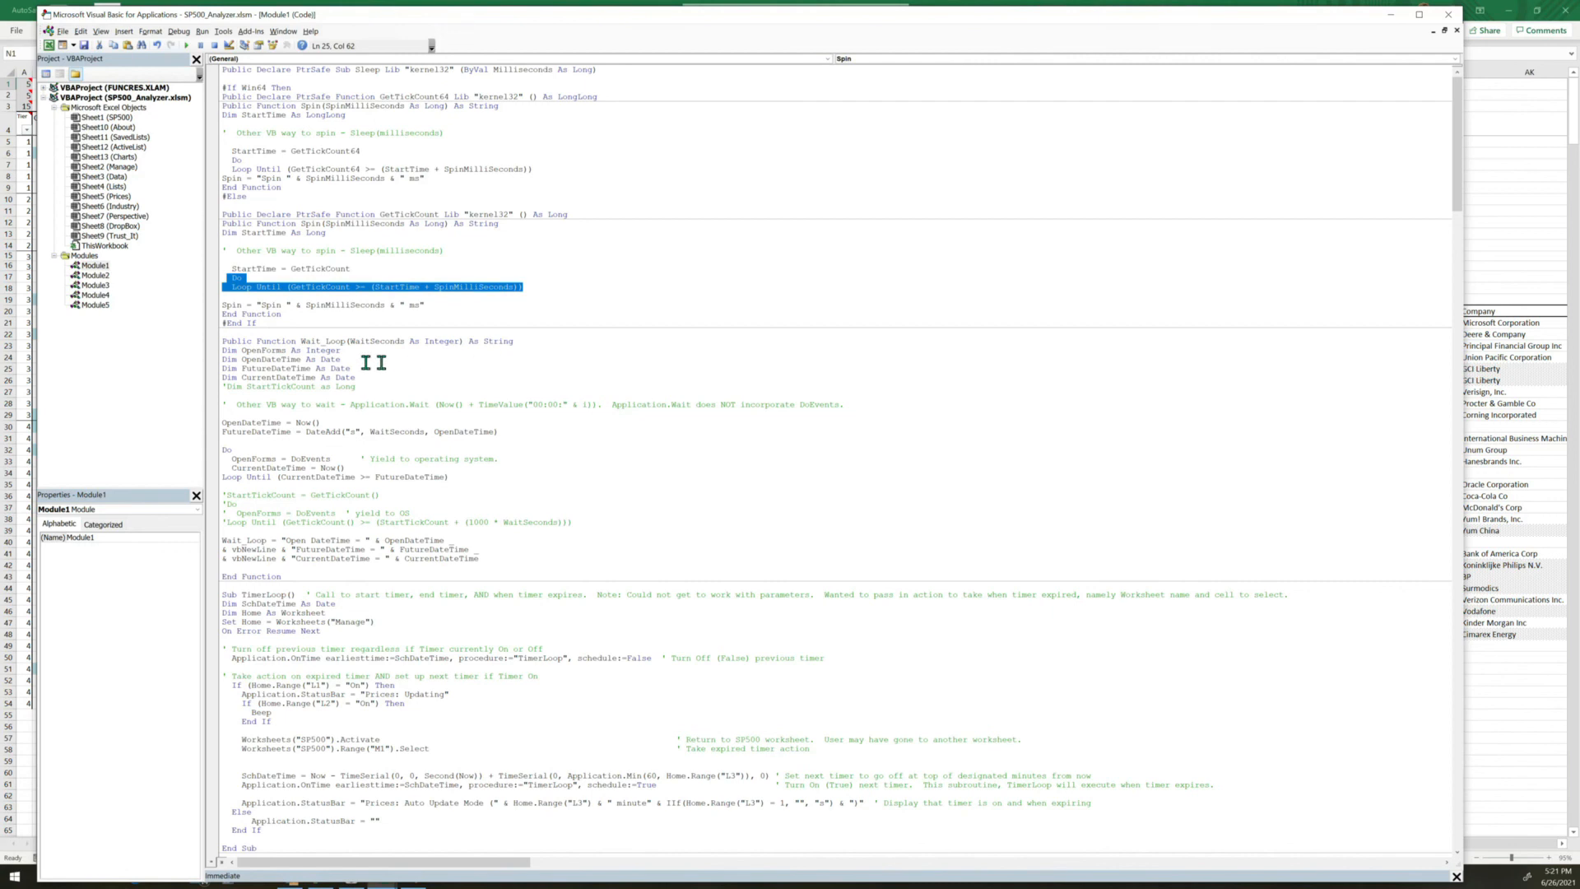
Examine the Wait_Loop function, covering its DoEvents loop, the commented-out GetTickCount variant and the Application.Wait alternative
left_click_drag(301, 341, 340, 340)
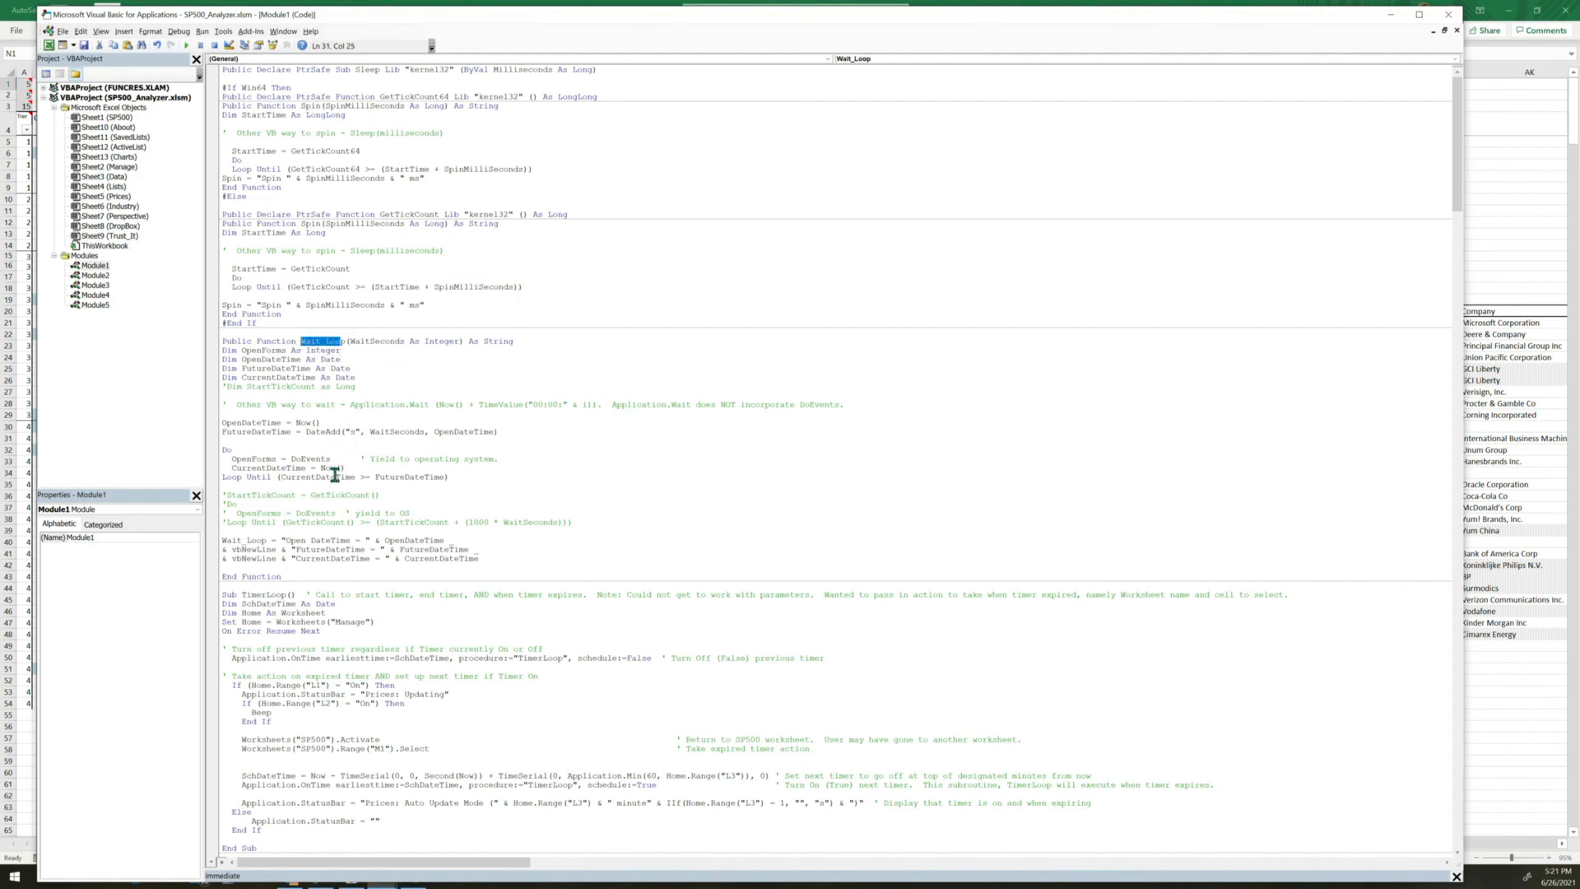
left_click_drag(592, 522, 202, 495)
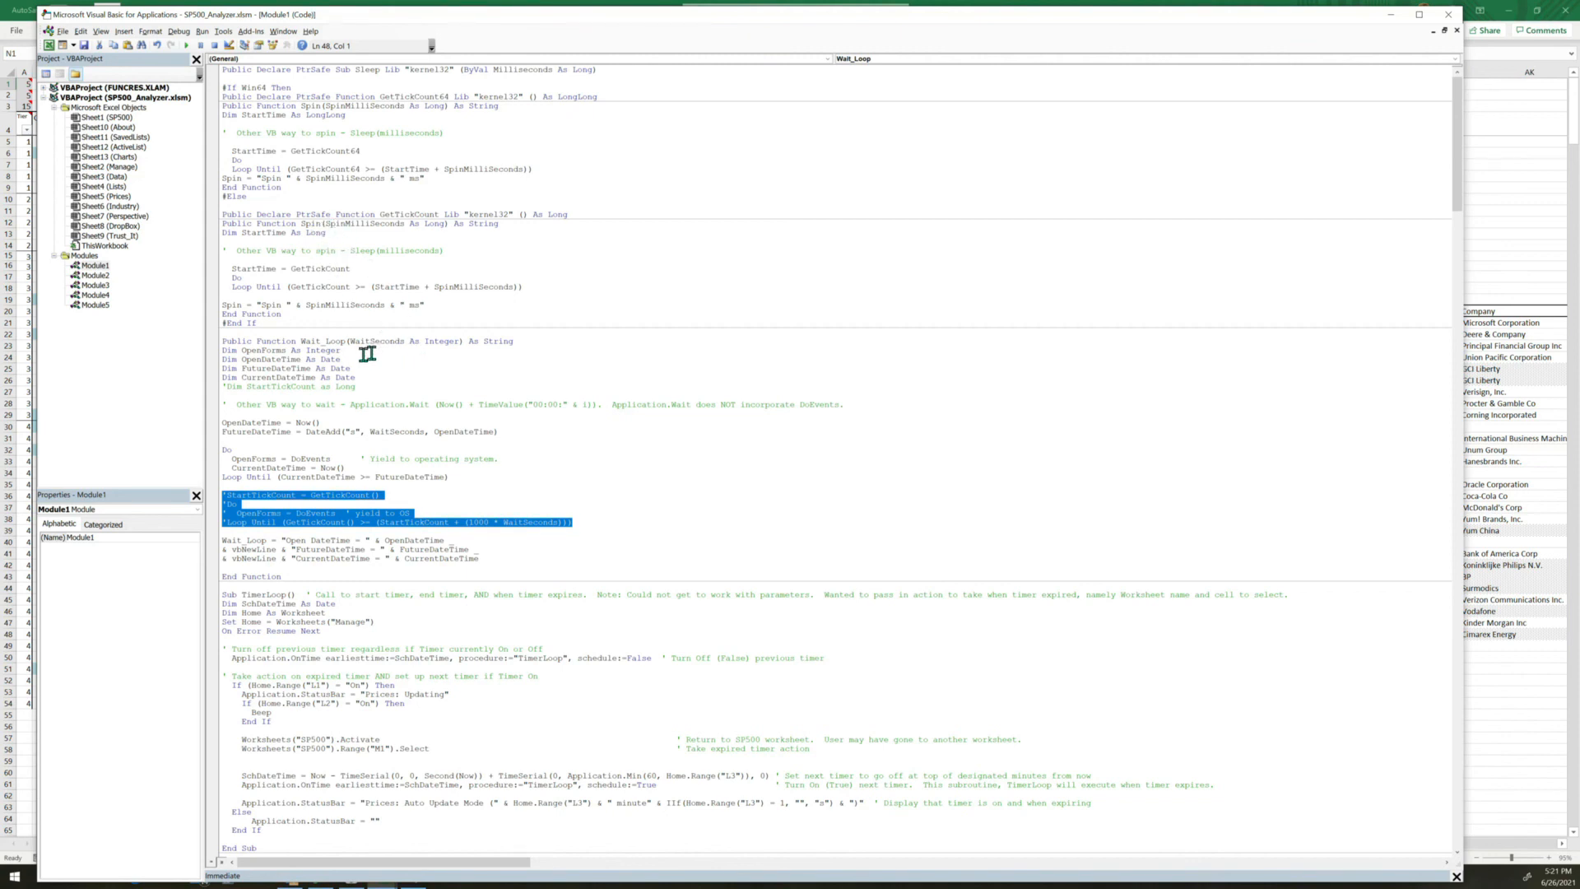
left_click_drag(299, 343, 343, 345)
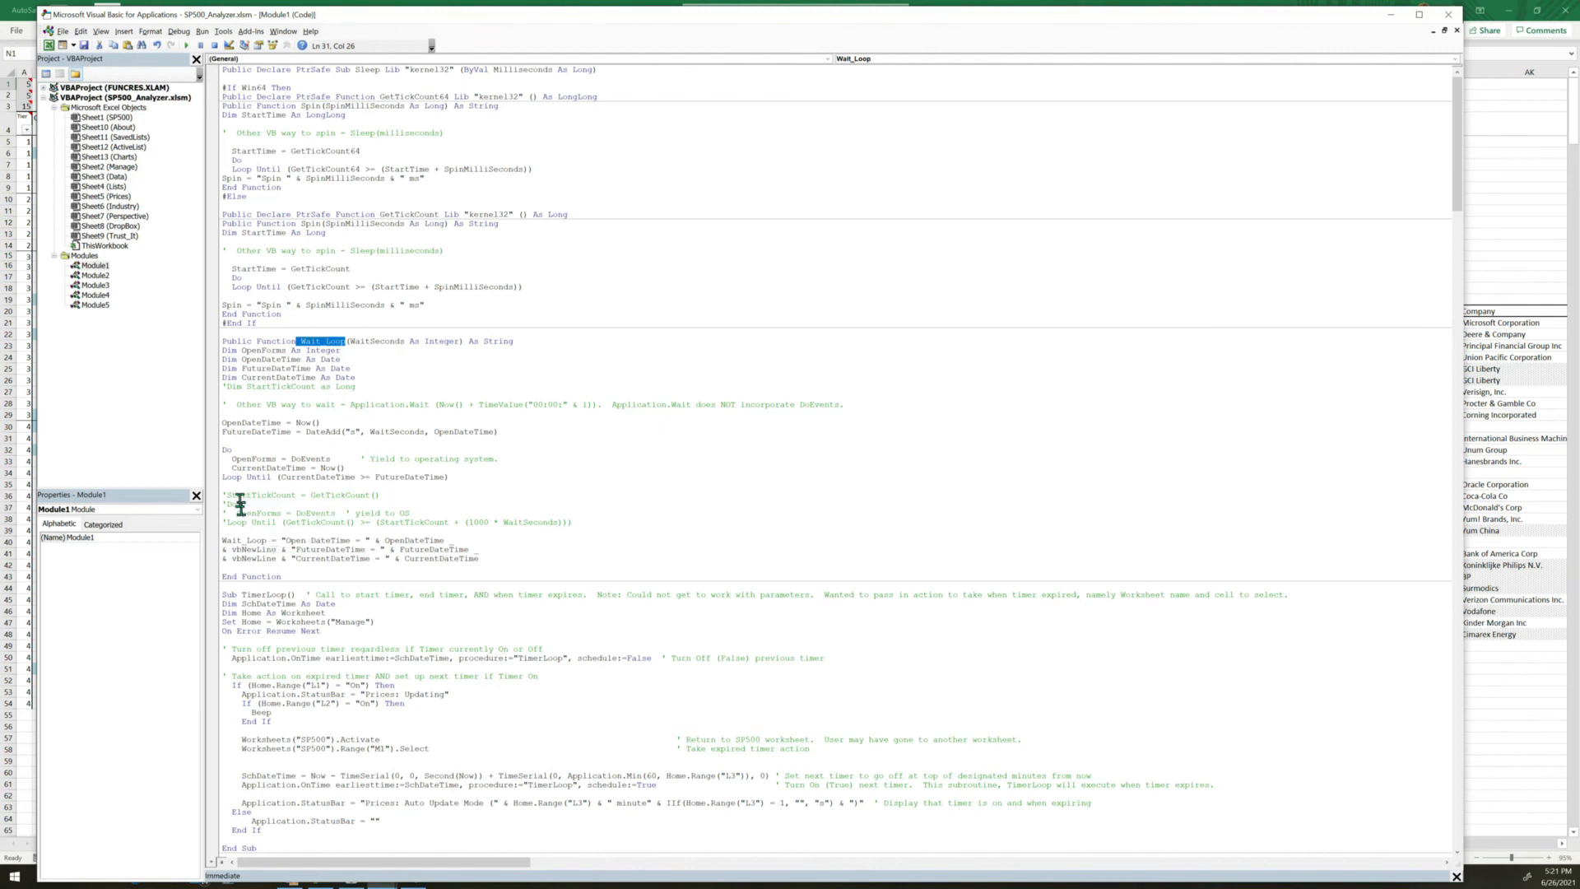
left_click_drag(366, 459, 540, 470)
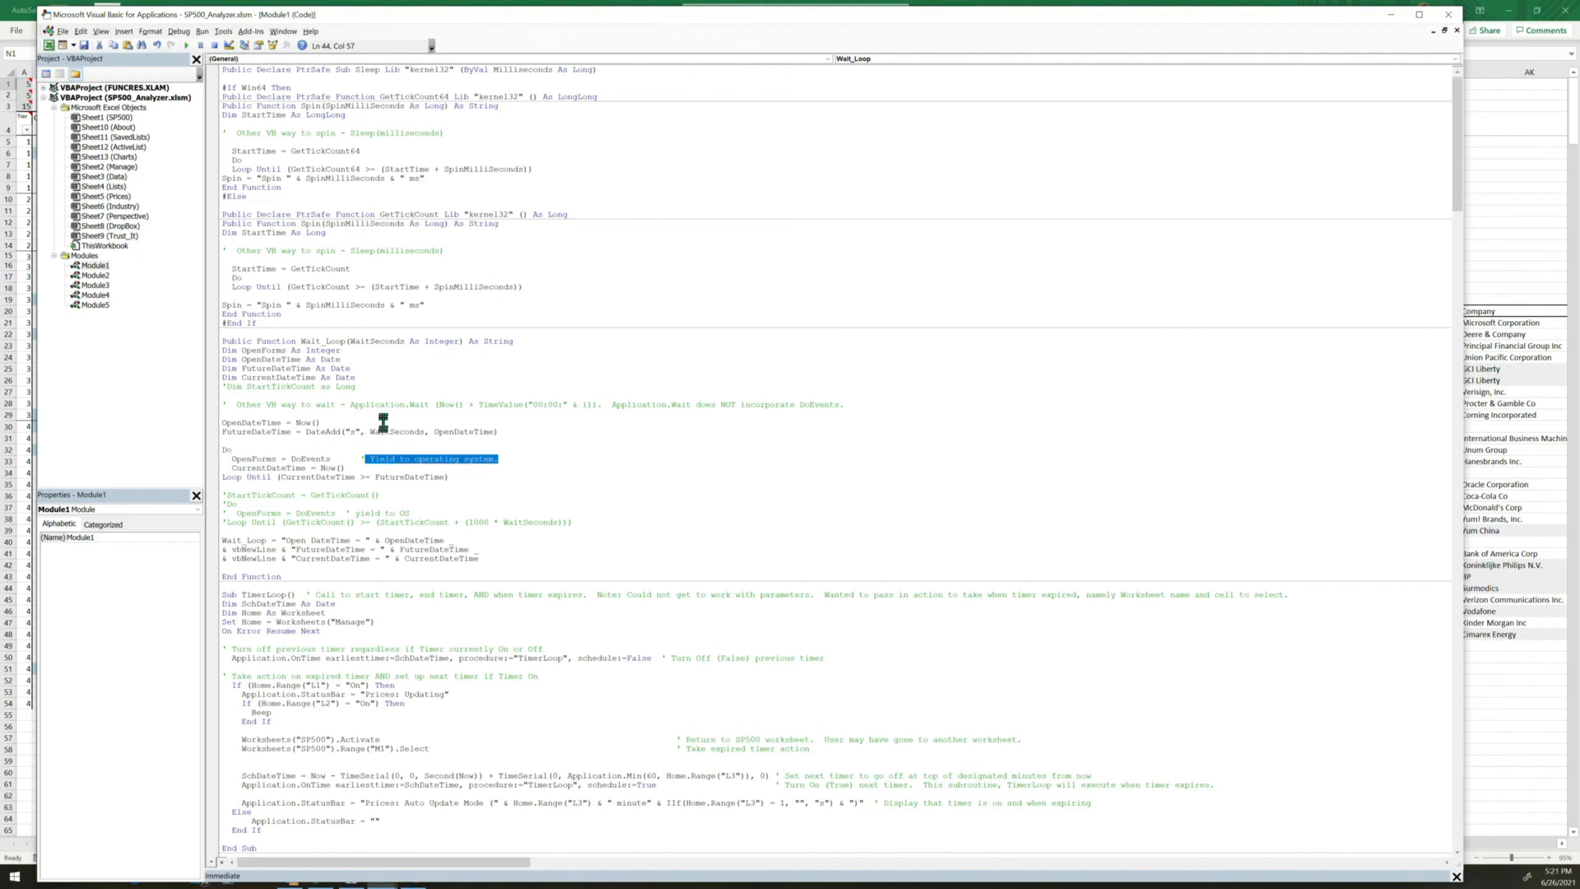
left_click_drag(350, 405, 429, 406)
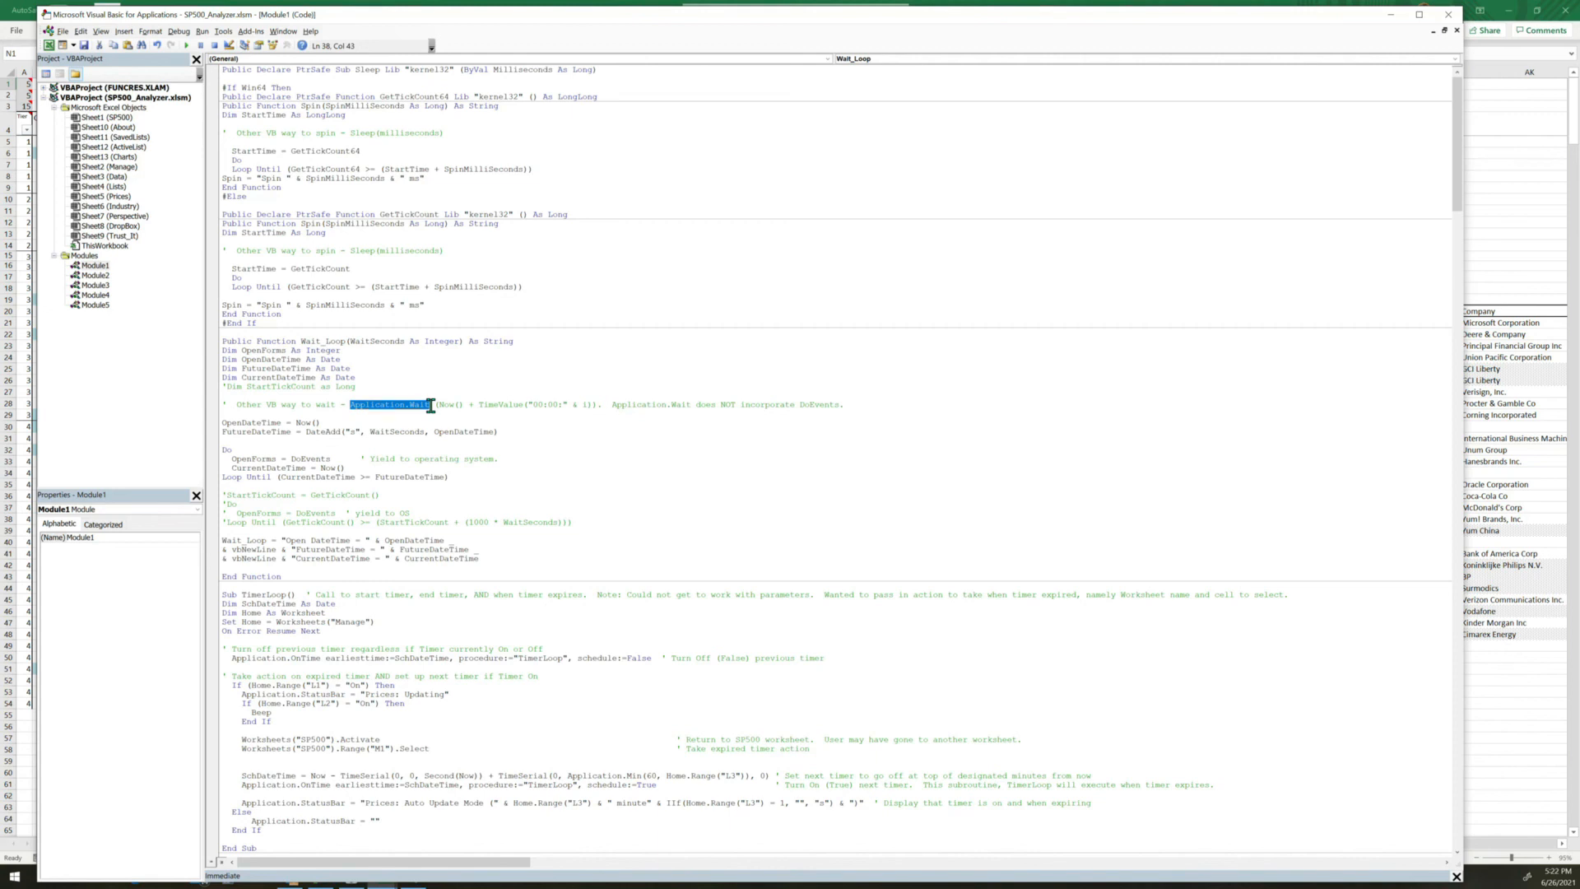
left_click_drag(705, 406, 844, 404)
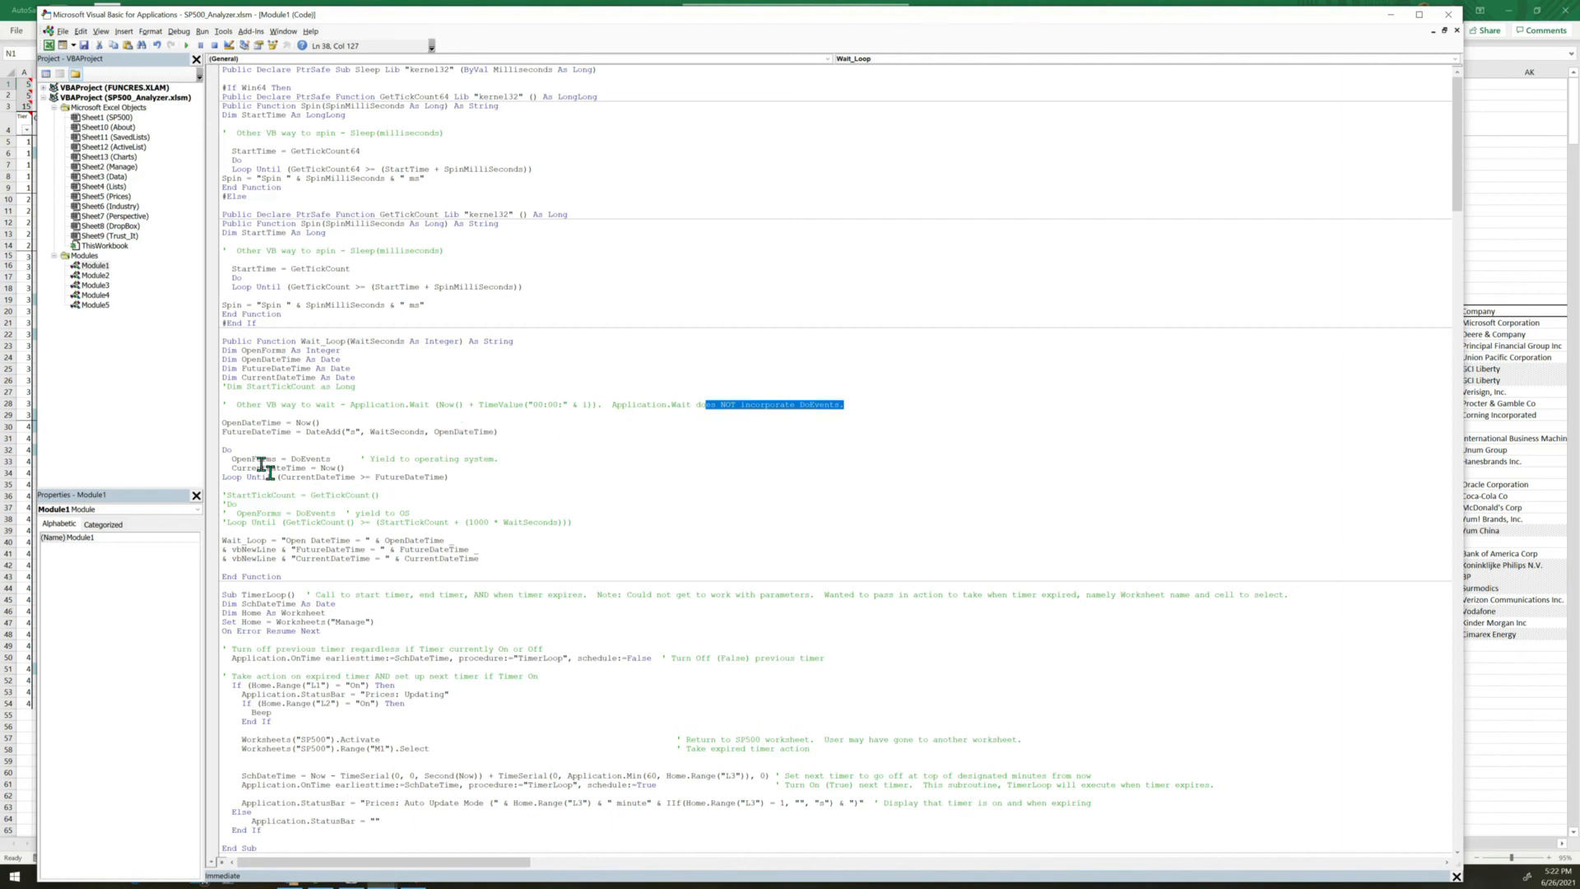
left_click_drag(221, 449, 492, 477)
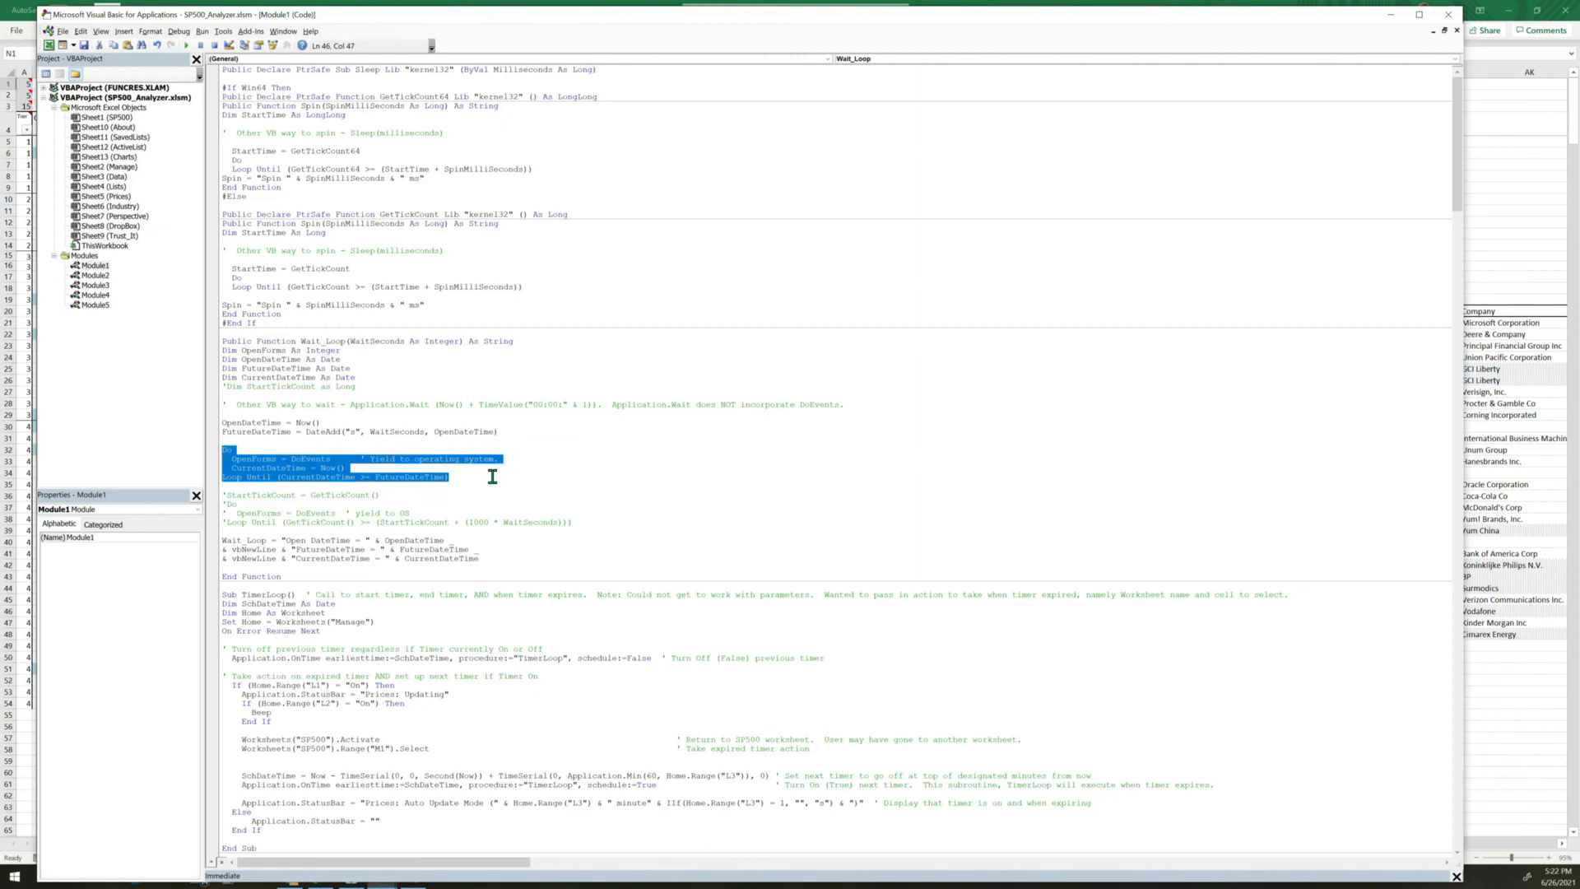
left_click(371, 467)
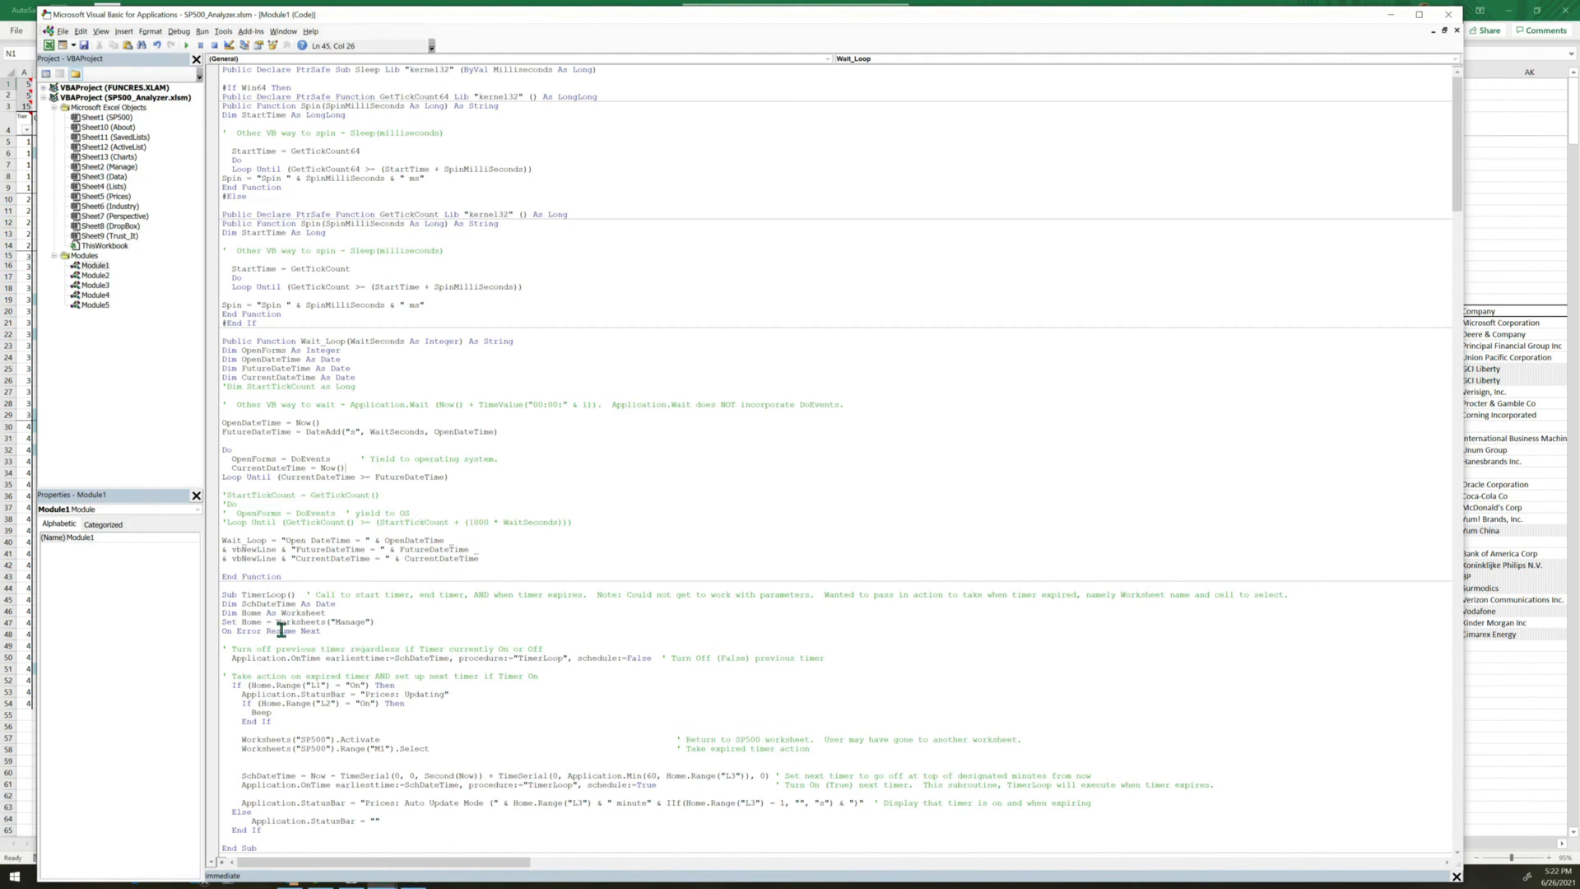
Examine the TimerLoop subroutine, covering its Application.OnTime calls, the expired-timer actions on the SP500 worksheet and its rescheduling of itself
left_click_drag(243, 596, 298, 598)
left_click_drag(232, 740, 874, 748)
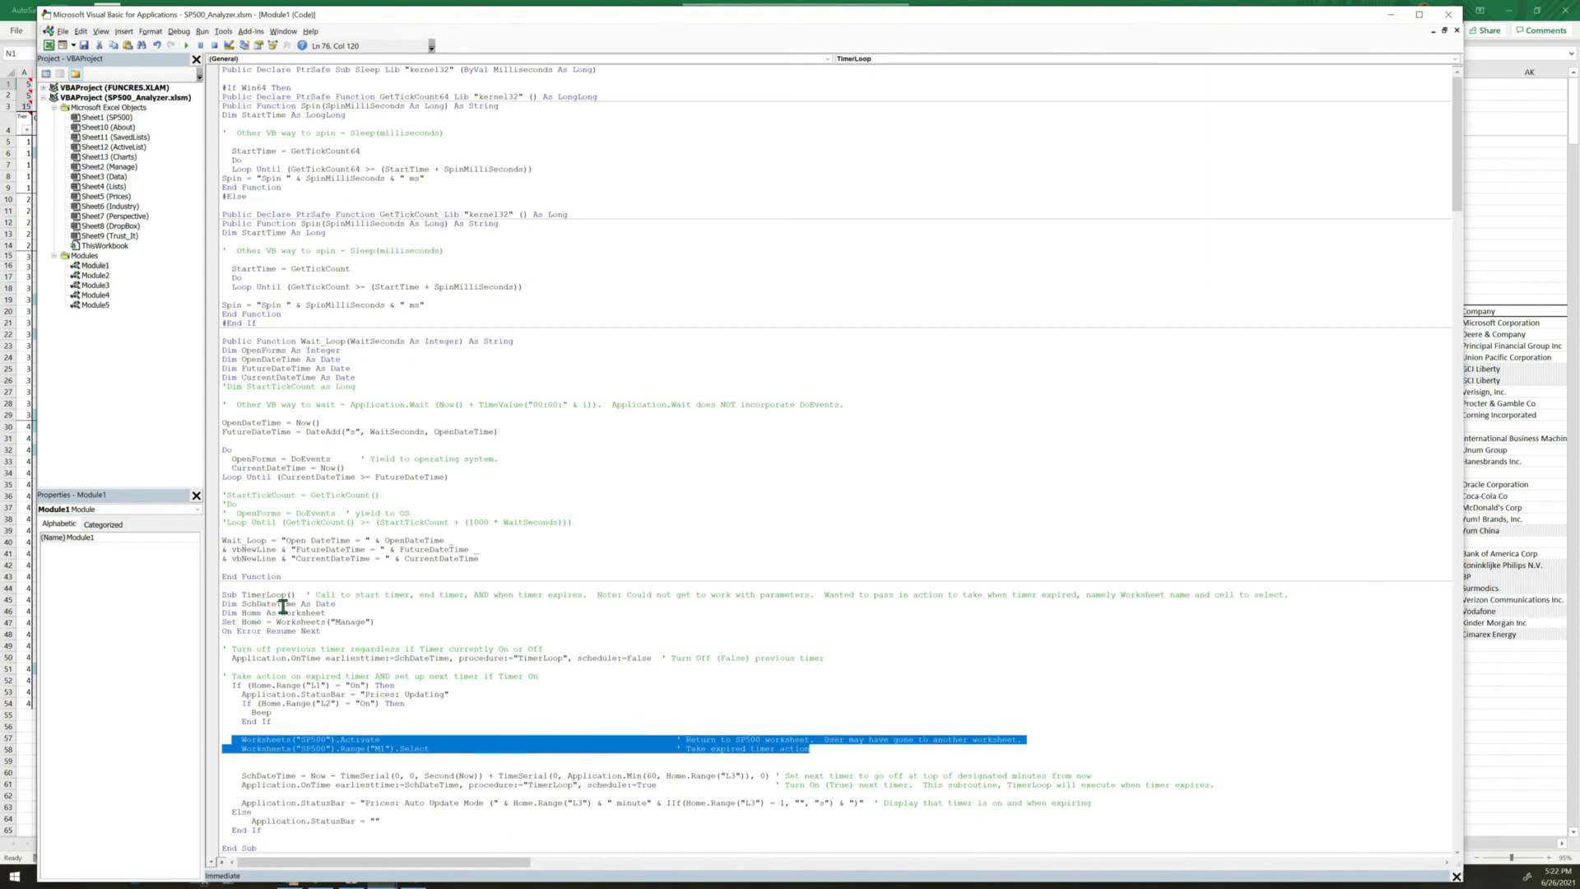
left_click_drag(316, 598, 583, 595)
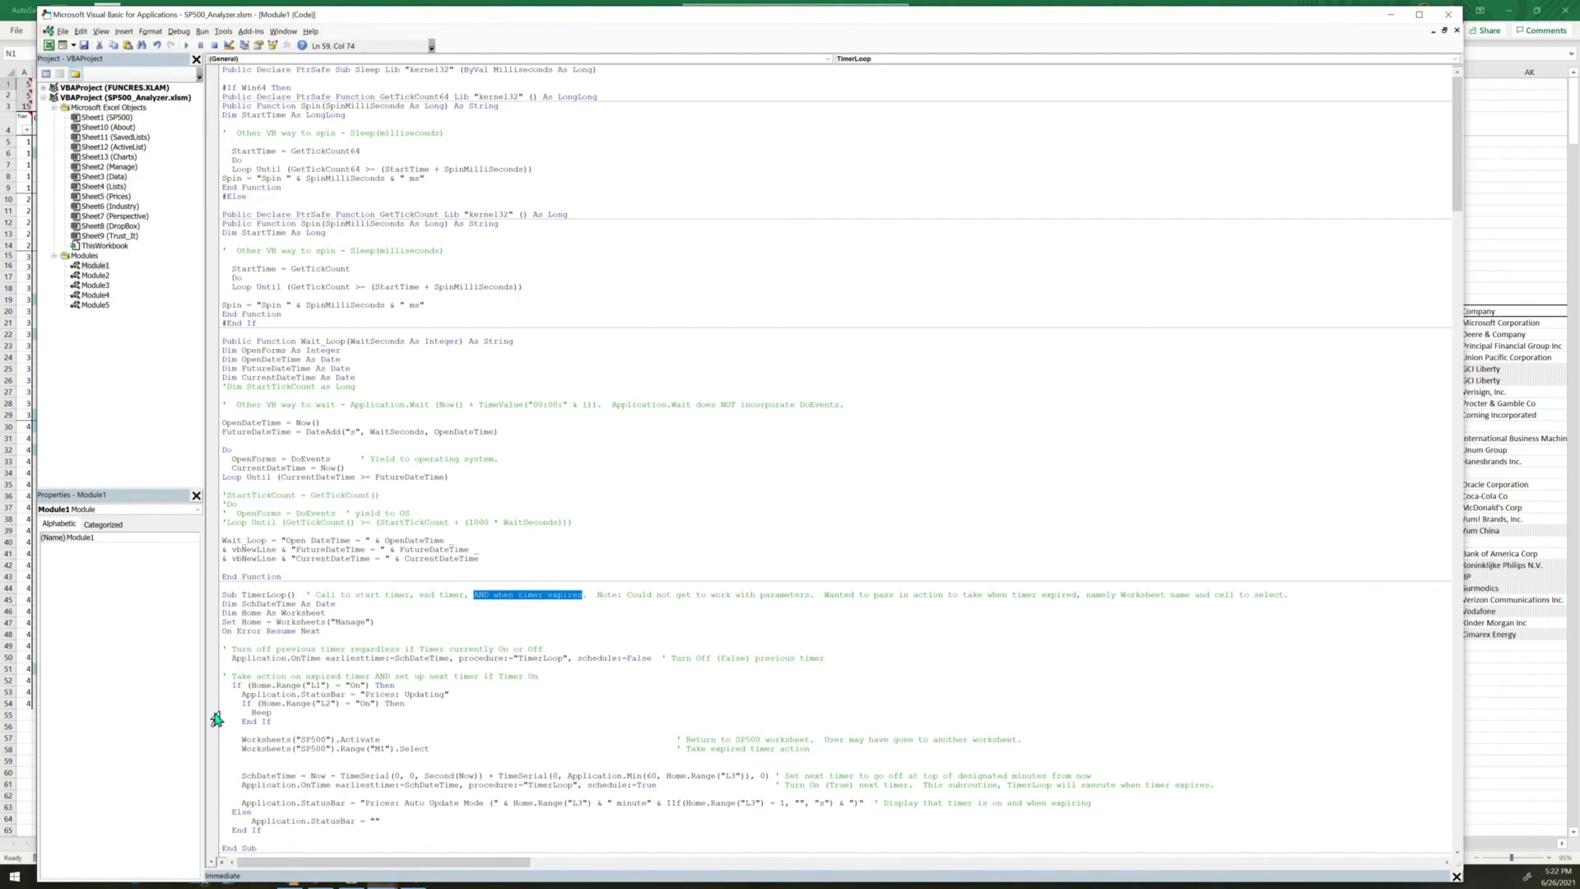
left_click_drag(228, 654, 491, 656)
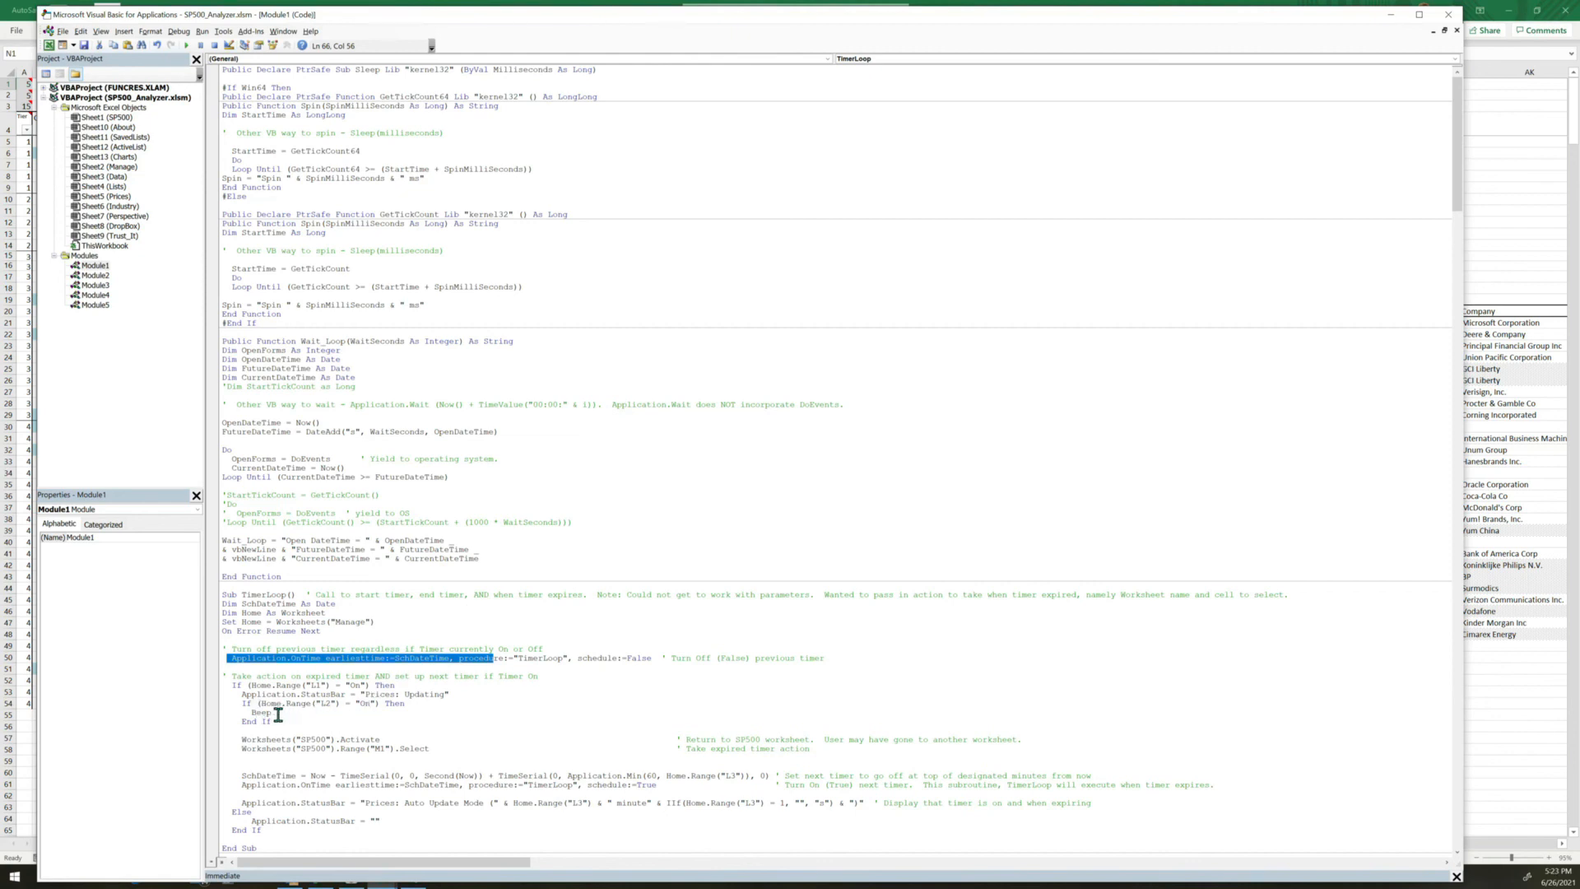
left_click_drag(238, 740, 865, 746)
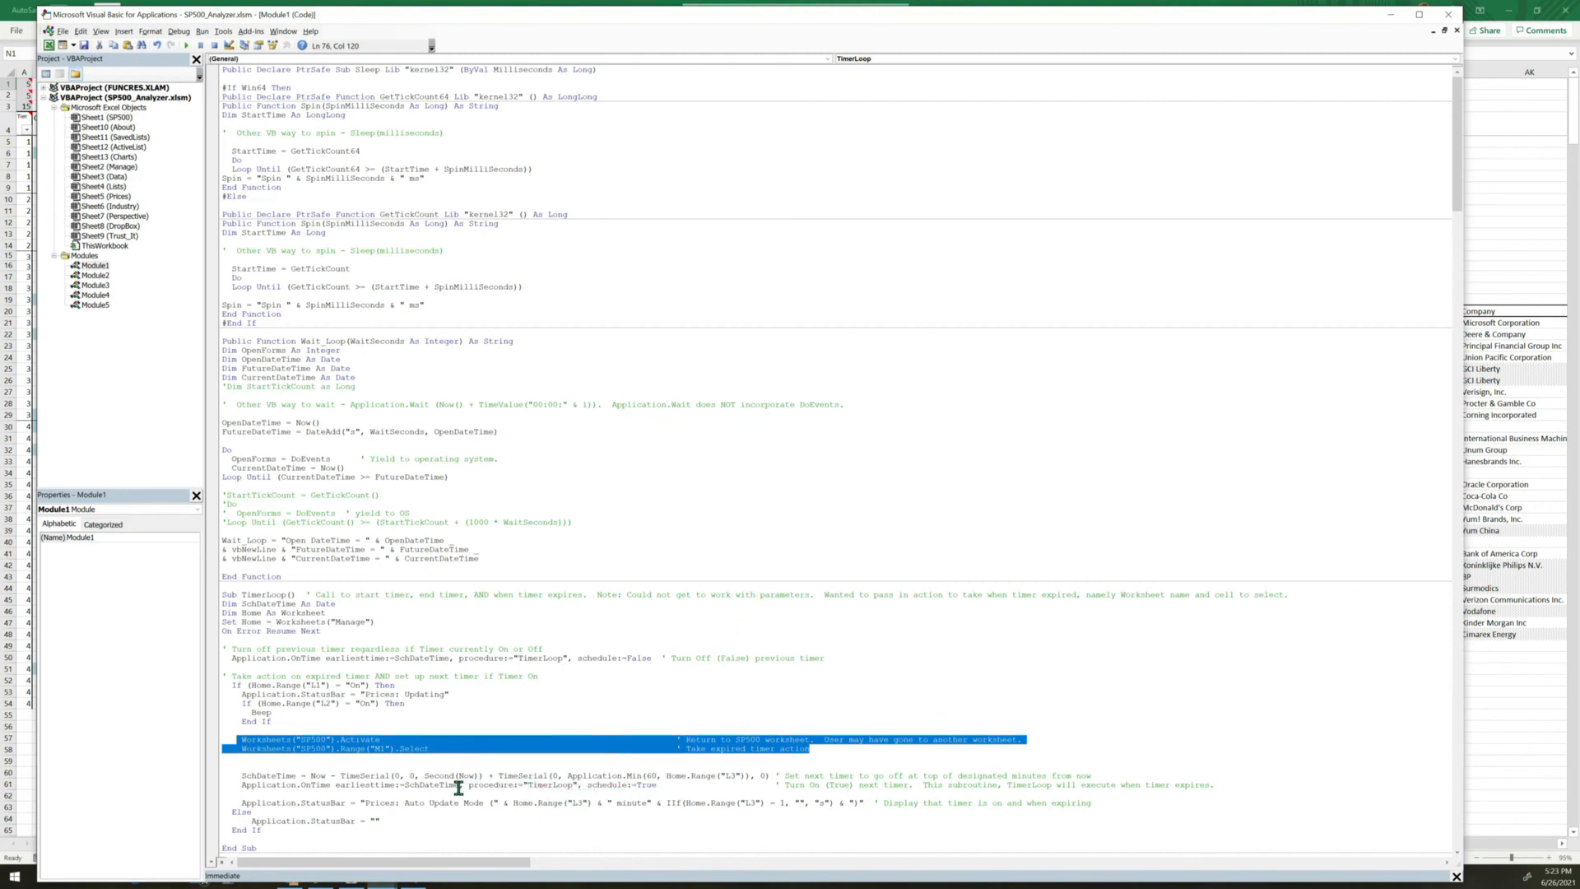
left_click_drag(469, 785, 576, 785)
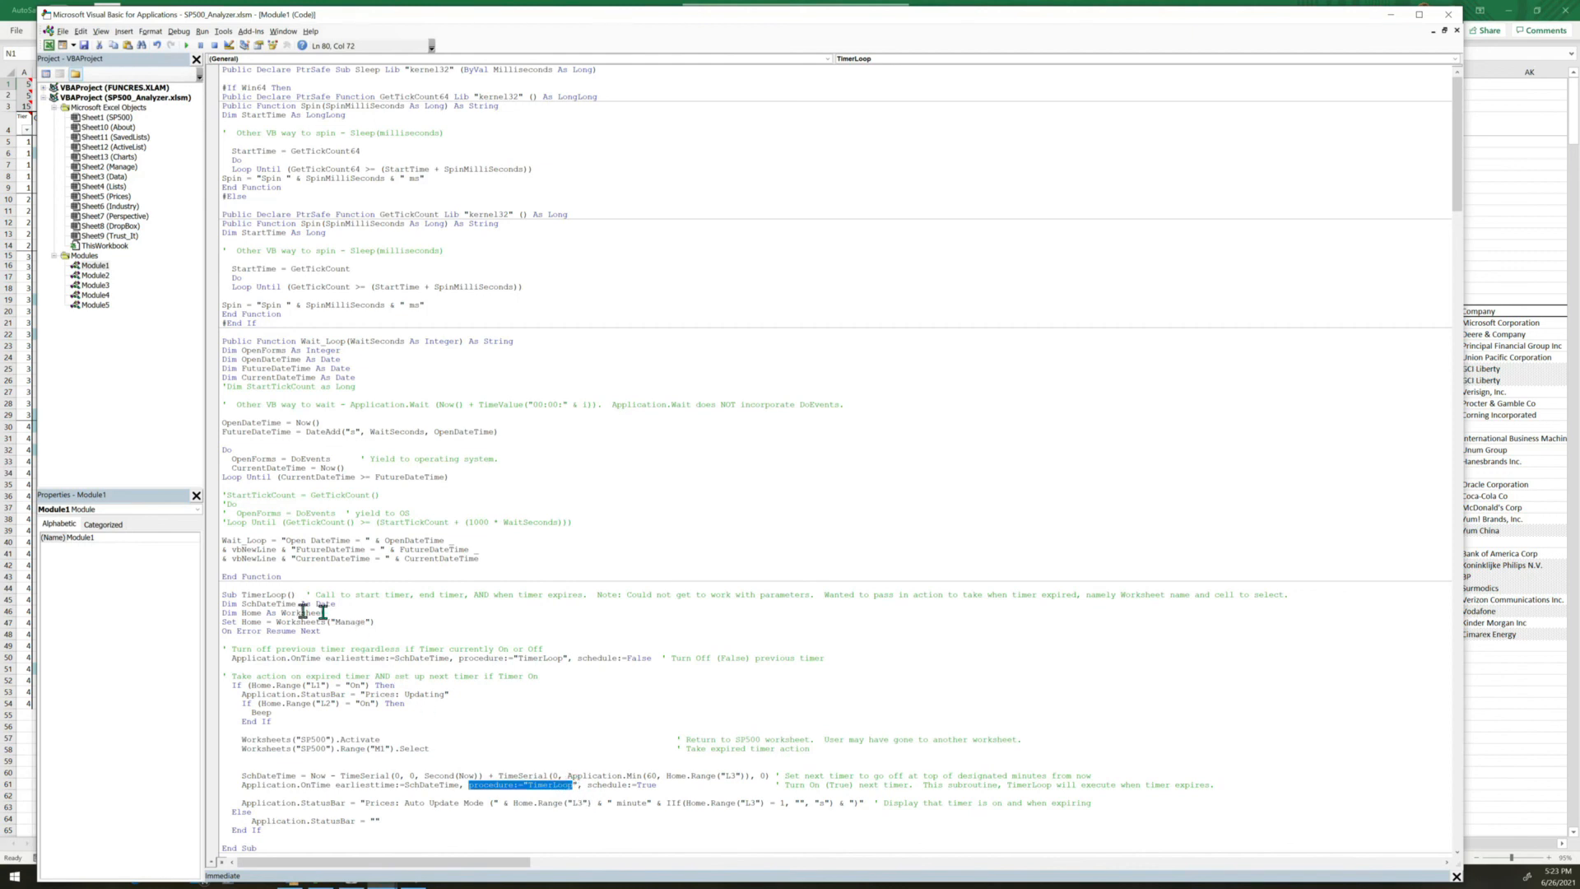
left_click_drag(241, 594, 295, 594)
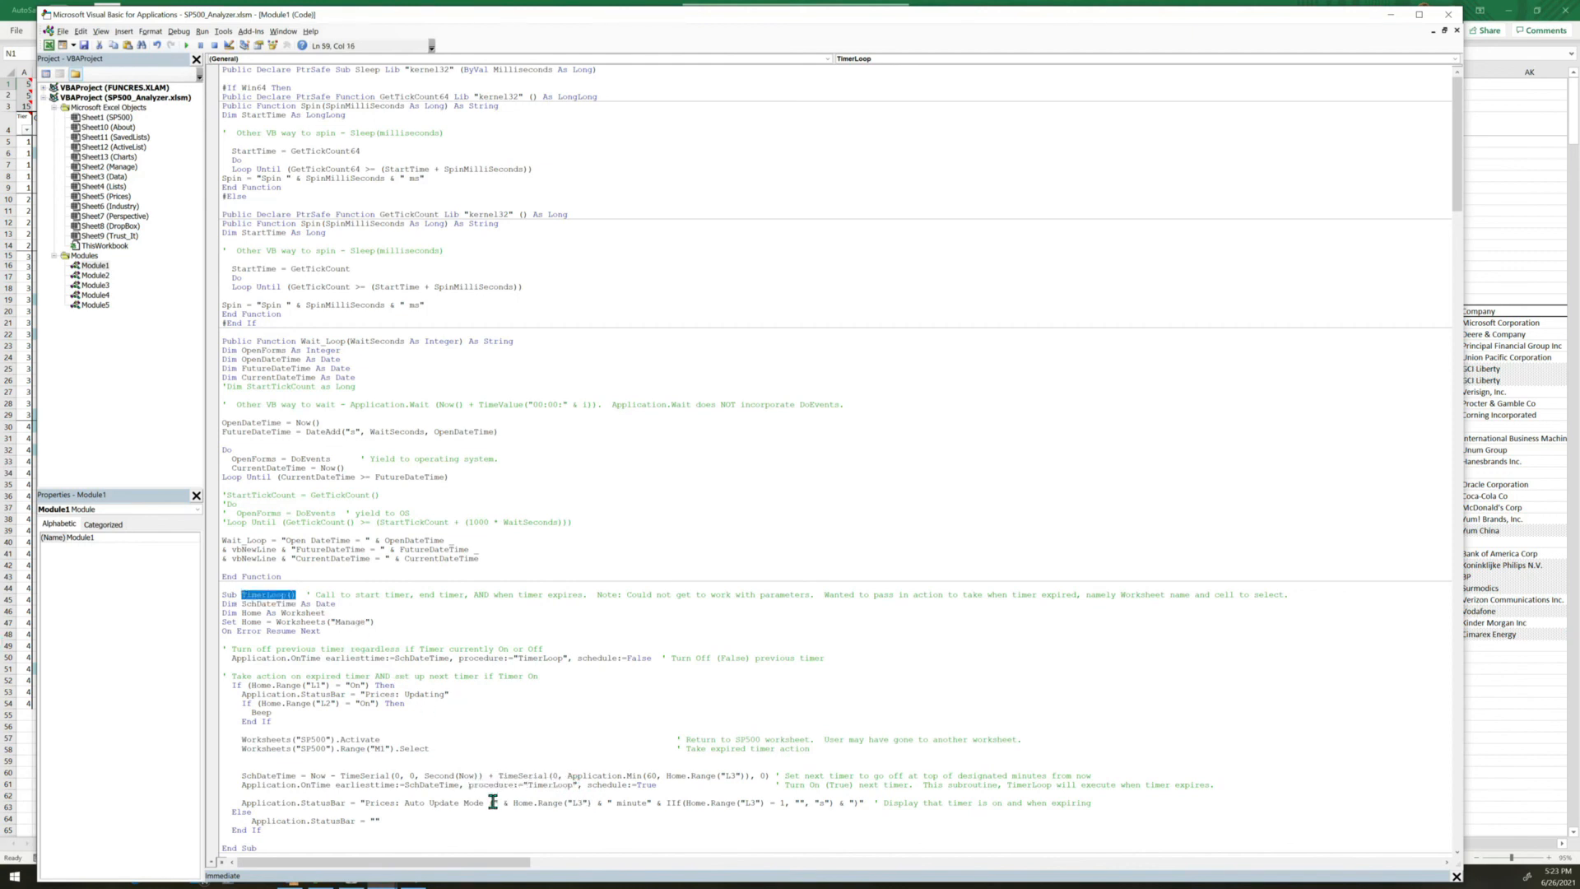